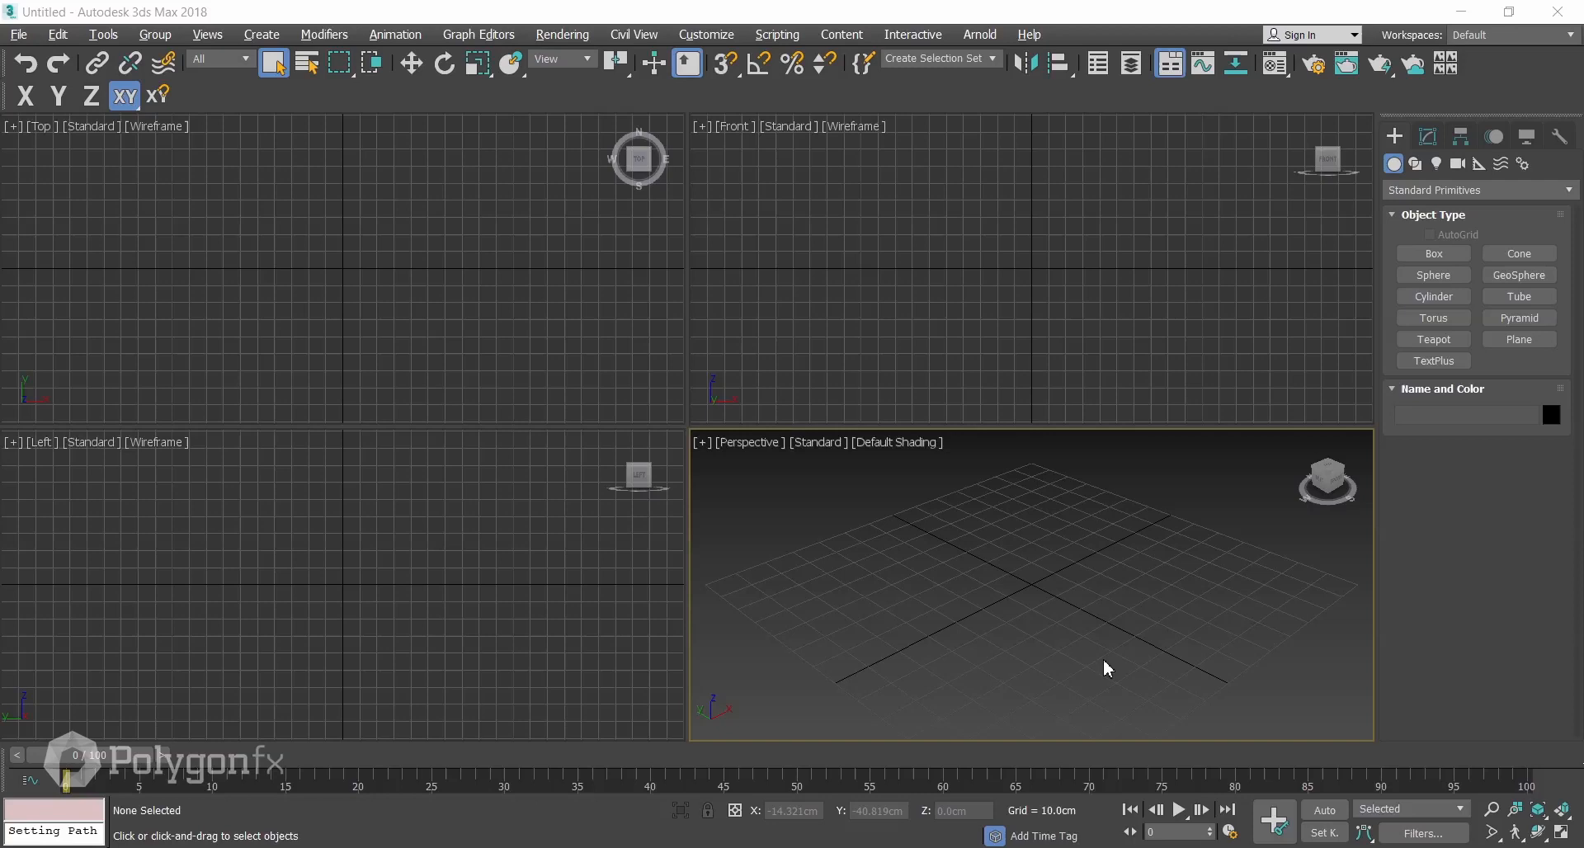
Maximize the Perspective viewport and create a box about 22 × 19 × 46 cm near the grid's far-left corner.
{"action": "key", "text": "alt+w"}
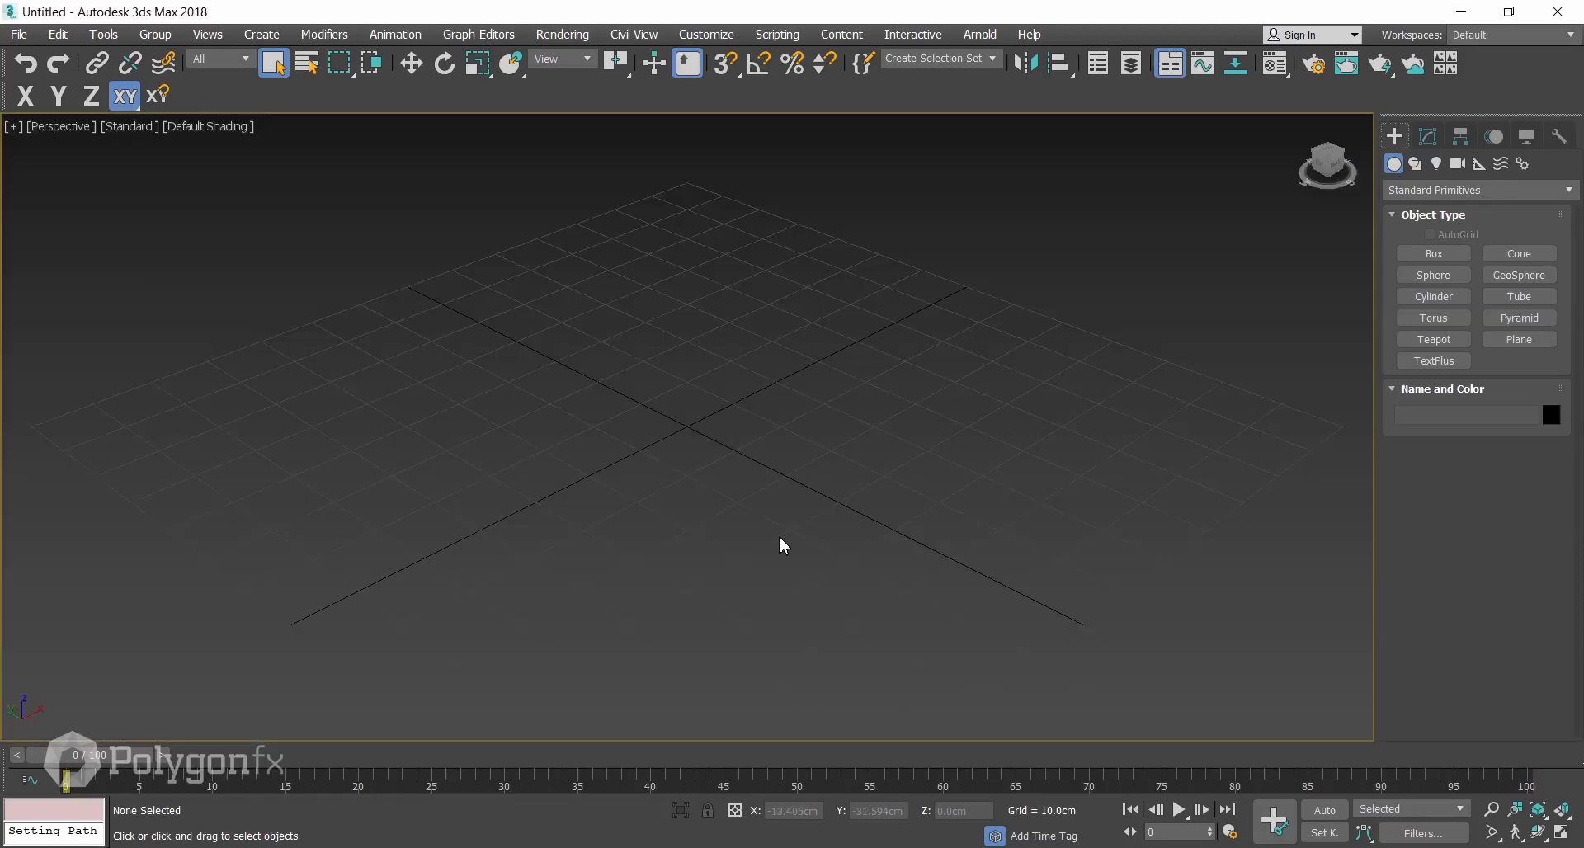
{"action": "left_click", "coordinate": [1432, 256]}
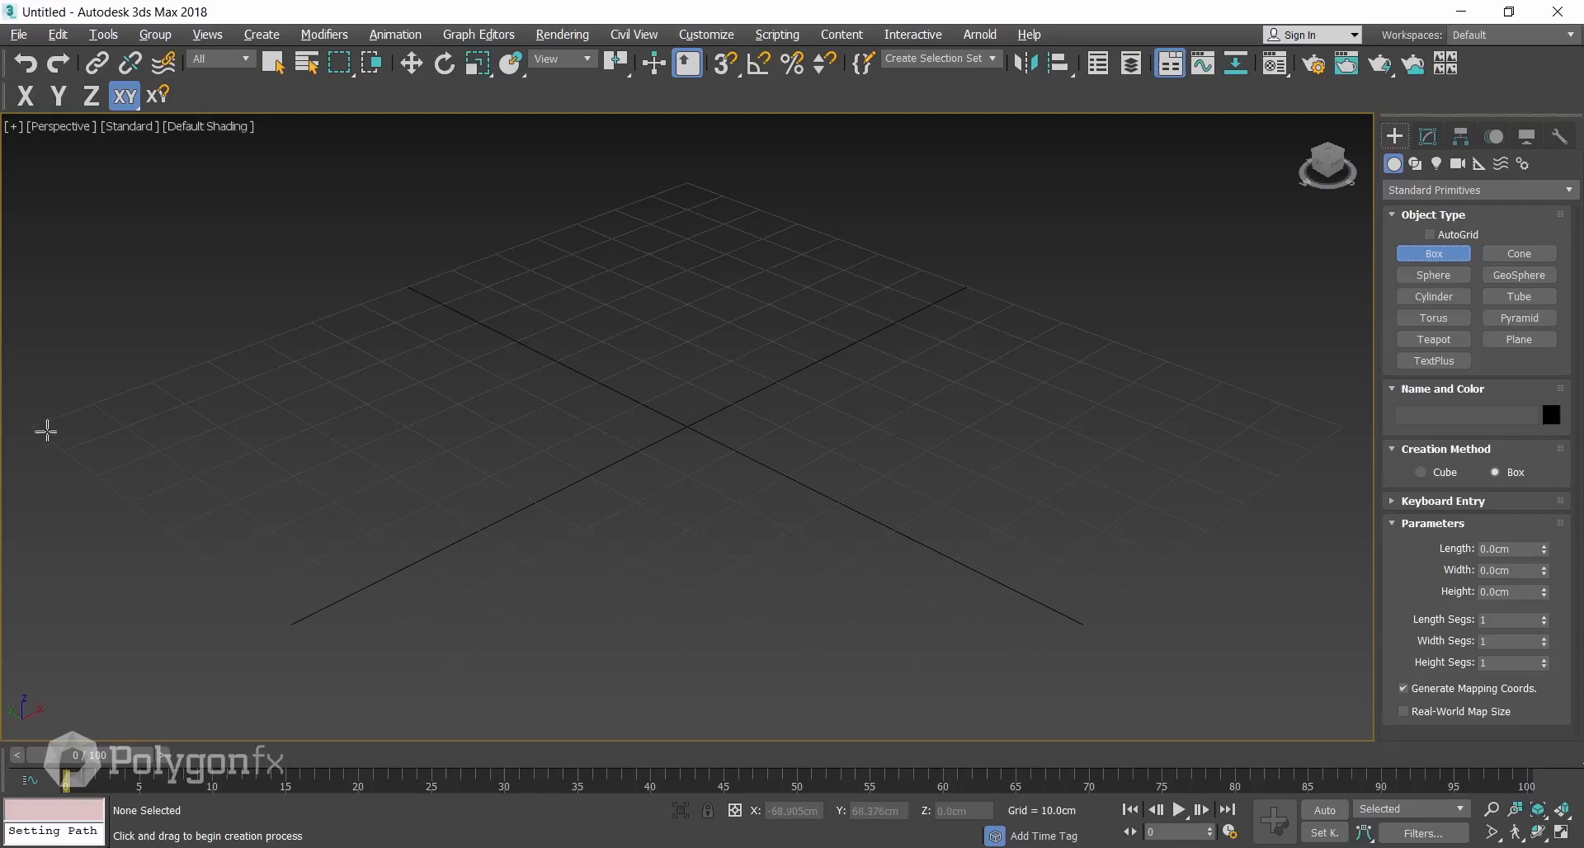
{"action": "left_click_drag", "start_coordinate": [46, 431], "coordinate": [236, 438]}
{"action": "left_click", "coordinate": [218, 129]}
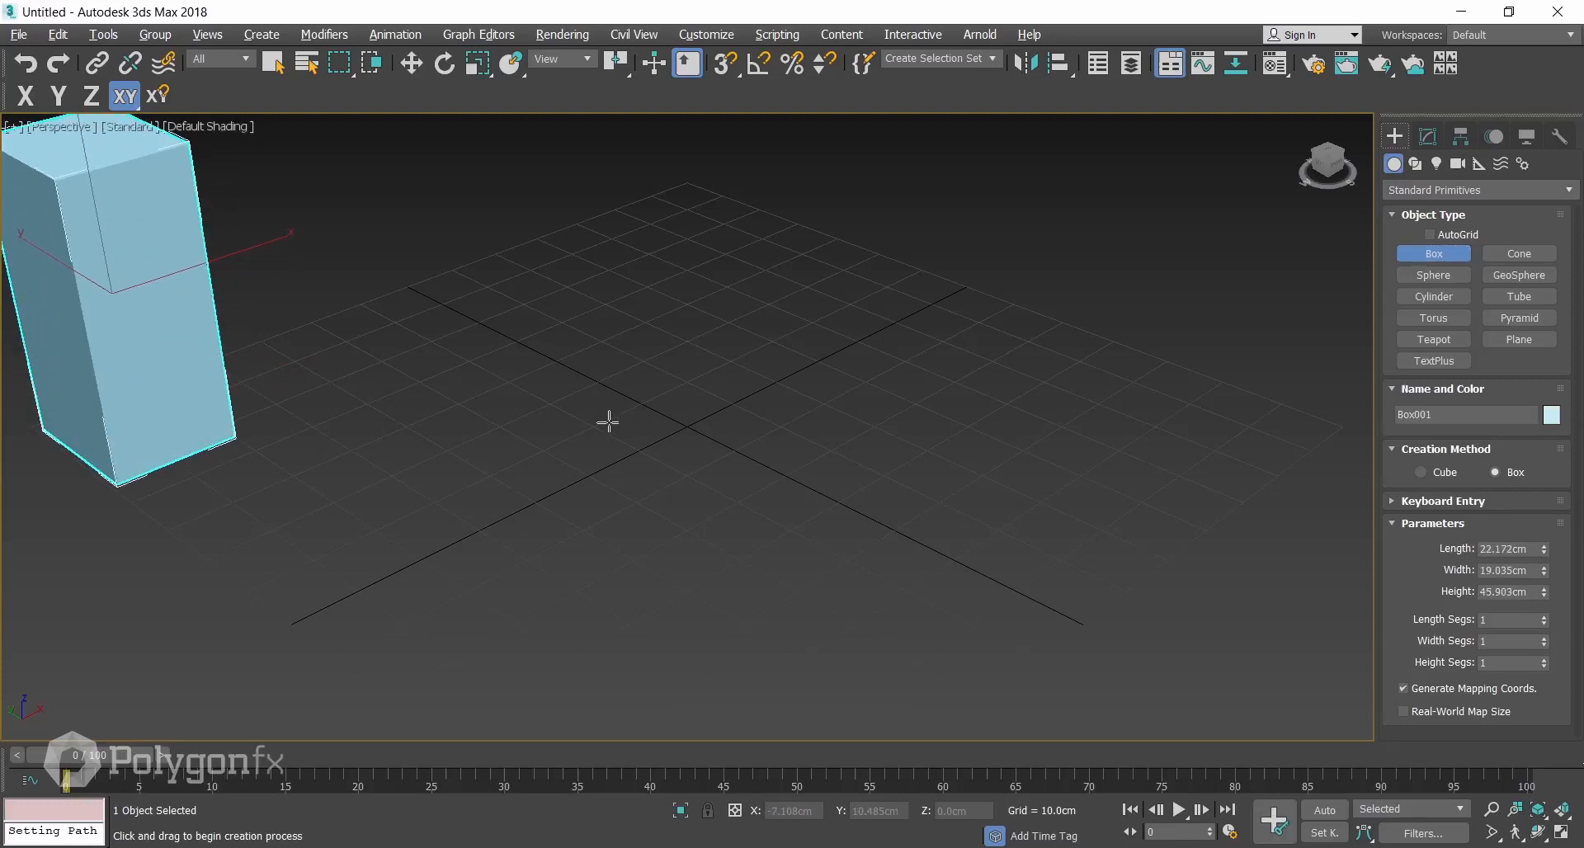
{"action": "scroll", "coordinate": [608, 422], "scroll_direction": "down", "scroll_amount": 5}
{"action": "middle_click_drag", "start_coordinate": [614, 431], "coordinate": [611, 399]}
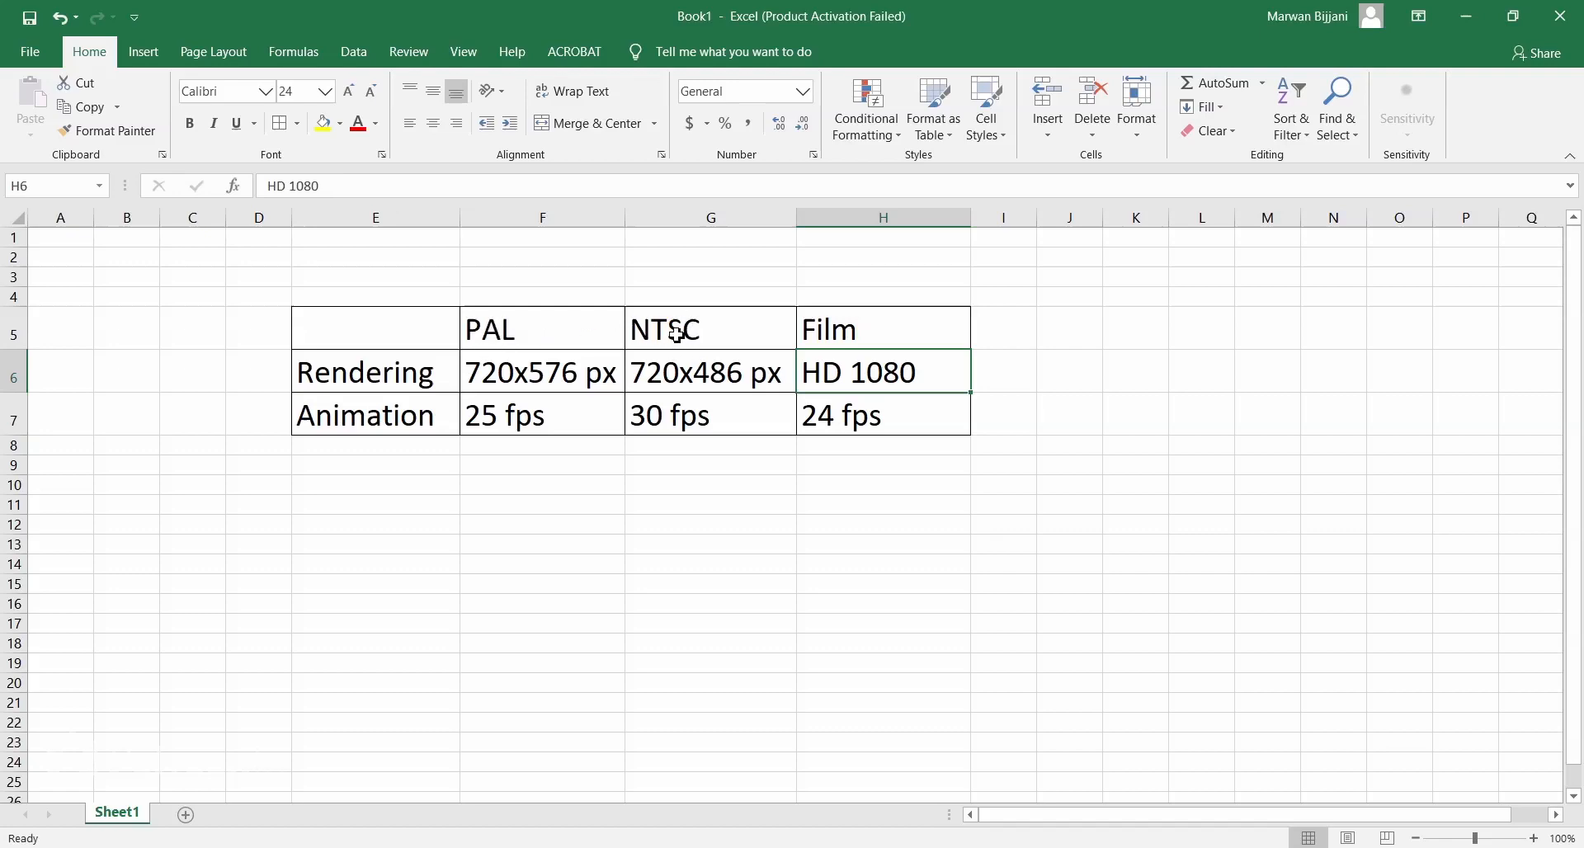
Configure the animation timing with the PAL frame rate and an end time of 100.
{"action": "left_click", "coordinate": [1008, 549]}
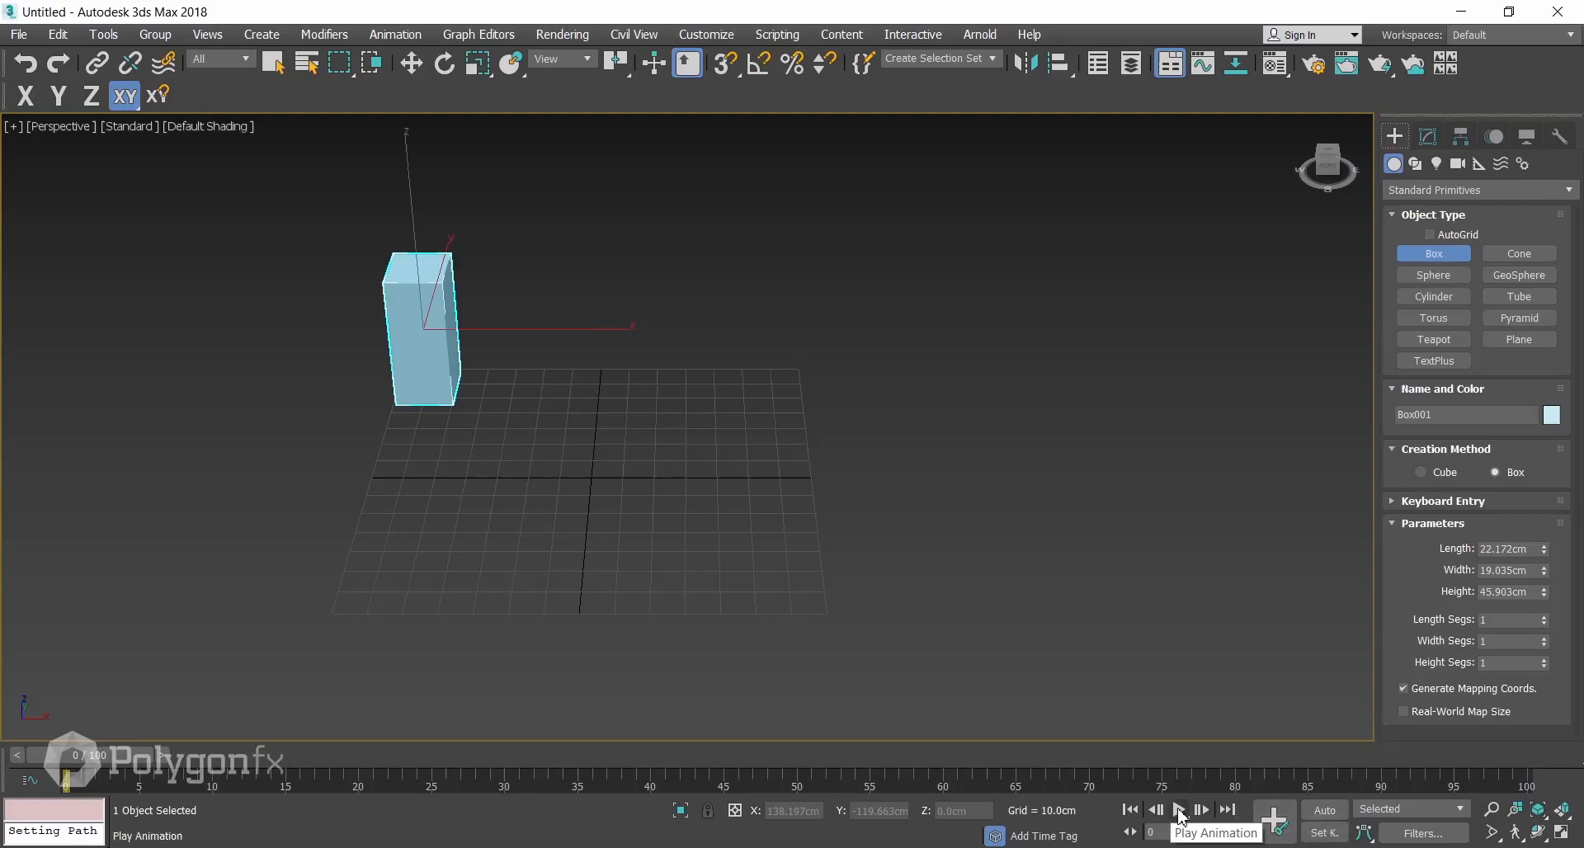
{"action": "left_click", "coordinate": [1230, 832]}
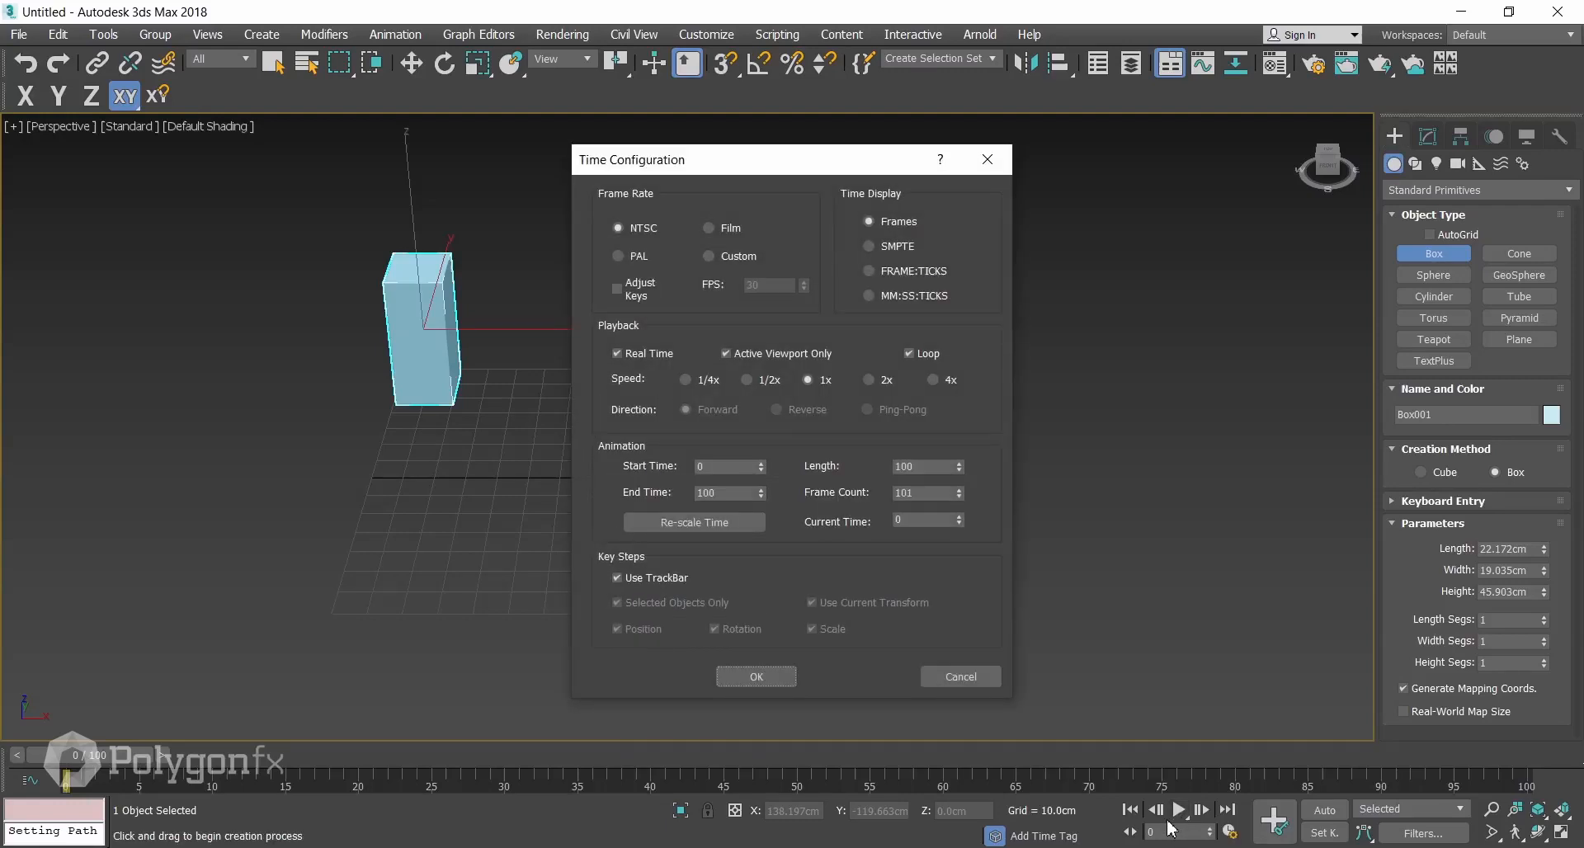
{"action": "left_click", "coordinate": [987, 159]}
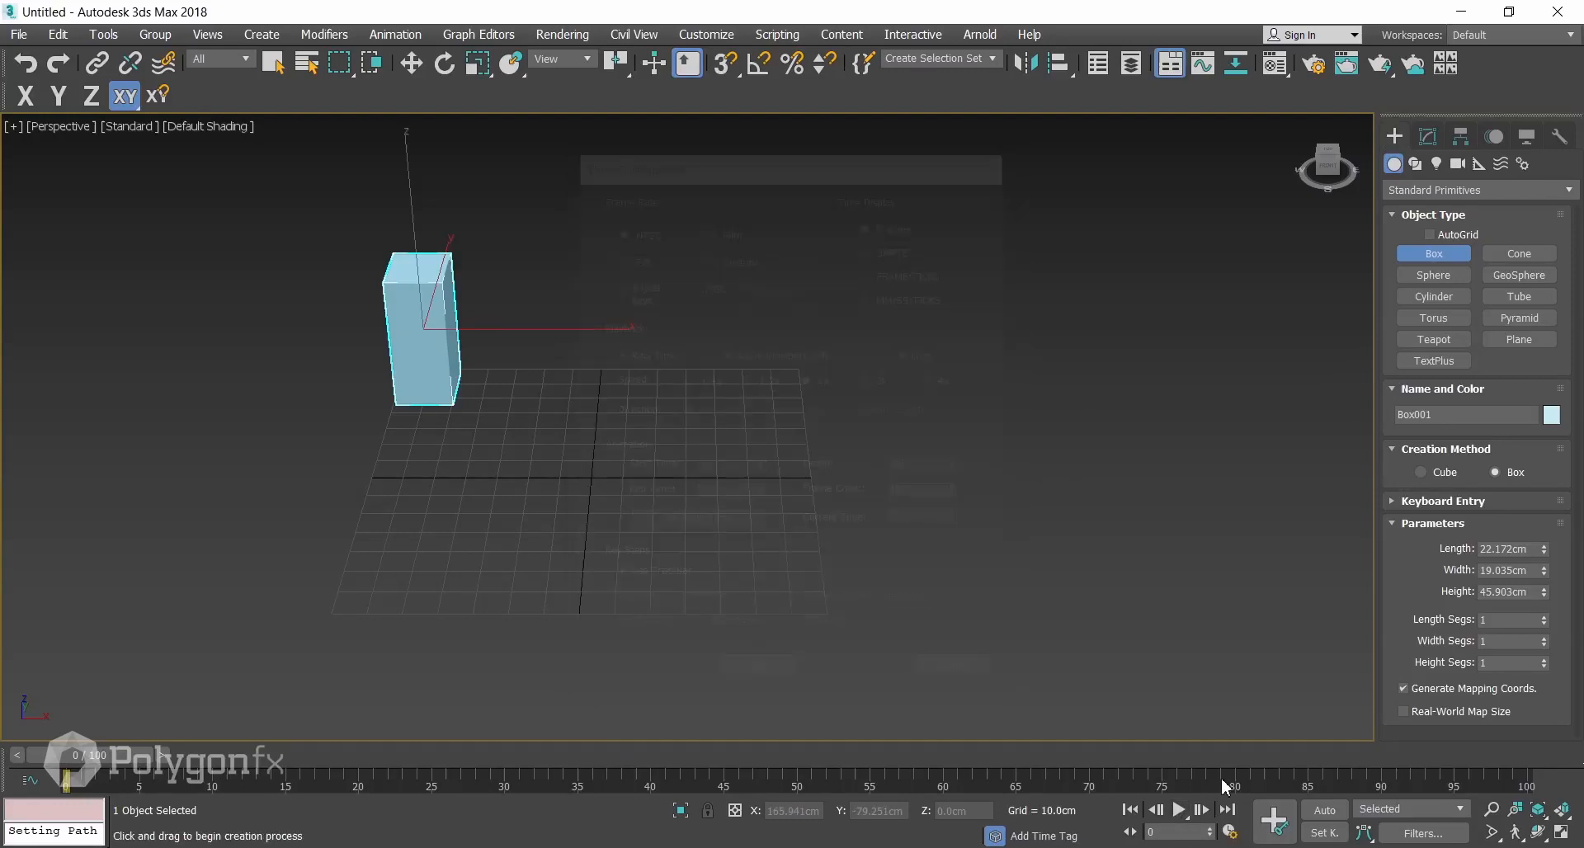
{"action": "left_click", "coordinate": [1225, 832]}
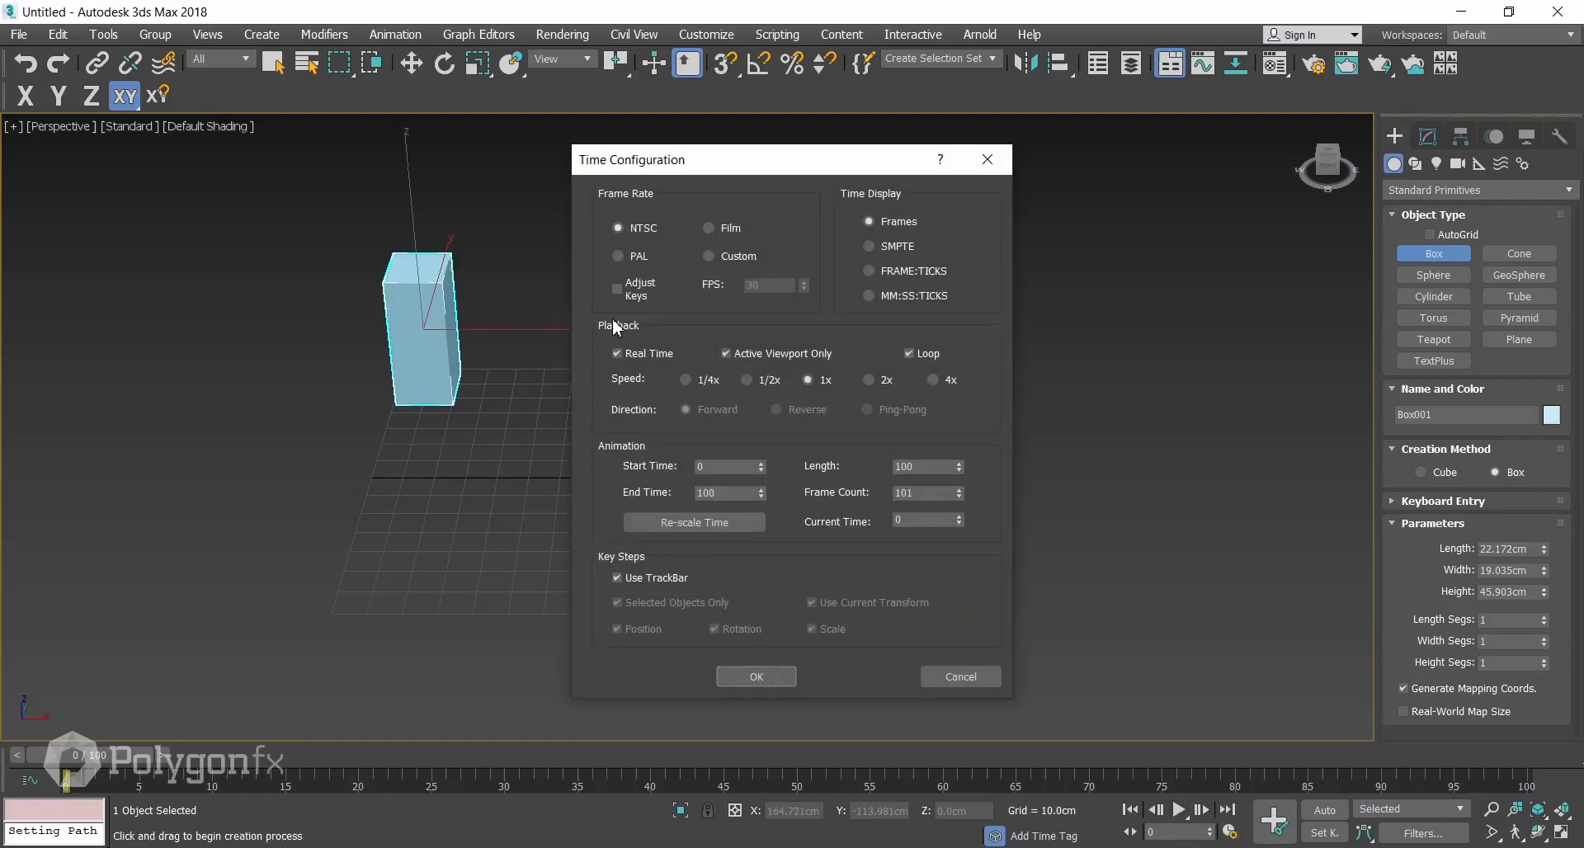
{"action": "left_click", "coordinate": [623, 258]}
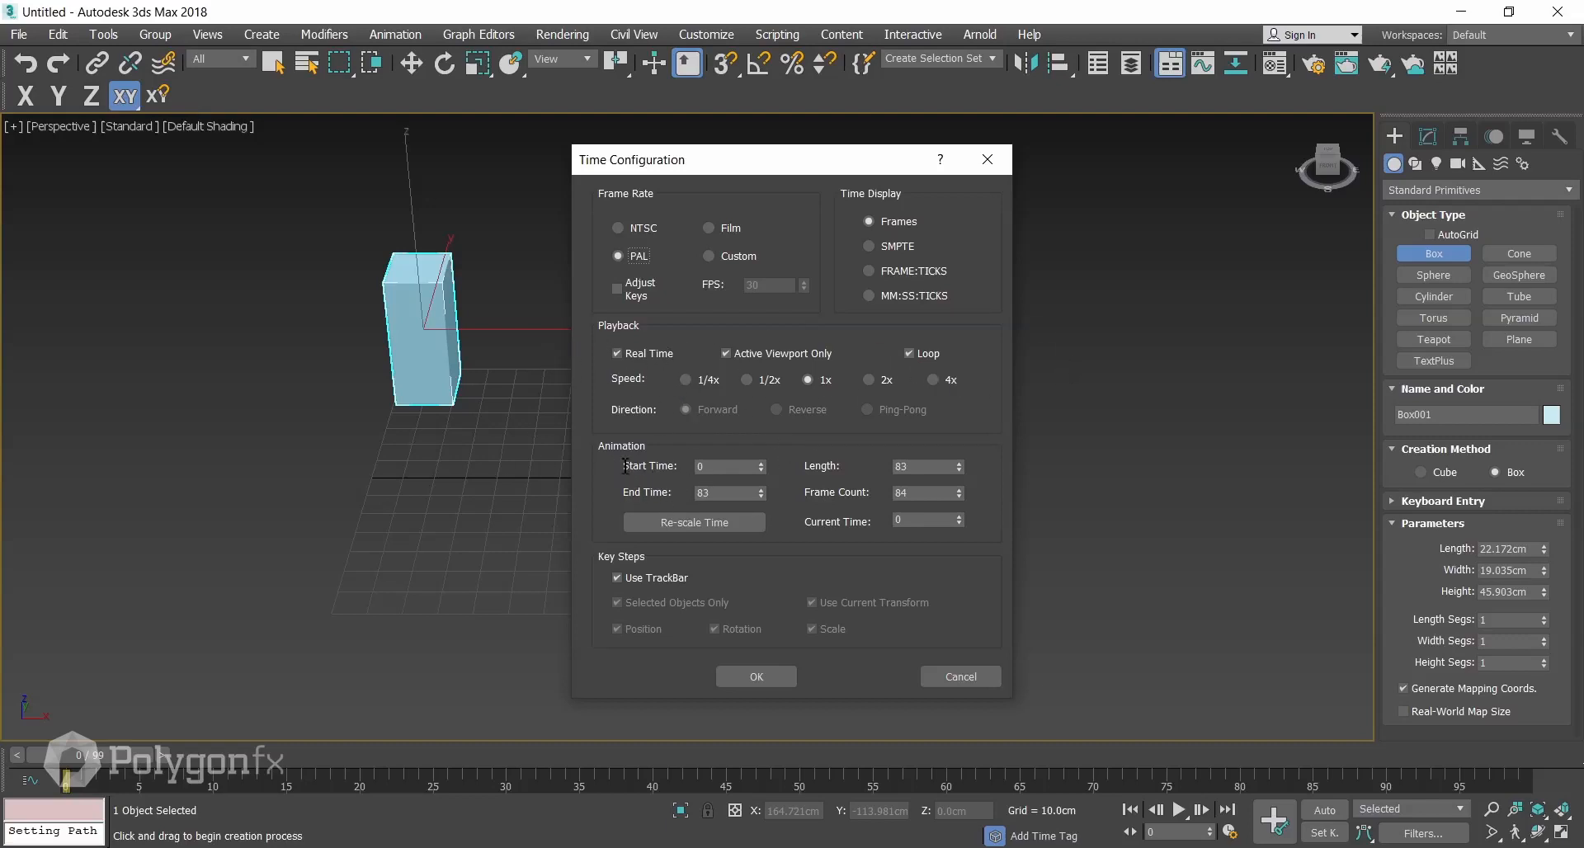
{"action": "double_click", "coordinate": [716, 494]}
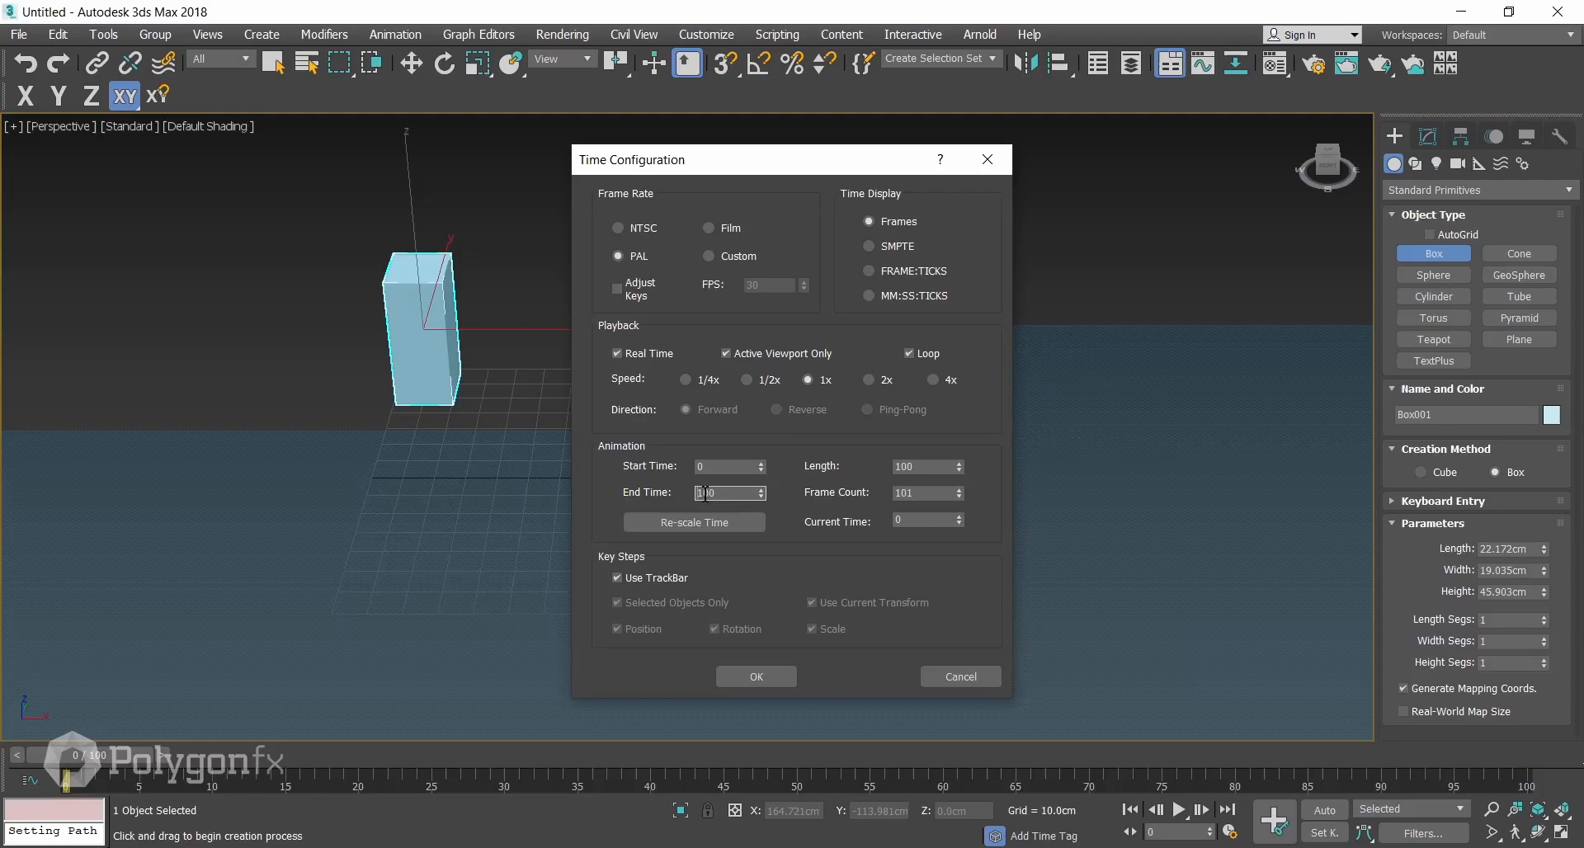
{"action": "left_click", "coordinate": [757, 676]}
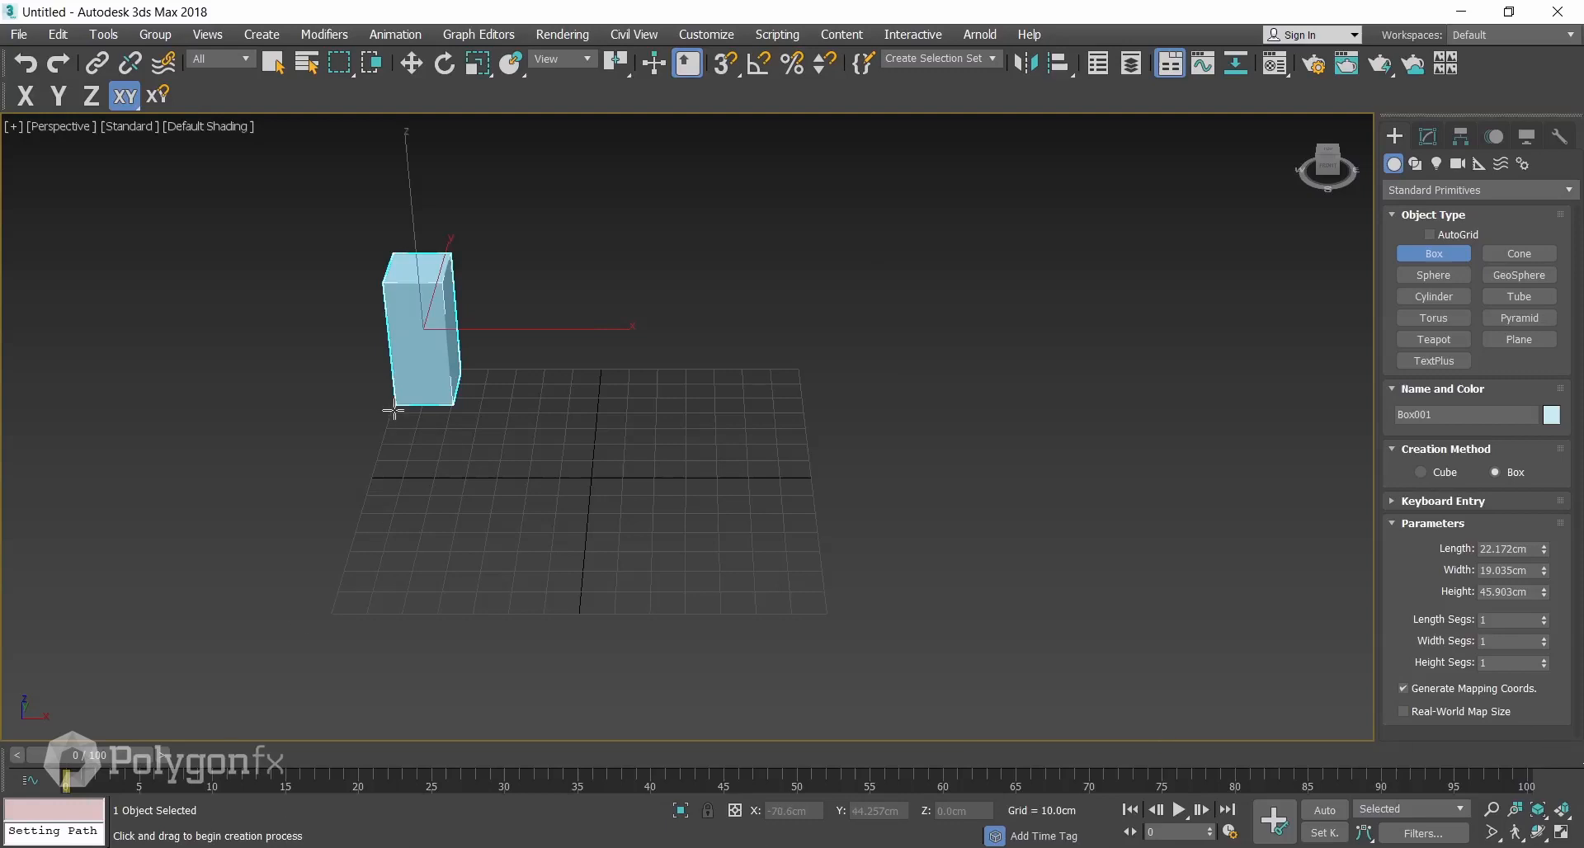
Turn on Auto Key and animate the box moving along X to about 65 cm at frame 100.
{"action": "key", "text": "w"}
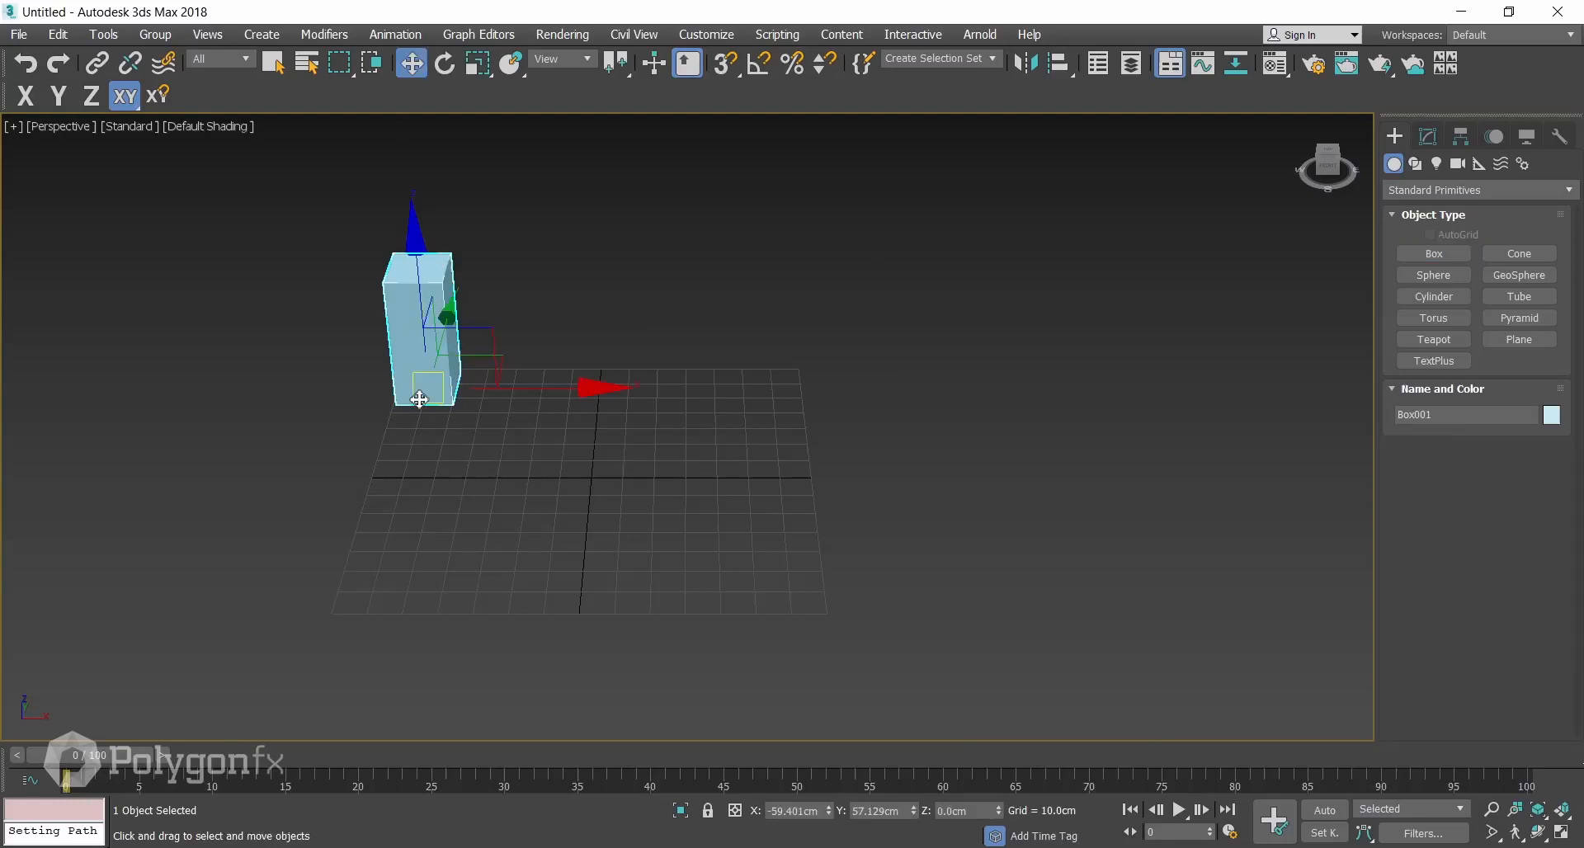
{"action": "left_click", "coordinate": [1325, 815]}
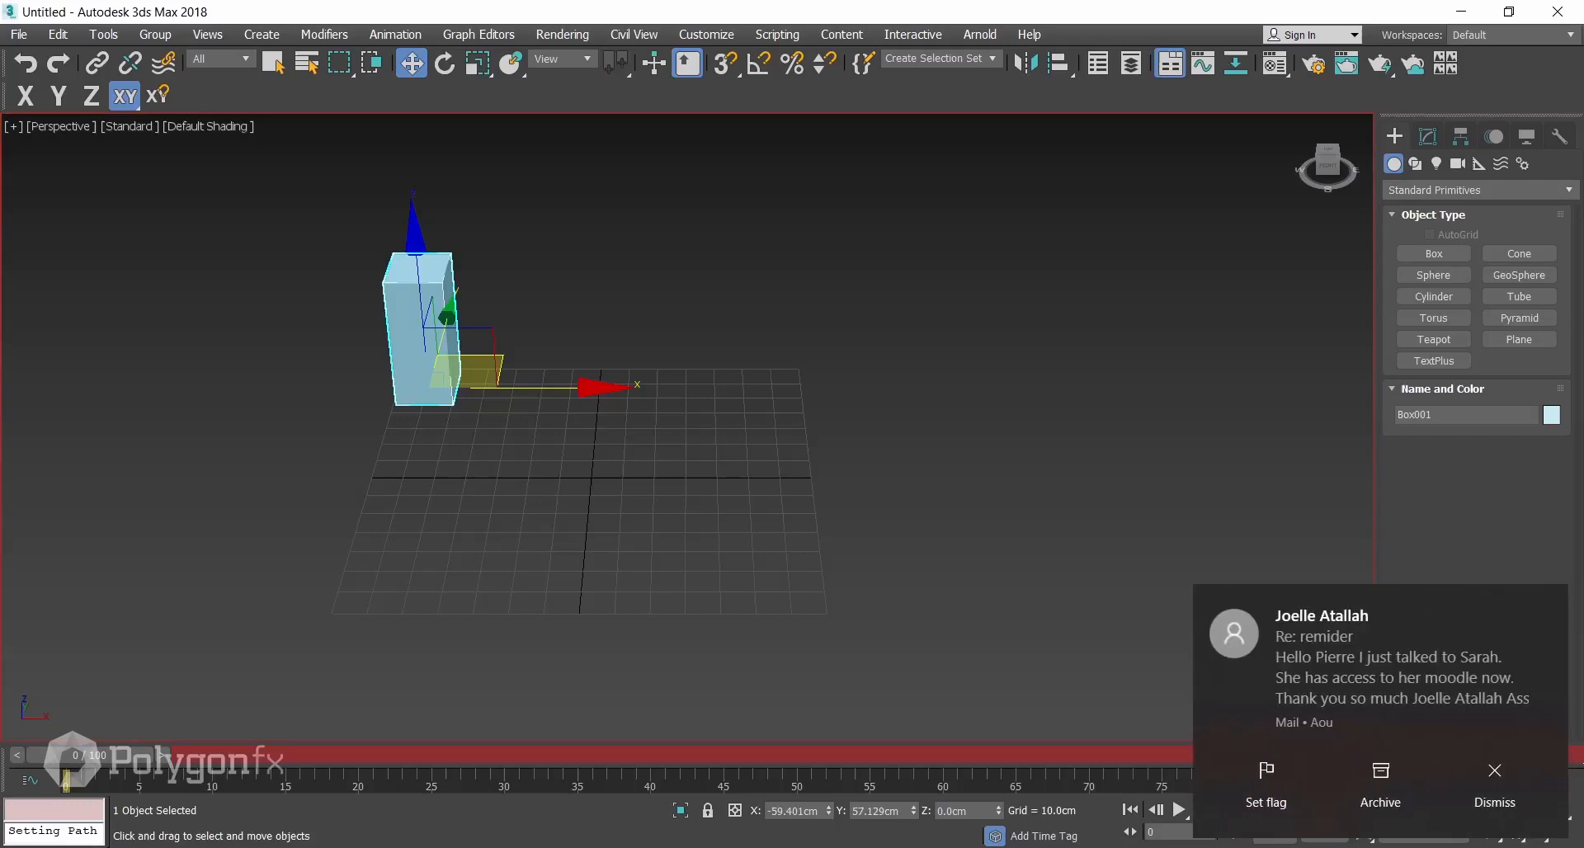
{"action": "left_click", "coordinate": [1550, 608]}
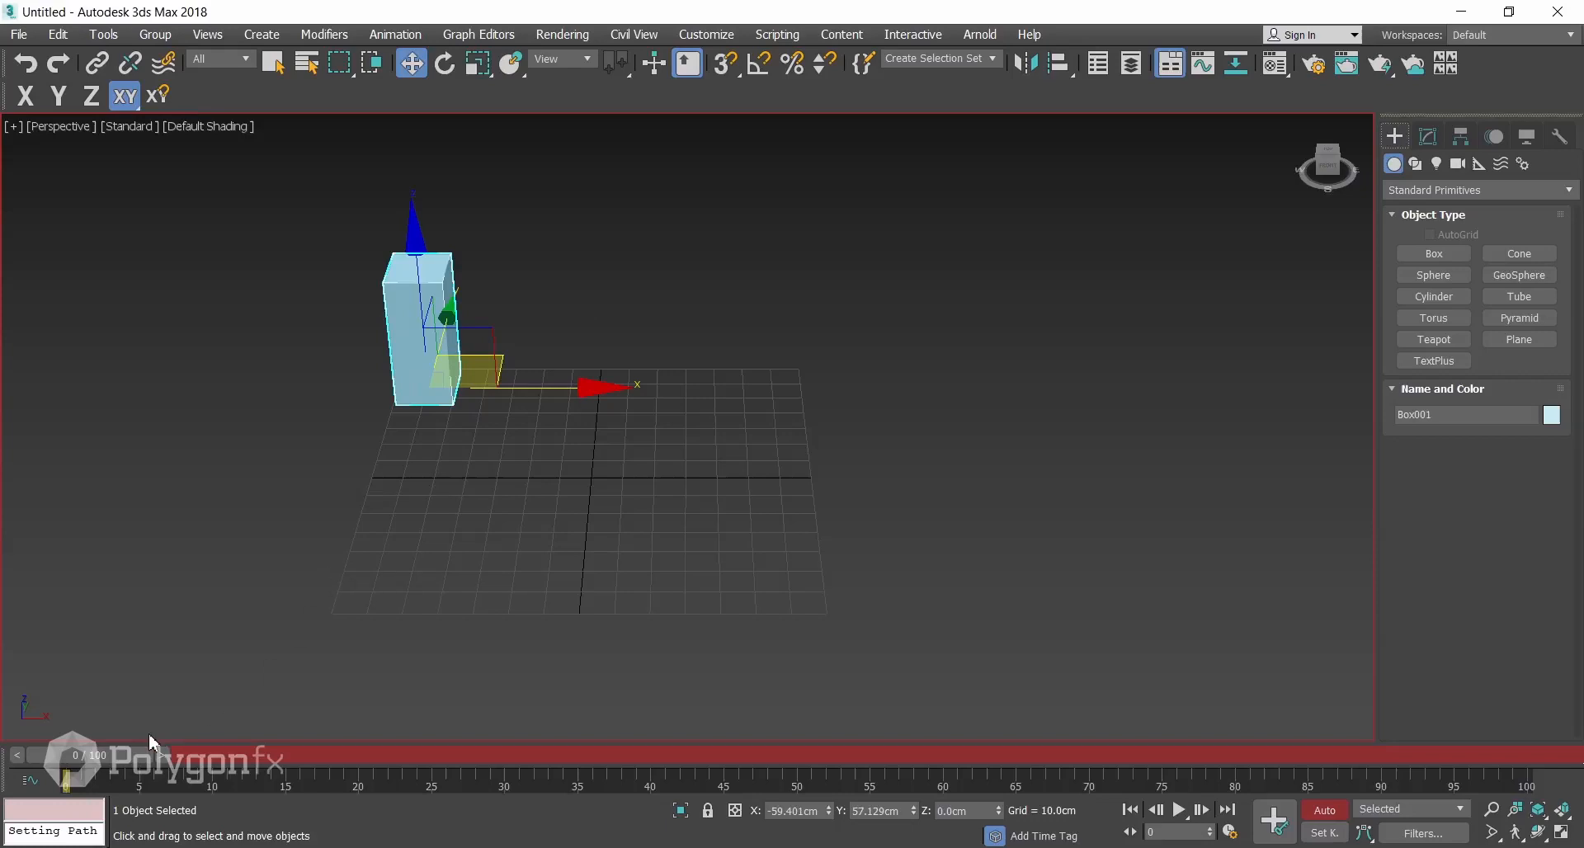
{"action": "mouse_move", "coordinate": [492, 364]}
{"action": "left_mouse_down"}
{"action": "mouse_move", "coordinate": [339, 477]}
{"action": "mouse_move", "coordinate": [569, 367]}
{"action": "mouse_move", "coordinate": [478, 361]}
{"action": "mouse_move", "coordinate": [490, 372]}
{"action": "left_mouse_up"}
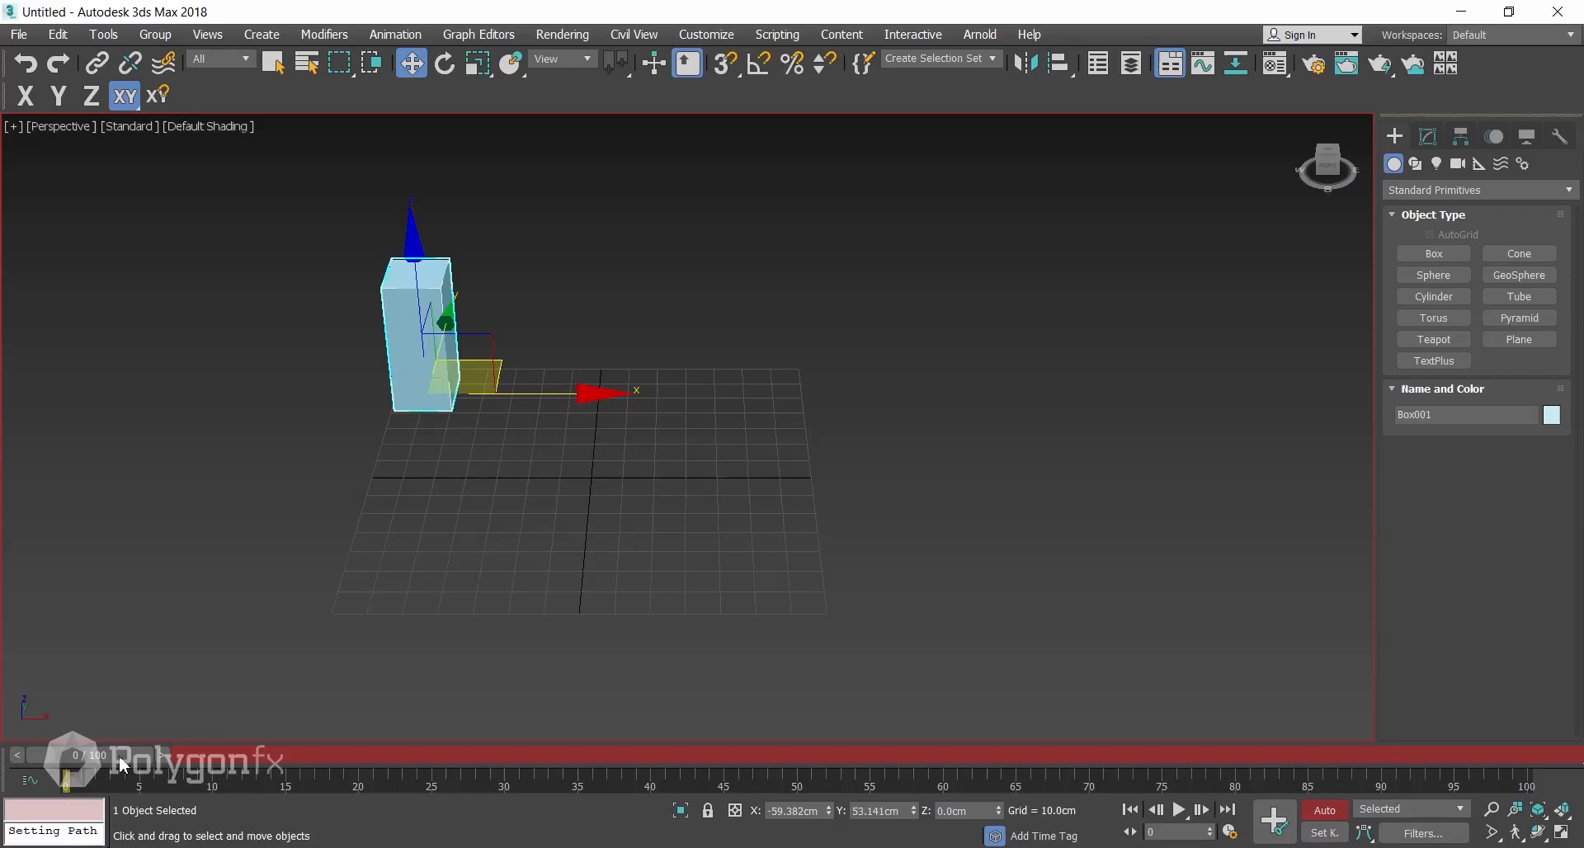
{"action": "mouse_move", "coordinate": [124, 766]}
{"action": "left_mouse_down"}
{"action": "mouse_move", "coordinate": [810, 747]}
{"action": "mouse_move", "coordinate": [1526, 756]}
{"action": "left_mouse_up"}
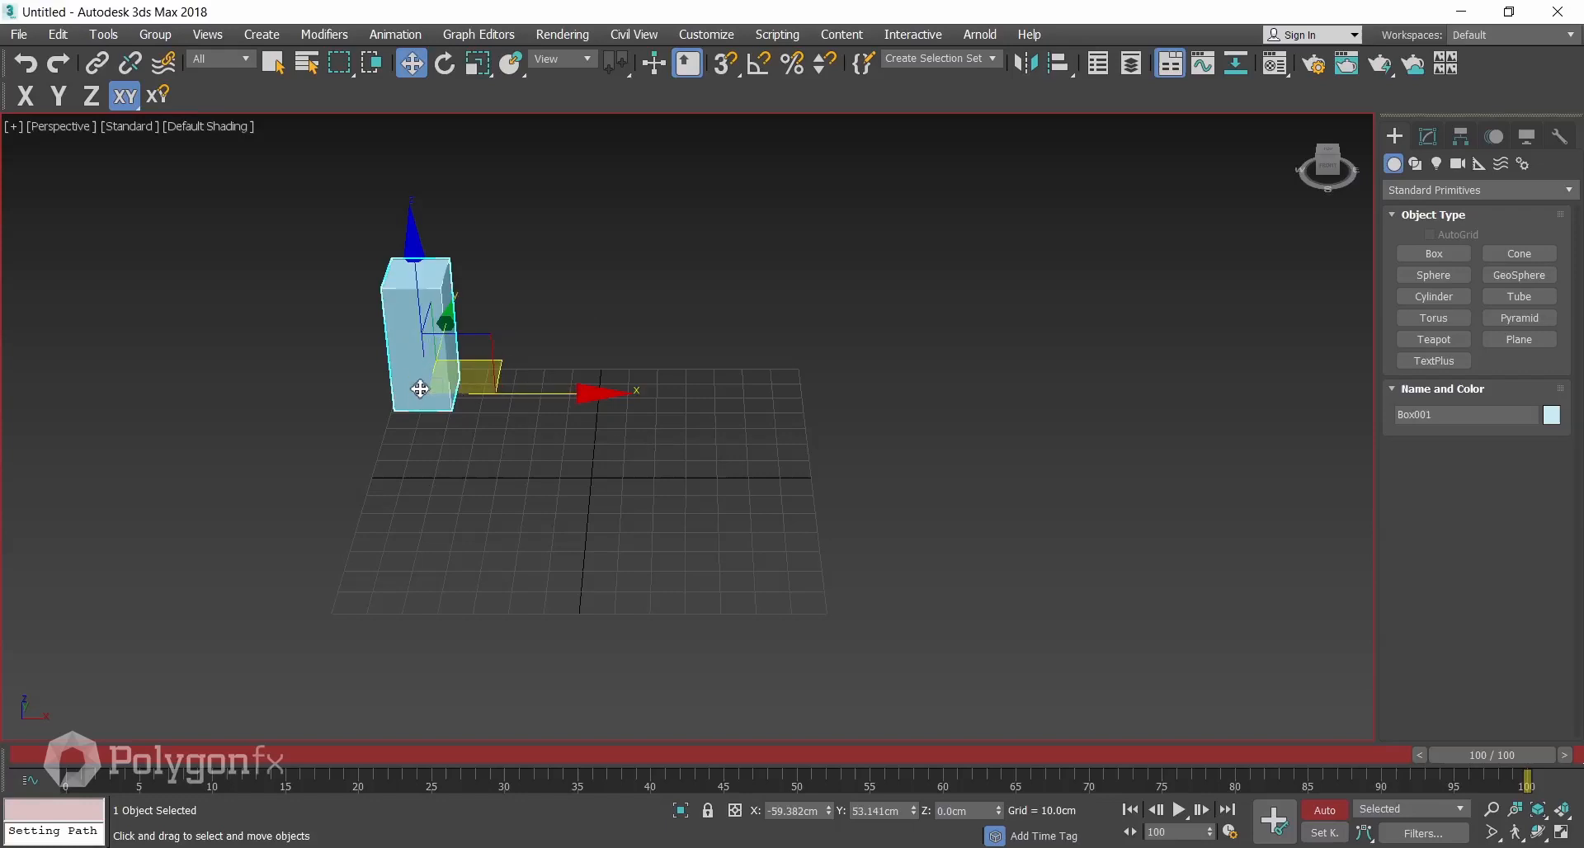
{"action": "left_click_drag", "start_coordinate": [522, 396], "coordinate": [917, 396]}
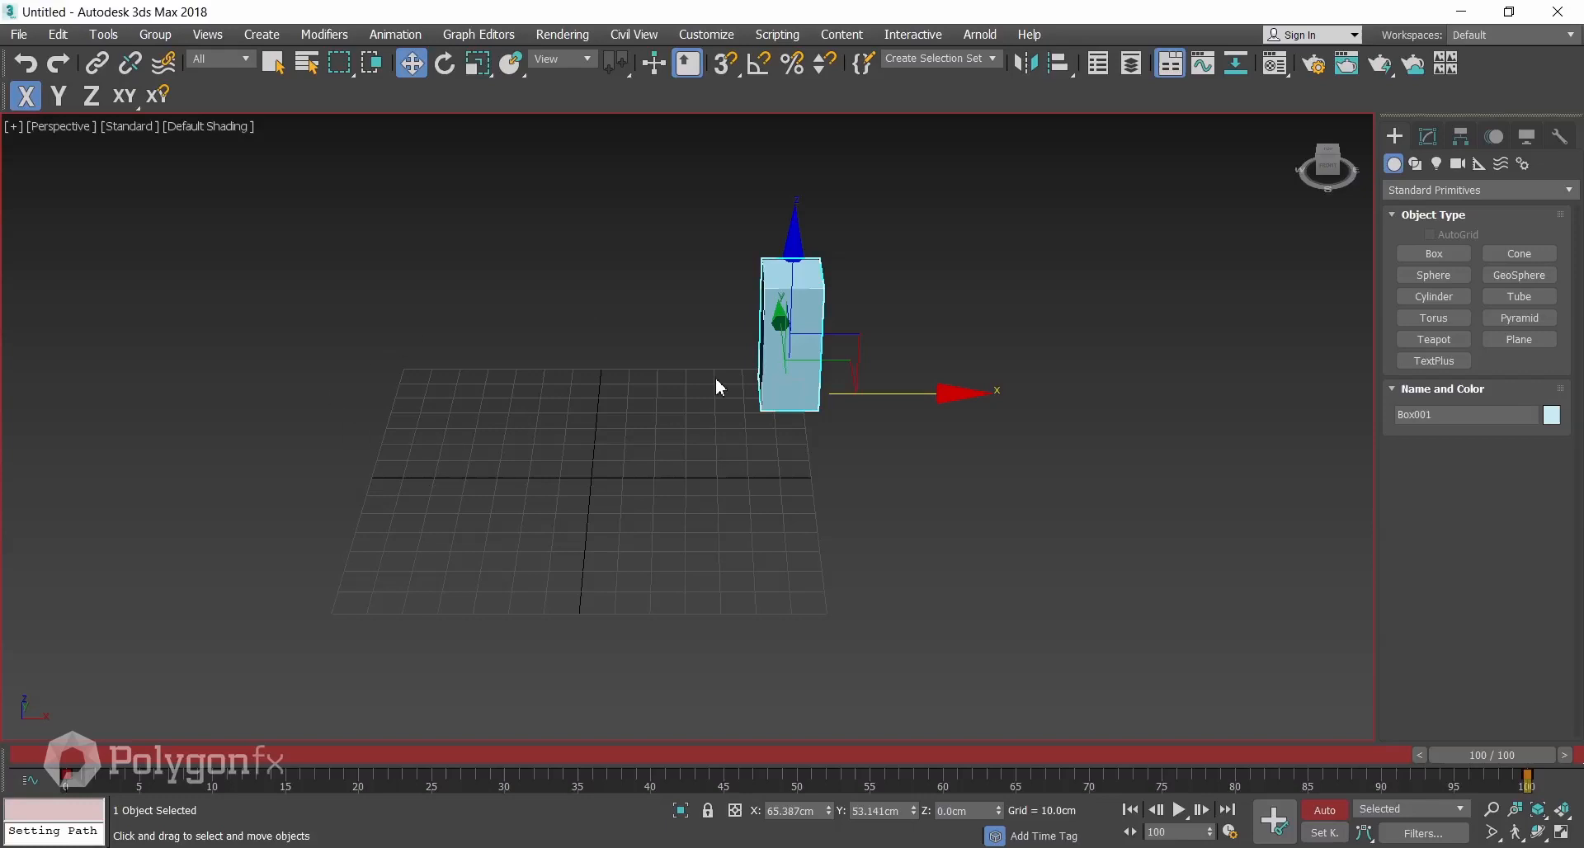
Rewind to the first frame, play the box's movement and scrub through the timeline to check it.
{"action": "left_click", "coordinate": [65, 778]}
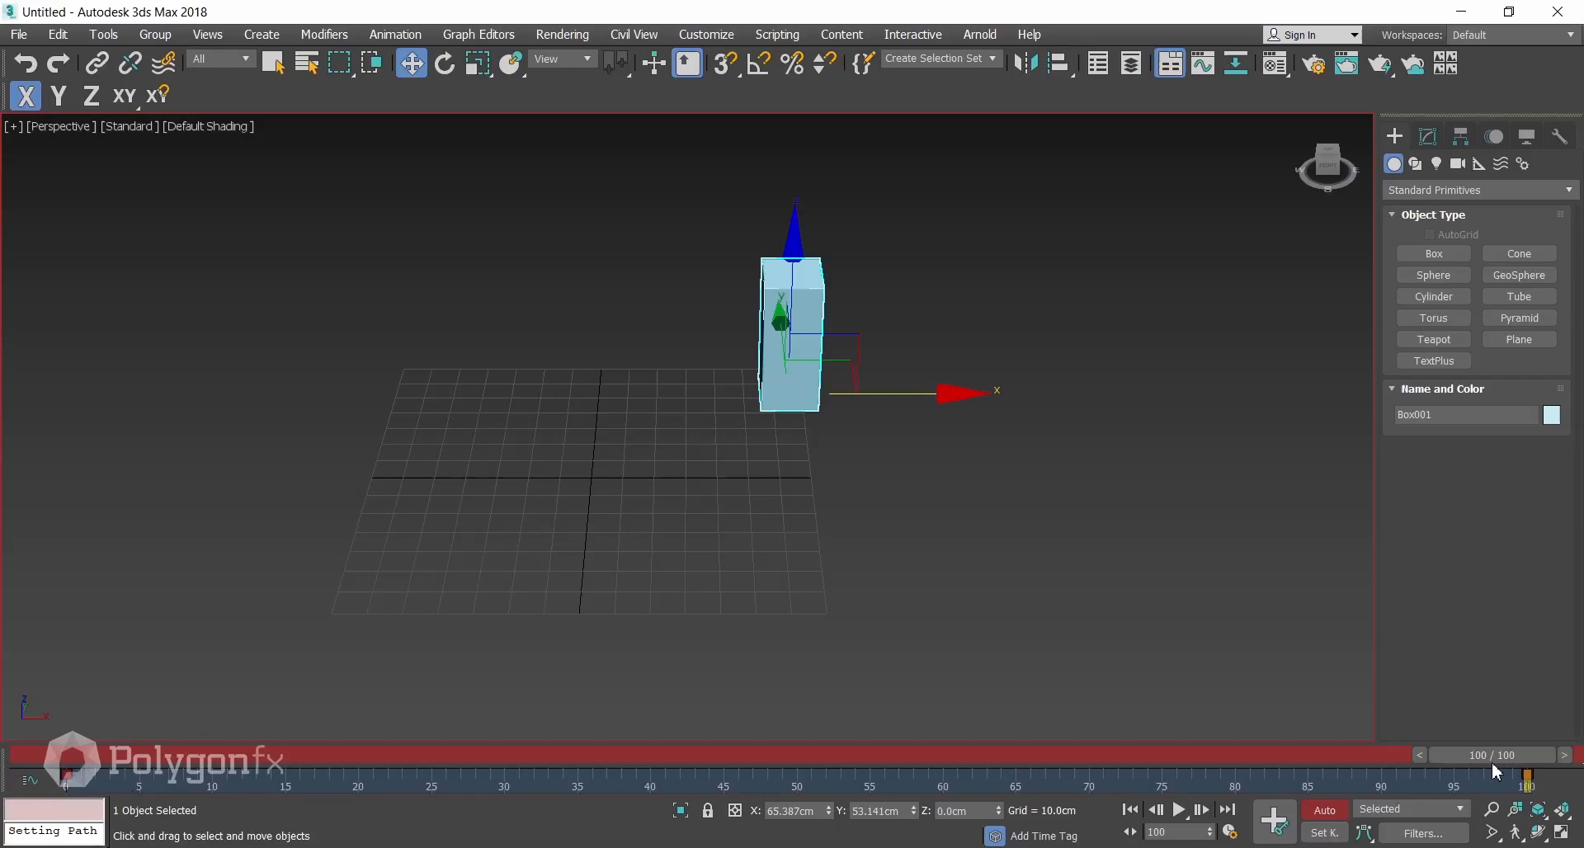
{"action": "left_click_drag", "start_coordinate": [1501, 760], "coordinate": [20, 759]}
{"action": "key", "text": "slash"}
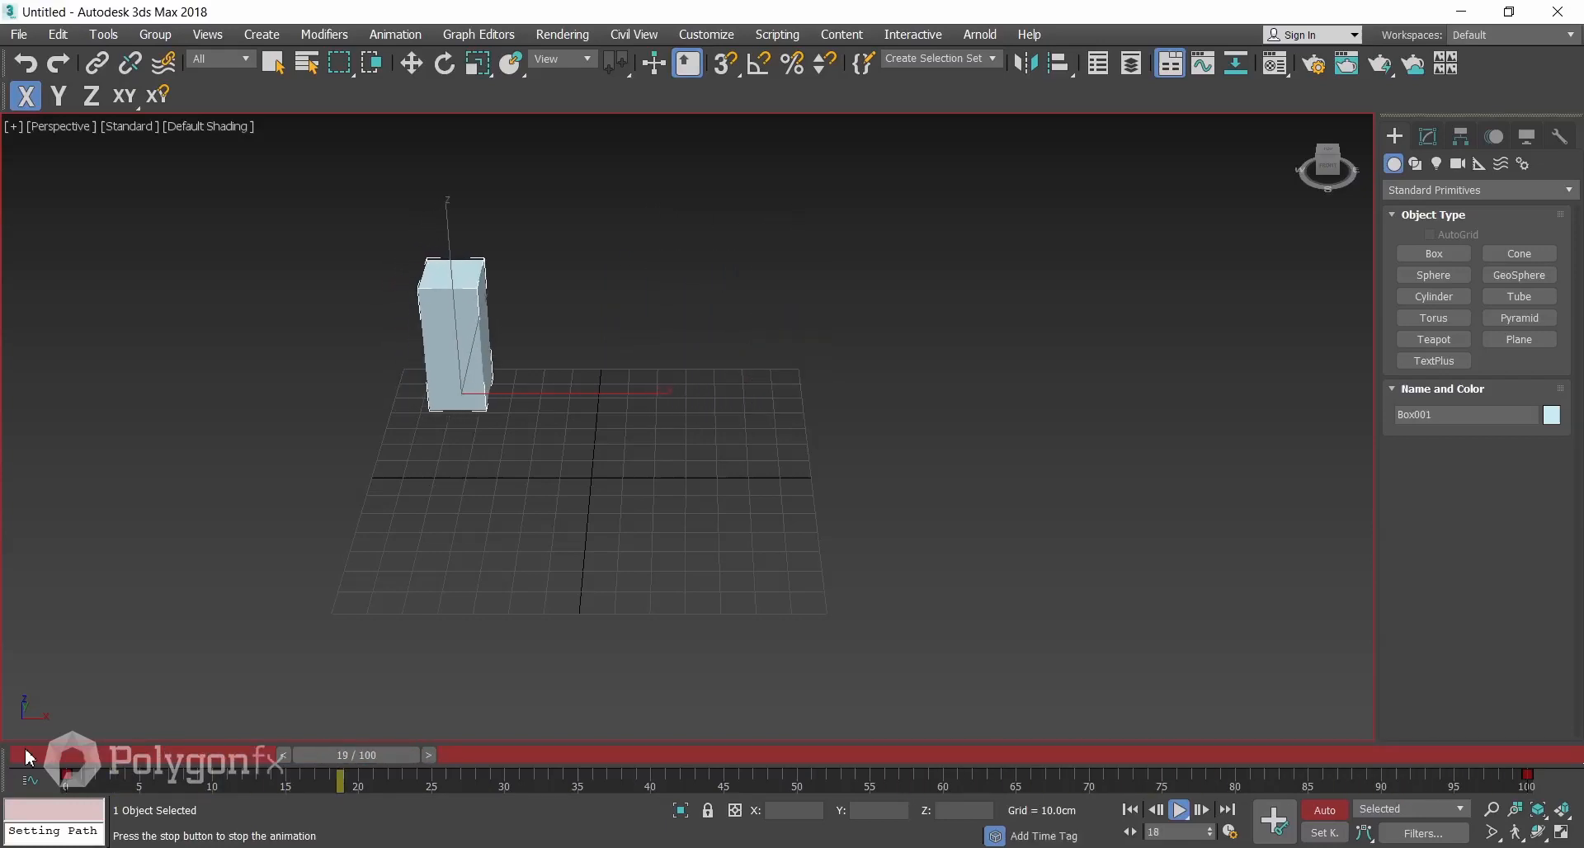
{"action": "left_click_drag", "start_coordinate": [569, 755], "coordinate": [733, 755]}
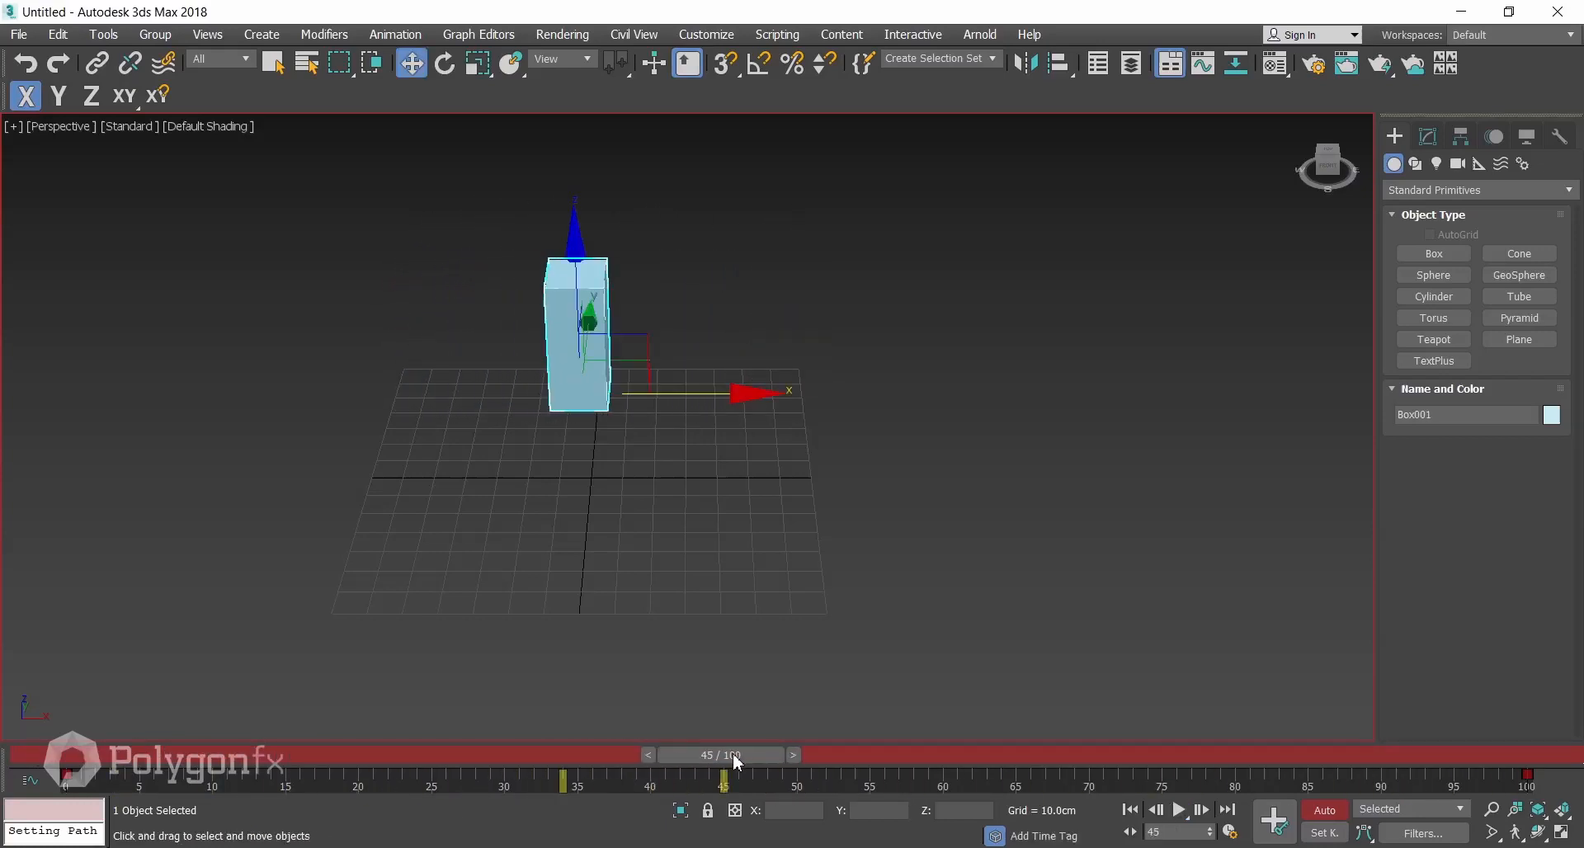
Retime the box's last key to frame 25 and play the faster movement from frame 0.
{"action": "left_click_drag", "start_coordinate": [111, 782], "coordinate": [50, 797]}
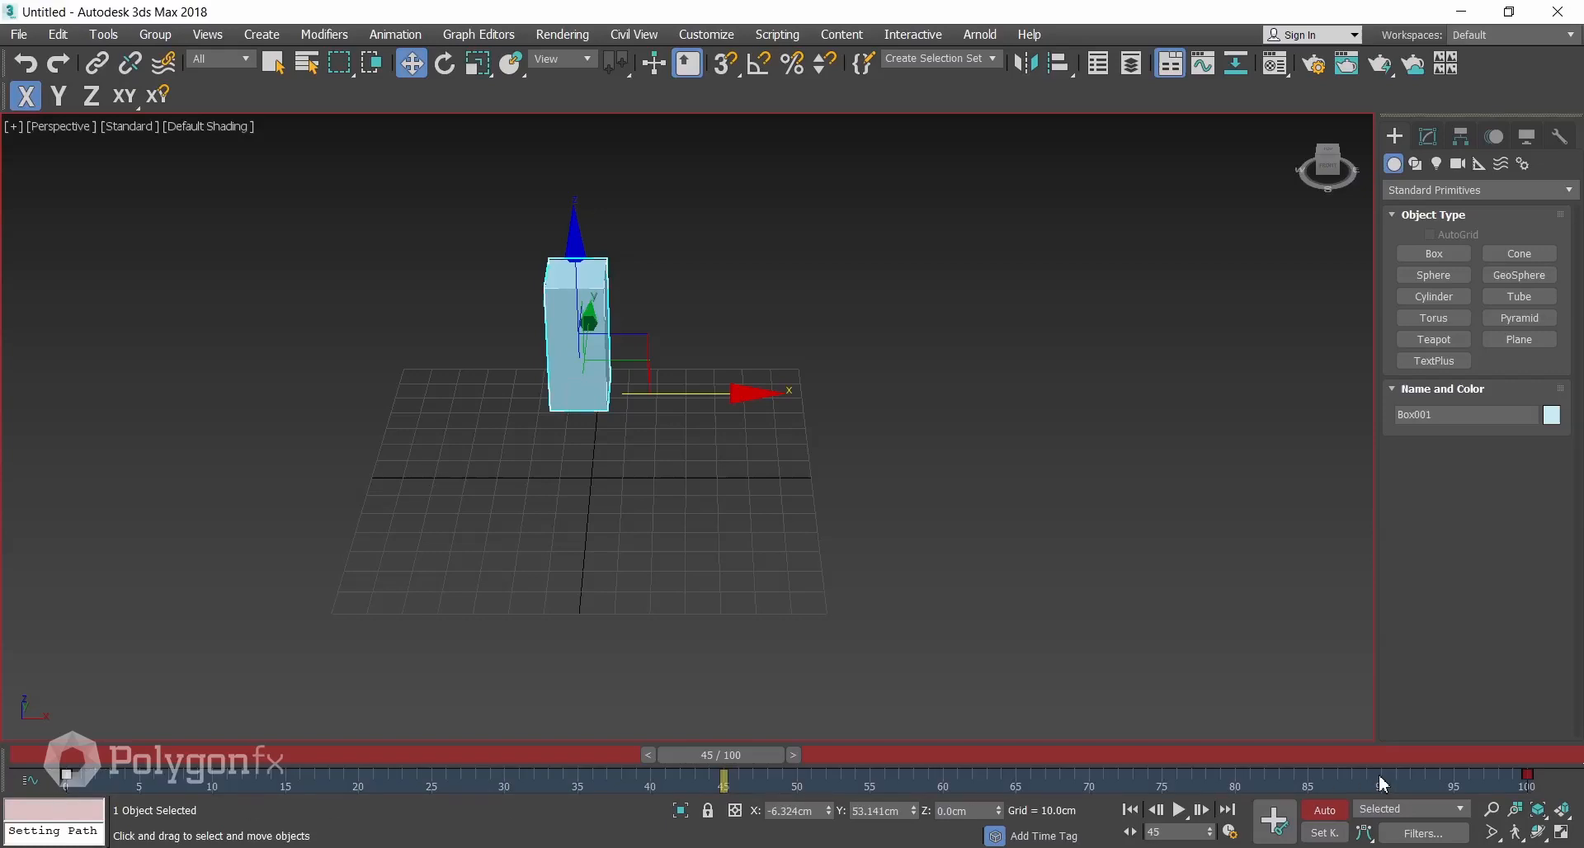
{"action": "left_click_drag", "start_coordinate": [1503, 777], "coordinate": [1022, 801]}
{"action": "key", "text": "Delete"}
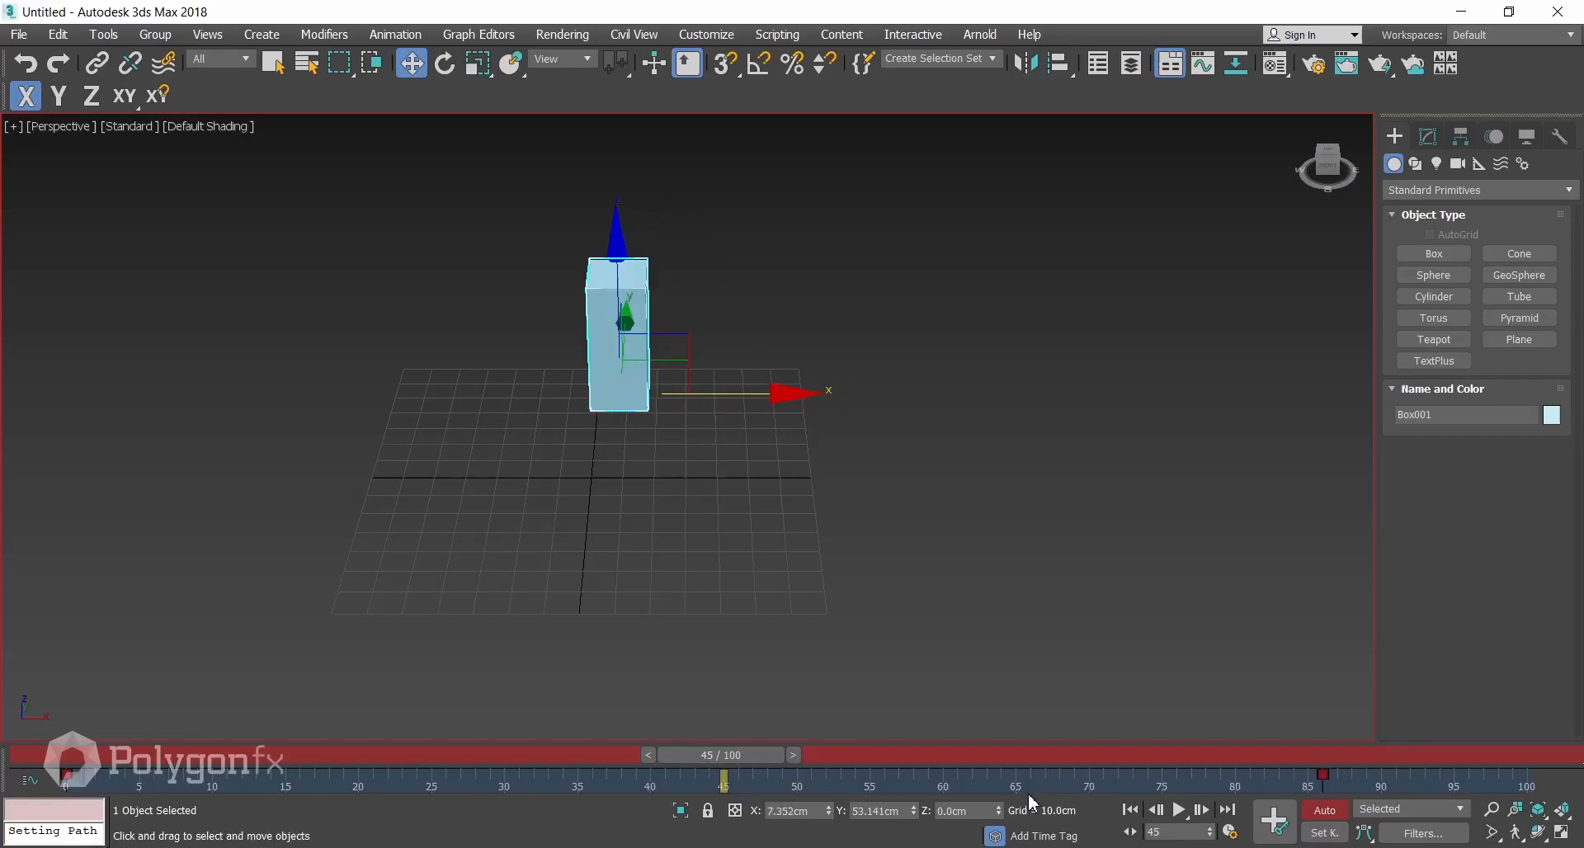
{"action": "left_click_drag", "start_coordinate": [739, 757], "coordinate": [38, 782]}
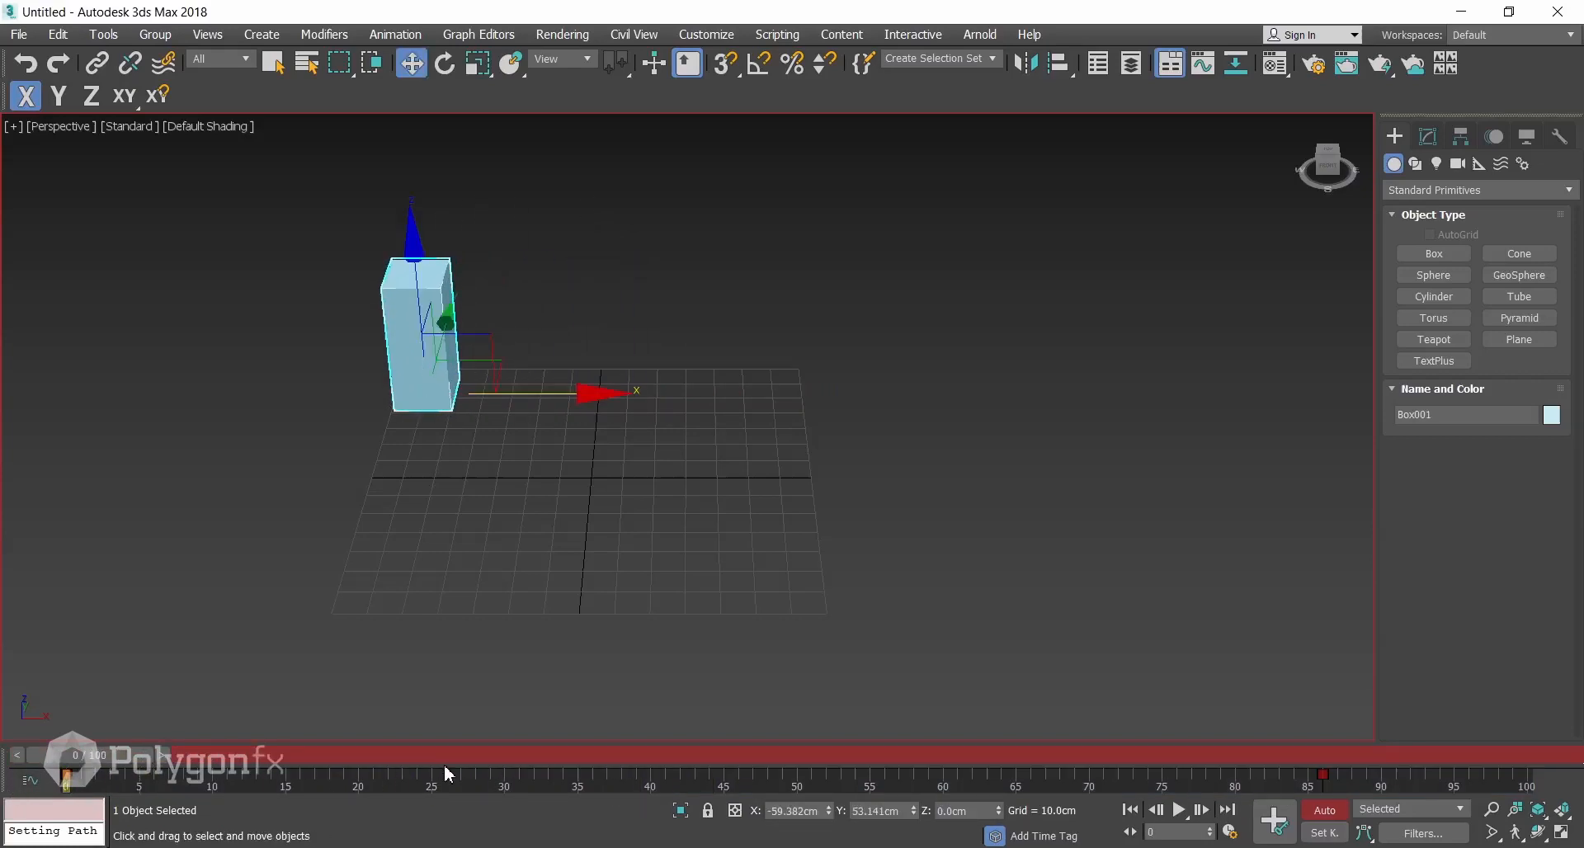
{"action": "left_click_drag", "start_coordinate": [1324, 776], "coordinate": [435, 799]}
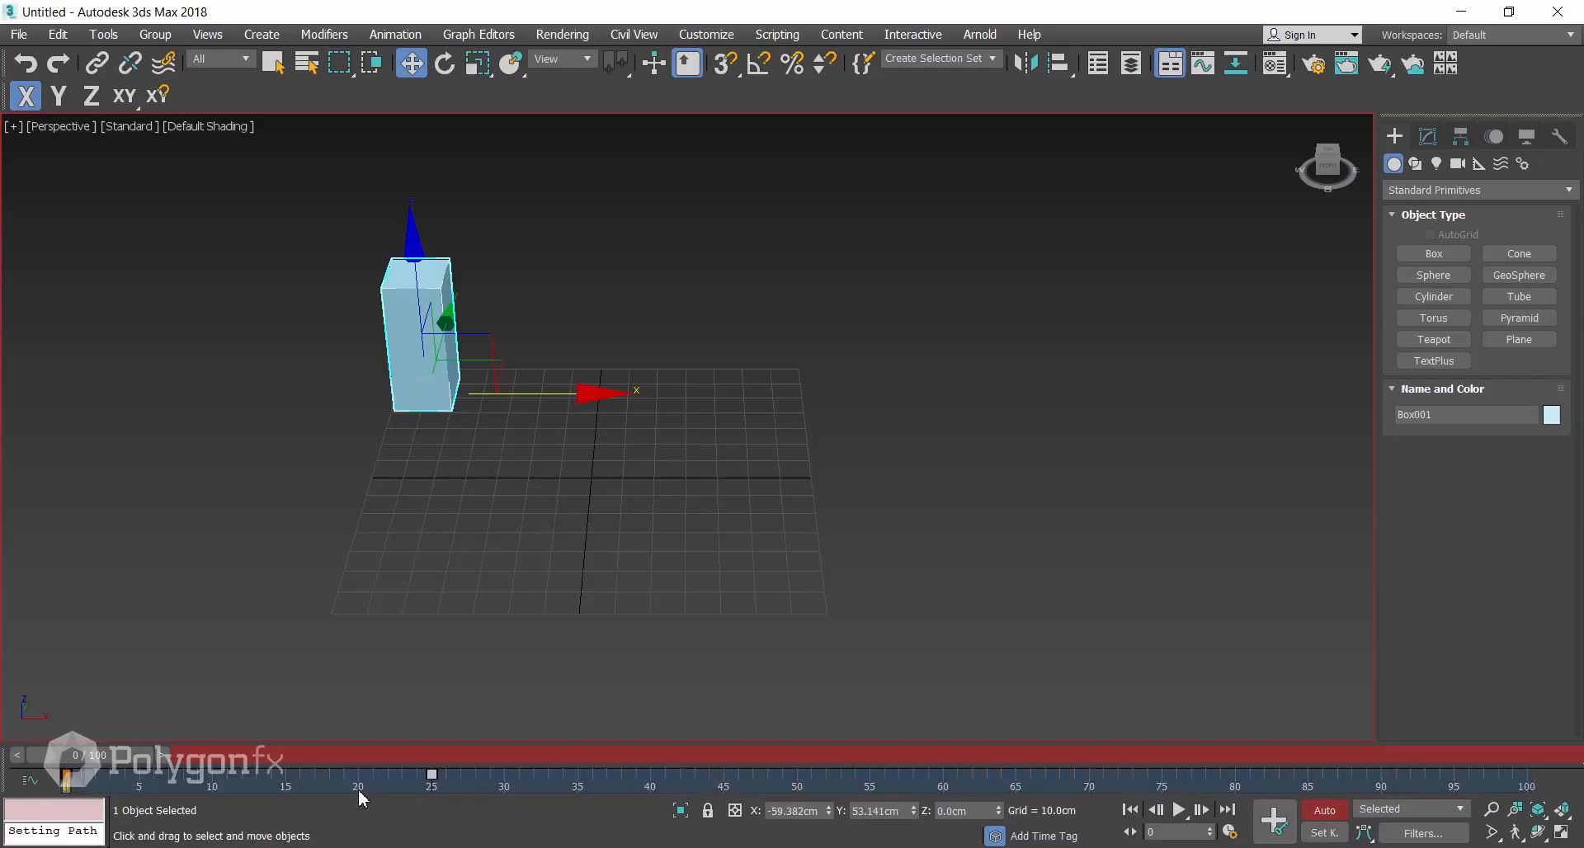
{"action": "key", "text": "/"}
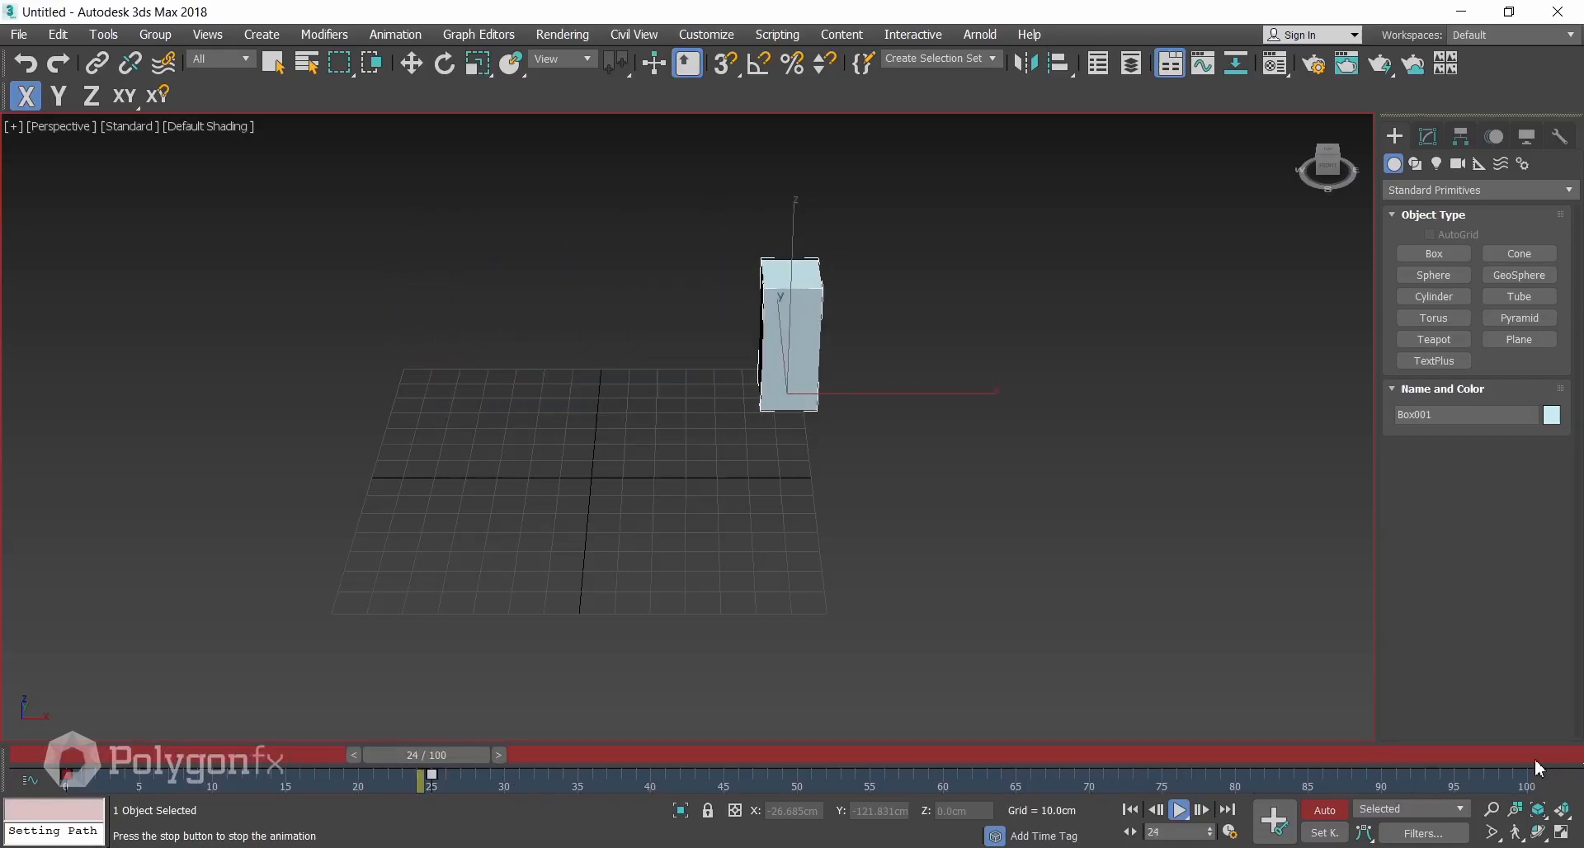
Animate the box to the grid's near-left corner at frame 50, near-right corner at frame 75, and back near its start at frame 100.
{"action": "left_click", "coordinate": [691, 759]}
{"action": "left_click_drag", "start_coordinate": [693, 765], "coordinate": [797, 763]}
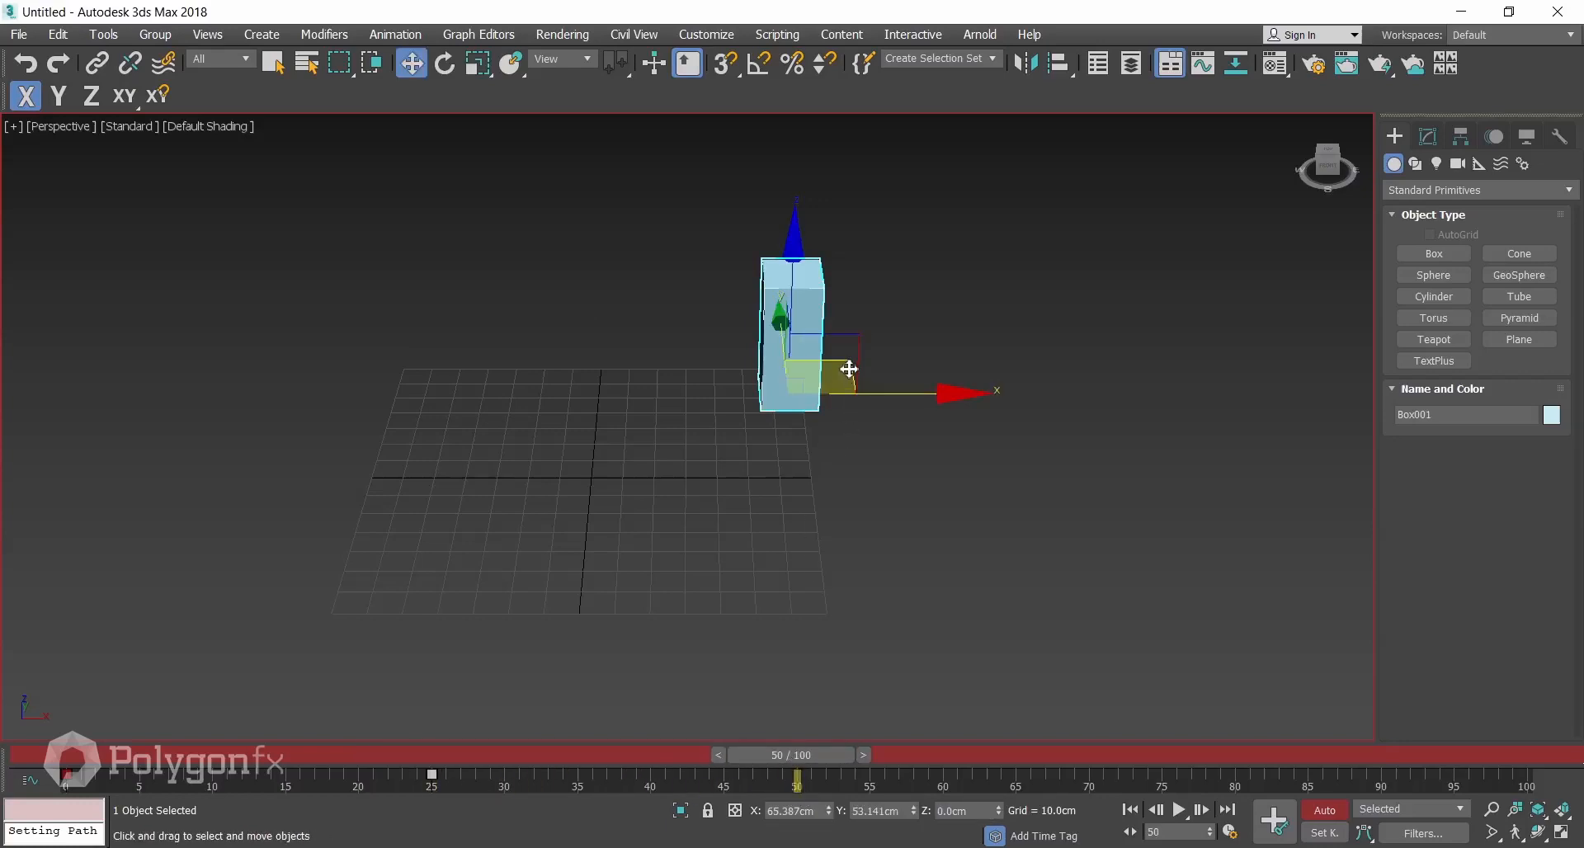
{"action": "left_click_drag", "start_coordinate": [850, 366], "coordinate": [438, 561]}
{"action": "left_click_drag", "start_coordinate": [780, 763], "coordinate": [1142, 761]}
{"action": "left_click_drag", "start_coordinate": [523, 594], "coordinate": [934, 611]}
{"action": "left_click_drag", "start_coordinate": [1187, 767], "coordinate": [1526, 757]}
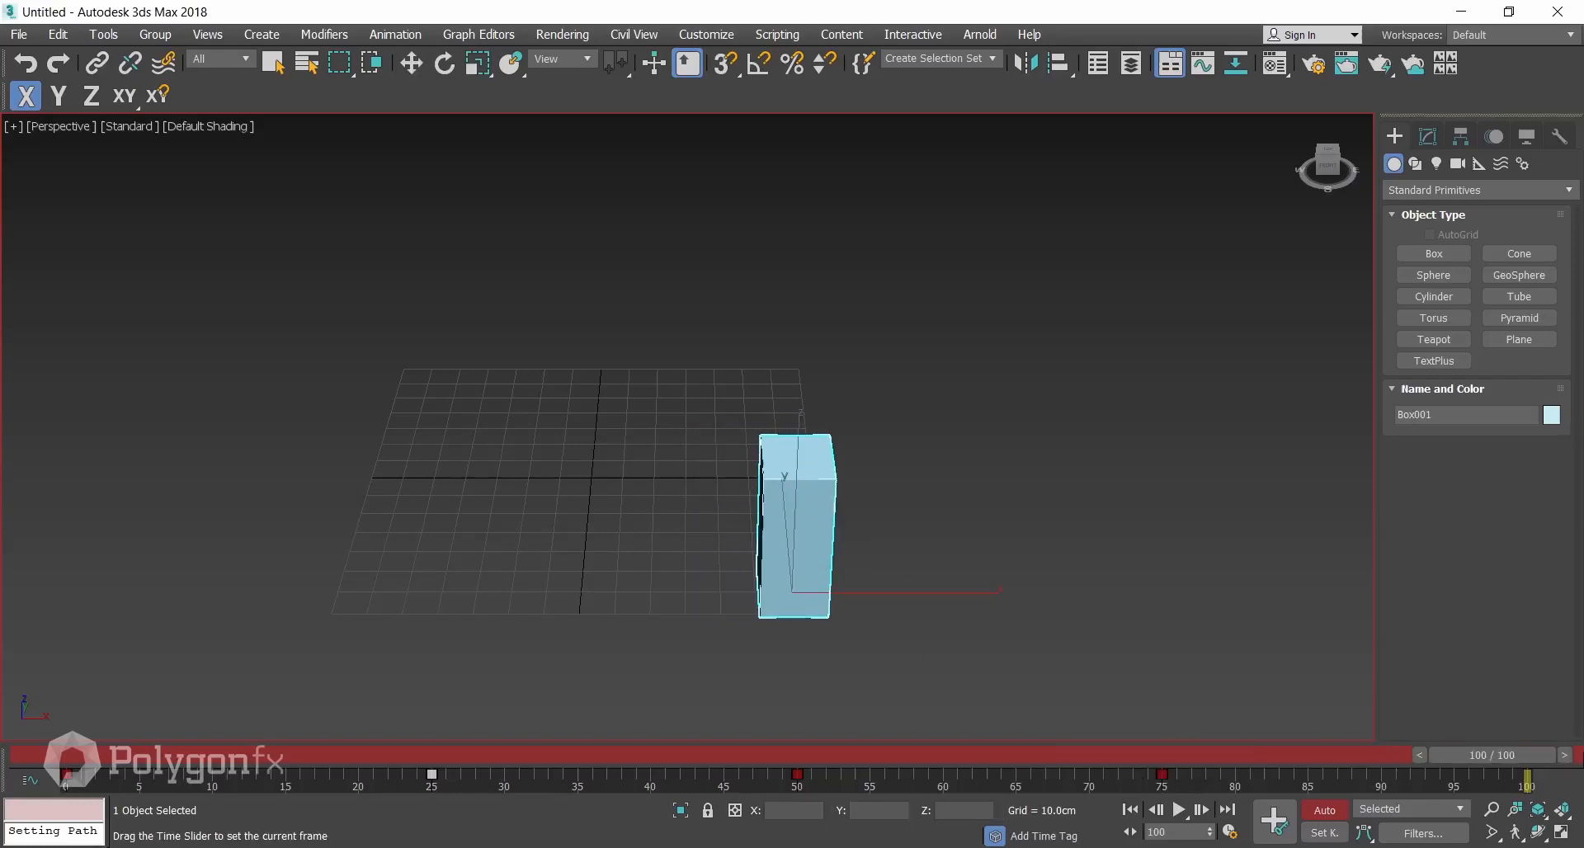
{"action": "left_click_drag", "start_coordinate": [834, 549], "coordinate": [471, 314]}
Play back the box's path around the grid and compare its positions at frames 0 and 100.
{"action": "key", "text": "/"}
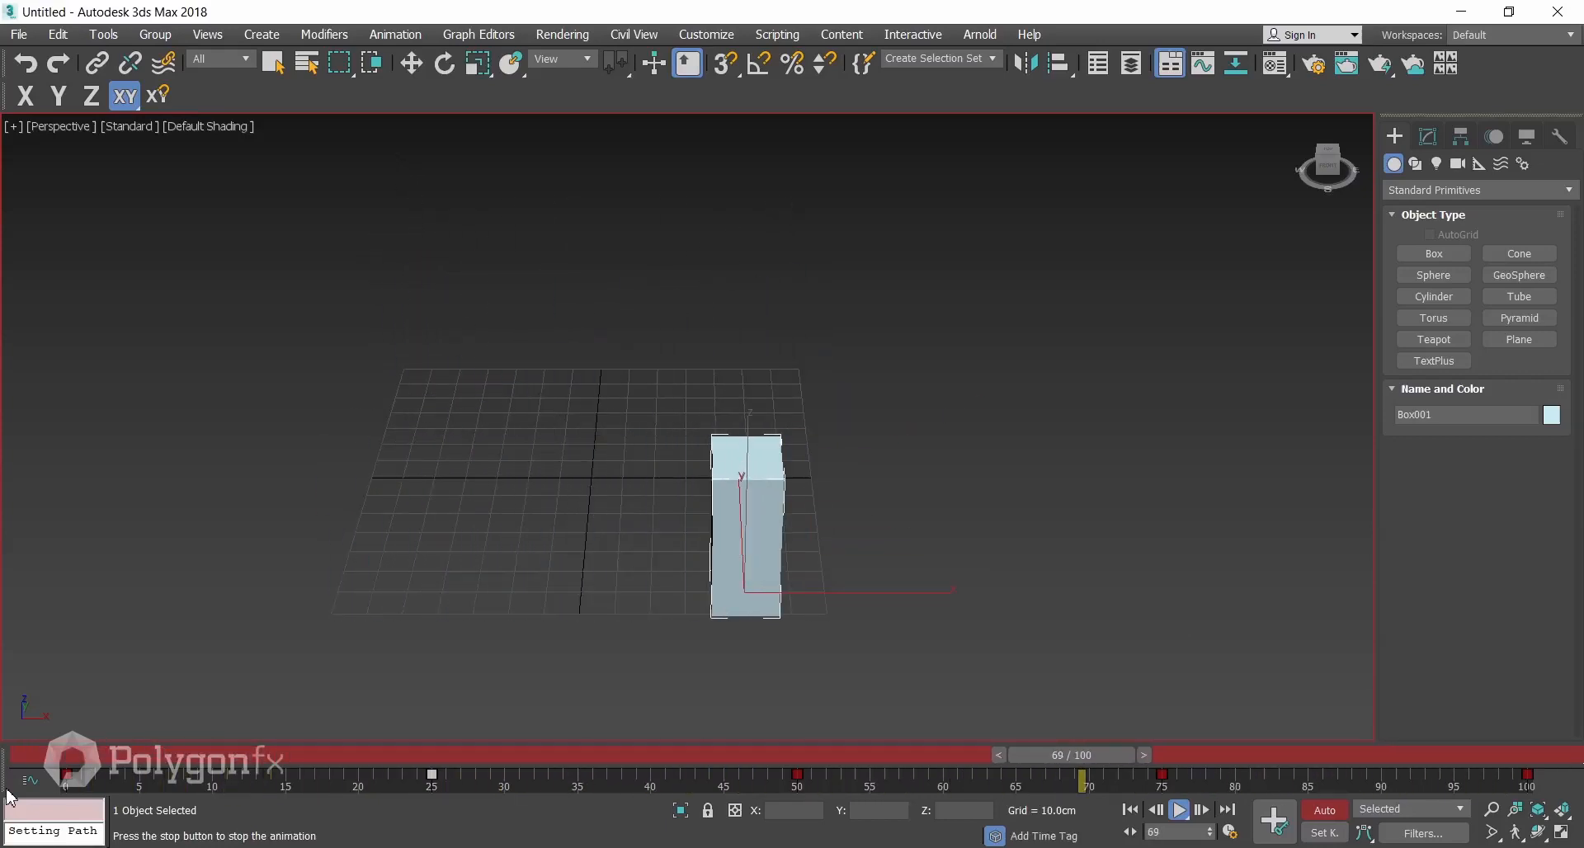
{"action": "left_click", "coordinate": [1411, 763]}
{"action": "left_click_drag", "start_coordinate": [1411, 763], "coordinate": [1538, 764]}
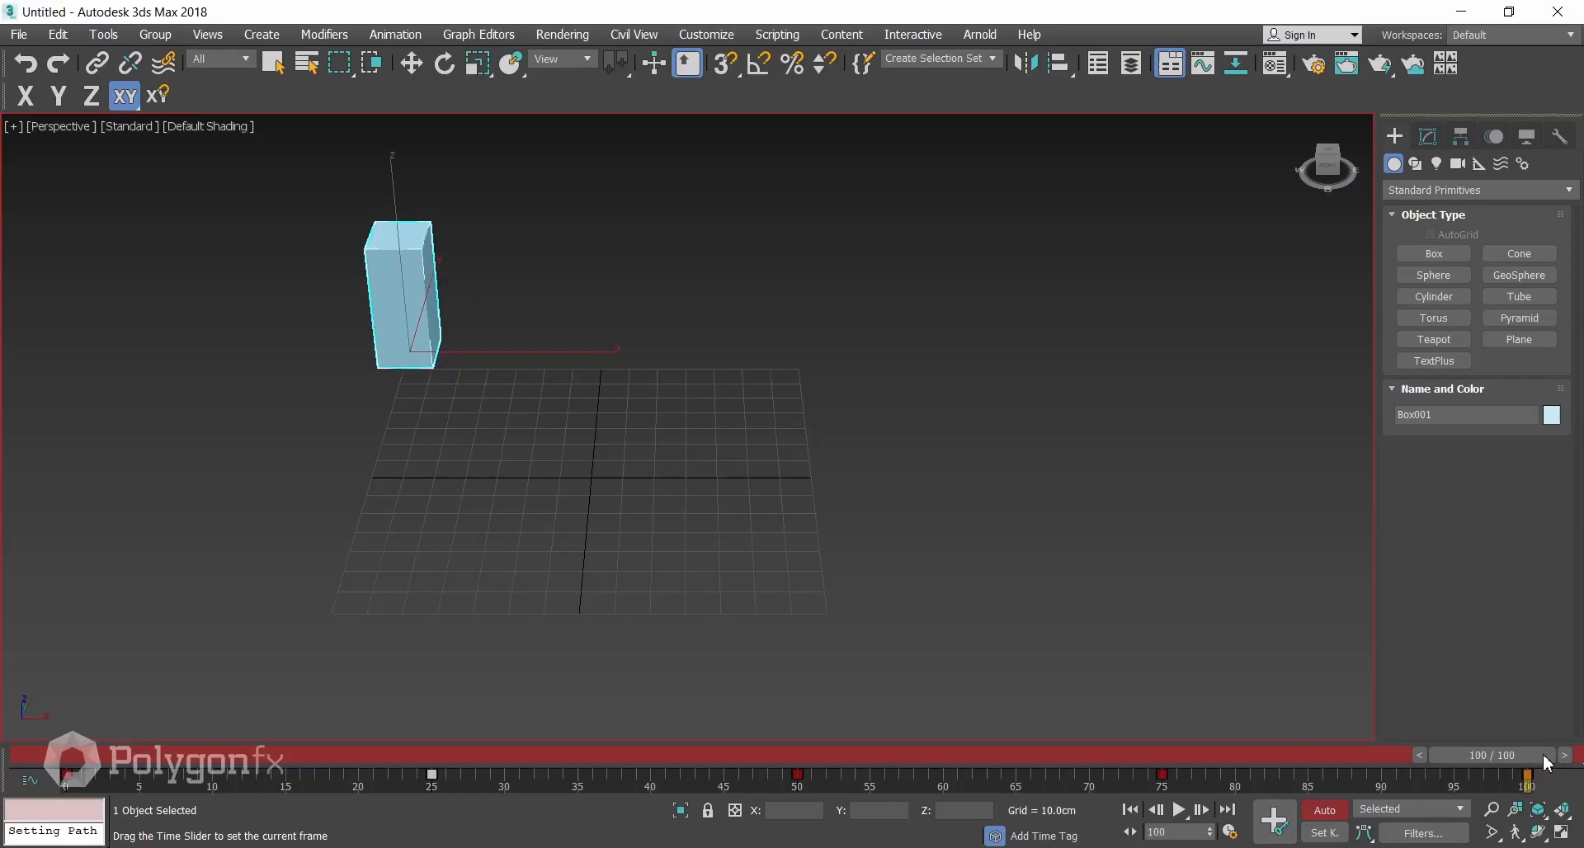
{"action": "key", "text": "w"}
{"action": "left_click", "coordinate": [1133, 812]}
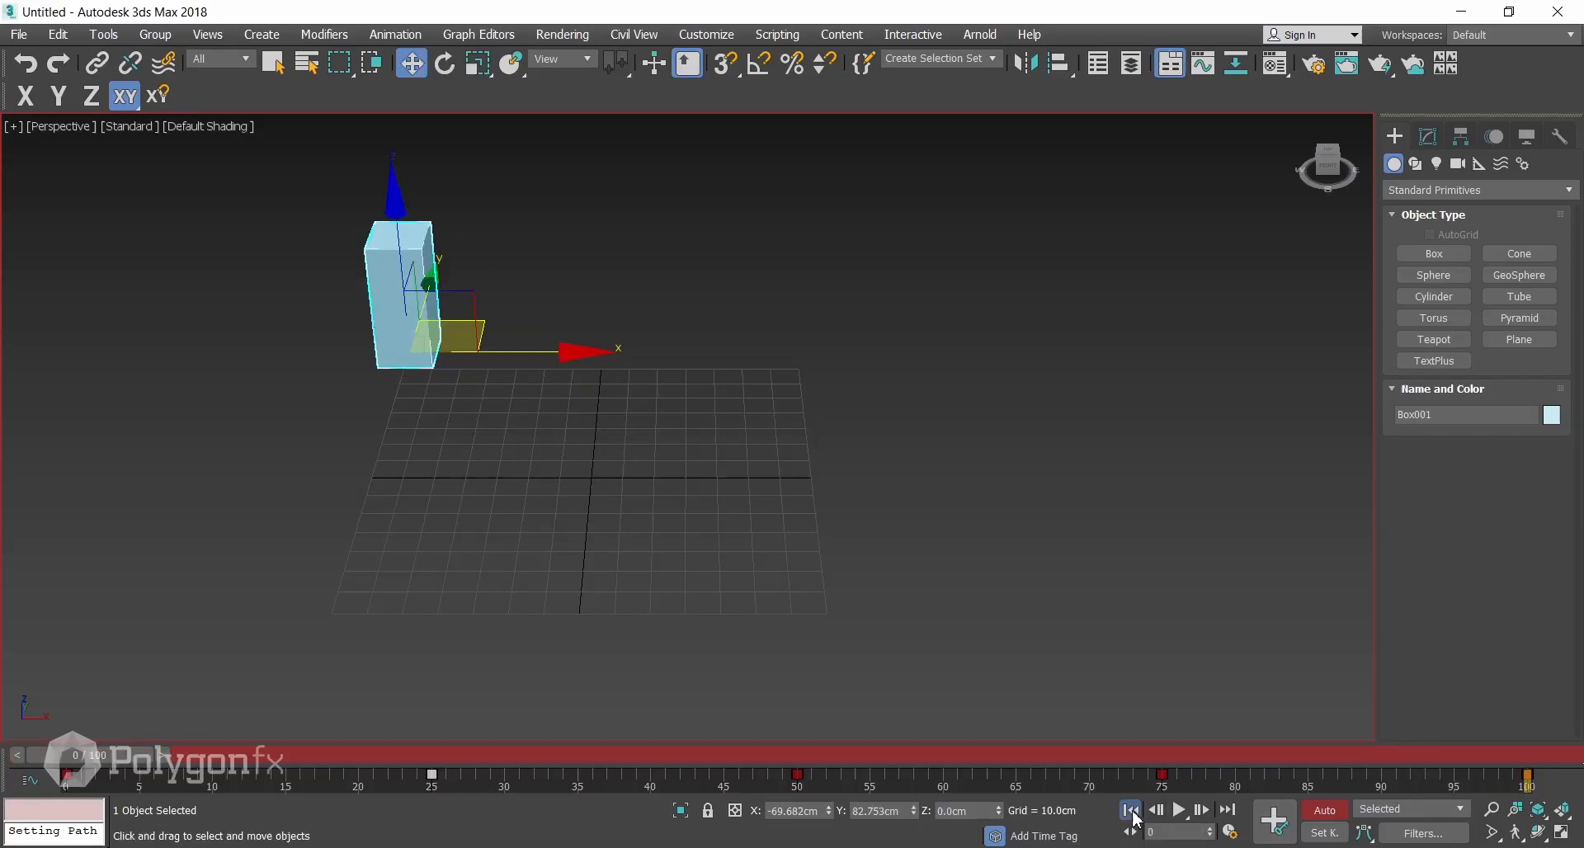
{"action": "left_click", "coordinate": [1223, 813]}
{"action": "left_click", "coordinate": [1133, 813]}
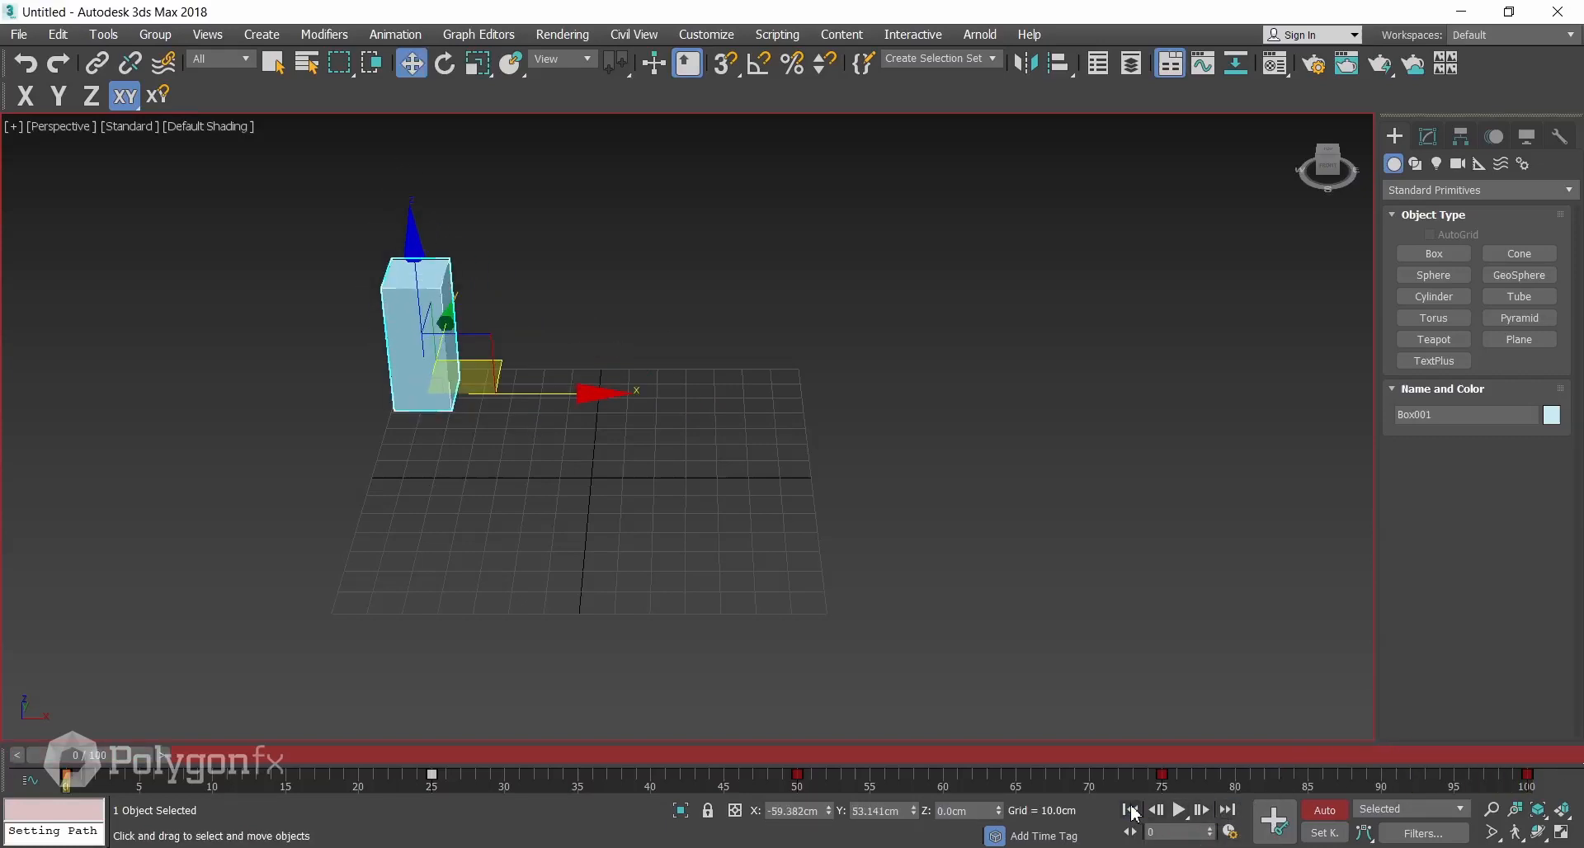
{"action": "left_click", "coordinate": [1180, 811]}
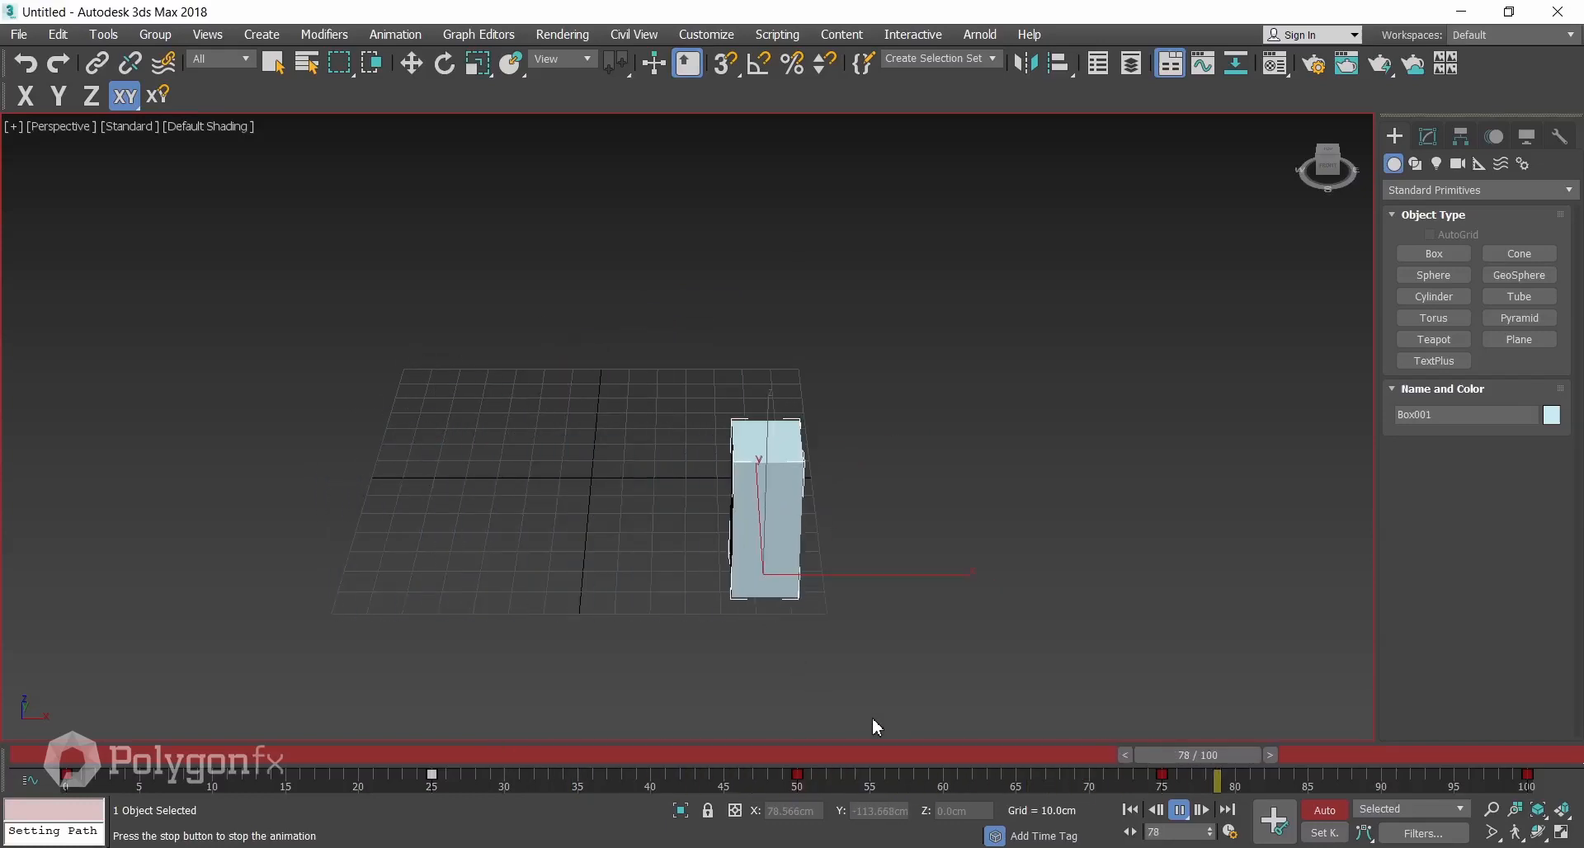
{"action": "left_click_drag", "start_coordinate": [880, 752], "coordinate": [2, 731]}
{"action": "left_click_drag", "start_coordinate": [88, 754], "coordinate": [1494, 755]}
{"action": "key", "text": "w"}
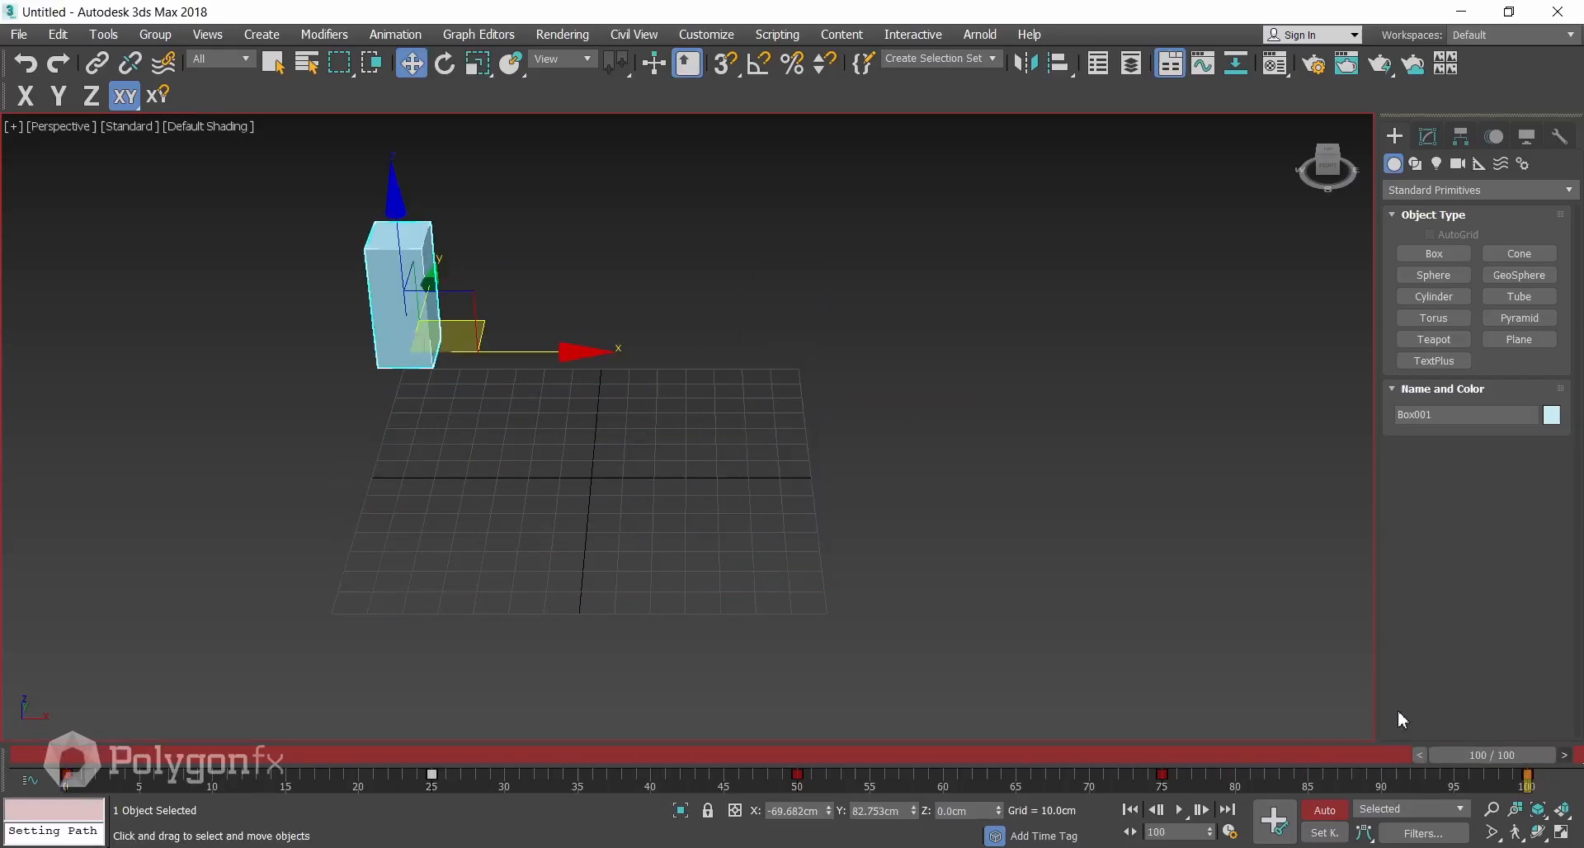
Copy the box's frame 0 key to frame 100 so the path closes, and return to frame 0.
{"action": "left_click", "coordinate": [68, 776]}
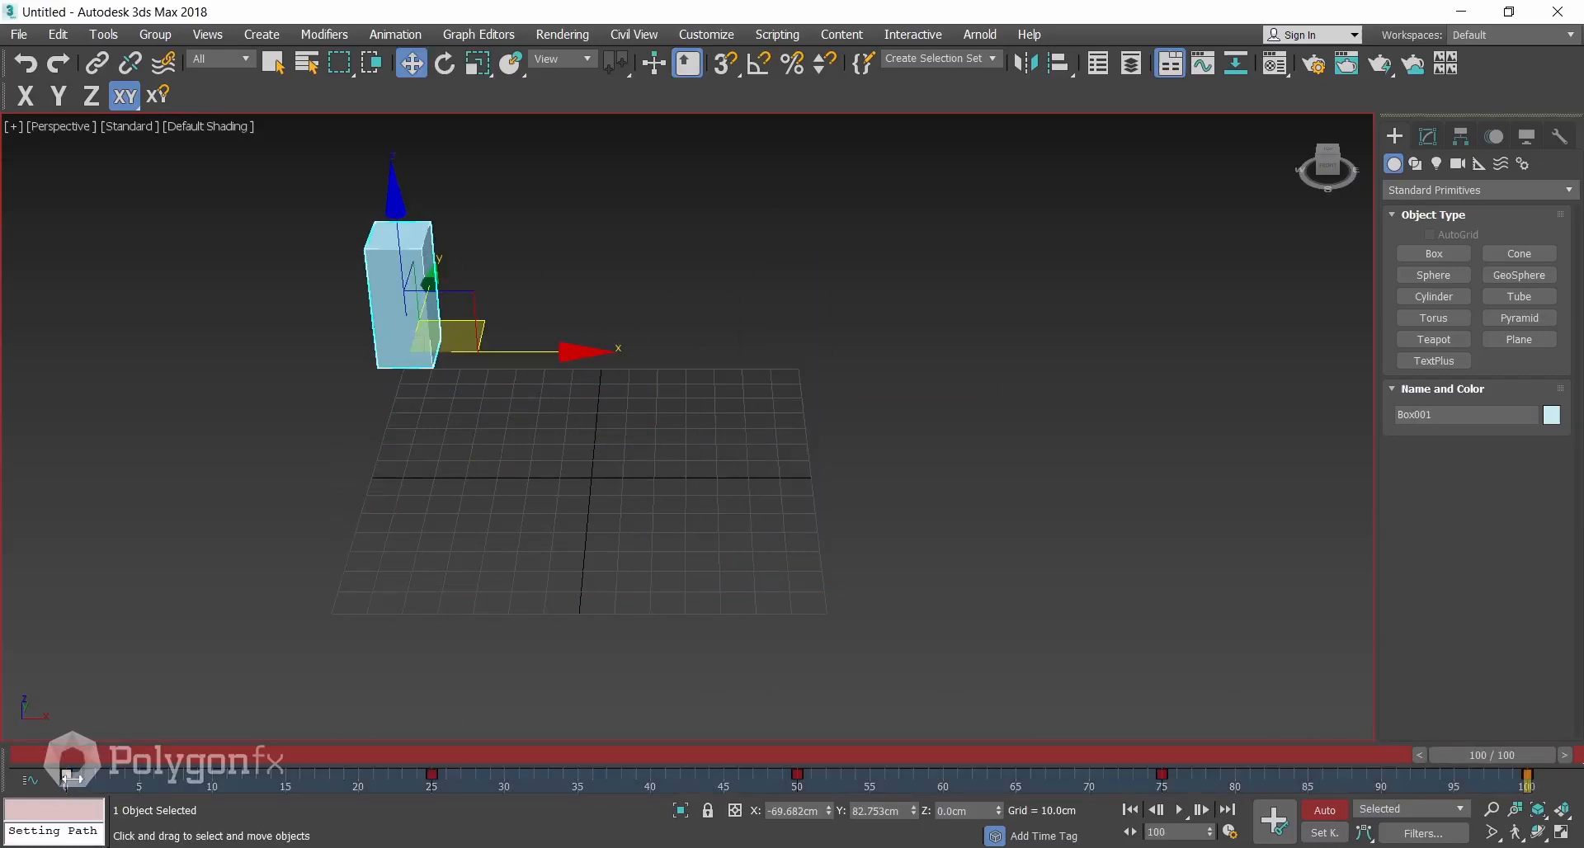
{"action": "left_click_drag", "start_coordinate": [68, 778], "coordinate": [1359, 823], "text": "shift"}
{"action": "left_click_drag", "start_coordinate": [1501, 813], "coordinate": [1527, 809], "text": "shift"}
{"action": "left_click_drag", "start_coordinate": [1493, 755], "coordinate": [62, 755]}
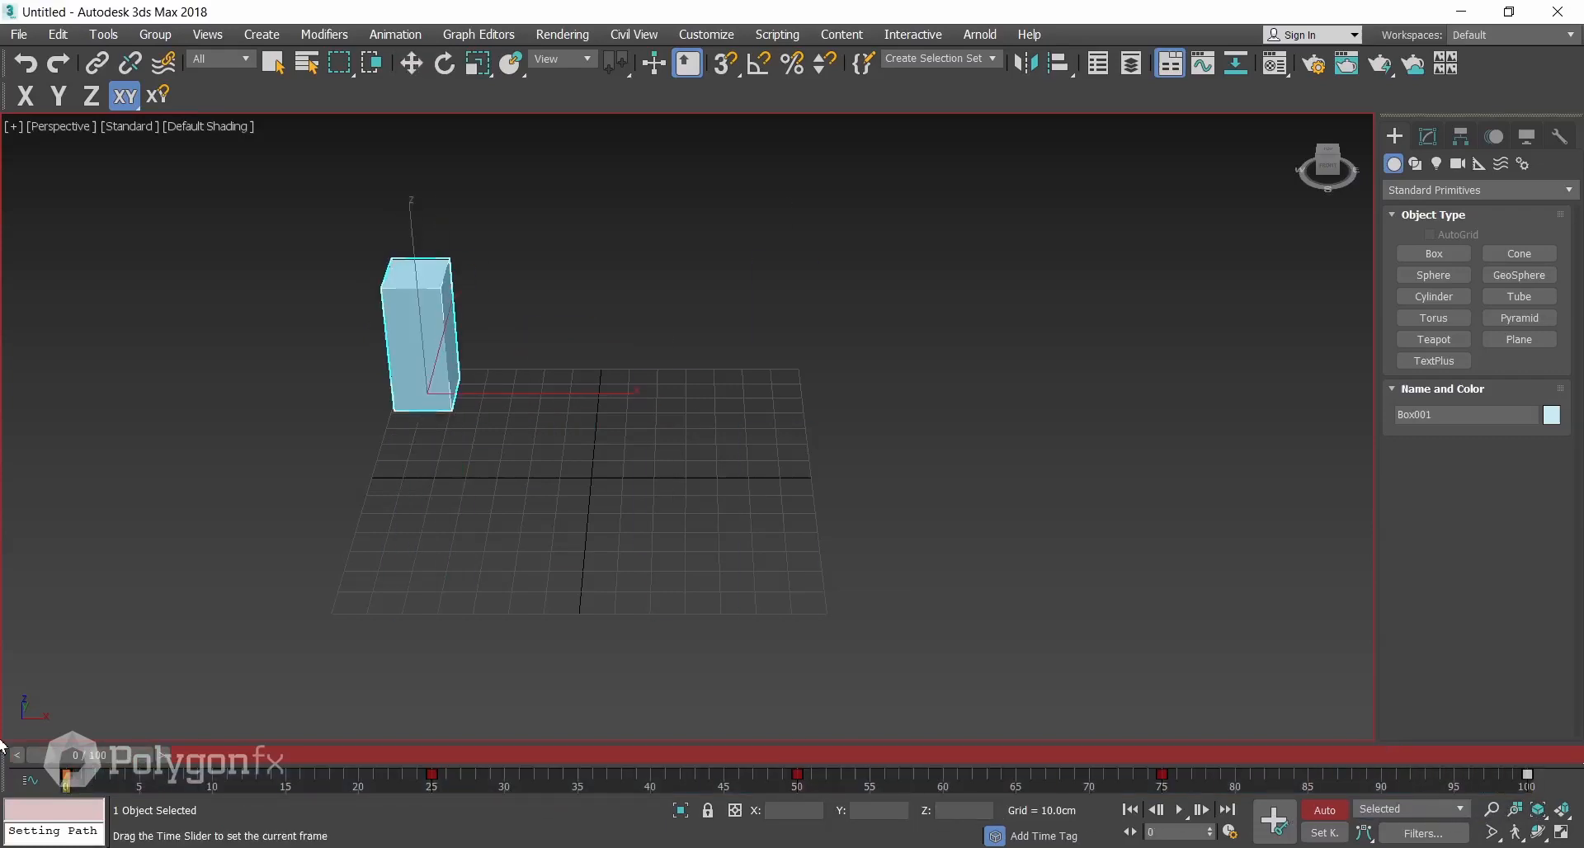
Play the box's closed loop, turn off Auto Key, and return to frame 0.
{"action": "key", "text": "/"}
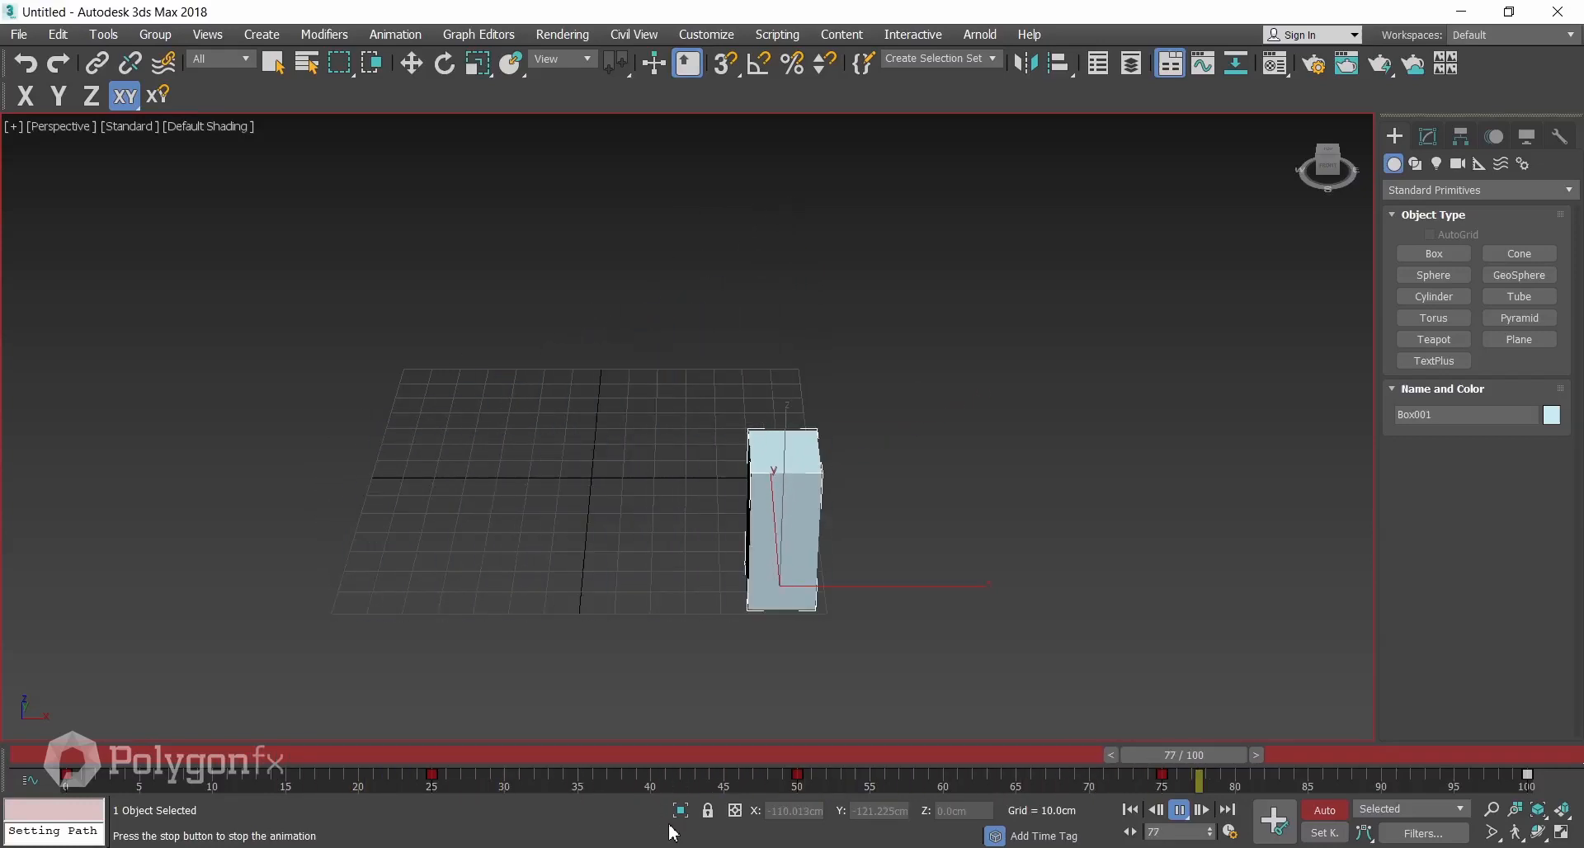
{"action": "left_click", "coordinate": [1325, 810]}
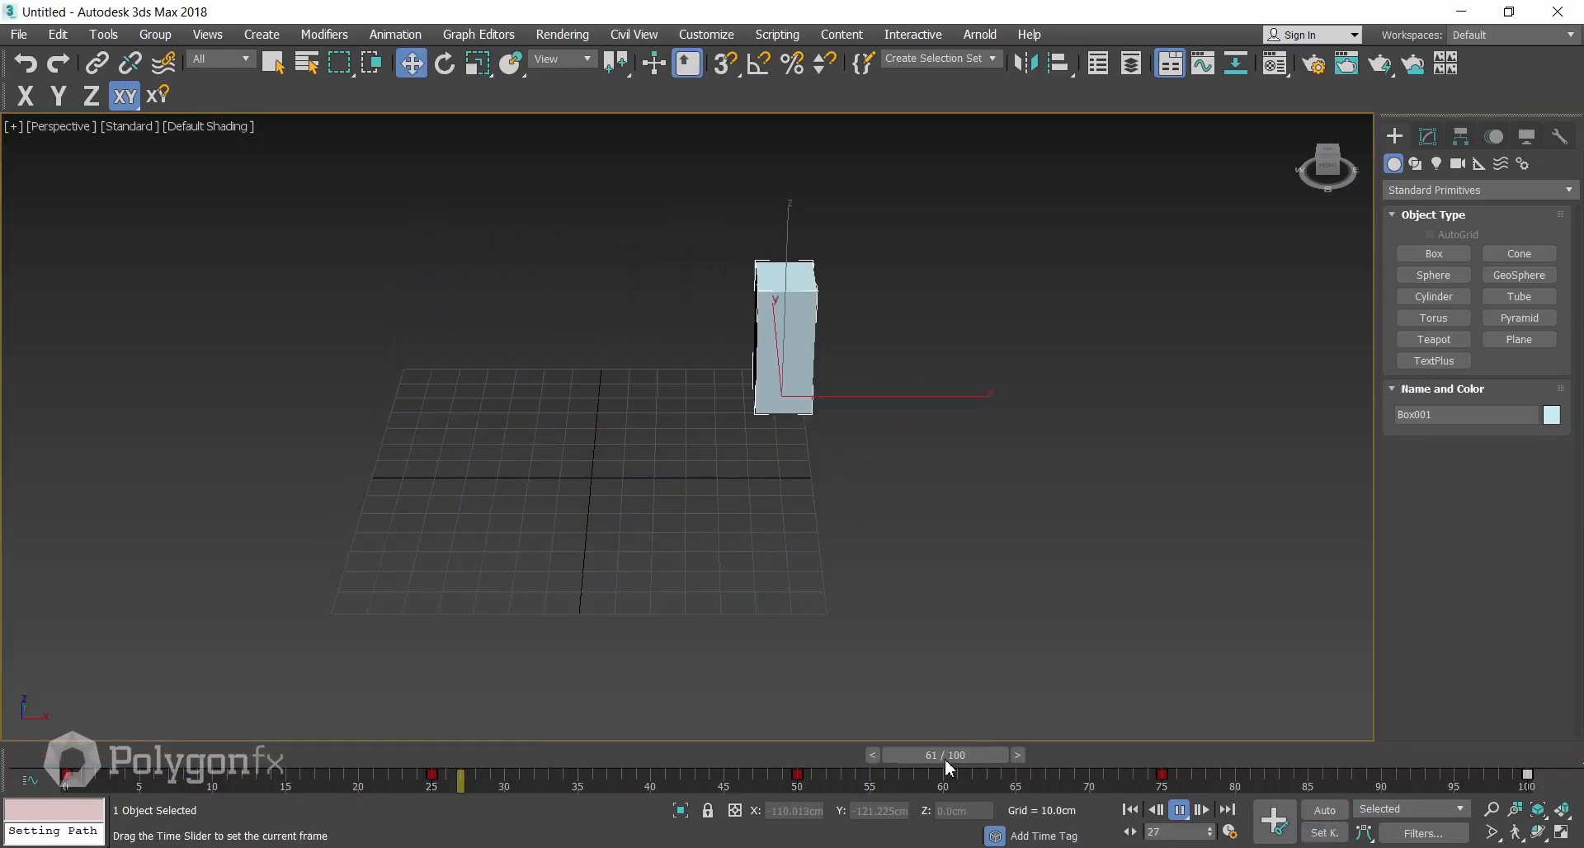
{"action": "left_click_drag", "start_coordinate": [948, 763], "coordinate": [99, 763]}
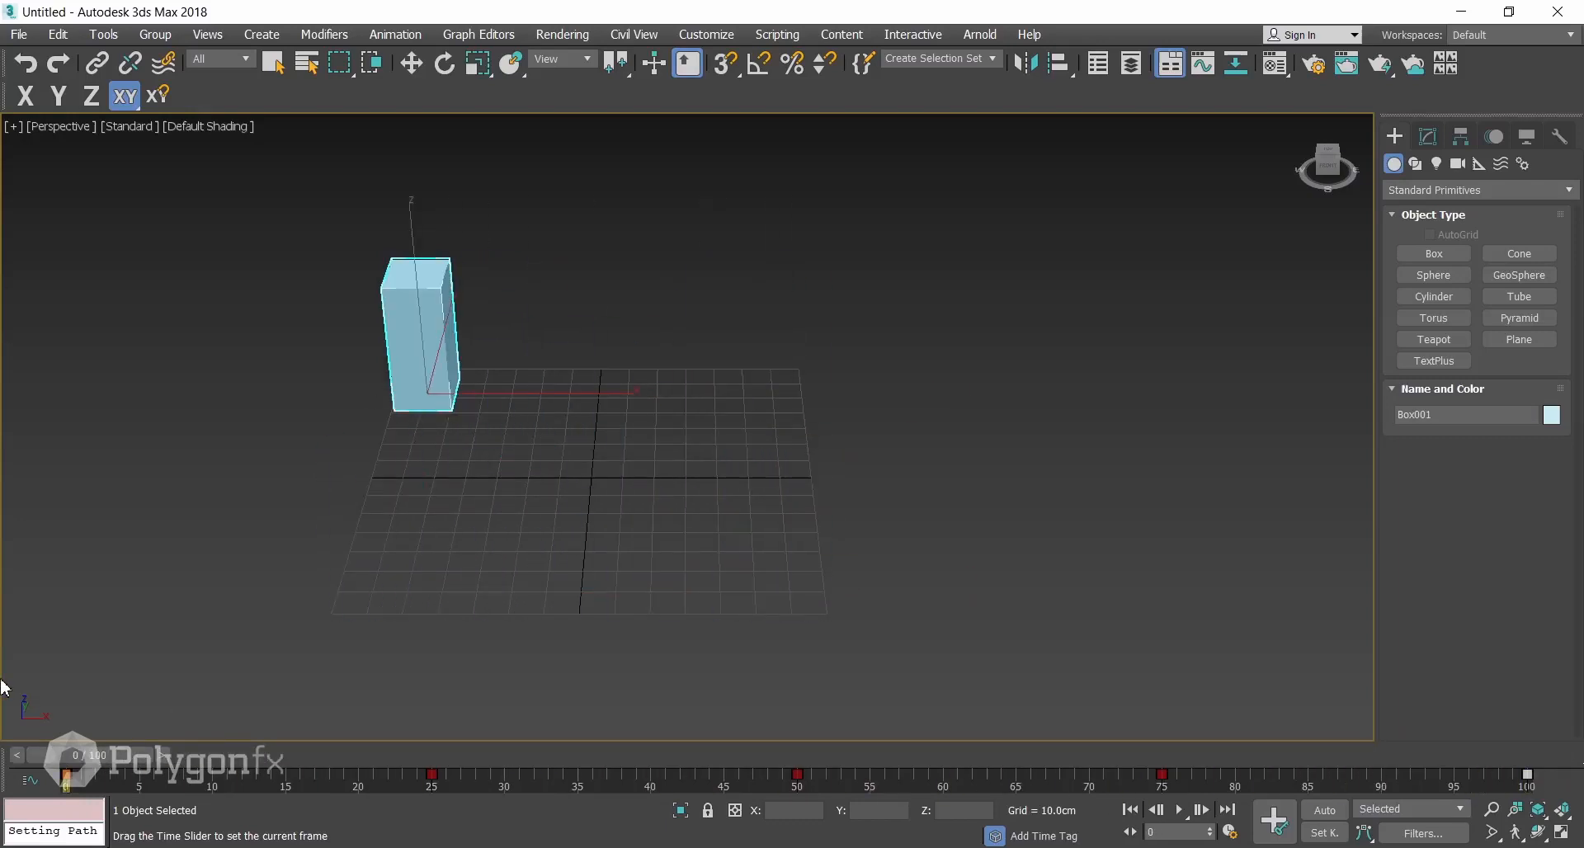
{"action": "key", "text": "w"}
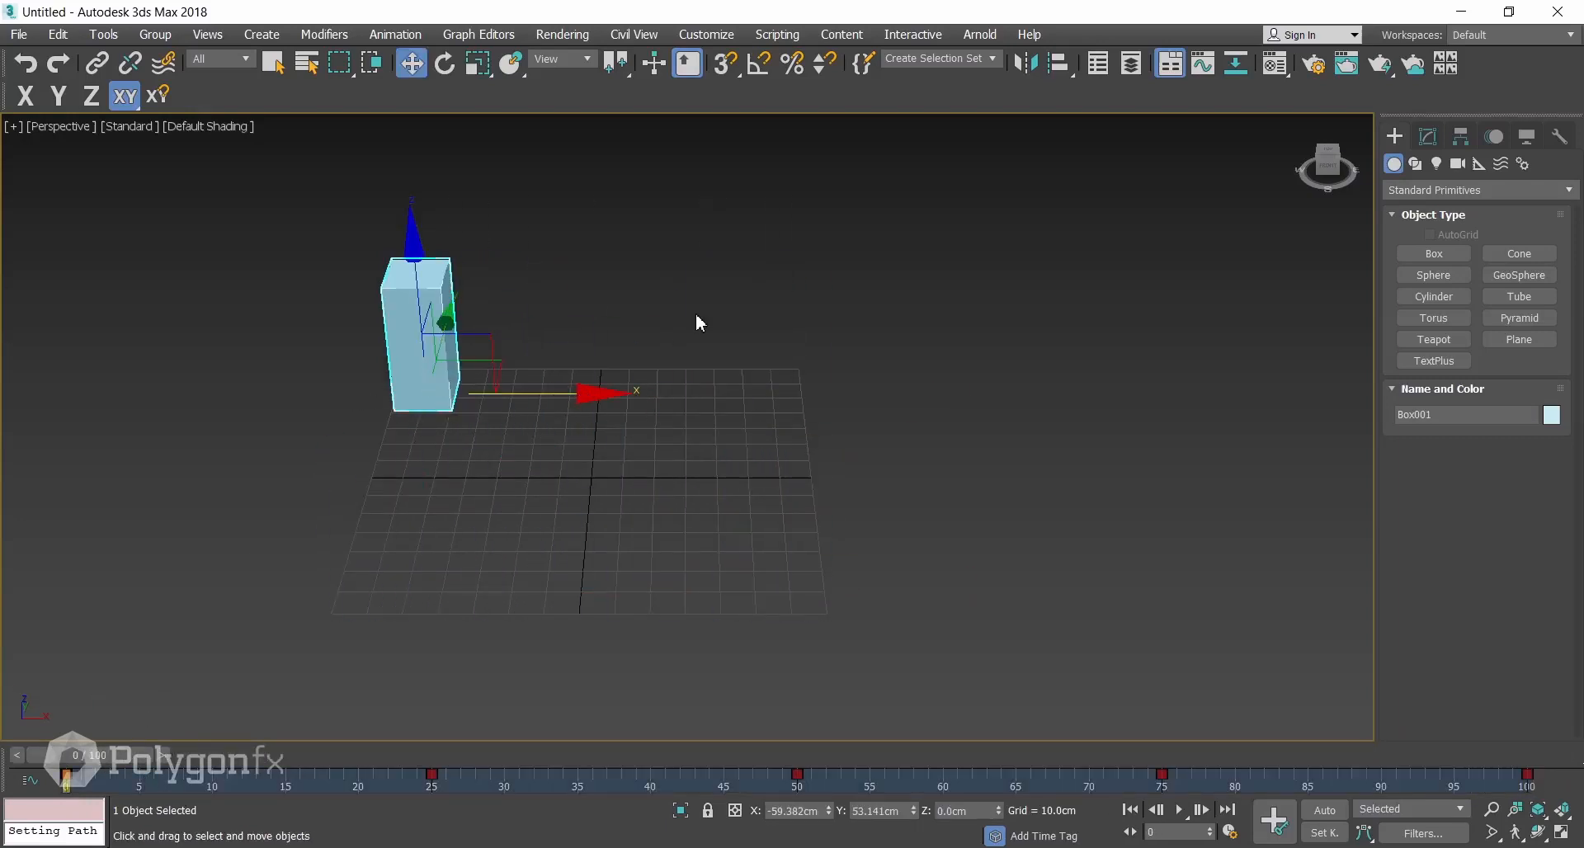
Create a cylinder at the centre of the grid with a radius of about 4.2 cm and a height of about 64 cm.
{"action": "left_click", "coordinate": [1433, 296]}
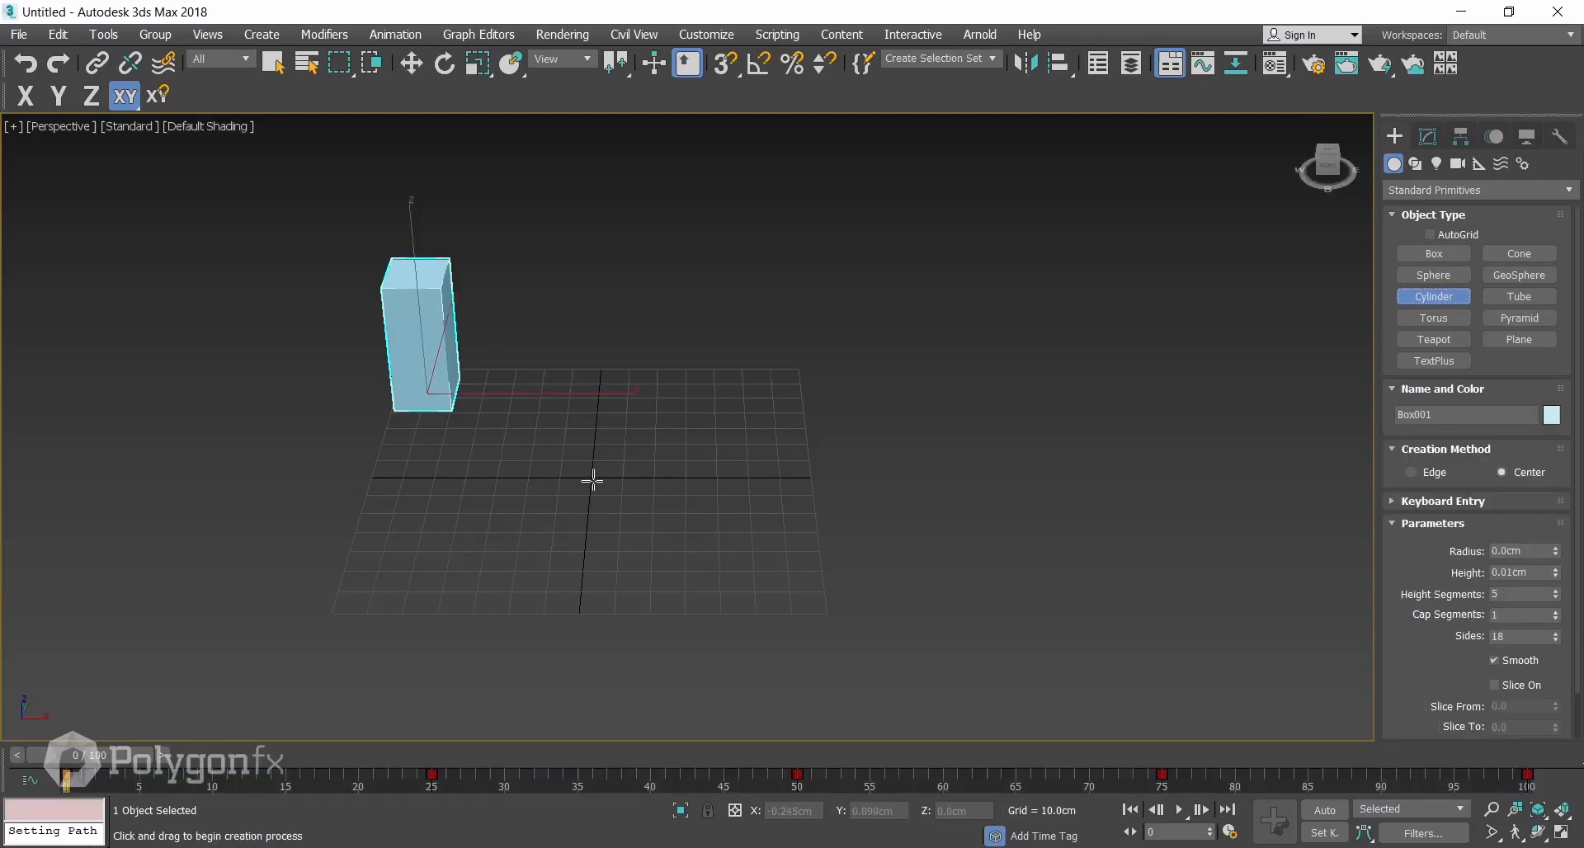
{"action": "left_click_drag", "start_coordinate": [592, 481], "coordinate": [599, 485]}
{"action": "left_click", "coordinate": [586, 290]}
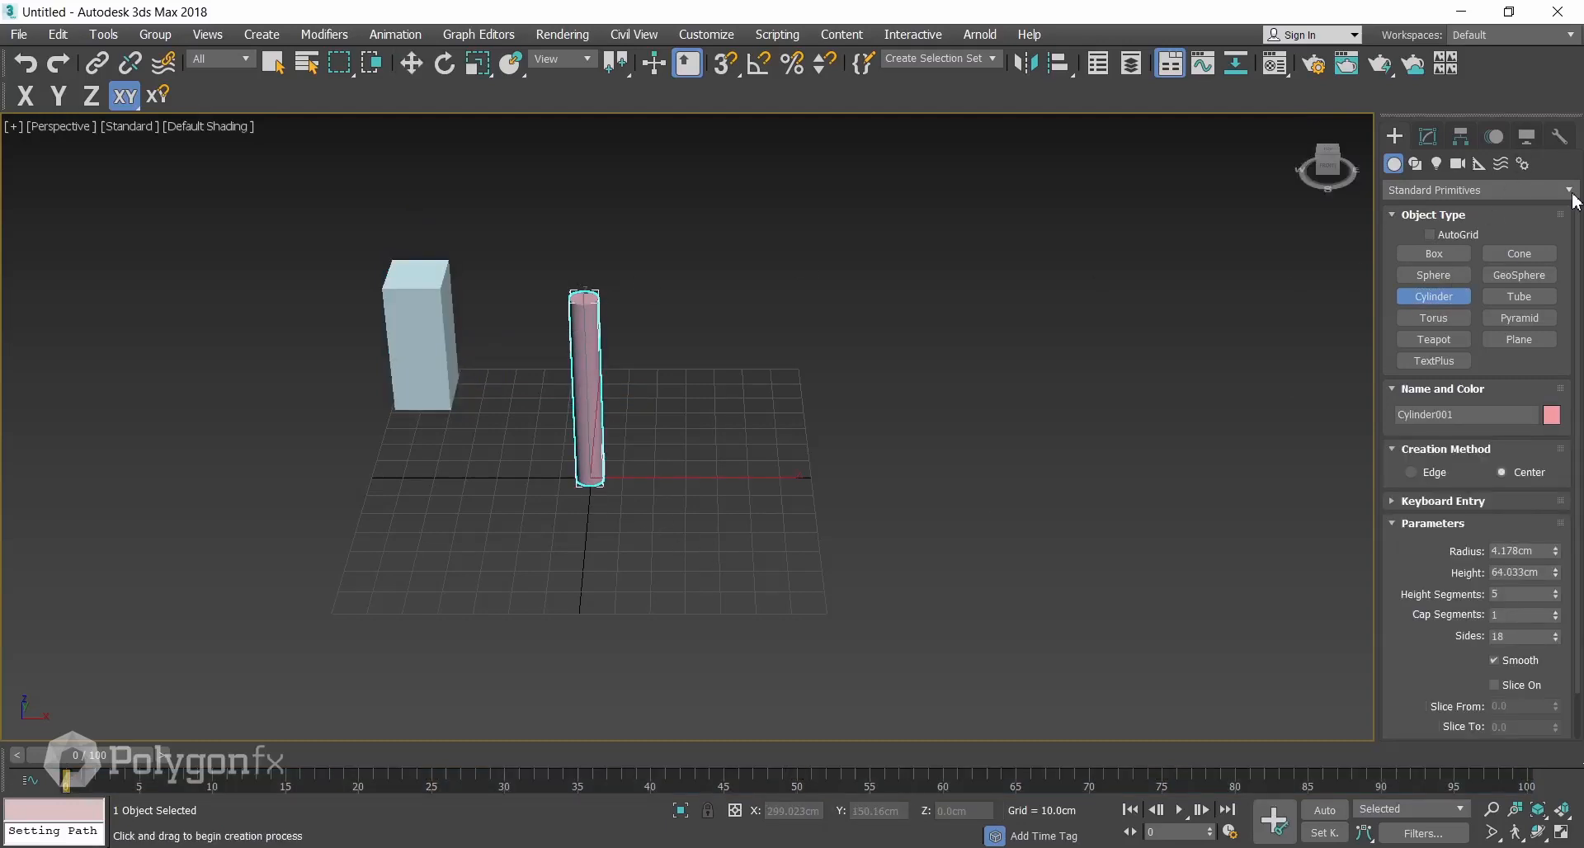
Center the cylinder's pivot to the object with Affect Pivot Only, and leave pivot editing.
{"action": "left_click", "coordinate": [1462, 138]}
{"action": "left_click", "coordinate": [1473, 269]}
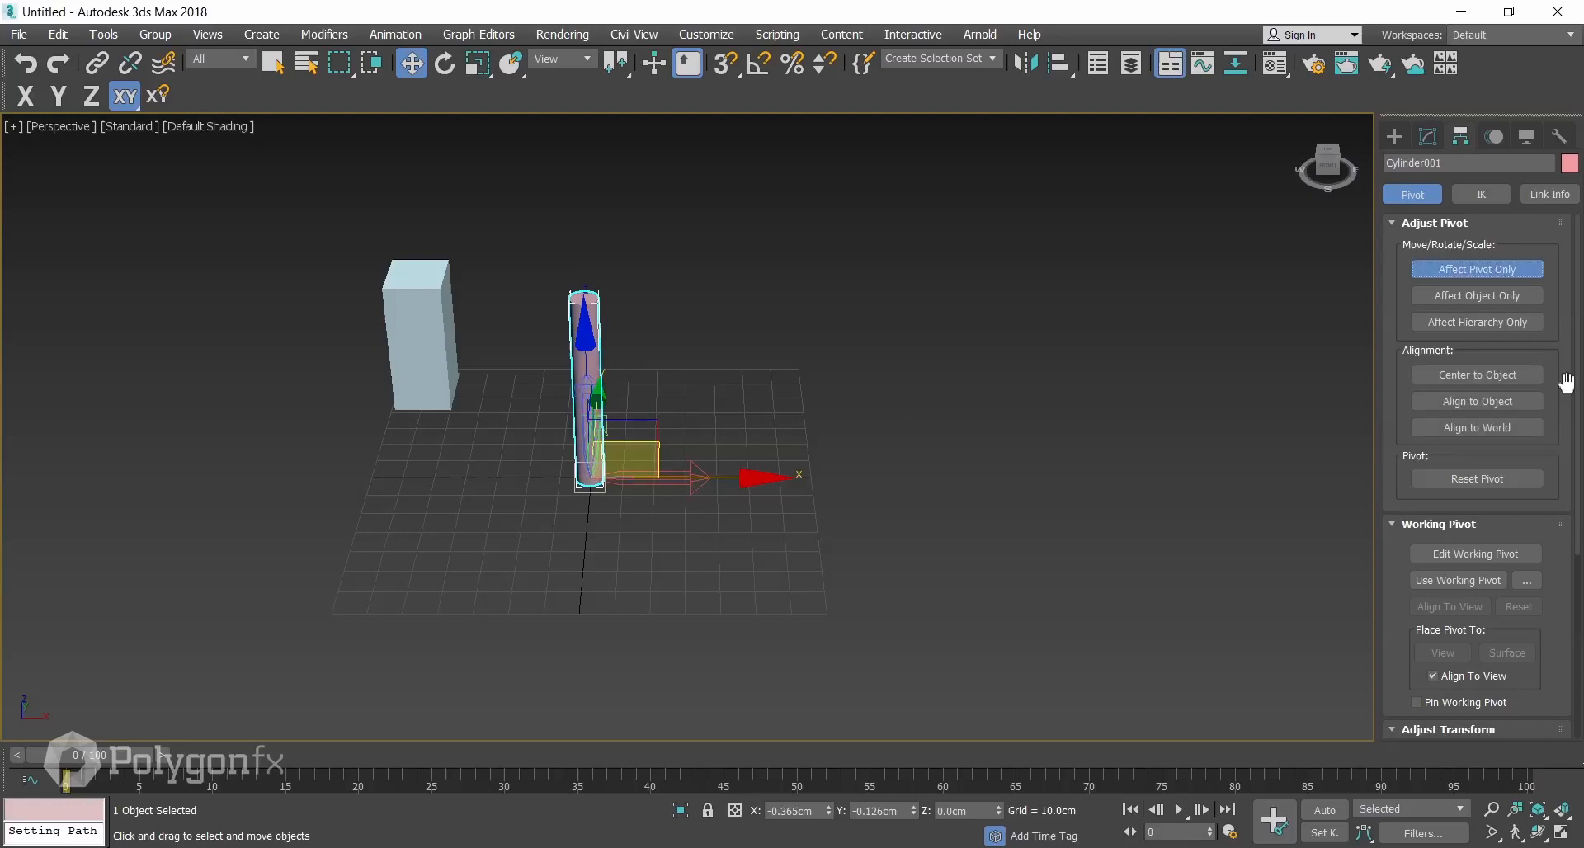
{"action": "left_click", "coordinate": [1473, 375]}
{"action": "left_click", "coordinate": [1468, 273]}
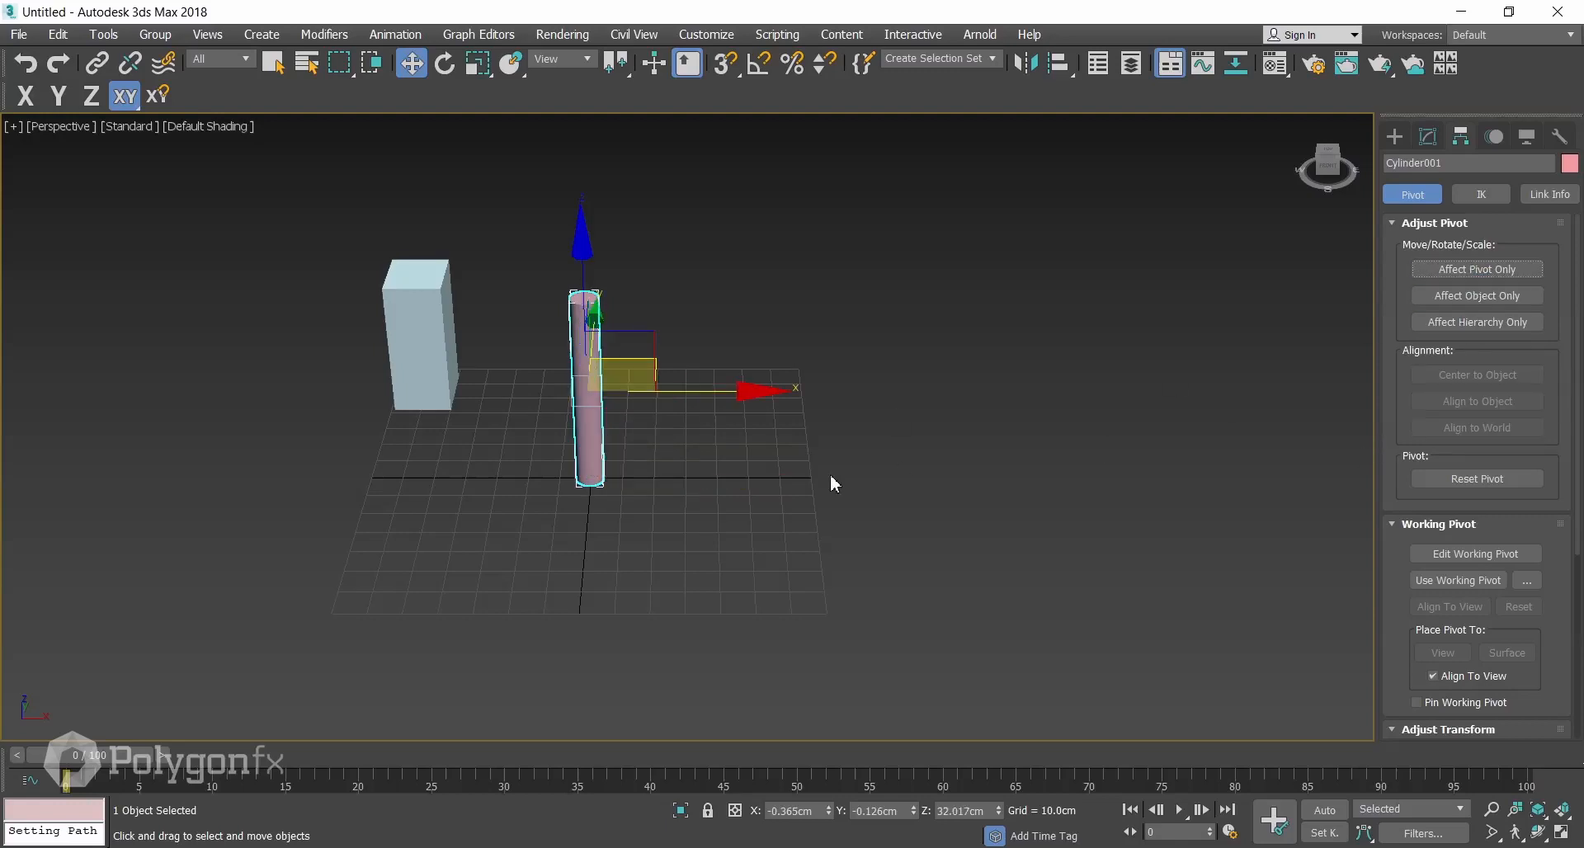
Try rotating the cylinder about its Y axis around the centred pivot, and undo the rotation.
{"action": "key", "text": "e"}
{"action": "left_click_drag", "start_coordinate": [678, 281], "coordinate": [763, 489]}
{"action": "key", "text": "ctrl+z"}
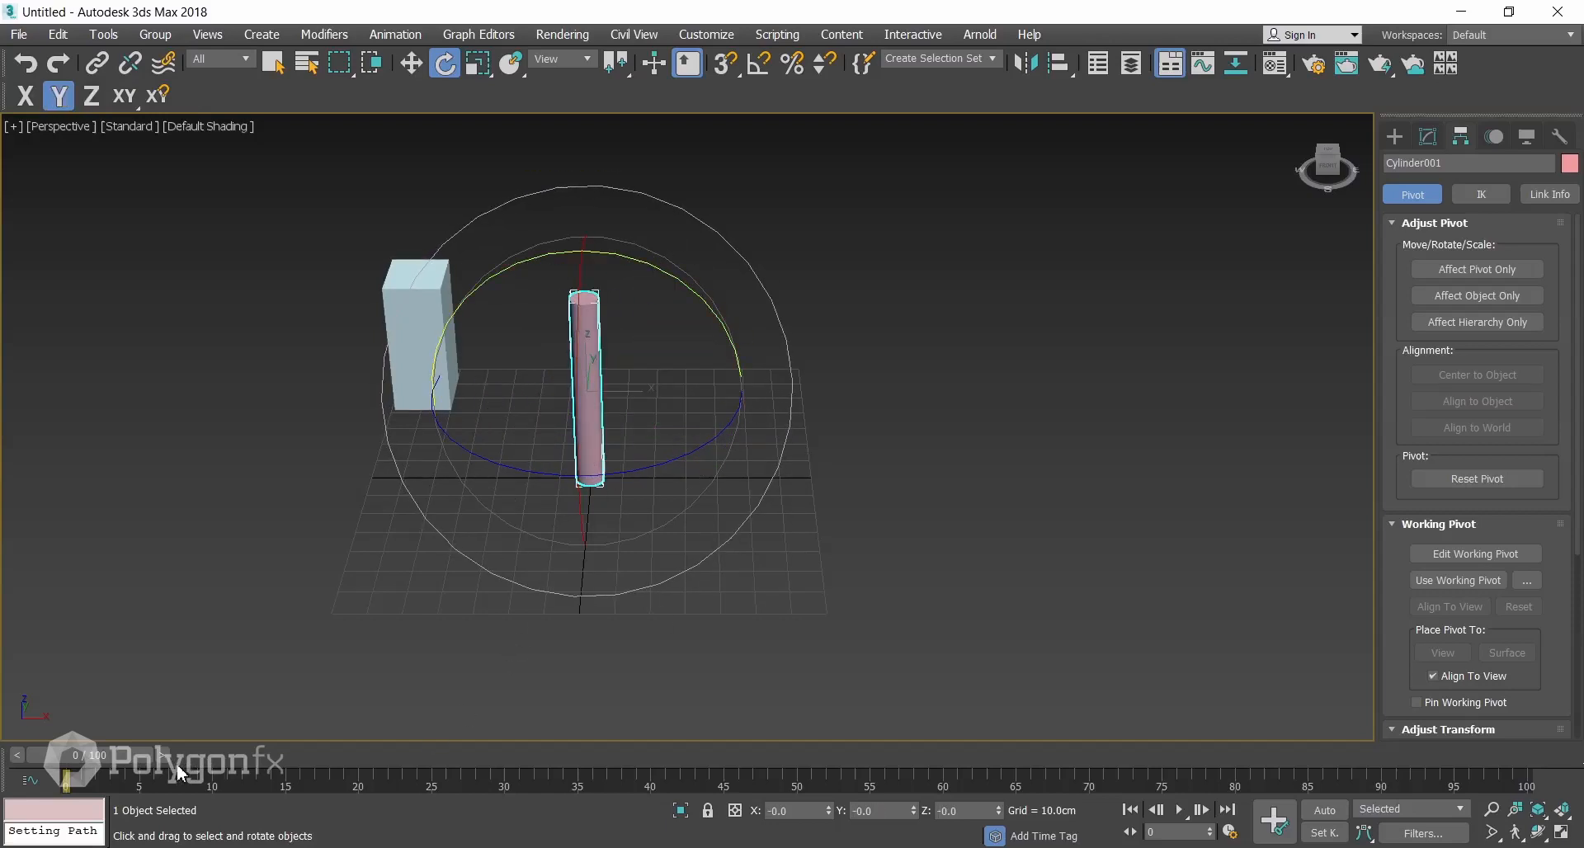
With Auto Key and angle snap on, rotate the cylinder about its Y axis at frame 100 through full turns until upright.
{"action": "key", "text": "n"}
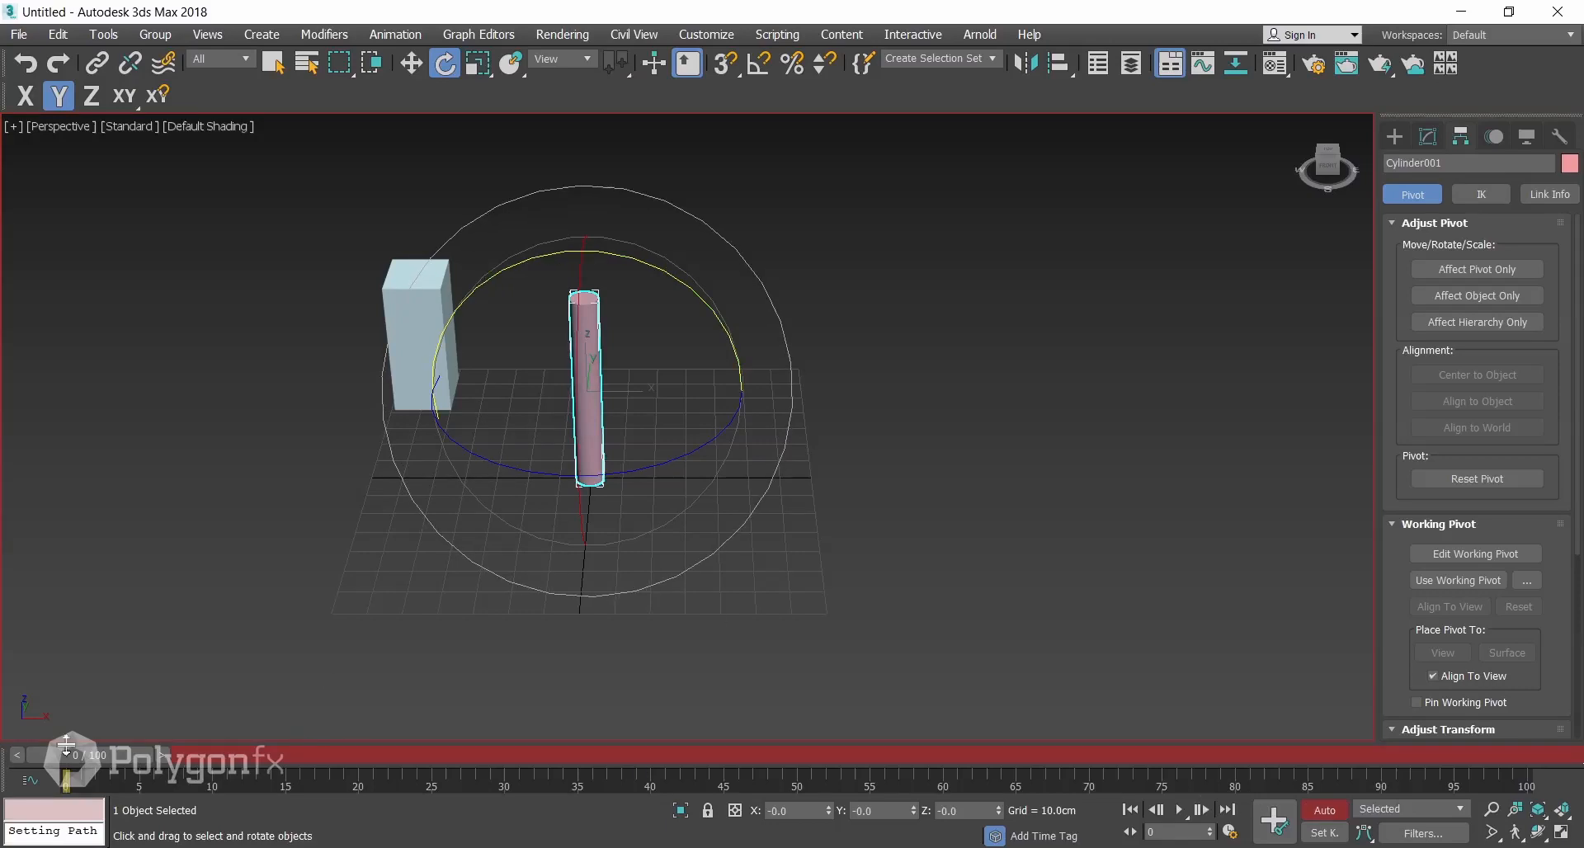
{"action": "key", "text": "q"}
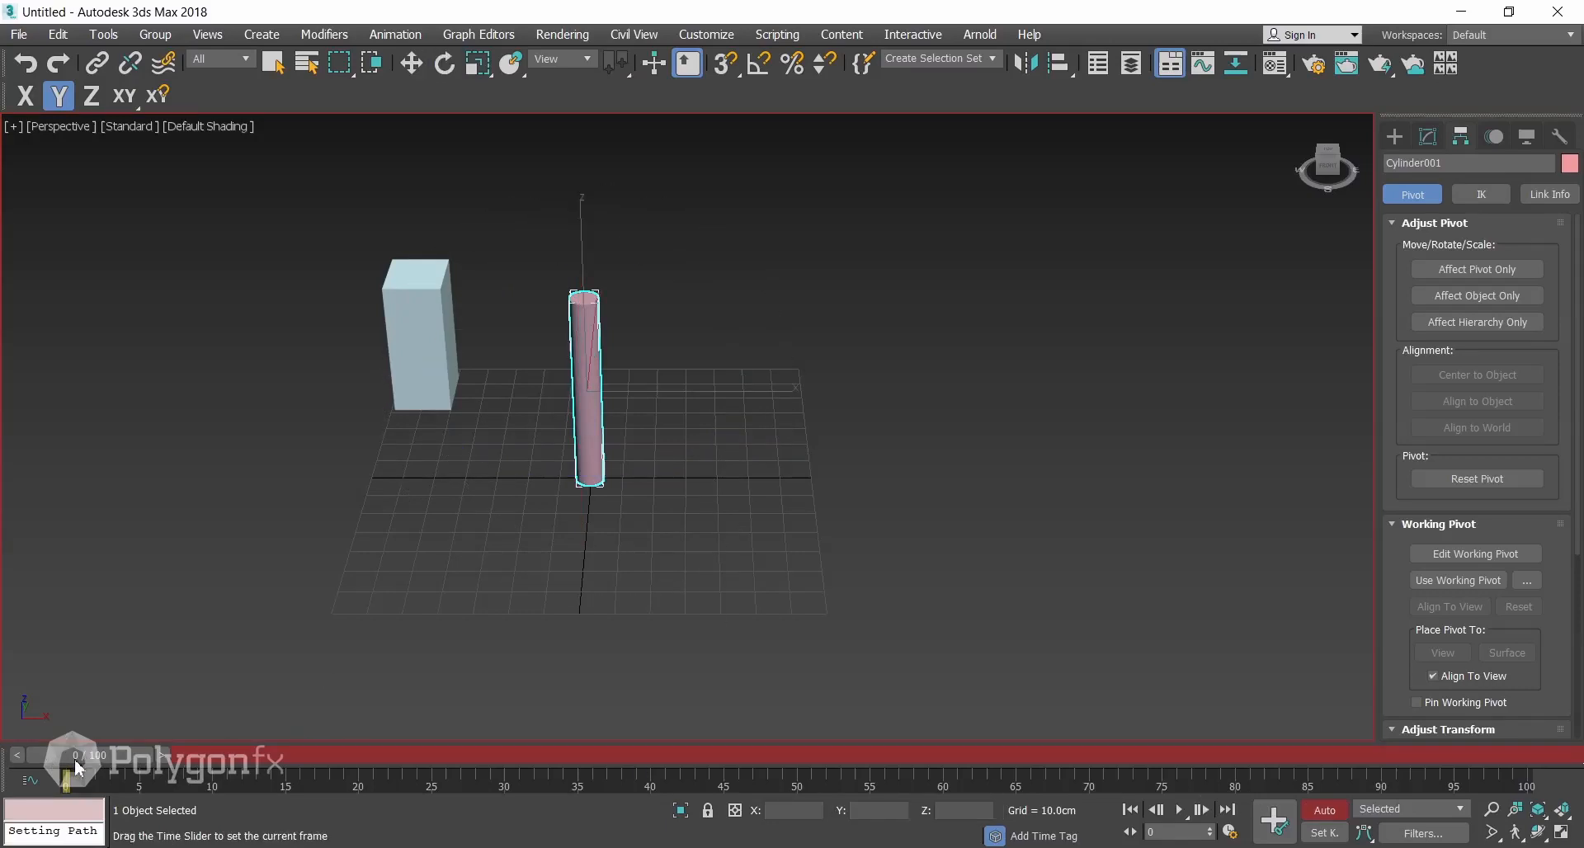
{"action": "left_click_drag", "start_coordinate": [77, 767], "coordinate": [1576, 775]}
{"action": "key", "text": "e"}
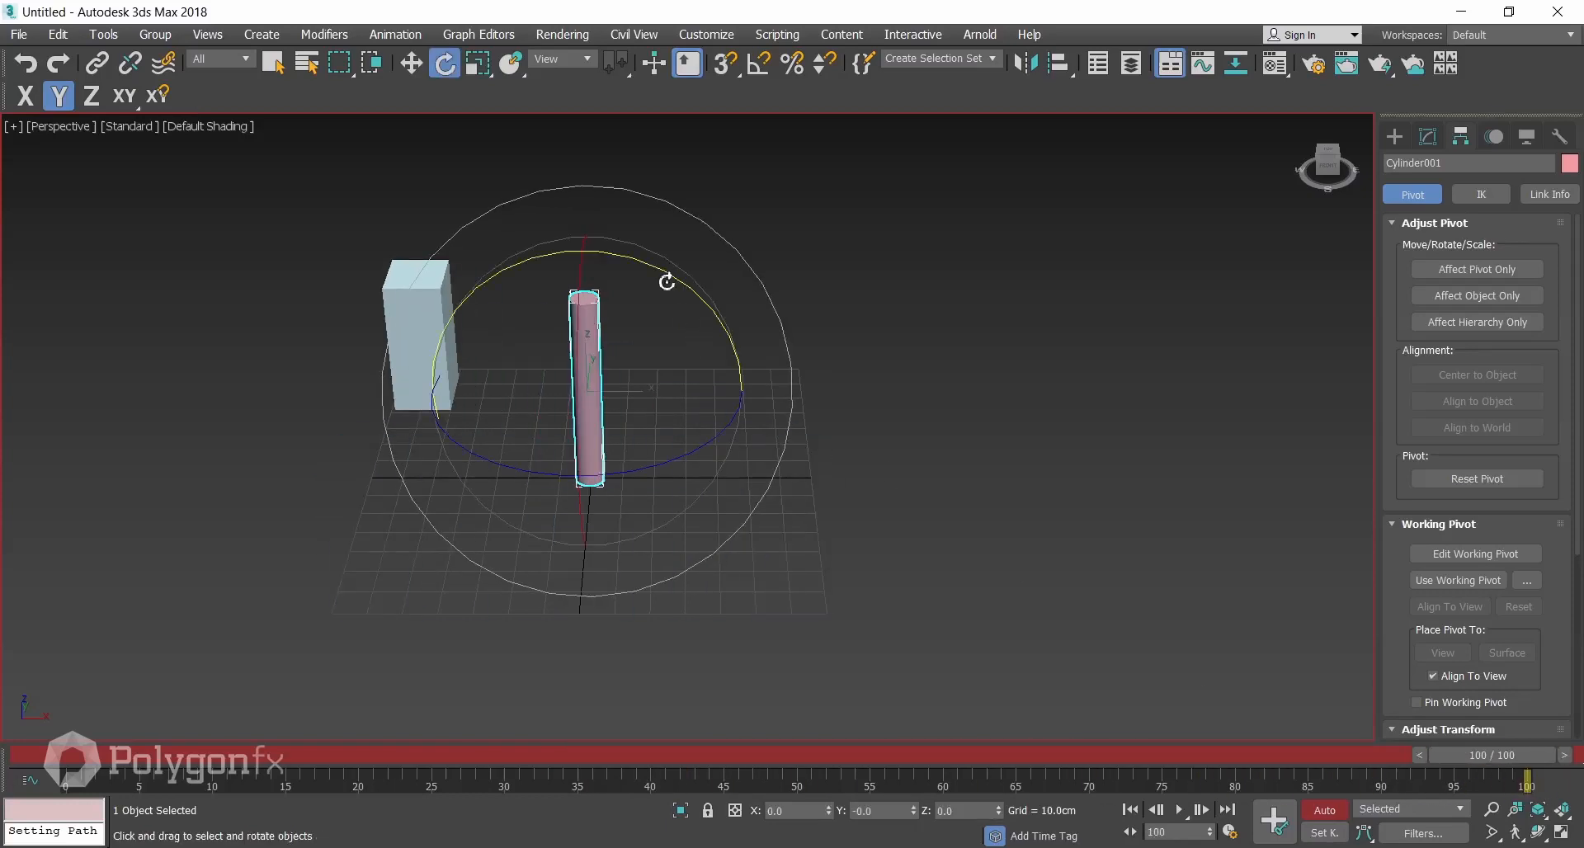
{"action": "key", "text": "a"}
{"action": "left_click_drag", "start_coordinate": [664, 272], "coordinate": [1180, 548]}
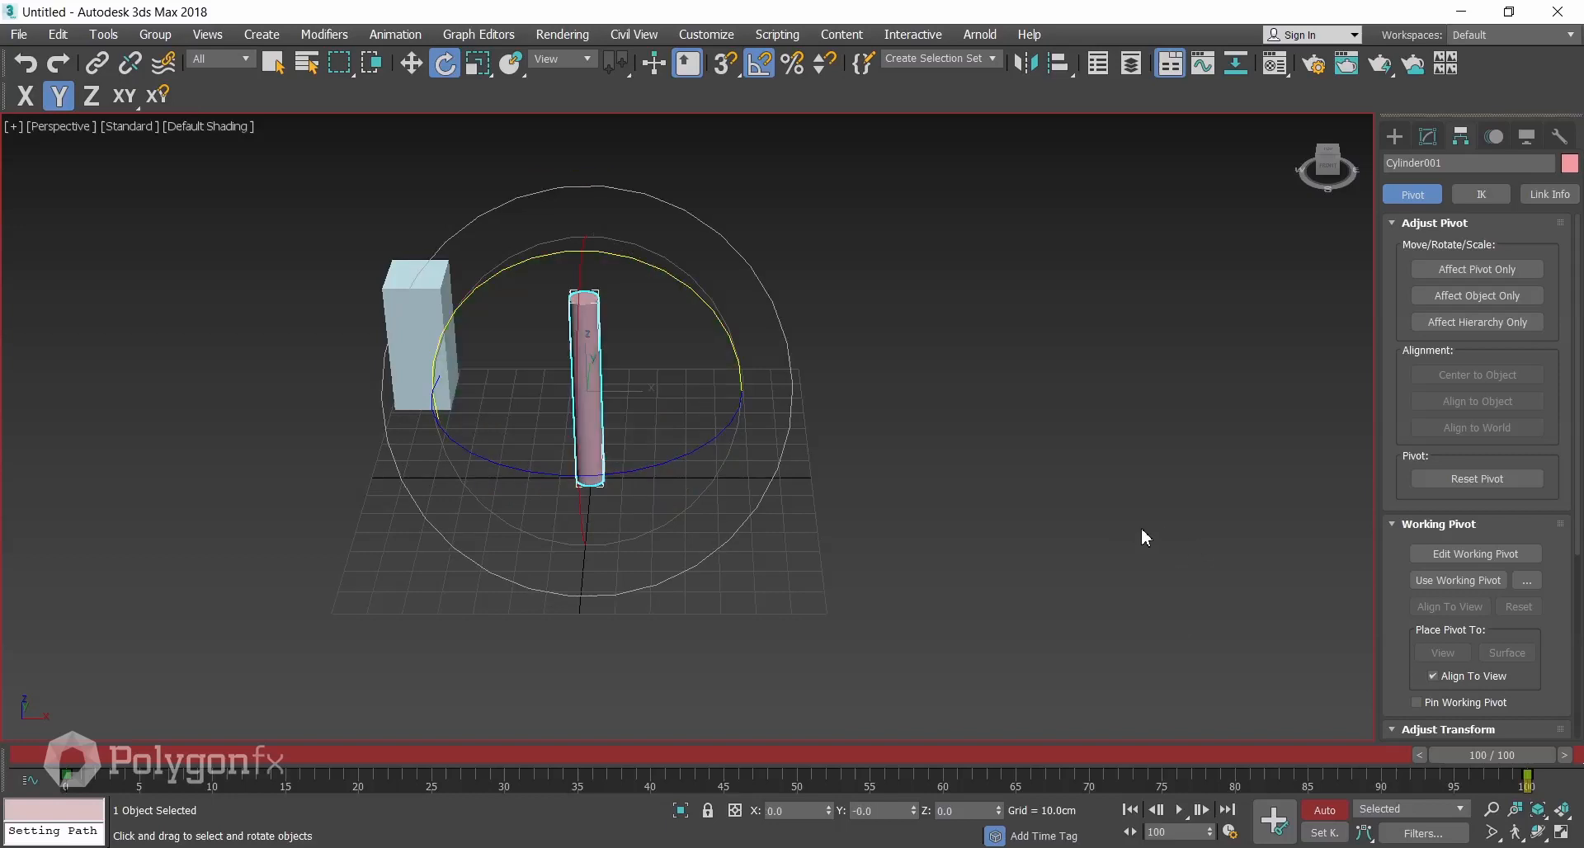
Deselect the cylinder, play back its spin, stop at frame 44, and turn off Auto Key.
{"action": "left_click", "coordinate": [1141, 528]}
{"action": "key", "text": "/"}
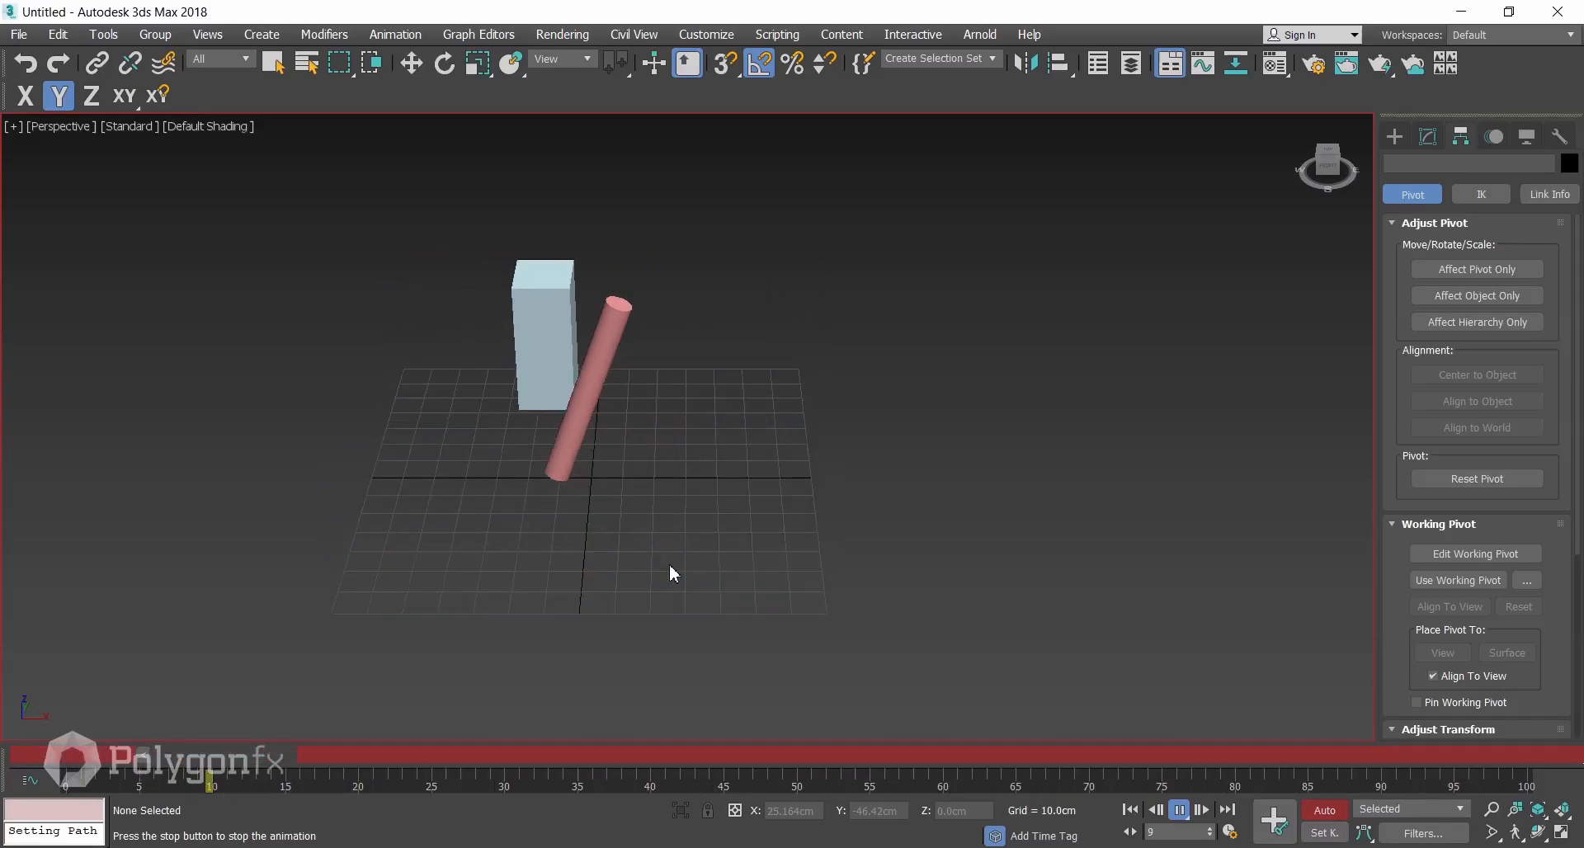
{"action": "left_click", "coordinate": [711, 756]}
{"action": "key", "text": "n"}
{"action": "key", "text": "e"}
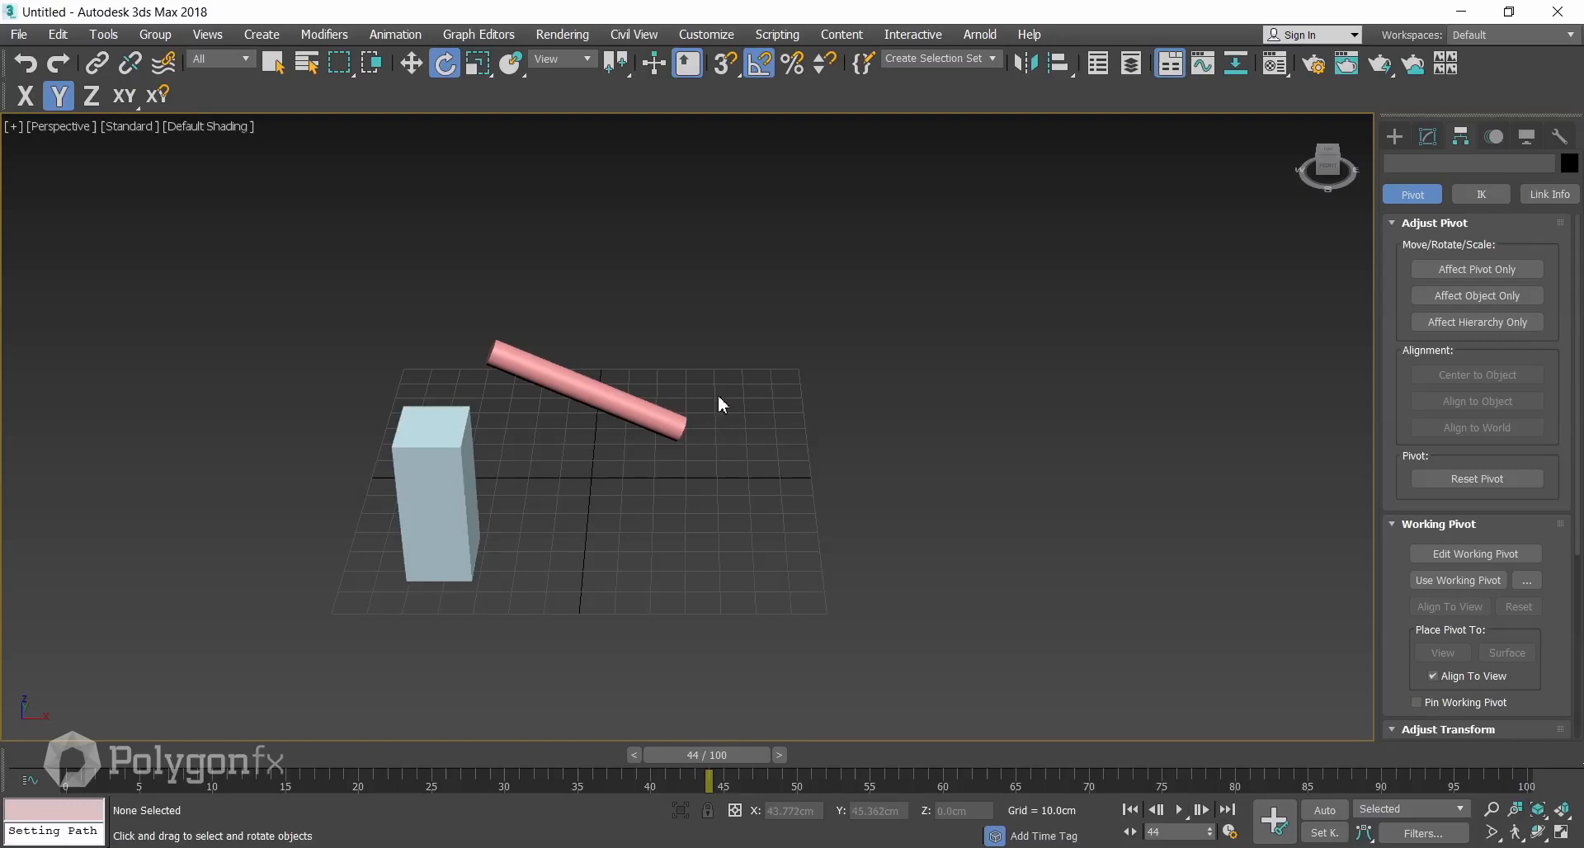
Compare the timeline key colours of the moving box and the rotating cylinder, and look at the track bar's key filter options.
{"action": "left_click", "coordinate": [439, 503]}
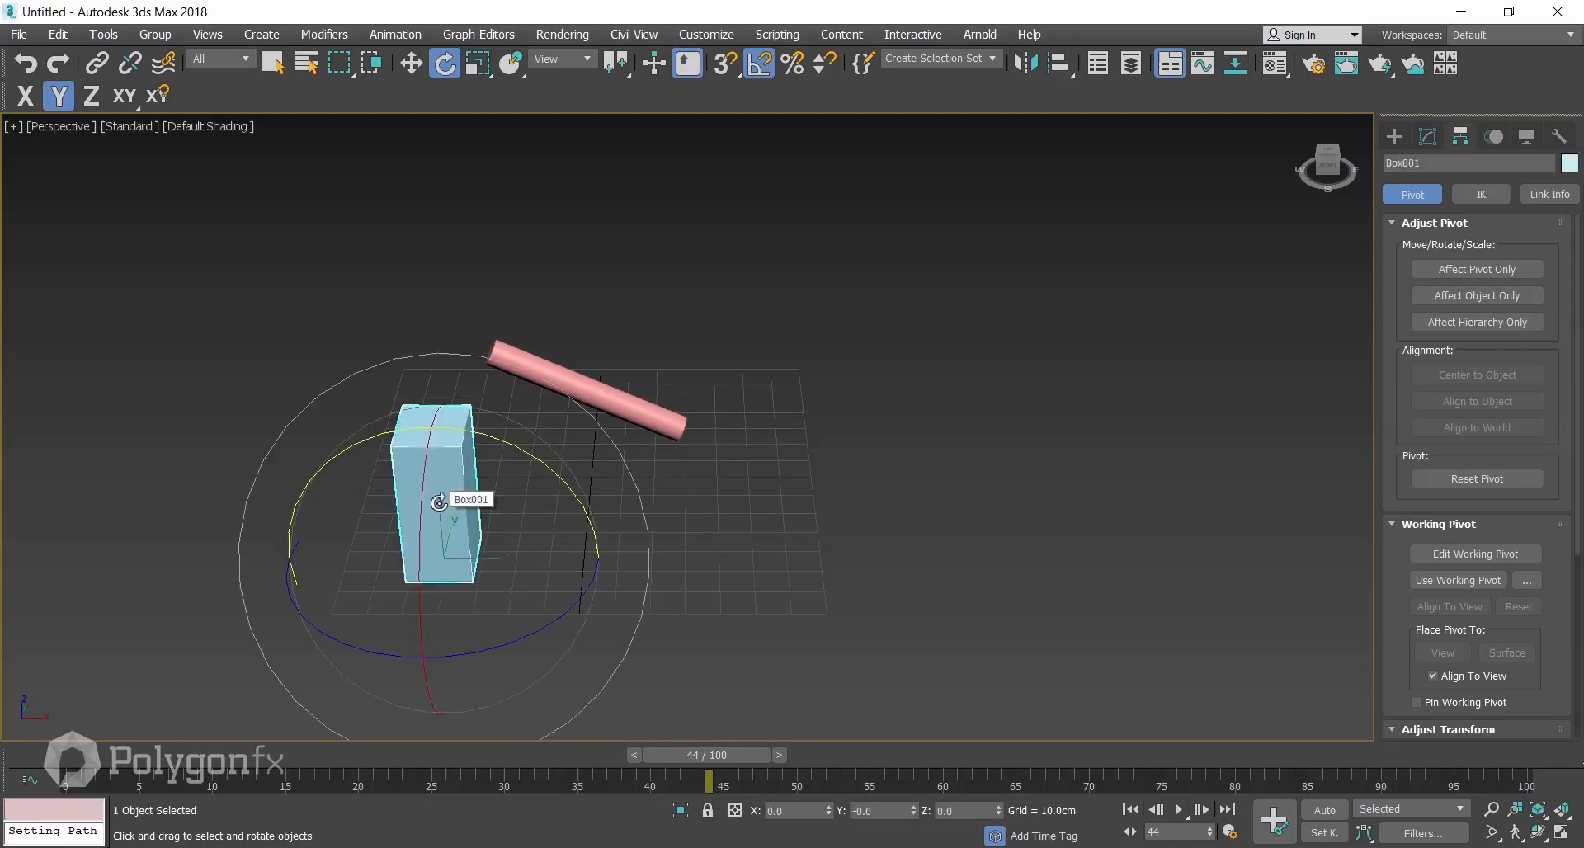
{"action": "key", "text": "w"}
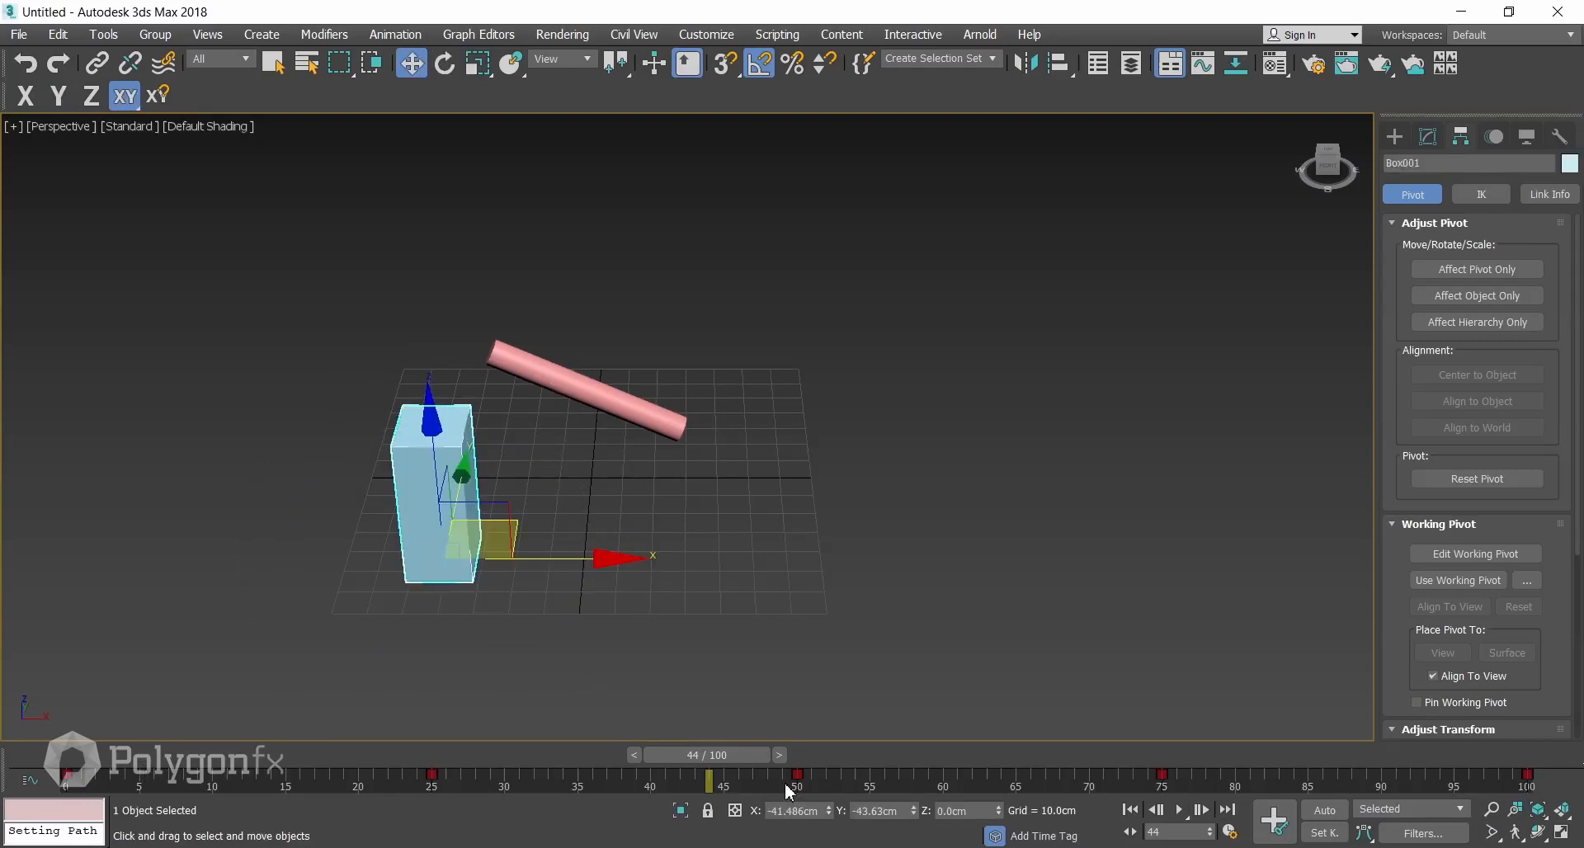
{"action": "right_click", "coordinate": [836, 784]}
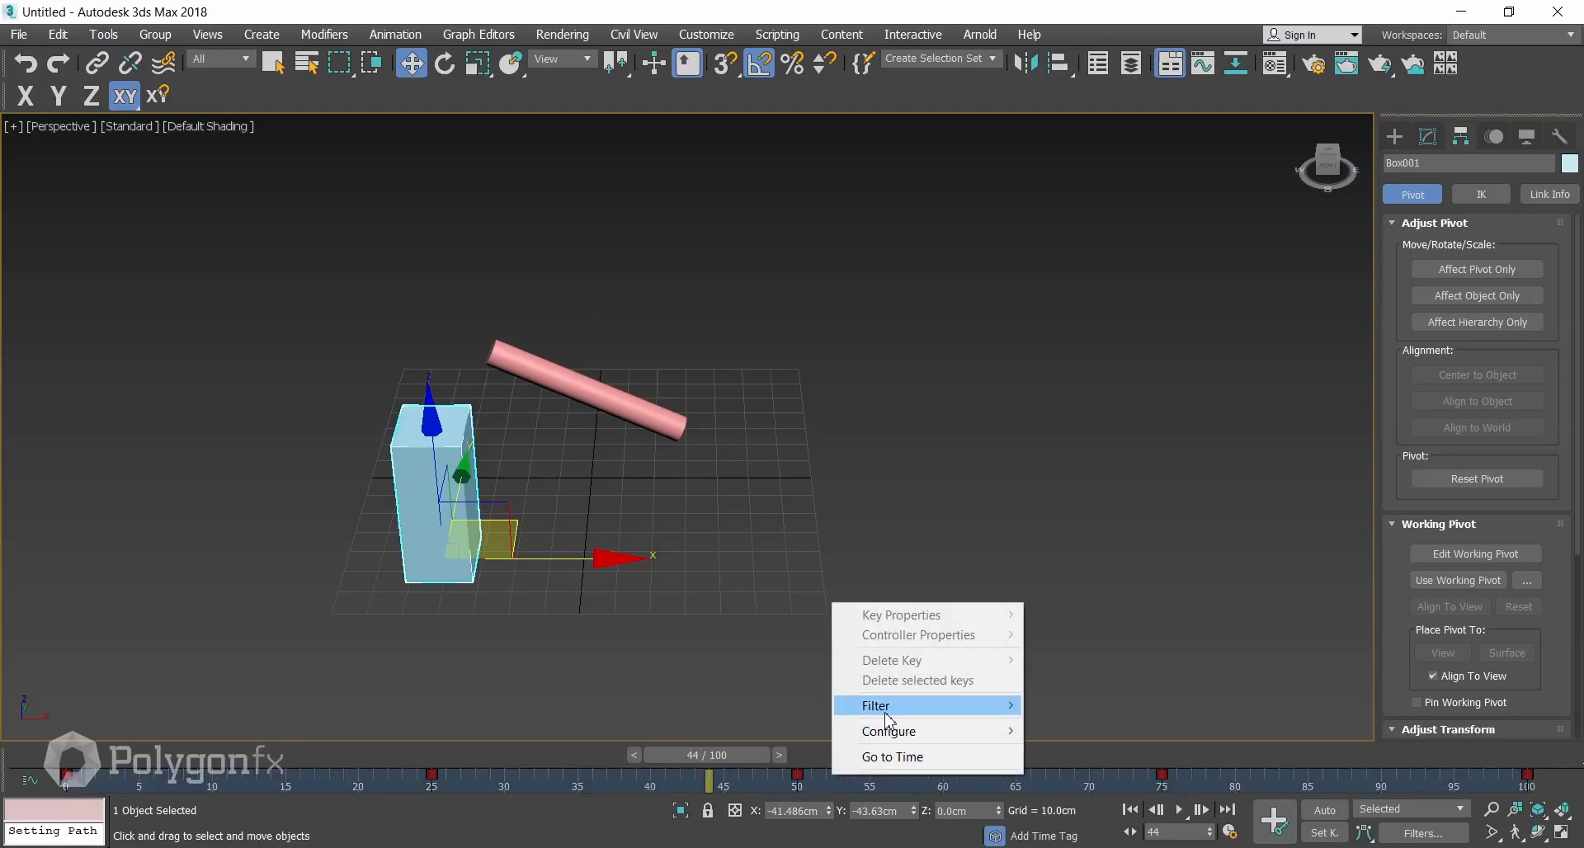
{"action": "mouse_move", "coordinate": [885, 708]}
{"action": "left_click", "coordinate": [1083, 487]}
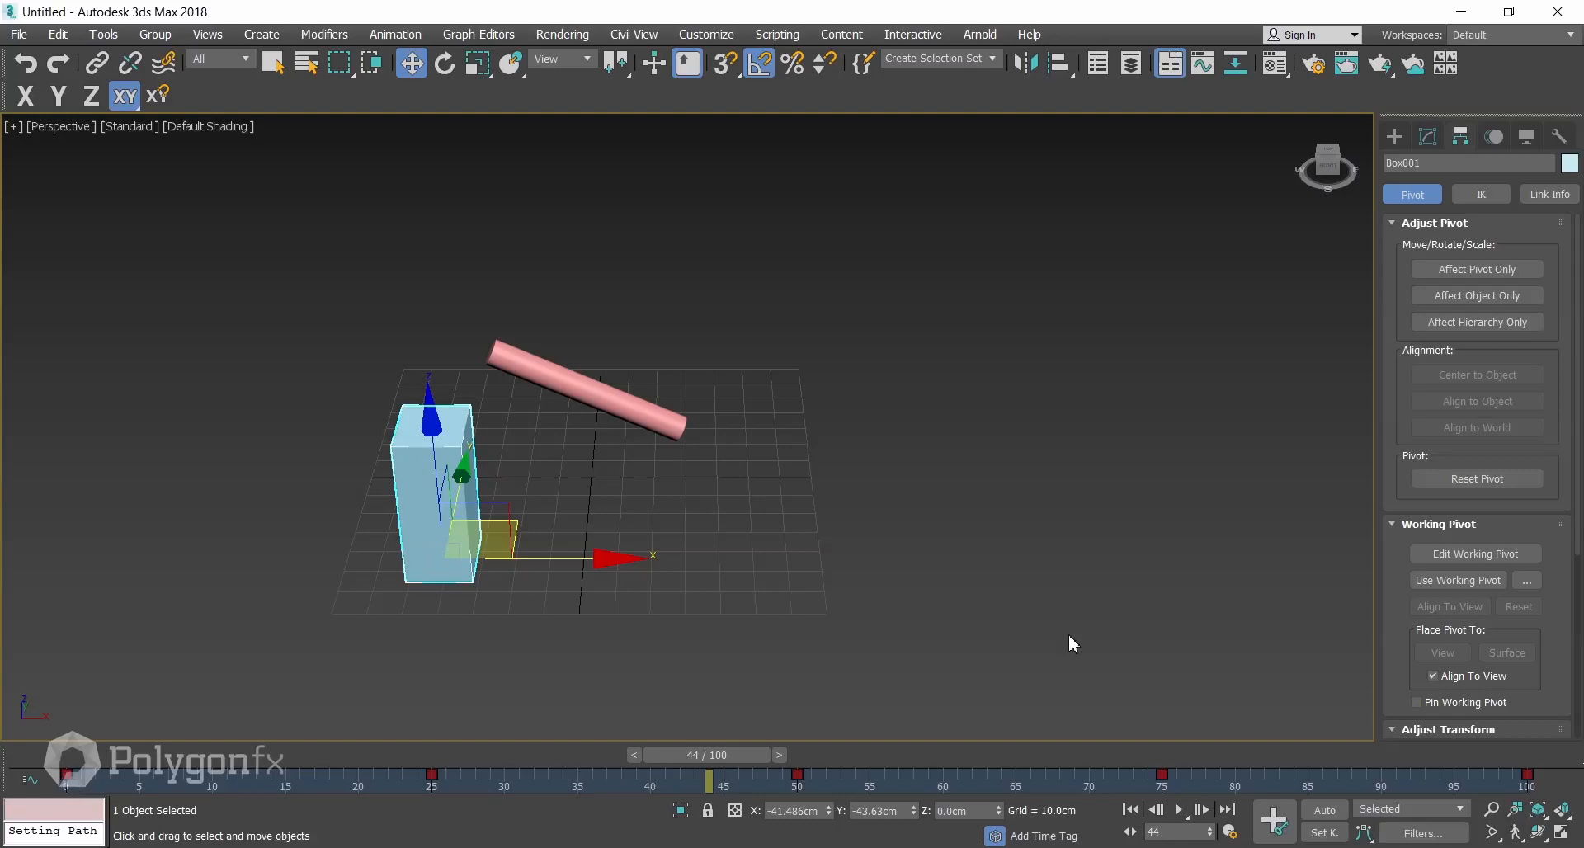
{"action": "left_click", "coordinate": [635, 409]}
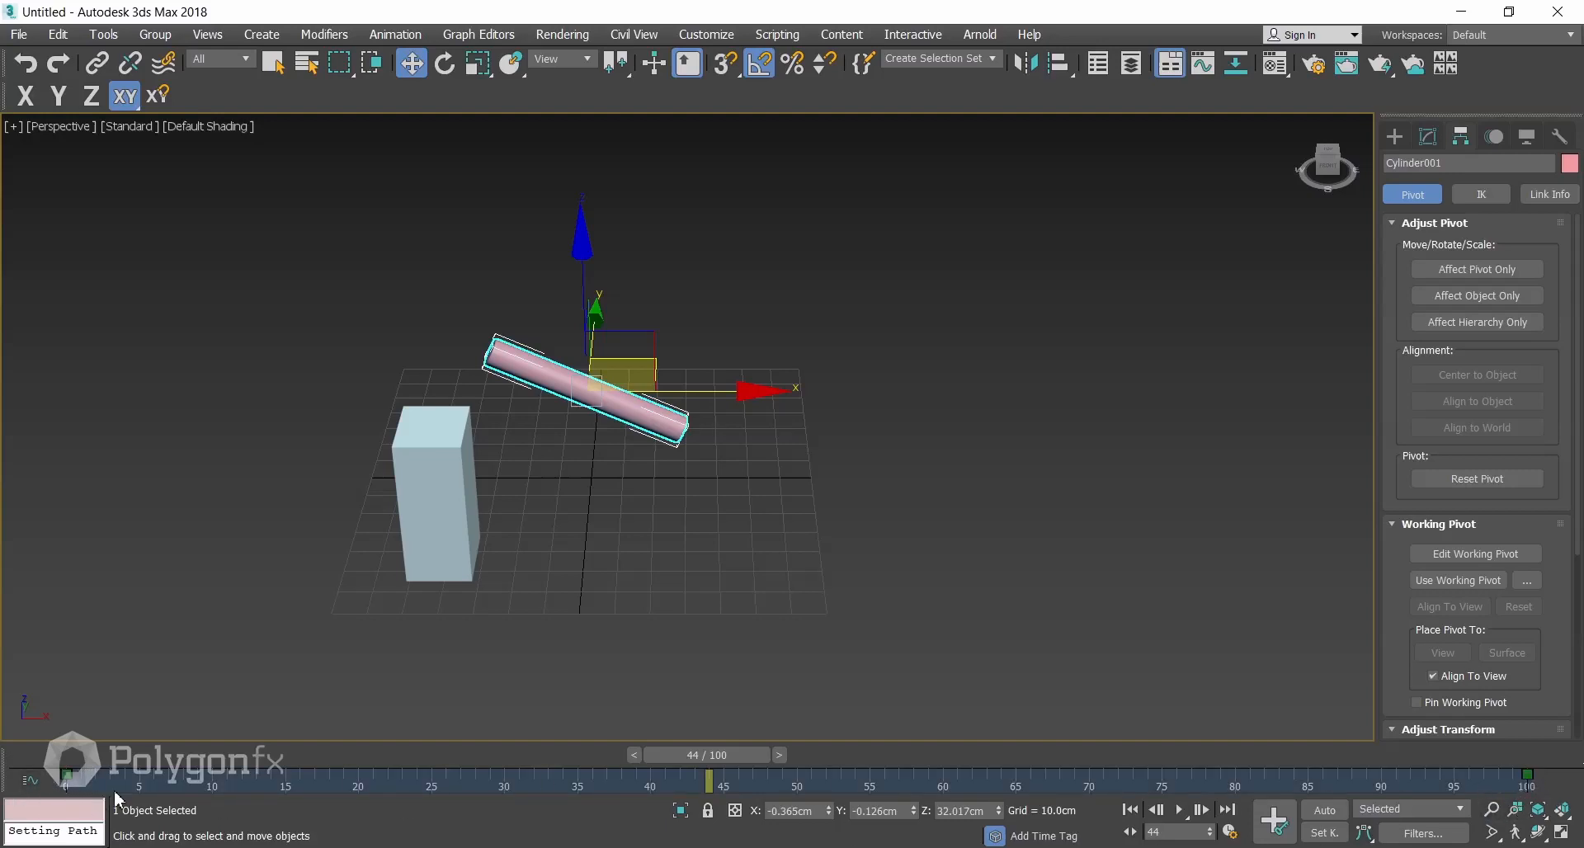
{"action": "left_click", "coordinate": [450, 528]}
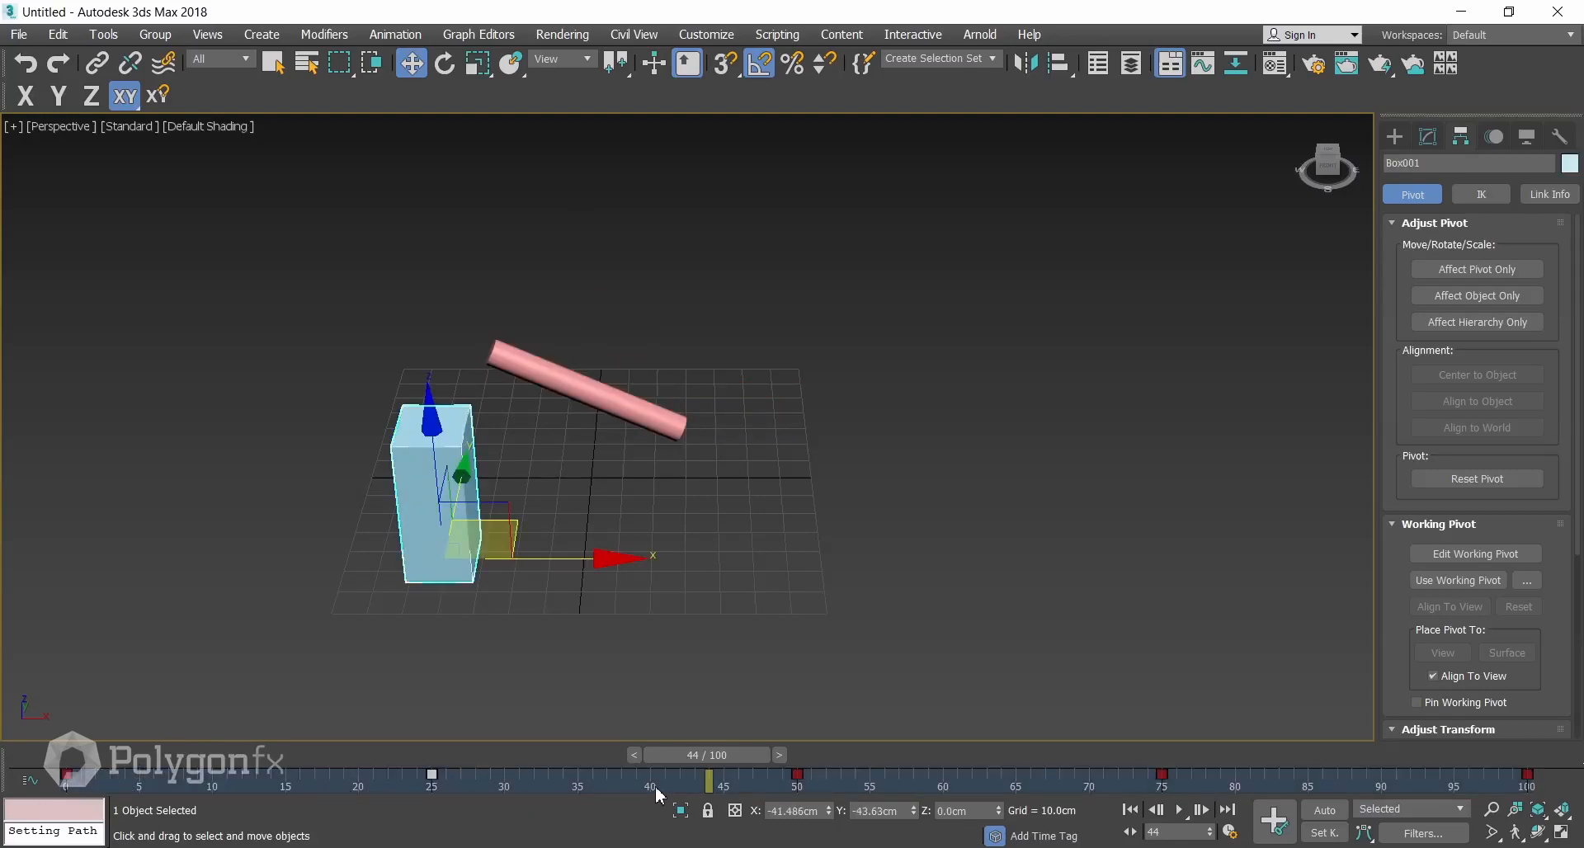
{"action": "left_click", "coordinate": [649, 413]}
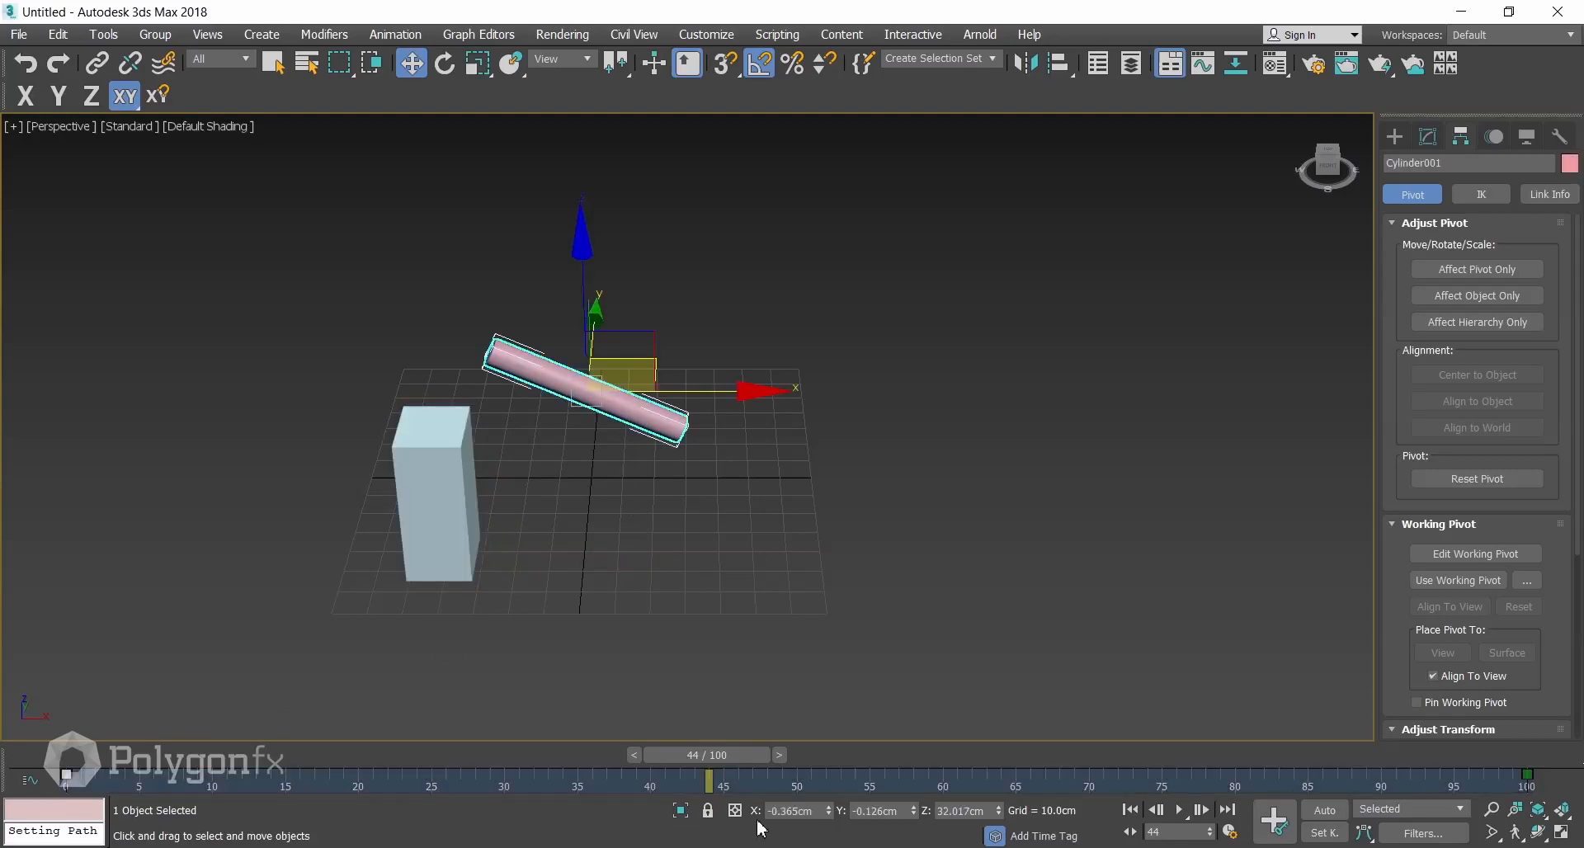
{"action": "left_click", "coordinate": [993, 580]}
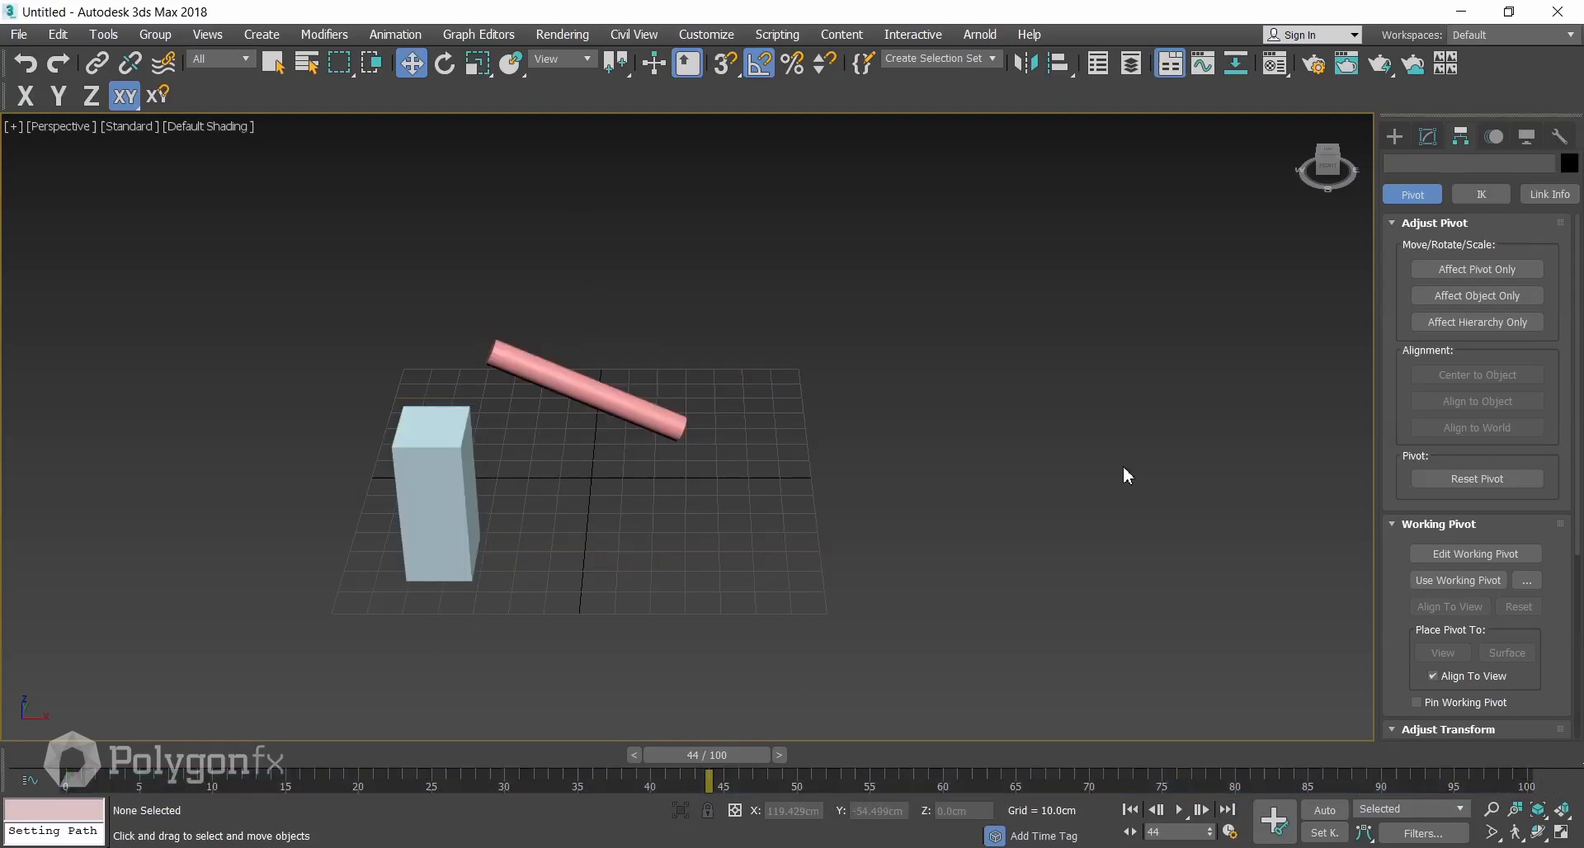
Create a sphere to the right of the grid with a radius of about 15.9 cm and enable Base To Pivot.
{"action": "left_click", "coordinate": [1397, 142]}
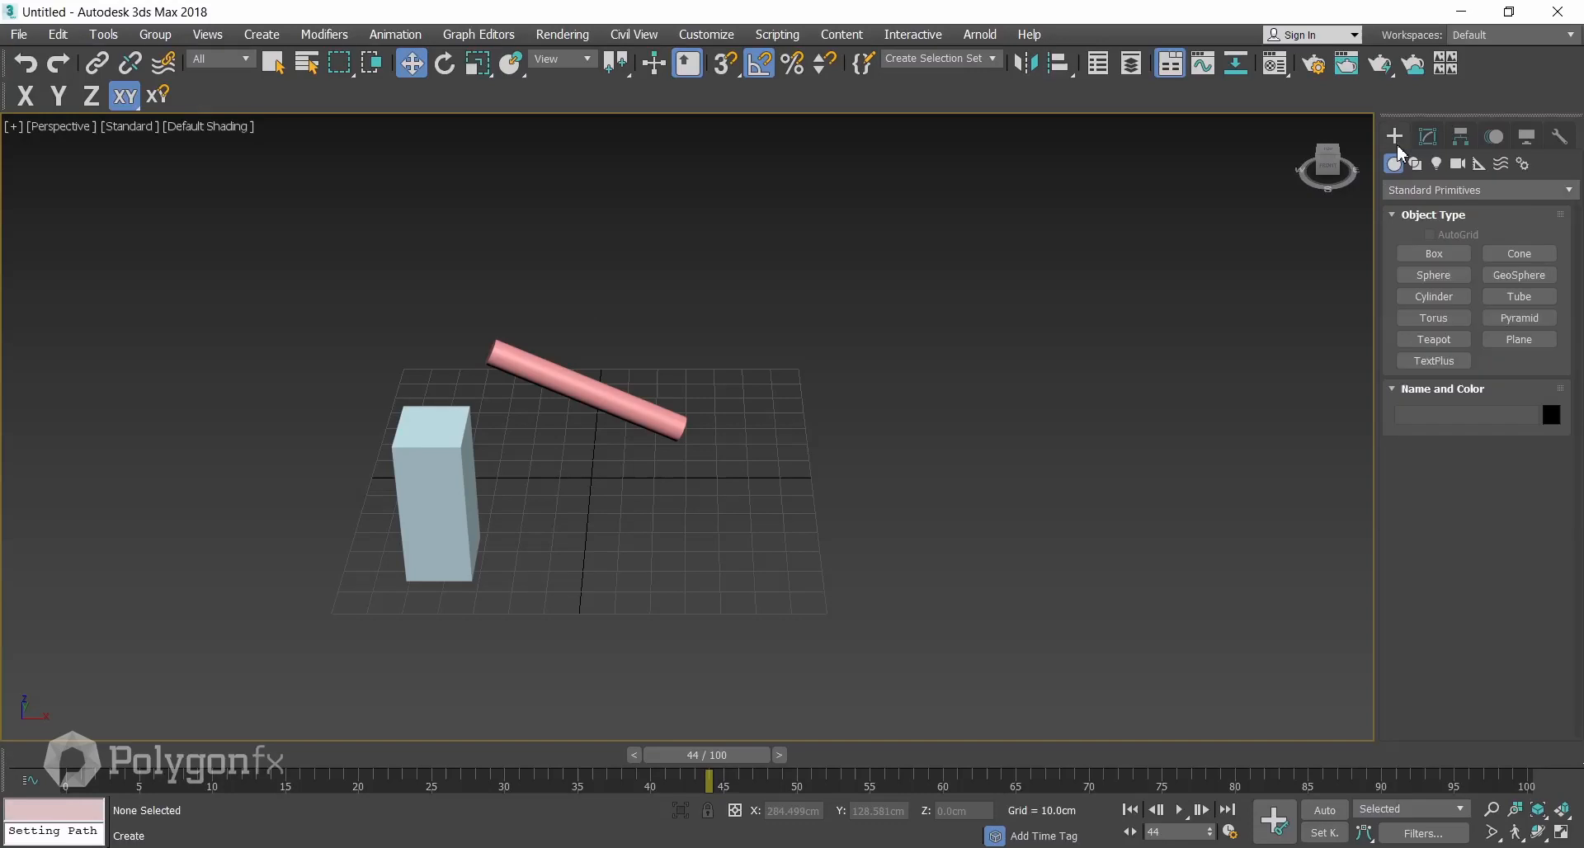
{"action": "left_click", "coordinate": [1435, 275]}
{"action": "left_click_drag", "start_coordinate": [1032, 449], "coordinate": [1084, 466]}
{"action": "left_click_drag", "start_coordinate": [1429, 670], "coordinate": [1450, 615]}
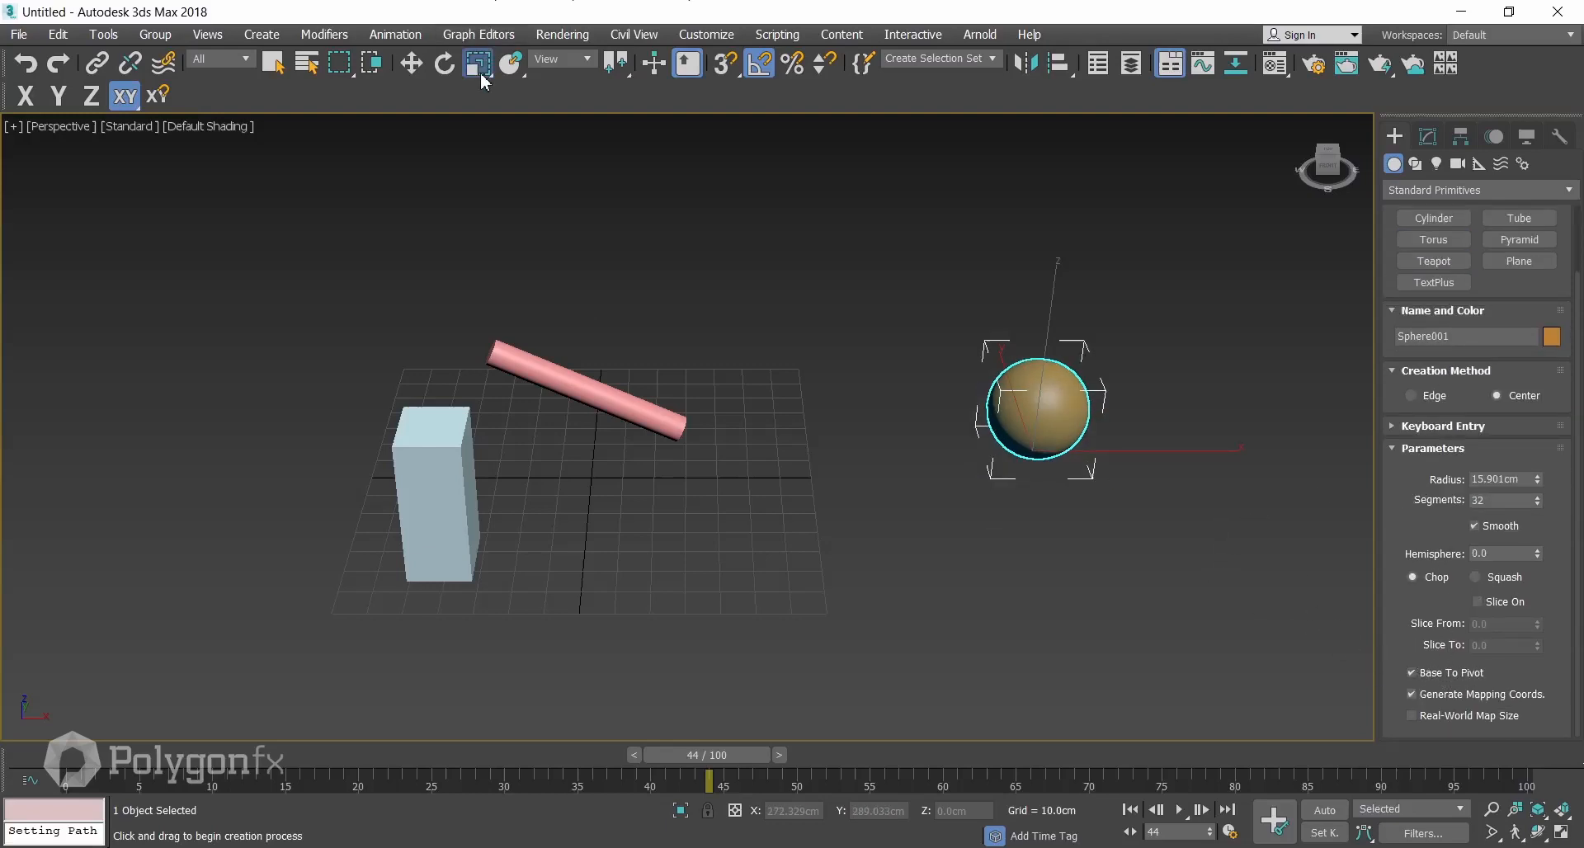
With Select and Squash and Auto Key on, stretch the sphere along Z from frame 0 to about 262% at frame 25.
{"action": "left_click_drag", "start_coordinate": [476, 63], "coordinate": [478, 165]}
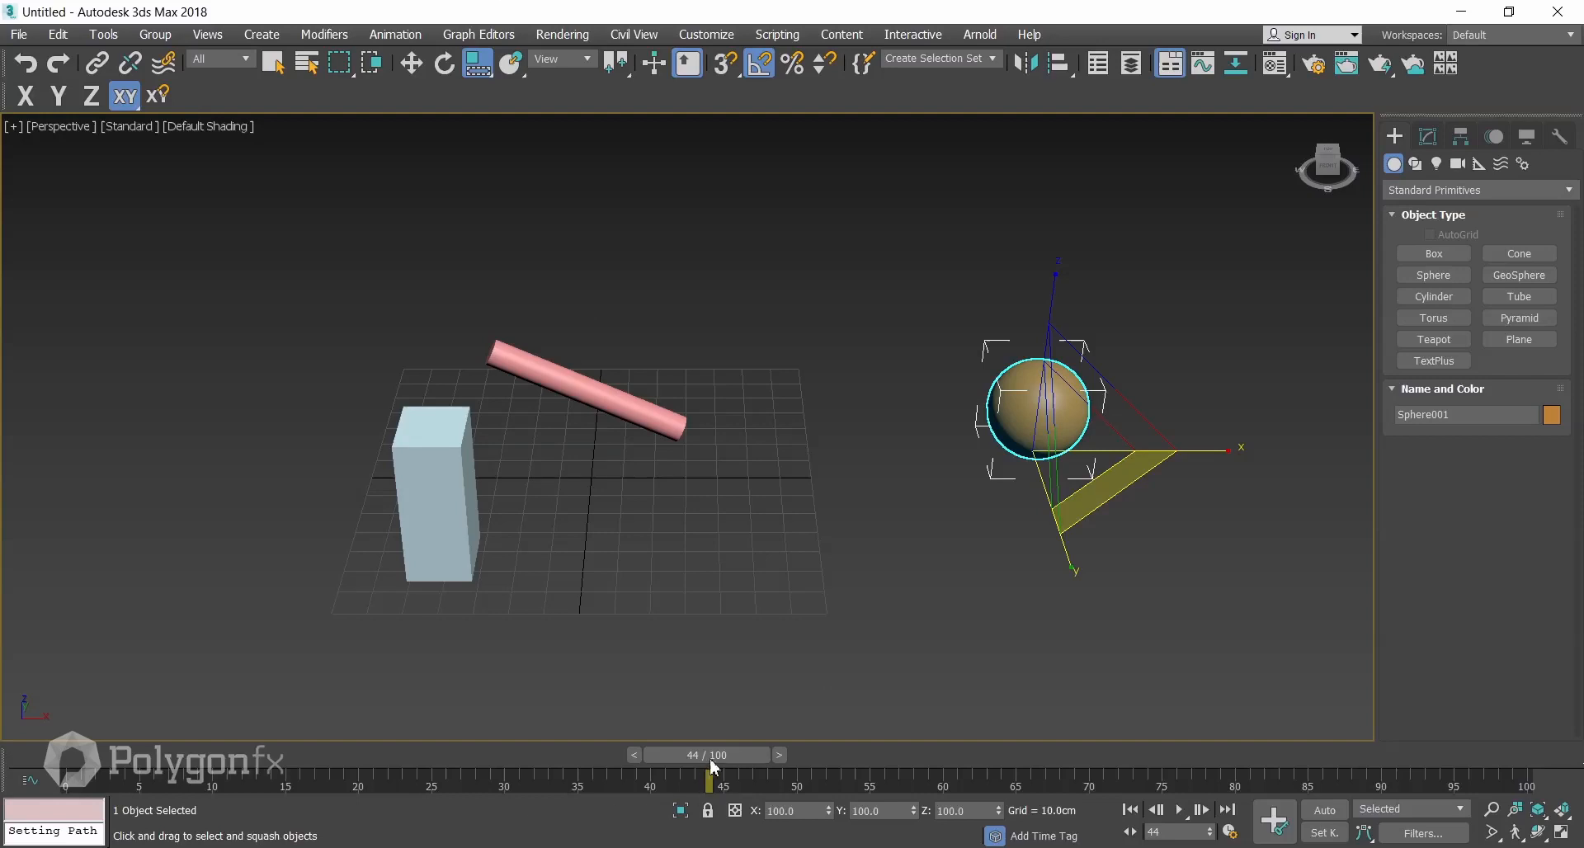
{"action": "left_click_drag", "start_coordinate": [715, 768], "coordinate": [91, 757]}
{"action": "left_click", "coordinate": [1336, 815]}
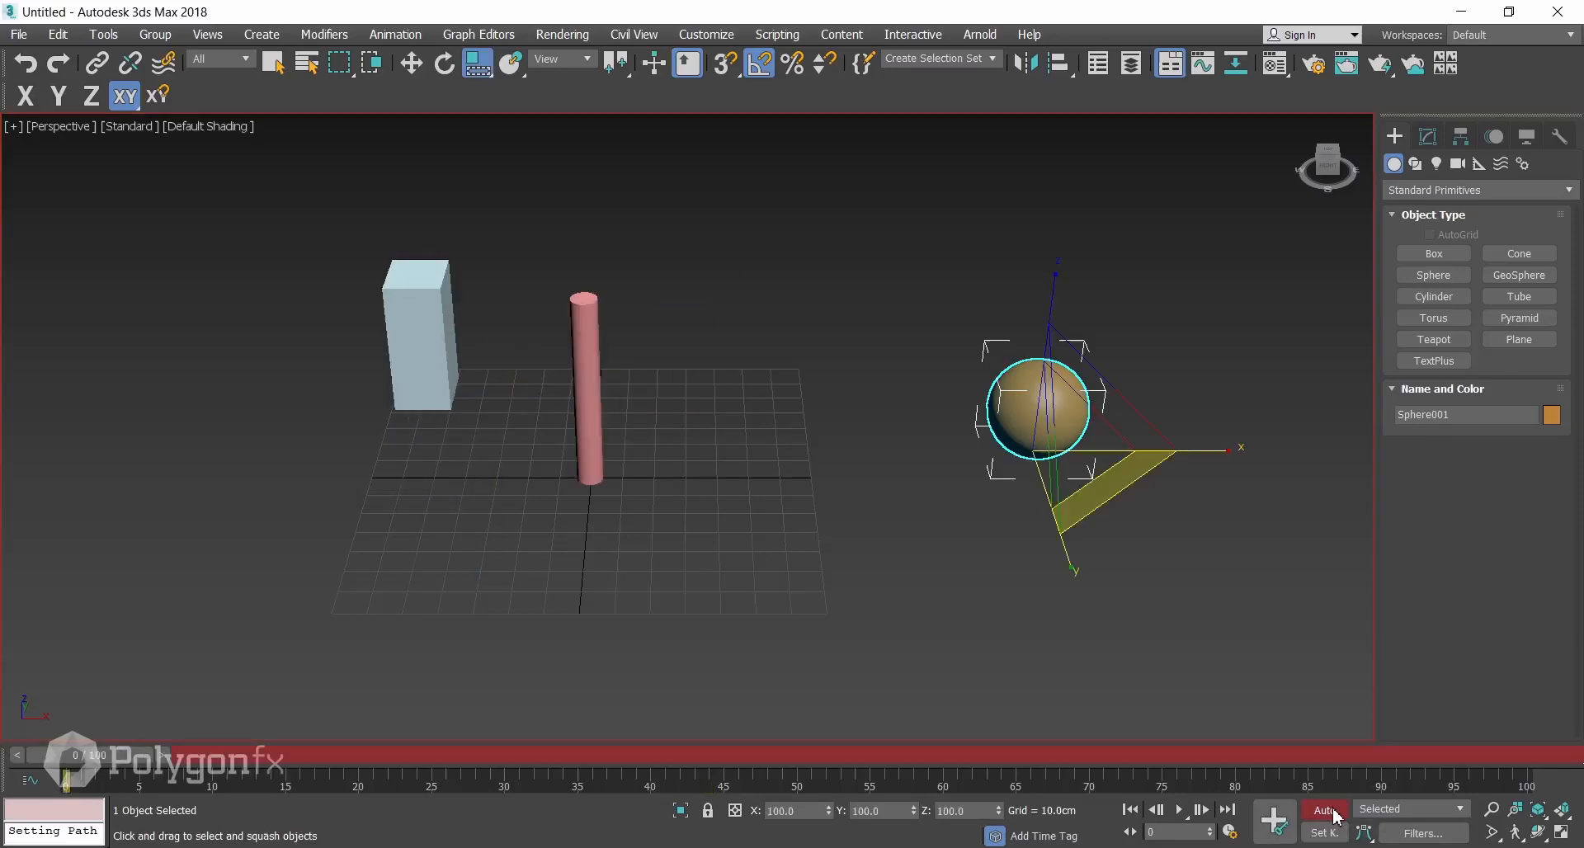
{"action": "left_click_drag", "start_coordinate": [123, 760], "coordinate": [437, 755]}
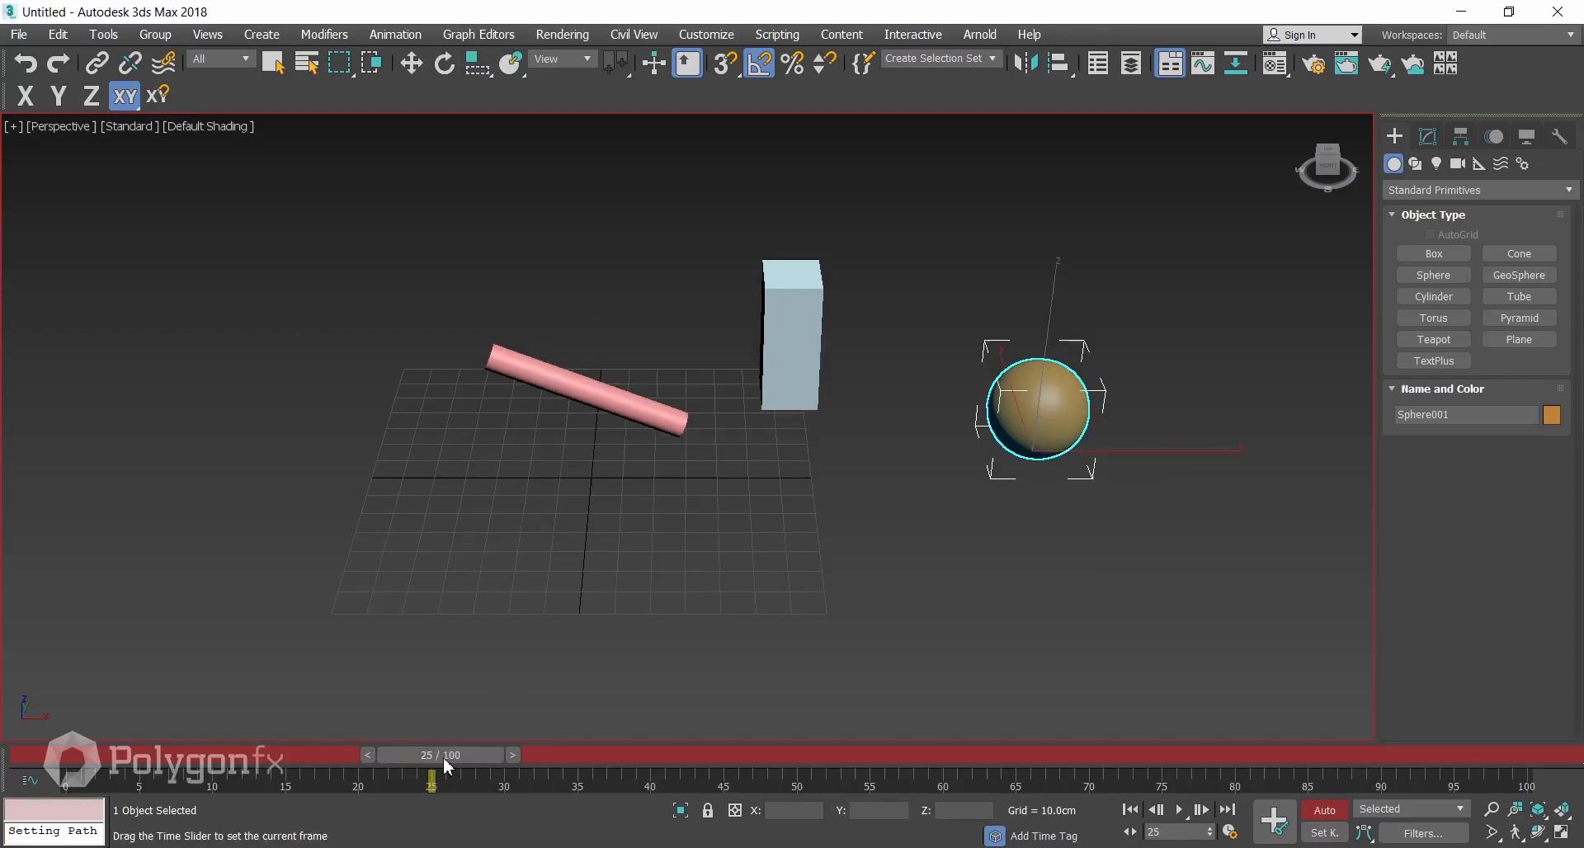
{"action": "left_click_drag", "start_coordinate": [1050, 290], "coordinate": [1070, 203]}
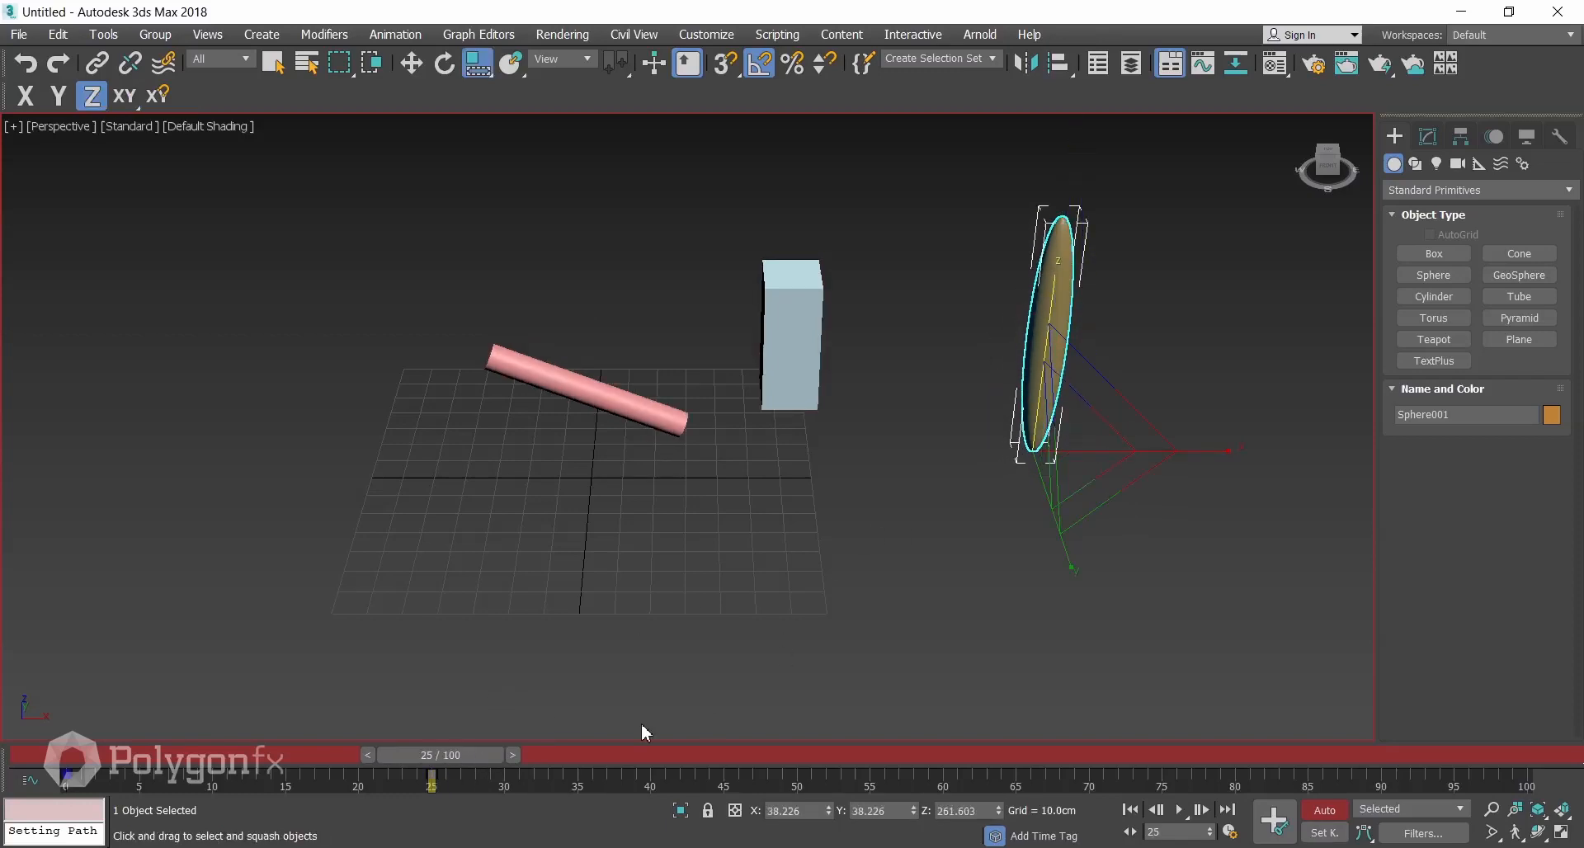
Squash the sphere to about 64% in Z at frame 50 and stretch it to about 240% at frame 75.
{"action": "left_click_drag", "start_coordinate": [446, 756], "coordinate": [797, 747]}
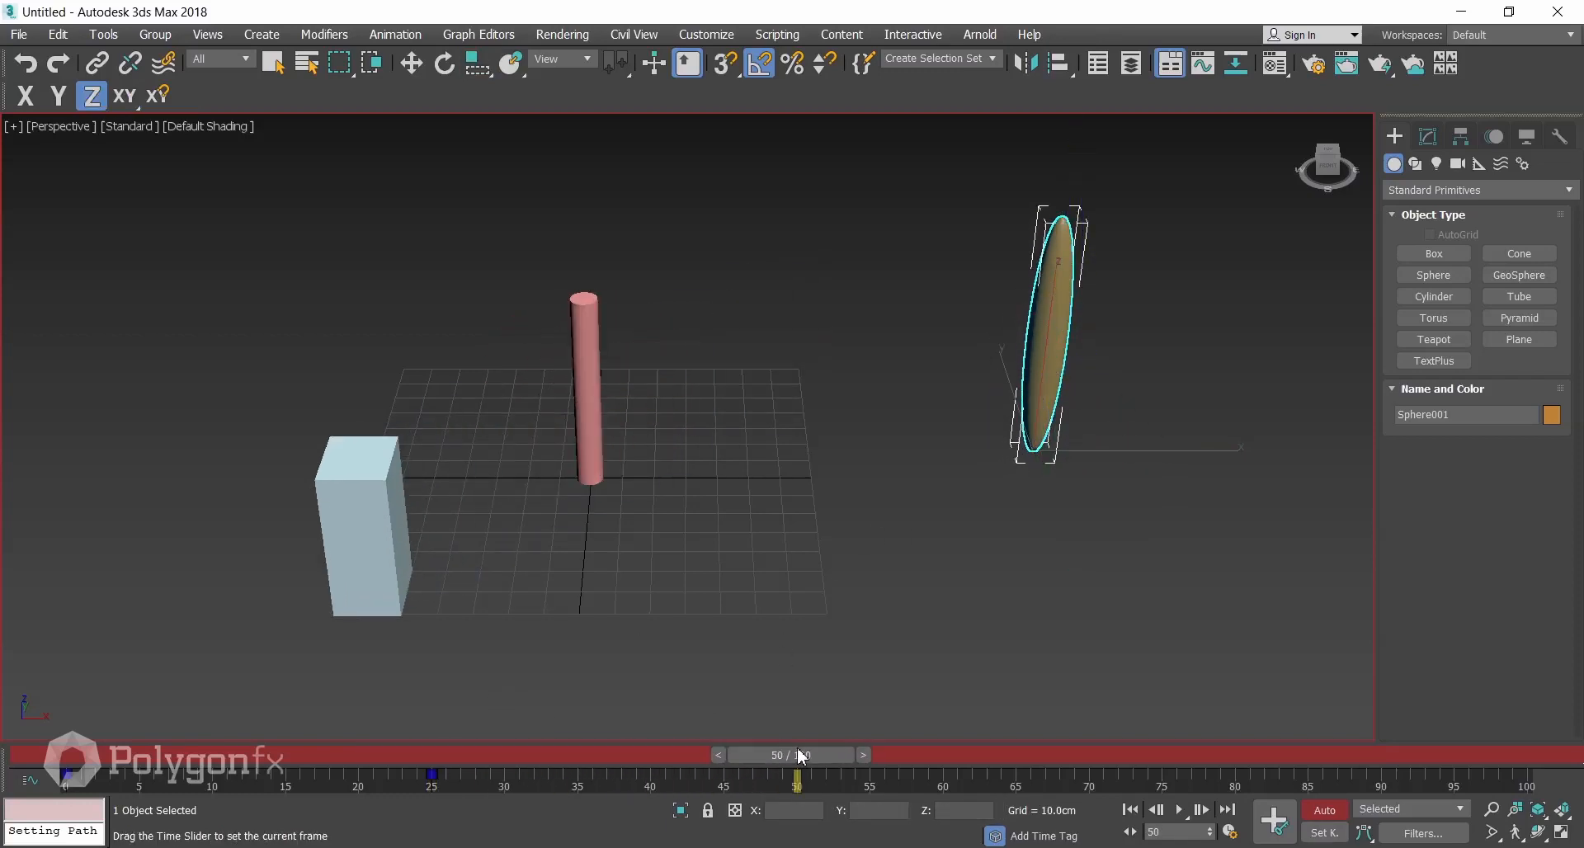
{"action": "left_click_drag", "start_coordinate": [1051, 314], "coordinate": [1056, 512]}
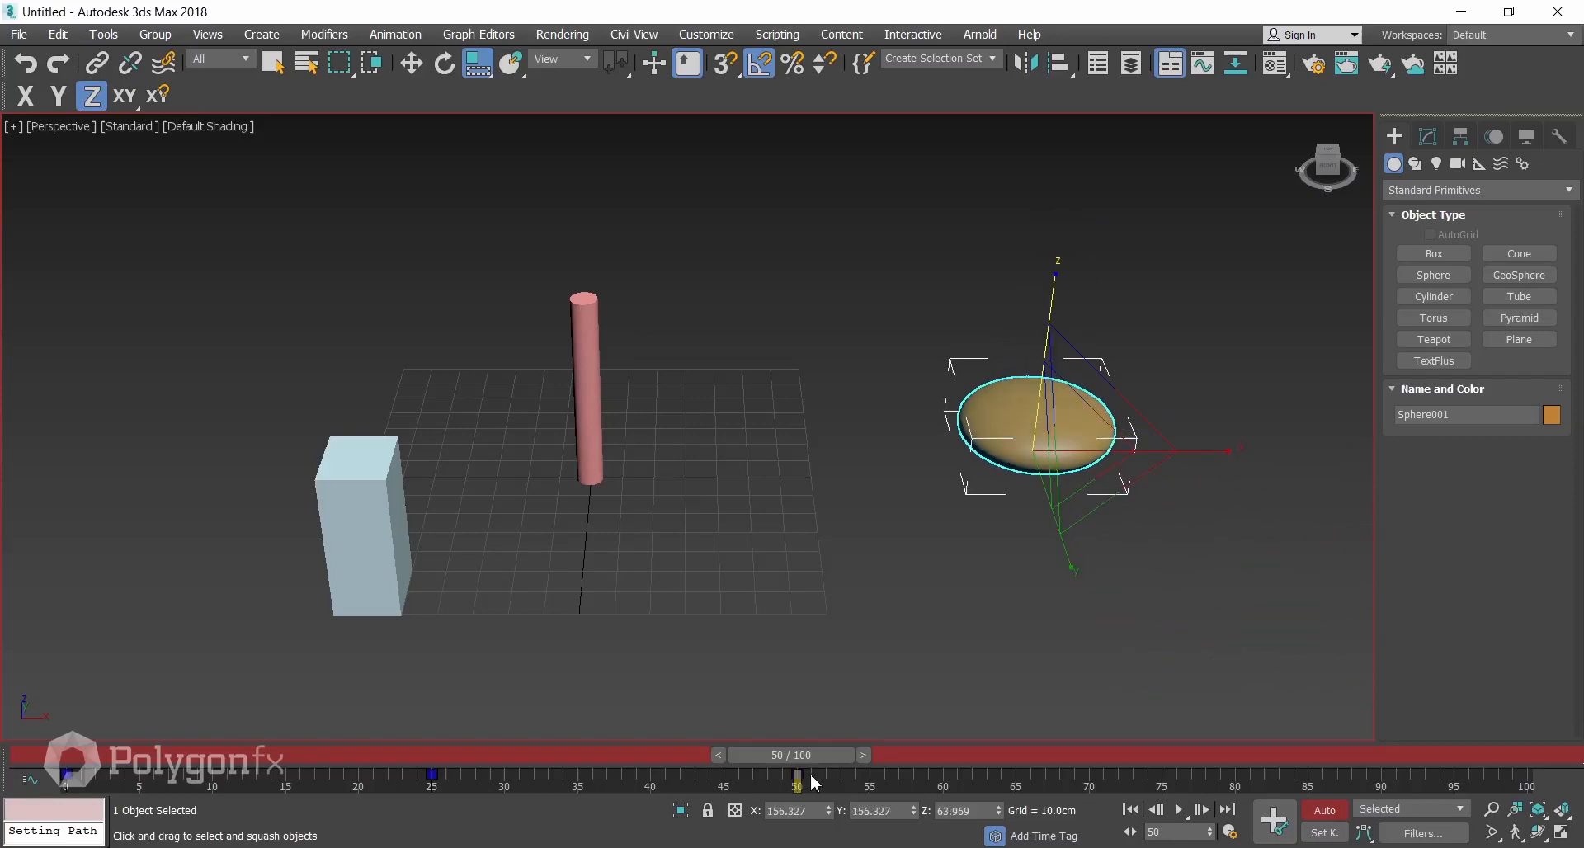
{"action": "left_click_drag", "start_coordinate": [865, 754], "coordinate": [1198, 754]}
{"action": "left_click_drag", "start_coordinate": [1049, 314], "coordinate": [1052, 124]}
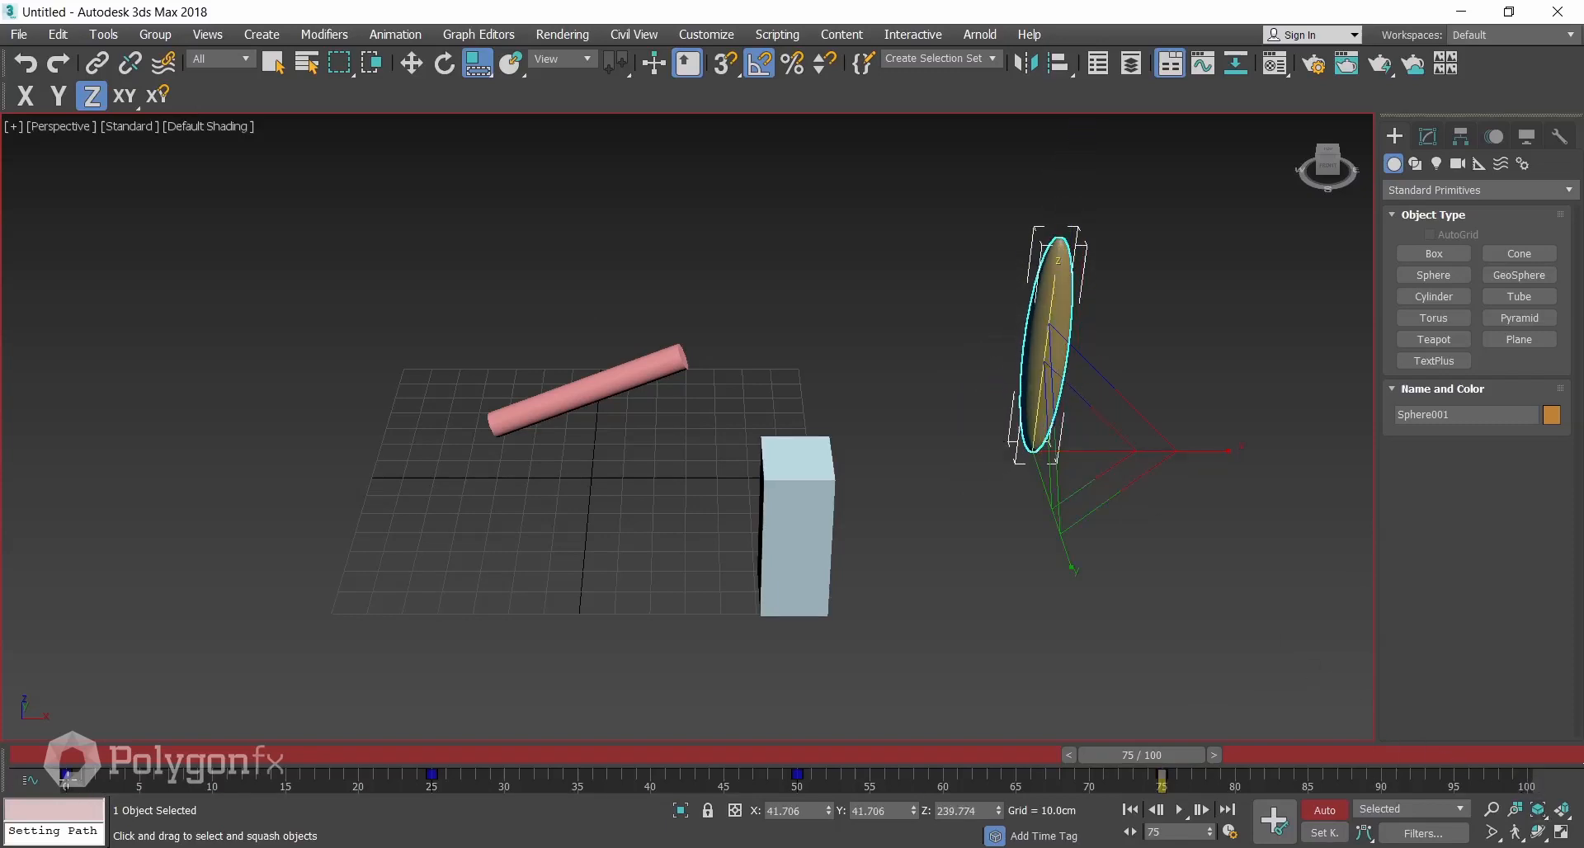
Copy the sphere's frame 0 key to frame 100, play back the squash-and-stretch loop, and stop at frame 44.
{"action": "left_click_drag", "start_coordinate": [66, 775], "coordinate": [1527, 774], "text": "shift"}
{"action": "left_click_drag", "start_coordinate": [1405, 763], "coordinate": [1516, 763]}
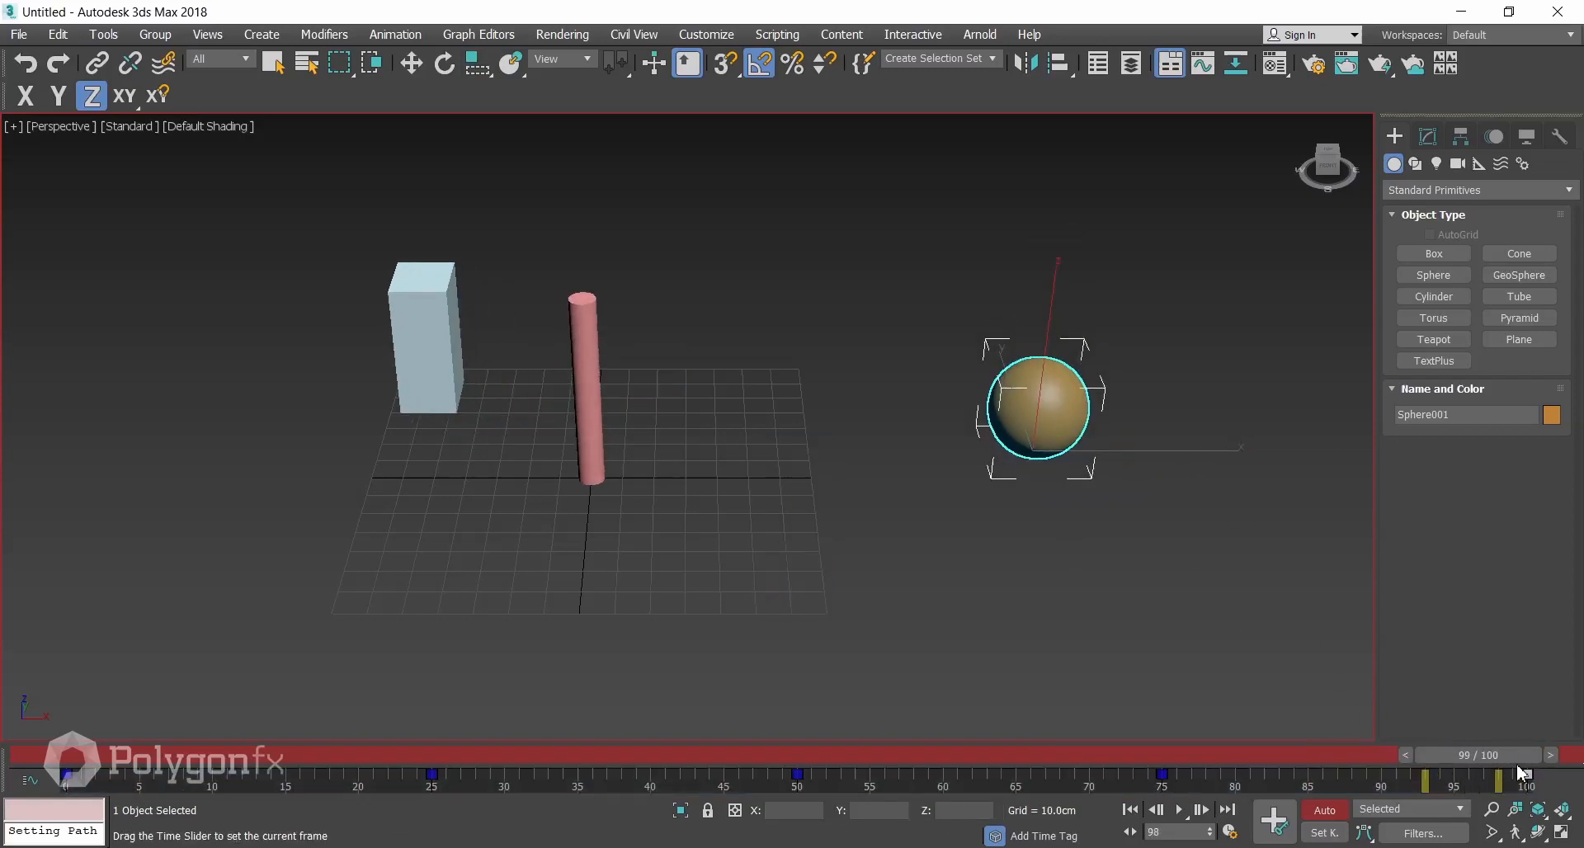
{"action": "left_click", "coordinate": [1246, 559]}
{"action": "key", "text": "/"}
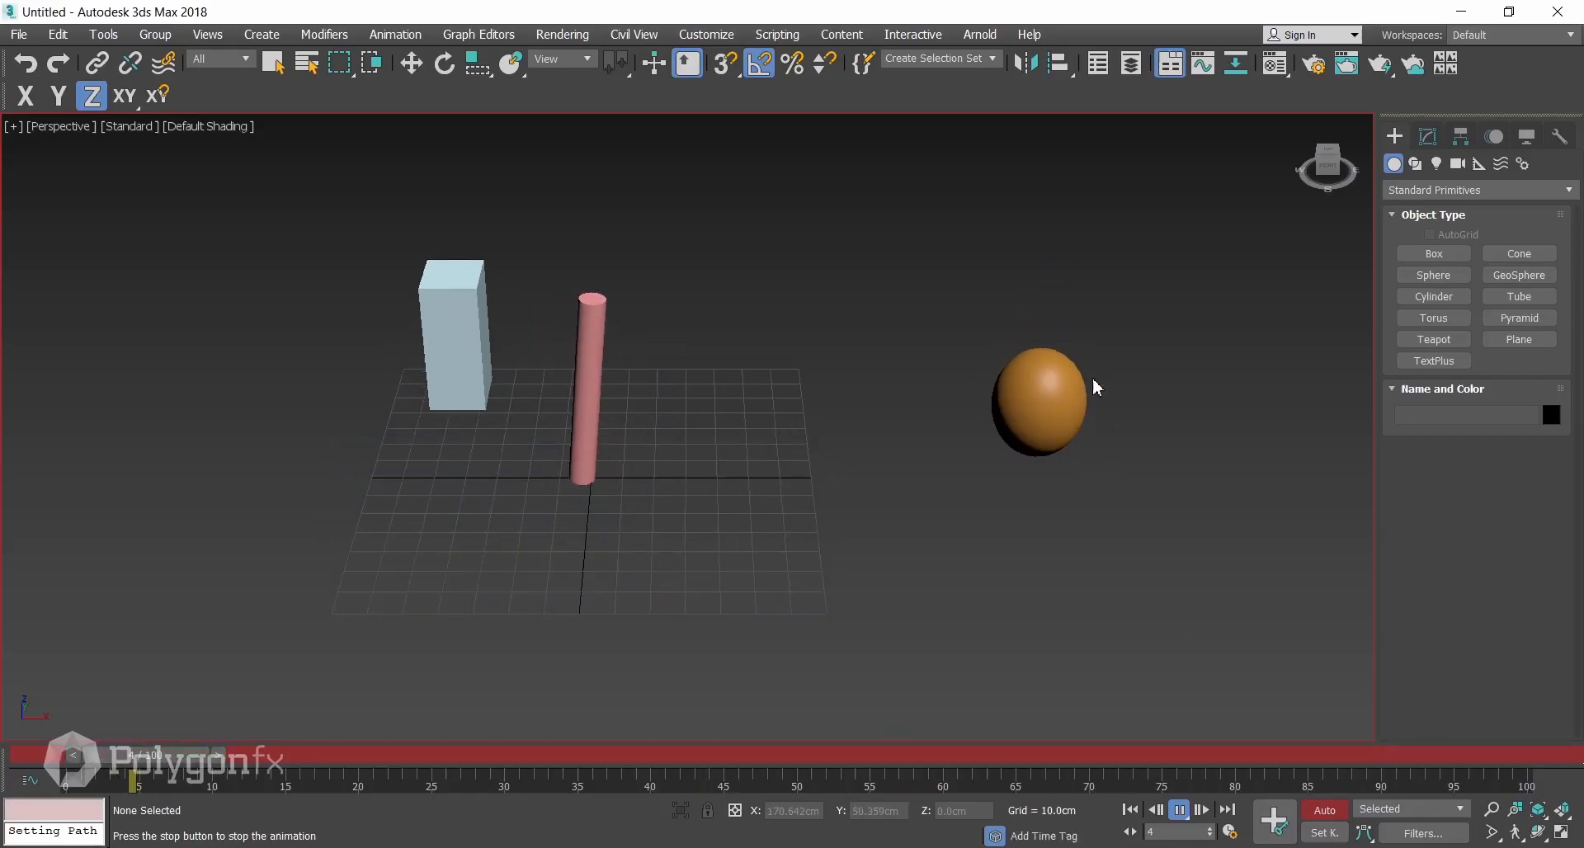
{"action": "left_click", "coordinate": [726, 763]}
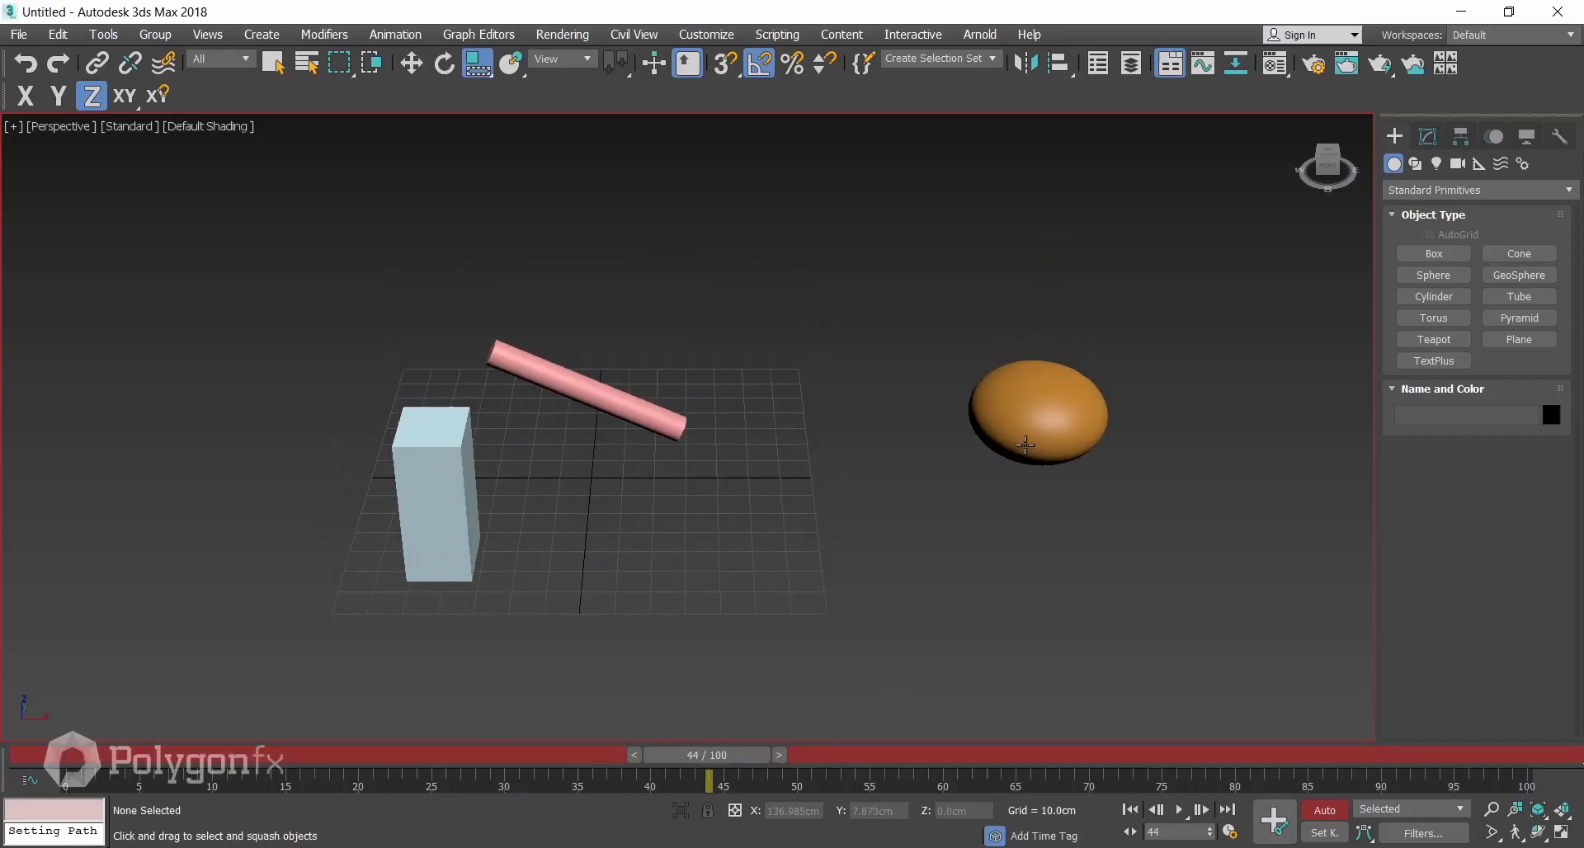
Delete the cylinder and the sphere from the scene.
{"action": "left_click", "coordinate": [1031, 416]}
{"action": "key", "text": "r"}
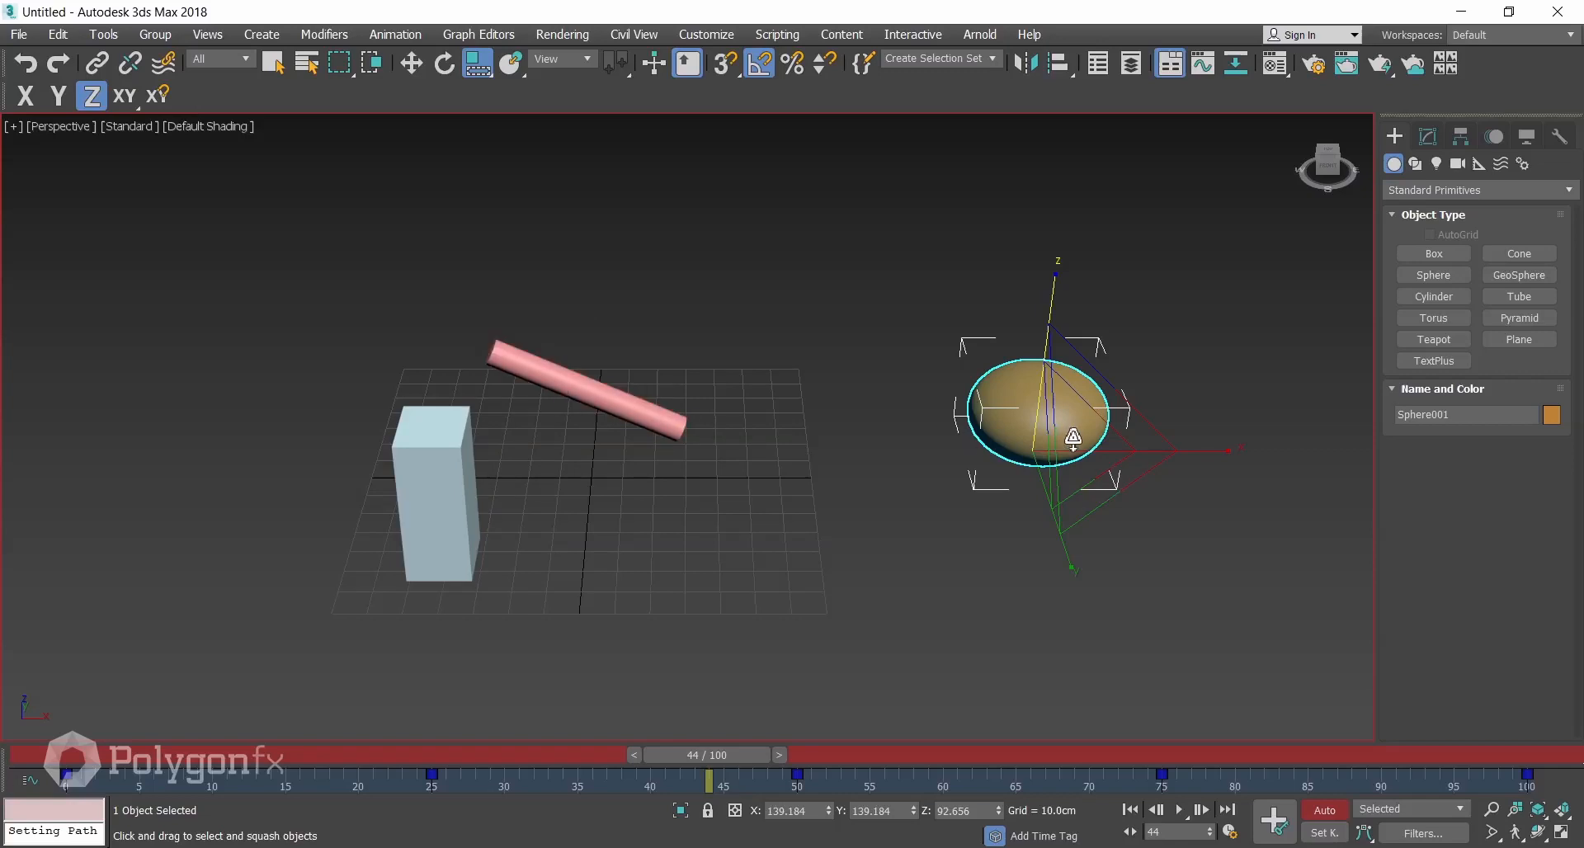
{"action": "key", "text": "w"}
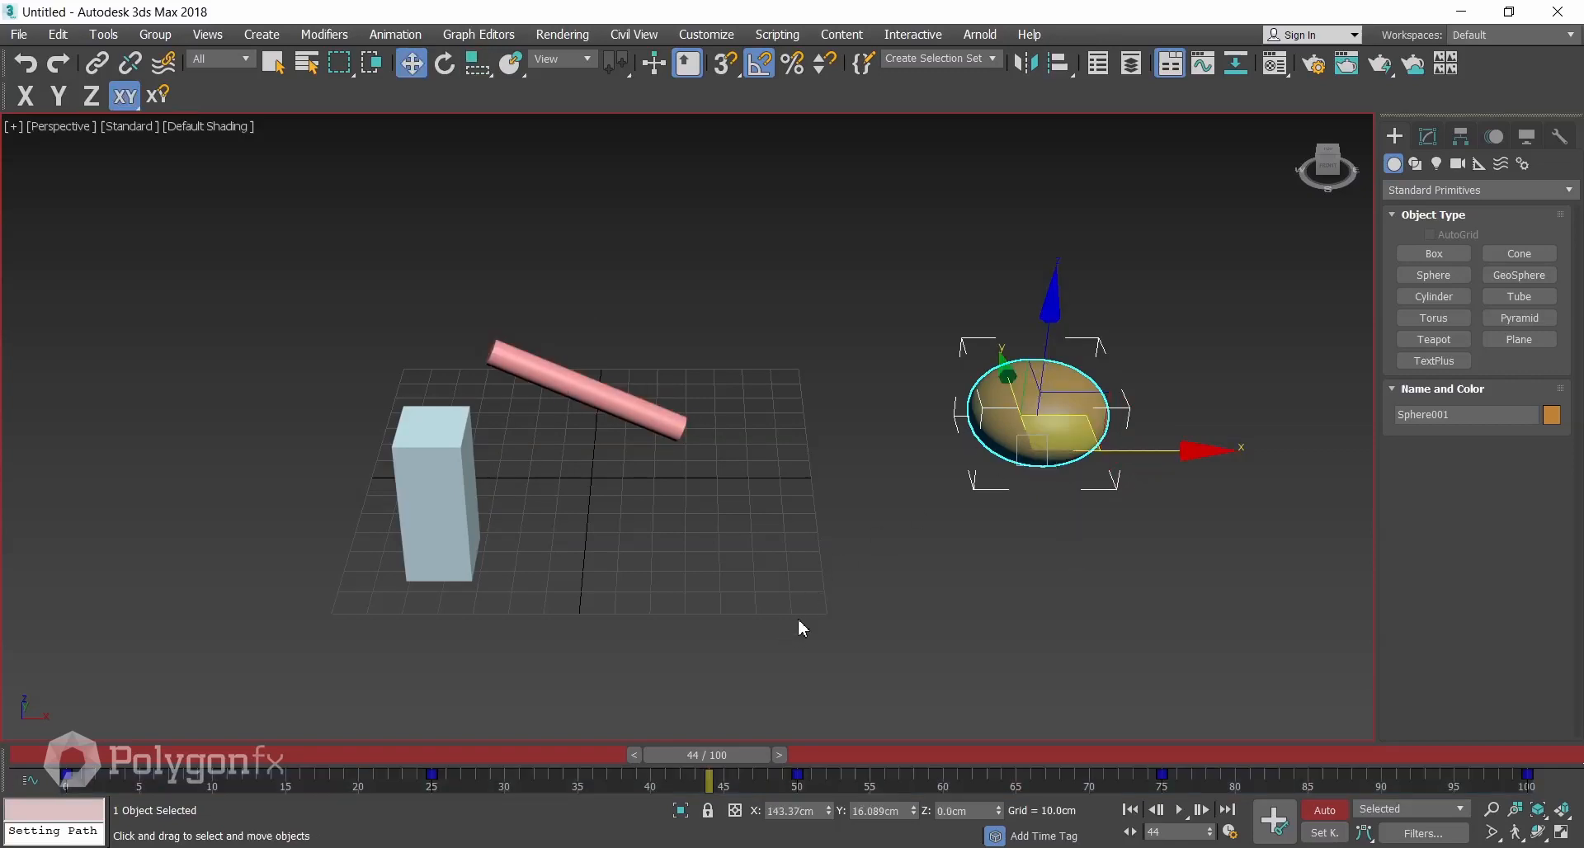
{"action": "left_click", "coordinate": [810, 615]}
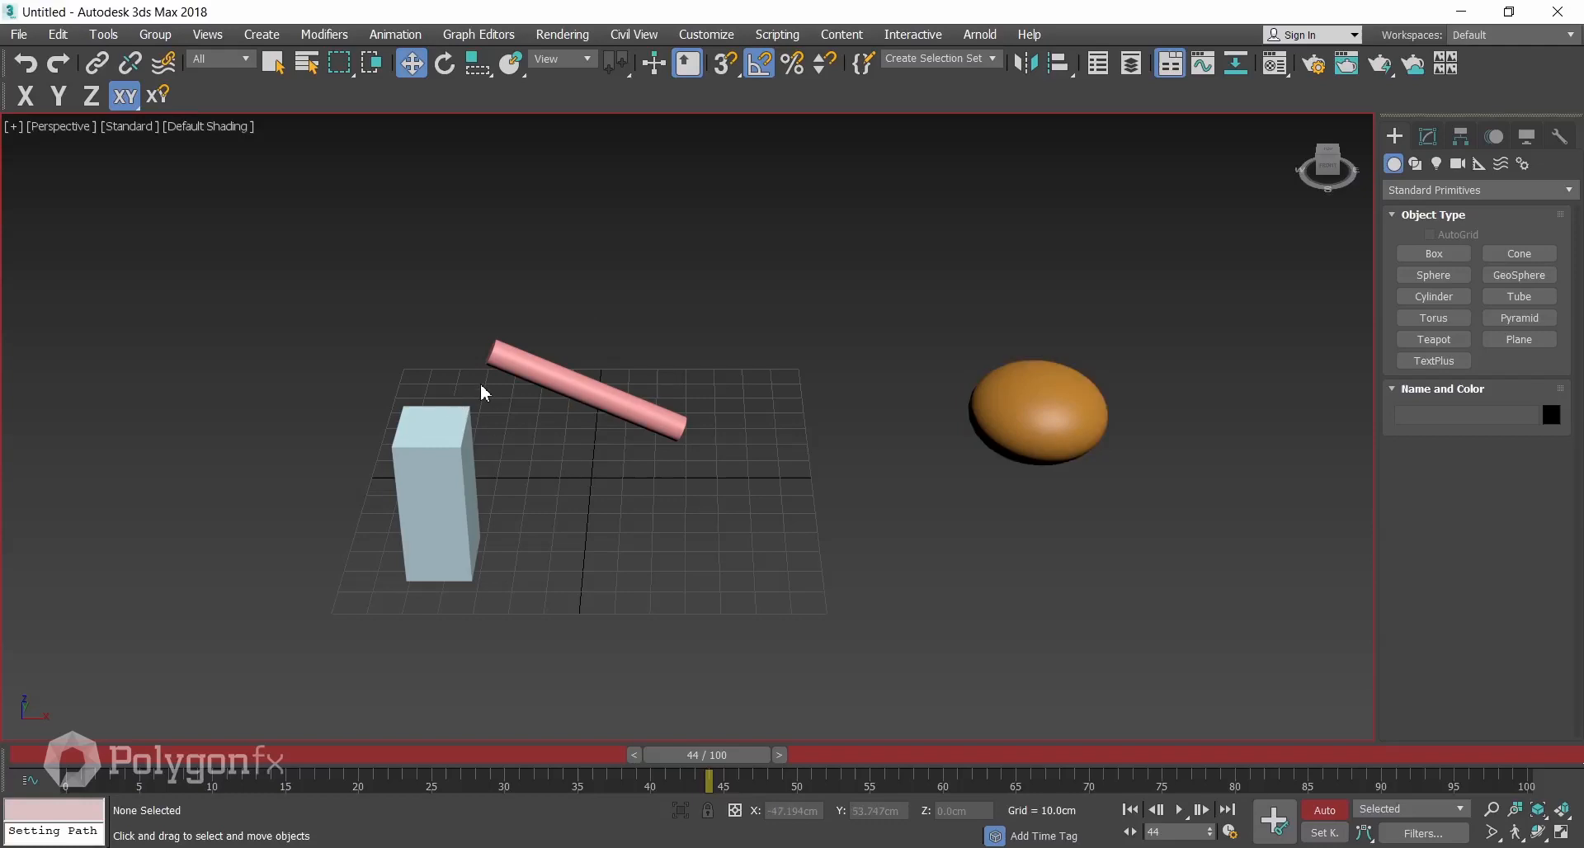
{"action": "left_click_drag", "start_coordinate": [678, 287], "coordinate": [1146, 559]}
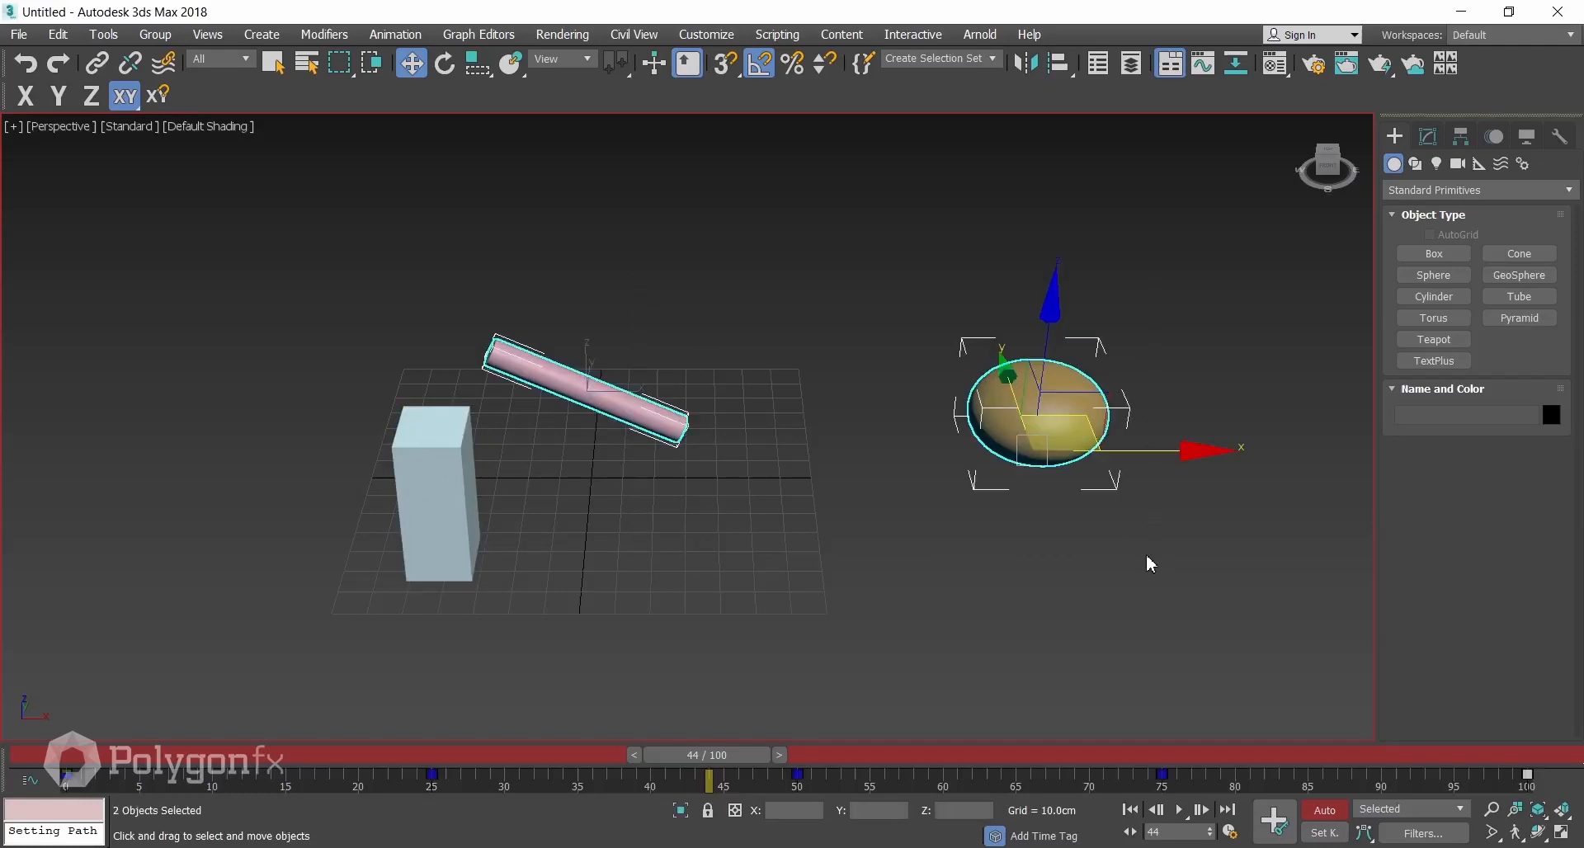
{"action": "key", "text": "Delete"}
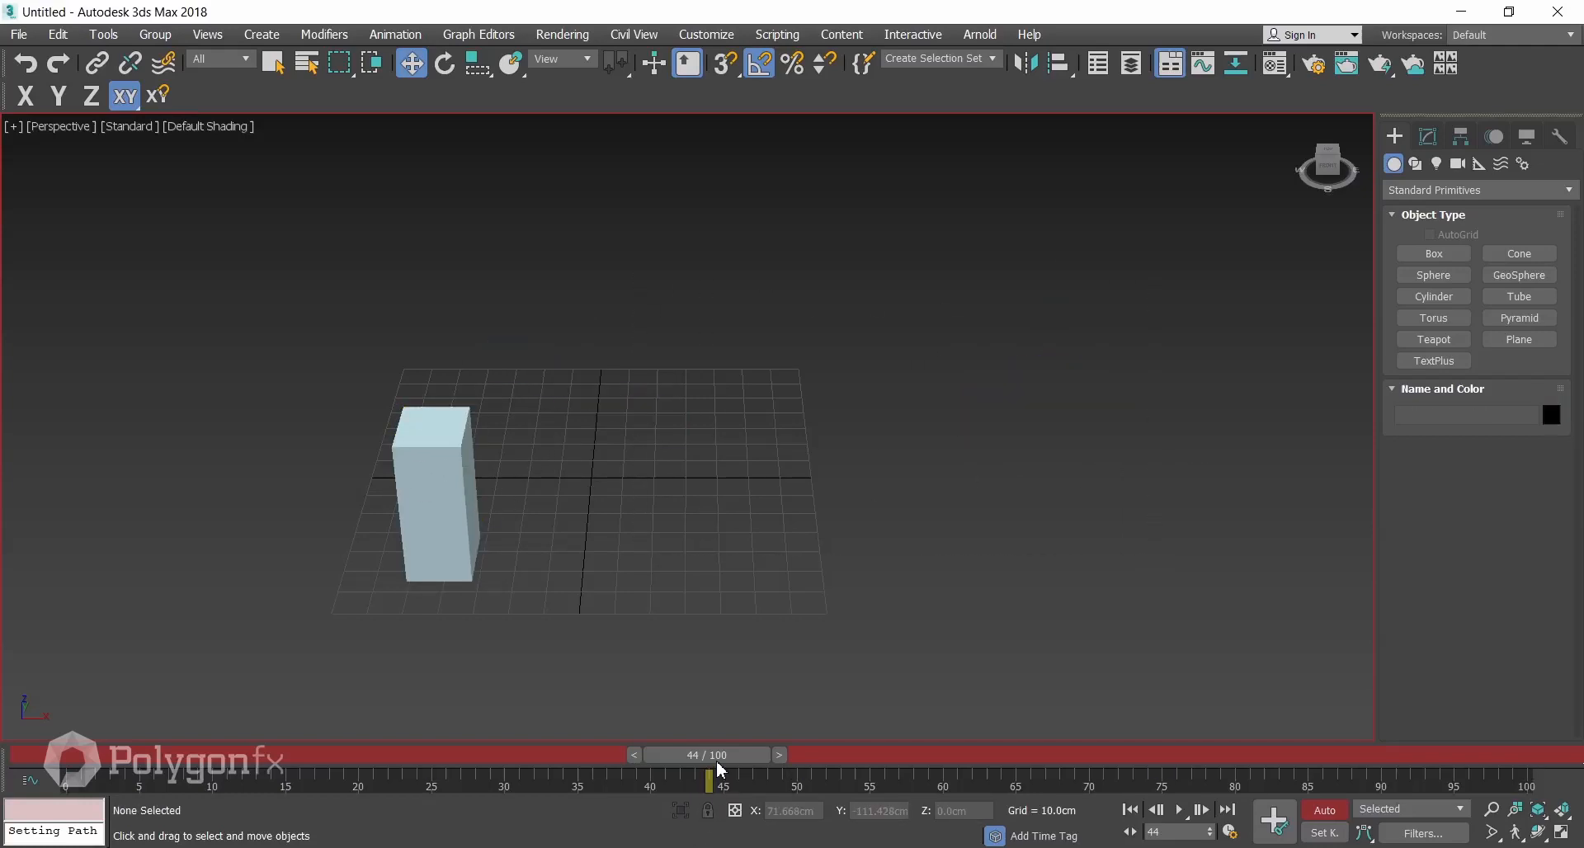
With Auto Key on, rotate the box about its Y axis at frame 25, starting from frame 0.
{"action": "left_click_drag", "start_coordinate": [721, 769], "coordinate": [1264, 769]}
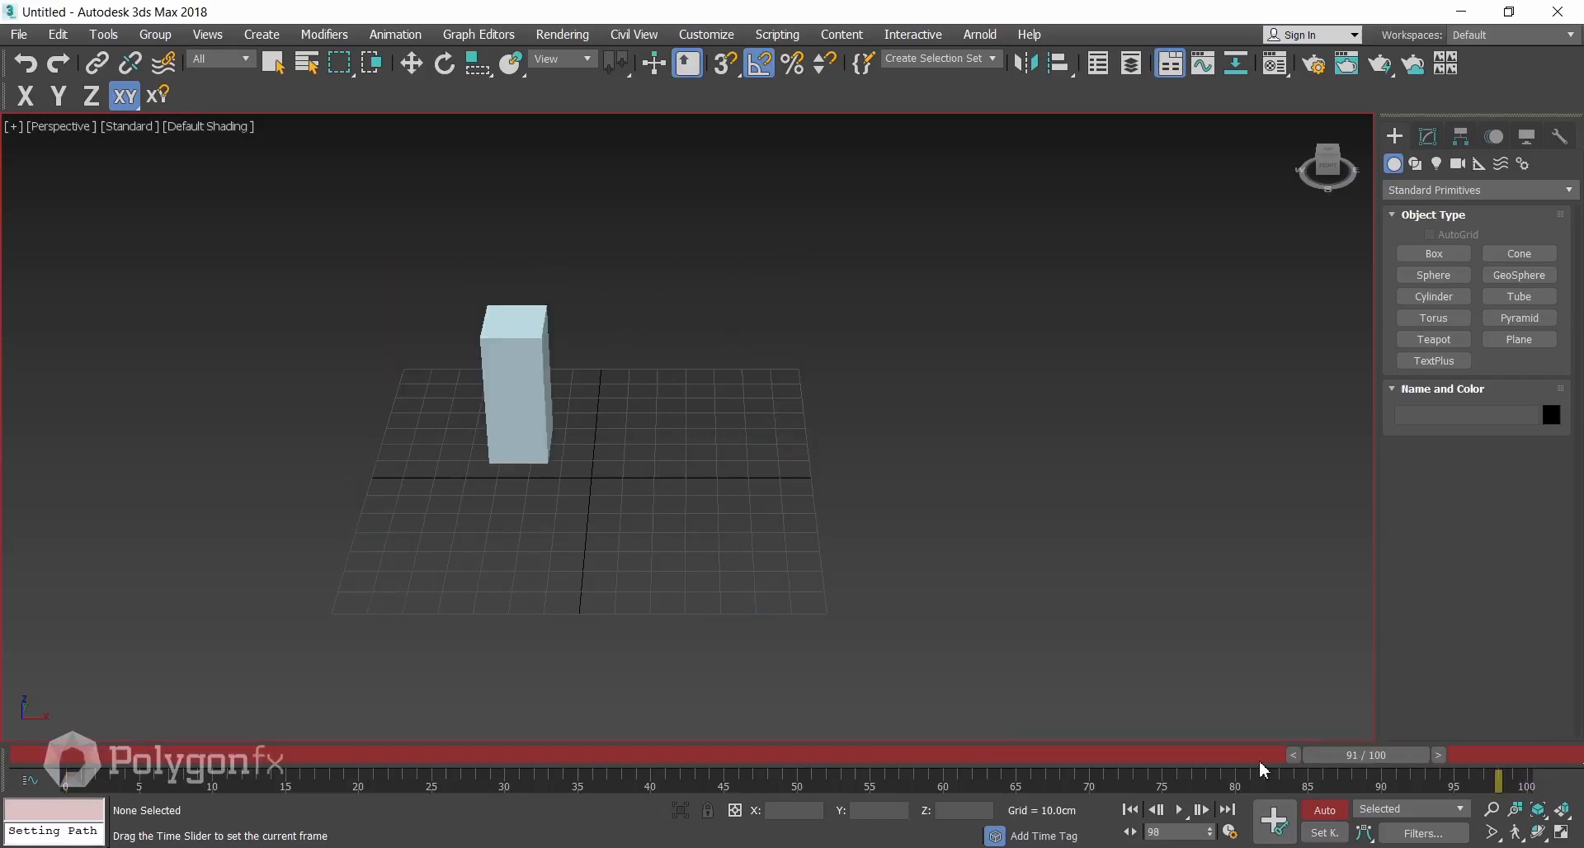
{"action": "key", "text": "Home"}
{"action": "key", "text": "w"}
{"action": "left_click", "coordinate": [410, 344]}
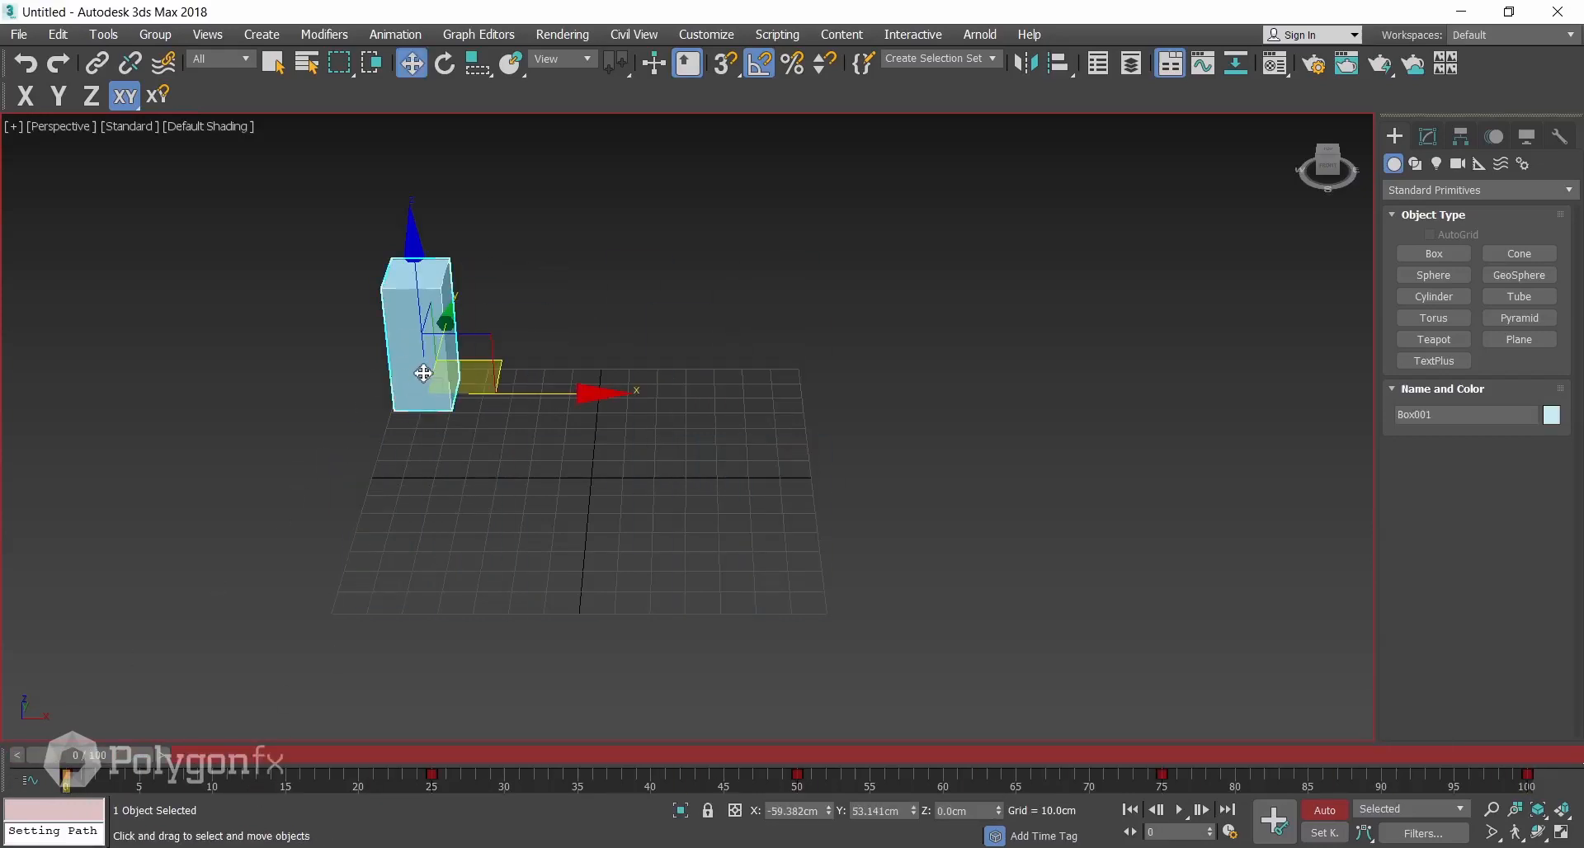
{"action": "key", "text": "e"}
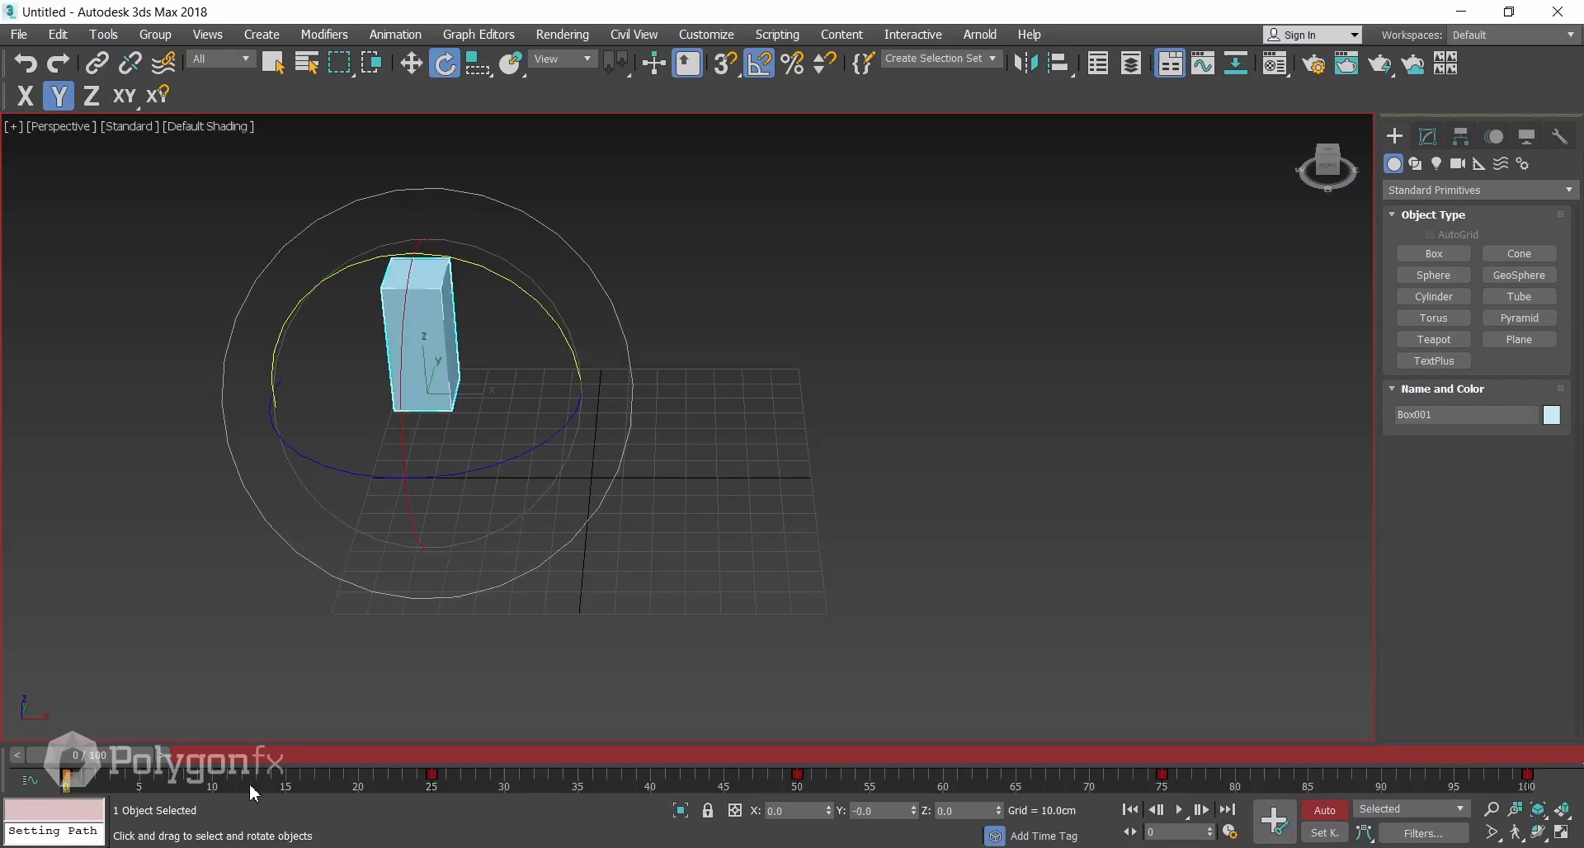
{"action": "left_click_drag", "start_coordinate": [97, 763], "coordinate": [442, 763]}
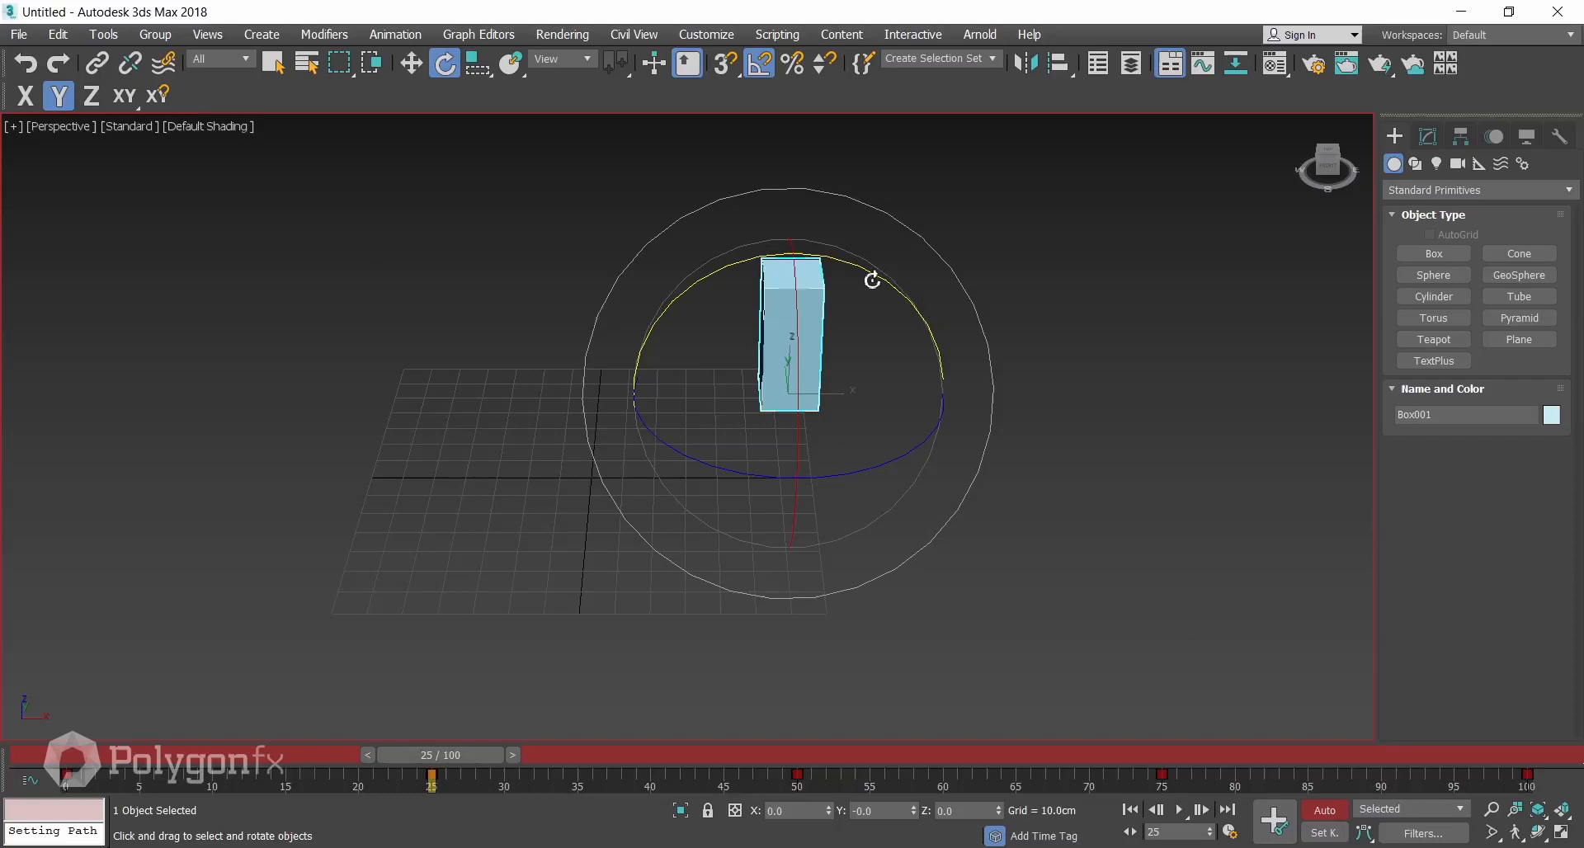
{"action": "left_click_drag", "start_coordinate": [872, 281], "coordinate": [1147, 410]}
Rotate the box about its Z axis at frame 50 and about its Y axis at frame 75.
{"action": "left_click_drag", "start_coordinate": [441, 770], "coordinate": [791, 755]}
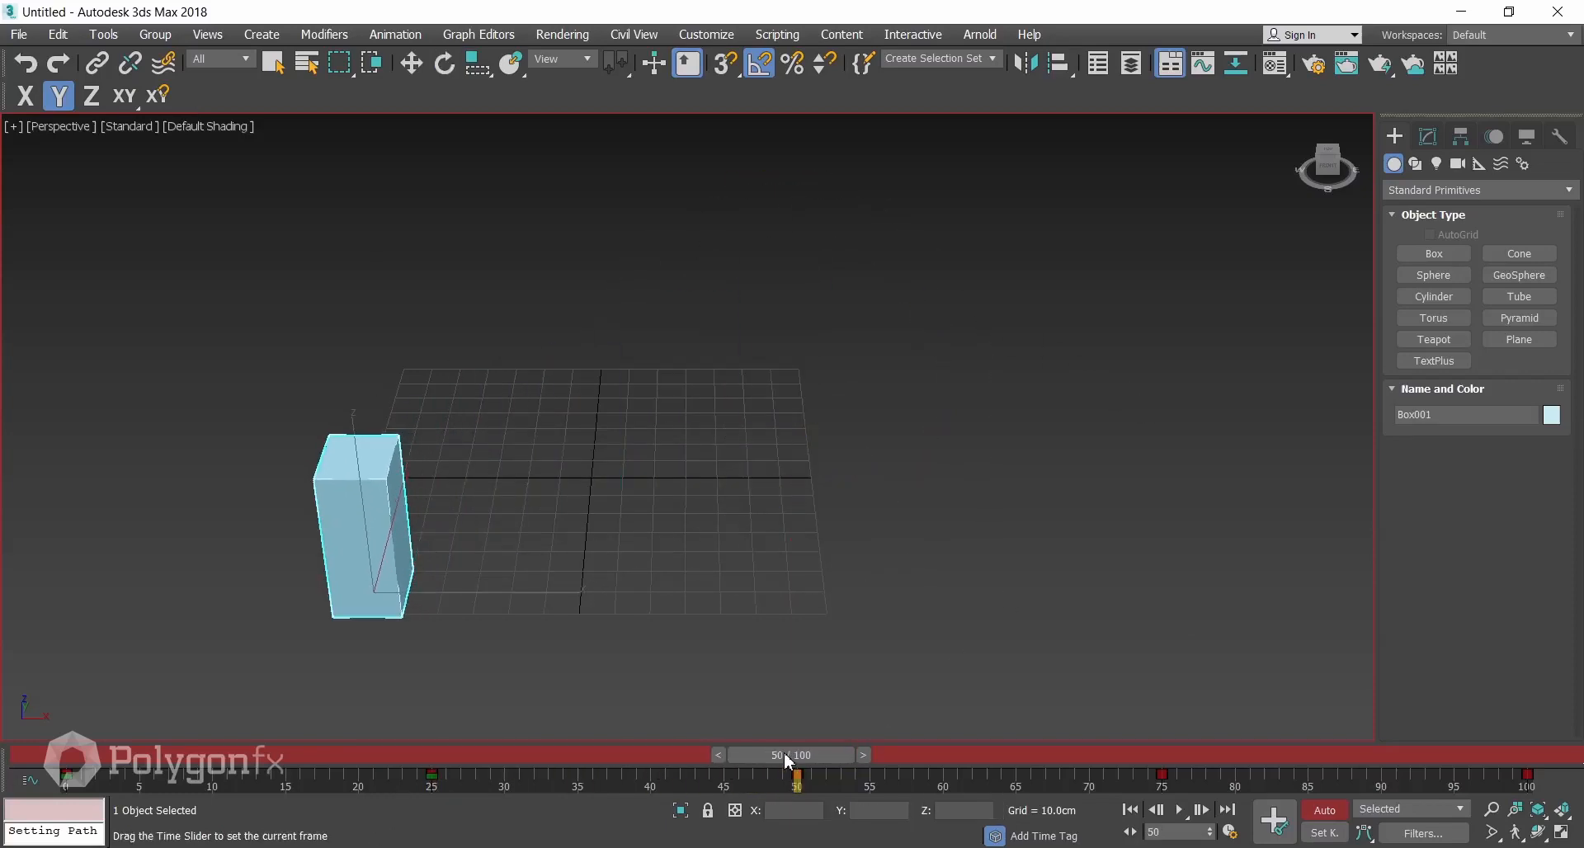
{"action": "left_click_drag", "start_coordinate": [454, 678], "coordinate": [736, 551]}
{"action": "left_click_drag", "start_coordinate": [824, 756], "coordinate": [1160, 753]}
{"action": "left_click_drag", "start_coordinate": [920, 548], "coordinate": [481, 530]}
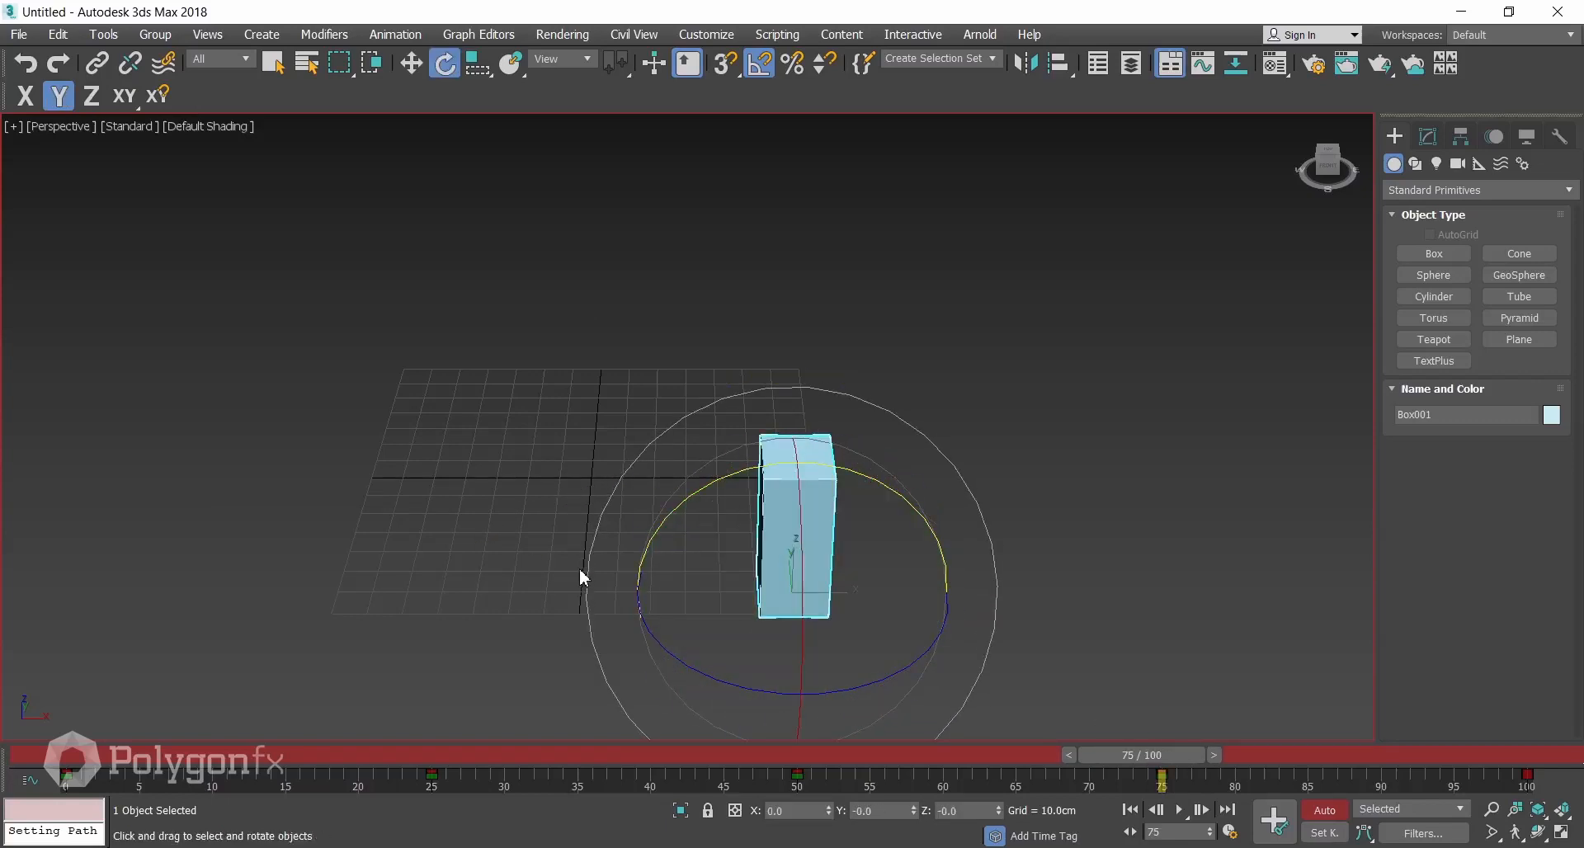
Rotate the box about its Z axis at frame 100, then play the animation from frame 0 and stop at frame 45.
{"action": "left_click_drag", "start_coordinate": [1172, 761], "coordinate": [1513, 755]}
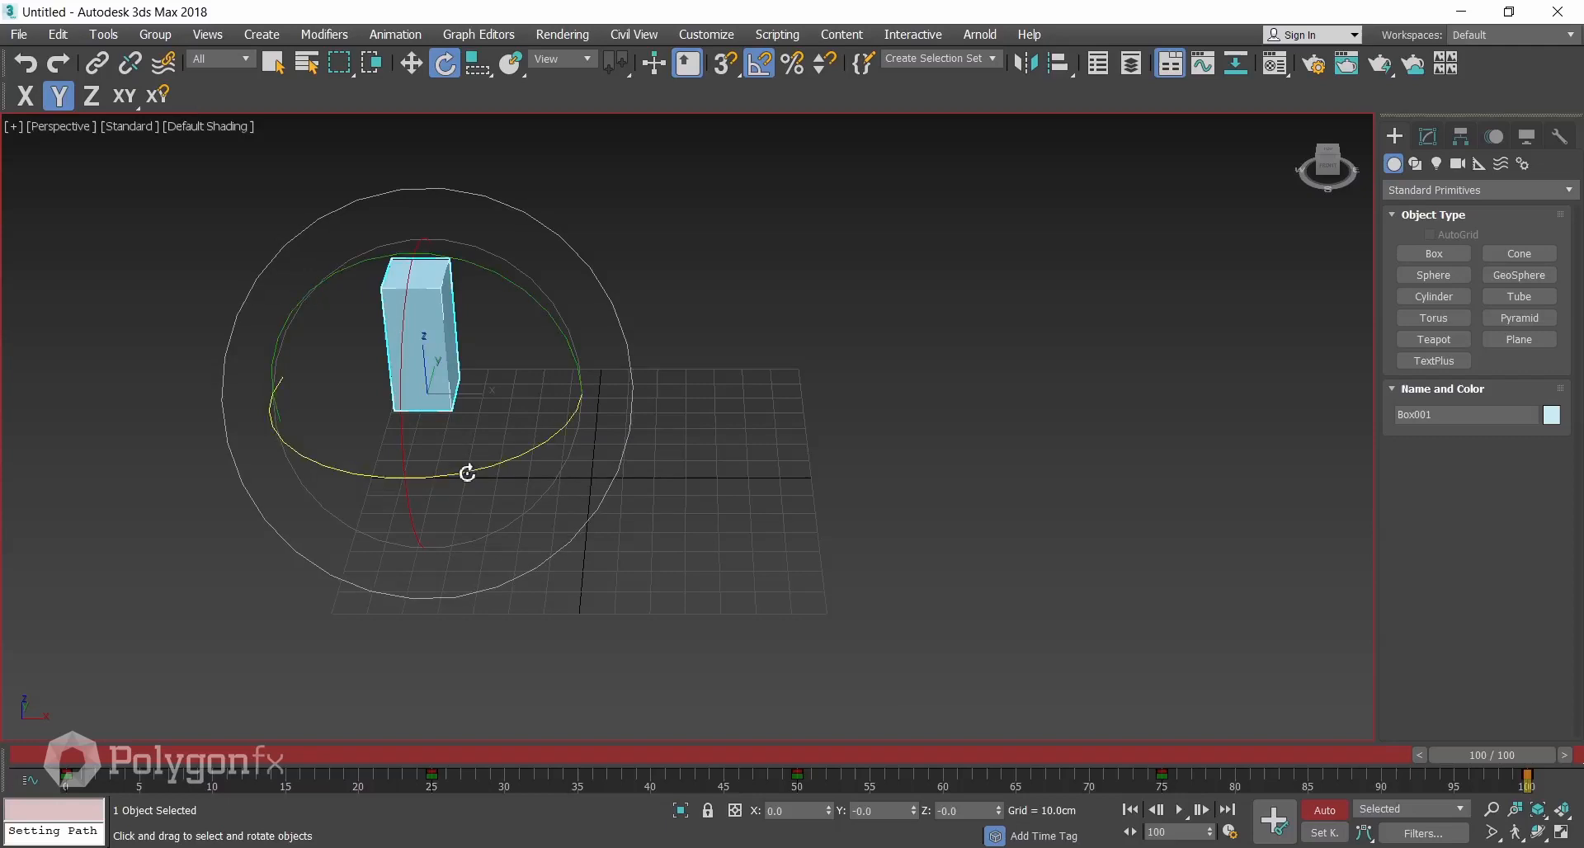
{"action": "left_click_drag", "start_coordinate": [470, 470], "coordinate": [753, 399]}
{"action": "left_click_drag", "start_coordinate": [917, 754], "coordinate": [2, 765]}
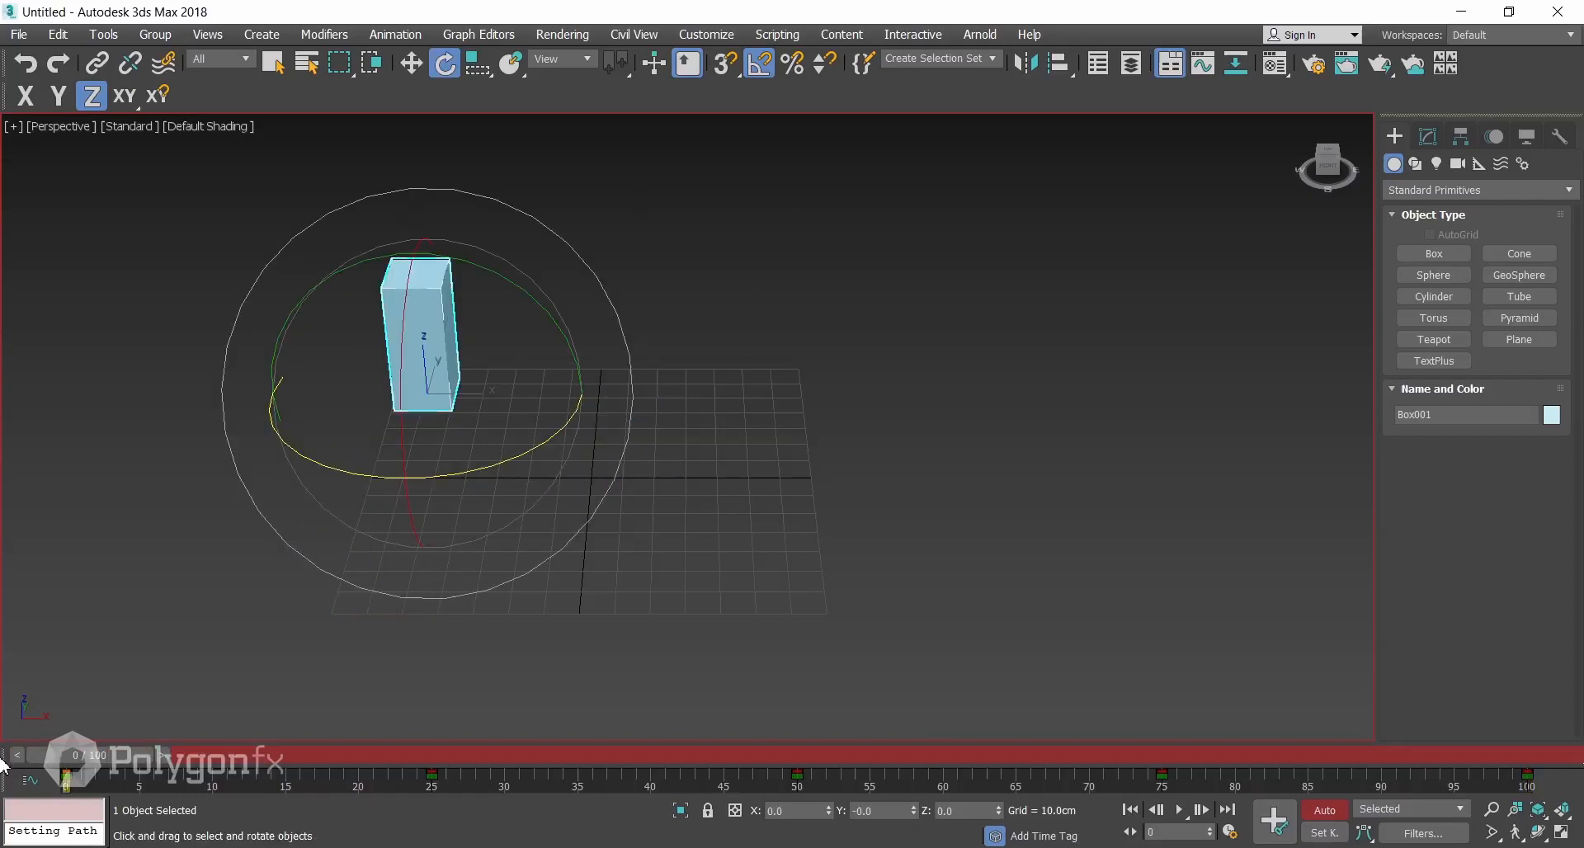
{"action": "key", "text": "slash"}
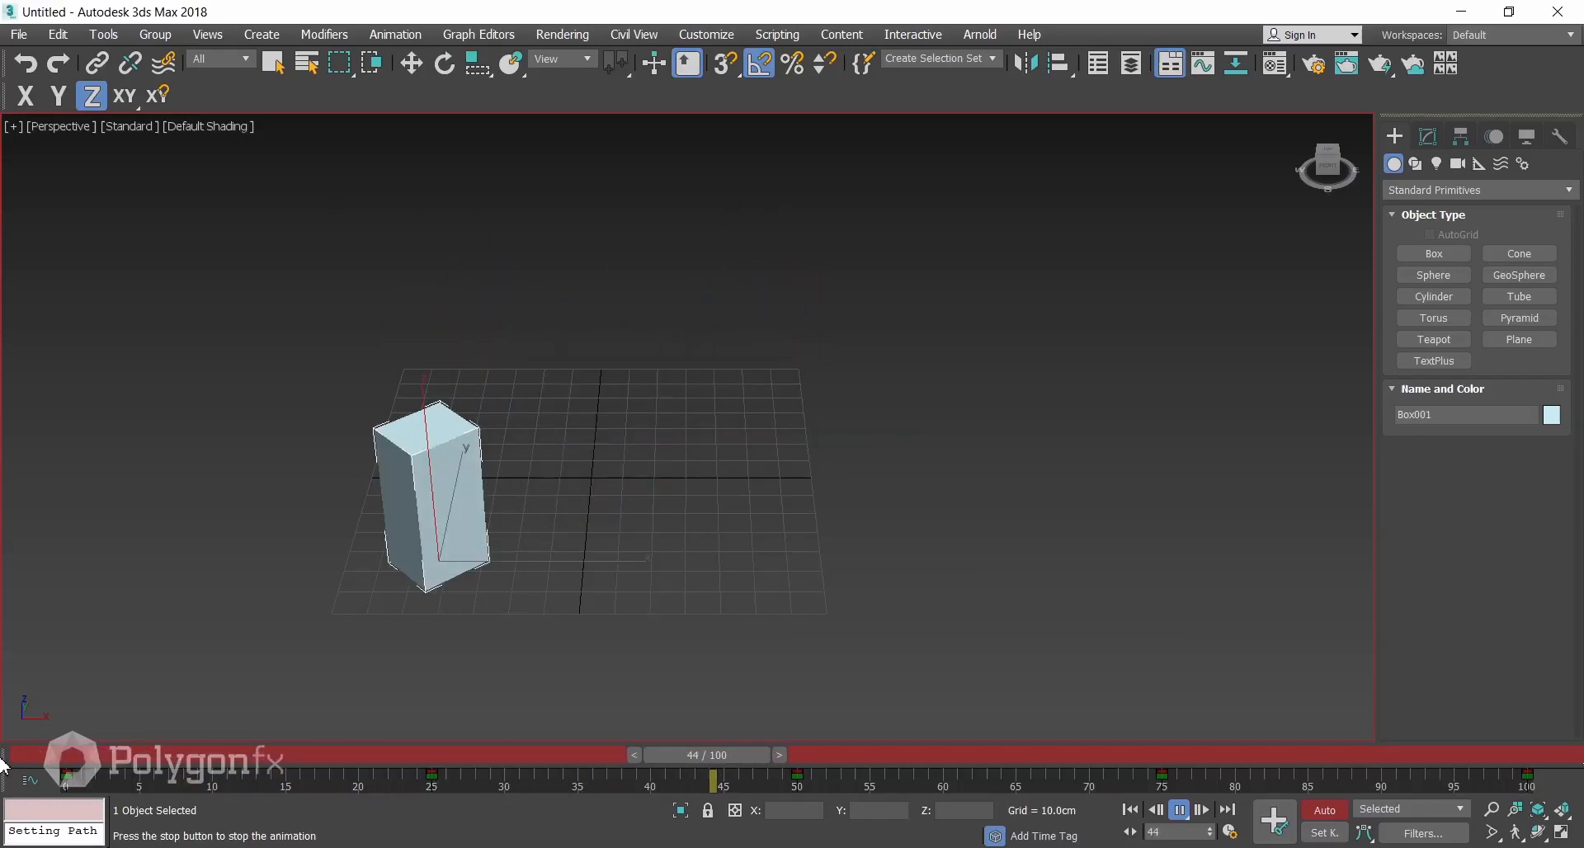
{"action": "left_click", "coordinate": [733, 758]}
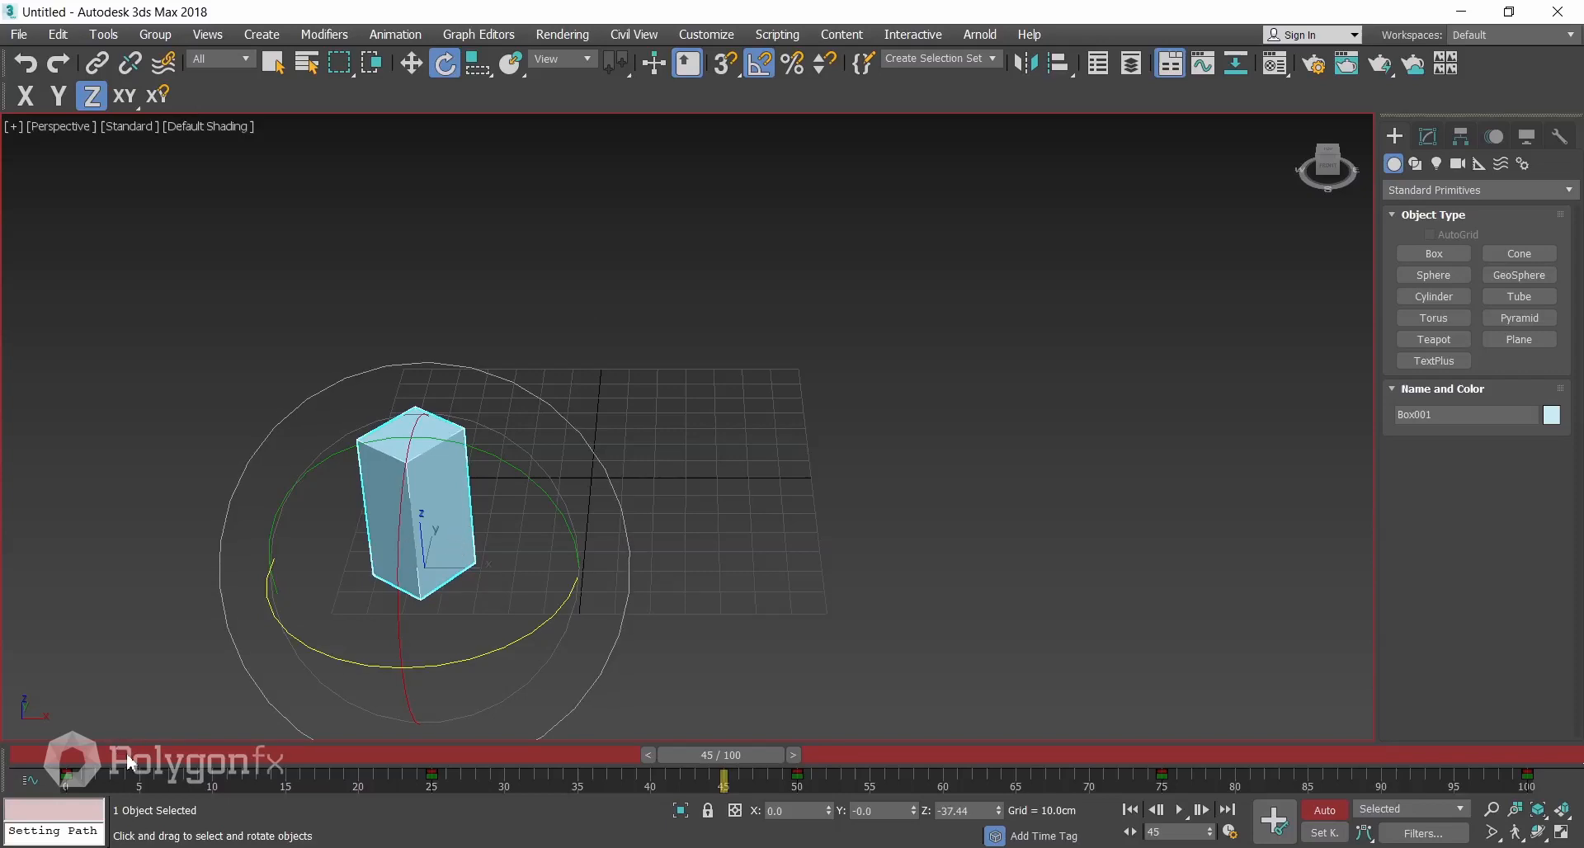
From frame 0, stretch the box upward along Z at frame 25 with Select and Squash.
{"action": "left_click", "coordinate": [33, 753]}
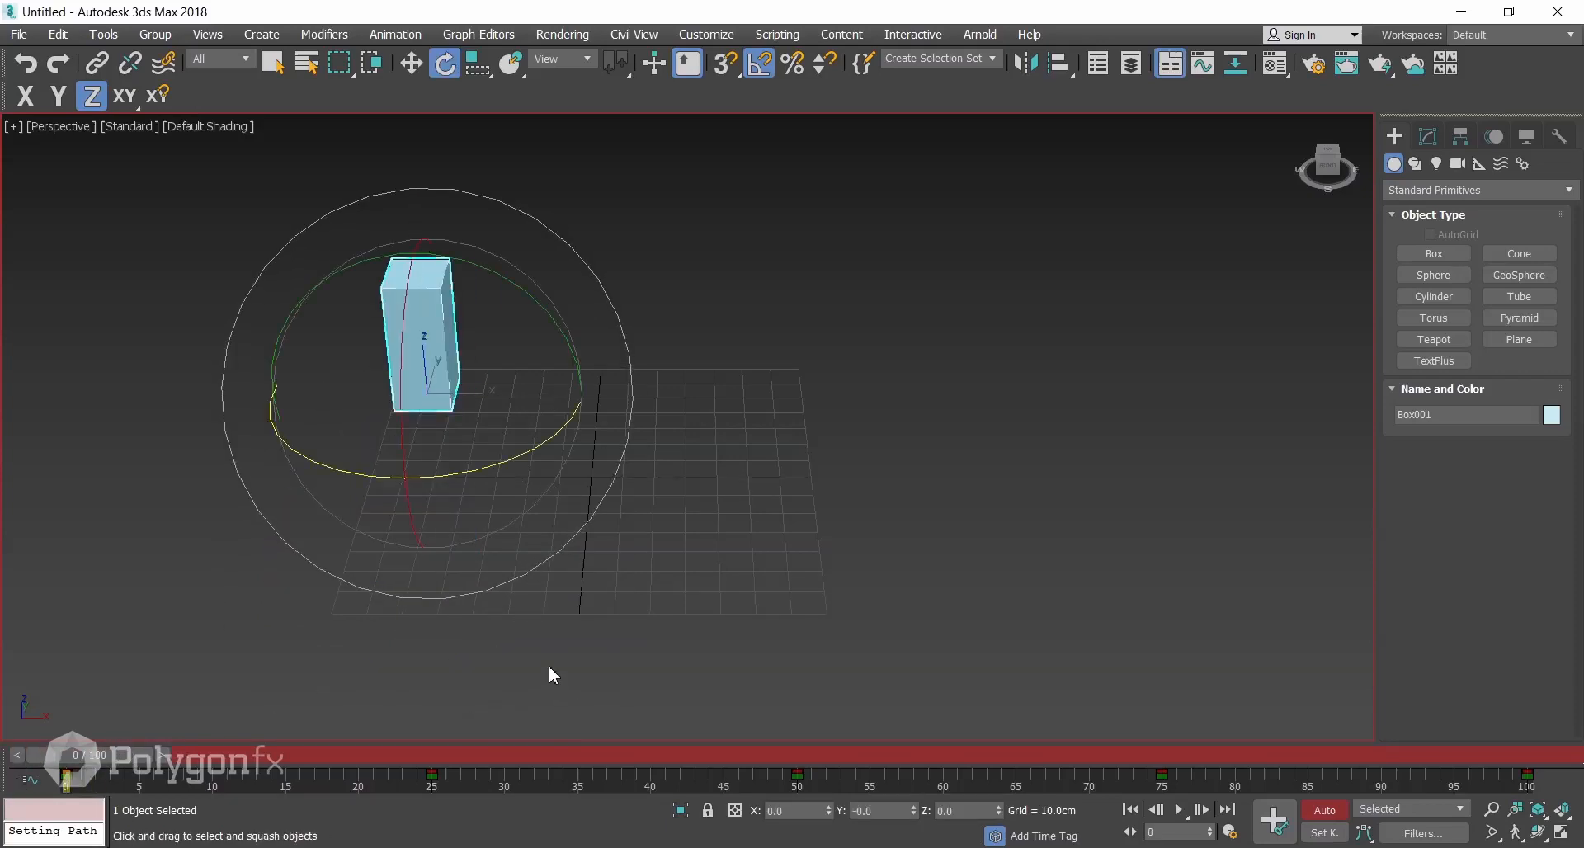
{"action": "key", "text": "r"}
{"action": "left_click_drag", "start_coordinate": [93, 765], "coordinate": [446, 765]}
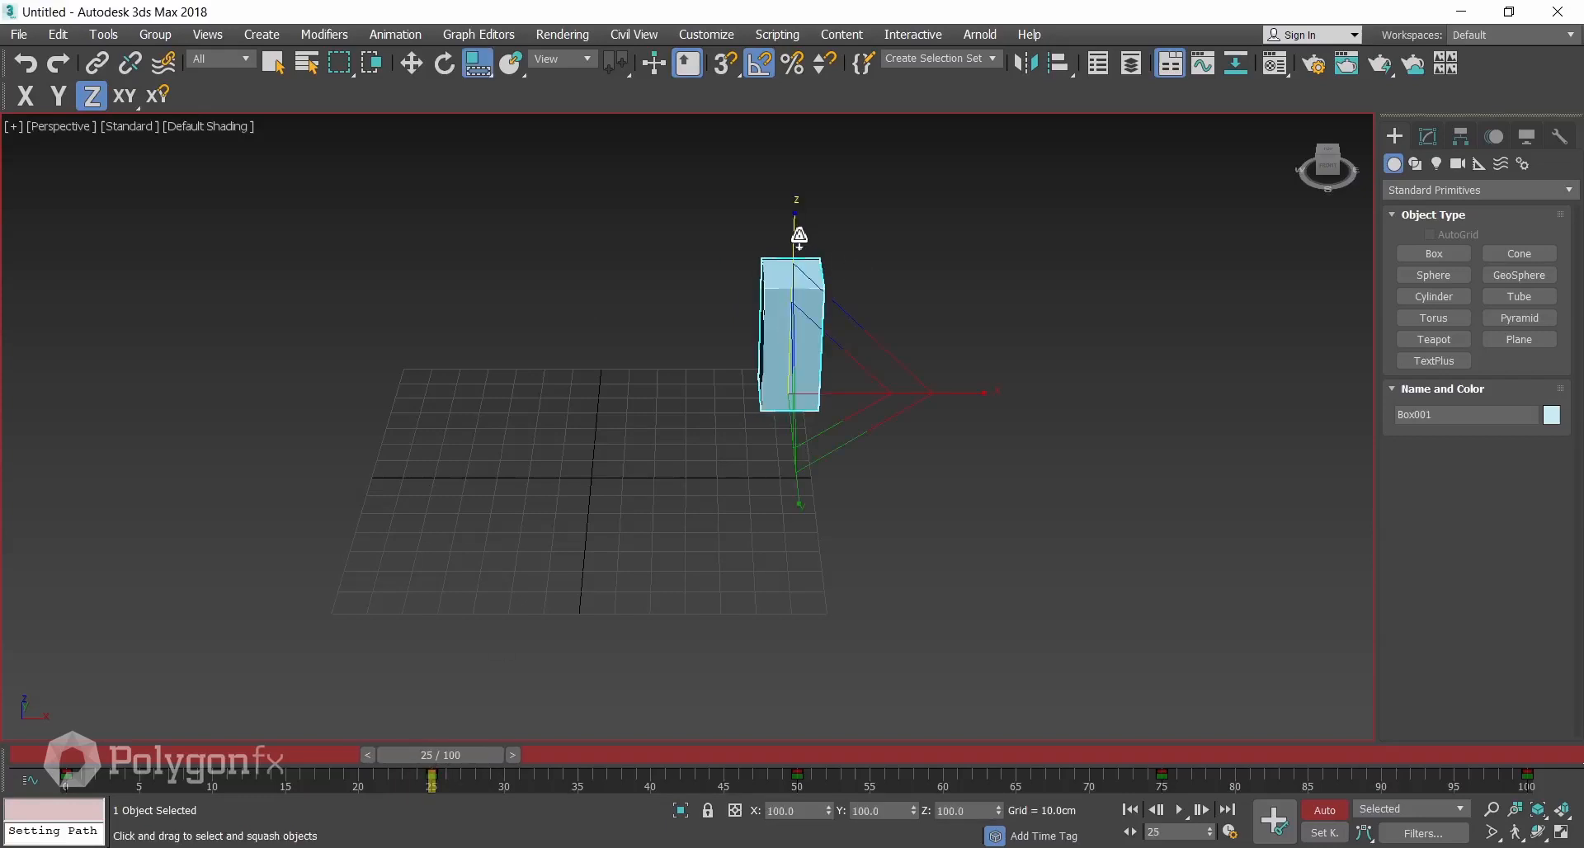
{"action": "left_click_drag", "start_coordinate": [800, 240], "coordinate": [795, 119]}
Squash the box along Z at frame 50 and stretch it to about 207% in Z at frame 75.
{"action": "left_click_drag", "start_coordinate": [467, 763], "coordinate": [824, 752]}
{"action": "left_click_drag", "start_coordinate": [348, 497], "coordinate": [416, 619]}
{"action": "left_click_drag", "start_coordinate": [852, 763], "coordinate": [1200, 754]}
{"action": "left_click_drag", "start_coordinate": [806, 486], "coordinate": [786, 288]}
Copy the box's frame 0 scale key to frame 100, play back the combined animation, and return to frame 0.
{"action": "left_click_drag", "start_coordinate": [1153, 755], "coordinate": [1493, 755]}
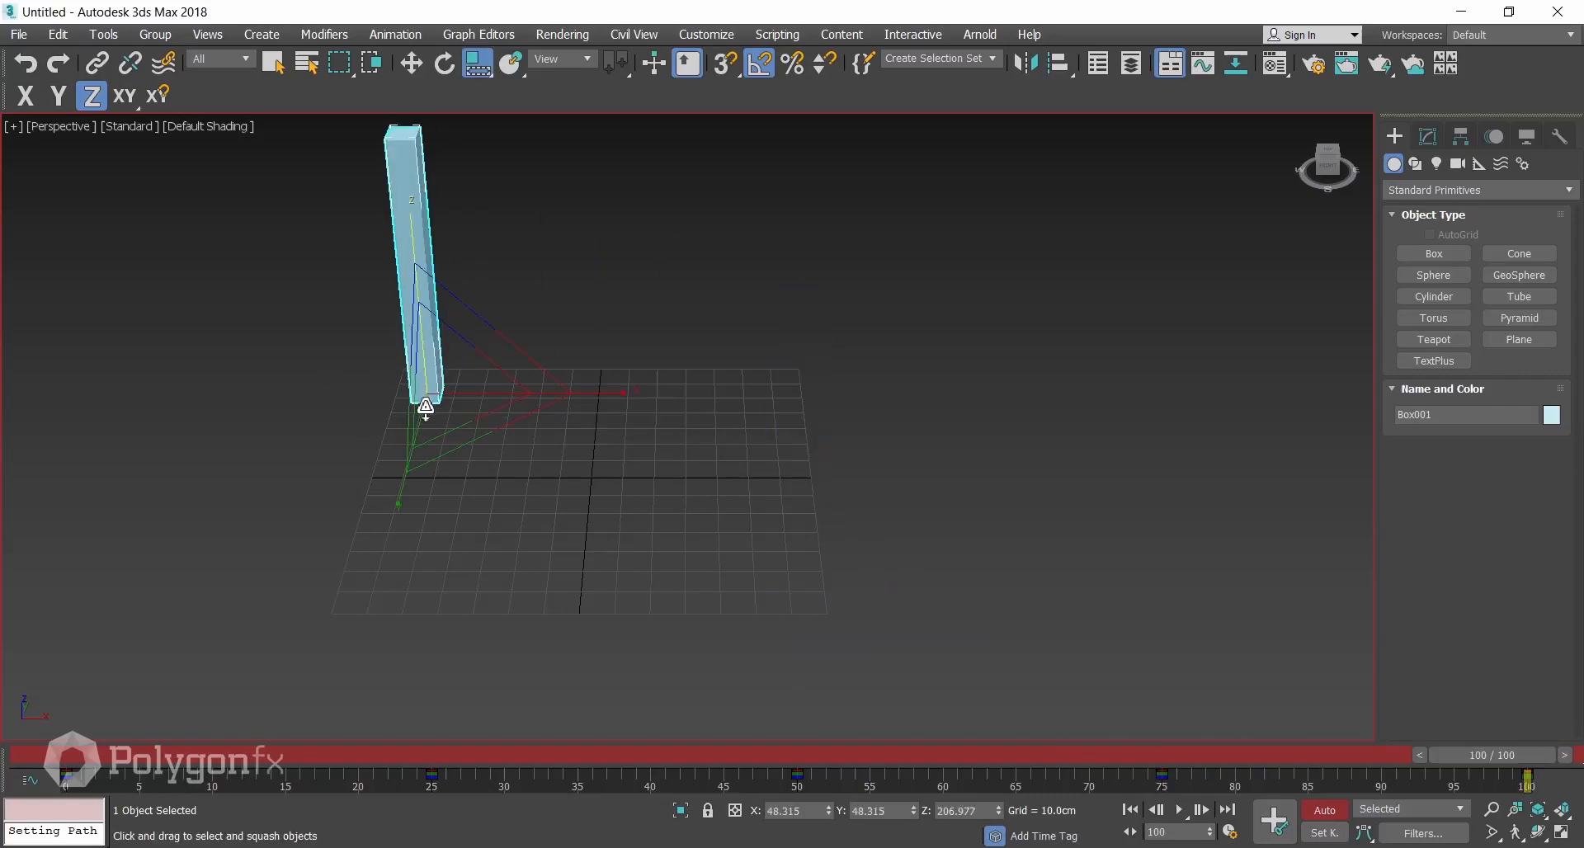
{"action": "left_click_drag", "start_coordinate": [66, 776], "coordinate": [17, 758], "text": "shift"}
{"action": "key", "text": "/"}
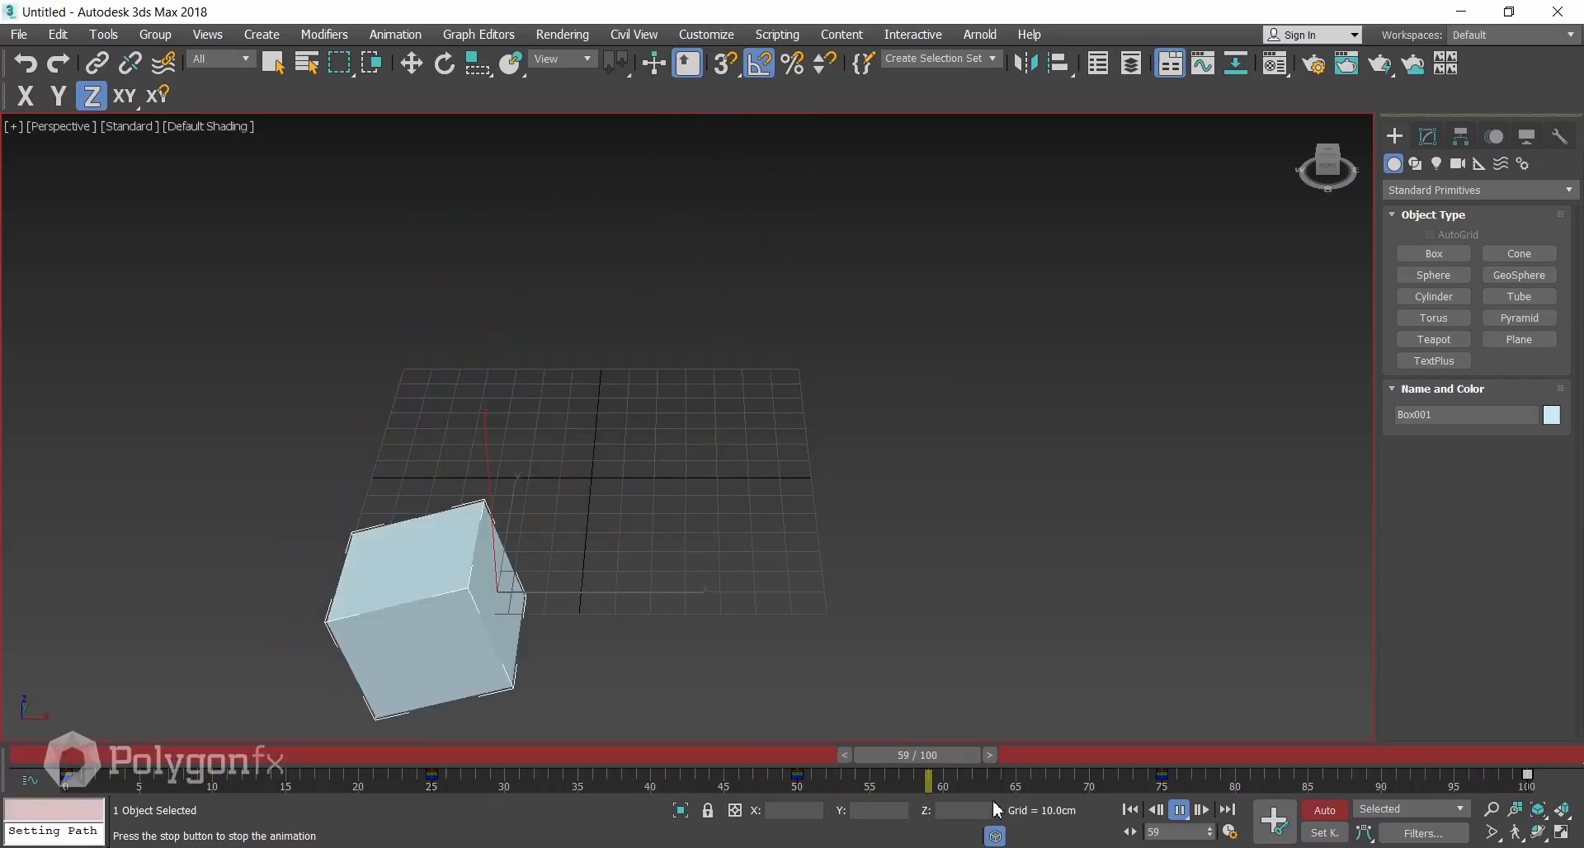
{"action": "left_click_drag", "start_coordinate": [840, 757], "coordinate": [360, 752]}
{"action": "left_click", "coordinate": [67, 776]}
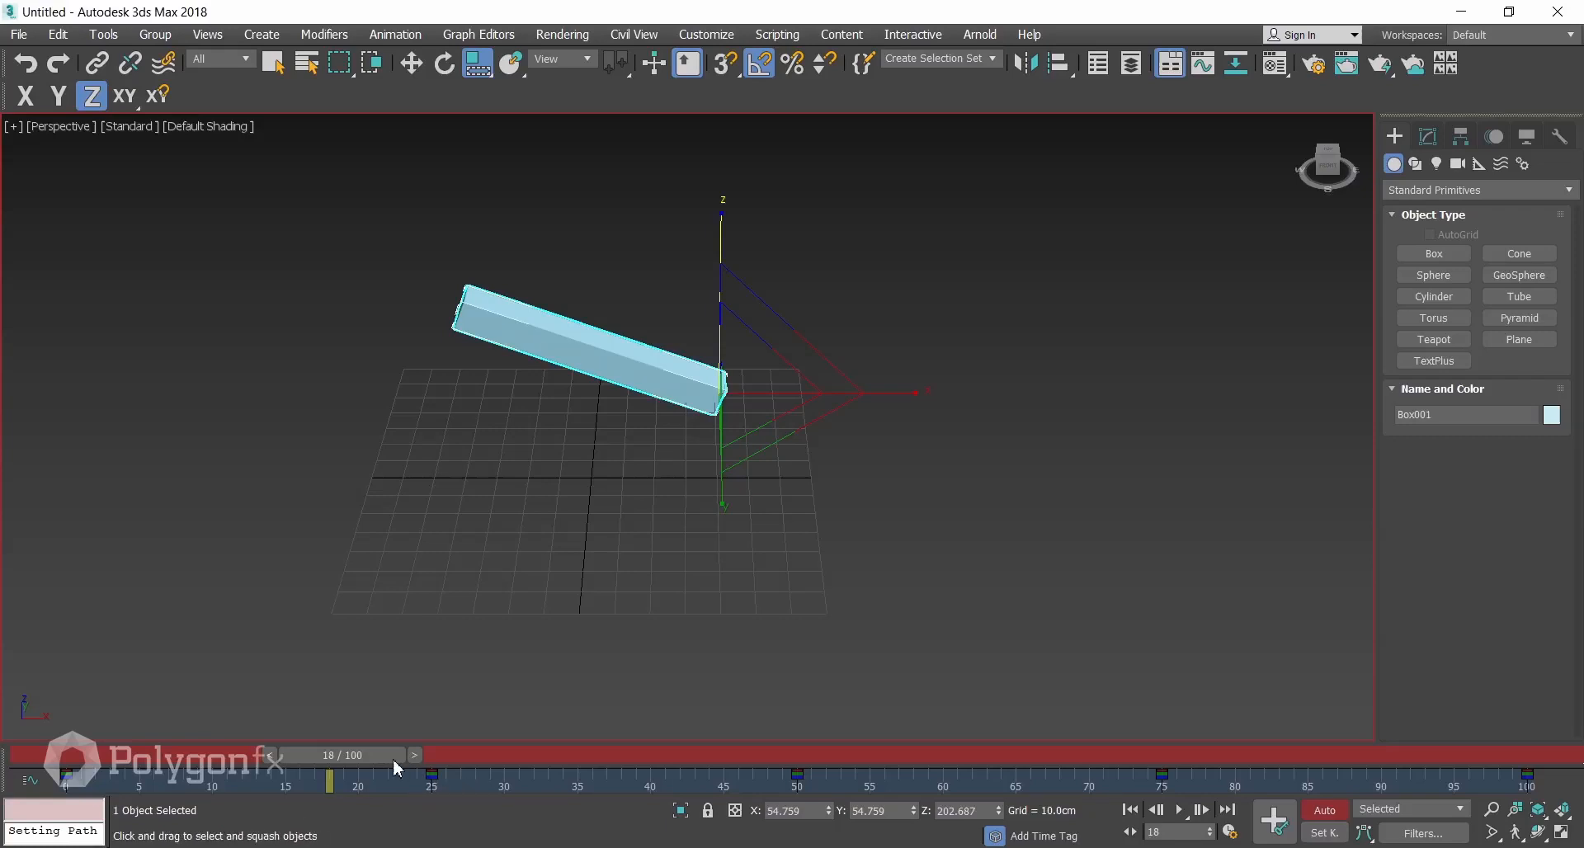
{"action": "left_click_drag", "start_coordinate": [389, 757], "coordinate": [69, 760]}
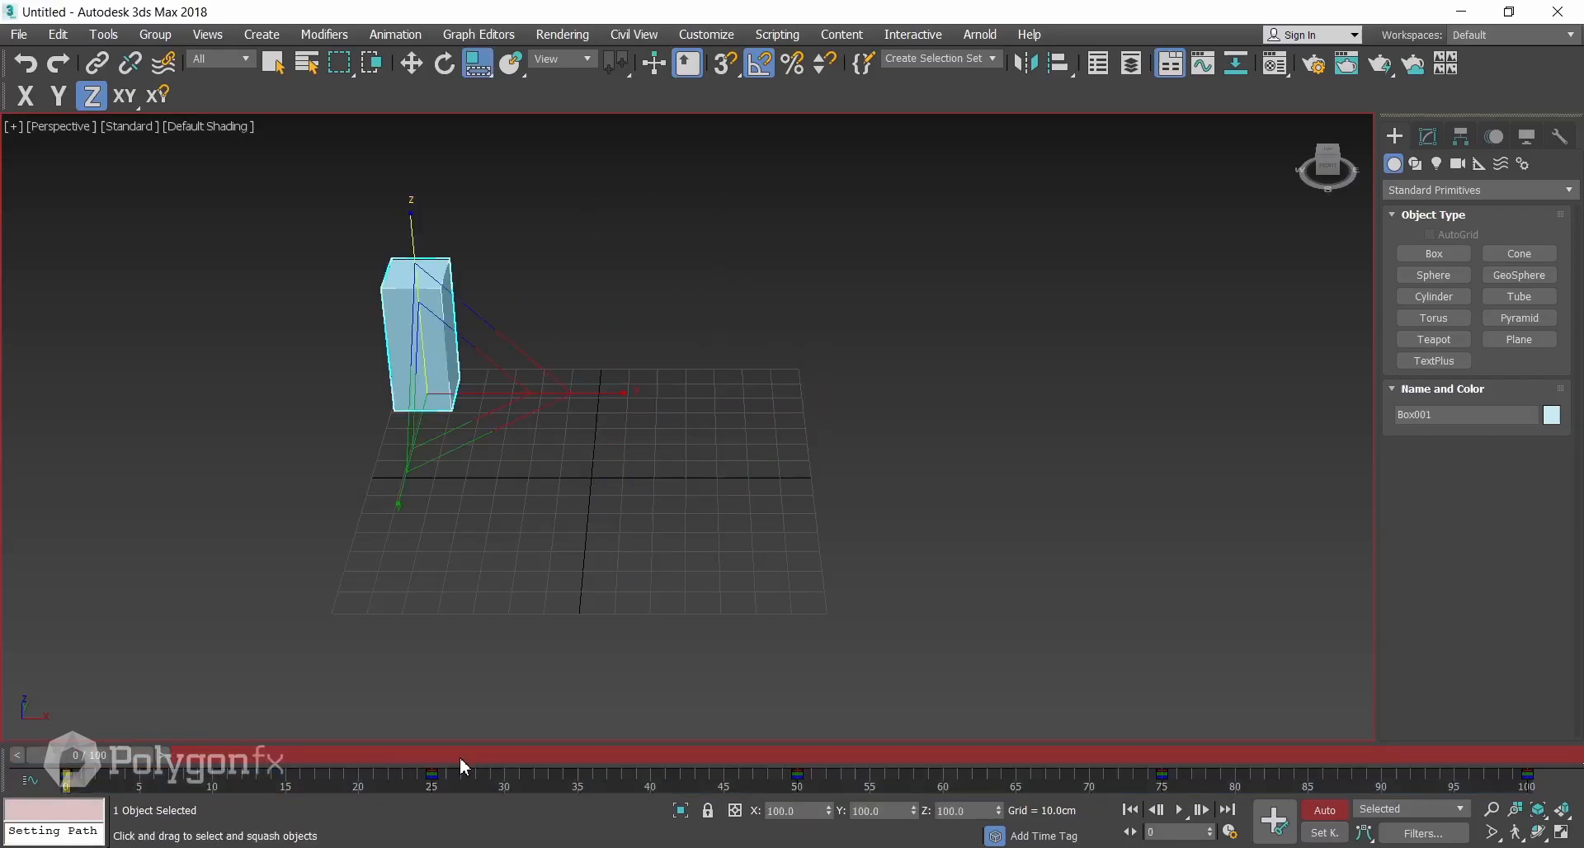
Filter the track bar to Current Transform and inspect the box's move and rotation keys up to frame 100.
{"action": "right_click", "coordinate": [596, 781]}
{"action": "mouse_move", "coordinate": [662, 720]}
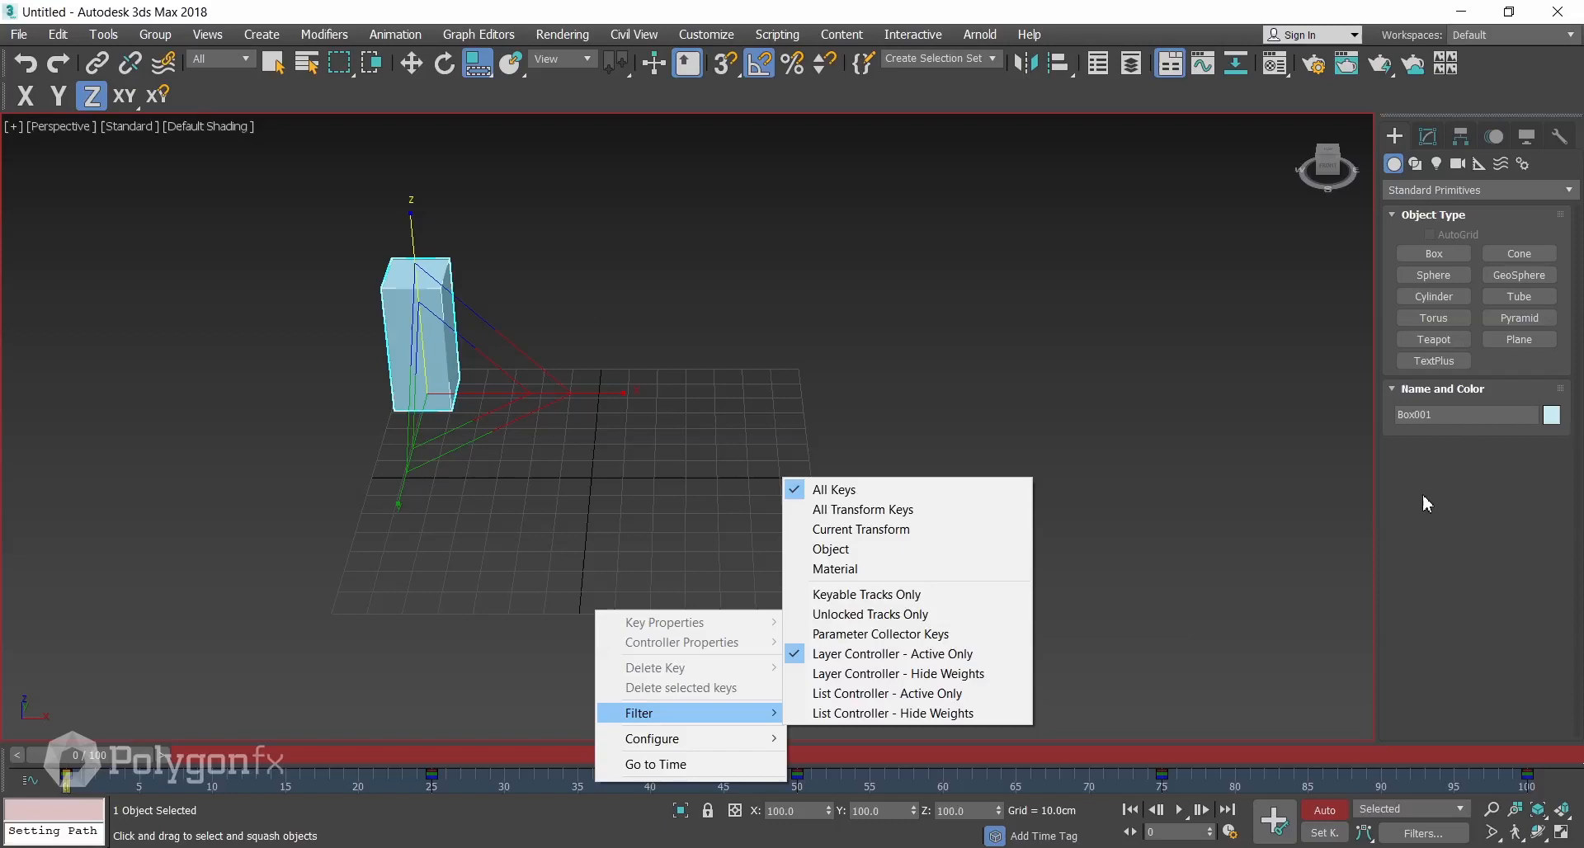
{"action": "left_click", "coordinate": [850, 532]}
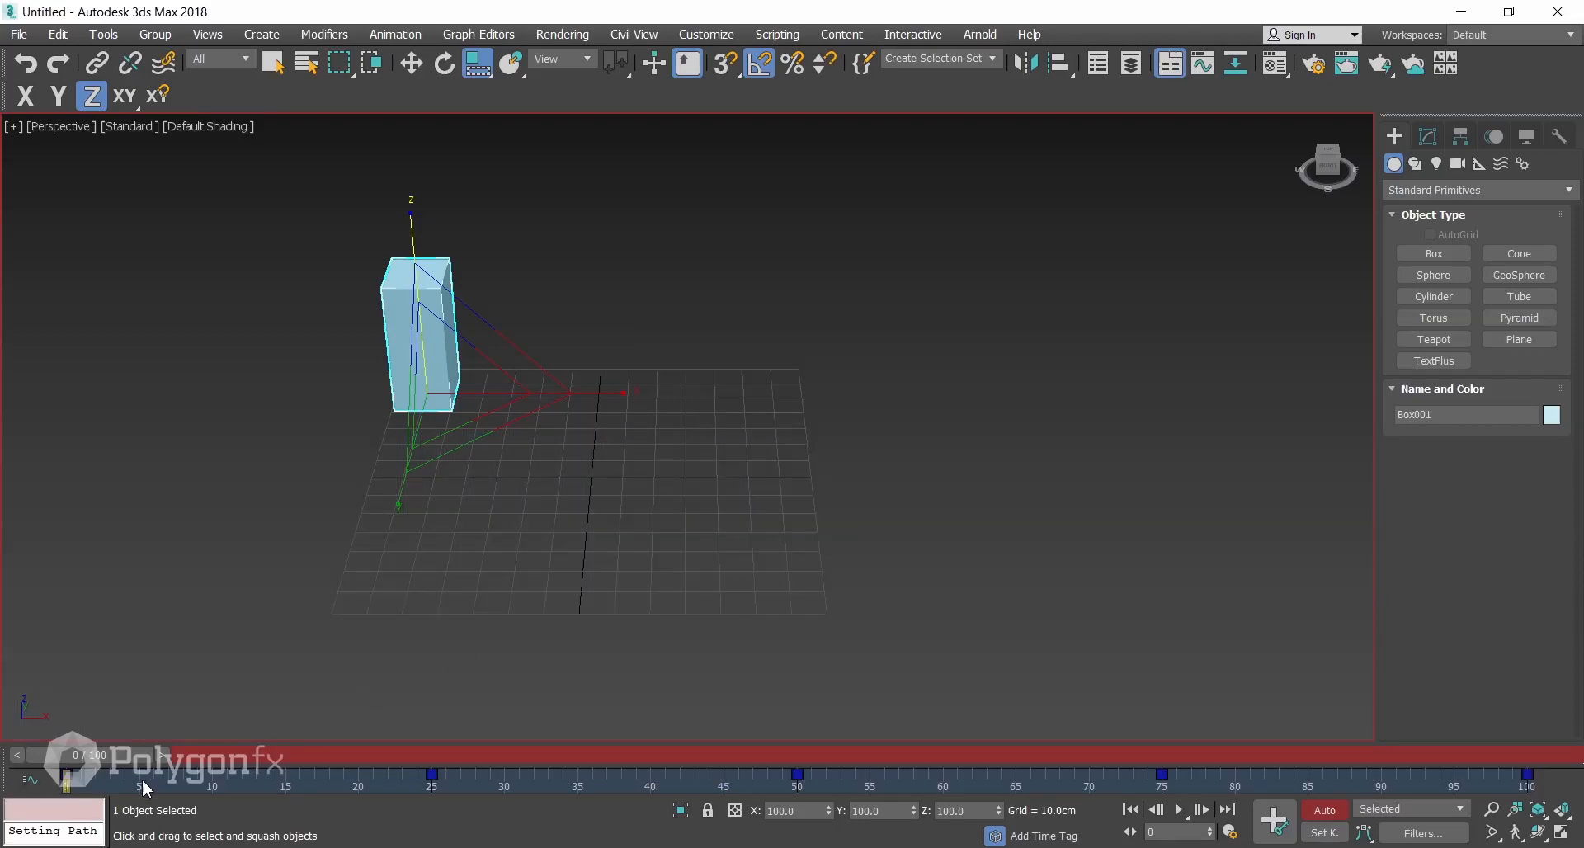
{"action": "key", "text": "w"}
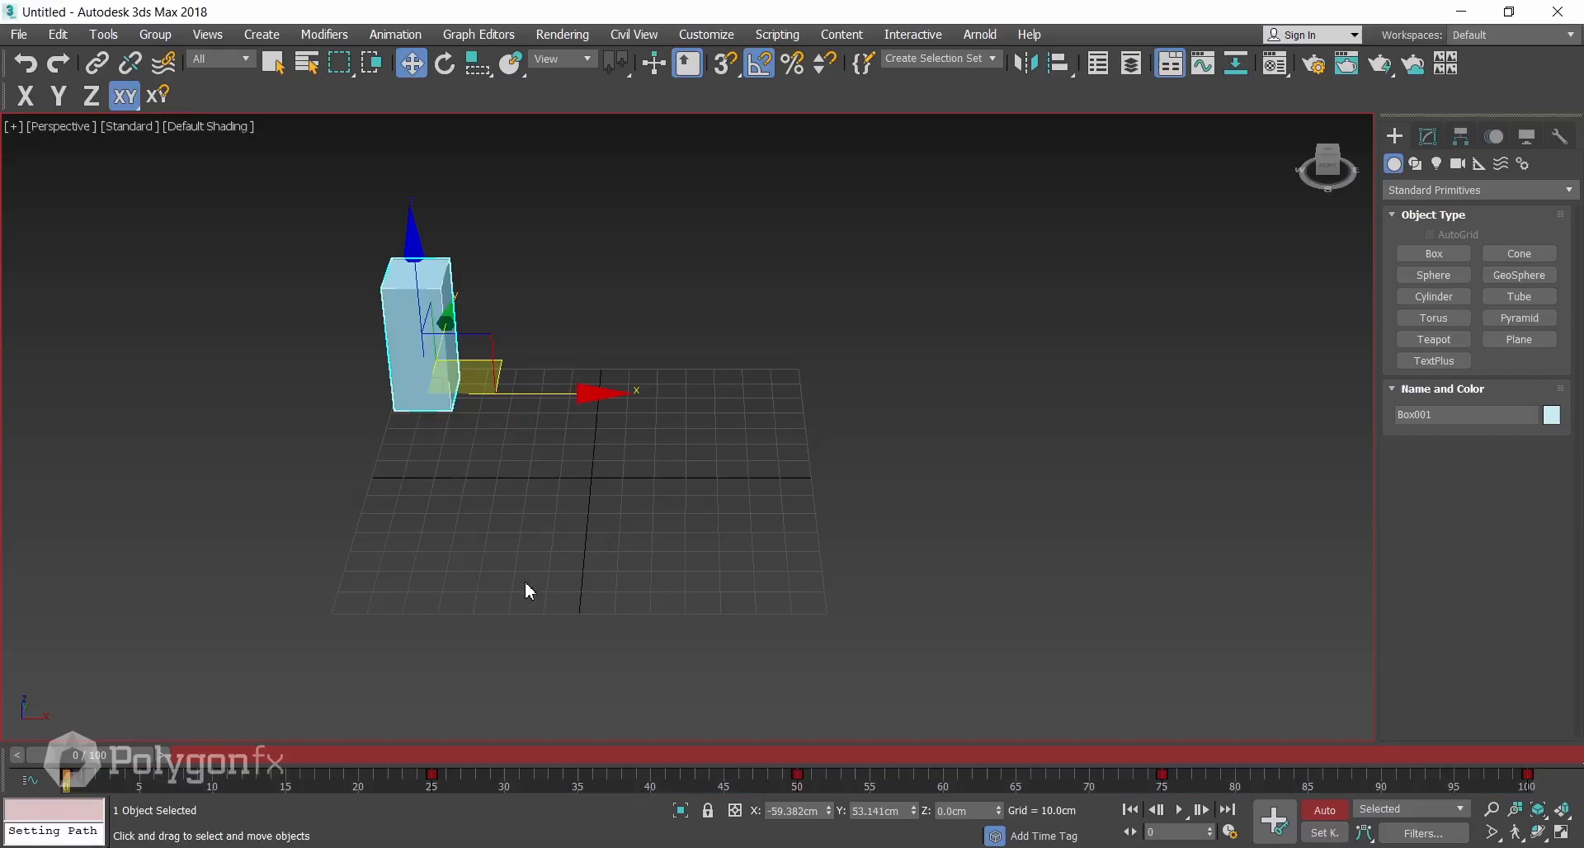
{"action": "key", "text": "e"}
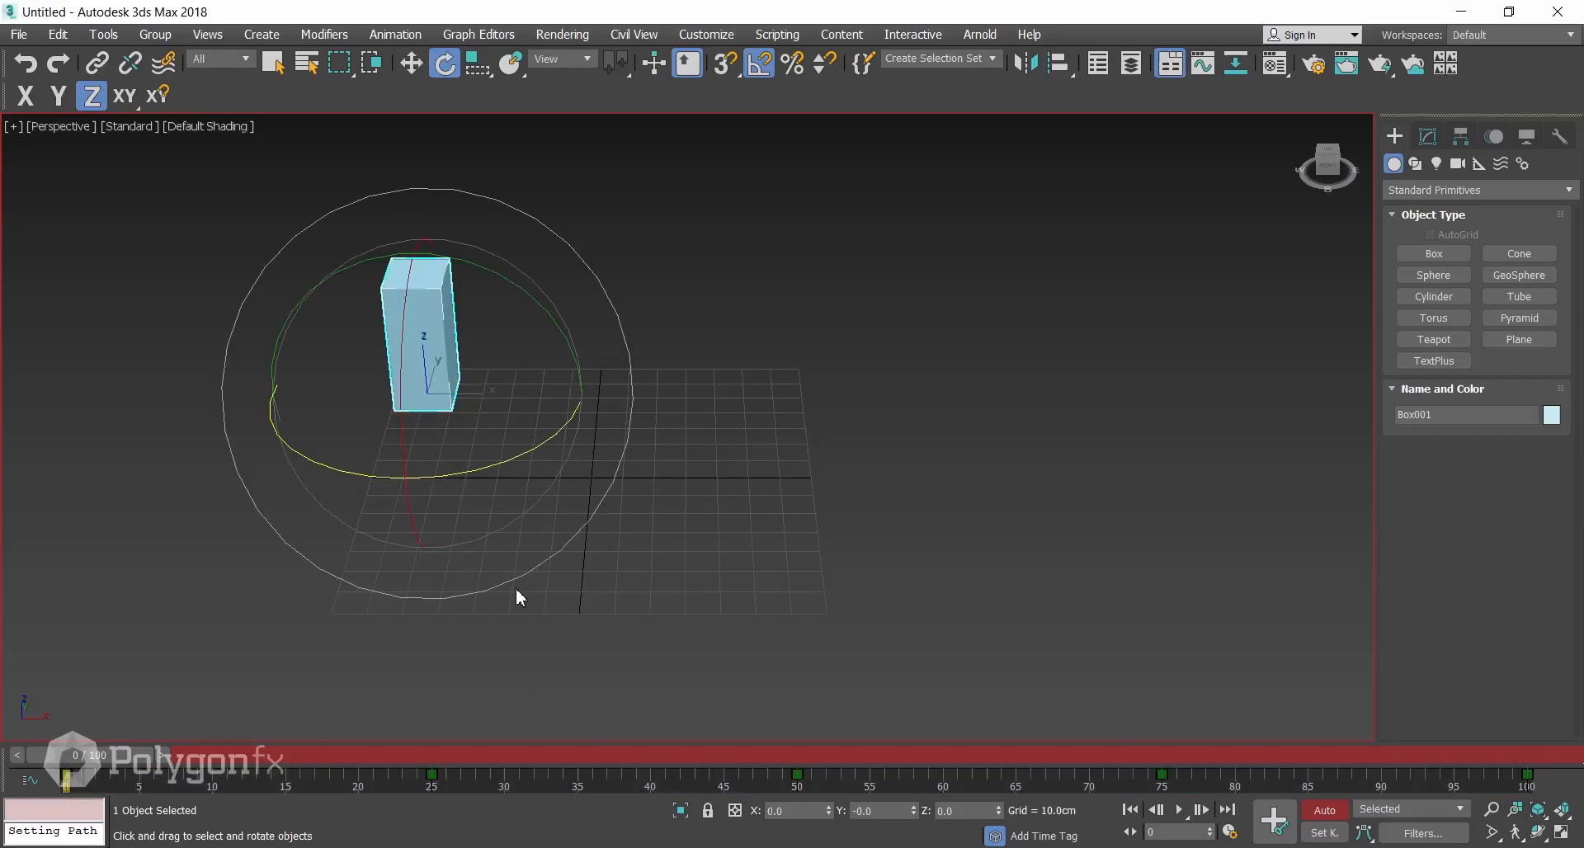
{"action": "left_click_drag", "start_coordinate": [131, 754], "coordinate": [1571, 772]}
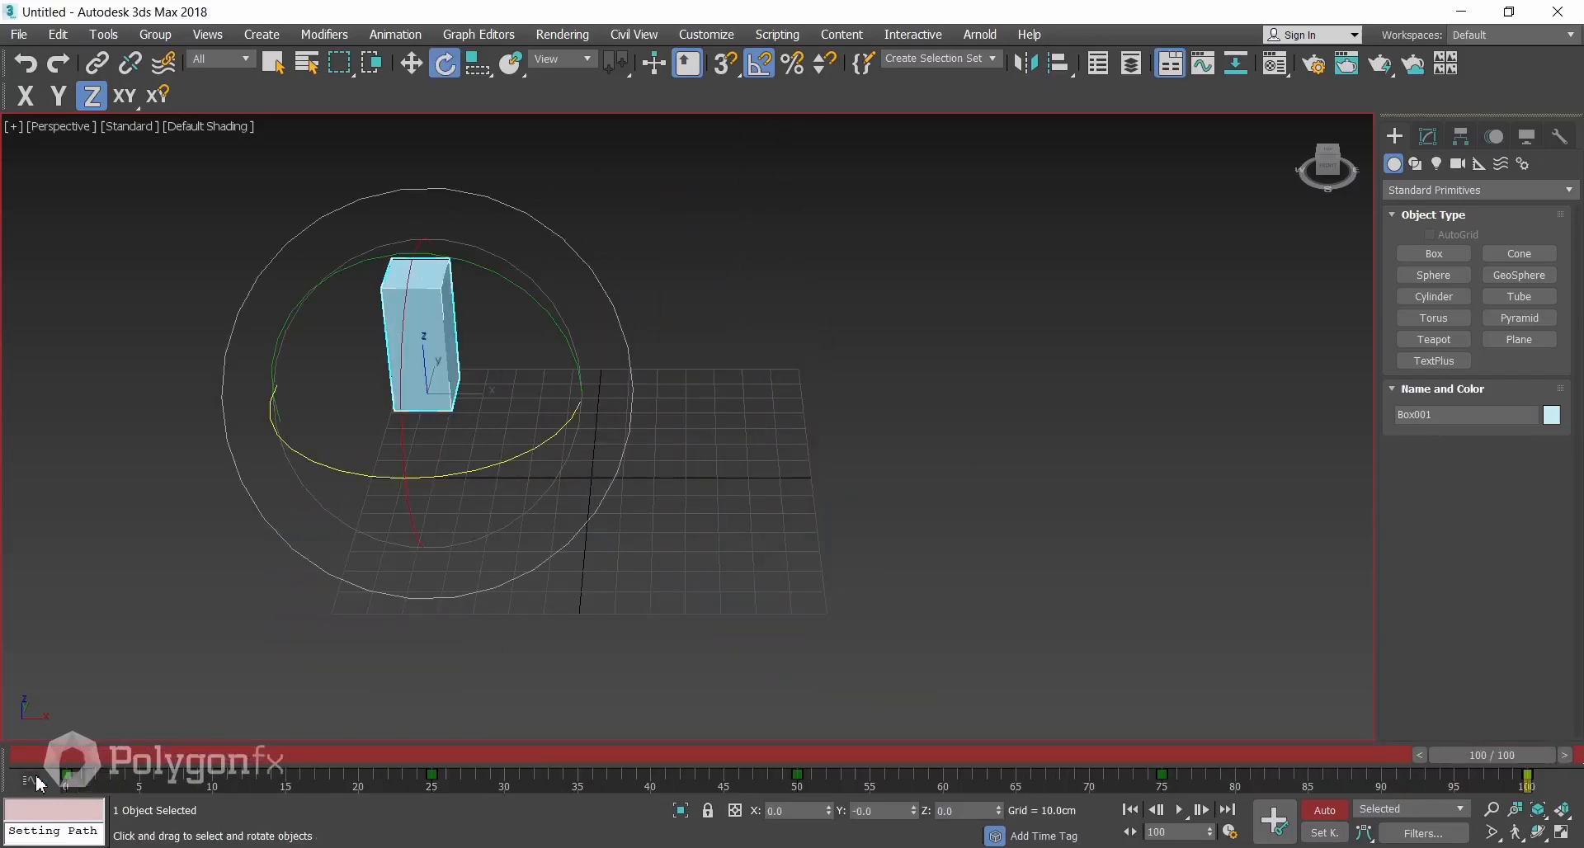
Shift the box's rotation key from frame 0 to about frame 6 and set the track bar filter to All Keys.
{"action": "left_click_drag", "start_coordinate": [66, 775], "coordinate": [154, 777]}
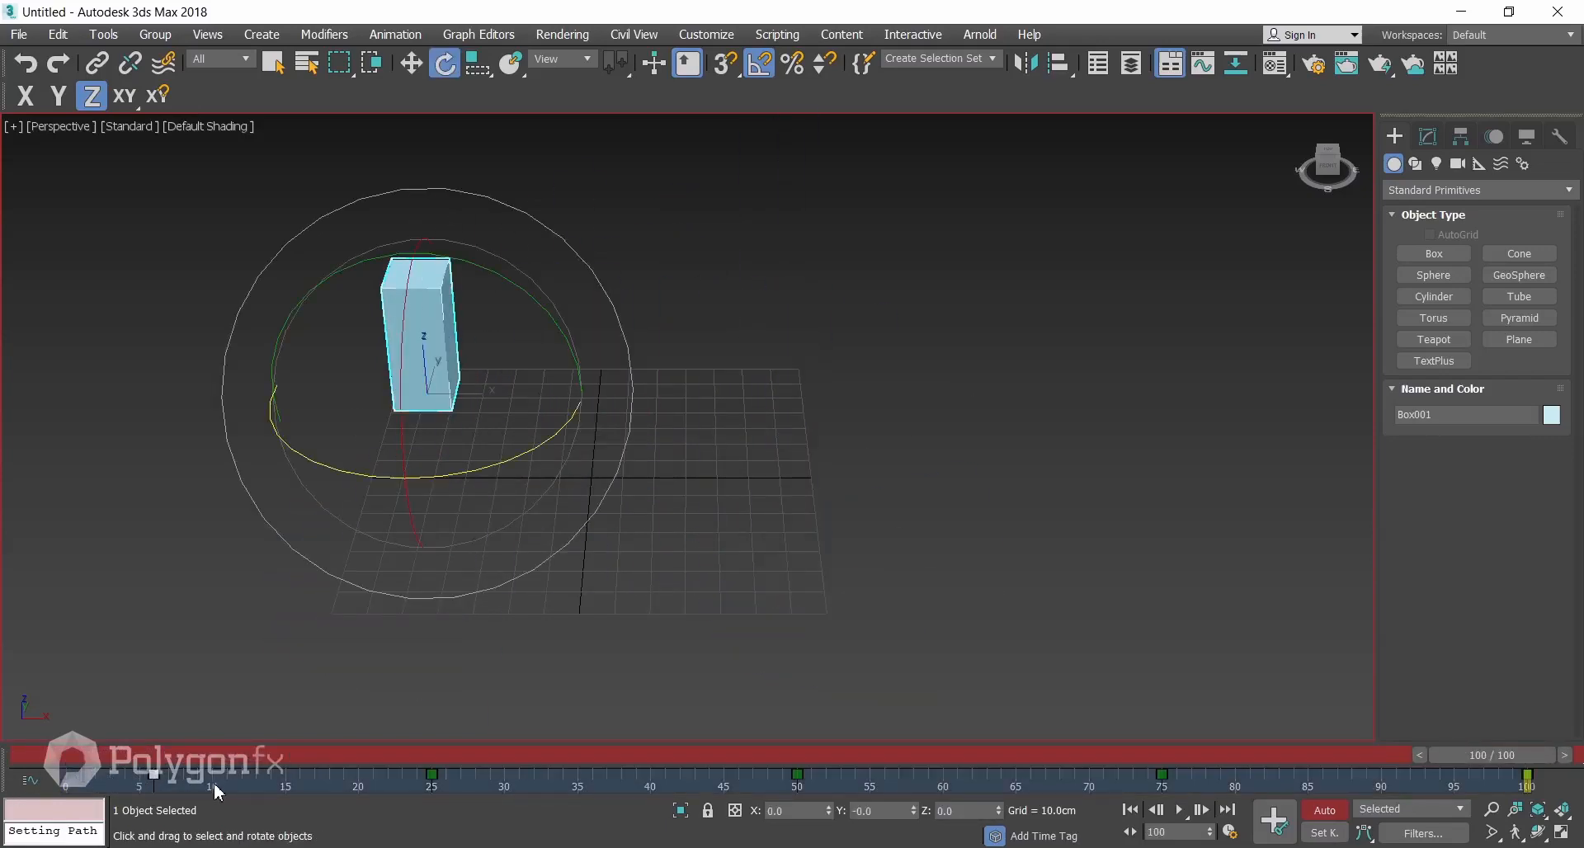
{"action": "right_click", "coordinate": [218, 792]}
{"action": "mouse_move", "coordinate": [356, 715]}
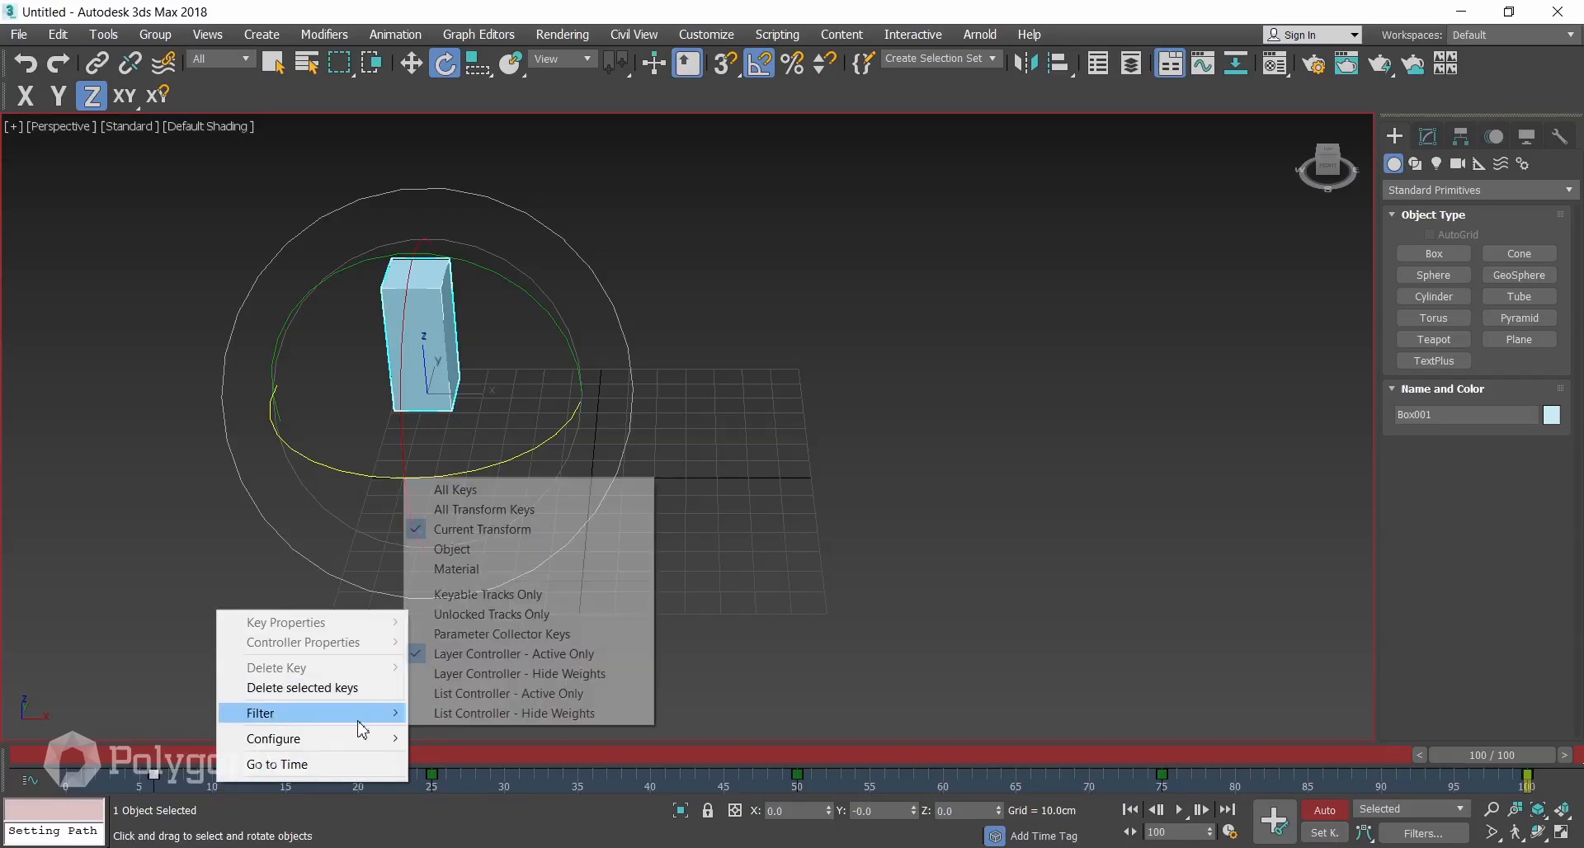
{"action": "left_click", "coordinate": [485, 495]}
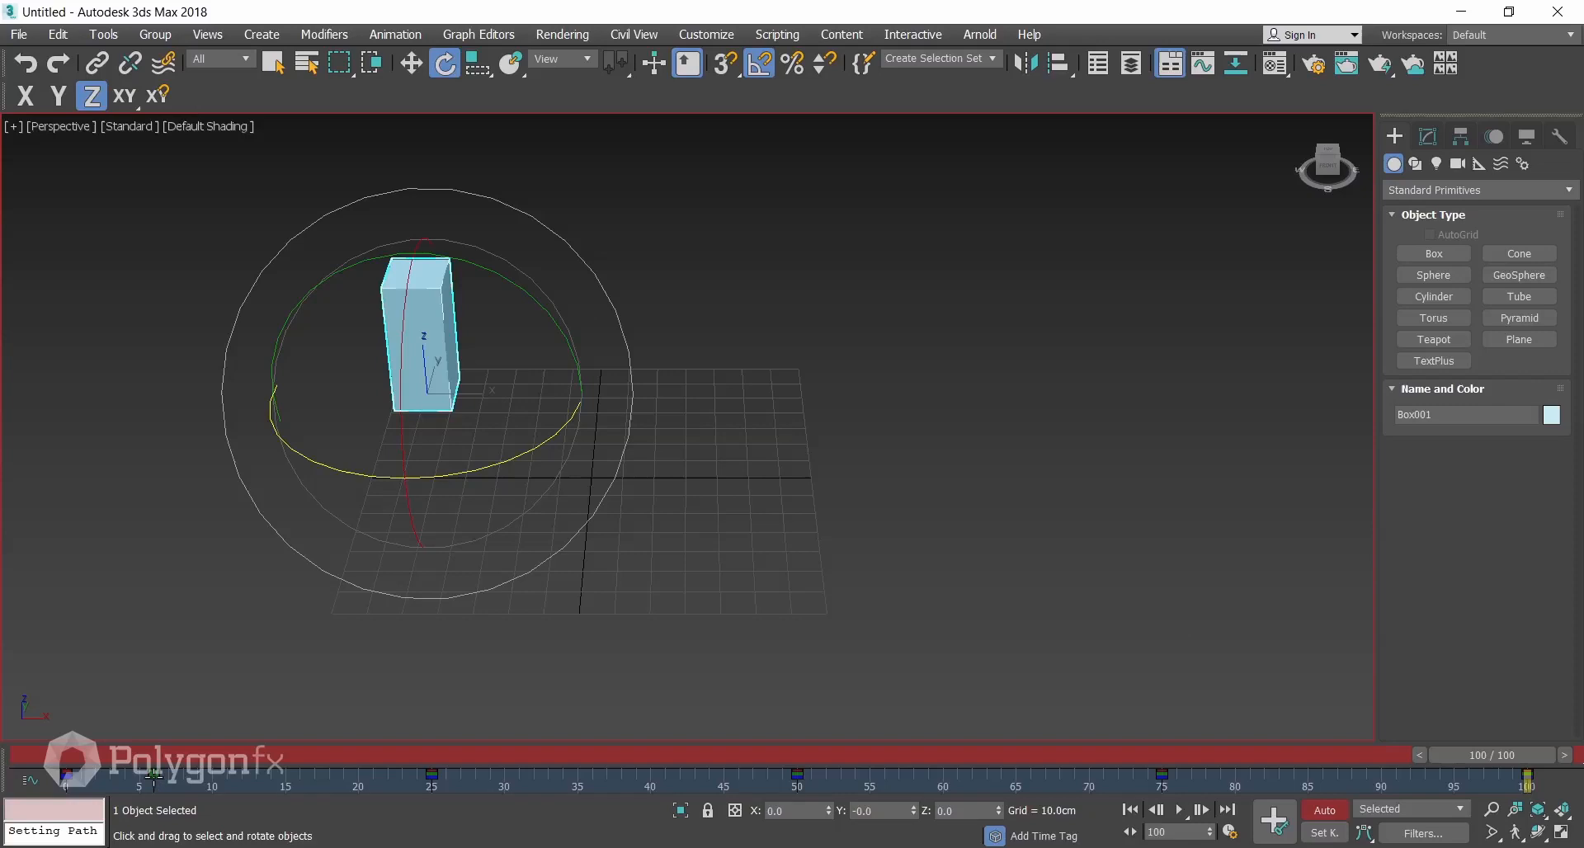
Move the shifted rotation key back to frame 0 and reselect the box.
{"action": "left_click_drag", "start_coordinate": [154, 777], "coordinate": [66, 777]}
{"action": "left_click", "coordinate": [690, 546]}
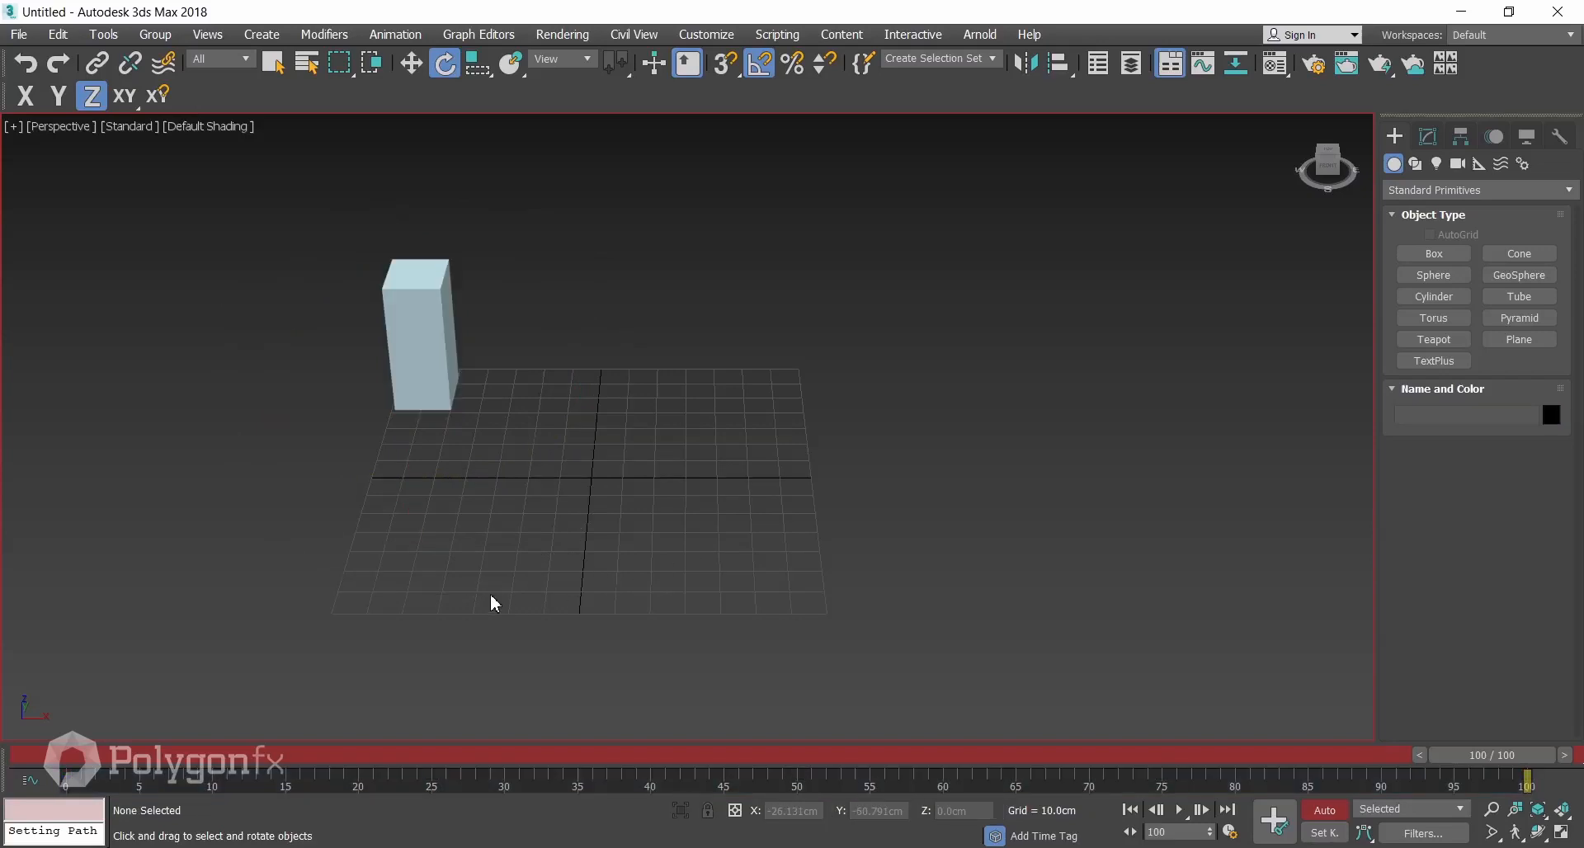
{"action": "left_click", "coordinate": [443, 342]}
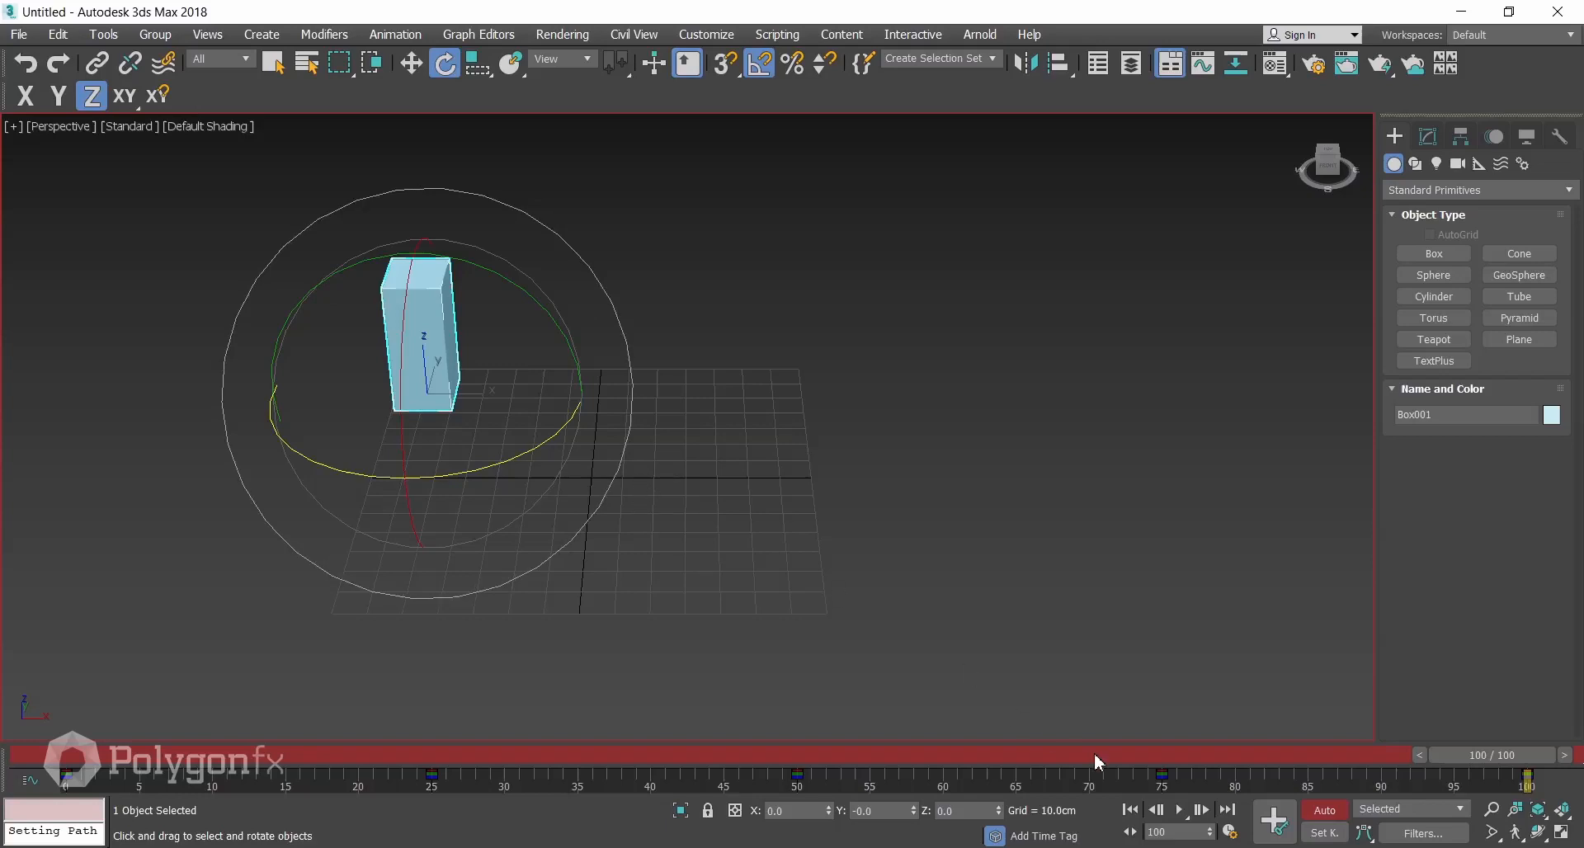
Turn off Auto Key and reset the scene without saving the changes.
{"action": "left_click", "coordinate": [1548, 606]}
{"action": "left_click", "coordinate": [1325, 810]}
{"action": "left_click", "coordinate": [604, 353]}
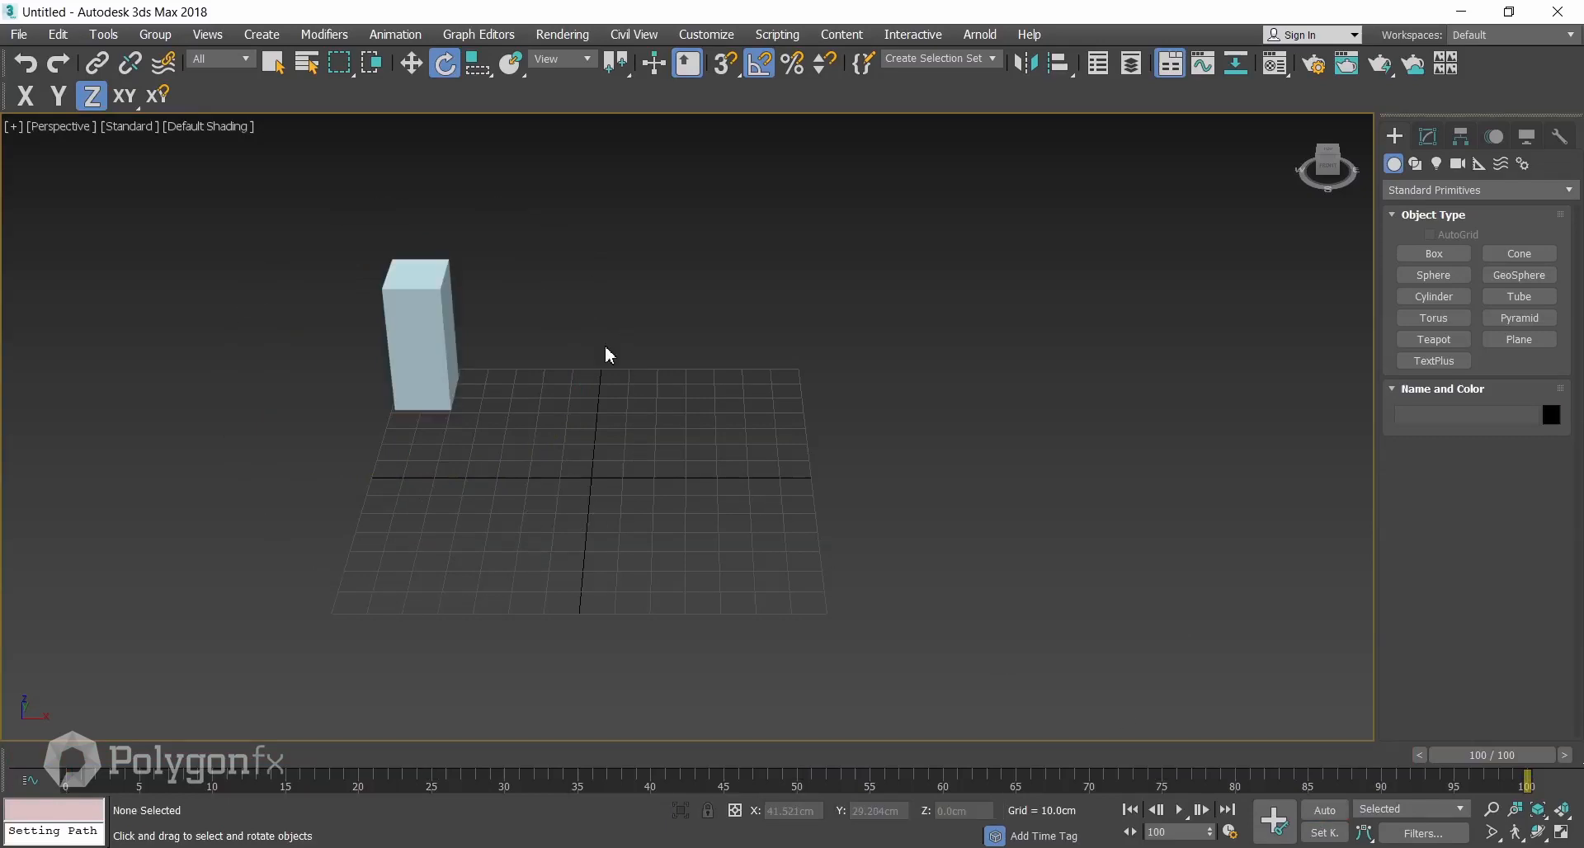
{"action": "left_click", "coordinate": [29, 33]}
{"action": "left_click", "coordinate": [43, 90]}
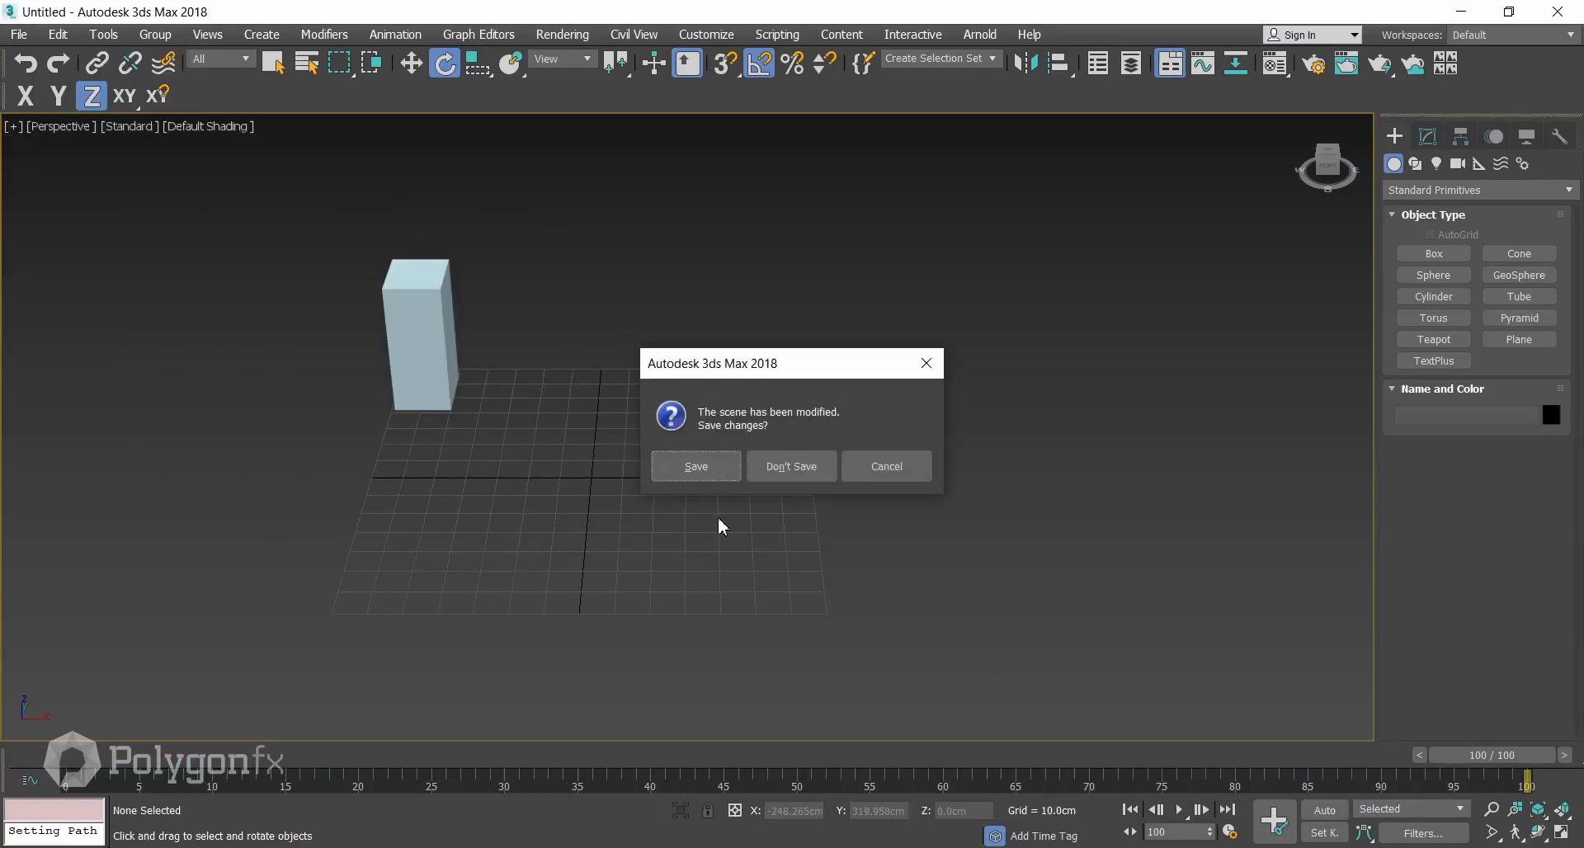
{"action": "left_click", "coordinate": [791, 469]}
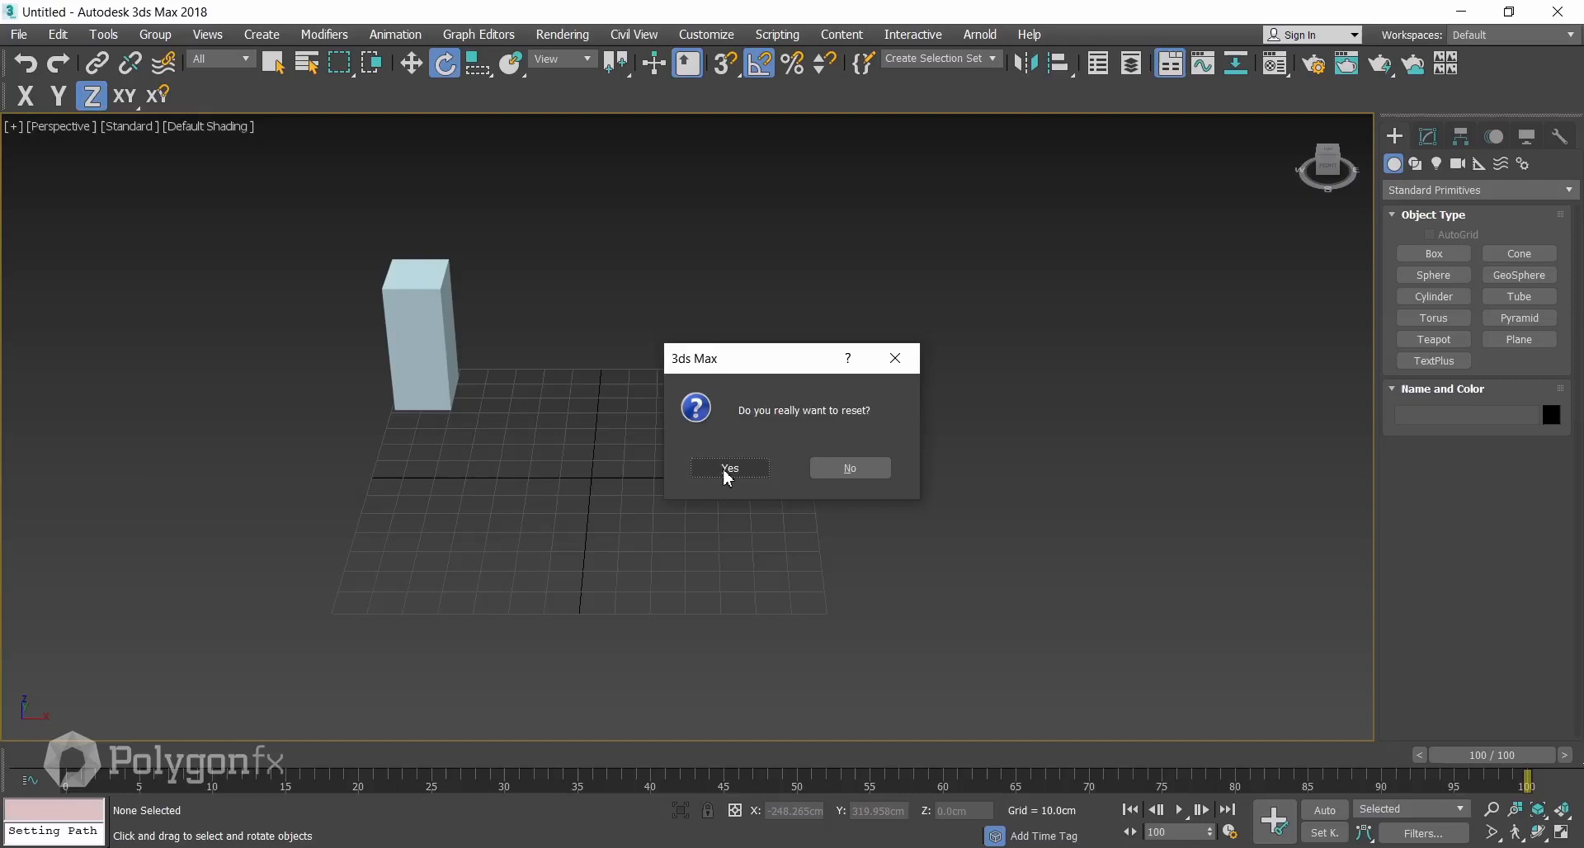
{"action": "left_click", "coordinate": [729, 469]}
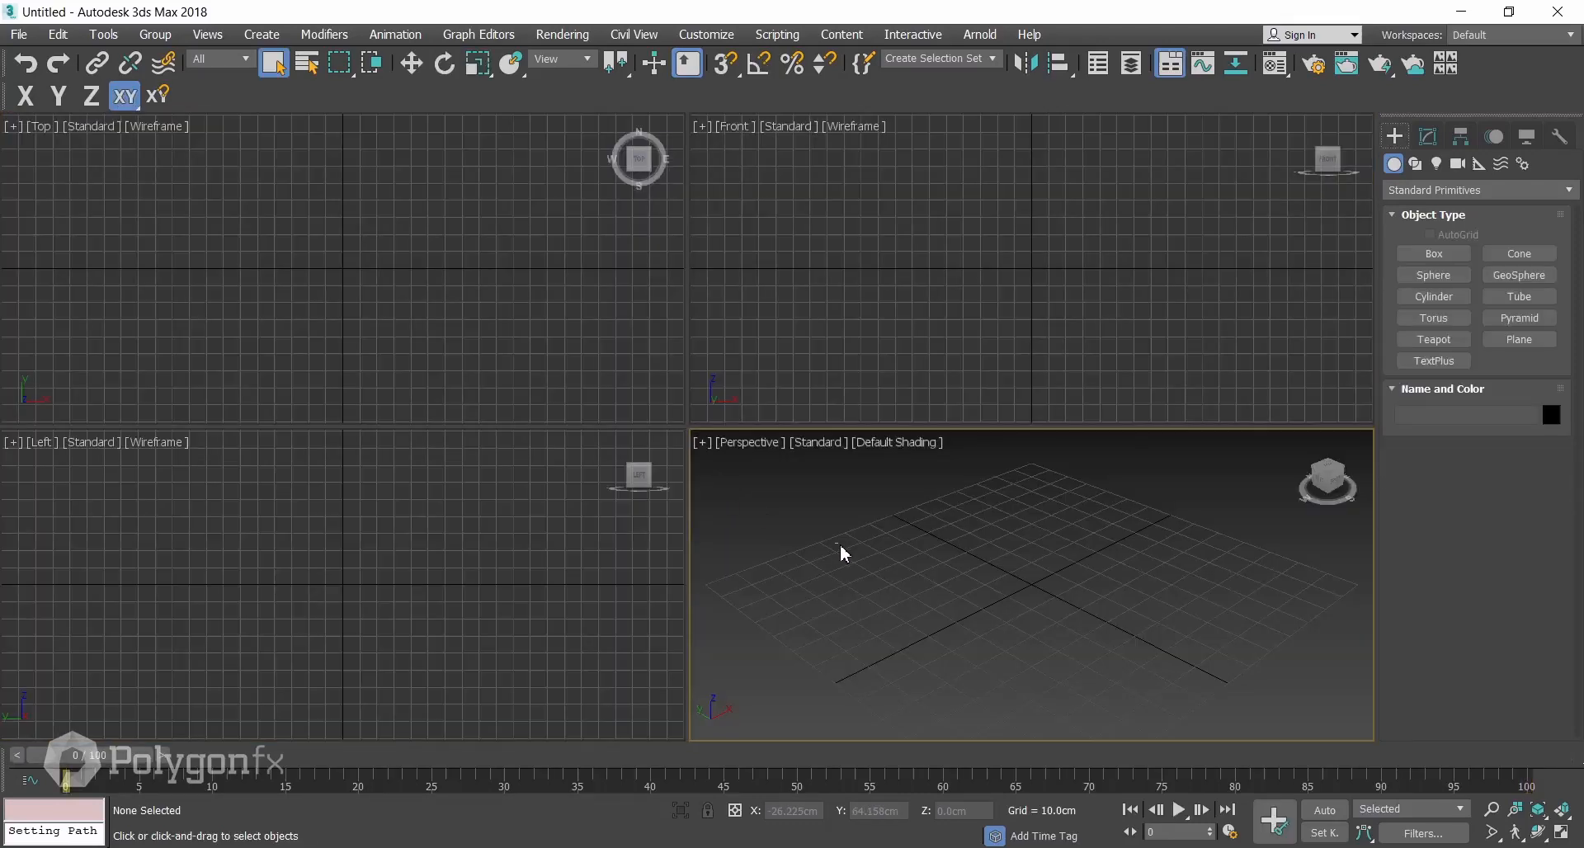
Import the PLASTIKA Illustrator file from the Desktop, completely replacing the current scene and bringing in the shapes as multiple objects.
{"action": "key", "text": "alt+w"}
{"action": "scroll", "coordinate": [594, 488], "scroll_direction": "down", "scroll_amount": 4}
{"action": "middle_click_drag", "start_coordinate": [594, 488], "coordinate": [470, 465], "text": "alt"}
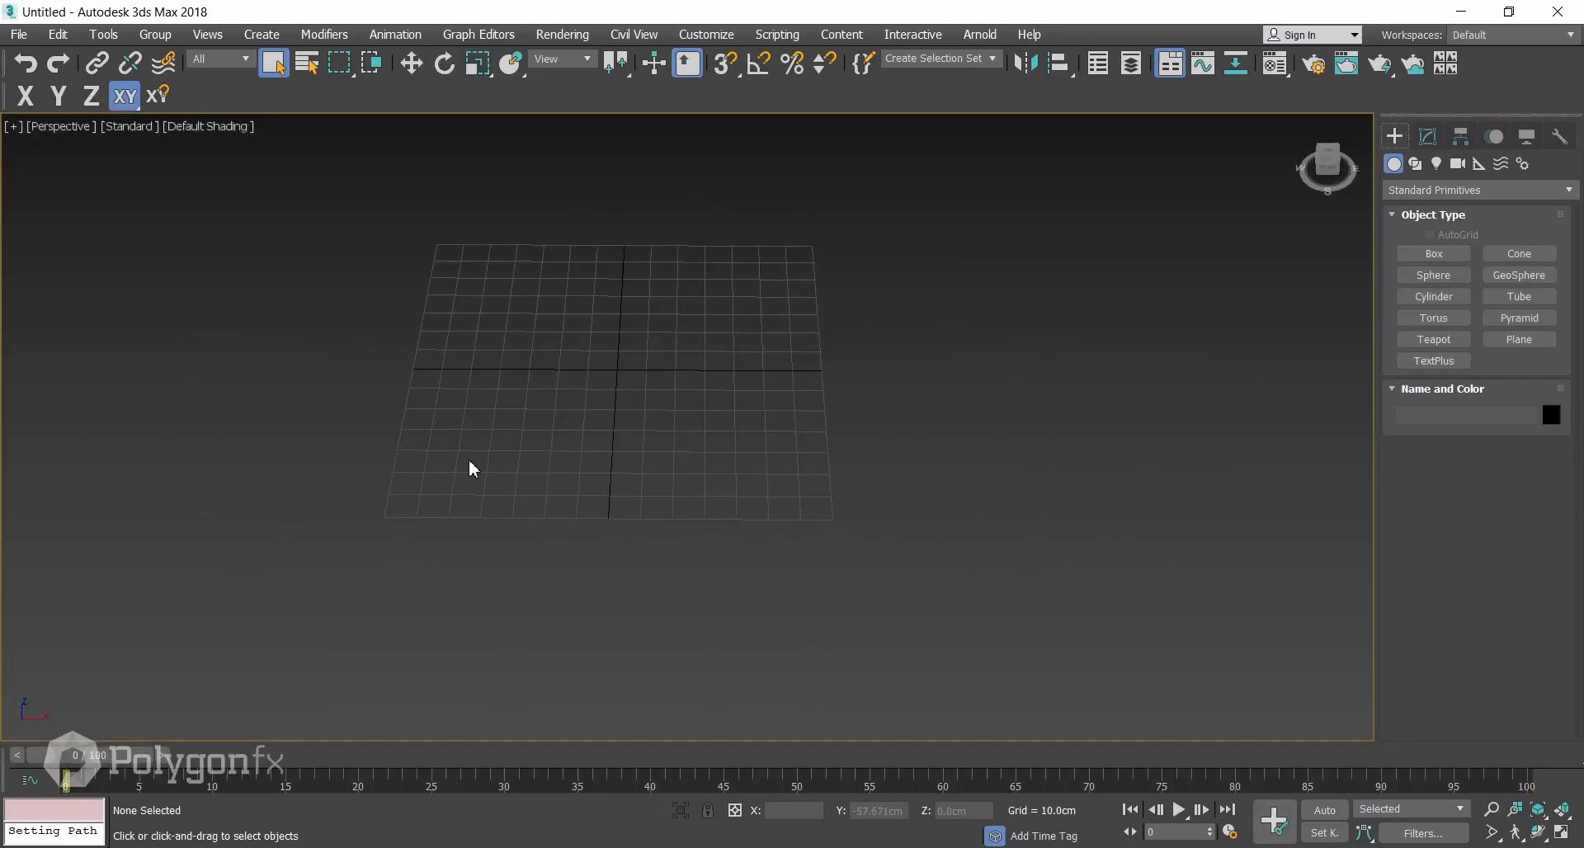
{"action": "left_click", "coordinate": [19, 34]}
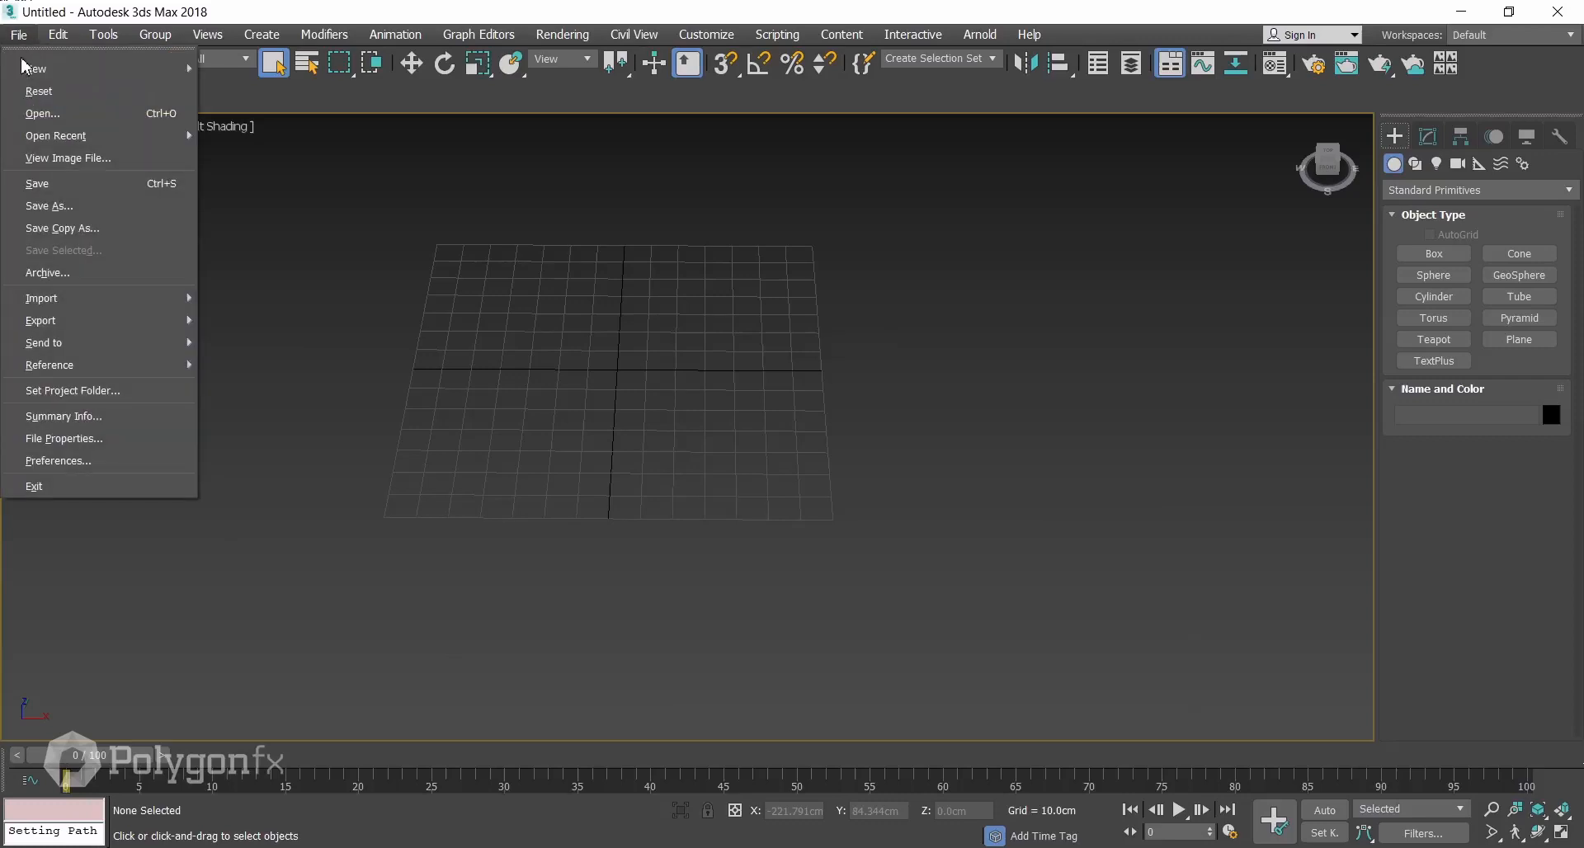
{"action": "mouse_move", "coordinate": [71, 301]}
{"action": "left_click", "coordinate": [245, 312]}
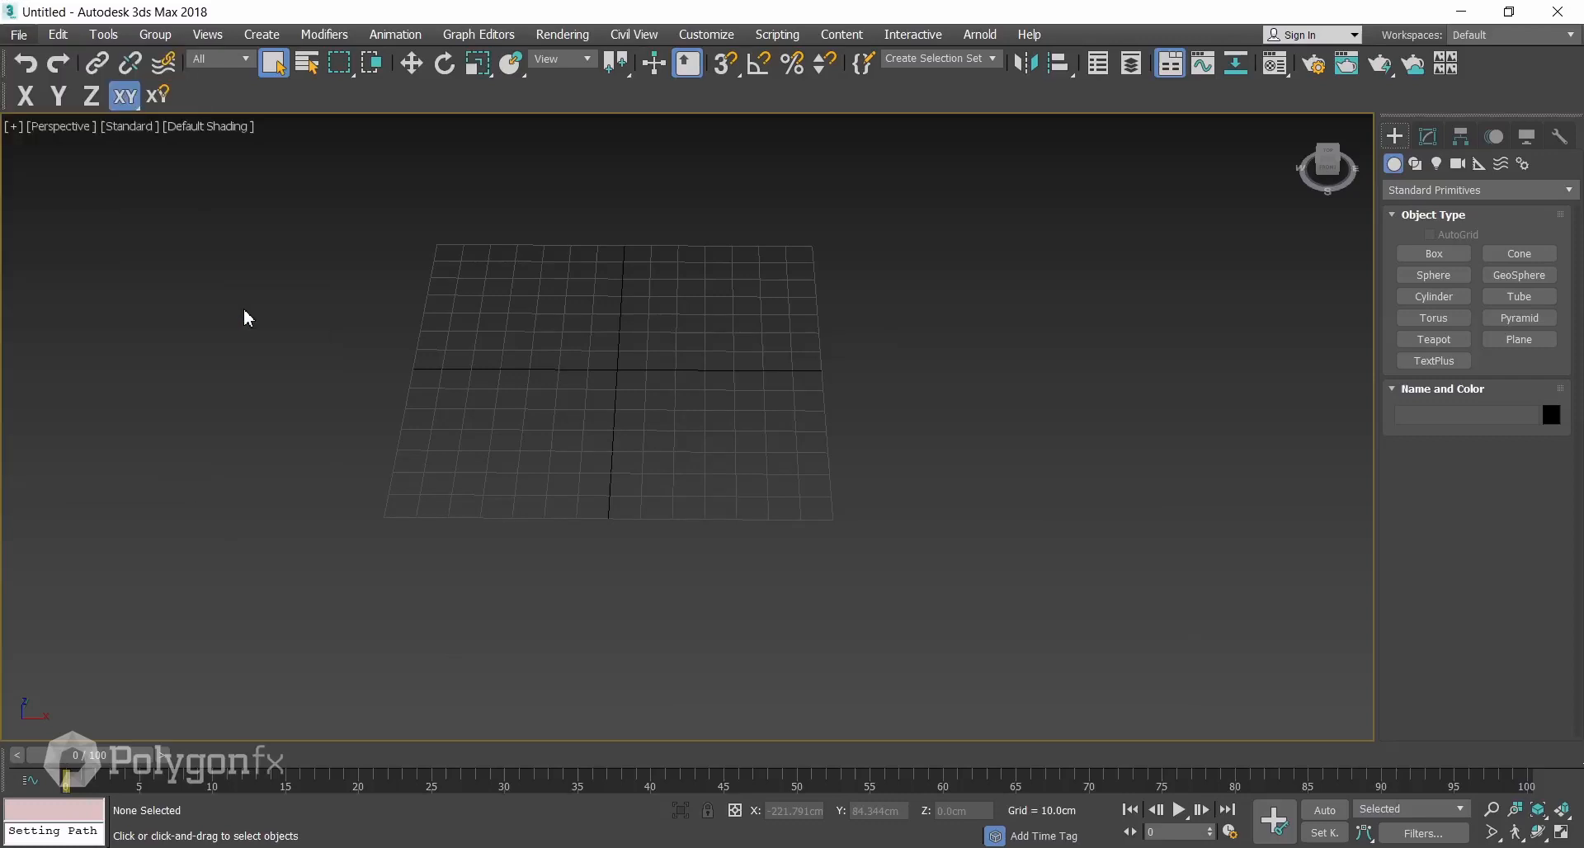
{"action": "left_click", "coordinate": [323, 561]}
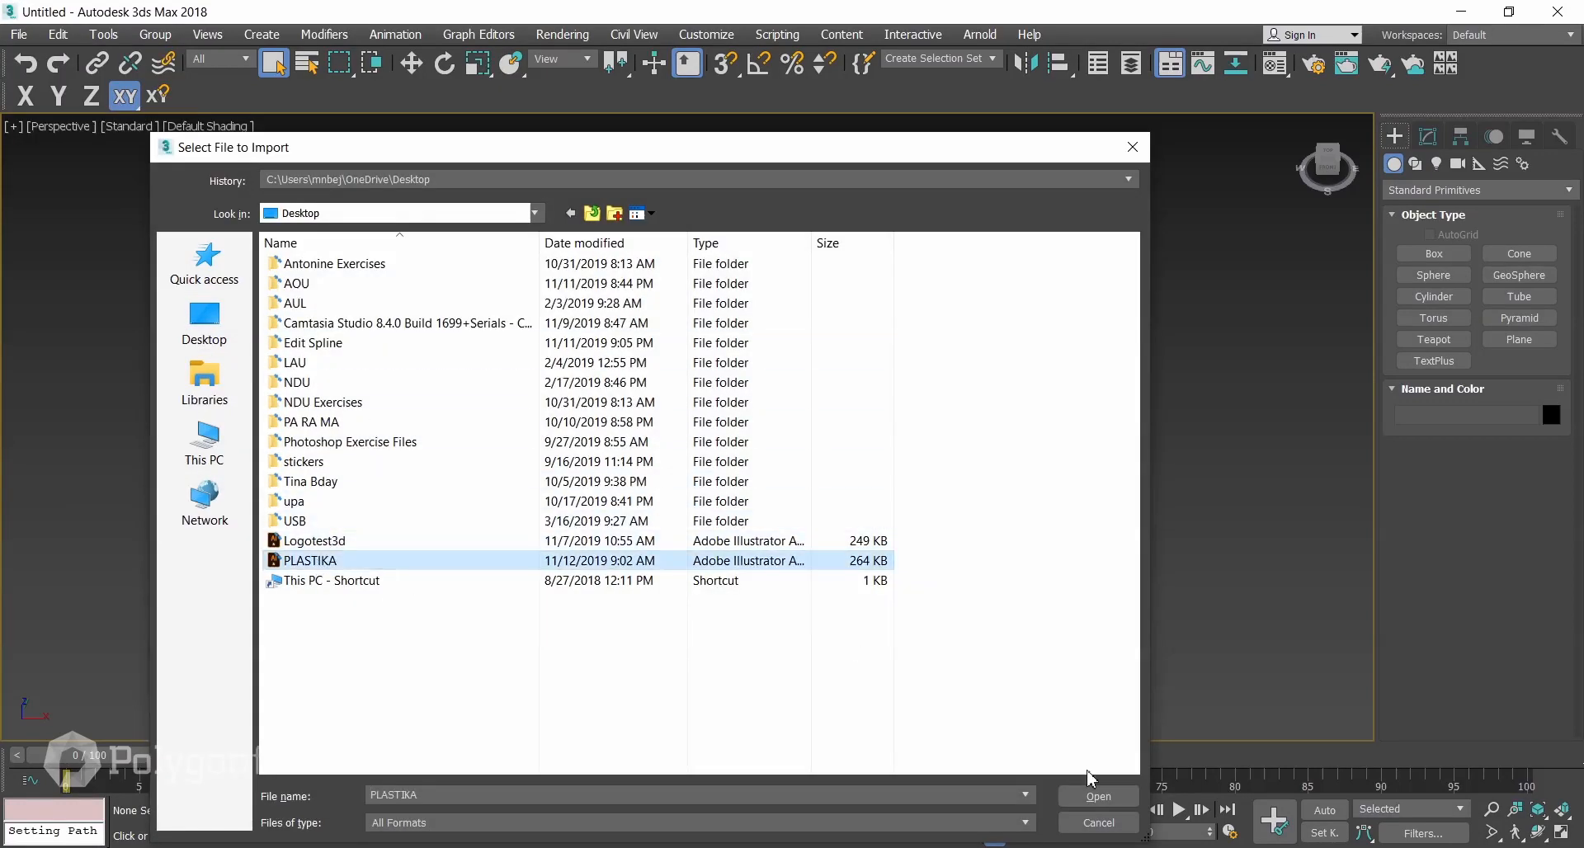
{"action": "left_click", "coordinate": [1098, 796]}
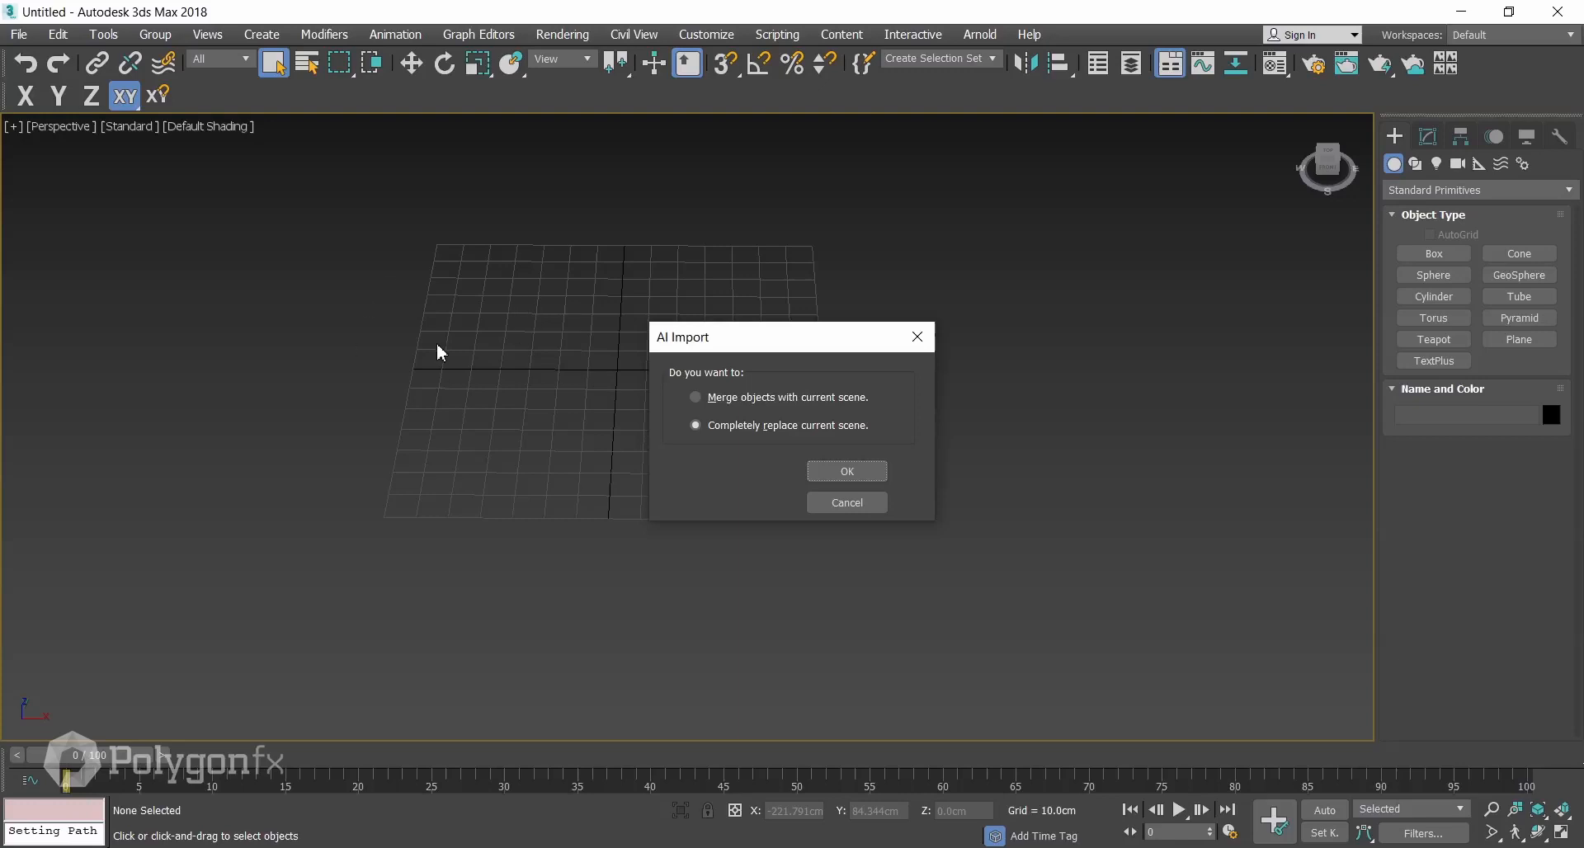
{"action": "left_click", "coordinate": [856, 476]}
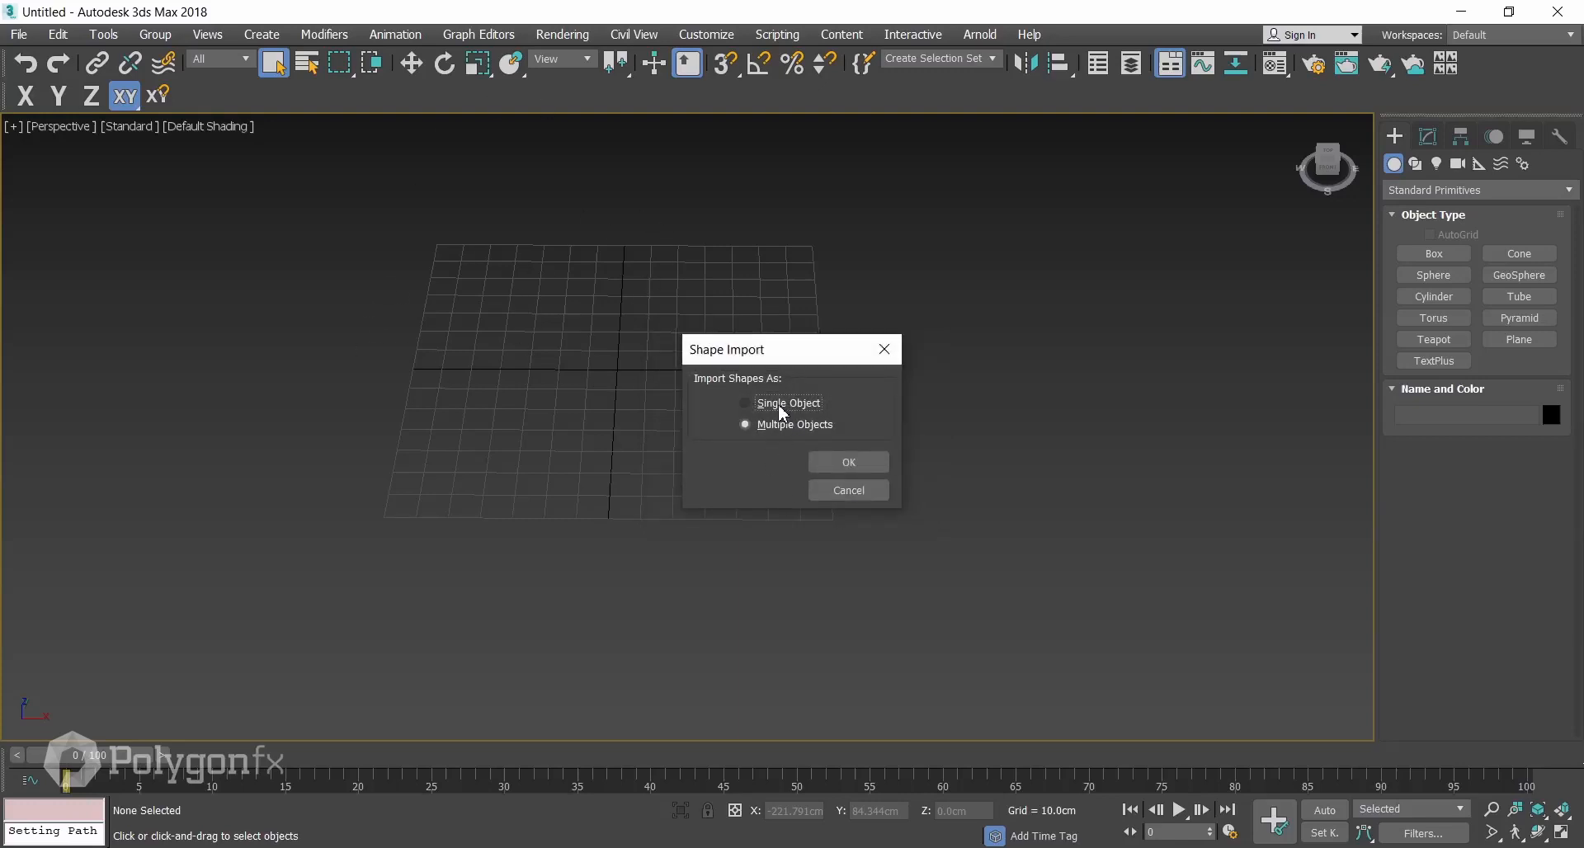
{"action": "left_click", "coordinate": [852, 461]}
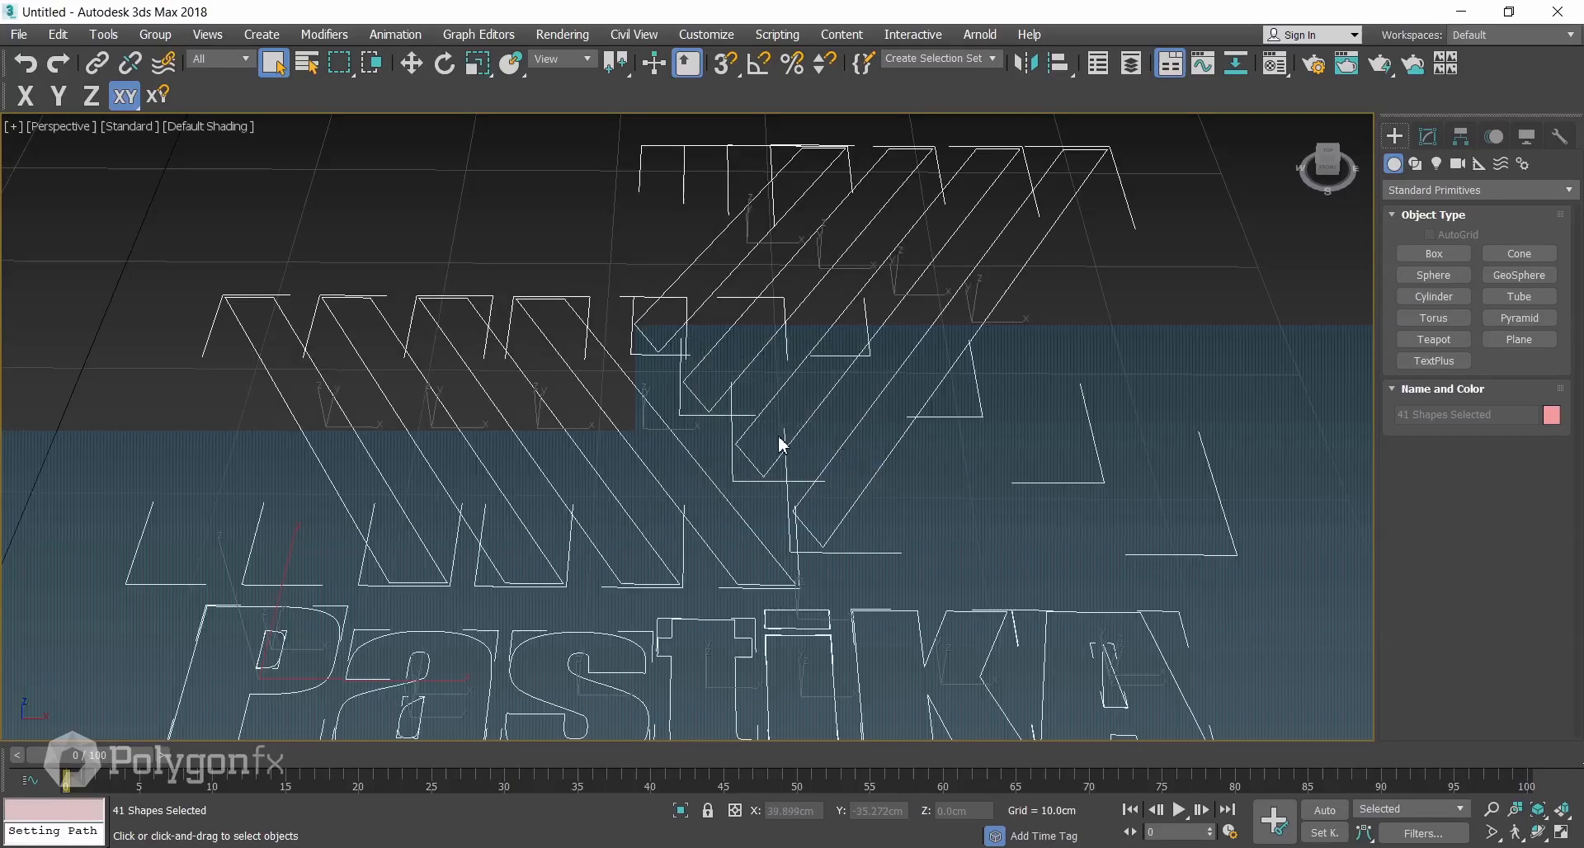
Examine the imported logo by clearing the selection and checking the diagonal stripes one by one as separate shapes.
{"action": "scroll", "coordinate": [778, 437], "scroll_direction": "down", "scroll_amount": 5}
{"action": "left_click", "coordinate": [899, 437]}
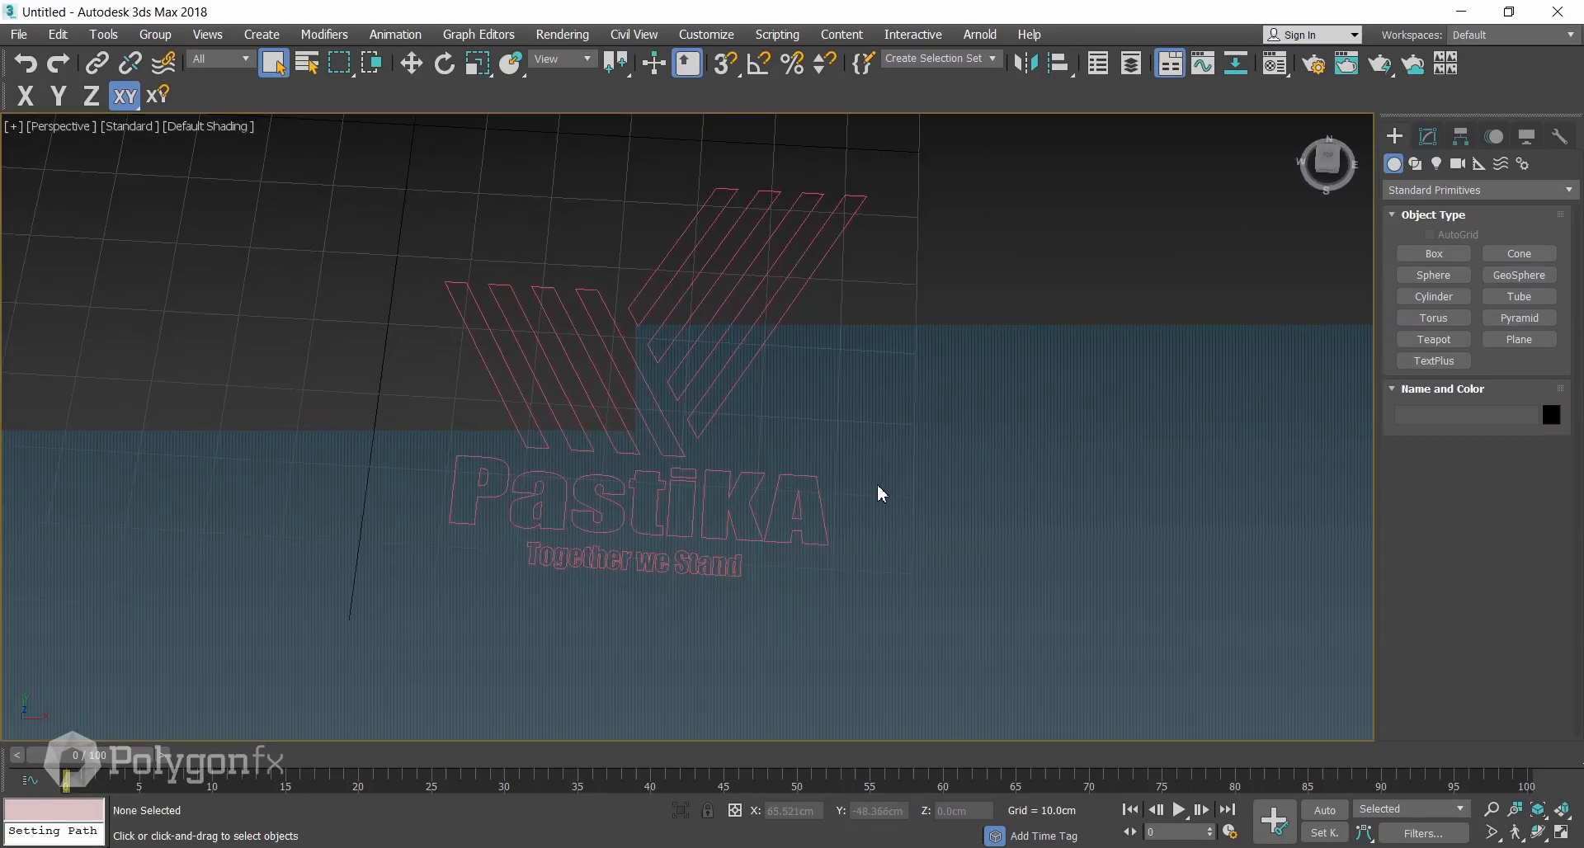
{"action": "key", "text": "alt+w"}
{"action": "key", "text": "alt+w"}
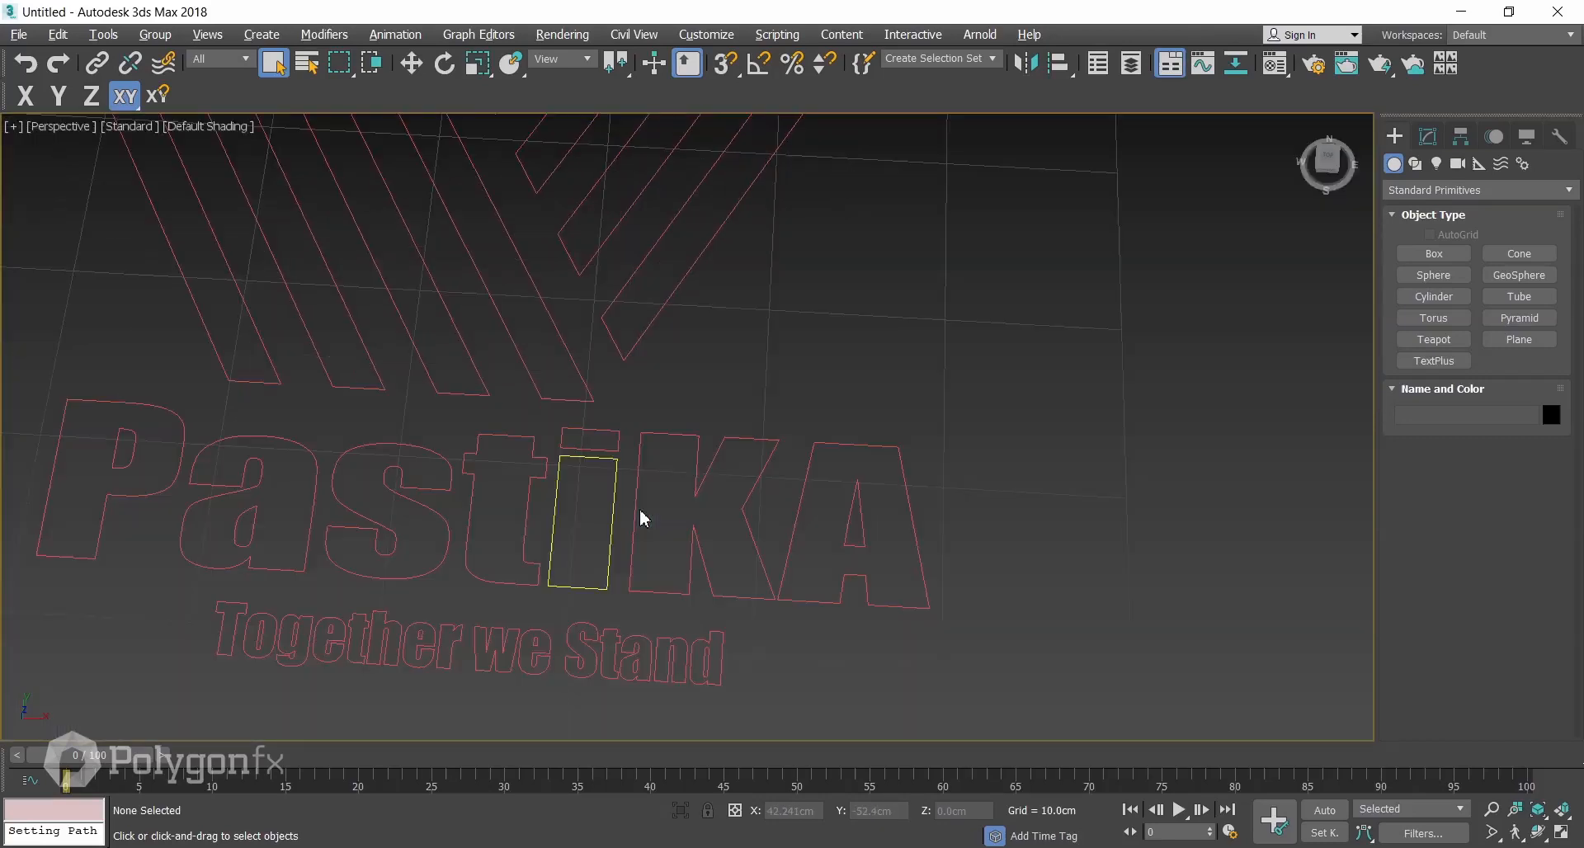
{"action": "middle_click_drag", "start_coordinate": [887, 369], "coordinate": [775, 382], "text": "alt"}
{"action": "scroll", "coordinate": [881, 347], "scroll_direction": "down", "scroll_amount": 3}
{"action": "left_click", "coordinate": [730, 336]}
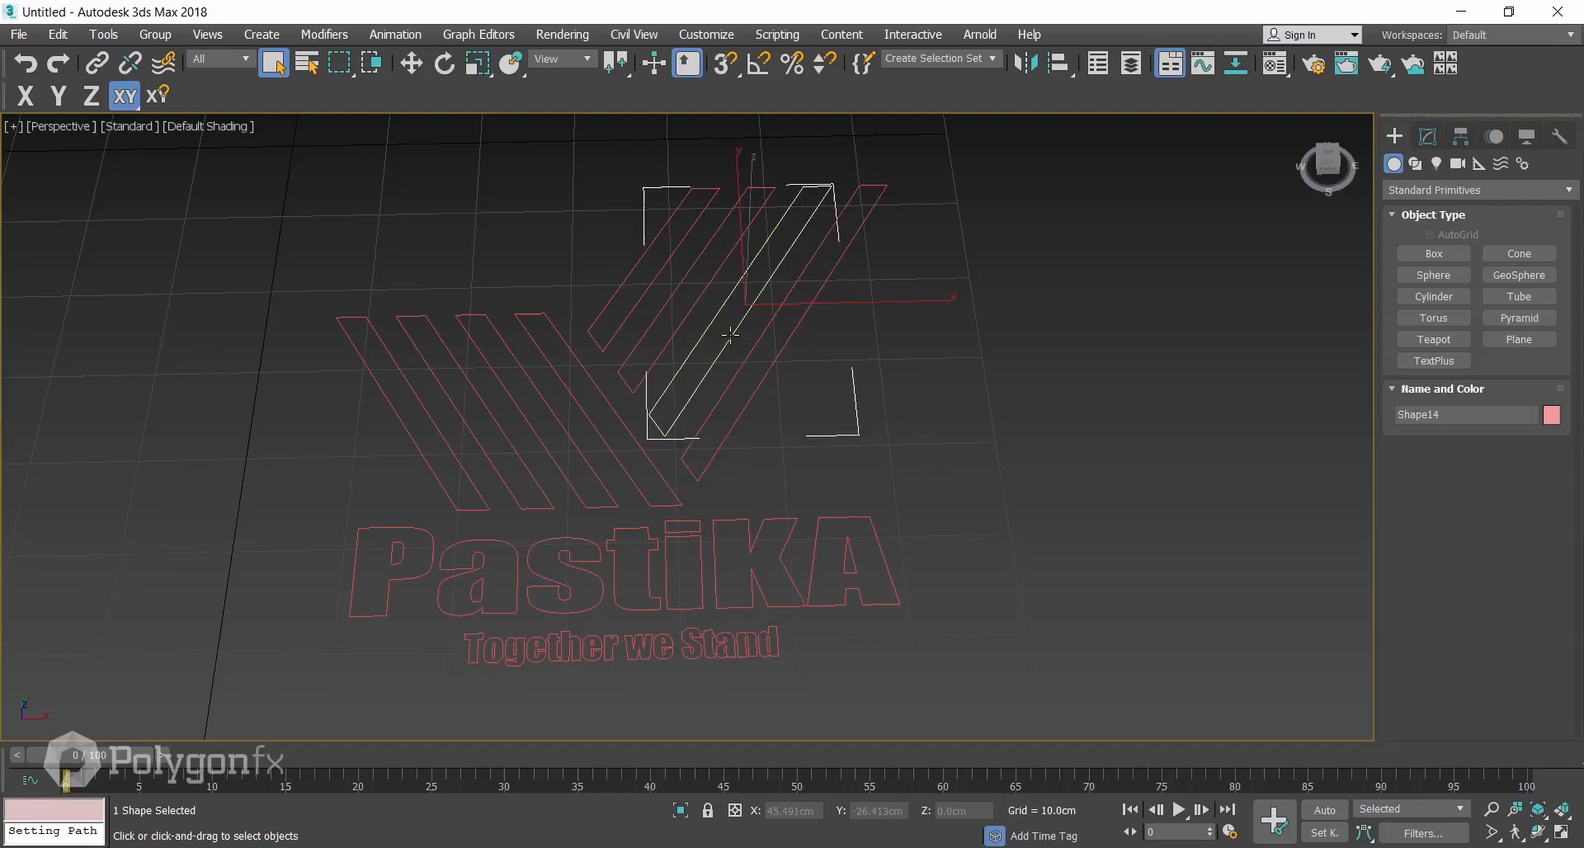
{"action": "key", "text": "q"}
{"action": "left_click", "coordinate": [688, 313]}
{"action": "left_click", "coordinate": [659, 270]}
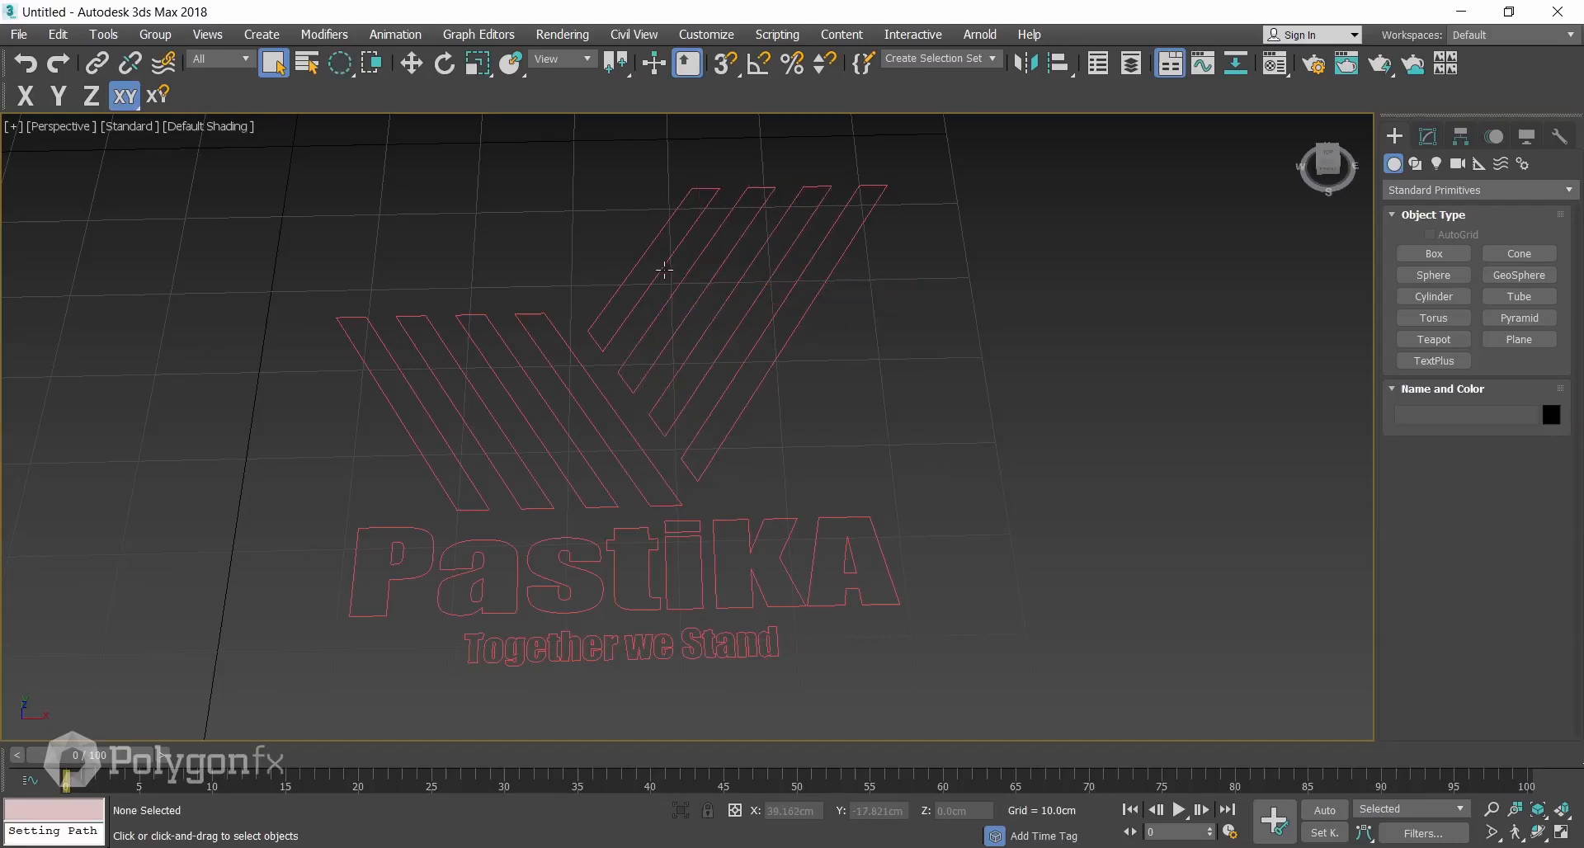
{"action": "left_click", "coordinate": [664, 270]}
{"action": "left_click", "coordinate": [499, 318]}
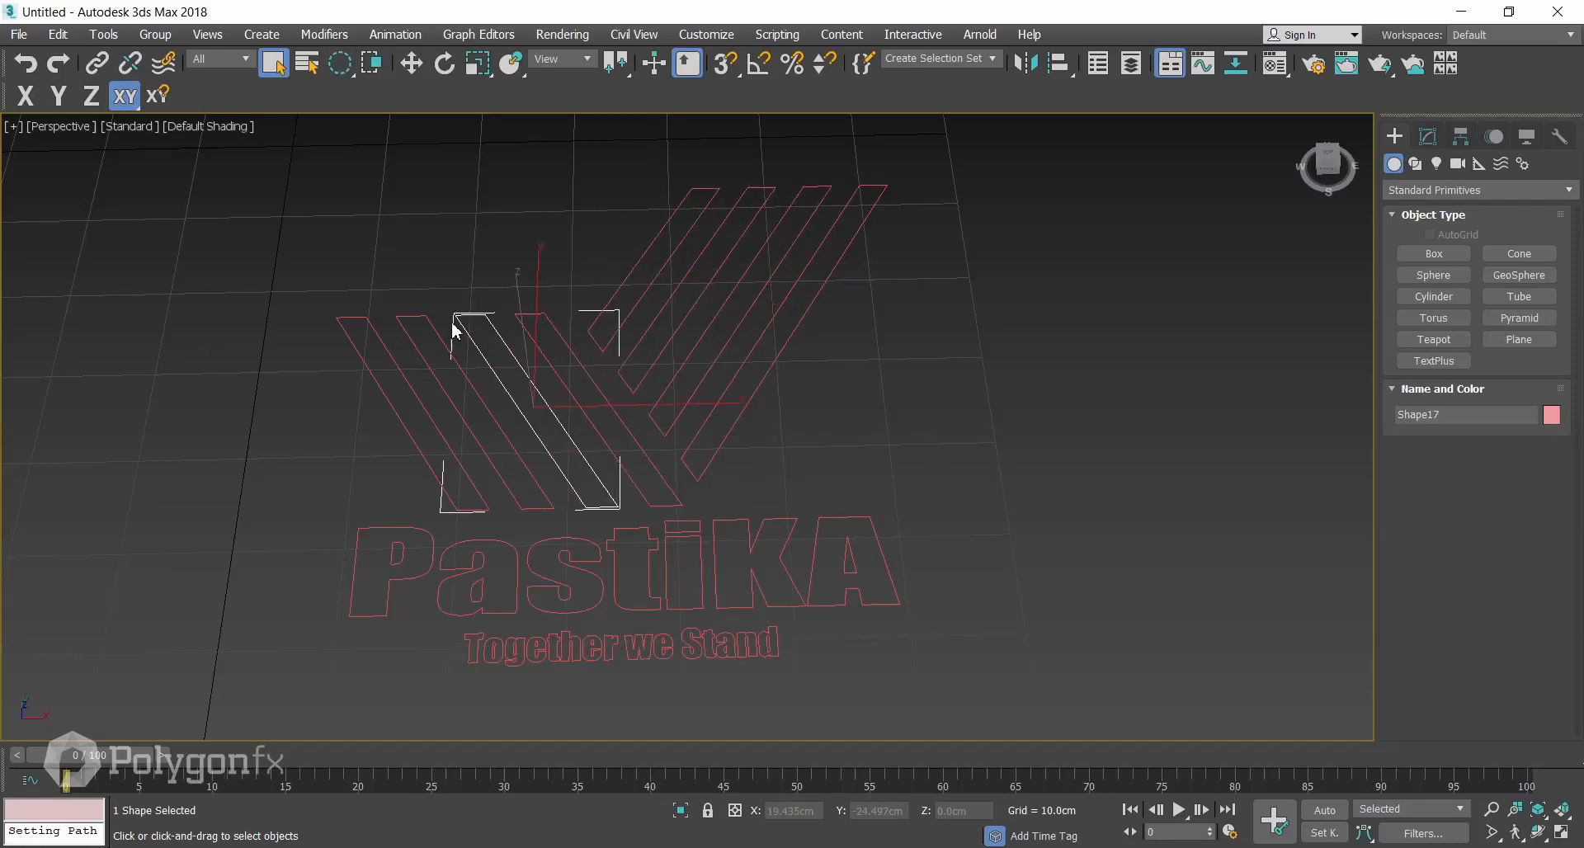
{"action": "left_click", "coordinate": [423, 324]}
{"action": "left_click", "coordinate": [396, 379]}
{"action": "middle_click_drag", "start_coordinate": [396, 379], "coordinate": [544, 400]}
{"action": "scroll", "coordinate": [523, 412], "scroll_direction": "up", "scroll_amount": 6}
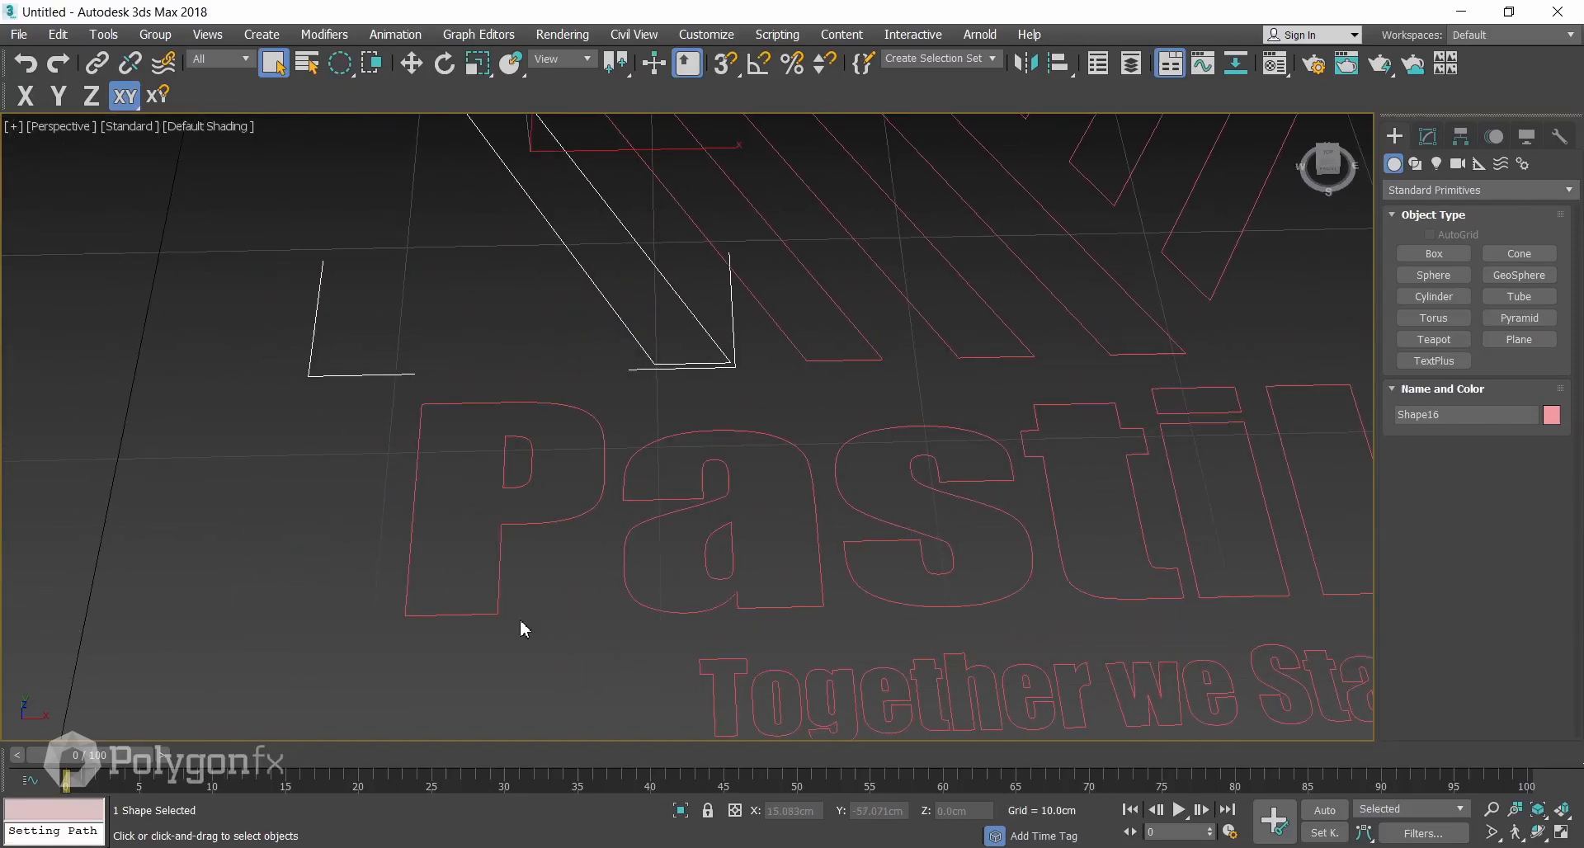
Try moving the outer outline of the letter P away from its inner hole, and undo the move.
{"action": "left_click", "coordinate": [472, 615]}
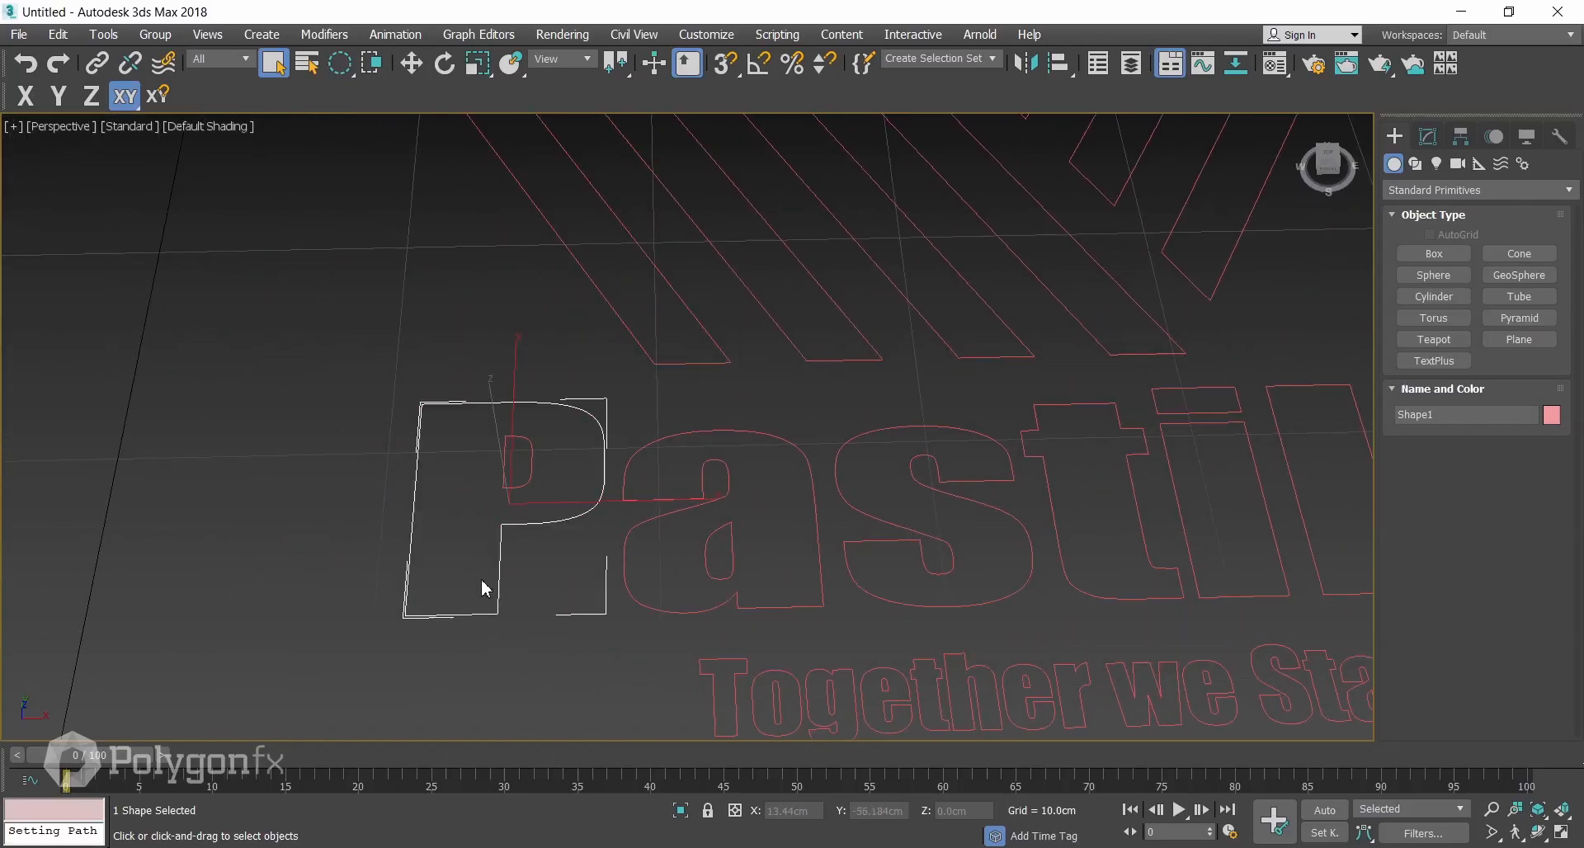
{"action": "key", "text": "w"}
{"action": "left_click_drag", "start_coordinate": [566, 463], "coordinate": [485, 605]}
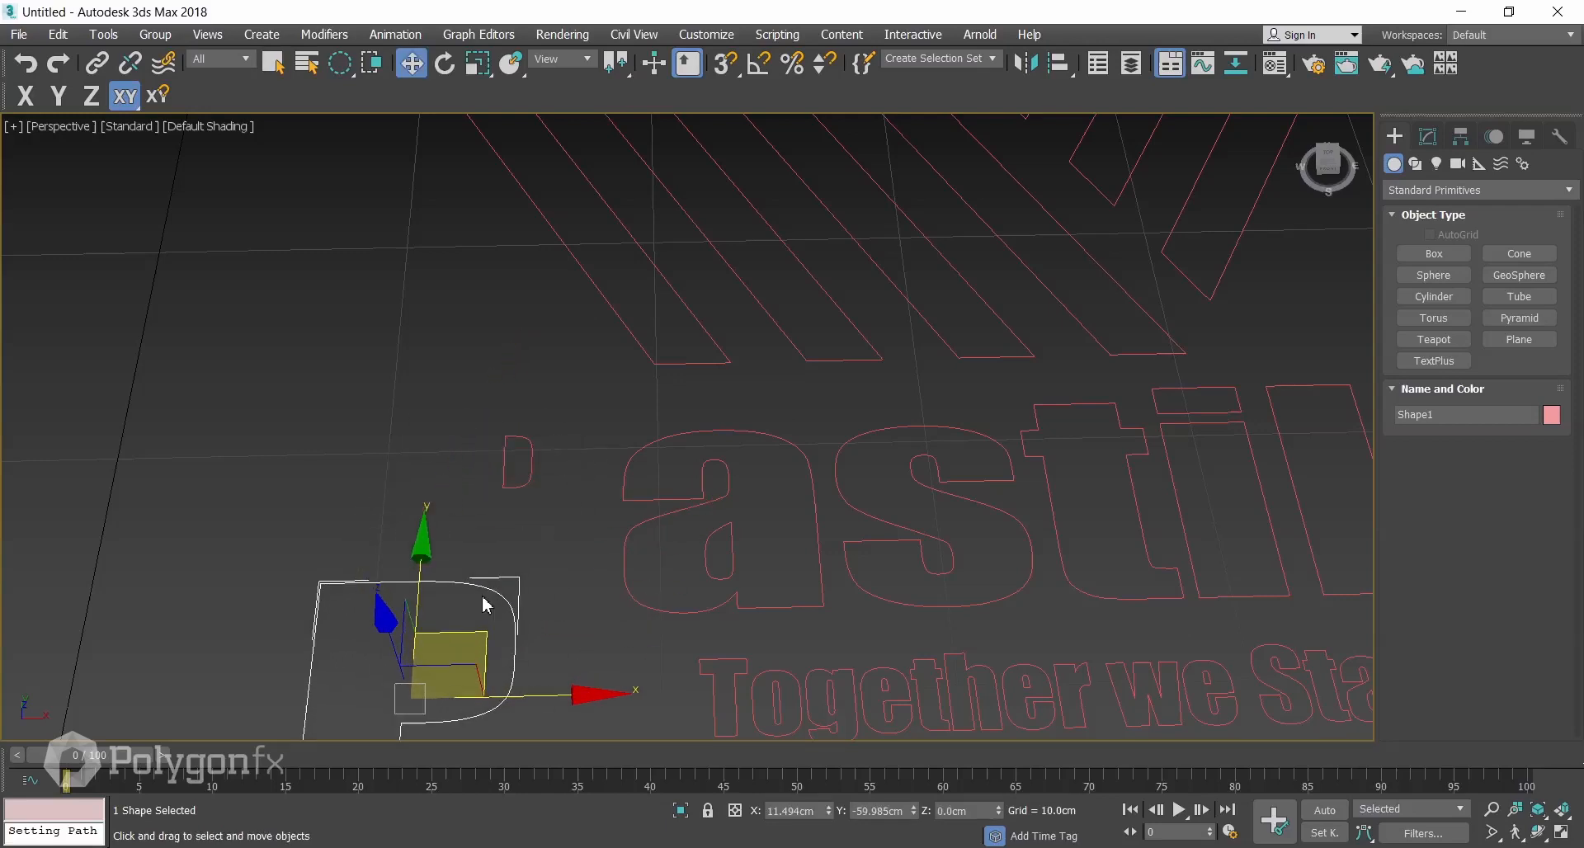
{"action": "key", "text": "ctrl+z"}
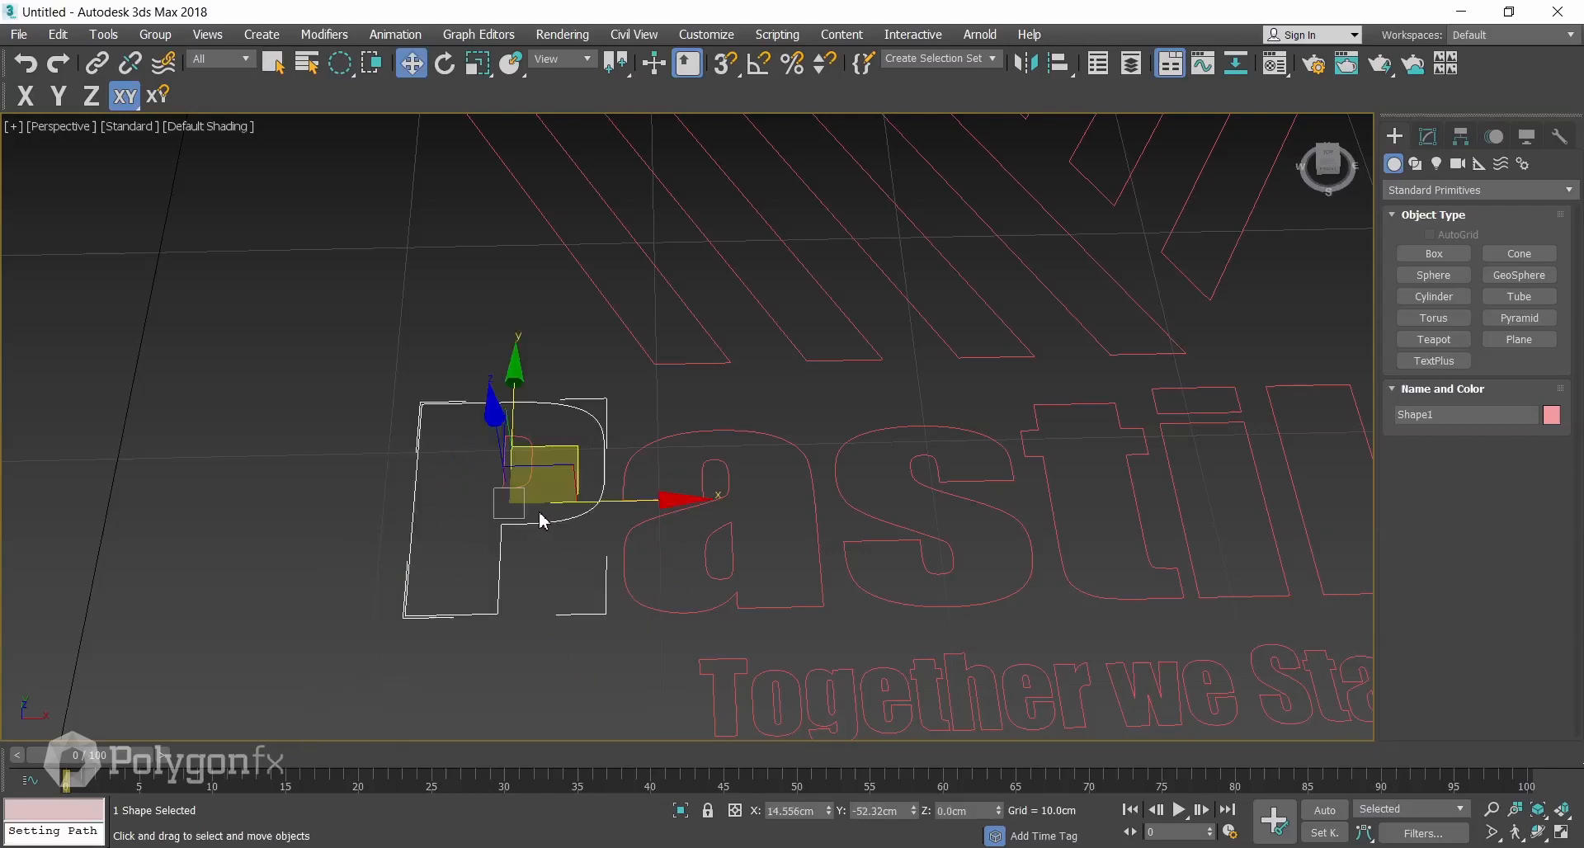
Examine the letters a, i and A of the Pastika wordmark to find which consist of separate shapes.
{"action": "middle_click_drag", "start_coordinate": [560, 523], "coordinate": [505, 492]}
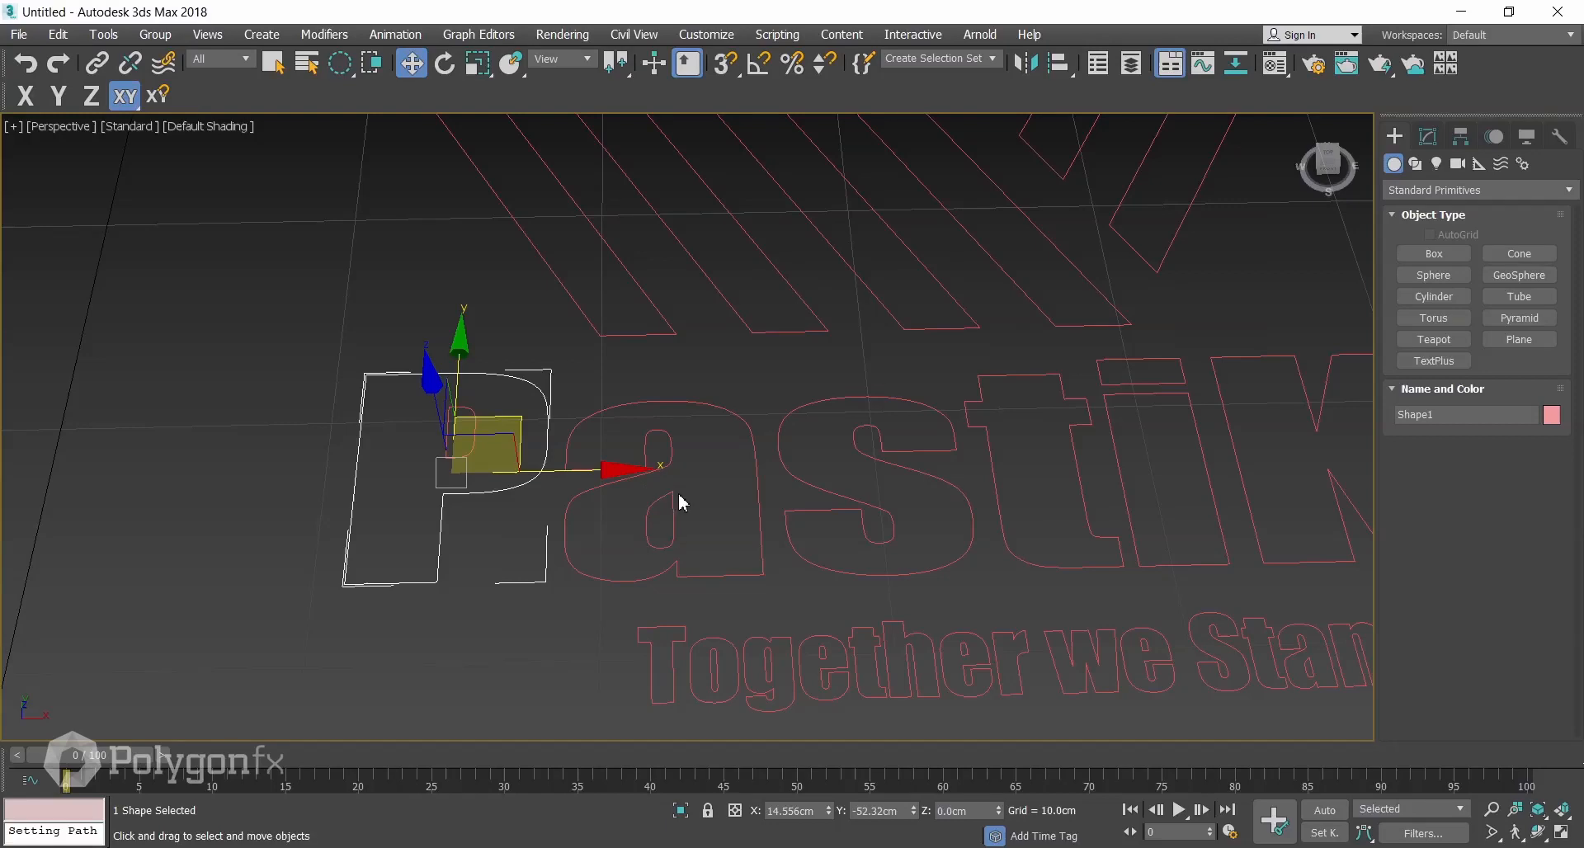
{"action": "left_click", "coordinate": [651, 535]}
{"action": "middle_click_drag", "start_coordinate": [754, 518], "coordinate": [660, 482]}
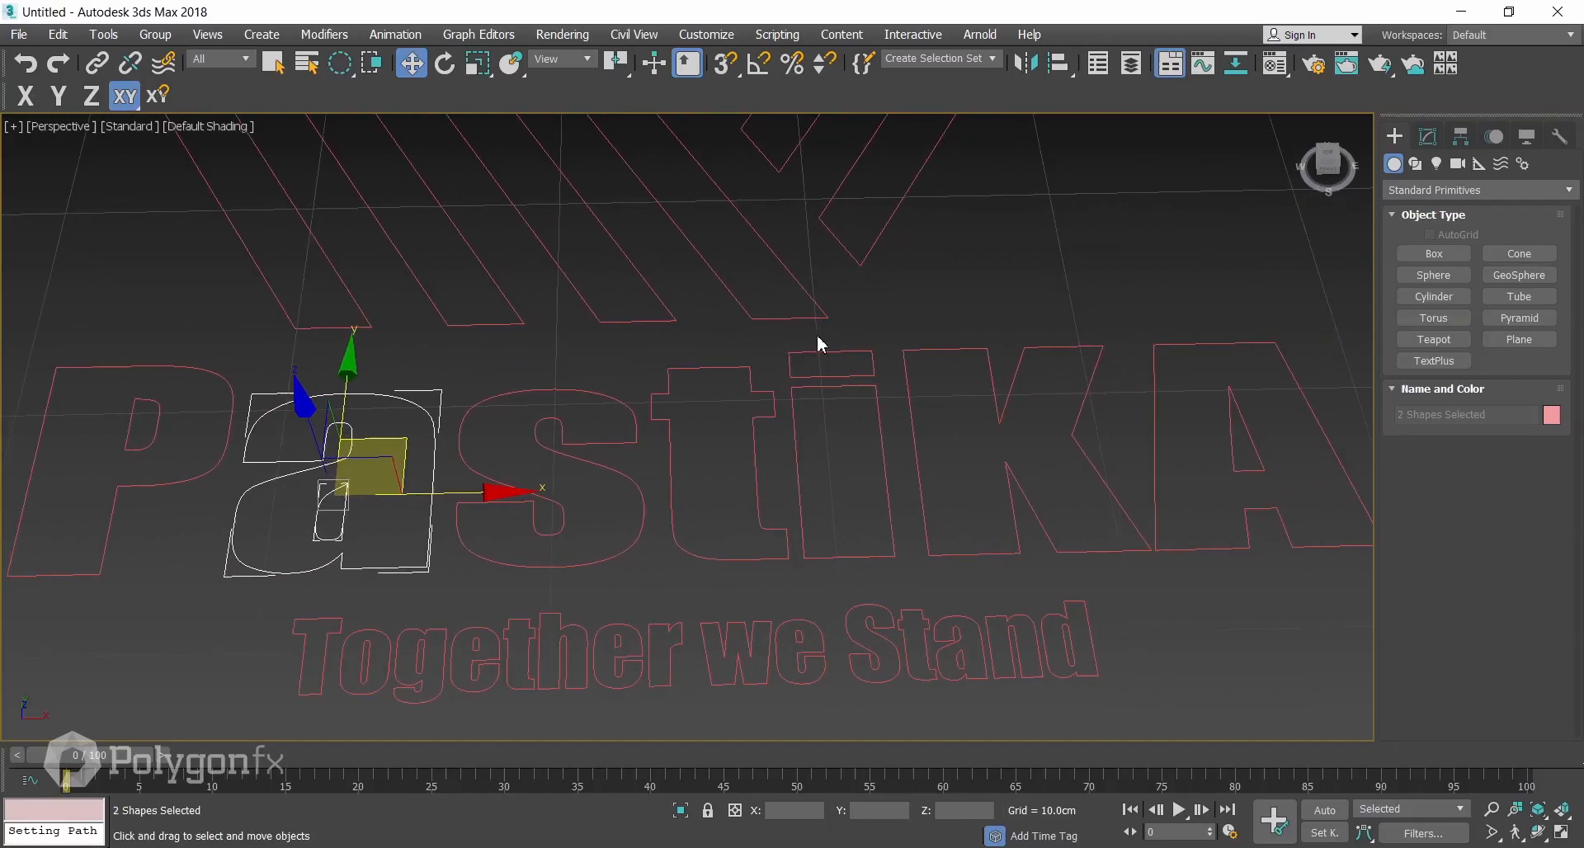
{"action": "left_click", "coordinate": [848, 388]}
{"action": "key", "text": "q"}
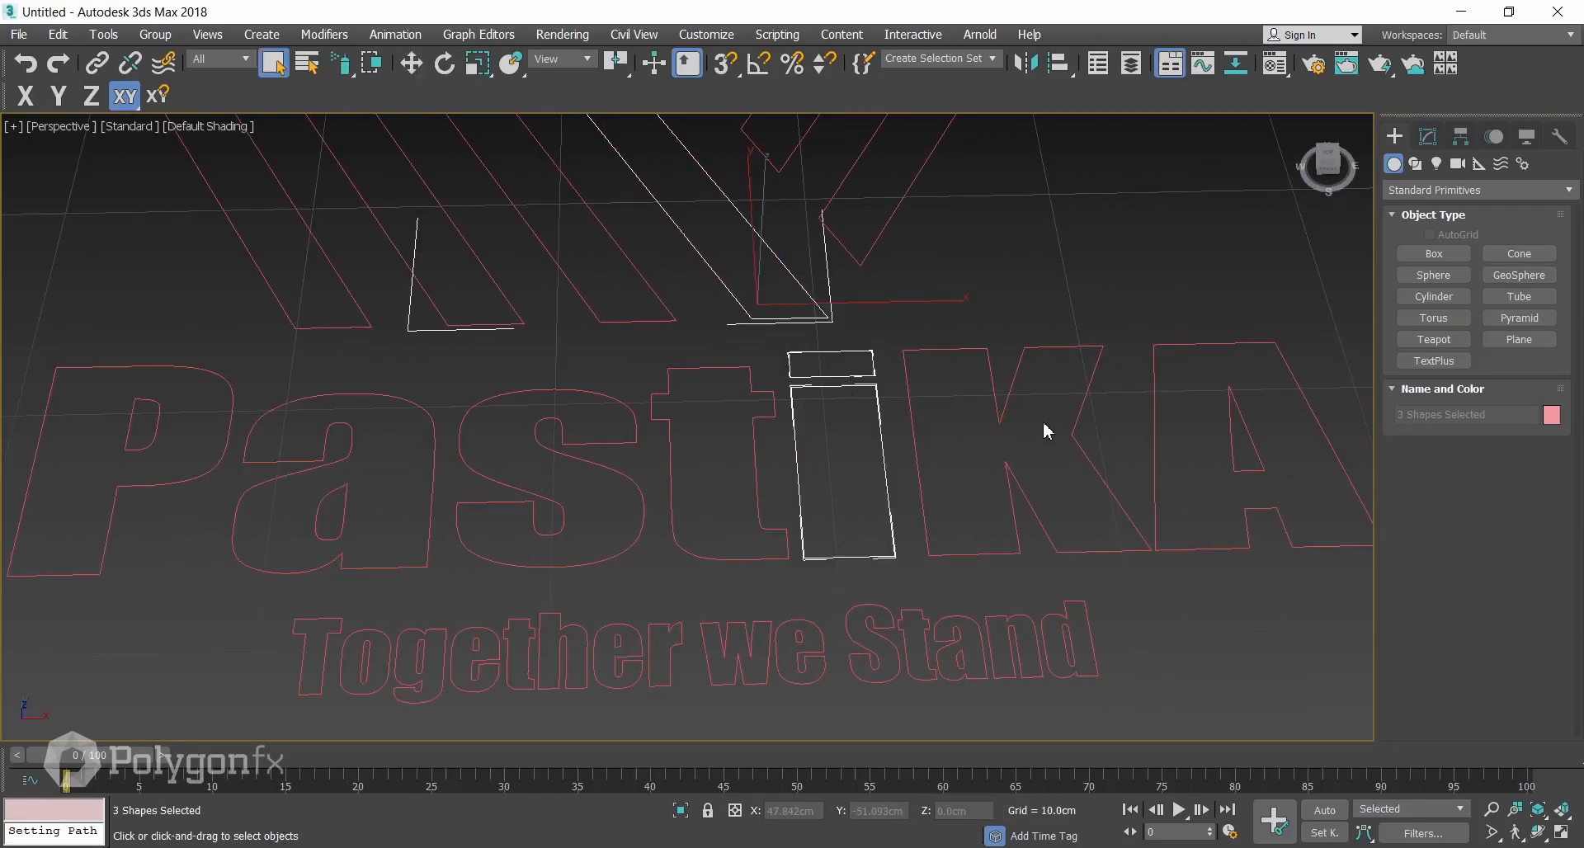
{"action": "key", "text": "q"}
{"action": "middle_click_drag", "start_coordinate": [1070, 418], "coordinate": [914, 395]}
{"action": "left_click", "coordinate": [1152, 363]}
{"action": "middle_click_drag", "start_coordinate": [1105, 507], "coordinate": [1137, 460]}
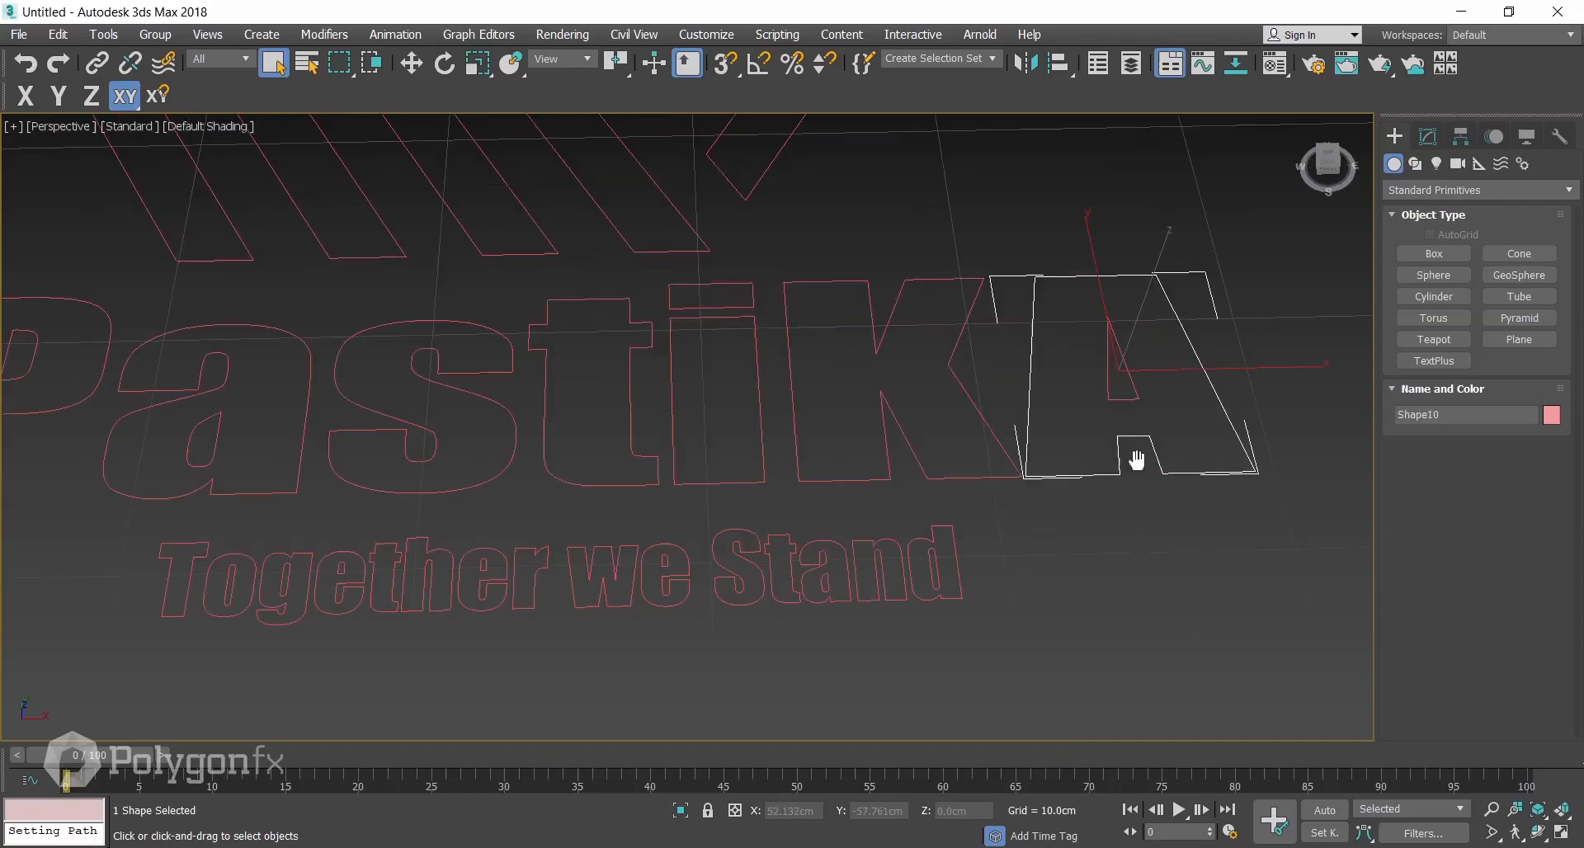
{"action": "scroll", "coordinate": [442, 452], "scroll_direction": "up", "scroll_amount": 3}
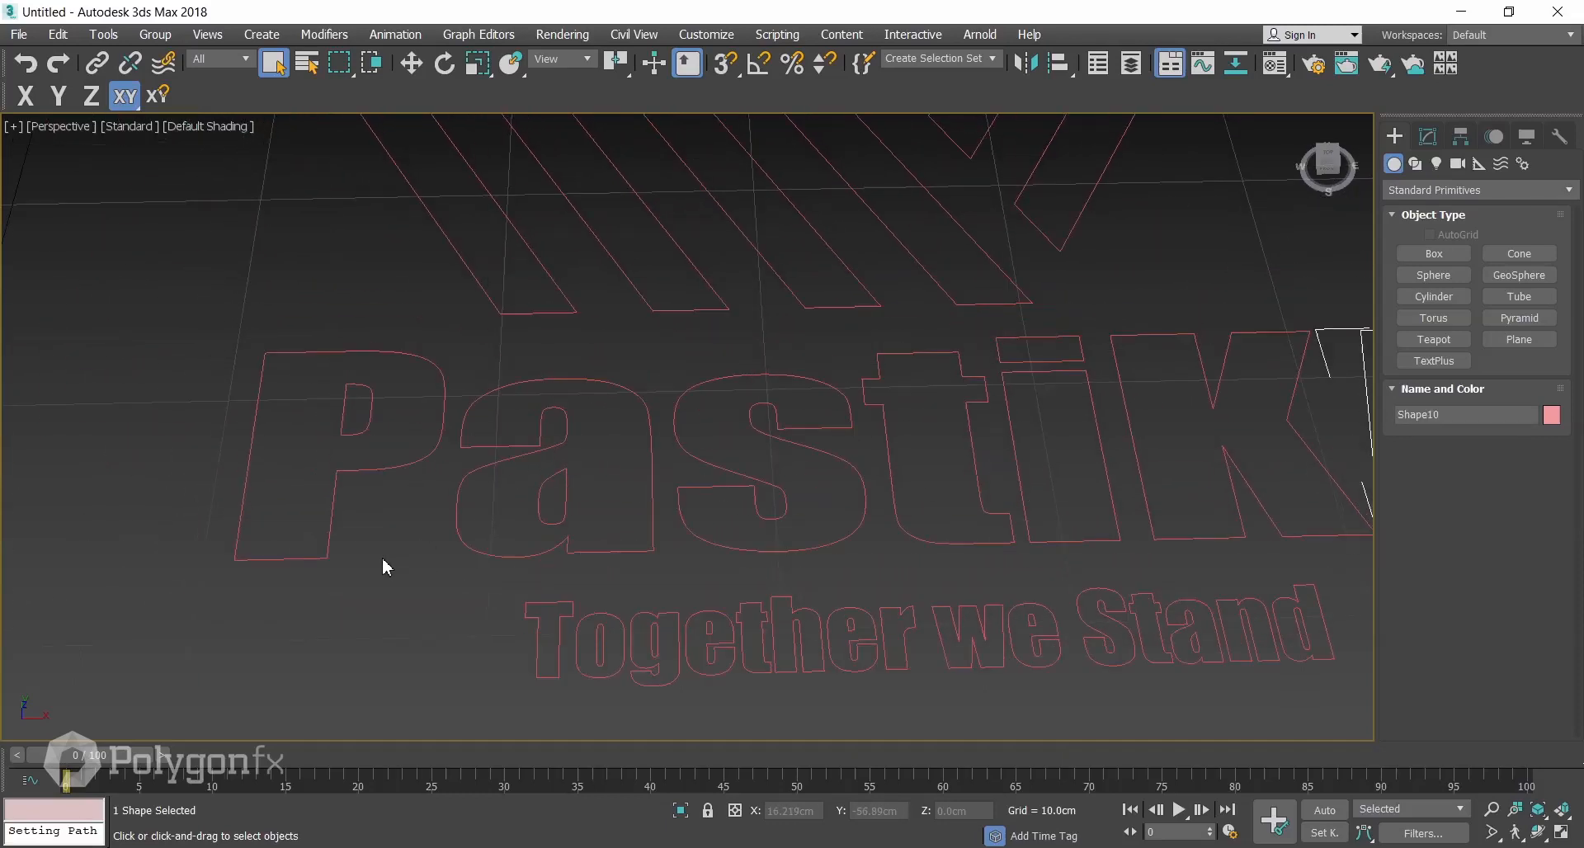
Attach the inner hole shapes of the wordmark letters P and a to their respective outer outlines.
{"action": "left_click", "coordinate": [331, 536]}
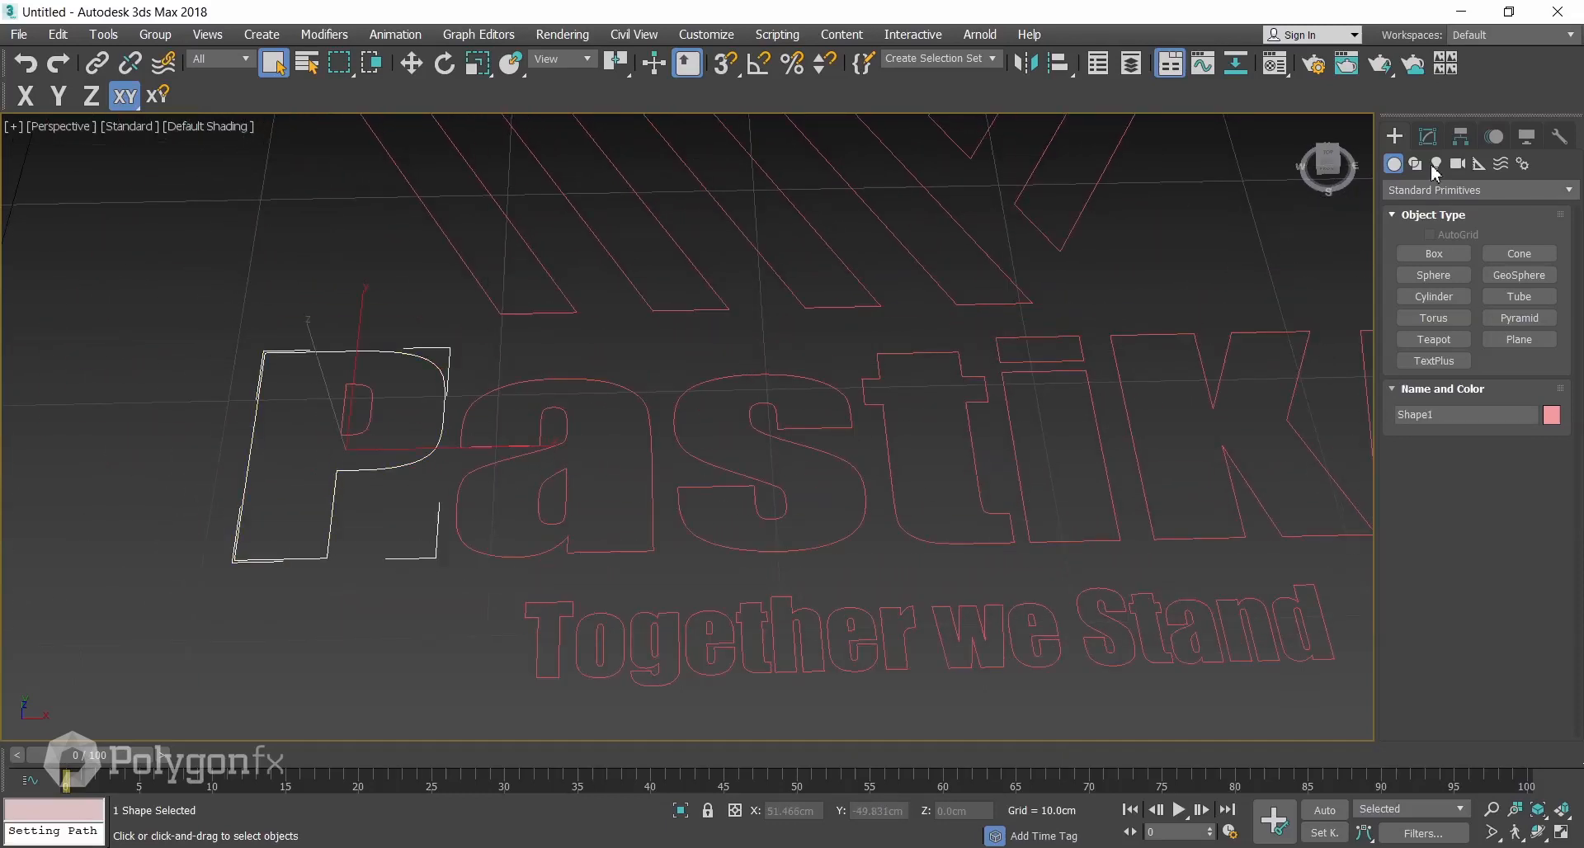
{"action": "left_click", "coordinate": [1428, 138]}
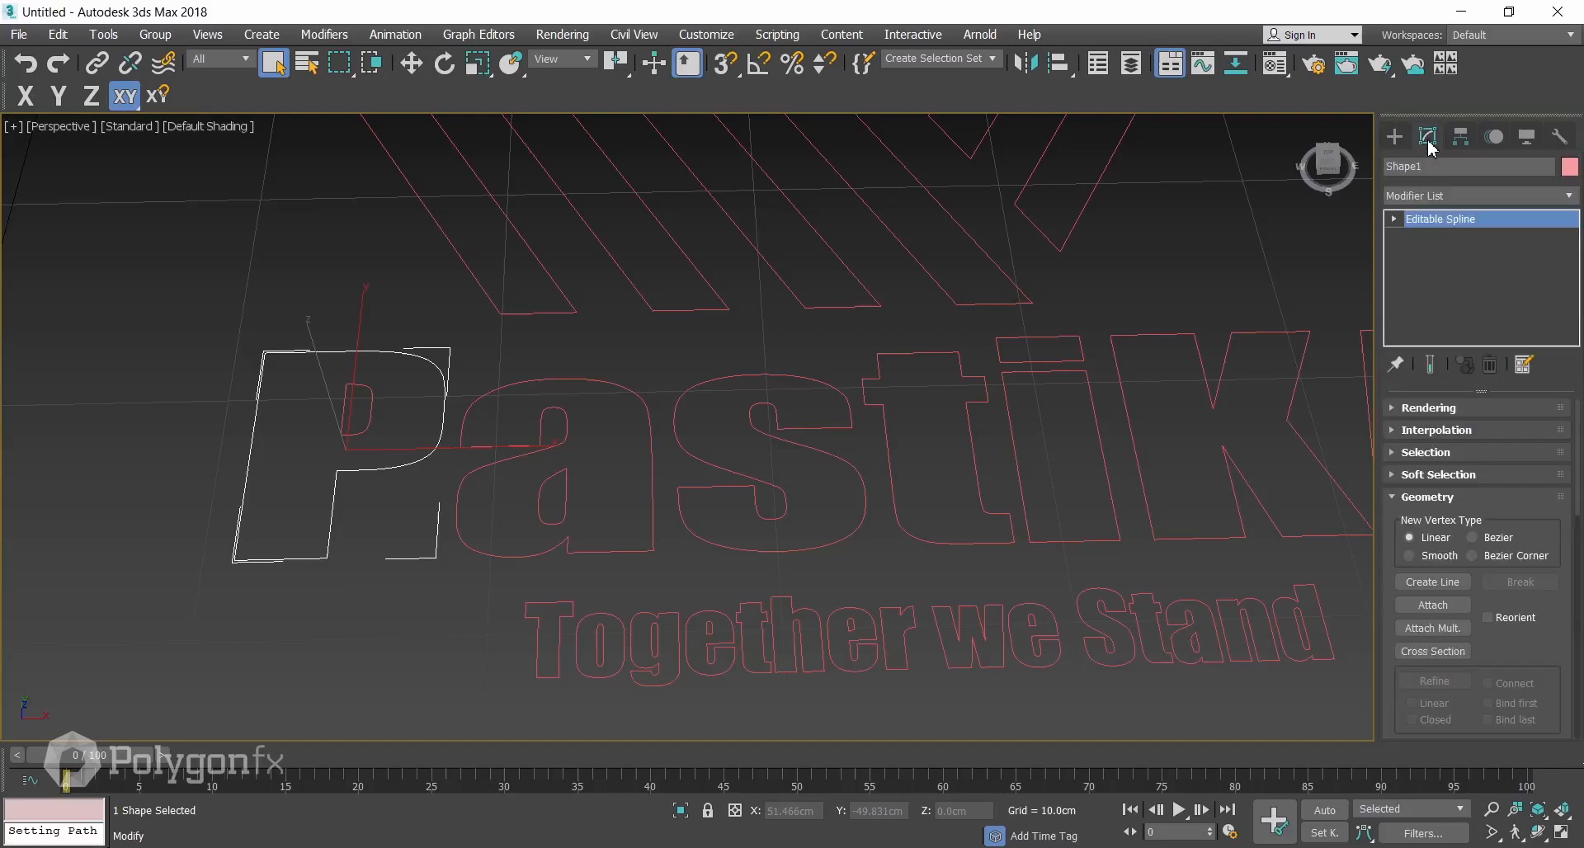
{"action": "left_click", "coordinate": [1433, 605]}
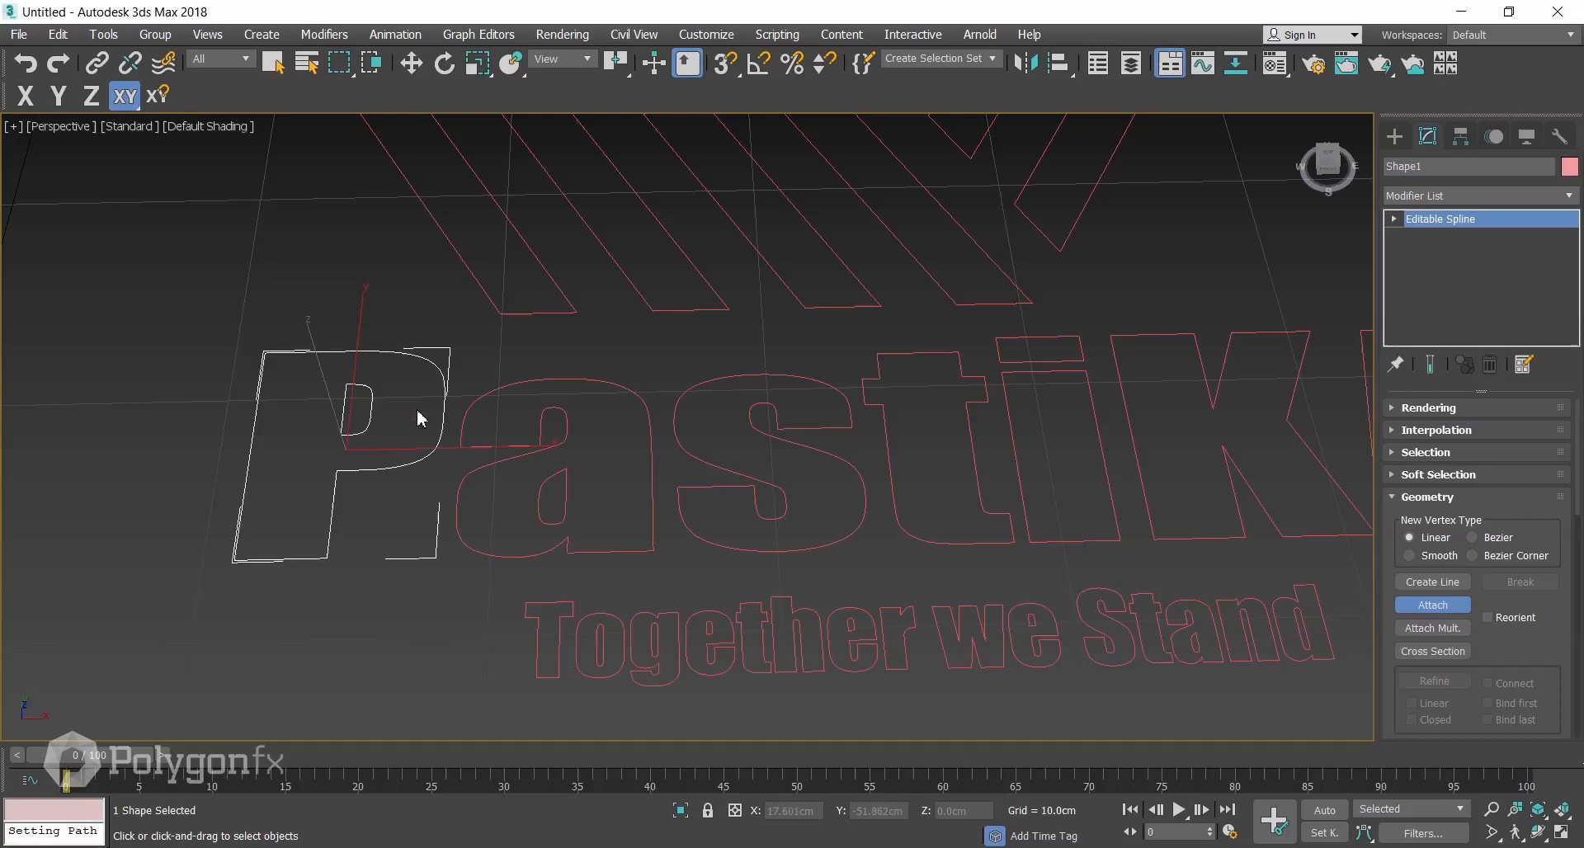
{"action": "right_click", "coordinate": [292, 236]}
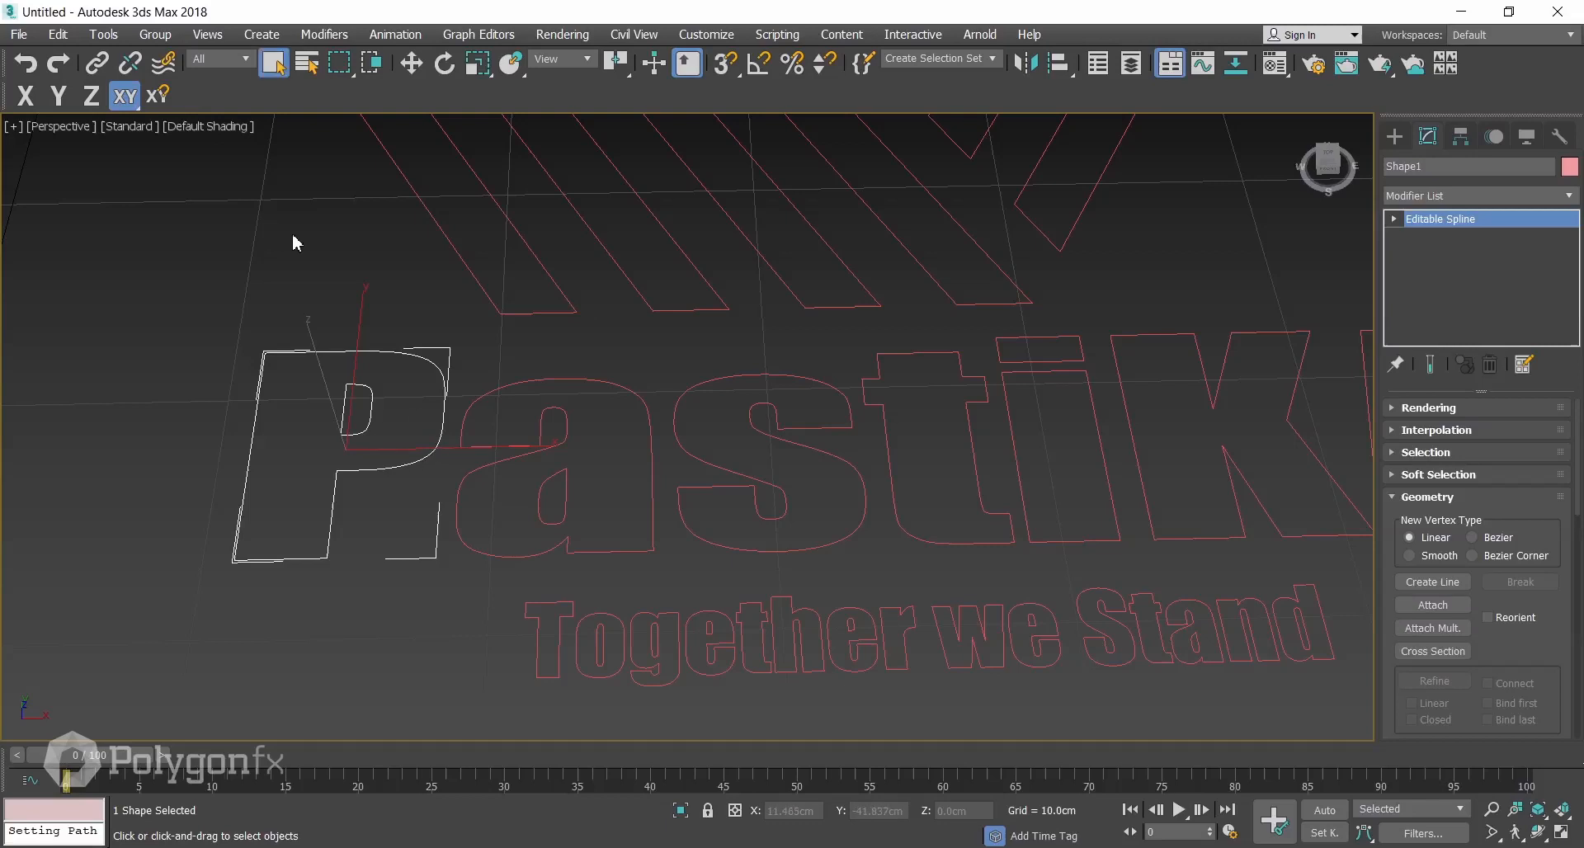
{"action": "left_click", "coordinate": [562, 386]}
{"action": "left_click", "coordinate": [1432, 605]}
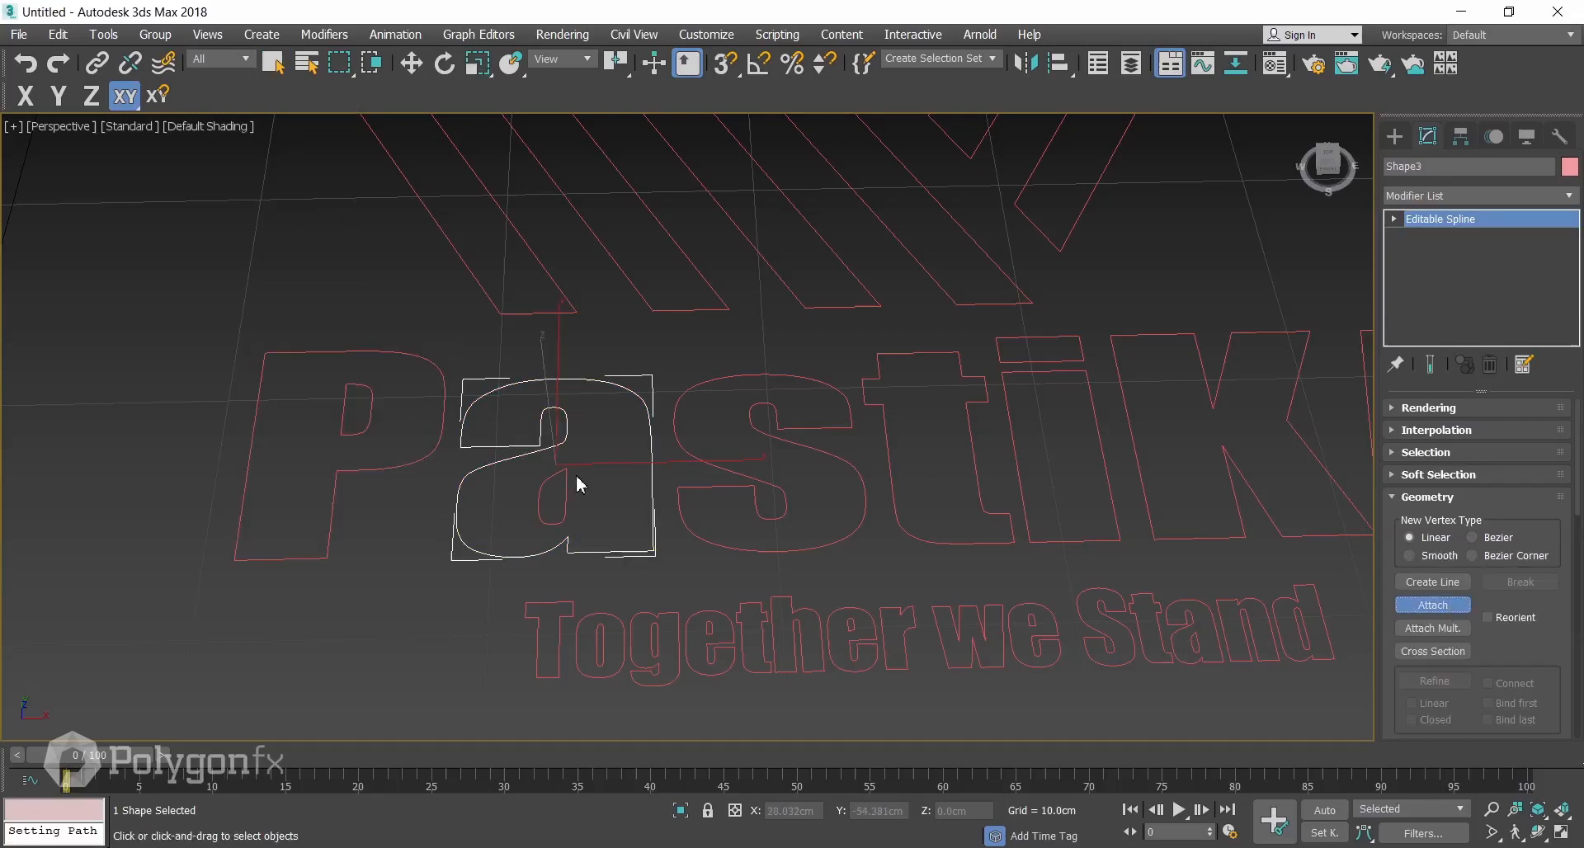
{"action": "middle_click_drag", "start_coordinate": [763, 493], "coordinate": [502, 477]}
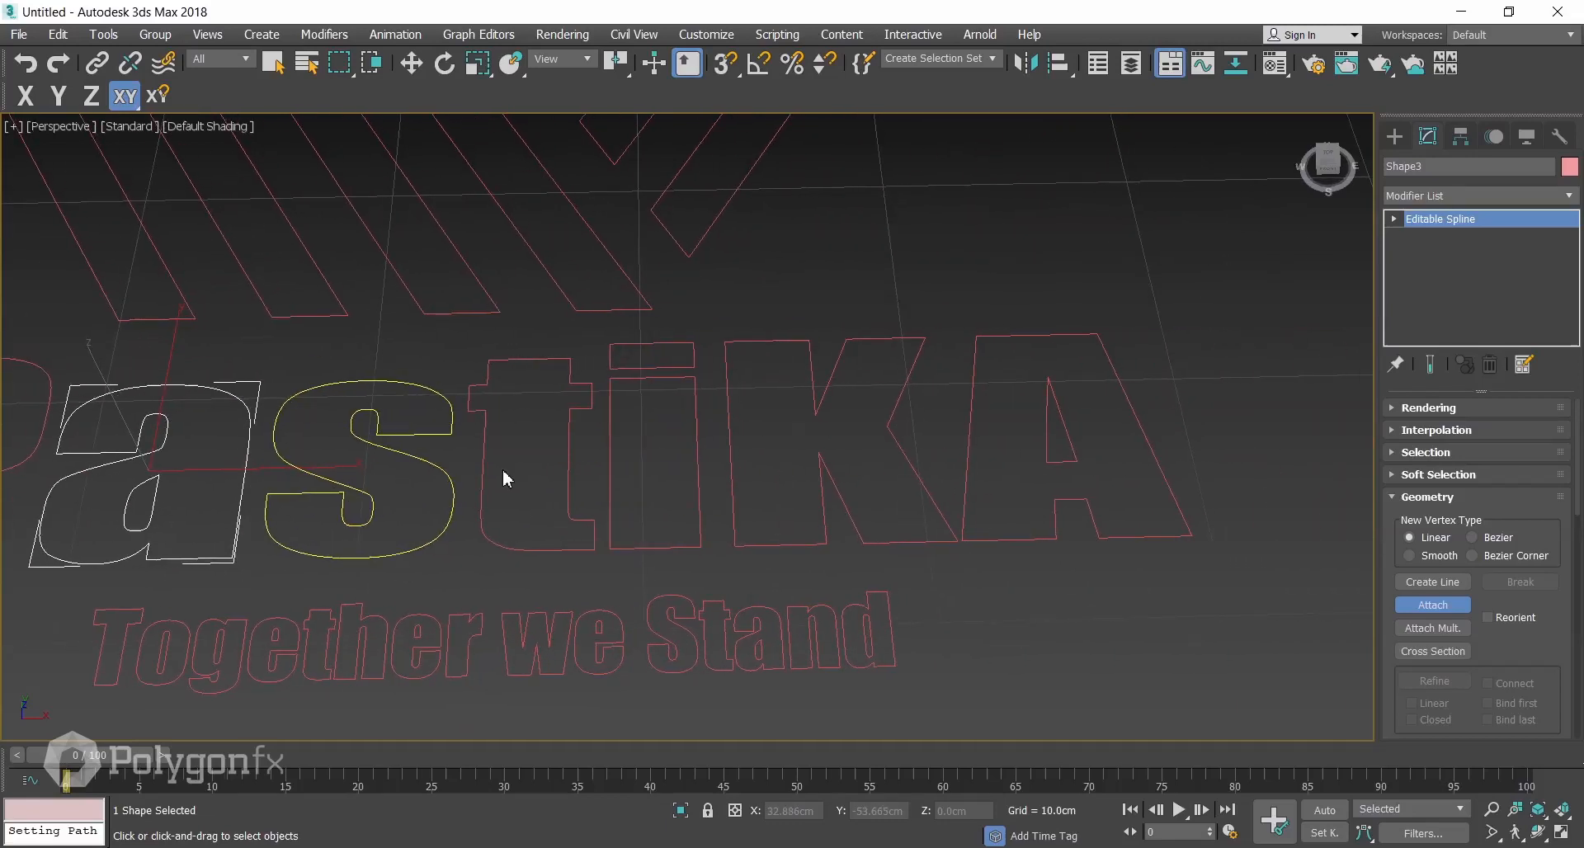
Attach the dot of the letter i to its stem and the inner triangle of the final A to its outline.
{"action": "left_click", "coordinate": [615, 416]}
{"action": "left_click", "coordinate": [1433, 605]}
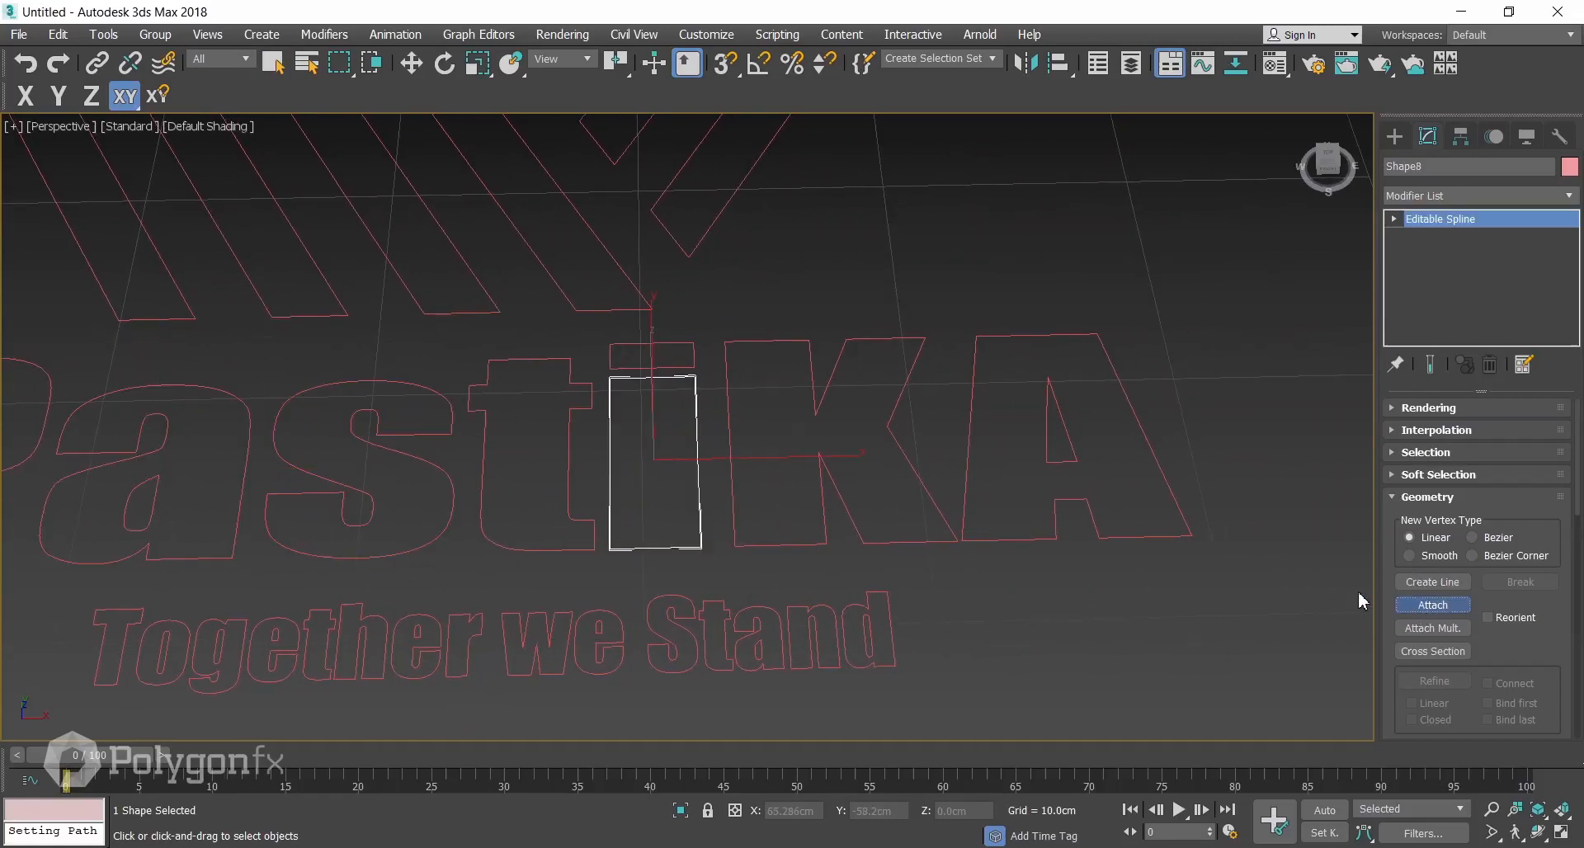
{"action": "left_click", "coordinate": [693, 364]}
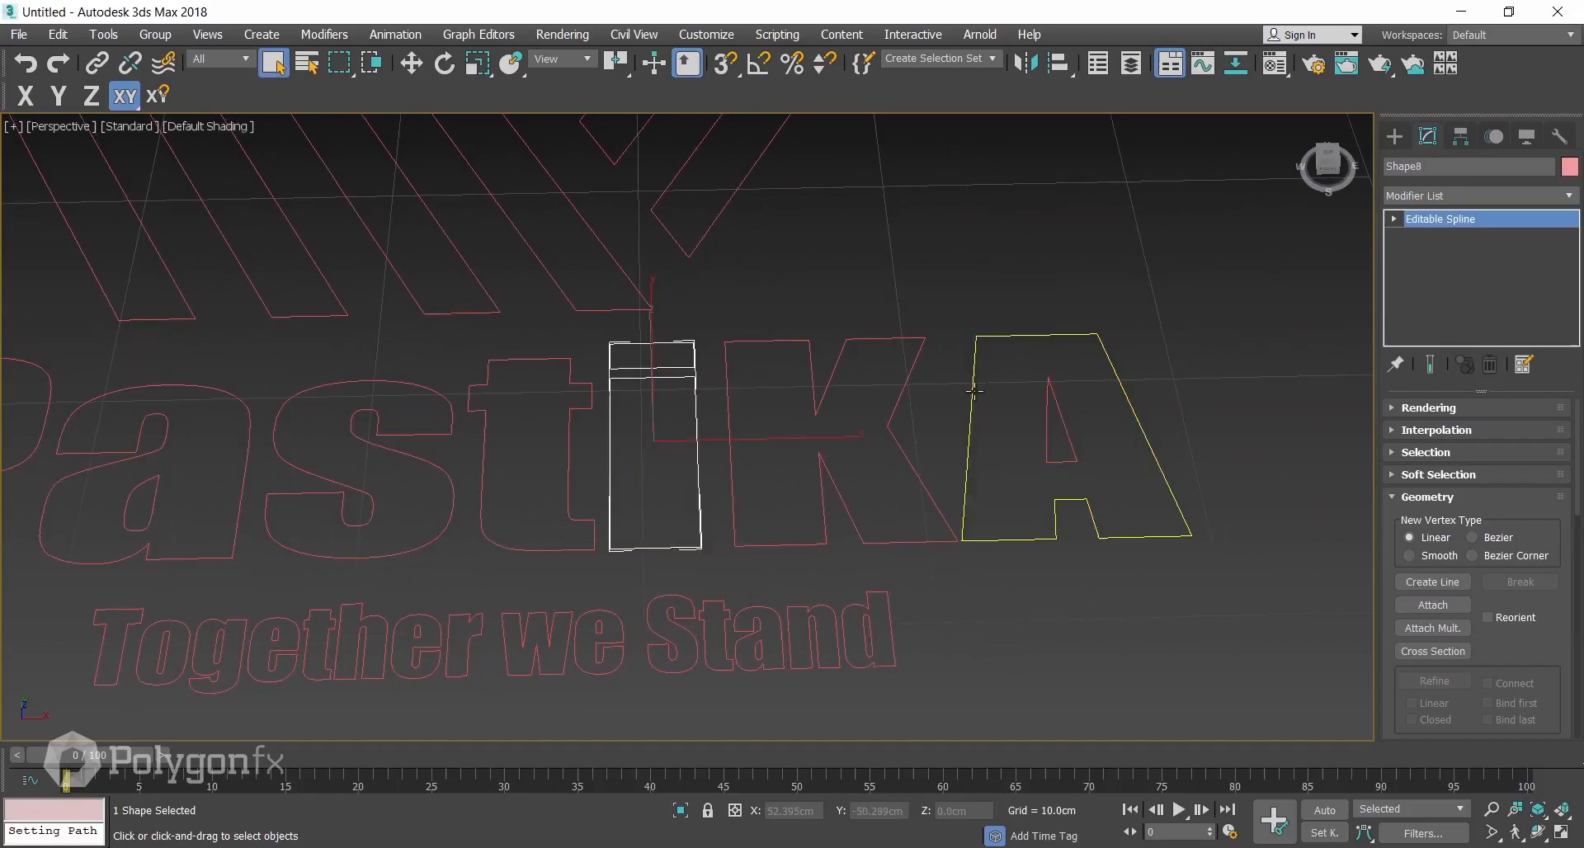
{"action": "left_click", "coordinate": [972, 392]}
{"action": "left_click", "coordinate": [1433, 606]}
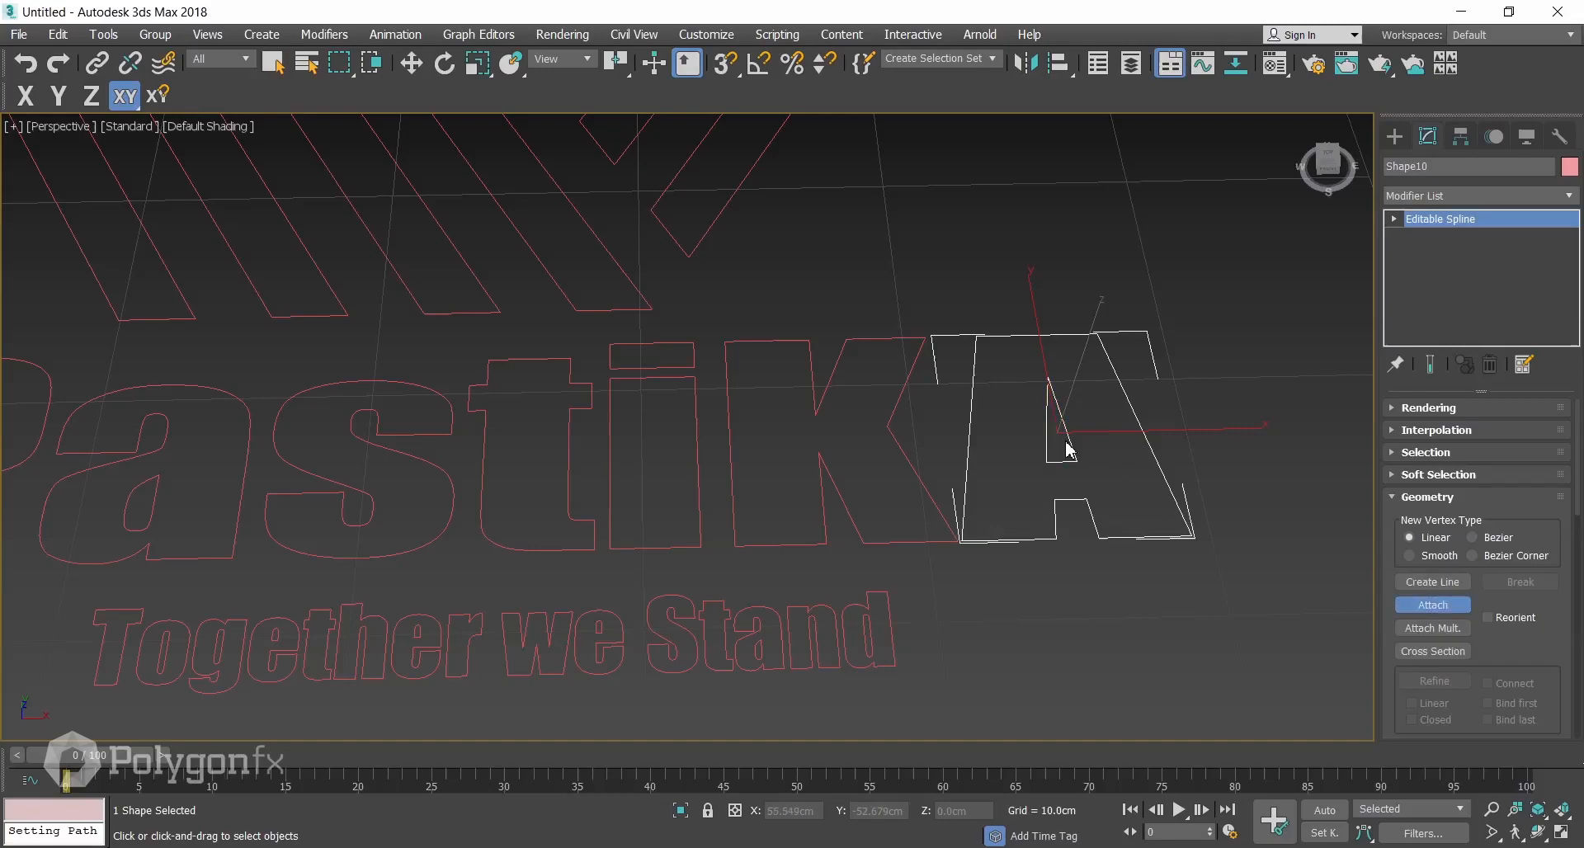
Attach the inner hole of the letter o in the tagline word "Together" to its outer outline.
{"action": "scroll", "coordinate": [1007, 449], "scroll_direction": "down", "scroll_amount": 4}
{"action": "scroll", "coordinate": [819, 509], "scroll_direction": "up", "scroll_amount": 8}
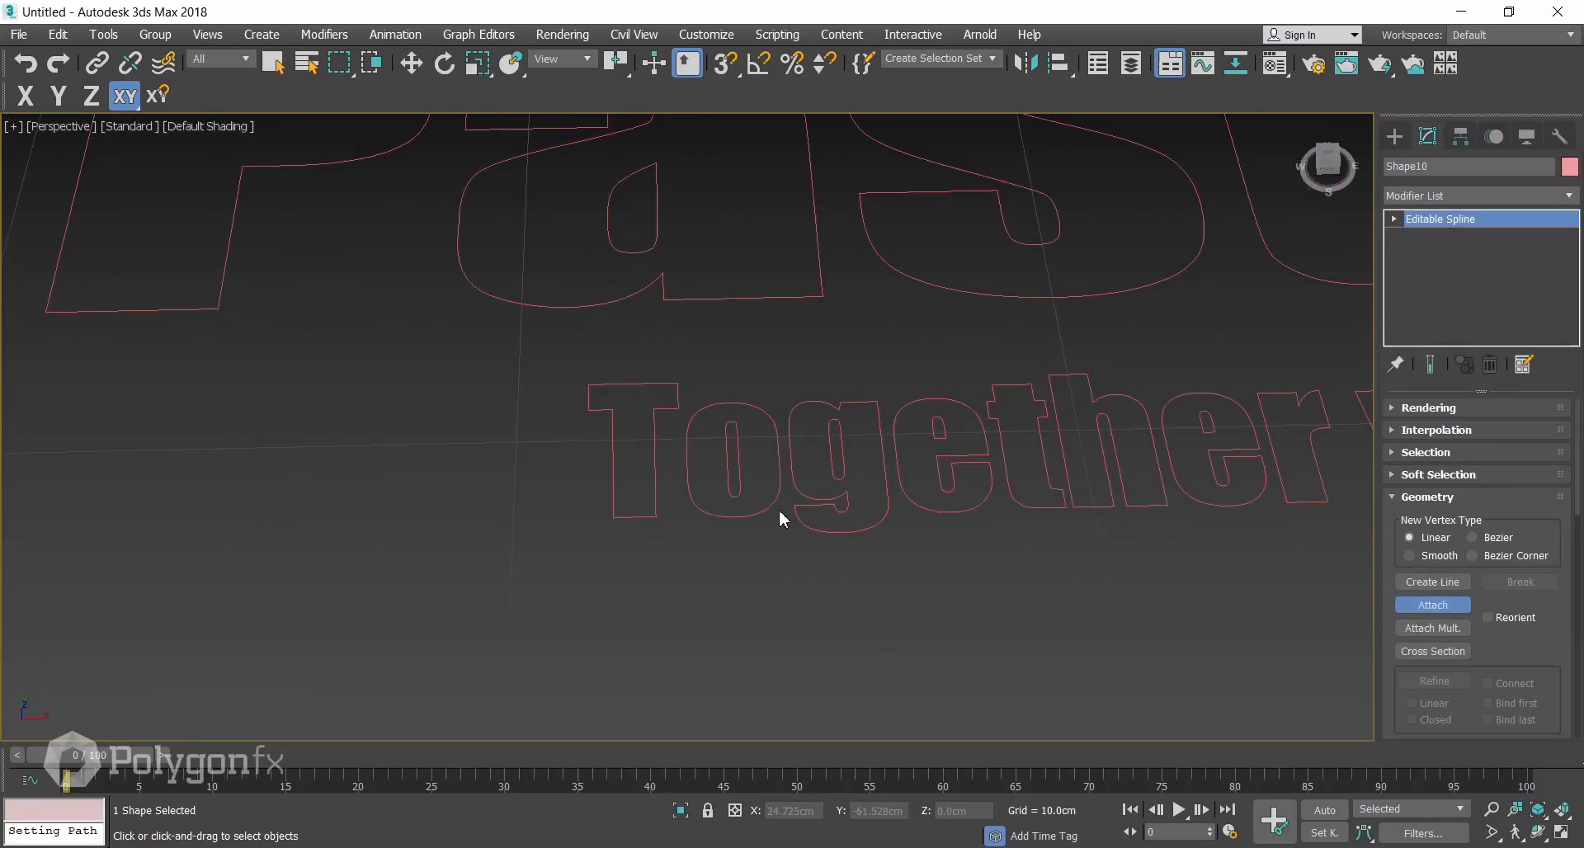
{"action": "right_click", "coordinate": [726, 518]}
{"action": "left_click", "coordinate": [733, 521]}
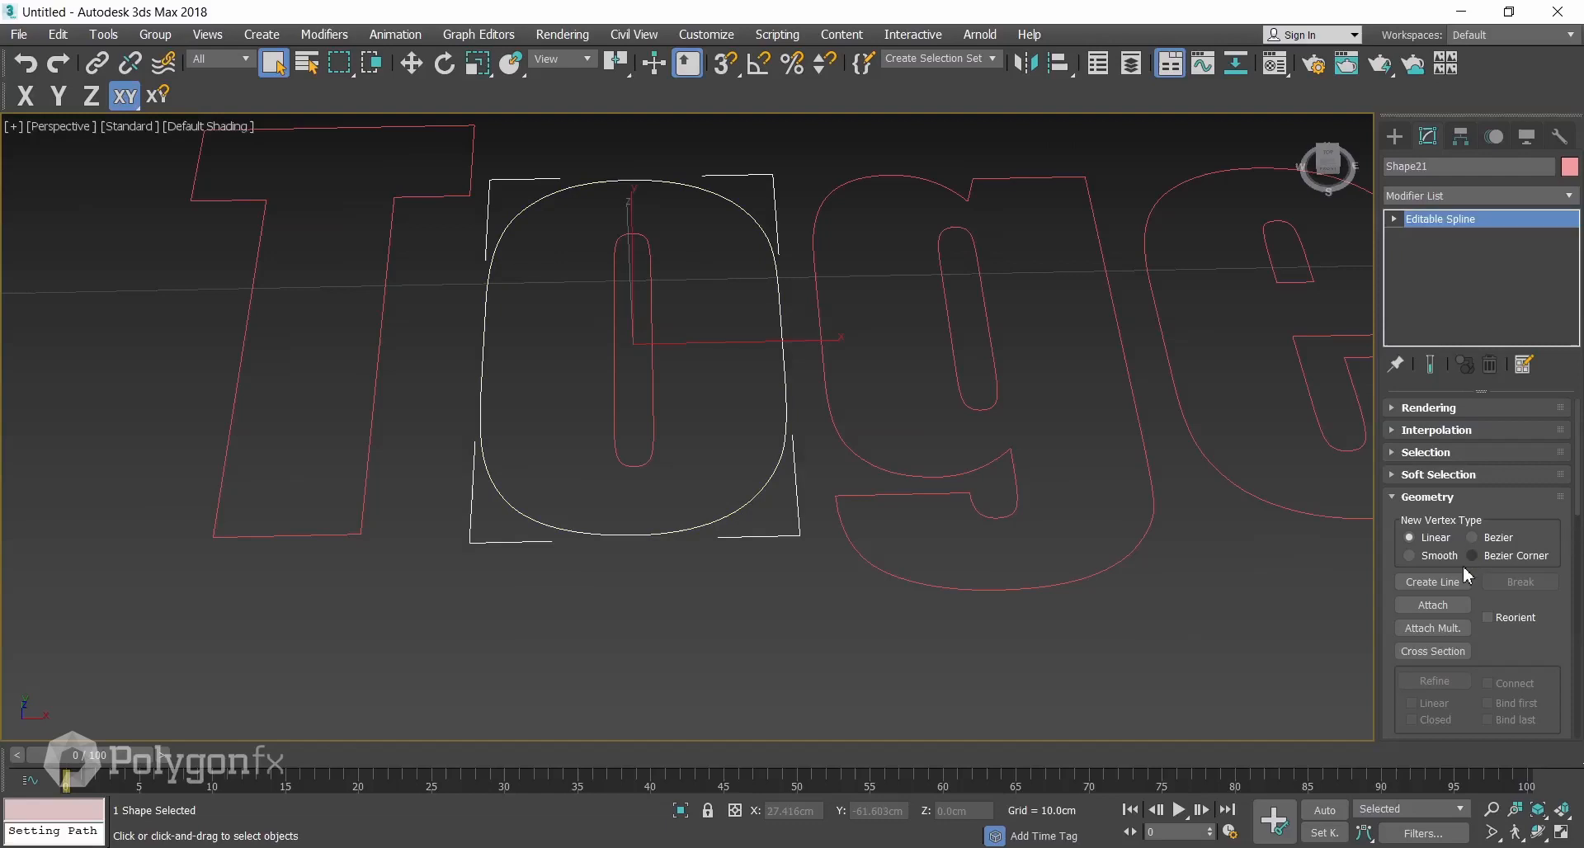
{"action": "left_click", "coordinate": [1434, 603]}
{"action": "left_click", "coordinate": [656, 406]}
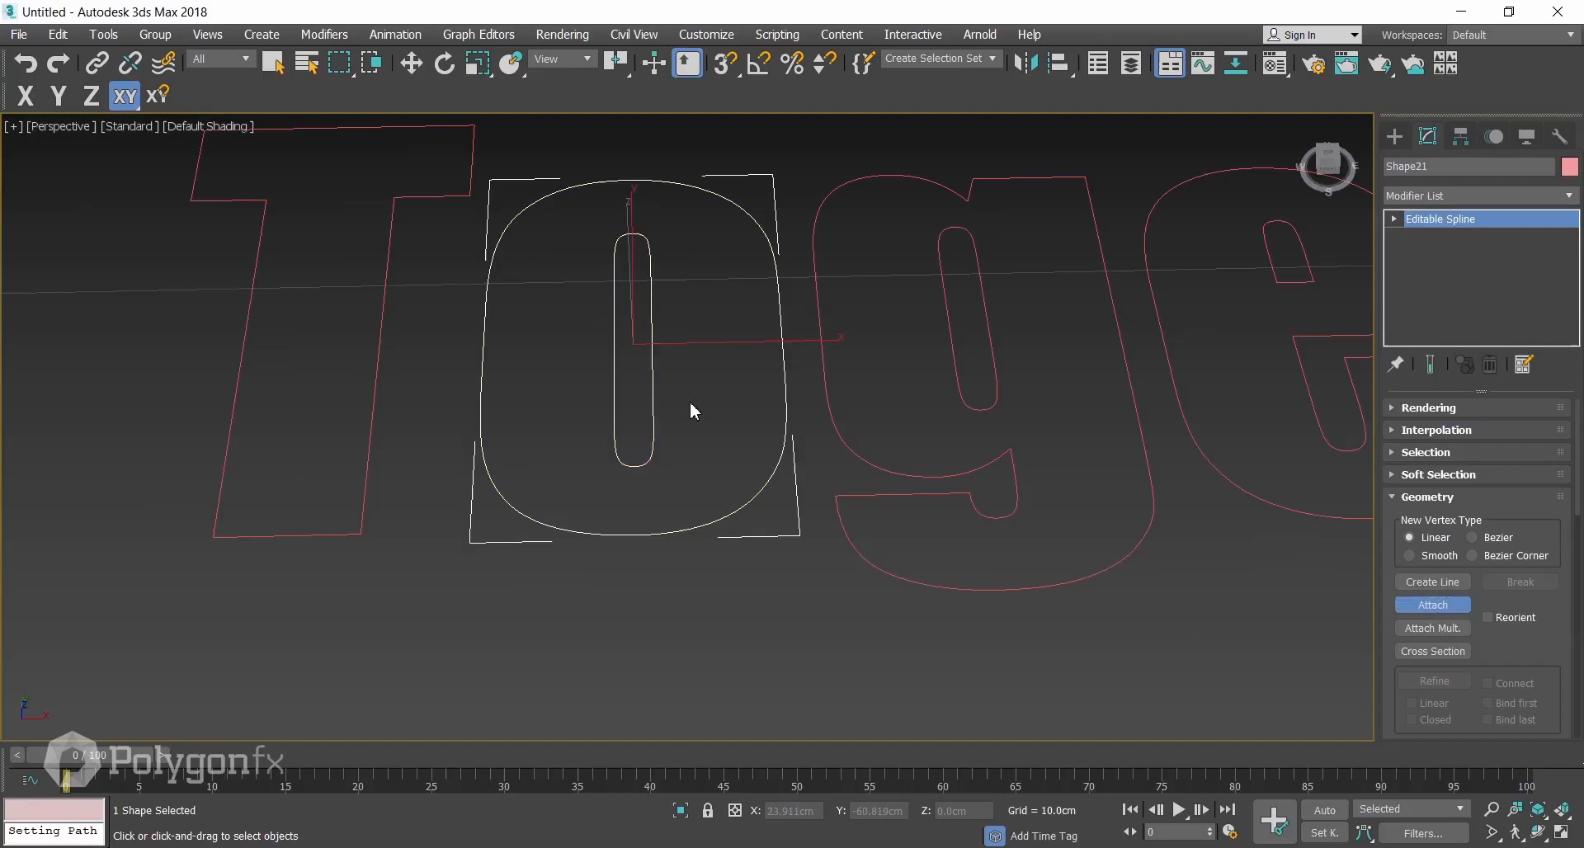
Attach the inner hole of the letter g in the tagline word "Together" to its outer outline.
{"action": "middle_click_drag", "start_coordinate": [1041, 448], "coordinate": [819, 452]}
{"action": "right_click", "coordinate": [819, 452]}
{"action": "left_click", "coordinate": [776, 457]}
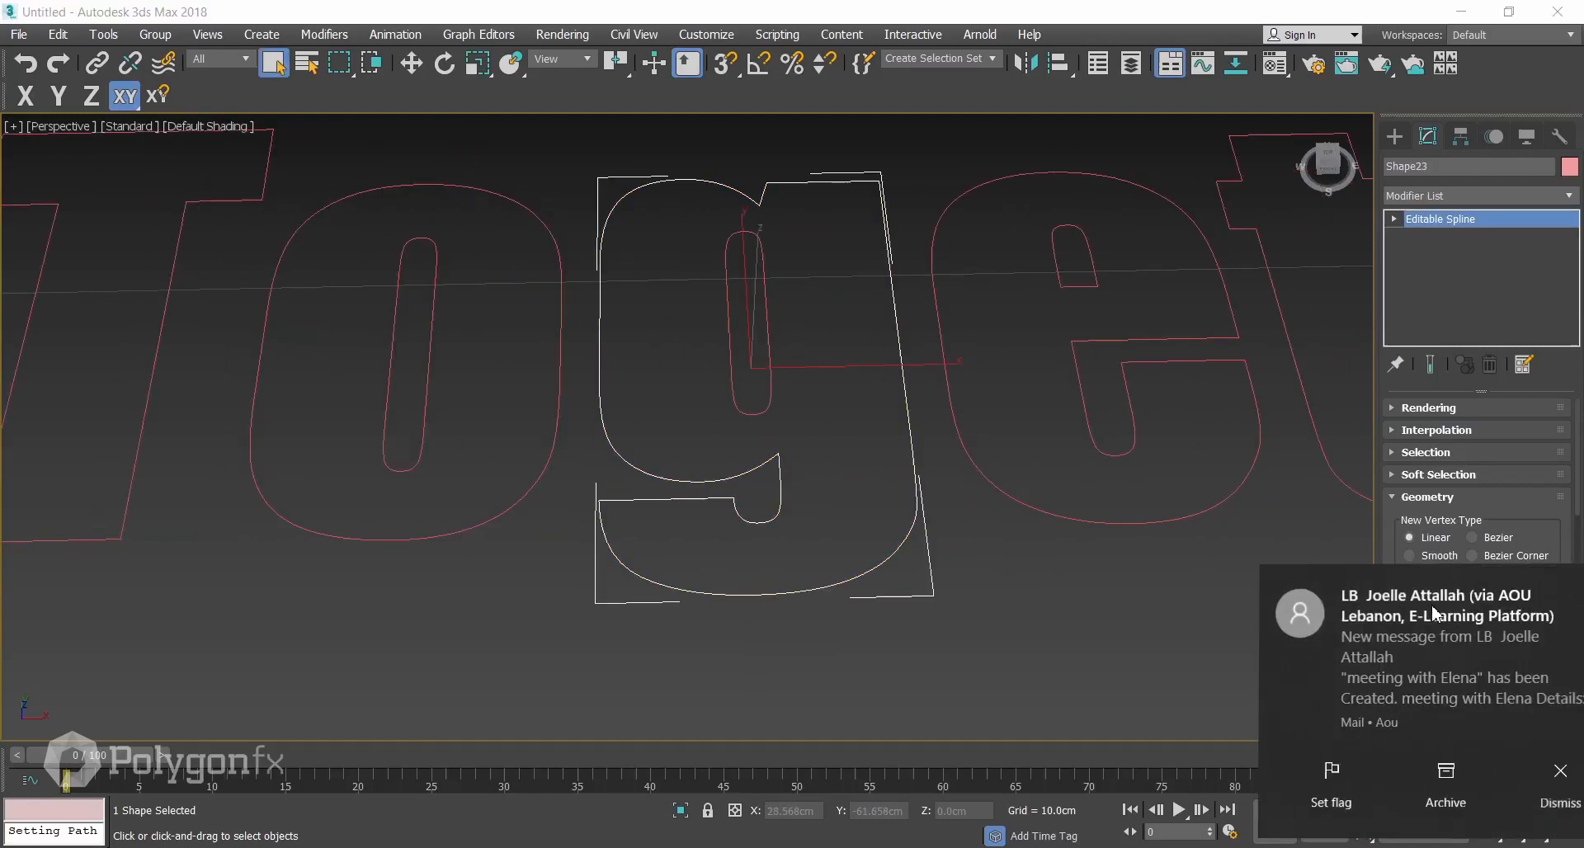
{"action": "left_click", "coordinate": [1440, 614]}
{"action": "left_click", "coordinate": [1559, 30]}
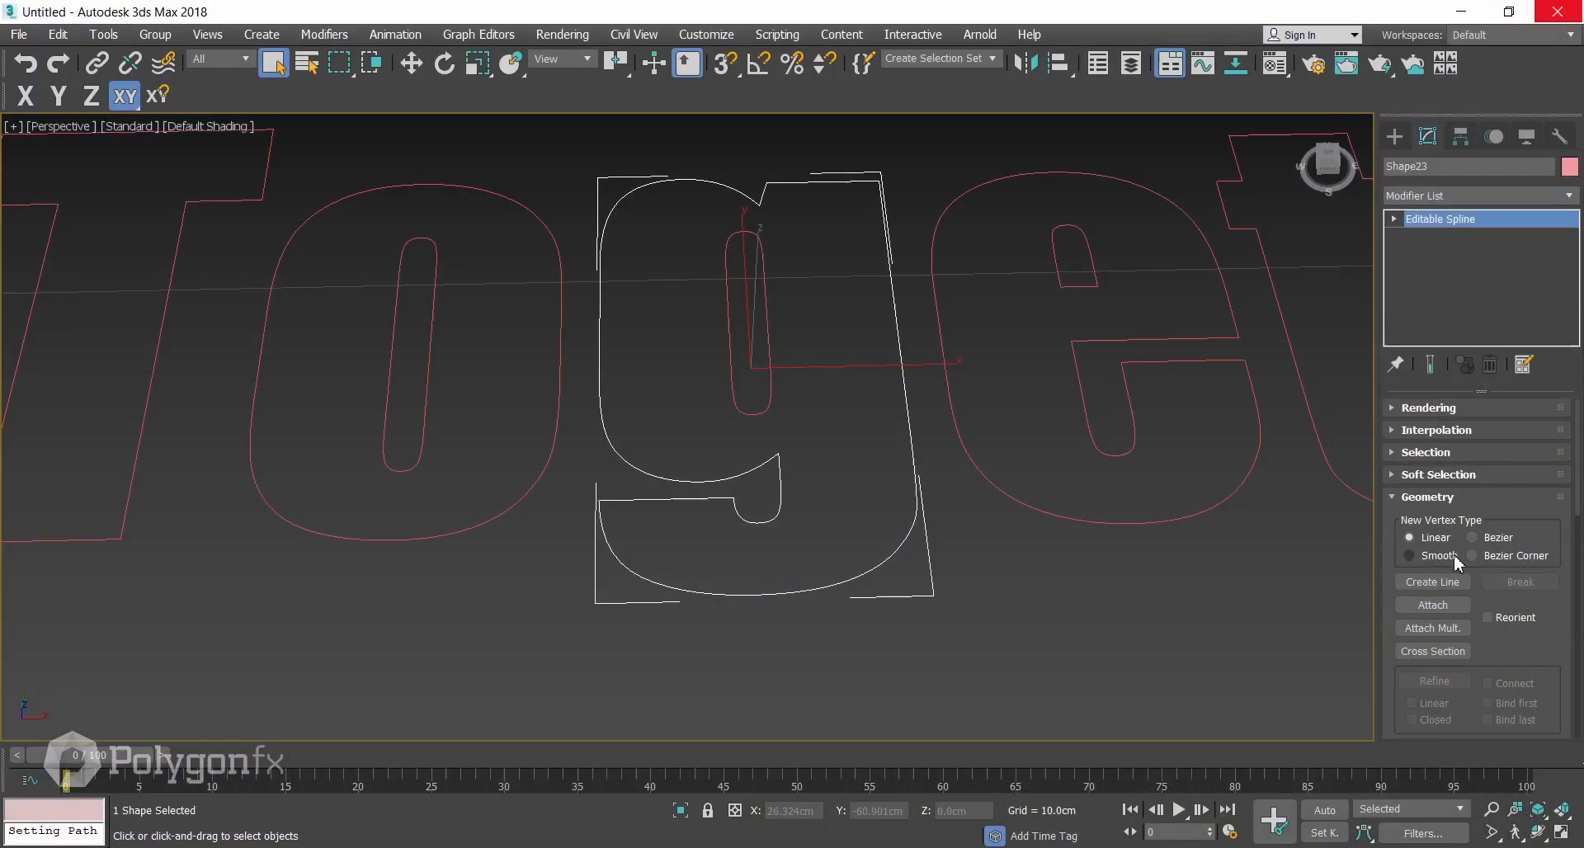
{"action": "left_click", "coordinate": [1443, 605]}
{"action": "middle_click_drag", "start_coordinate": [955, 395], "coordinate": [683, 442]}
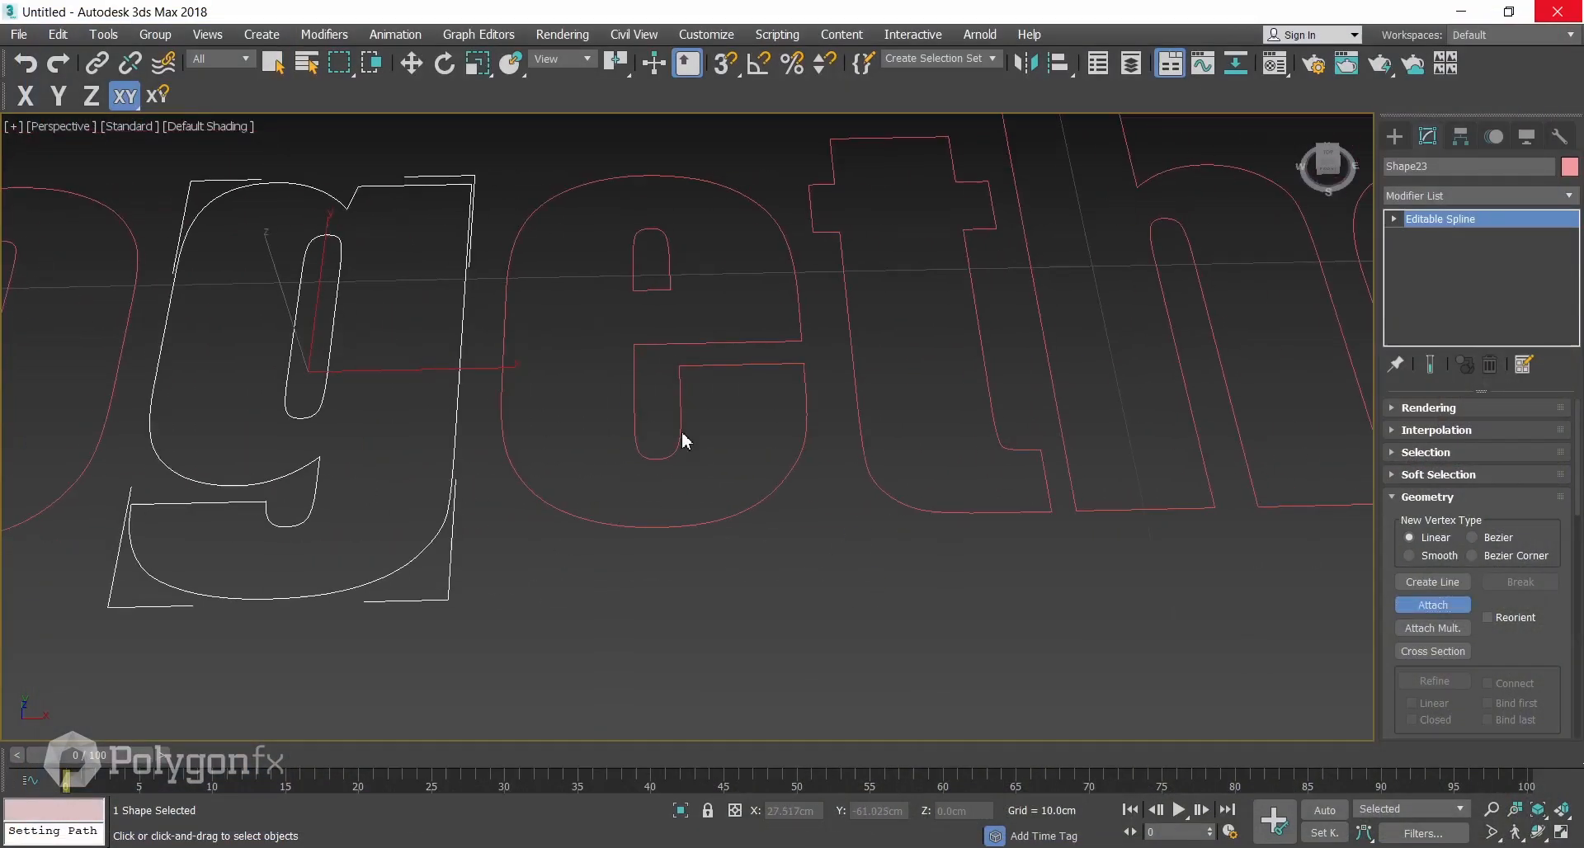
Attach the inner holes of both letters e in the tagline word "Together" to their respective outer outlines.
{"action": "left_click", "coordinate": [745, 513]}
{"action": "left_click", "coordinate": [1446, 604]}
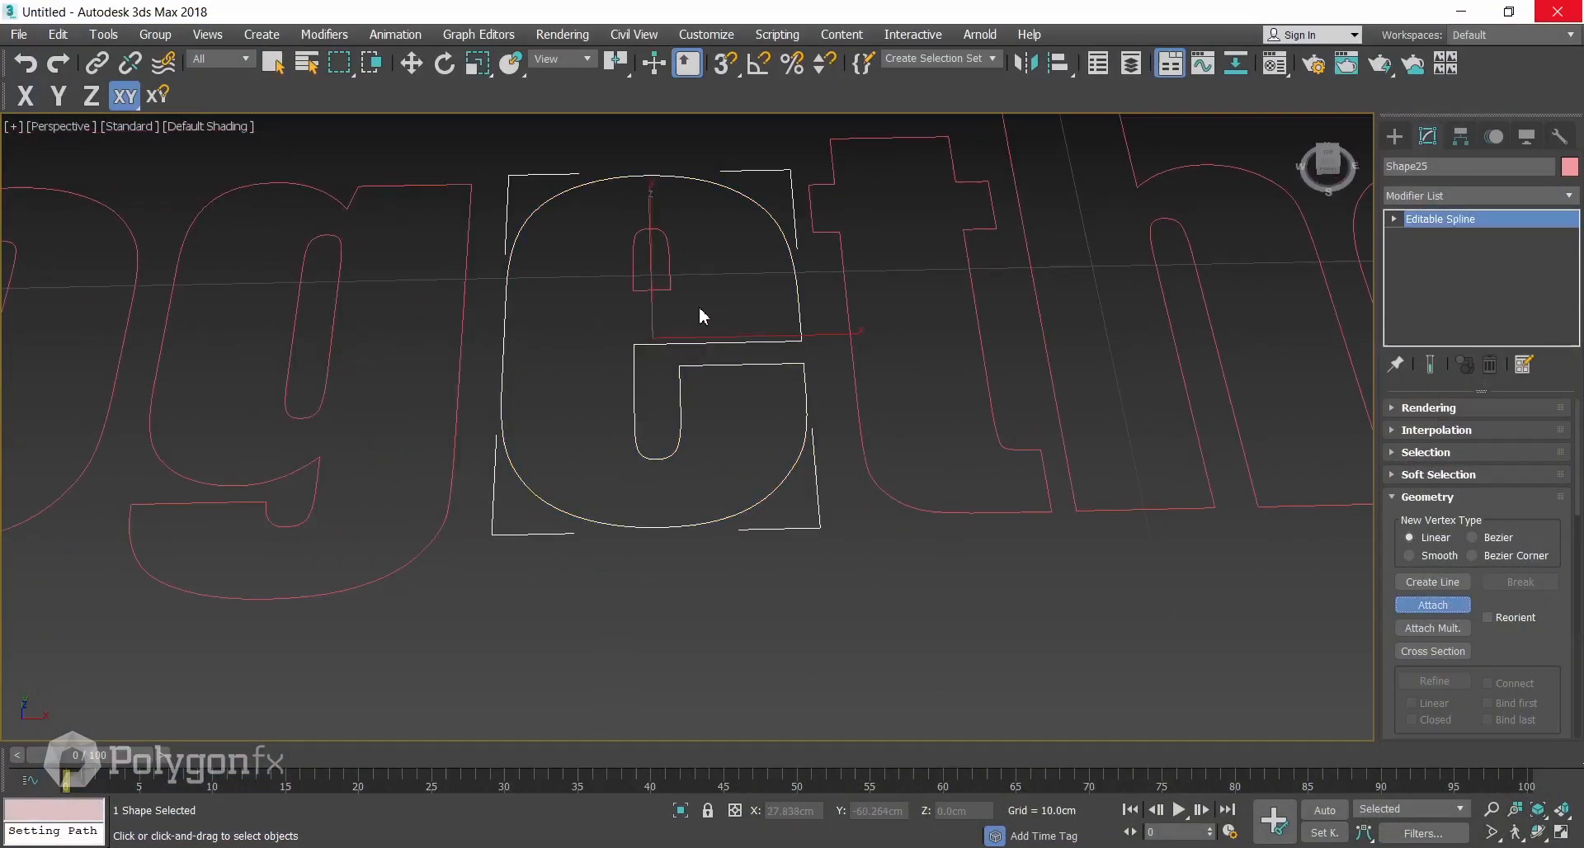
{"action": "scroll", "coordinate": [912, 432], "scroll_direction": "down", "scroll_amount": 2}
{"action": "middle_click_drag", "start_coordinate": [913, 432], "coordinate": [725, 432]}
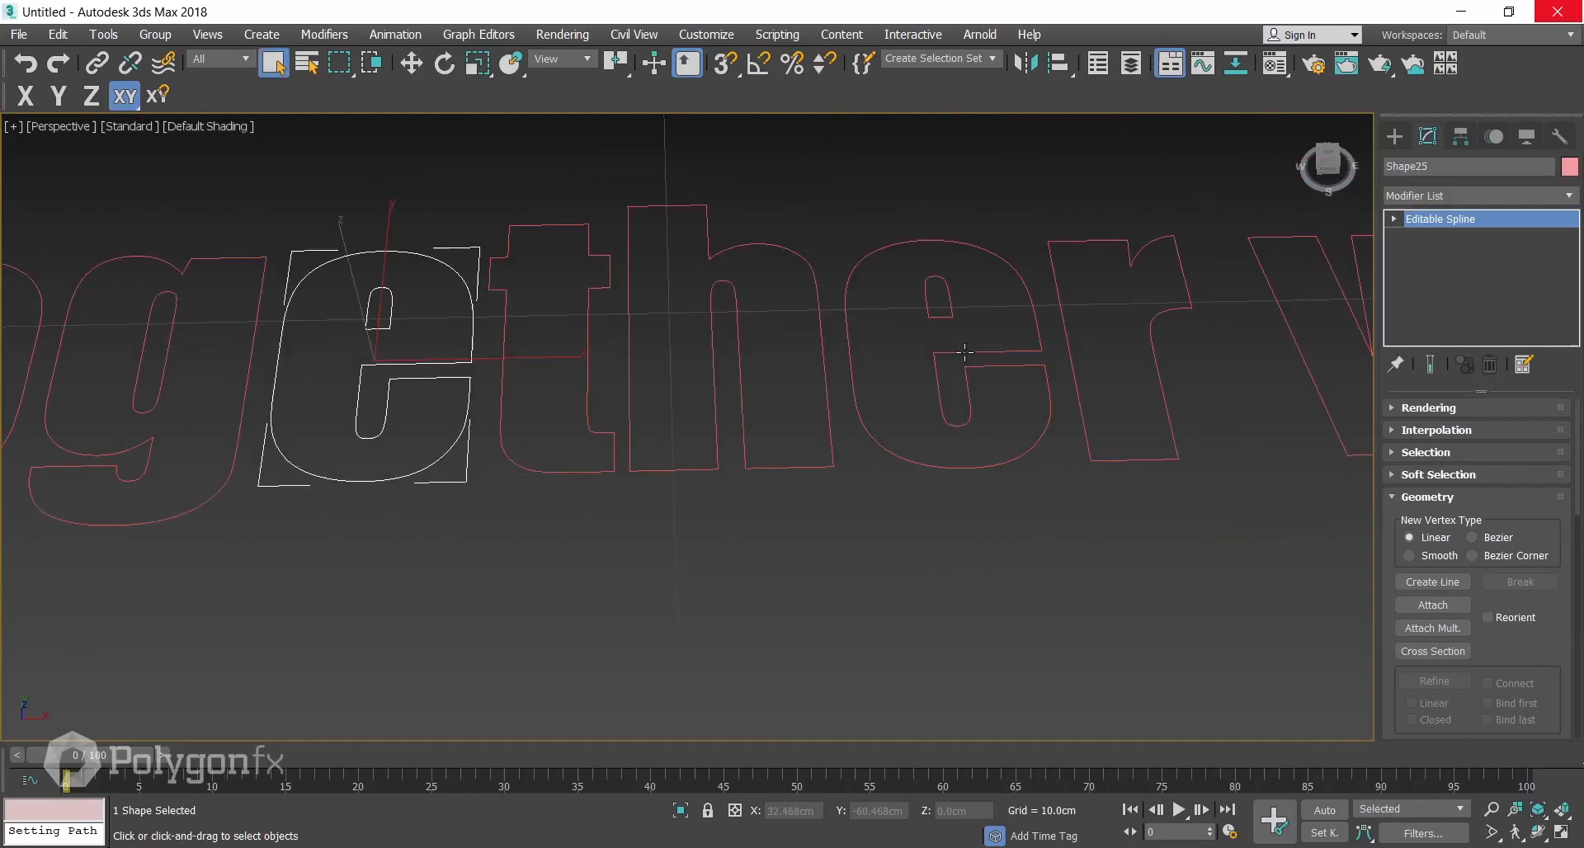
{"action": "key", "text": "ctrl+d"}
{"action": "left_click", "coordinate": [991, 357]}
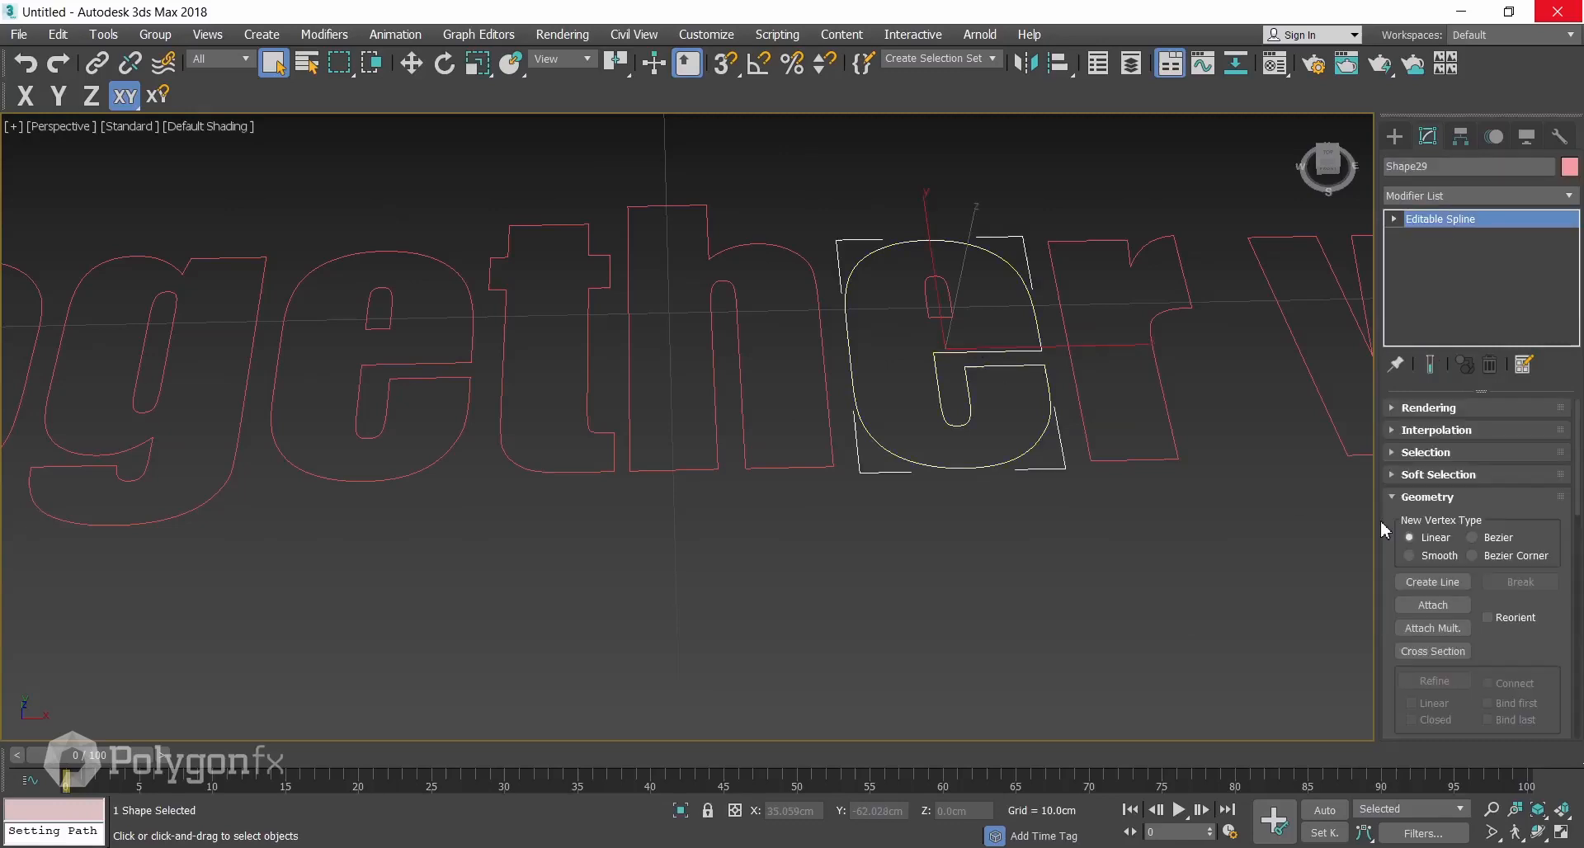
{"action": "left_click", "coordinate": [1456, 605]}
{"action": "middle_click_drag", "start_coordinate": [1112, 368], "coordinate": [679, 417]}
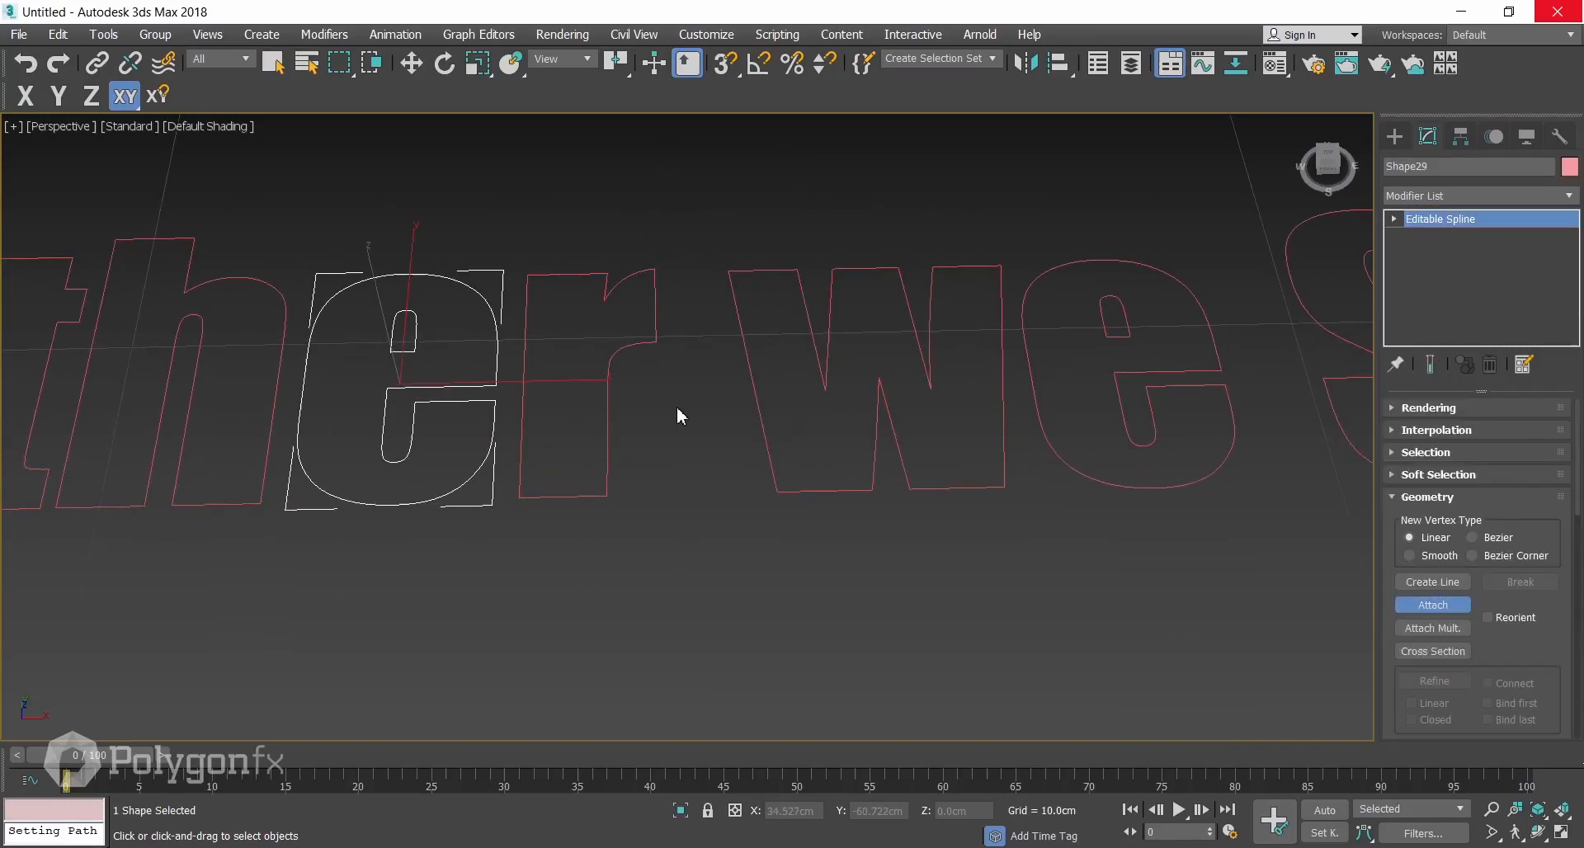
Attach the inner hole of the letter e in the tagline word "we" to its outer outline.
{"action": "right_click", "coordinate": [685, 417]}
{"action": "middle_click_drag", "start_coordinate": [980, 399], "coordinate": [660, 396]}
{"action": "left_click", "coordinate": [817, 389]}
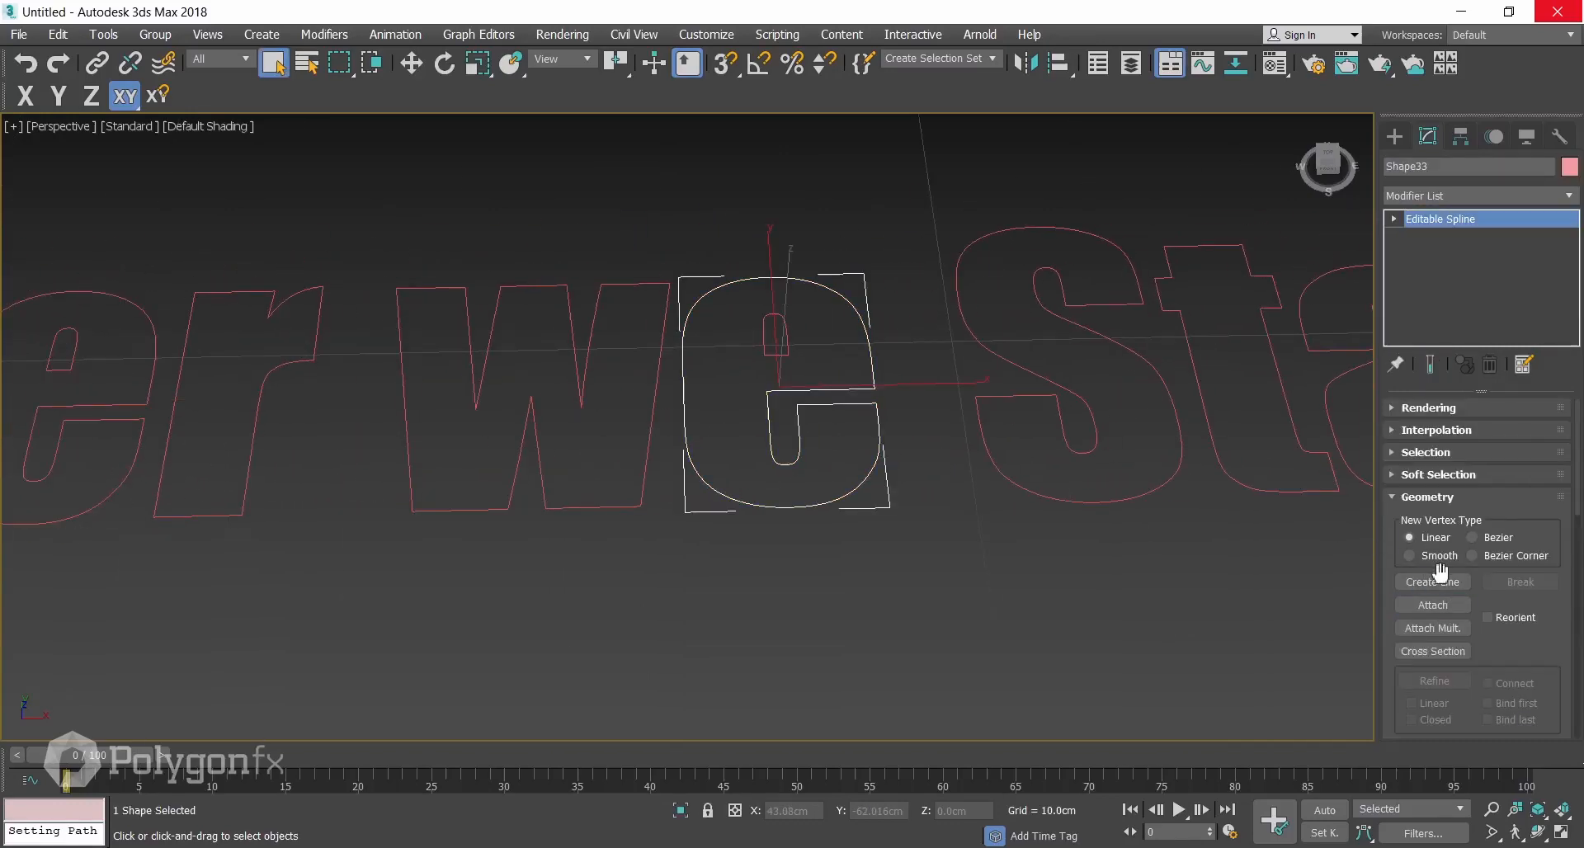
{"action": "left_click", "coordinate": [1433, 604]}
{"action": "middle_click_drag", "start_coordinate": [1049, 394], "coordinate": [523, 410]}
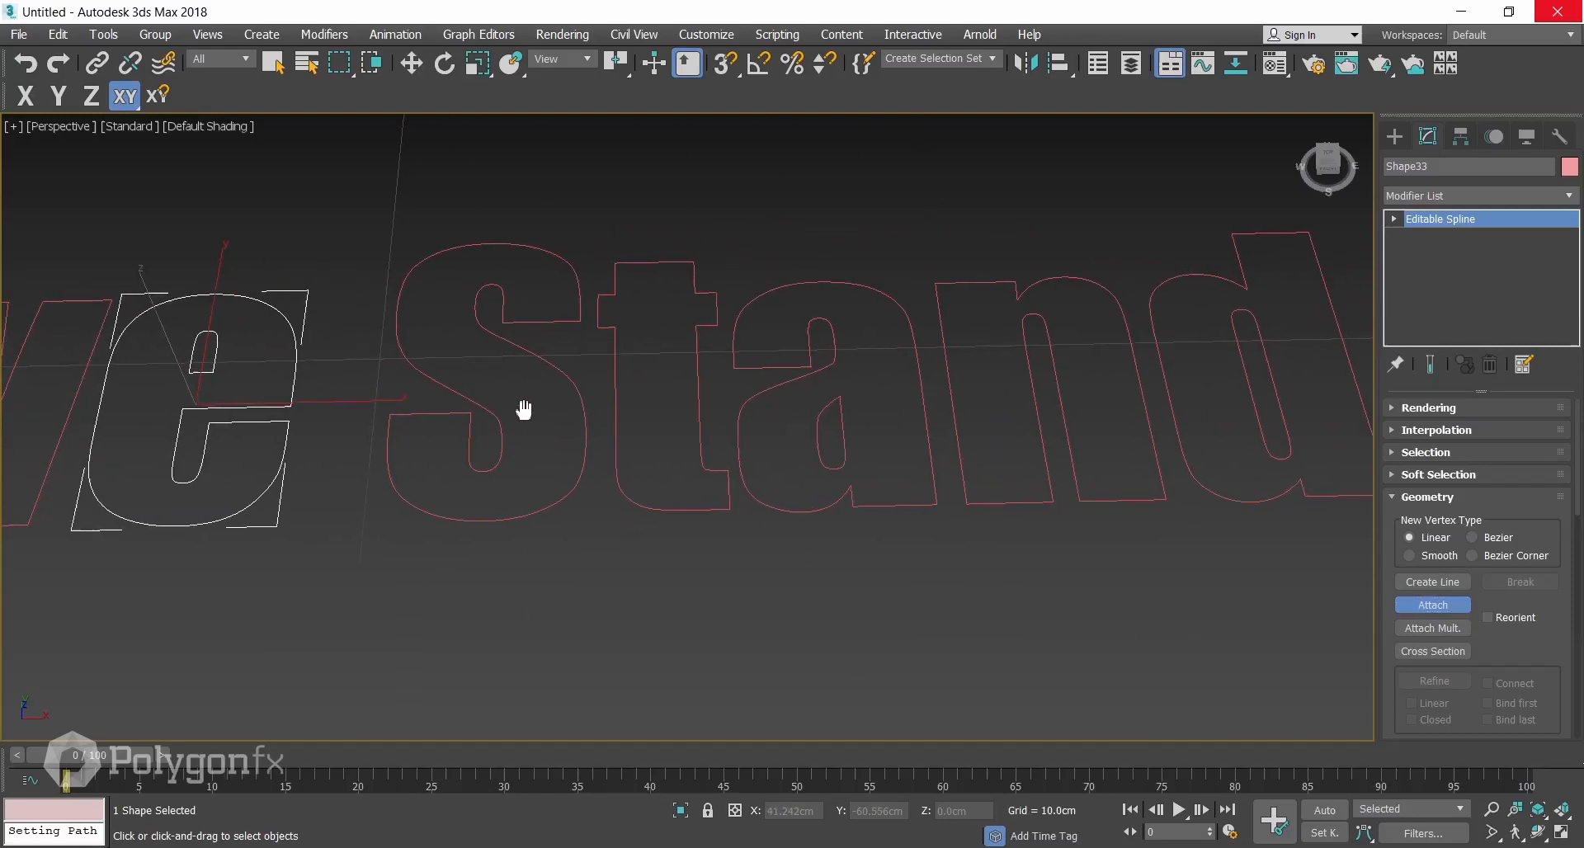
Attach the inner hole of the letter a in the tagline word "Stand" to its outer outline.
{"action": "right_click", "coordinate": [863, 410]}
{"action": "left_click", "coordinate": [843, 413]}
{"action": "left_click", "coordinate": [1433, 605]}
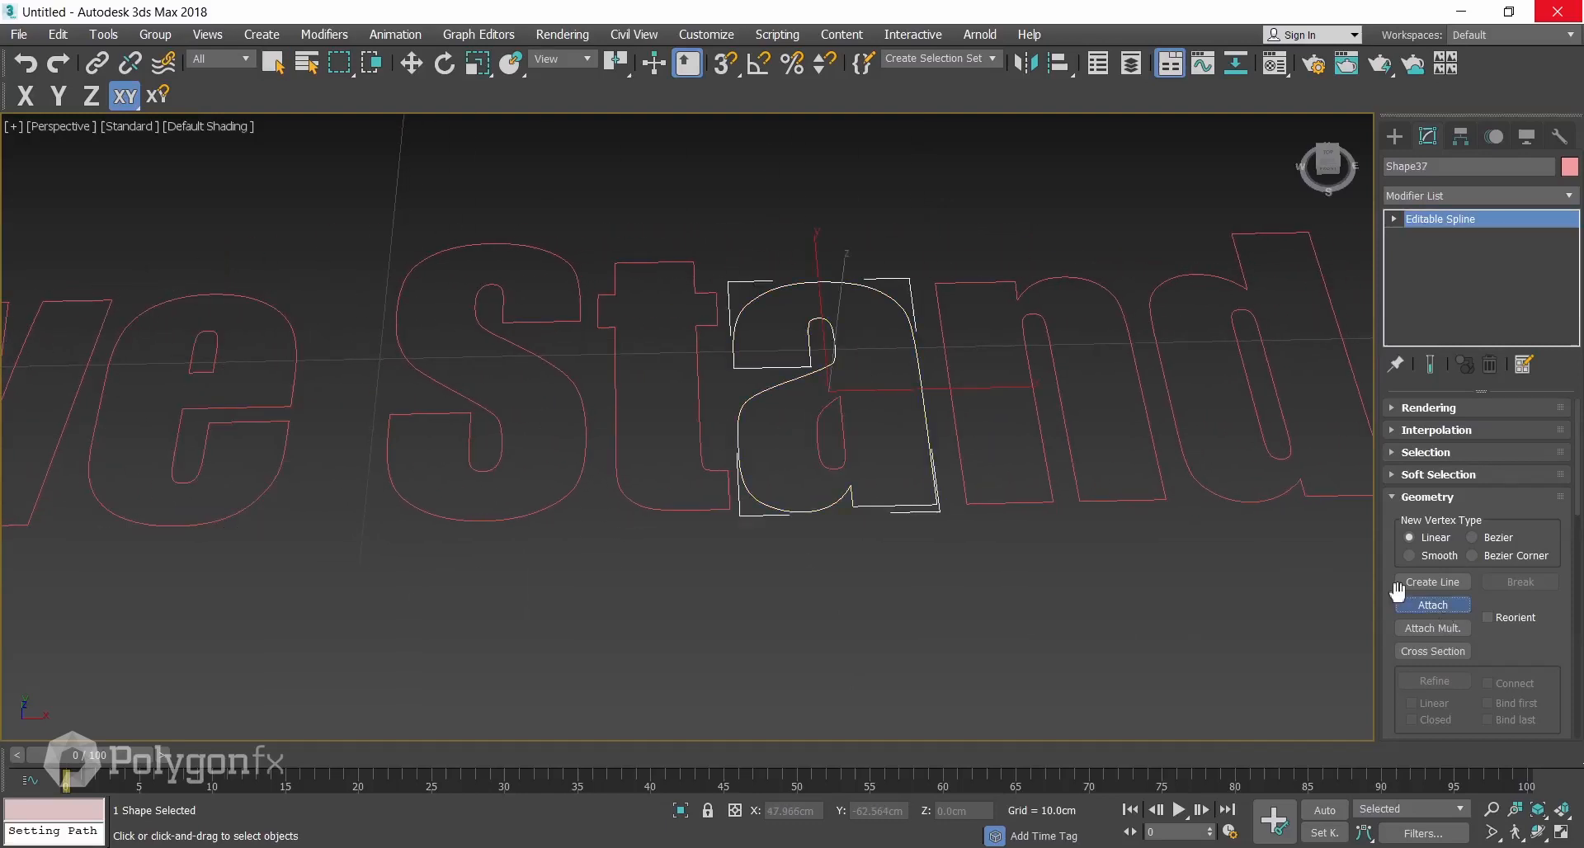
{"action": "left_click", "coordinate": [843, 449]}
{"action": "middle_click_drag", "start_coordinate": [980, 452], "coordinate": [624, 461]}
{"action": "right_click", "coordinate": [1007, 453]}
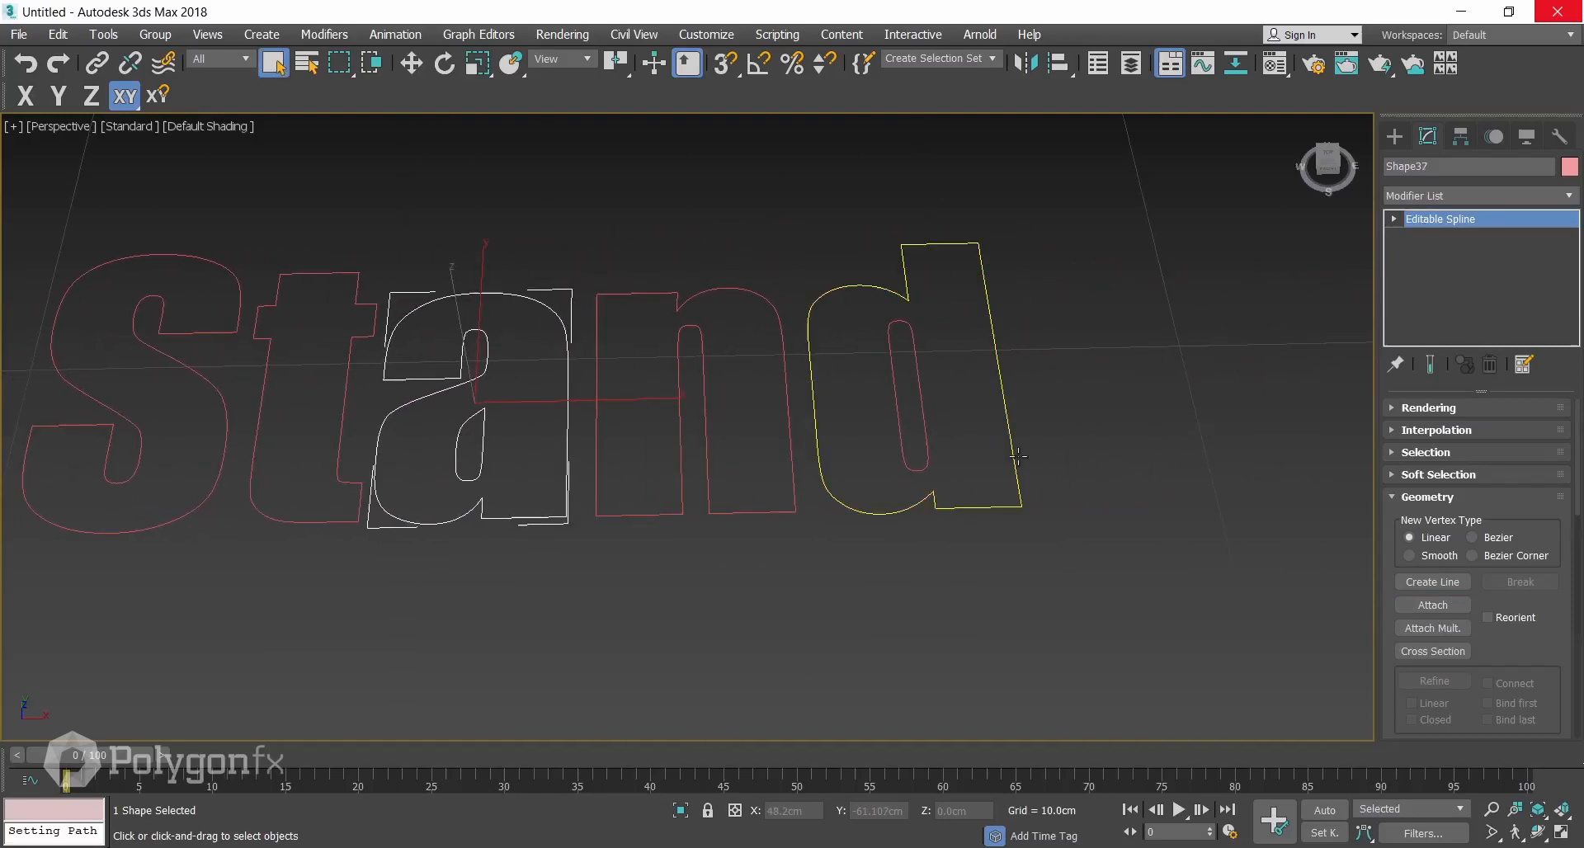
Attach the inner hole of the letter d in "Stand" to its outer outline and clear the selection.
{"action": "left_click", "coordinate": [1016, 452]}
{"action": "left_click", "coordinate": [1015, 452]}
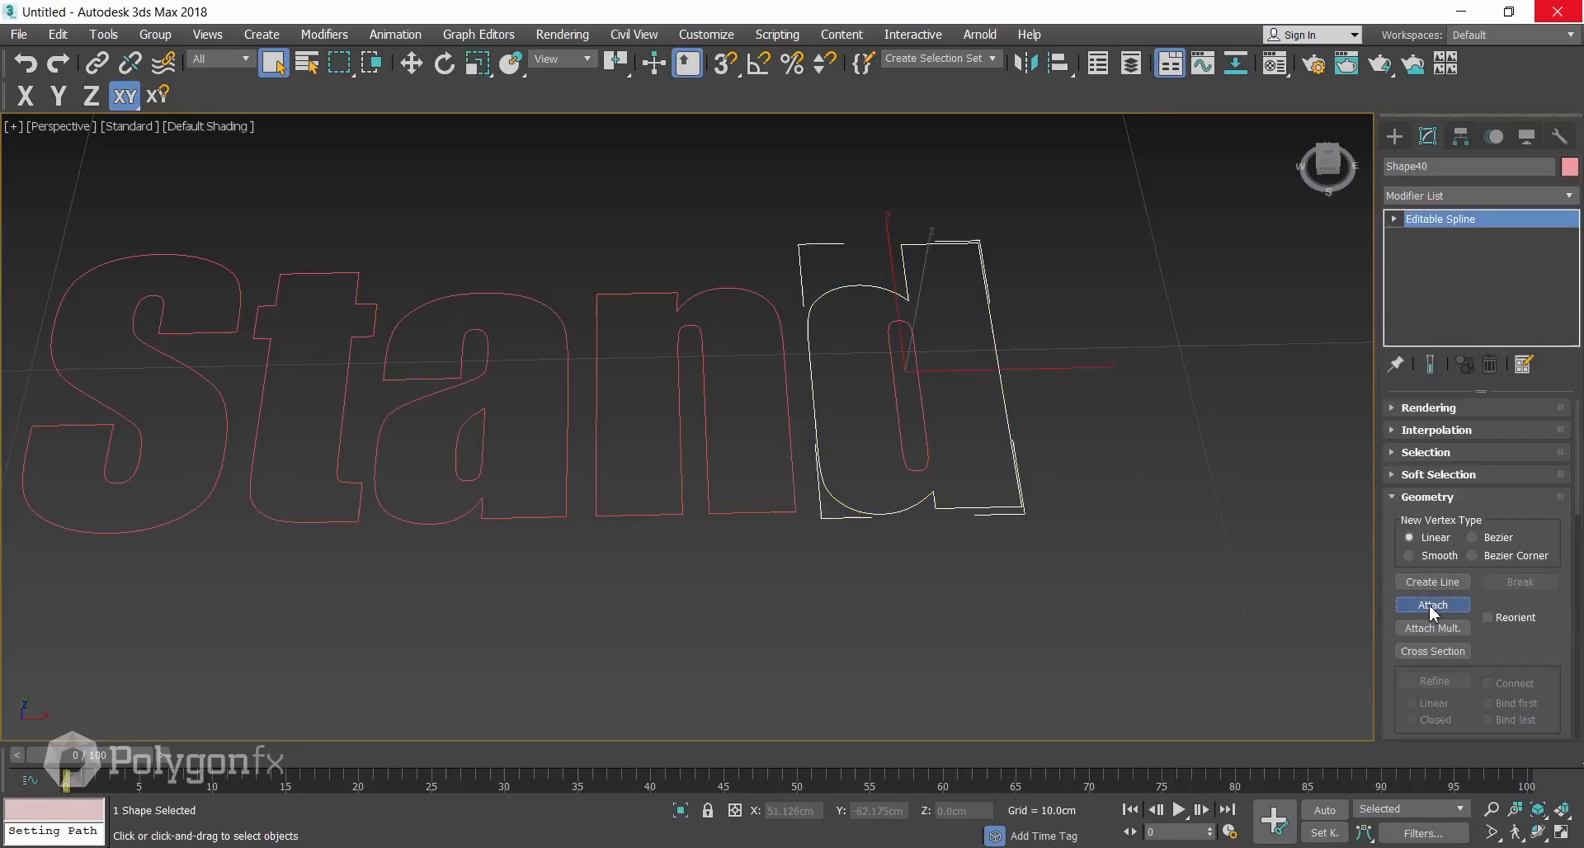
{"action": "left_click", "coordinate": [1433, 605]}
{"action": "left_click", "coordinate": [914, 448]}
{"action": "scroll", "coordinate": [940, 442], "scroll_direction": "down", "scroll_amount": 3}
{"action": "right_click", "coordinate": [941, 470]}
{"action": "left_click", "coordinate": [916, 487]}
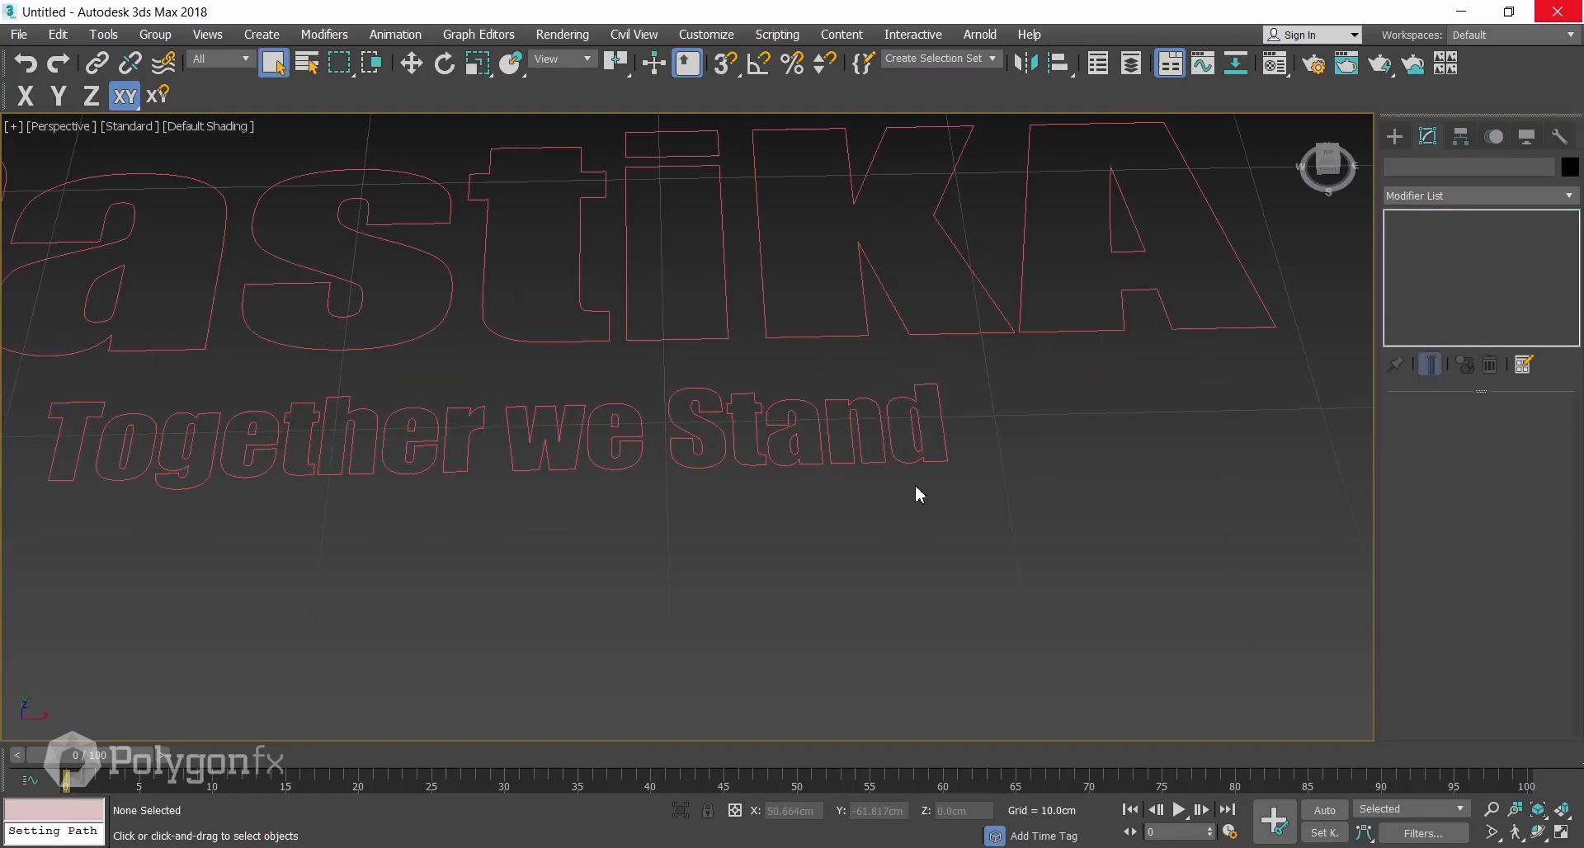
Examine the tagline letters, including the a and d of "Stand", to check that each is a single shape.
{"action": "scroll", "coordinate": [825, 512], "scroll_direction": "down", "scroll_amount": 5}
{"action": "left_click_drag", "start_coordinate": [580, 505], "coordinate": [805, 458]}
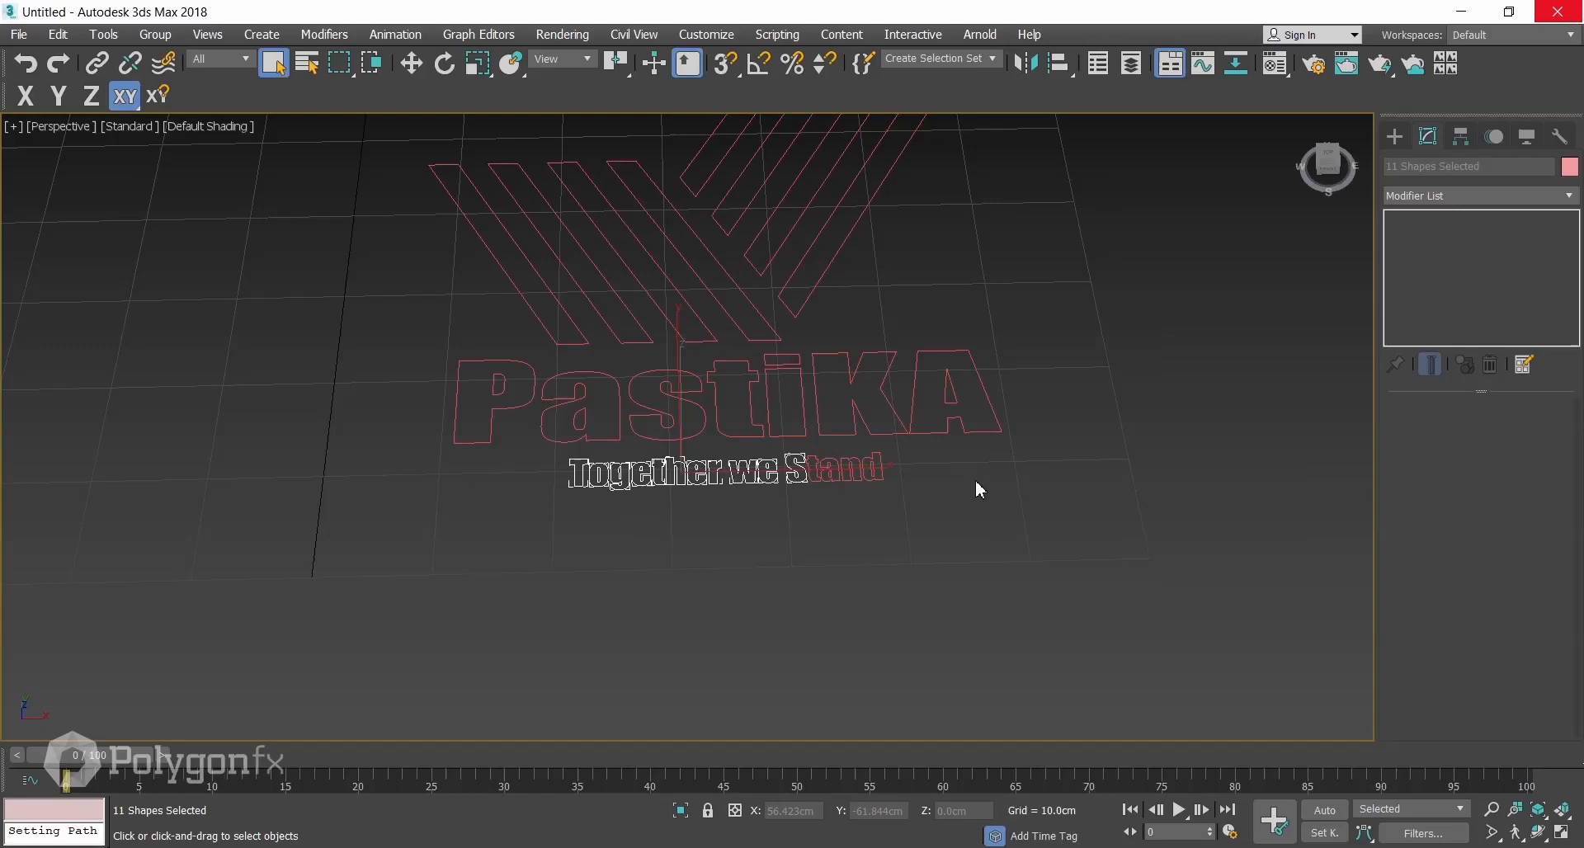
{"action": "left_click", "coordinate": [838, 513]}
{"action": "left_click", "coordinate": [880, 470]}
{"action": "scroll", "coordinate": [833, 466], "scroll_direction": "up", "scroll_amount": 5}
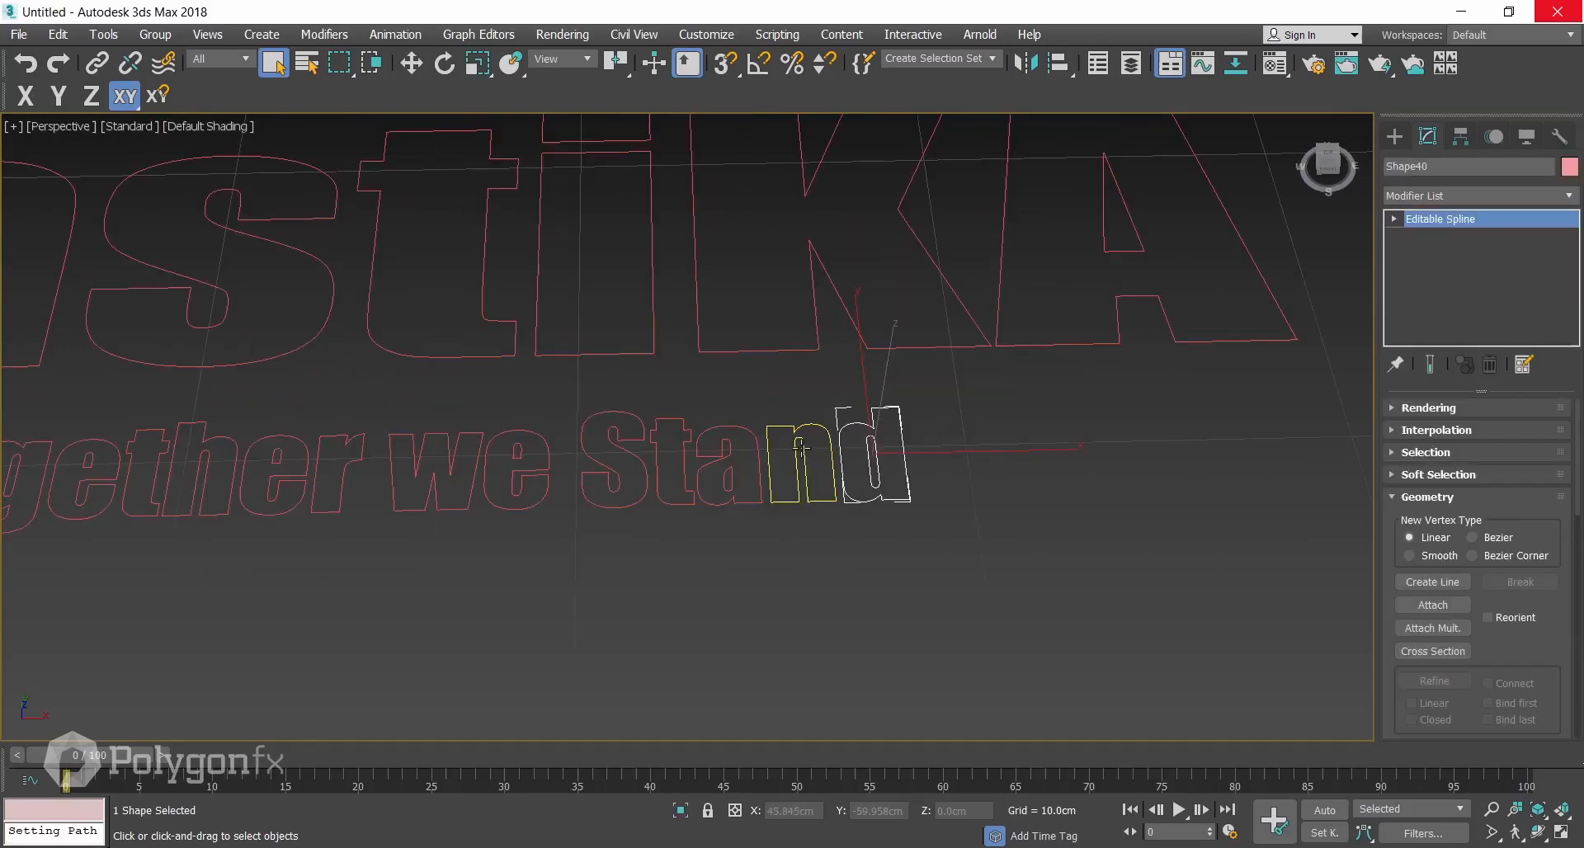
{"action": "left_click", "coordinate": [745, 453]}
{"action": "left_click", "coordinate": [699, 452]}
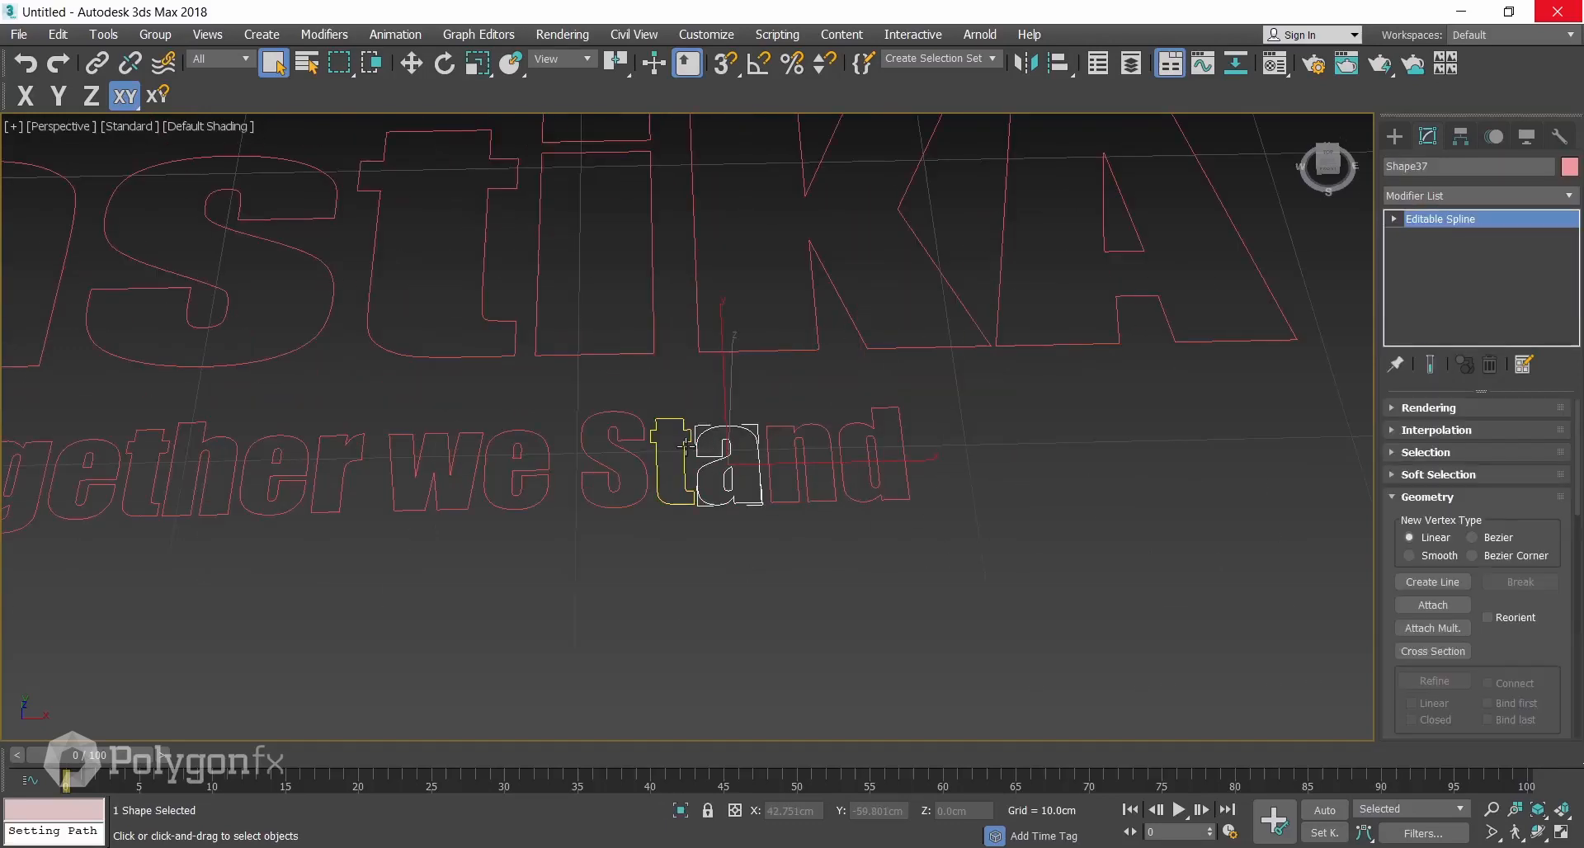
{"action": "scroll", "coordinate": [715, 460], "scroll_direction": "down", "scroll_amount": 8}
{"action": "left_click", "coordinate": [880, 523]}
{"action": "scroll", "coordinate": [907, 549], "scroll_direction": "up", "scroll_amount": 1}
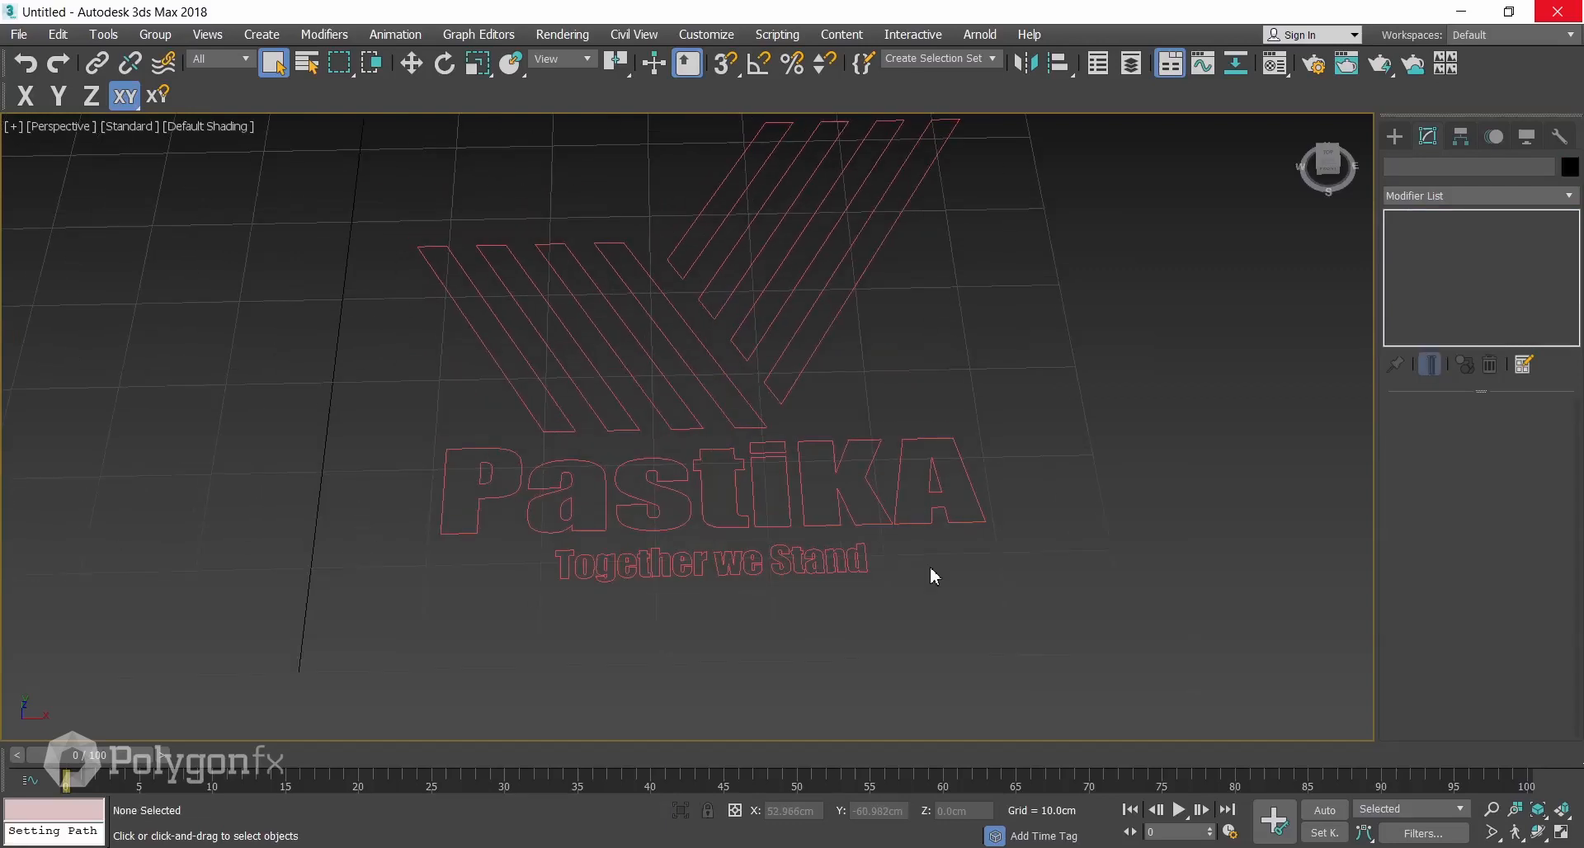
{"action": "scroll", "coordinate": [827, 418], "scroll_direction": "down", "scroll_amount": 1}
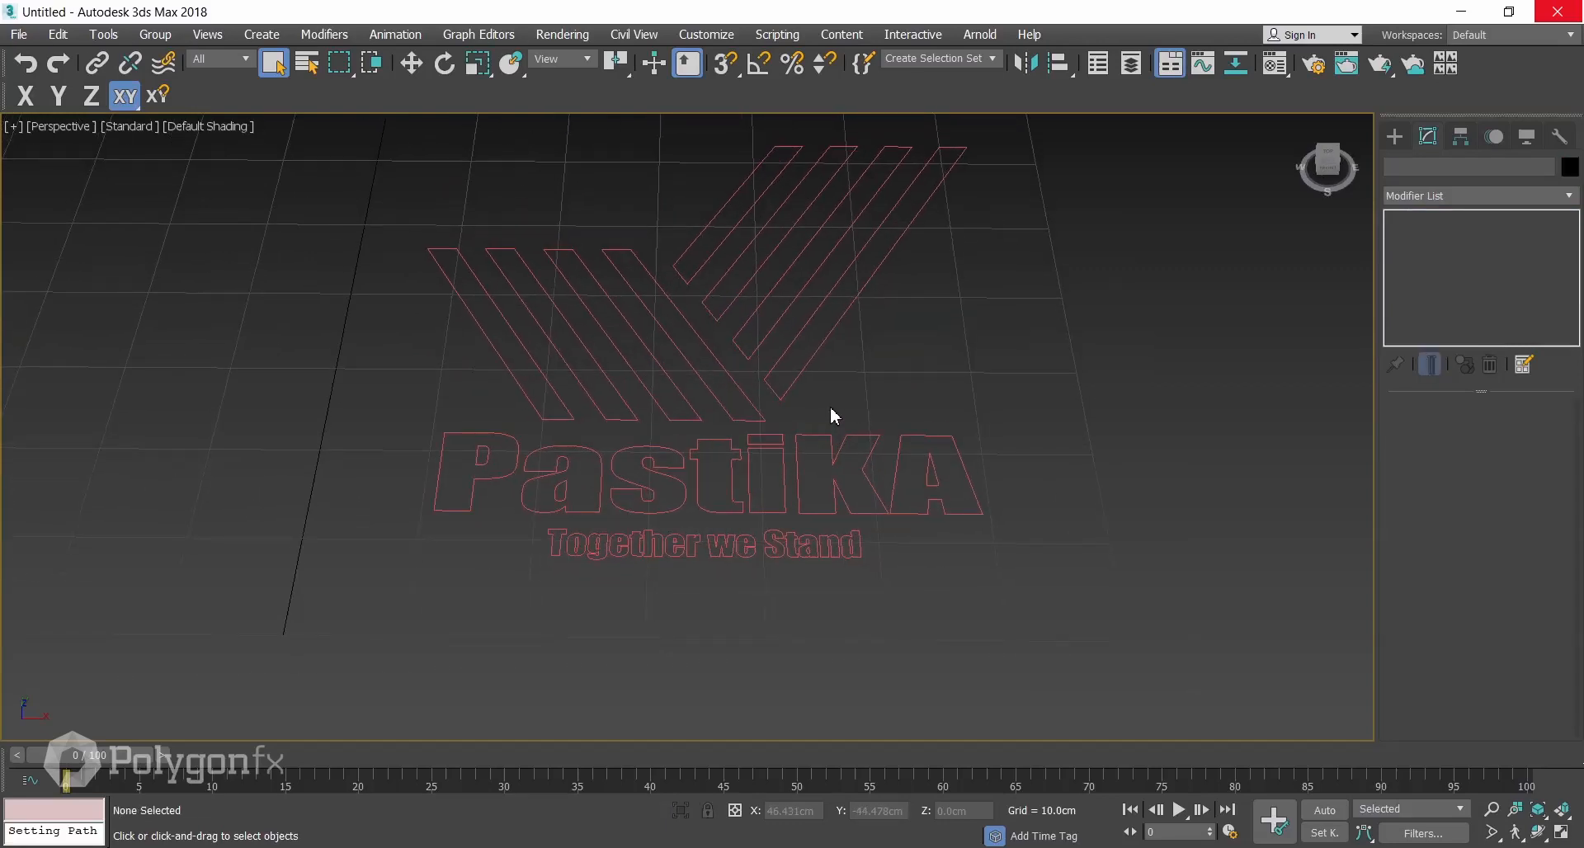
{"action": "middle_click_drag", "start_coordinate": [830, 408], "coordinate": [793, 435]}
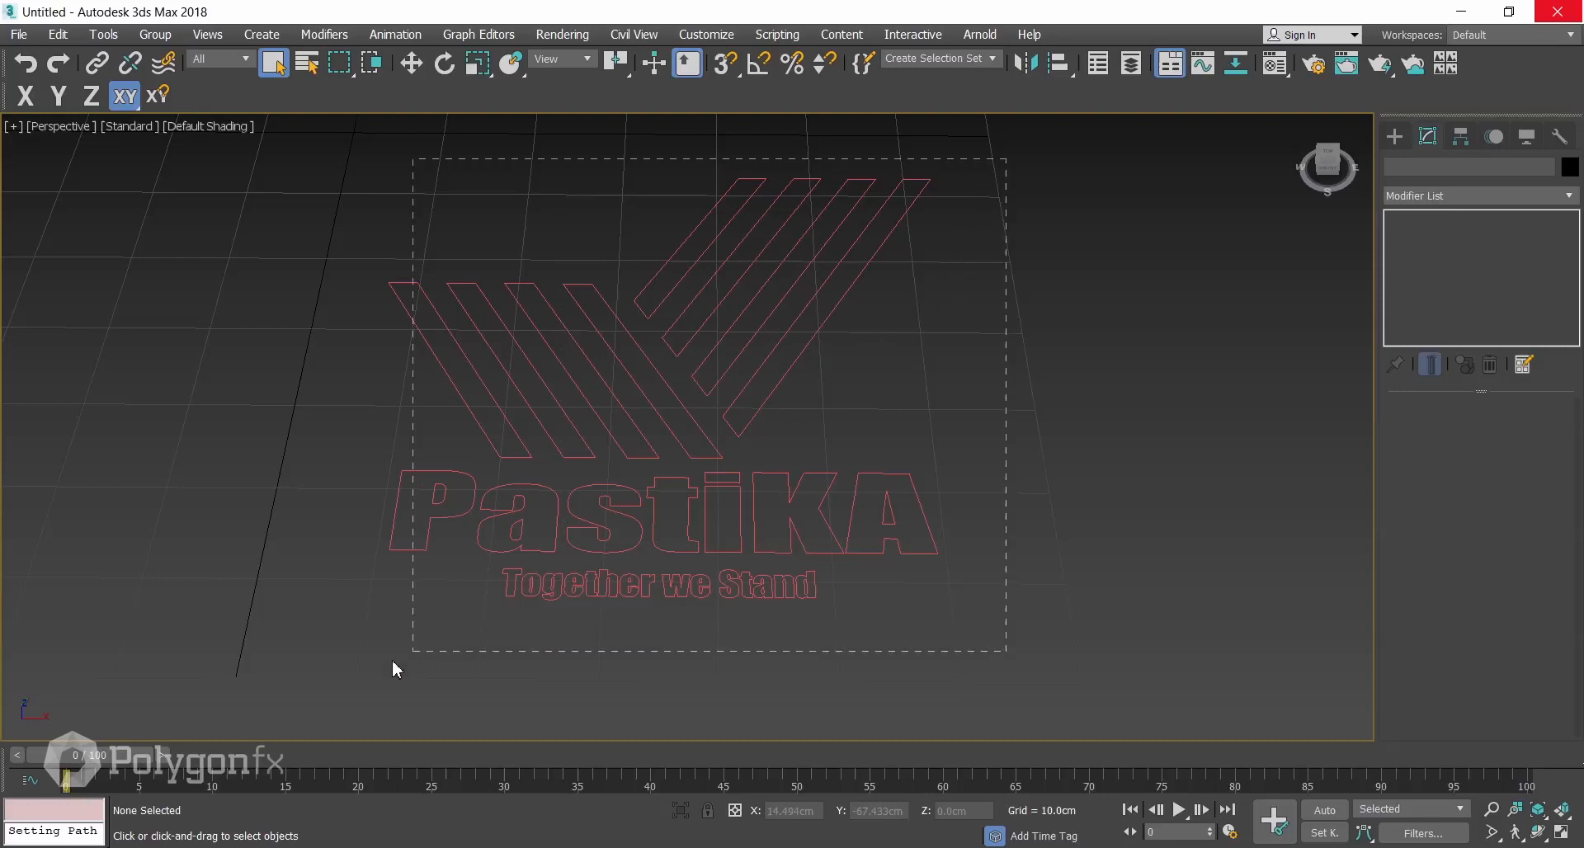
Select all shapes of the logo and apply an Extrude modifier with an amount of 1 cm.
{"action": "left_click_drag", "start_coordinate": [393, 660], "coordinate": [283, 685]}
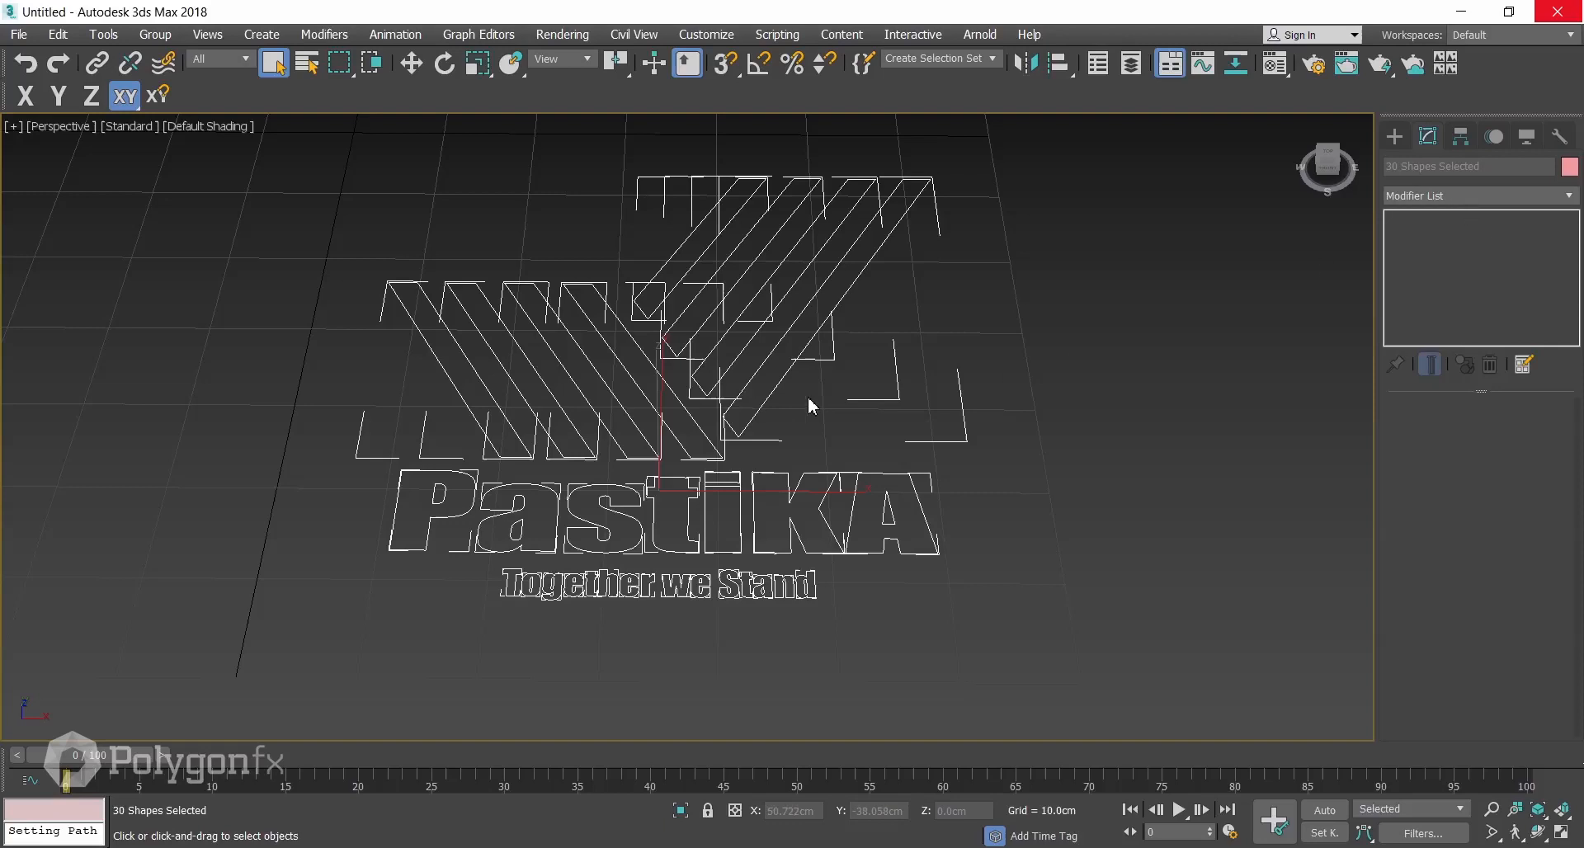
{"action": "scroll", "coordinate": [782, 421], "scroll_direction": "up", "scroll_amount": 3}
{"action": "left_click", "coordinate": [1444, 198]}
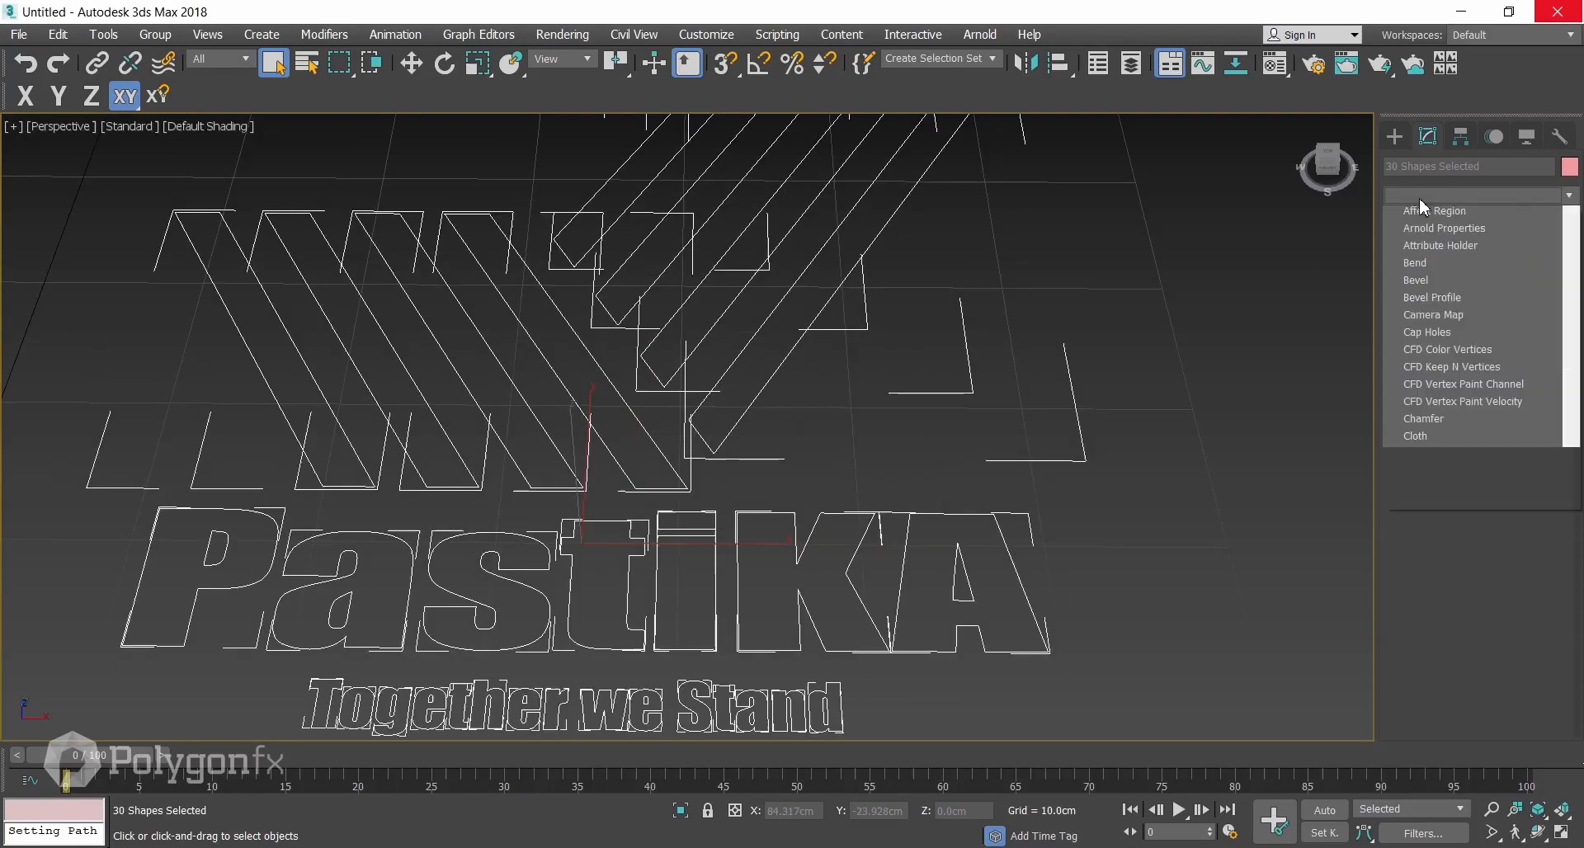
{"action": "scroll", "coordinate": [1414, 202], "scroll_direction": "down", "scroll_amount": 1}
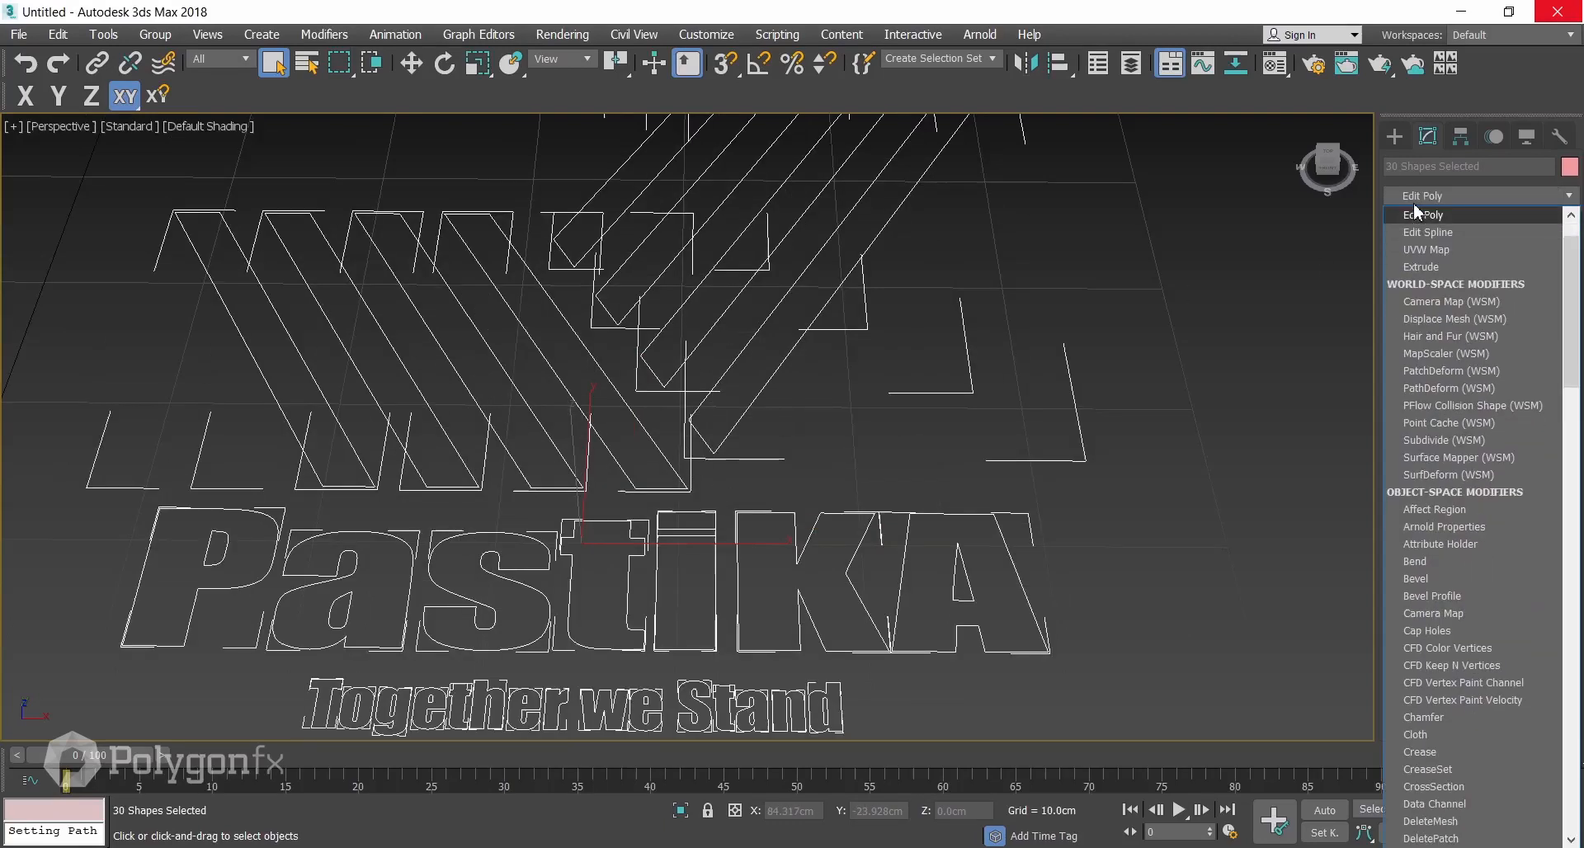
{"action": "left_click", "coordinate": [1424, 264]}
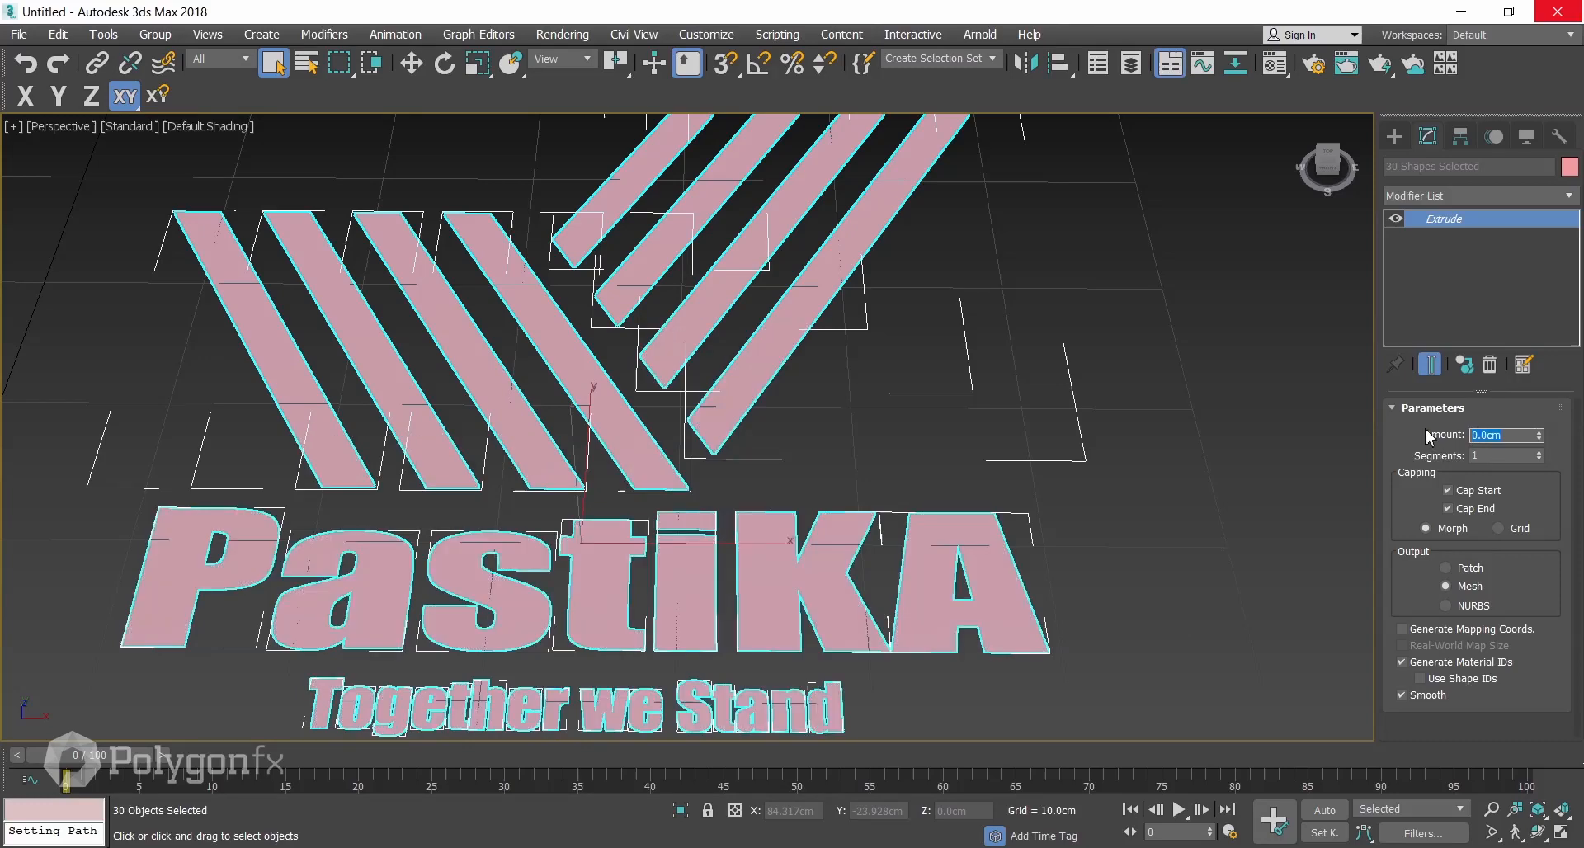
{"action": "type", "text": "1"}
{"action": "key", "text": "Return"}
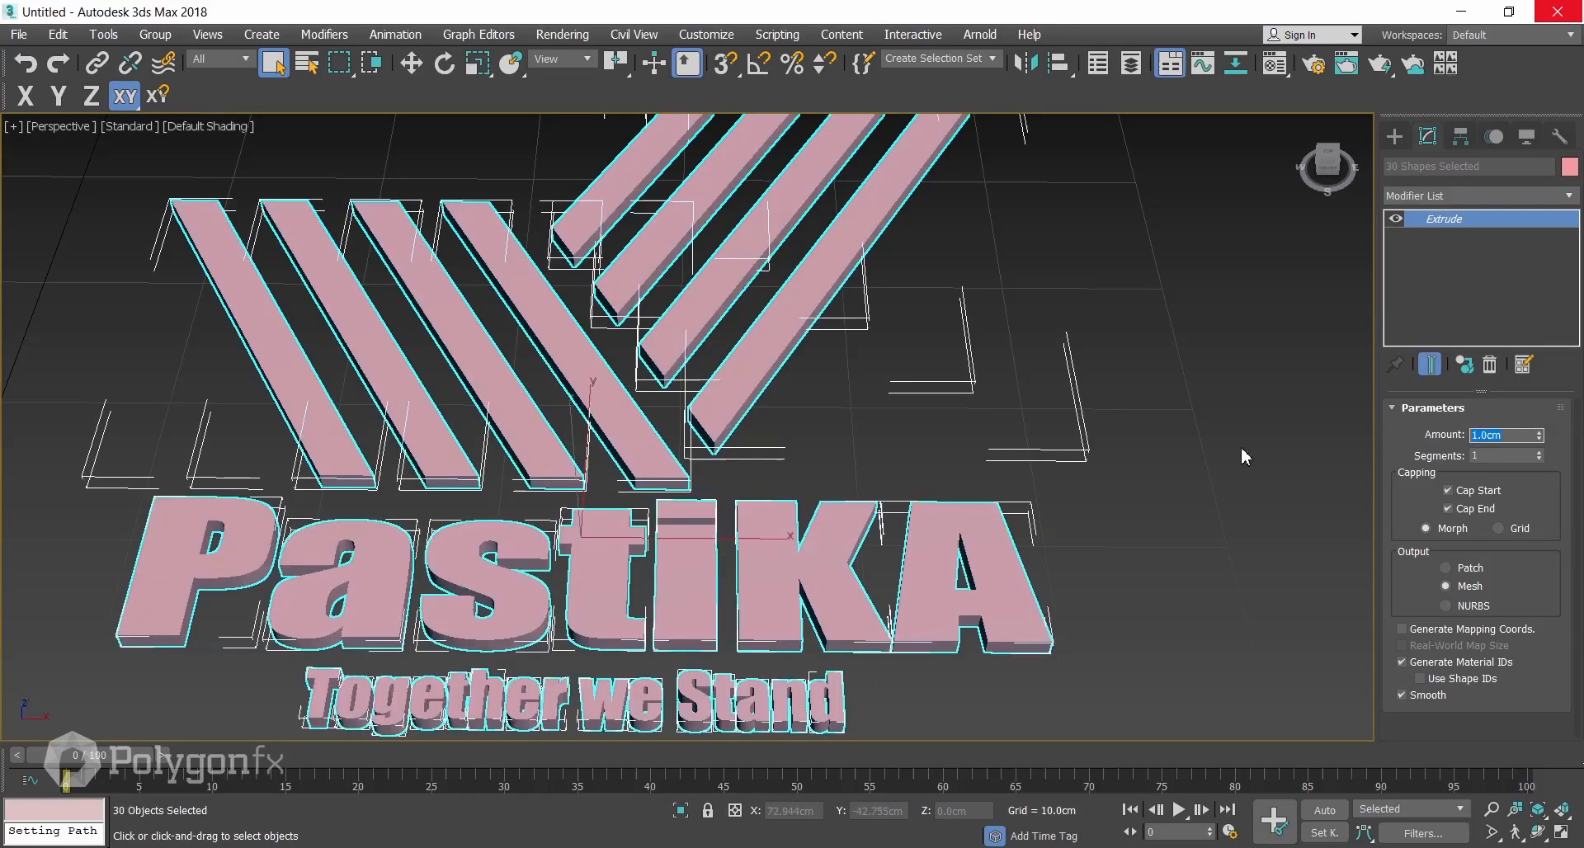
{"action": "left_click", "coordinate": [1151, 462]}
{"action": "middle_click_drag", "start_coordinate": [1057, 411], "coordinate": [1021, 261]}
{"action": "scroll", "coordinate": [950, 361], "scroll_direction": "down", "scroll_amount": 3}
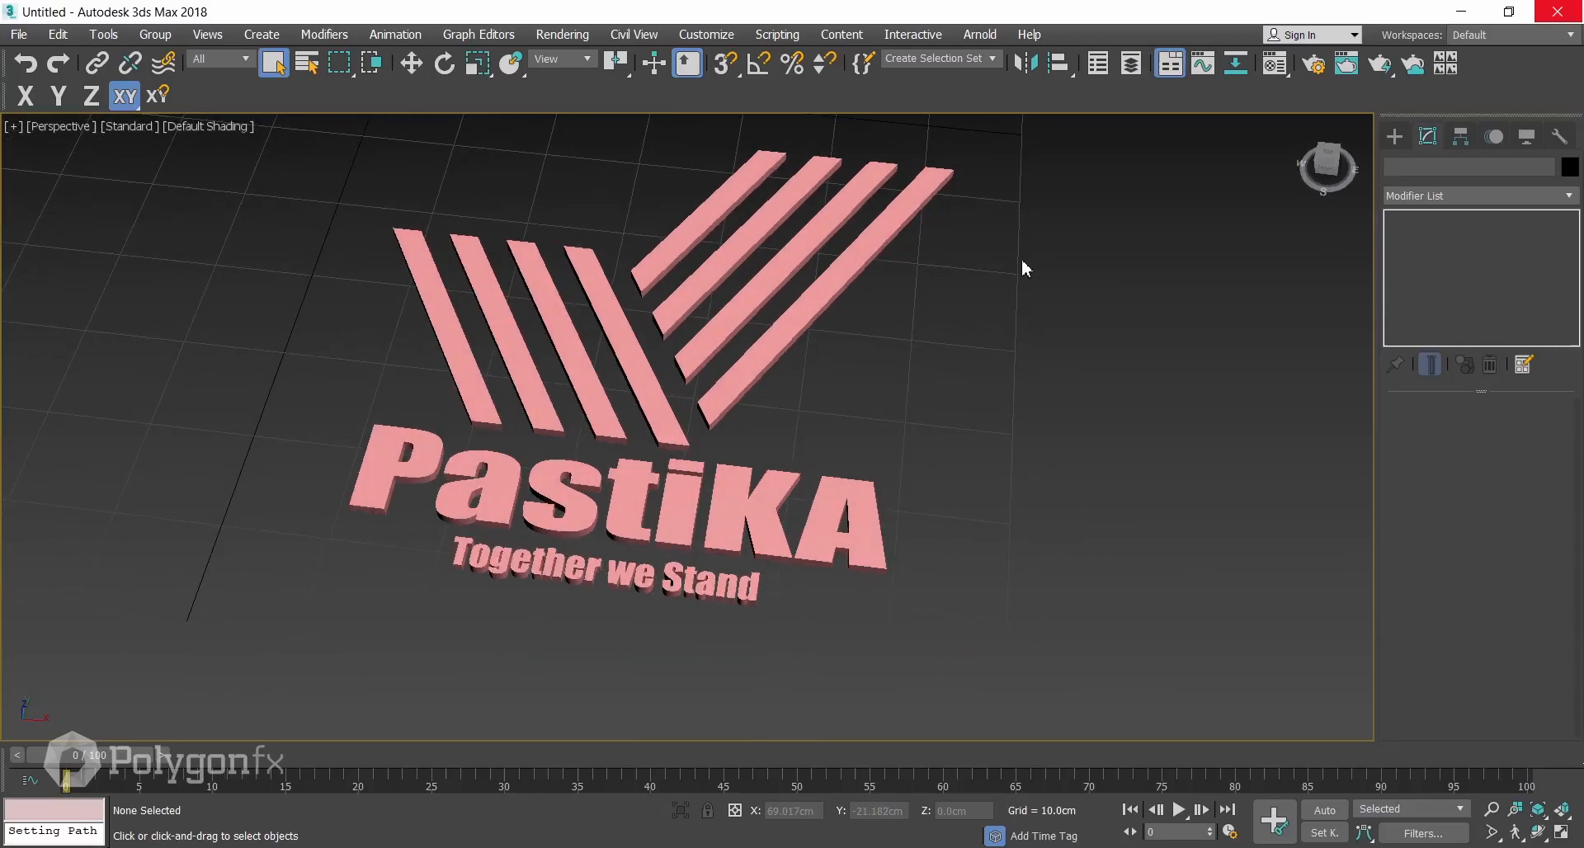
Try changing the Extrude amount with only the letter A of the wordmark selected.
{"action": "left_click_drag", "start_coordinate": [342, 699], "coordinate": [341, 699]}
{"action": "left_click", "coordinate": [912, 536]}
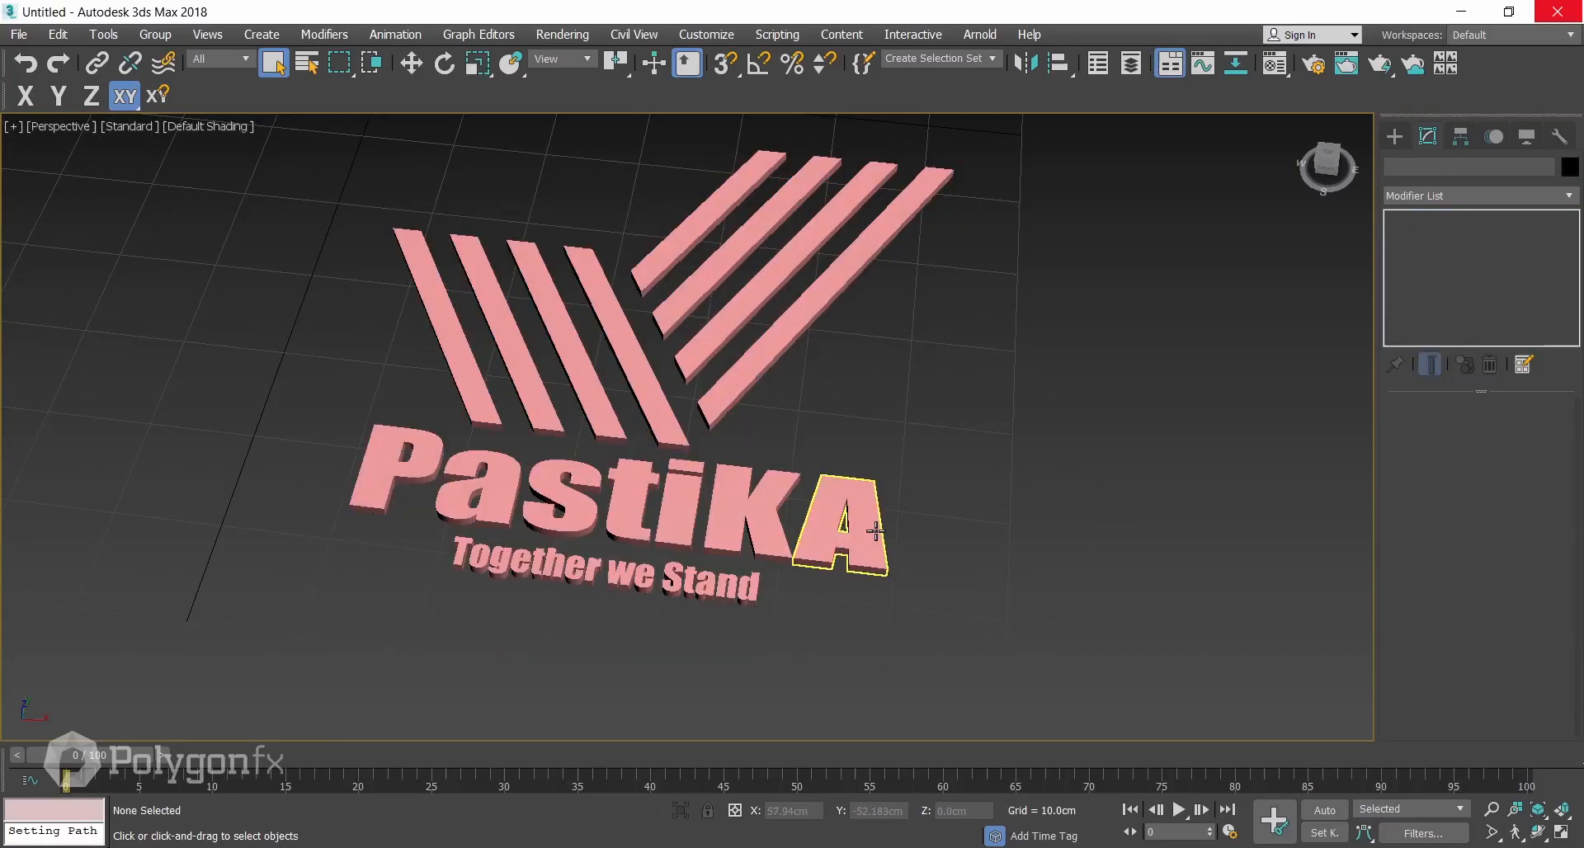
{"action": "left_click", "coordinate": [846, 528]}
{"action": "left_click_drag", "start_coordinate": [1539, 441], "coordinate": [1547, 397]}
{"action": "right_click", "coordinate": [1547, 396]}
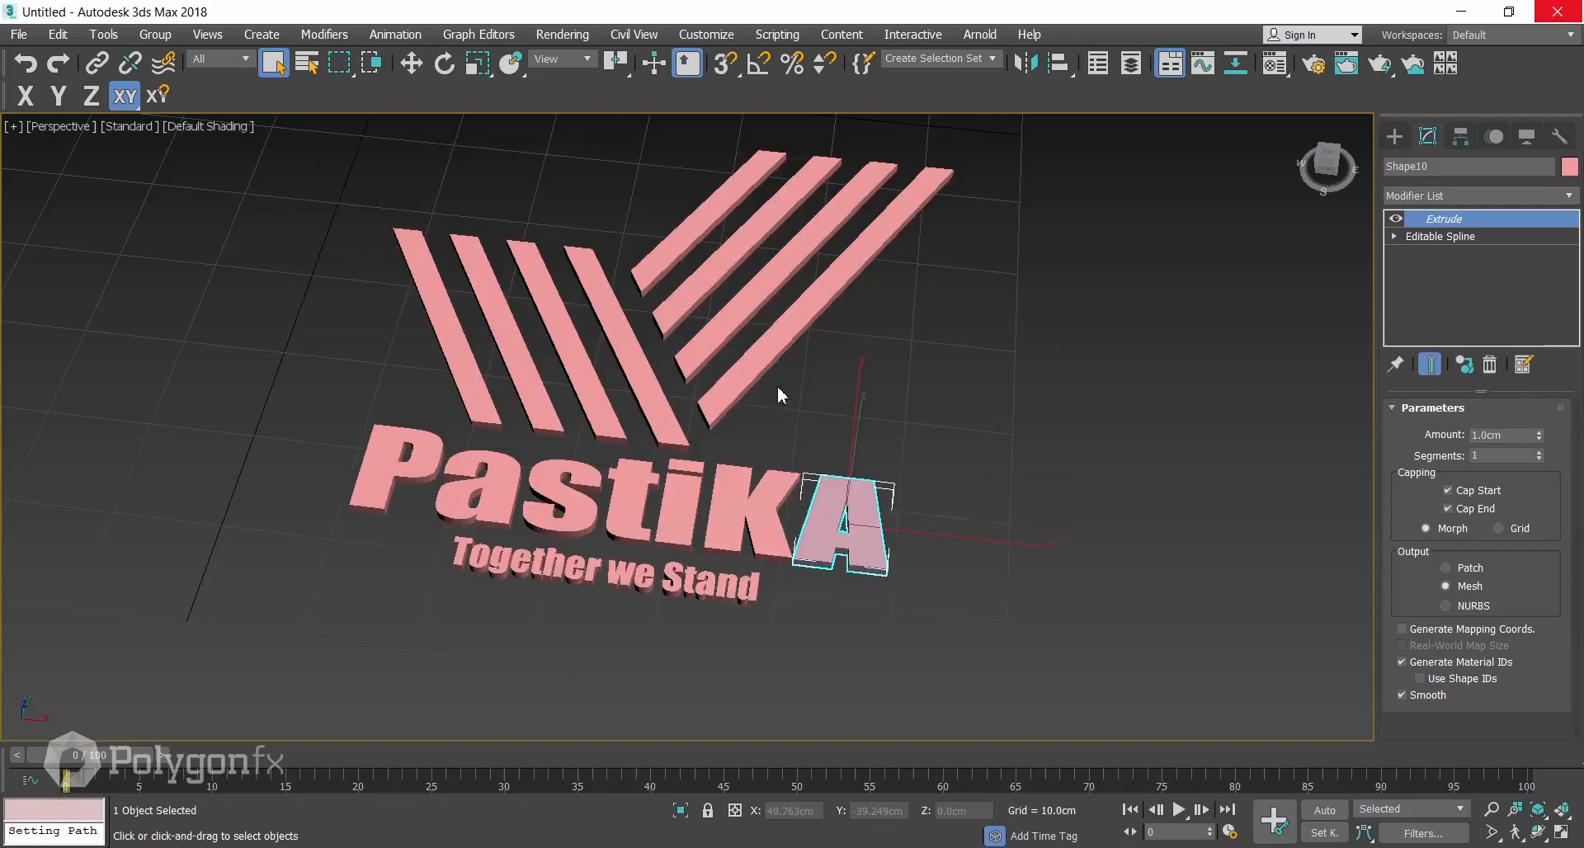
Select the whole logo and make the Extrude modifiers unique with respect to each other.
{"action": "left_click", "coordinate": [972, 247]}
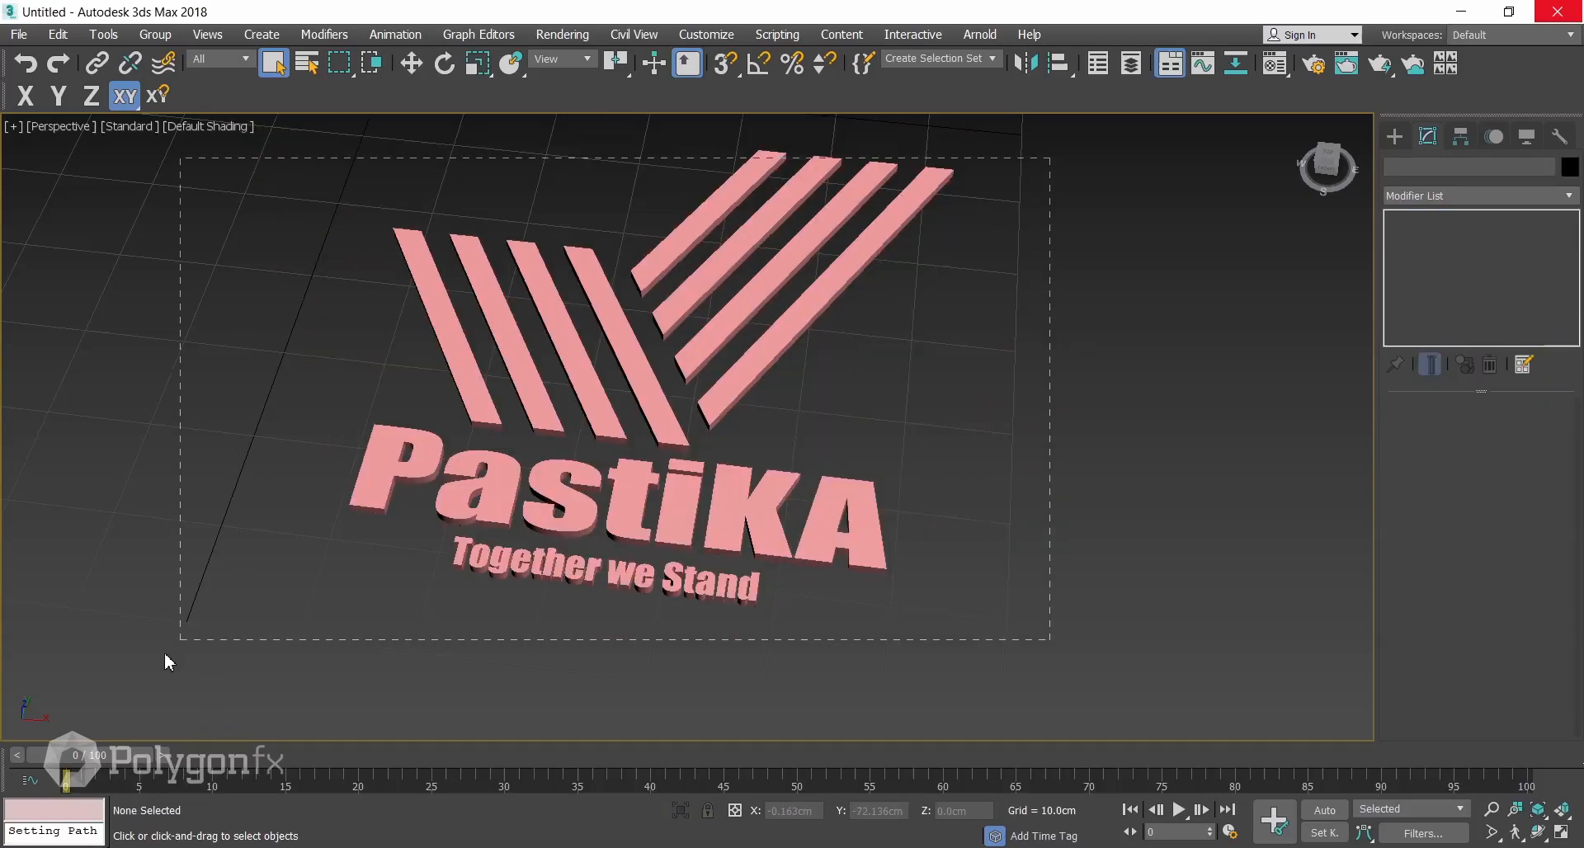
{"action": "key", "text": "ctrl+a"}
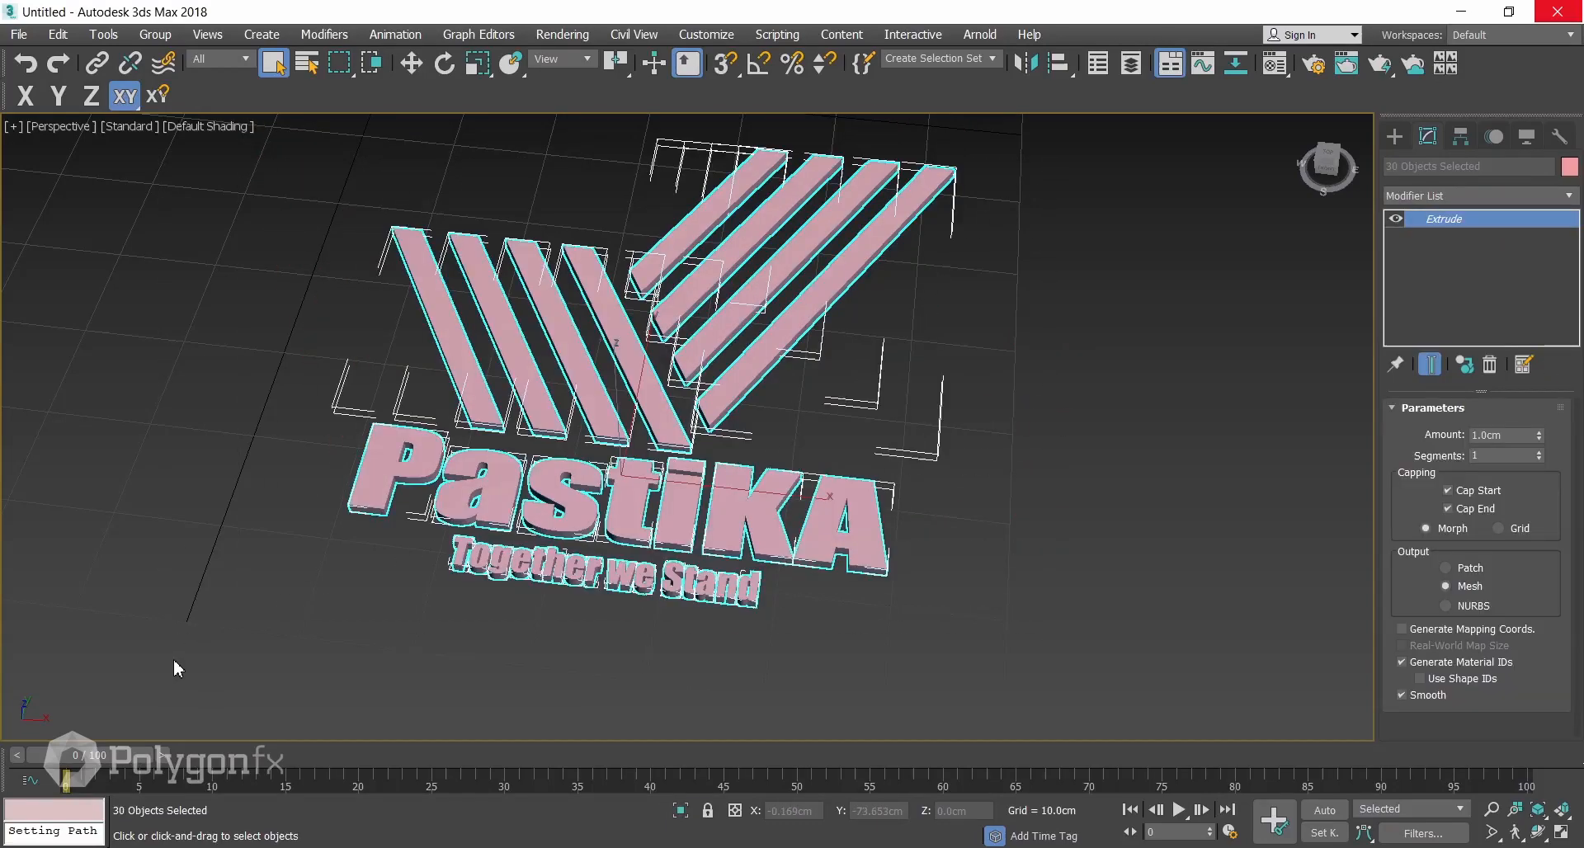
{"action": "left_click", "coordinate": [1465, 367]}
{"action": "left_click", "coordinate": [893, 512]}
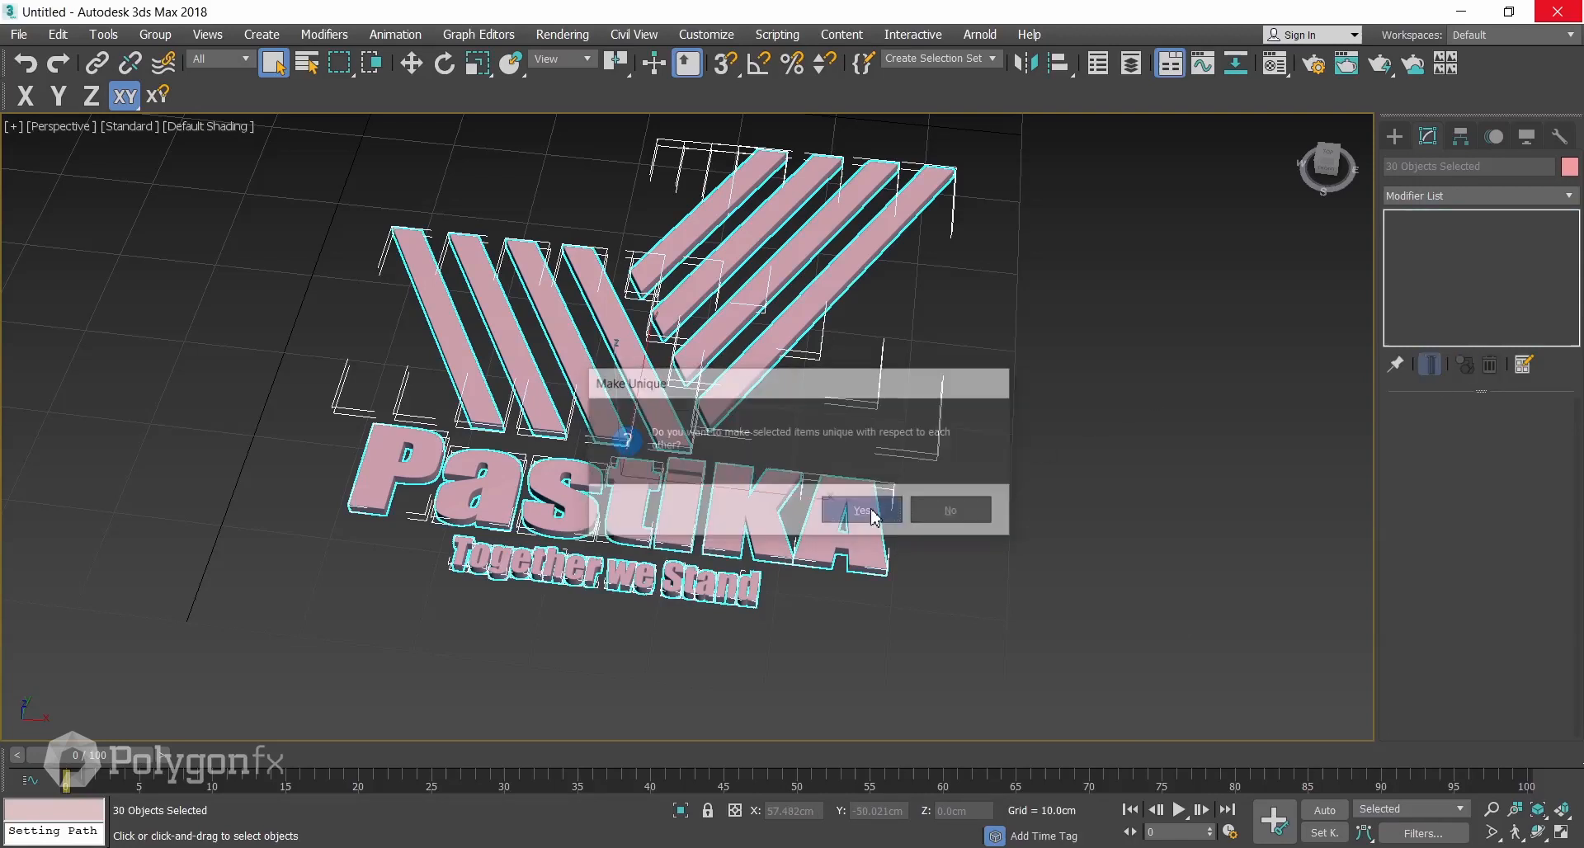
{"action": "left_click", "coordinate": [913, 382]}
Try changing the Extrude amount on only the longest, outermost stripe of the logo's upper stripe group.
{"action": "left_click", "coordinate": [825, 298]}
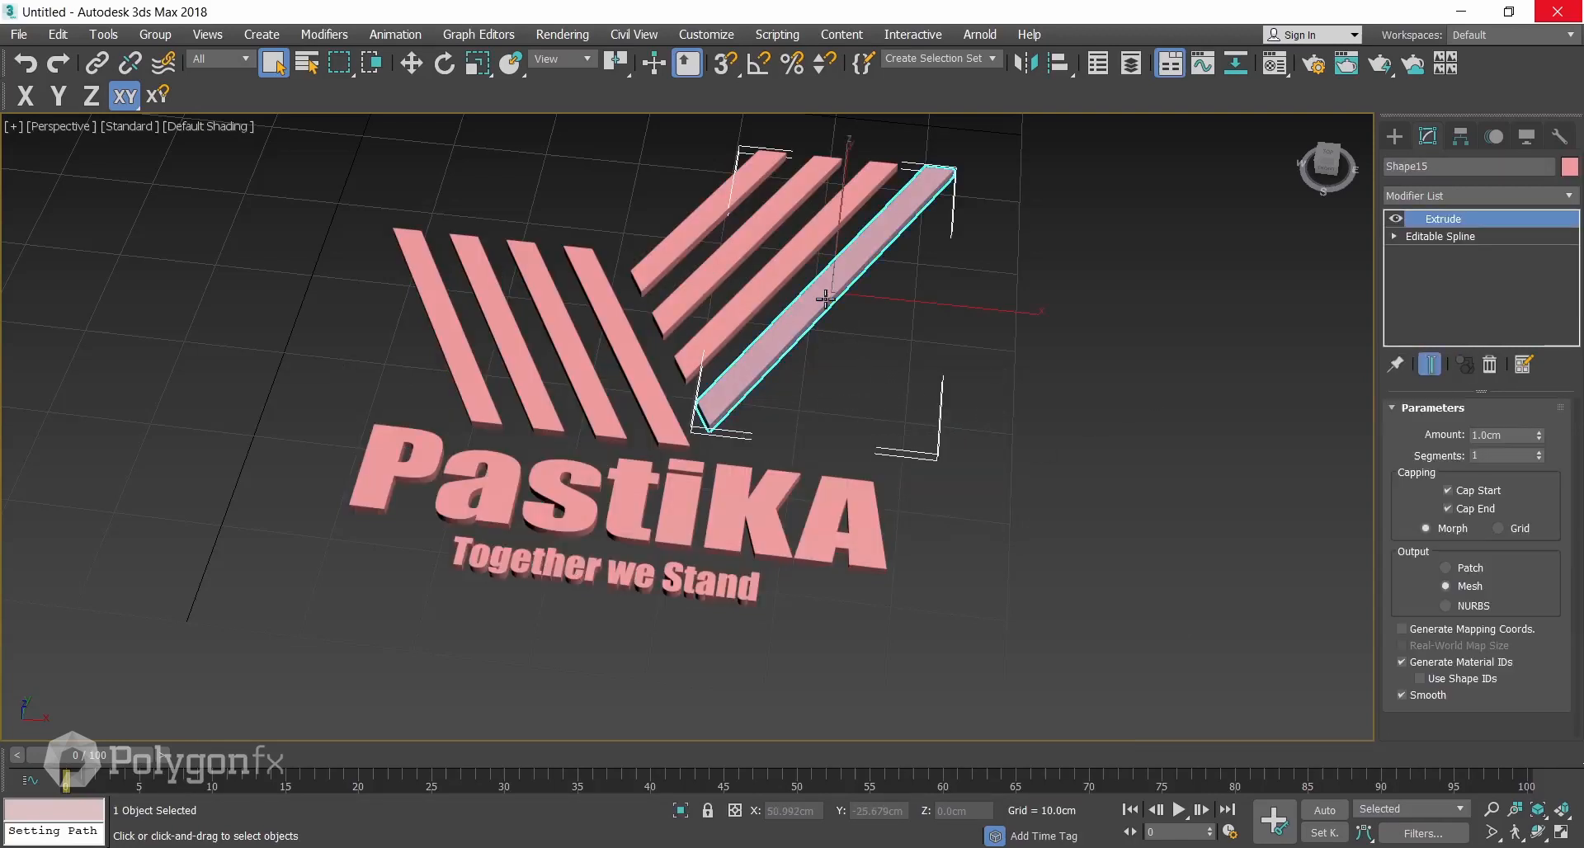
{"action": "left_click_drag", "start_coordinate": [1538, 435], "coordinate": [1531, 425]}
{"action": "right_click", "coordinate": [1526, 423]}
{"action": "right_click", "coordinate": [1530, 425]}
{"action": "left_click", "coordinate": [1064, 498]}
{"action": "middle_click_drag", "start_coordinate": [1067, 493], "coordinate": [957, 613], "text": "alt"}
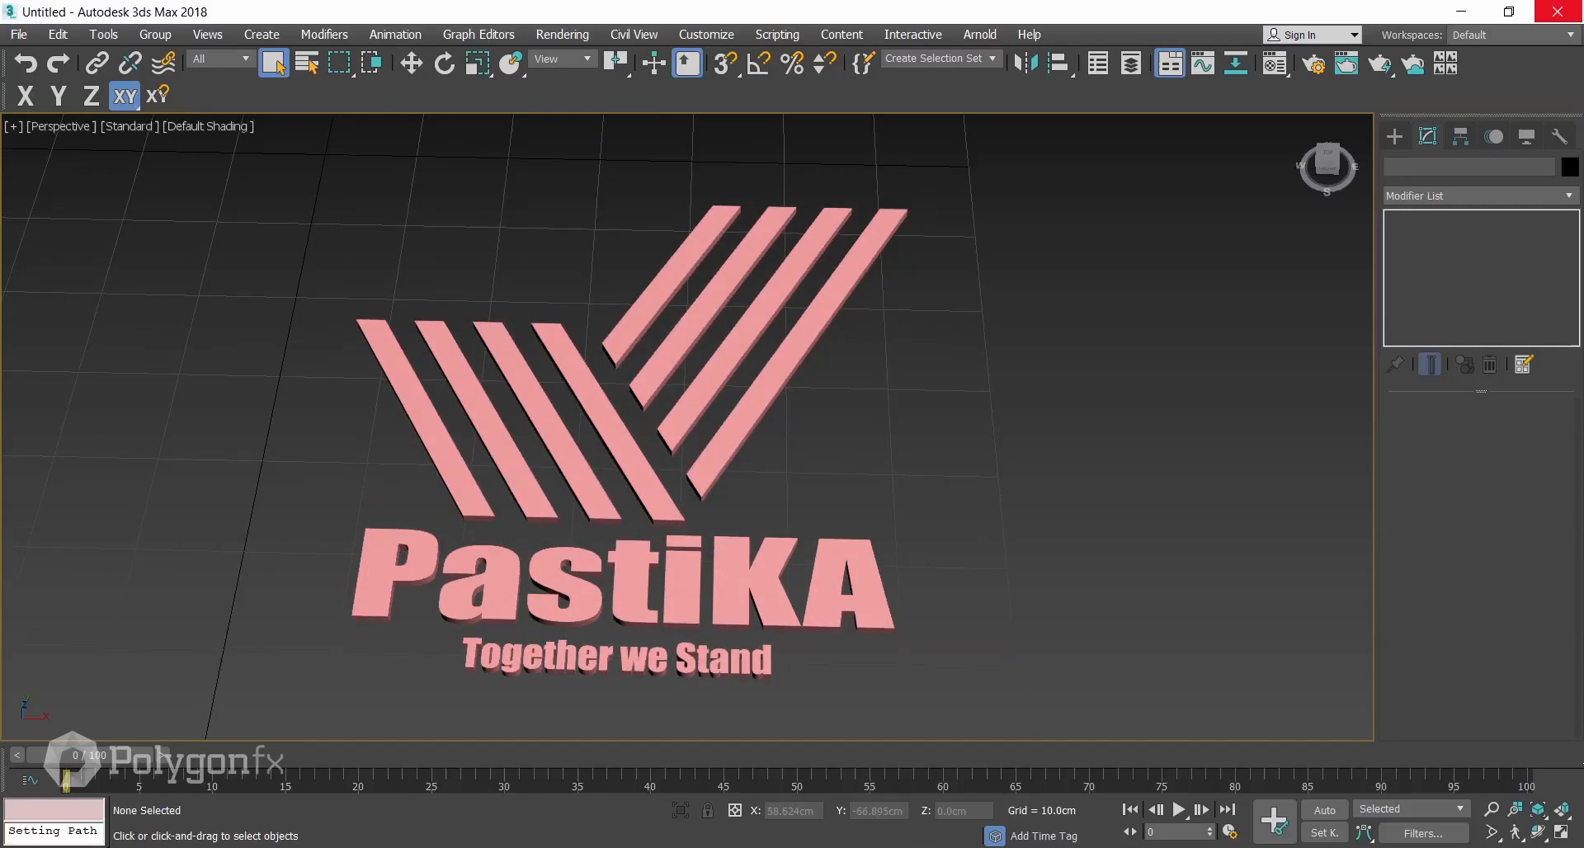
Switch to the PLASTIKA [Converted].ai document in Illustrator and fit its artboard to the window.
{"action": "left_click", "coordinate": [944, 847]}
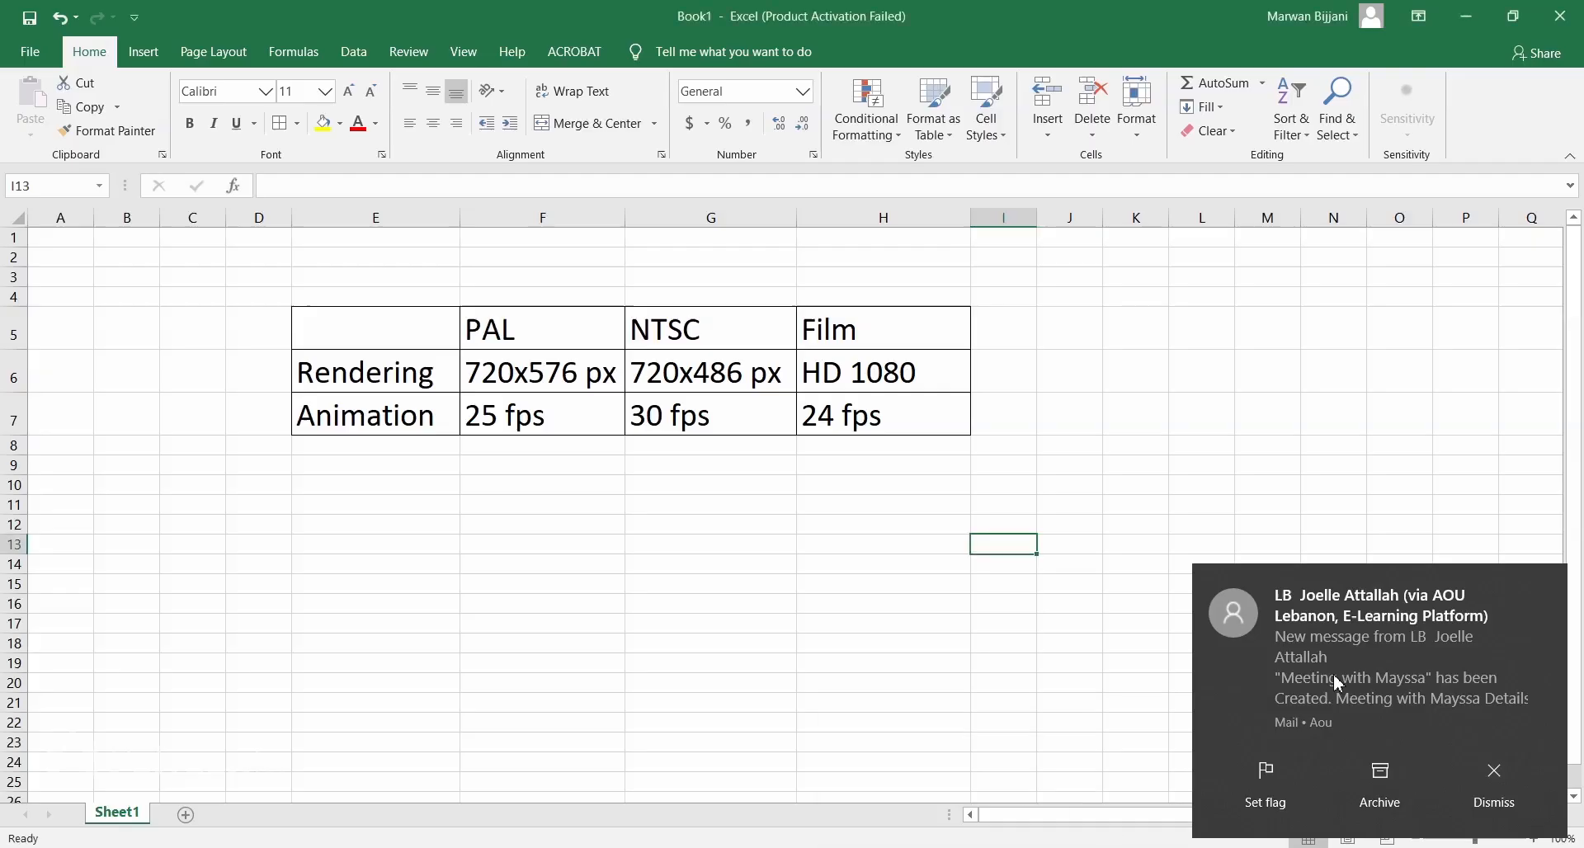
{"action": "left_click", "coordinate": [1535, 584]}
{"action": "left_click", "coordinate": [1465, 16]}
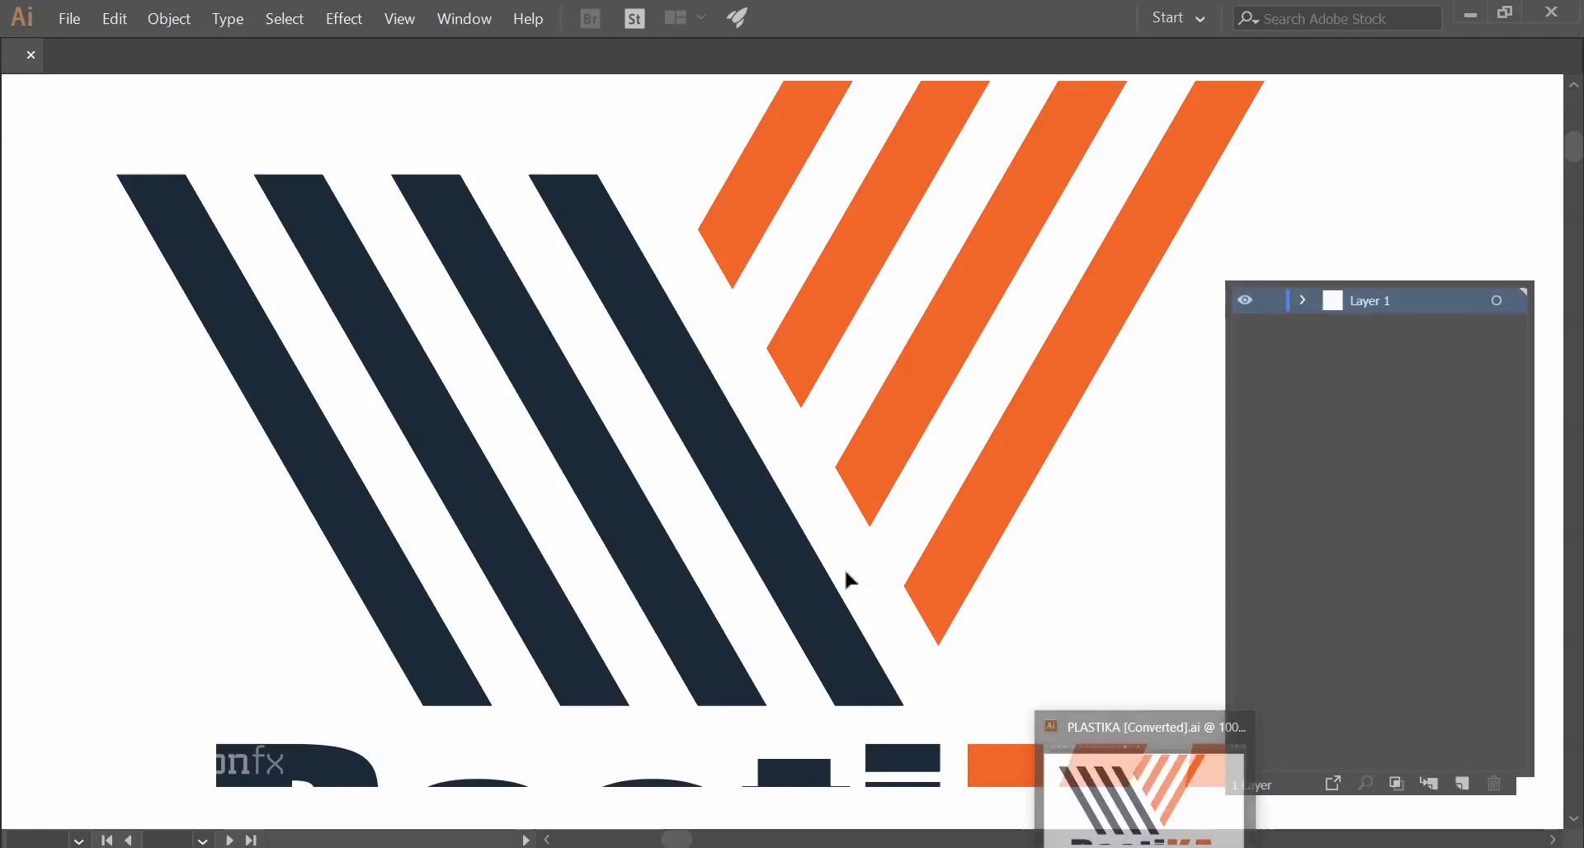
{"action": "key", "text": "ctrl+0"}
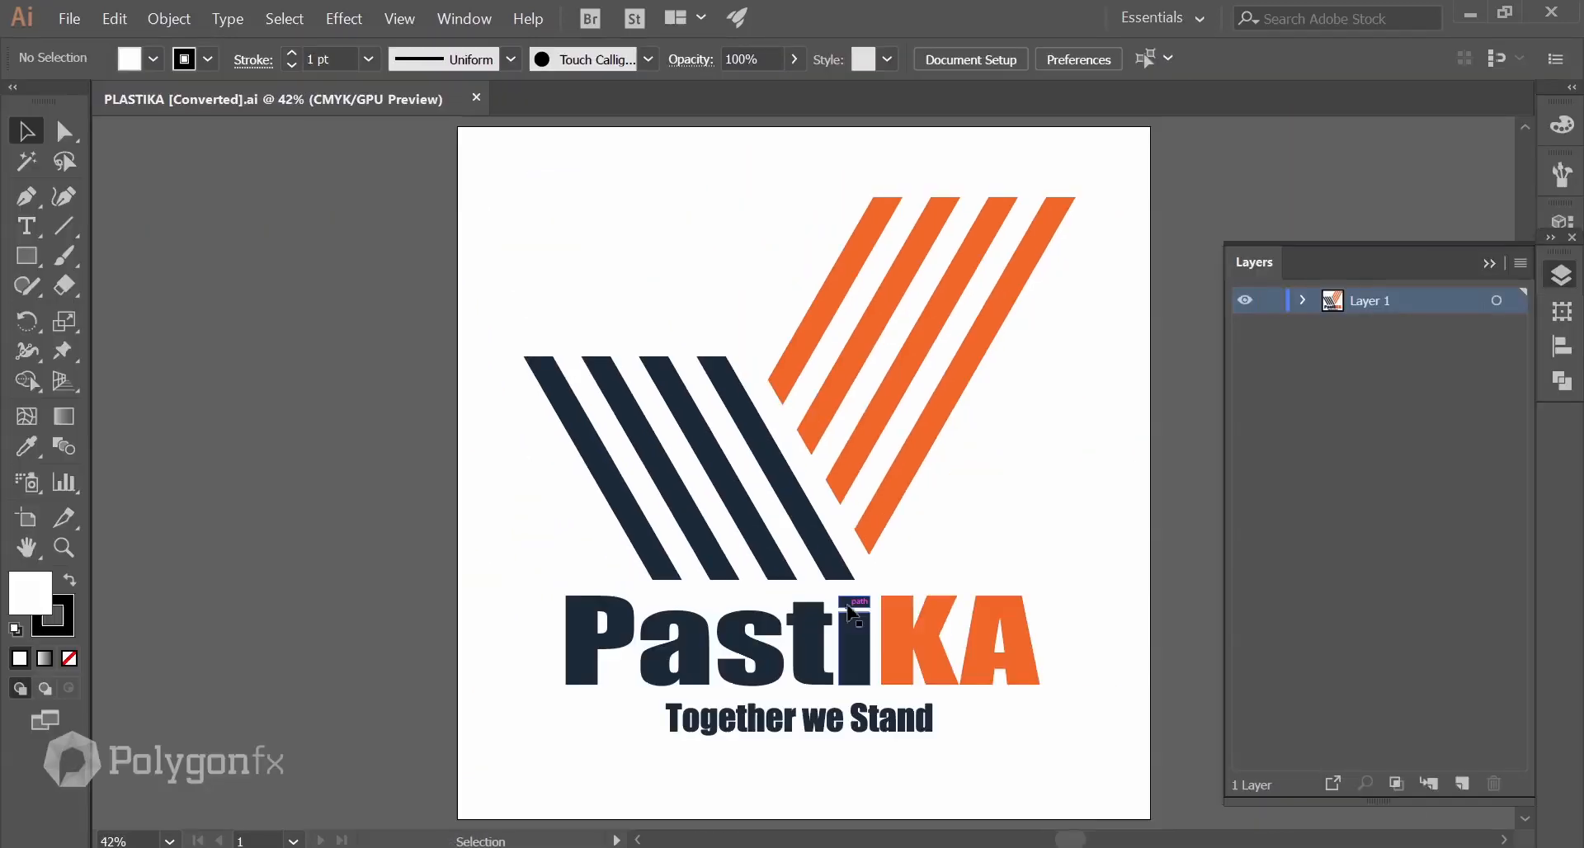
Collapse Illustrator's Layers panel, return to 3ds Max and set the object color of the four upper stripes to the custom orange.
{"action": "left_click", "coordinate": [1488, 269]}
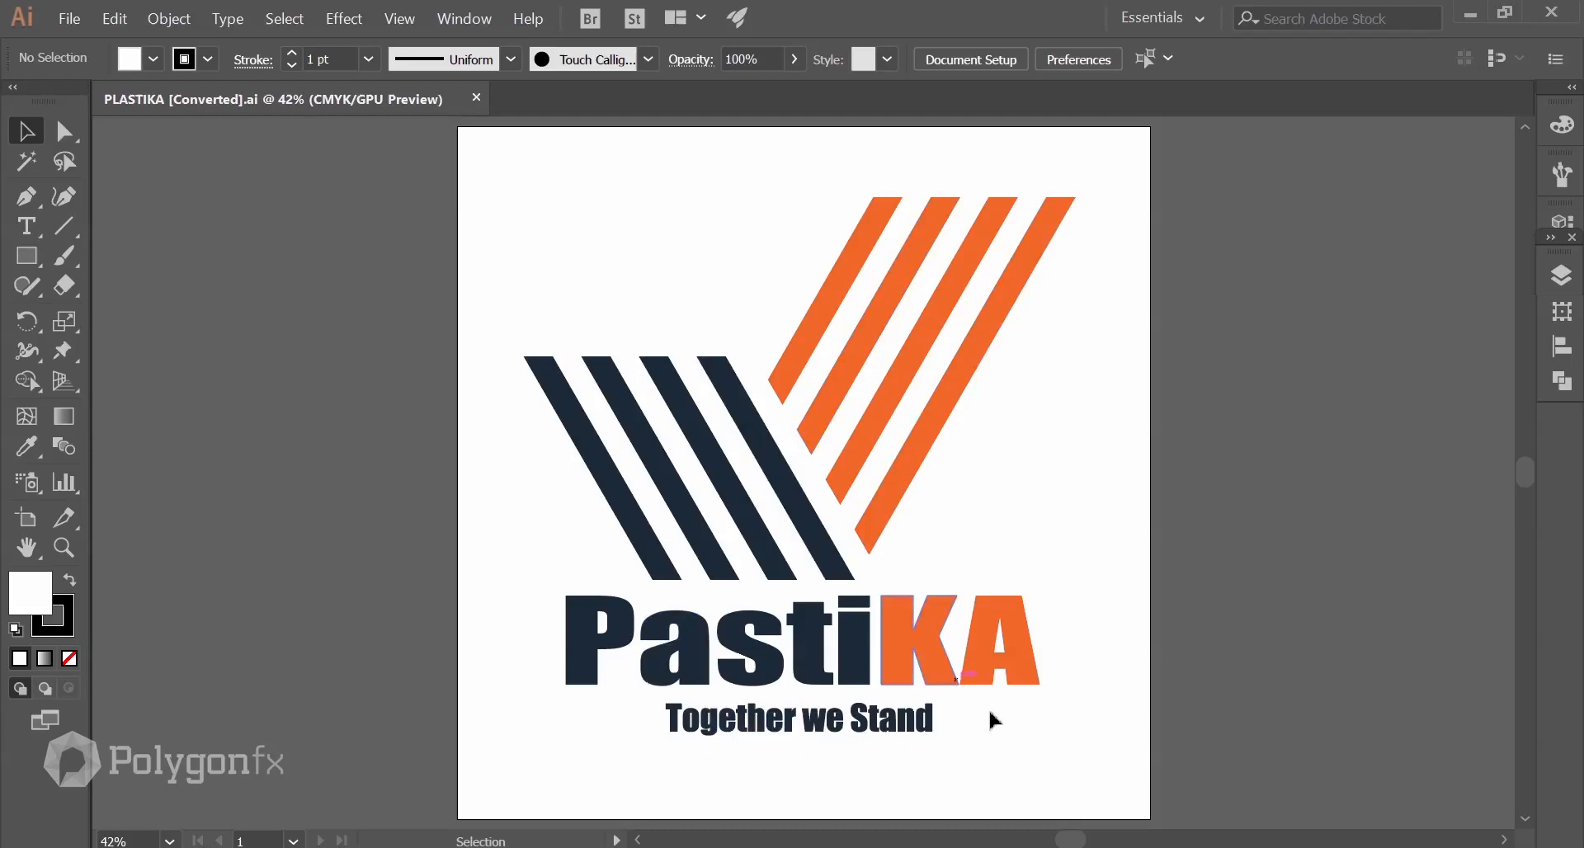
{"action": "mouse_move", "coordinate": [1145, 847]}
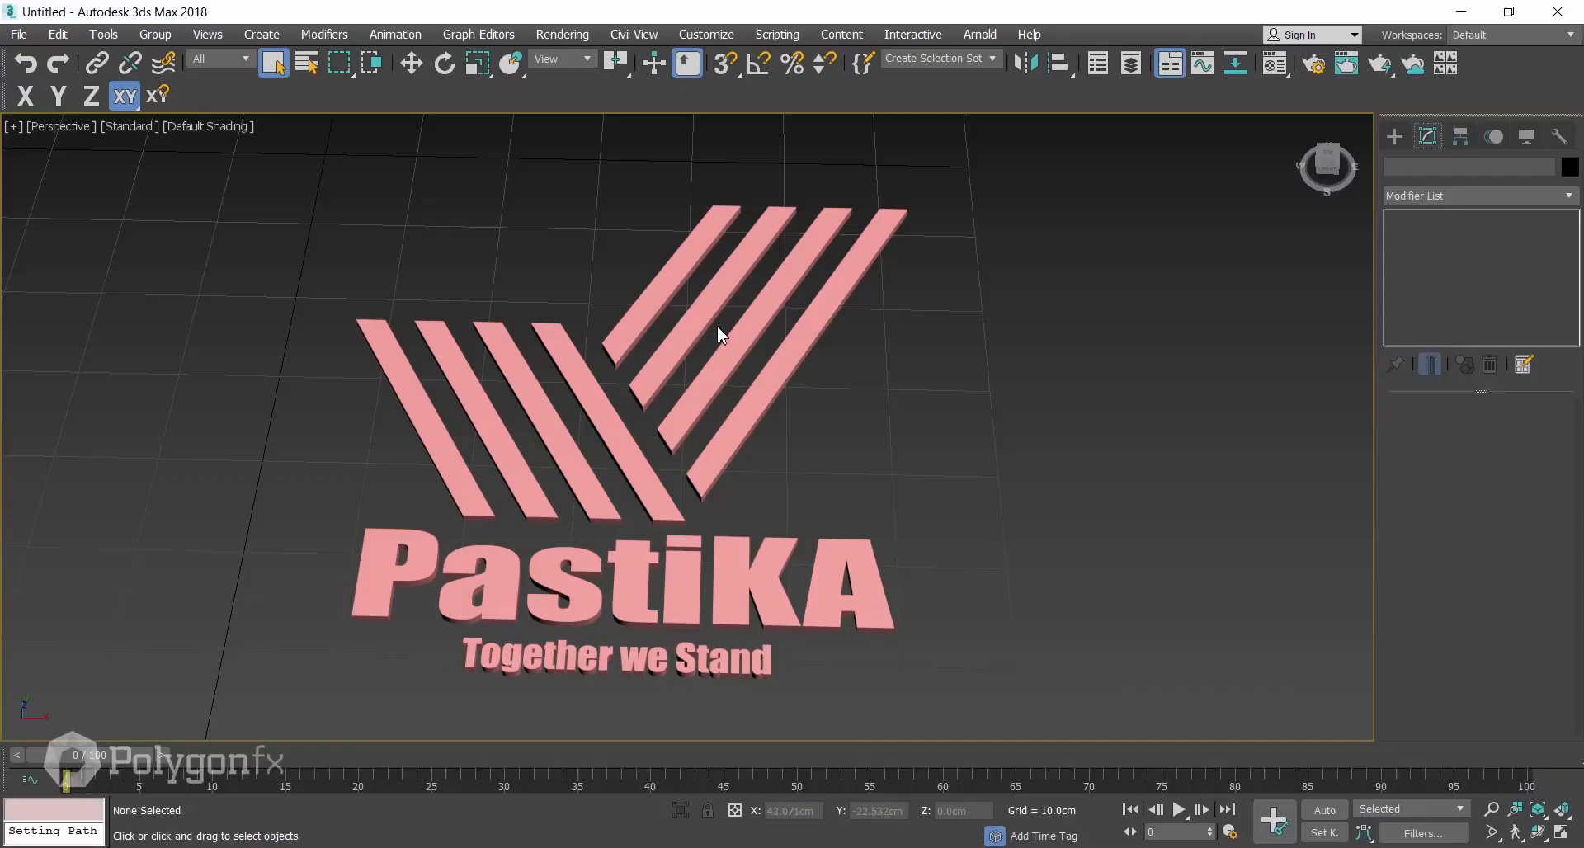
{"action": "left_click_drag", "start_coordinate": [663, 217], "coordinate": [932, 289]}
{"action": "middle_click_drag", "start_coordinate": [946, 373], "coordinate": [986, 375]}
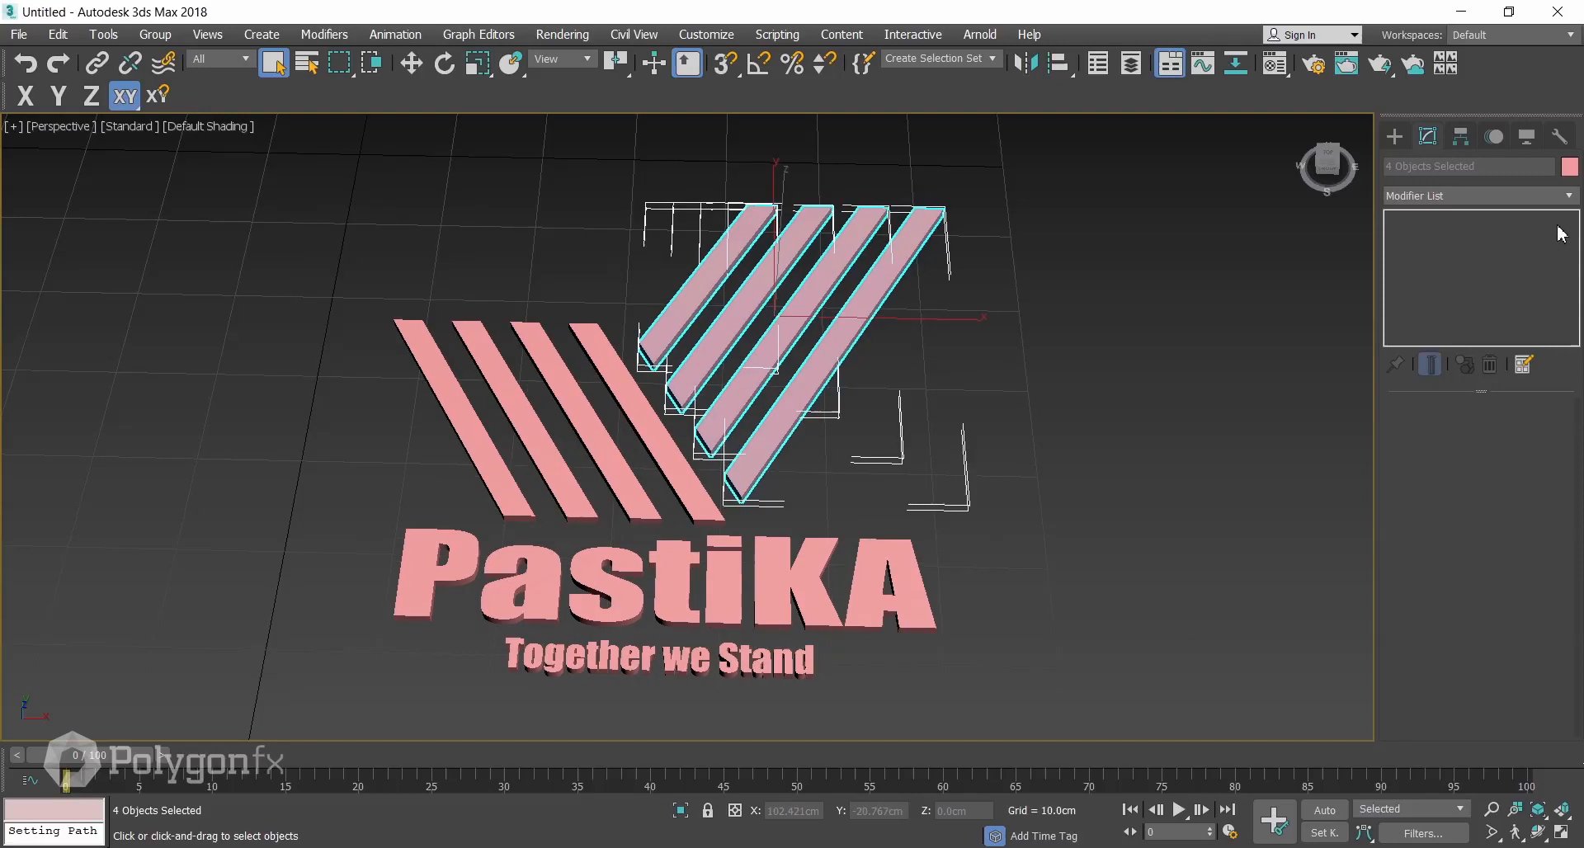
{"action": "left_click", "coordinate": [714, 479]}
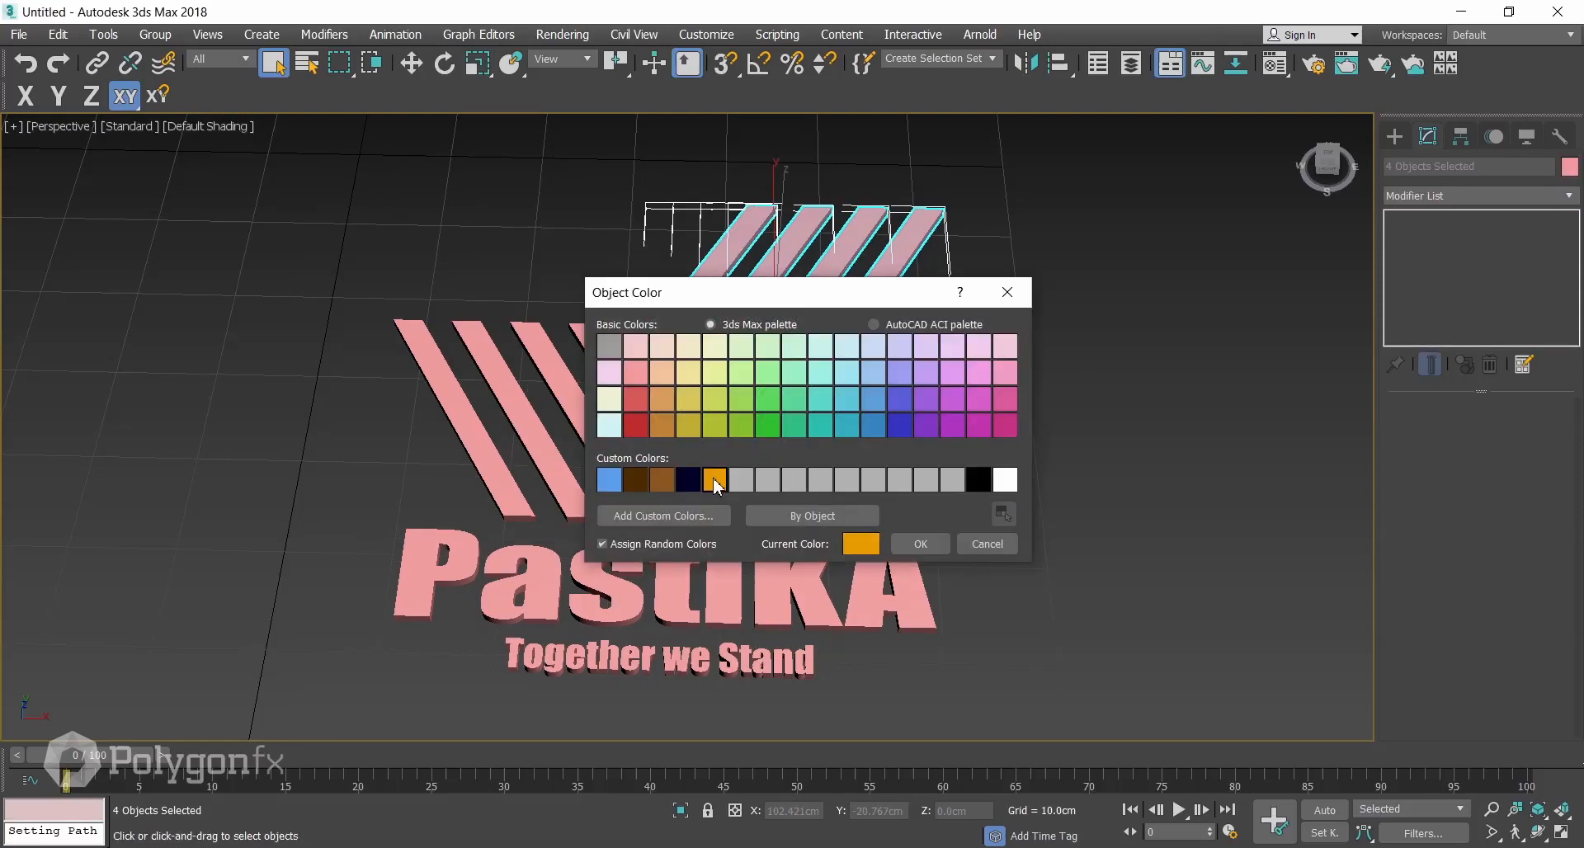
{"action": "left_click", "coordinate": [915, 544]}
Set the object color of the four lower stripes to the custom dark navy.
{"action": "left_click_drag", "start_coordinate": [664, 423], "coordinate": [667, 422]}
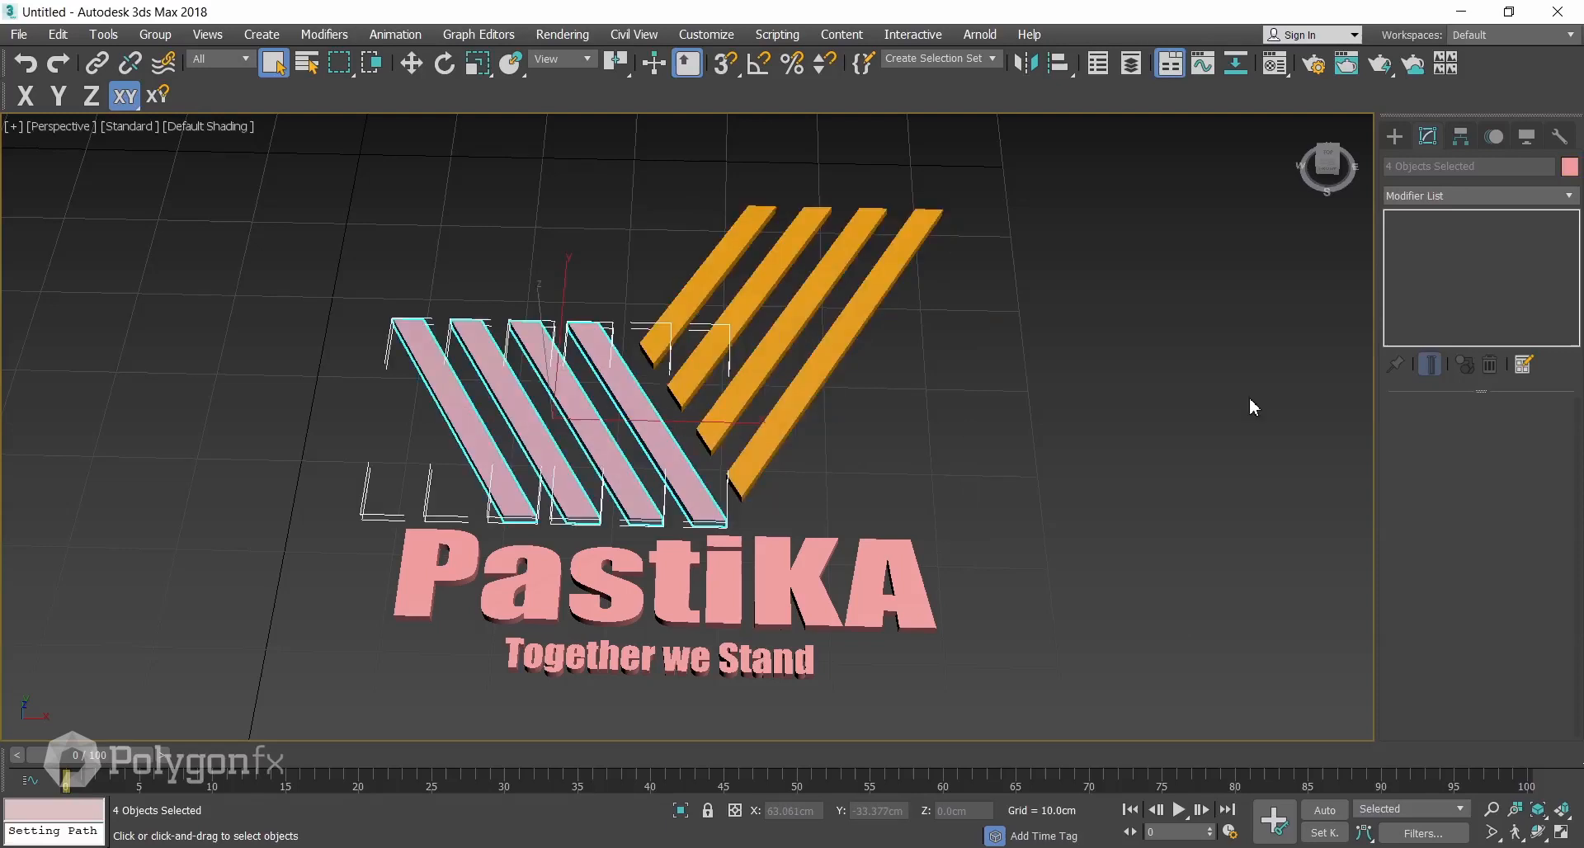
{"action": "left_click", "coordinate": [1569, 168]}
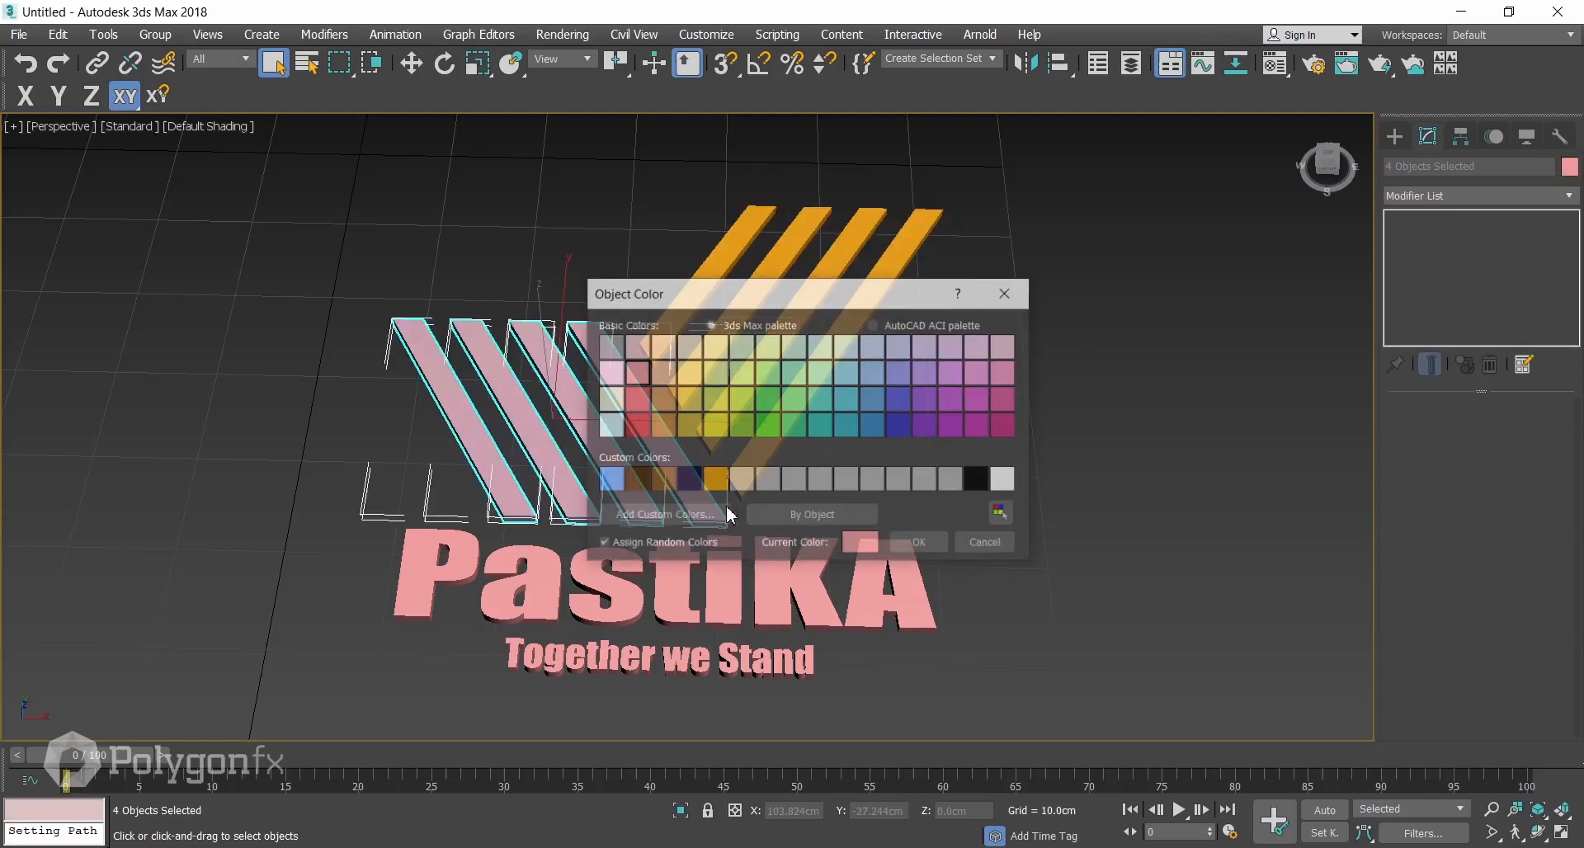
{"action": "left_click", "coordinate": [688, 480]}
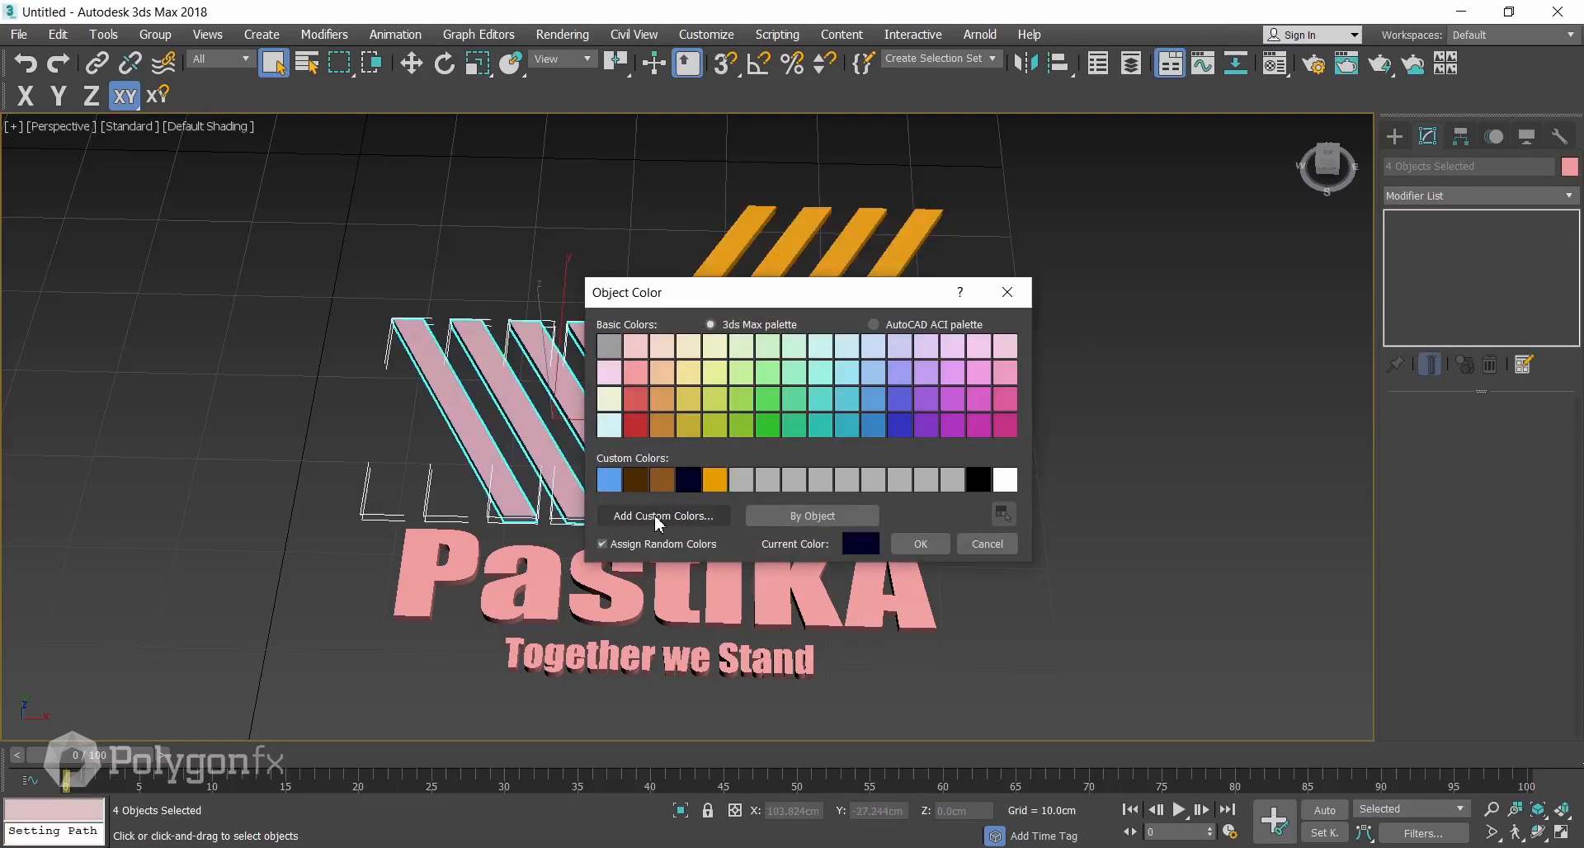
{"action": "left_click", "coordinate": [918, 545]}
{"action": "left_click", "coordinate": [968, 575]}
Apply the custom orange object color to the letters K and A of the wordmark.
{"action": "left_click_drag", "start_coordinate": [965, 577], "coordinate": [805, 611]}
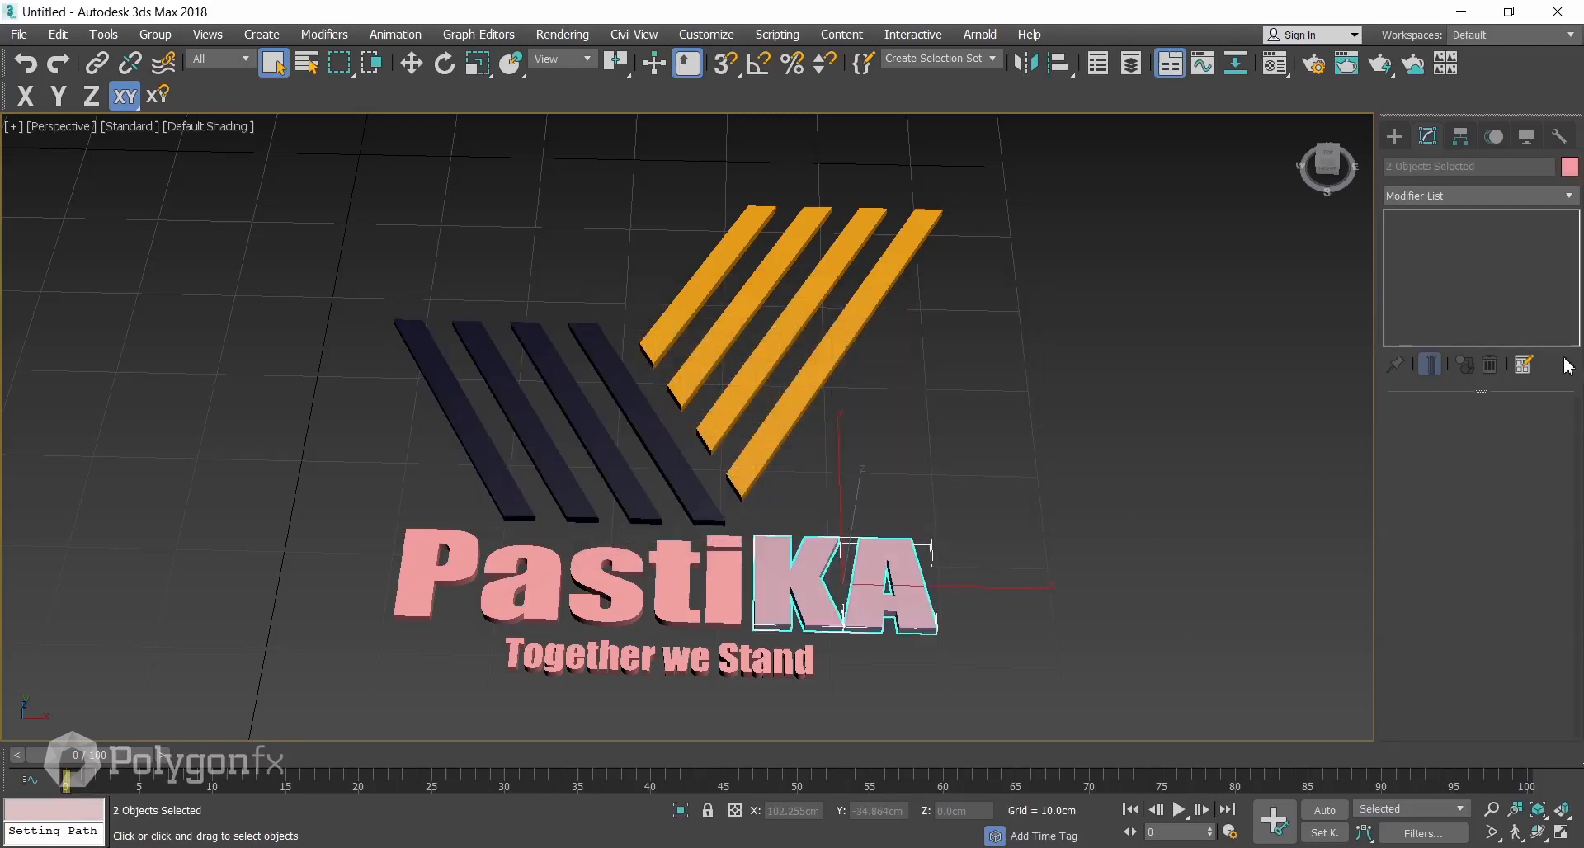
{"action": "left_click", "coordinate": [1569, 166]}
{"action": "left_click", "coordinate": [714, 480]}
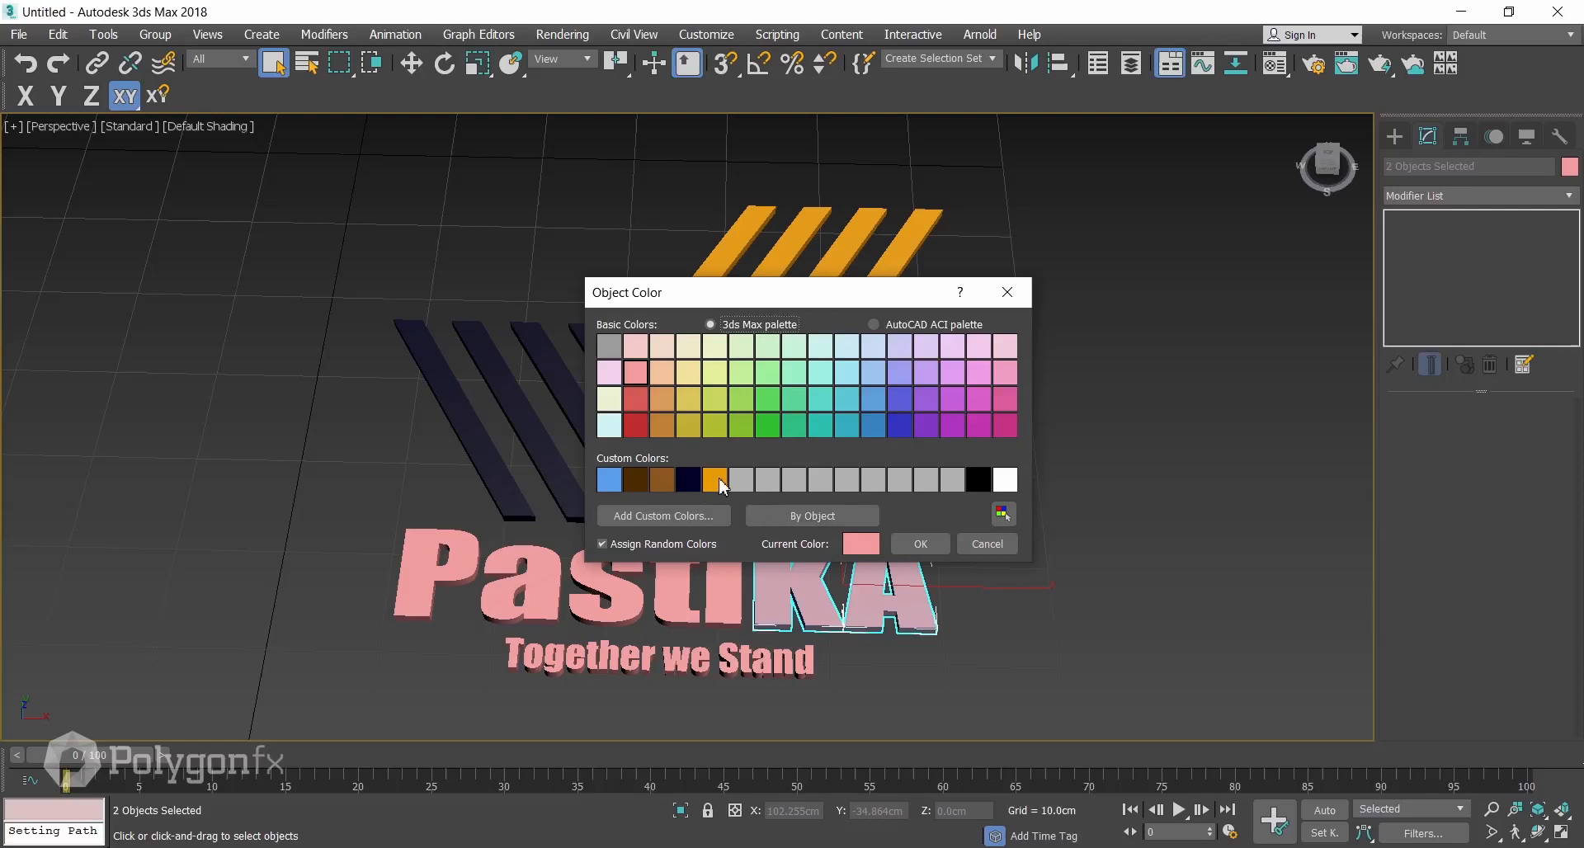
Apply the custom dark navy object color to the letters "Pasti" and the tagline "Together we Stand", leaving K and A out of the selection.
{"action": "left_click_drag", "start_coordinate": [977, 597], "coordinate": [438, 678]}
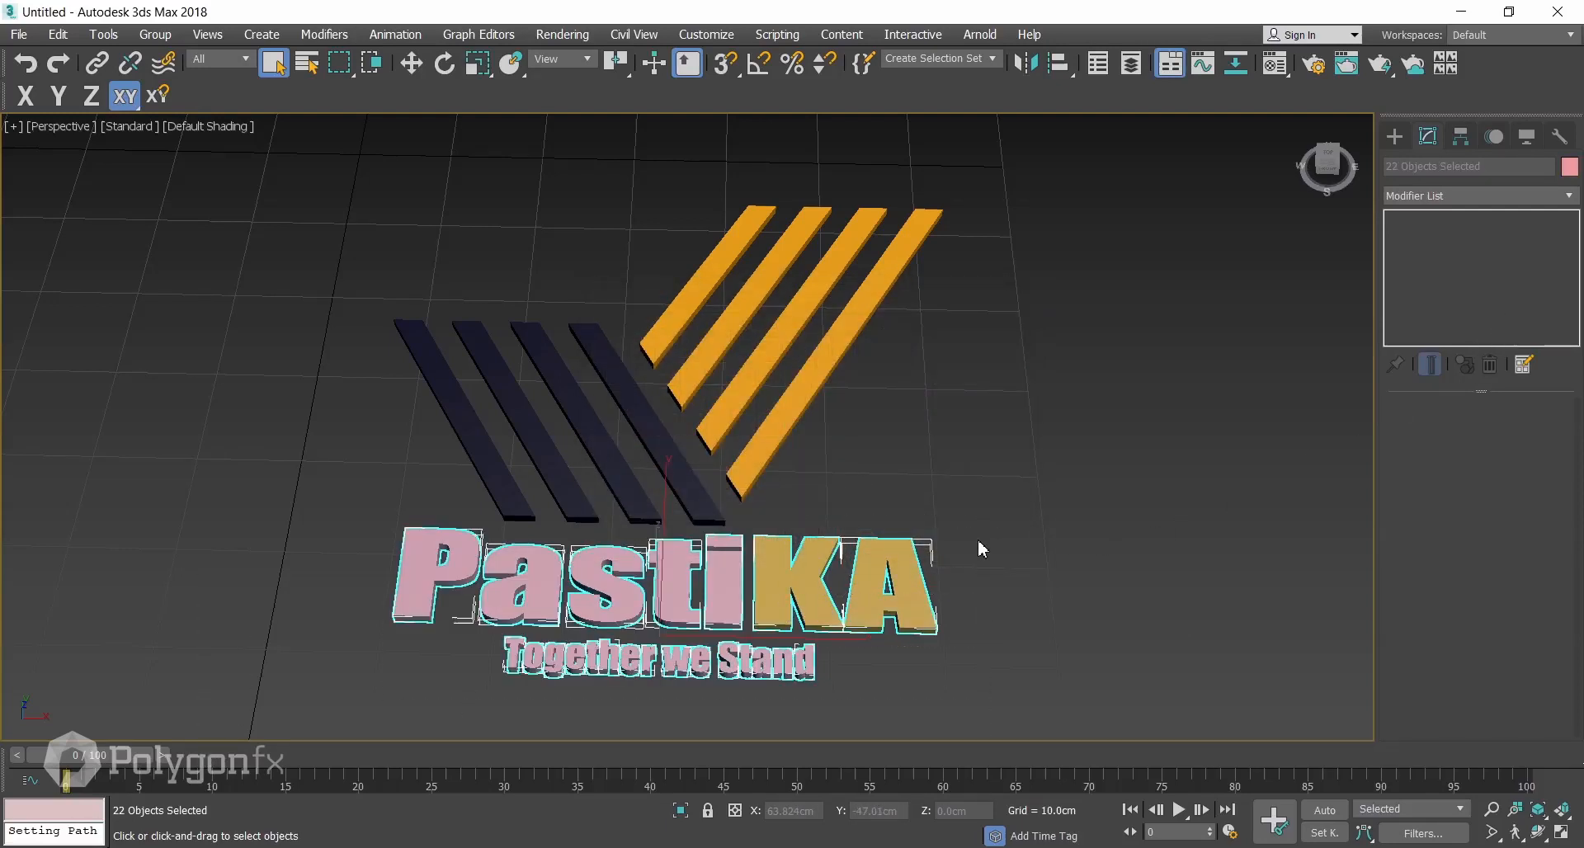
{"action": "left_click_drag", "start_coordinate": [844, 610], "coordinate": [835, 614], "text": "alt"}
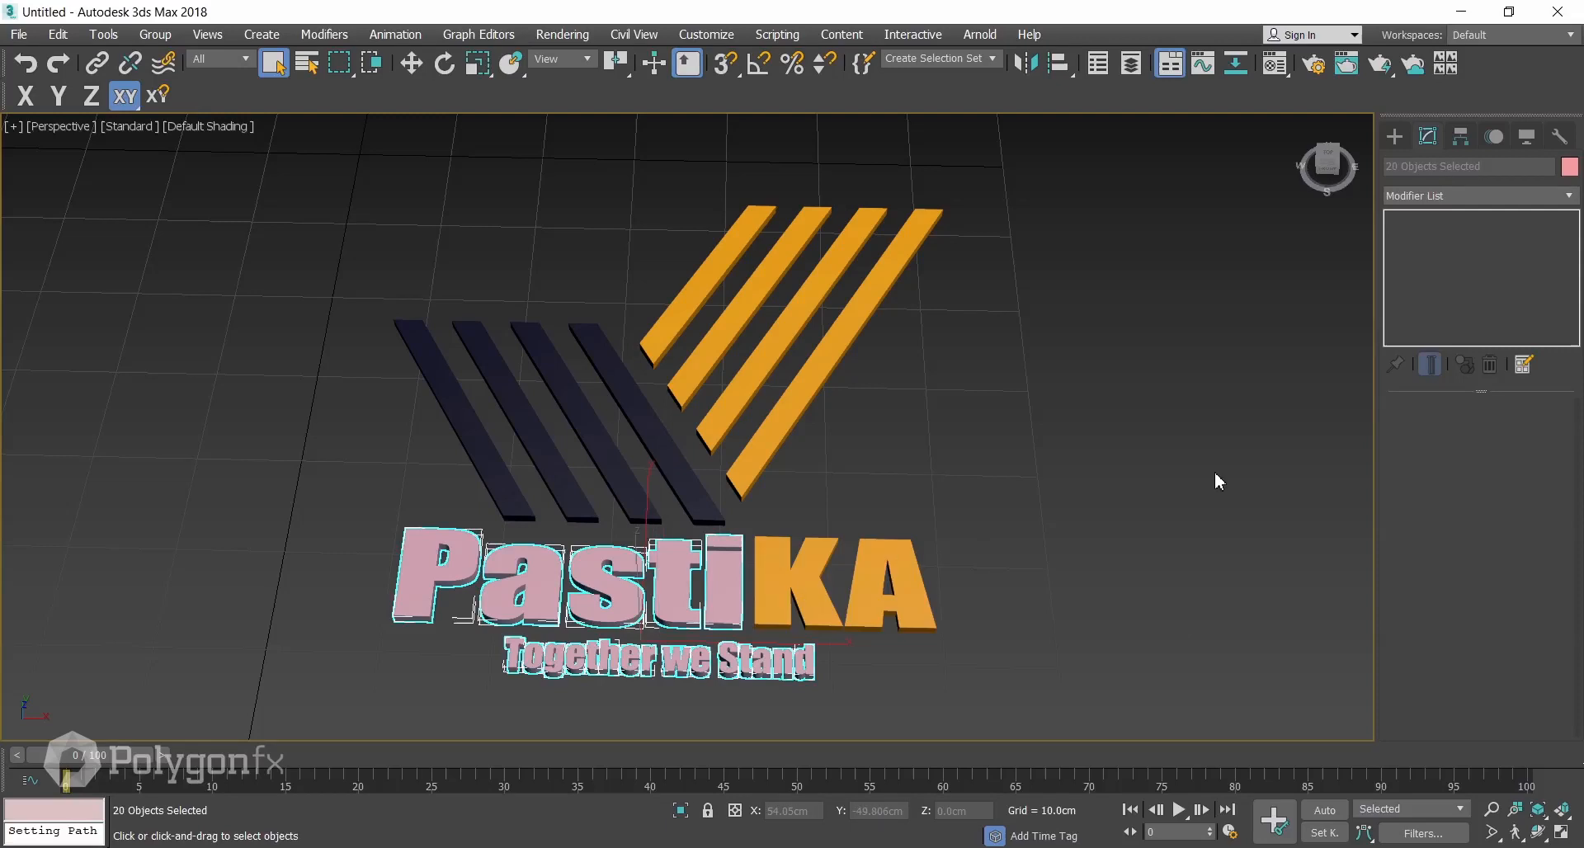
{"action": "left_click", "coordinate": [1568, 170]}
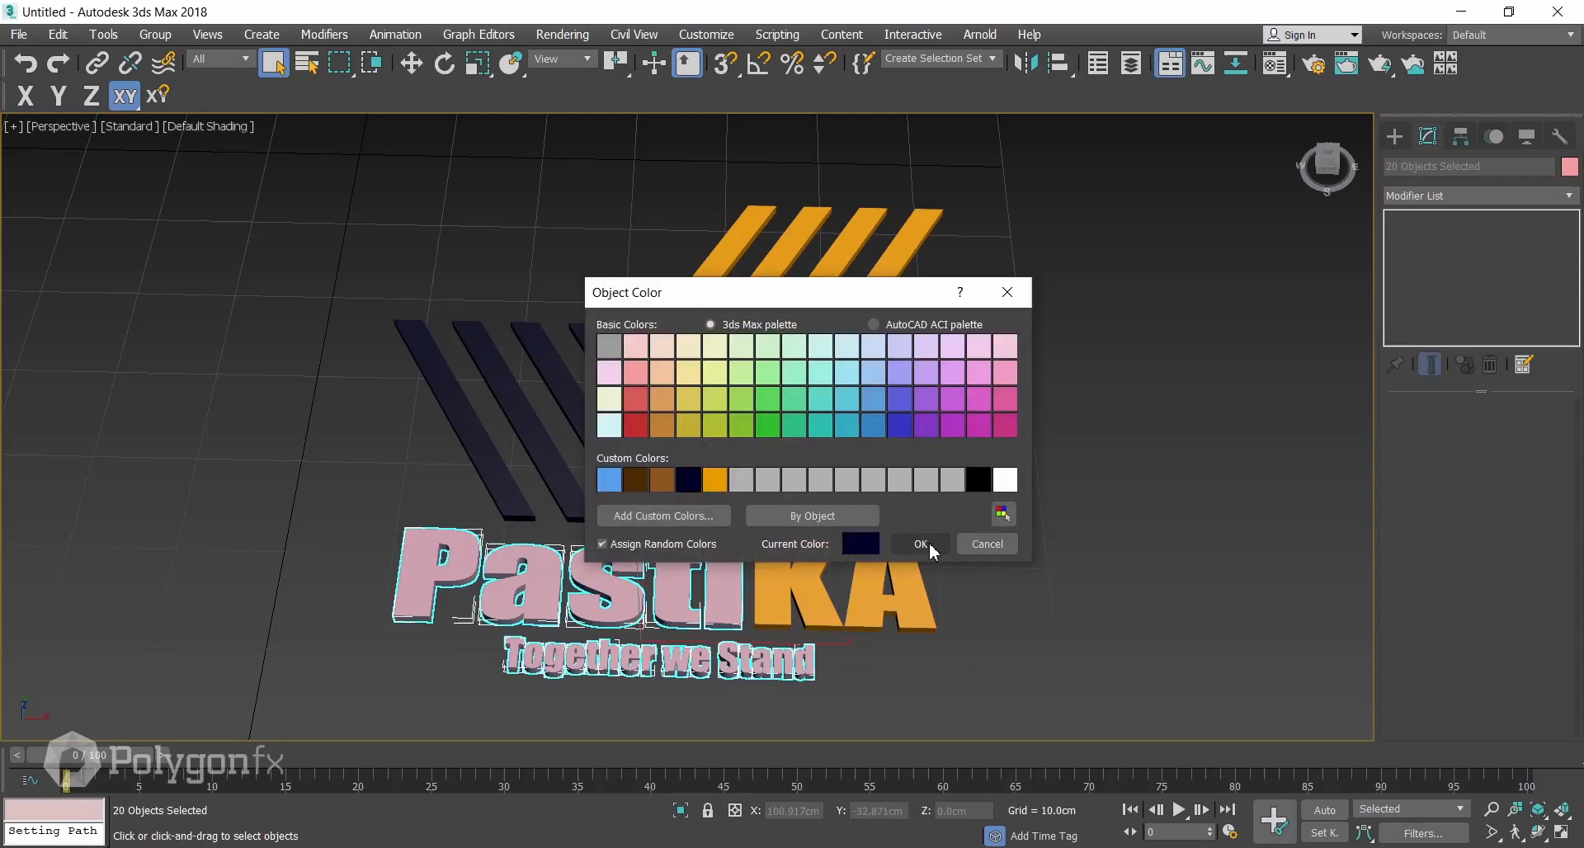
{"action": "left_click", "coordinate": [929, 544]}
{"action": "left_click", "coordinate": [1063, 519]}
Hide the home grid in the perspective view and frame the whole logo.
{"action": "scroll", "coordinate": [929, 534], "scroll_direction": "down", "scroll_amount": 3}
{"action": "middle_click_drag", "start_coordinate": [1063, 519], "coordinate": [990, 533]}
{"action": "scroll", "coordinate": [935, 538], "scroll_direction": "up", "scroll_amount": 3}
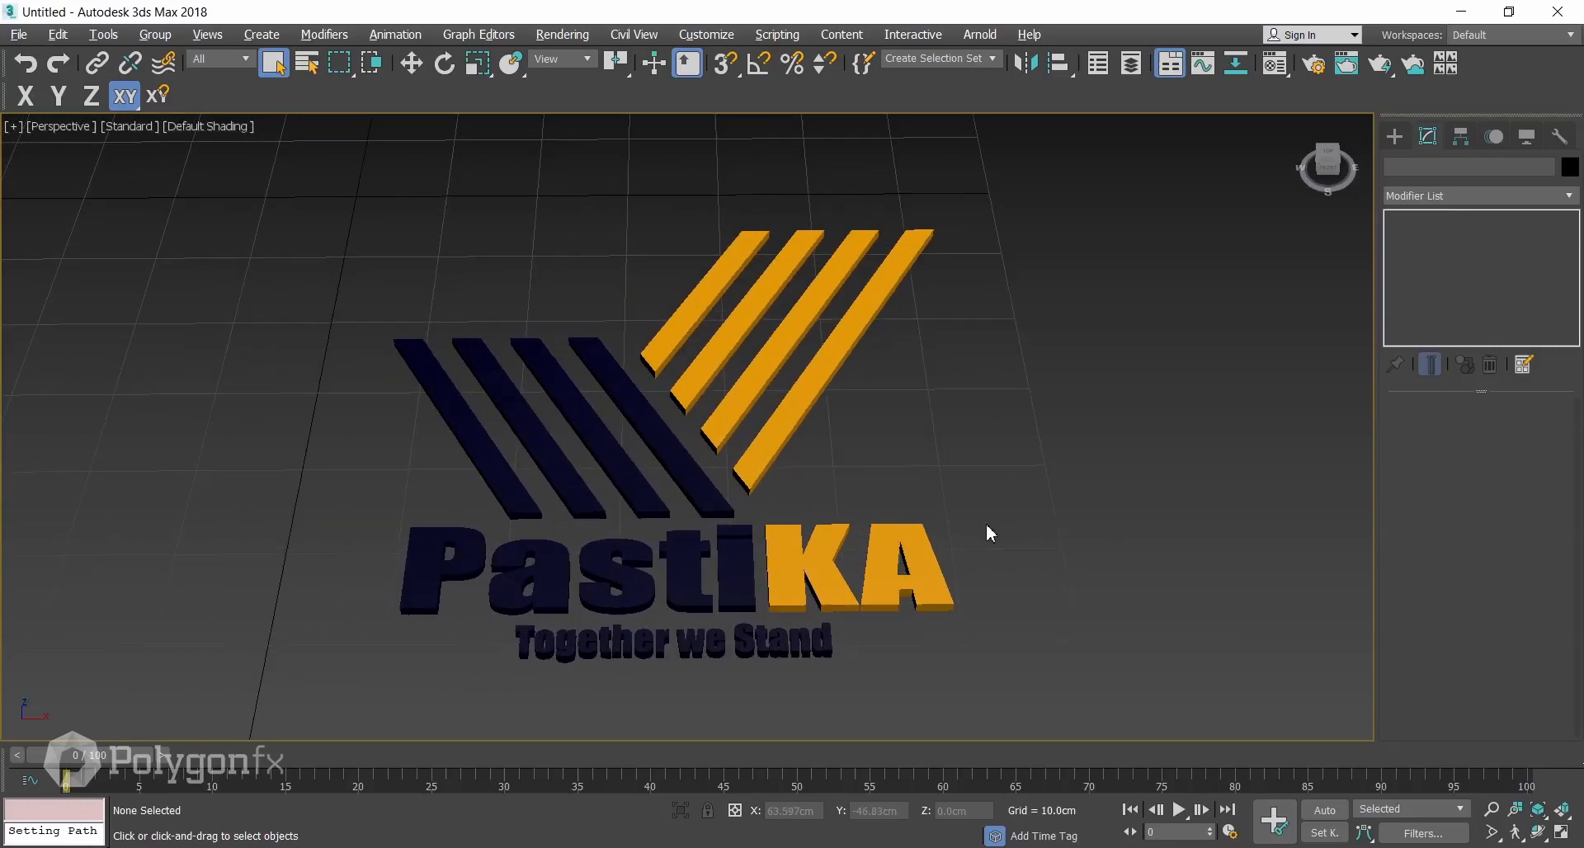
{"action": "key", "text": "g"}
{"action": "mouse_move", "coordinate": [885, 536]}
{"action": "middle_mouse_down"}
{"action": "mouse_move", "coordinate": [901, 525]}
{"action": "mouse_move", "coordinate": [900, 588]}
{"action": "mouse_move", "coordinate": [948, 537]}
{"action": "mouse_move", "coordinate": [957, 556]}
{"action": "mouse_move", "coordinate": [909, 525]}
{"action": "mouse_move", "coordinate": [939, 506]}
{"action": "mouse_move", "coordinate": [912, 523]}
{"action": "middle_mouse_up"}
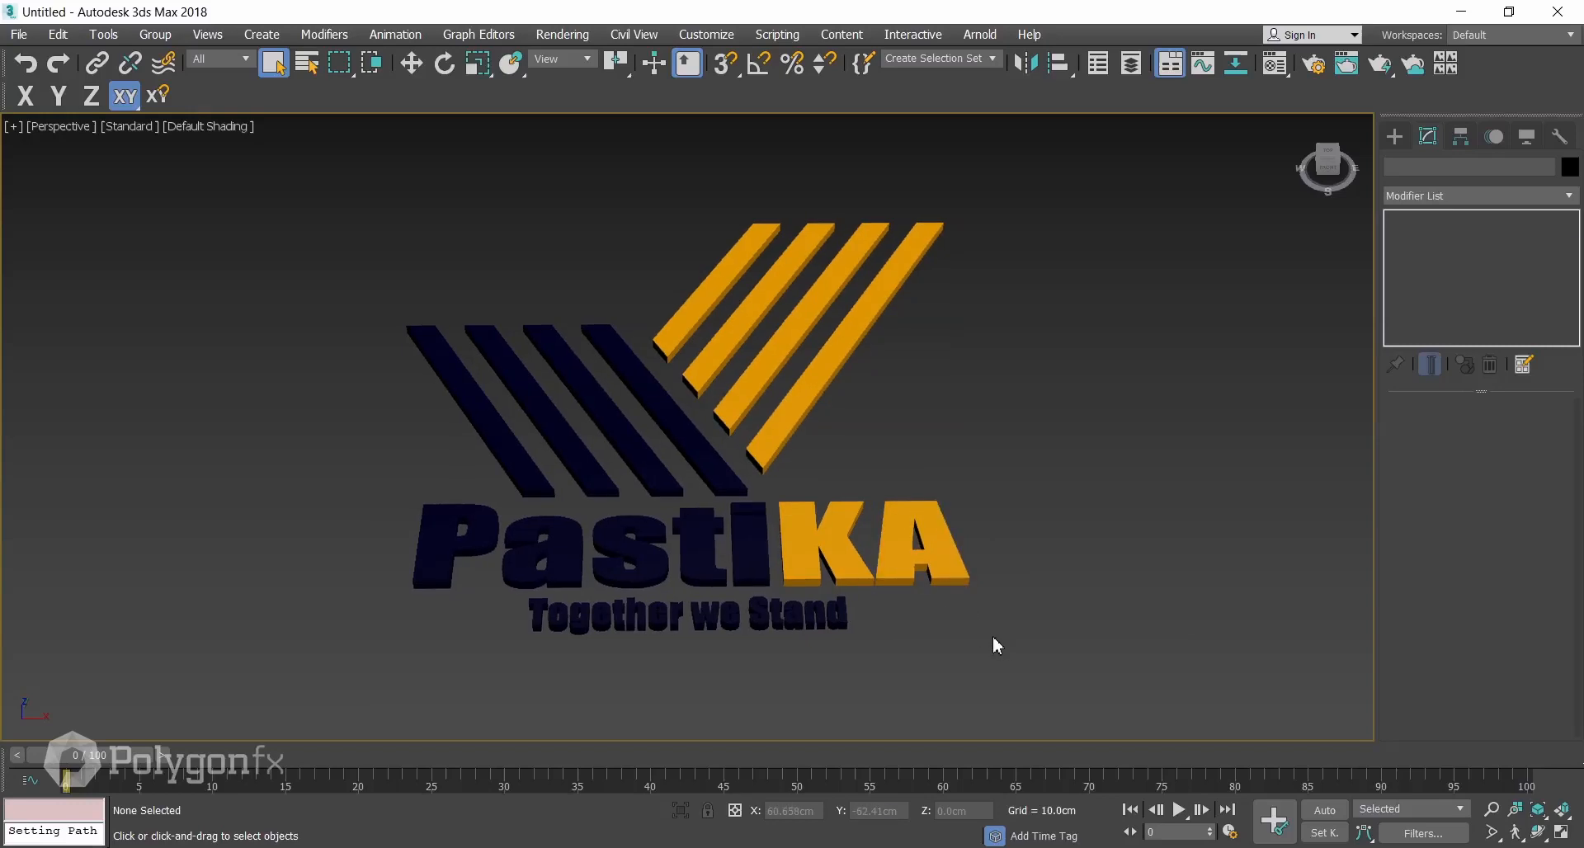
{"action": "key", "text": "ctrl+c"}
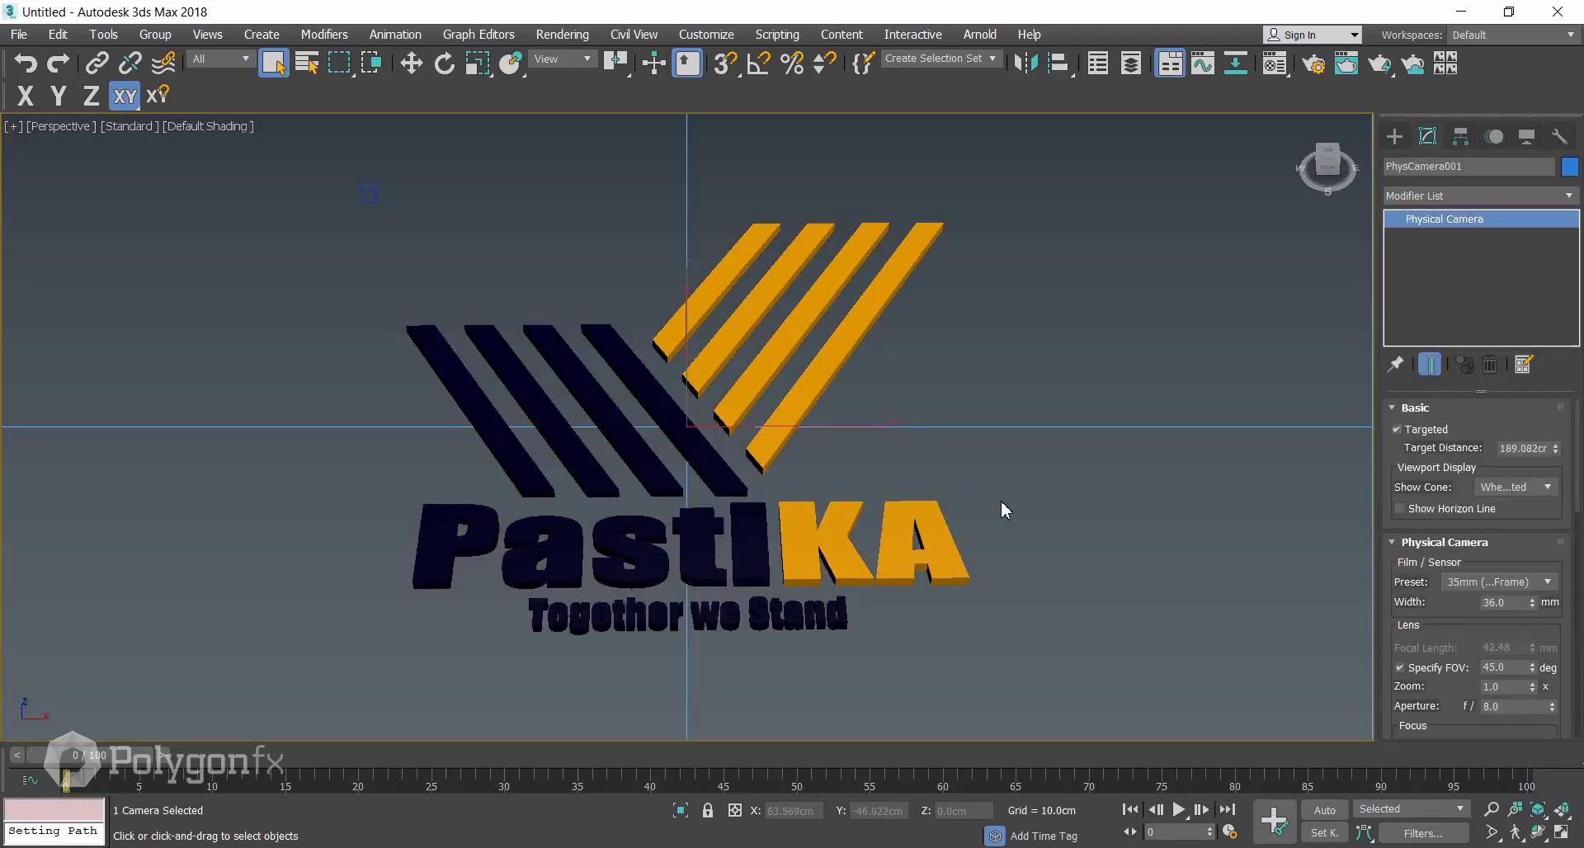
{"action": "left_click", "coordinate": [1005, 510]}
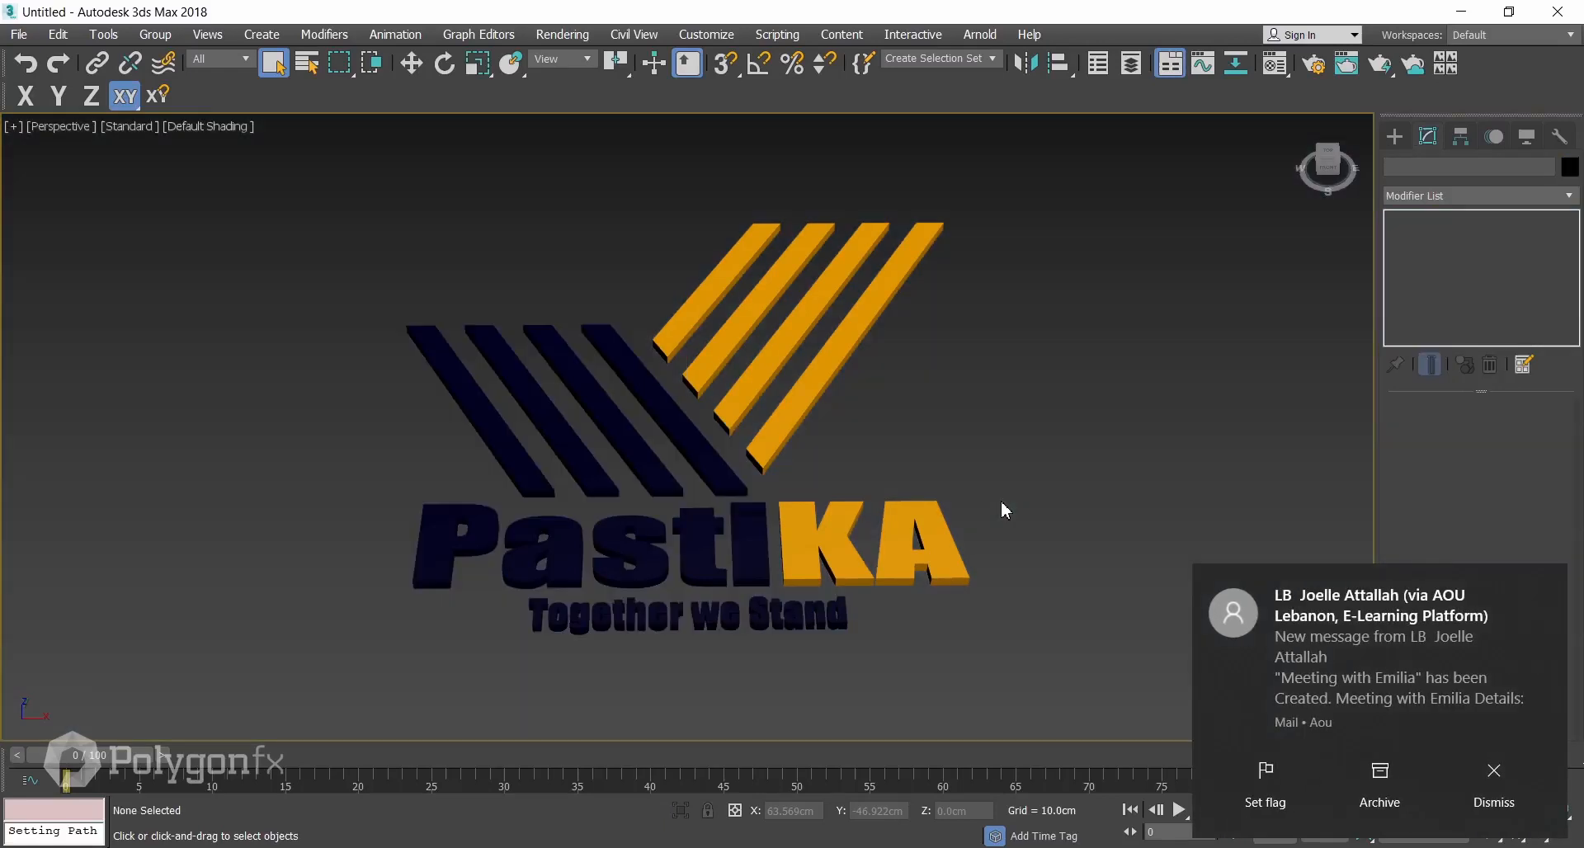
{"action": "left_click", "coordinate": [1546, 582]}
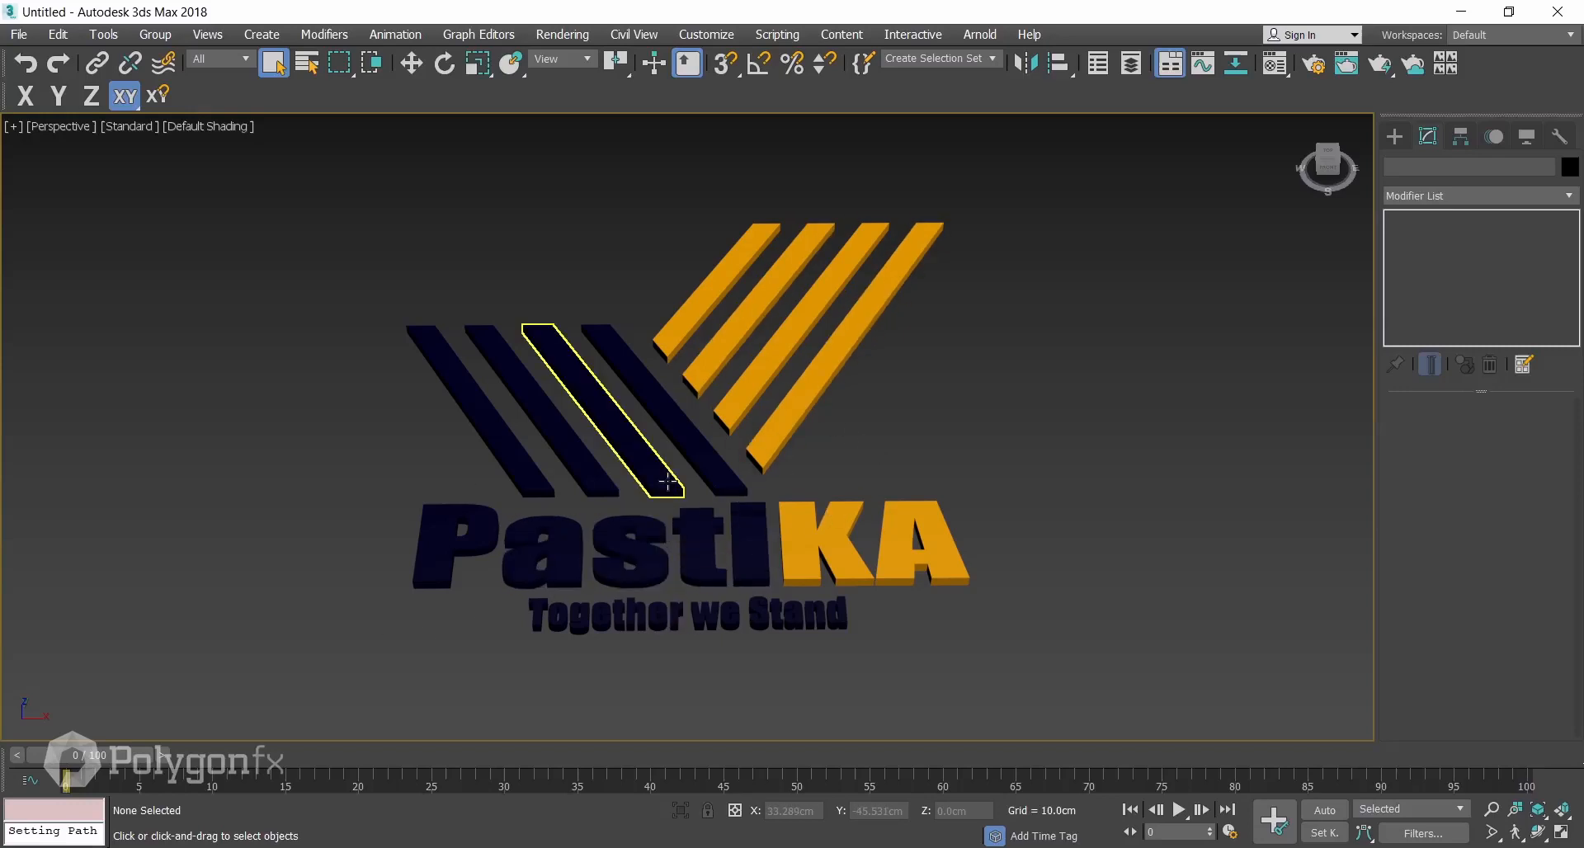
Try scaling only the navy stripe nearest the orange stripes.
{"action": "left_click", "coordinate": [668, 431]}
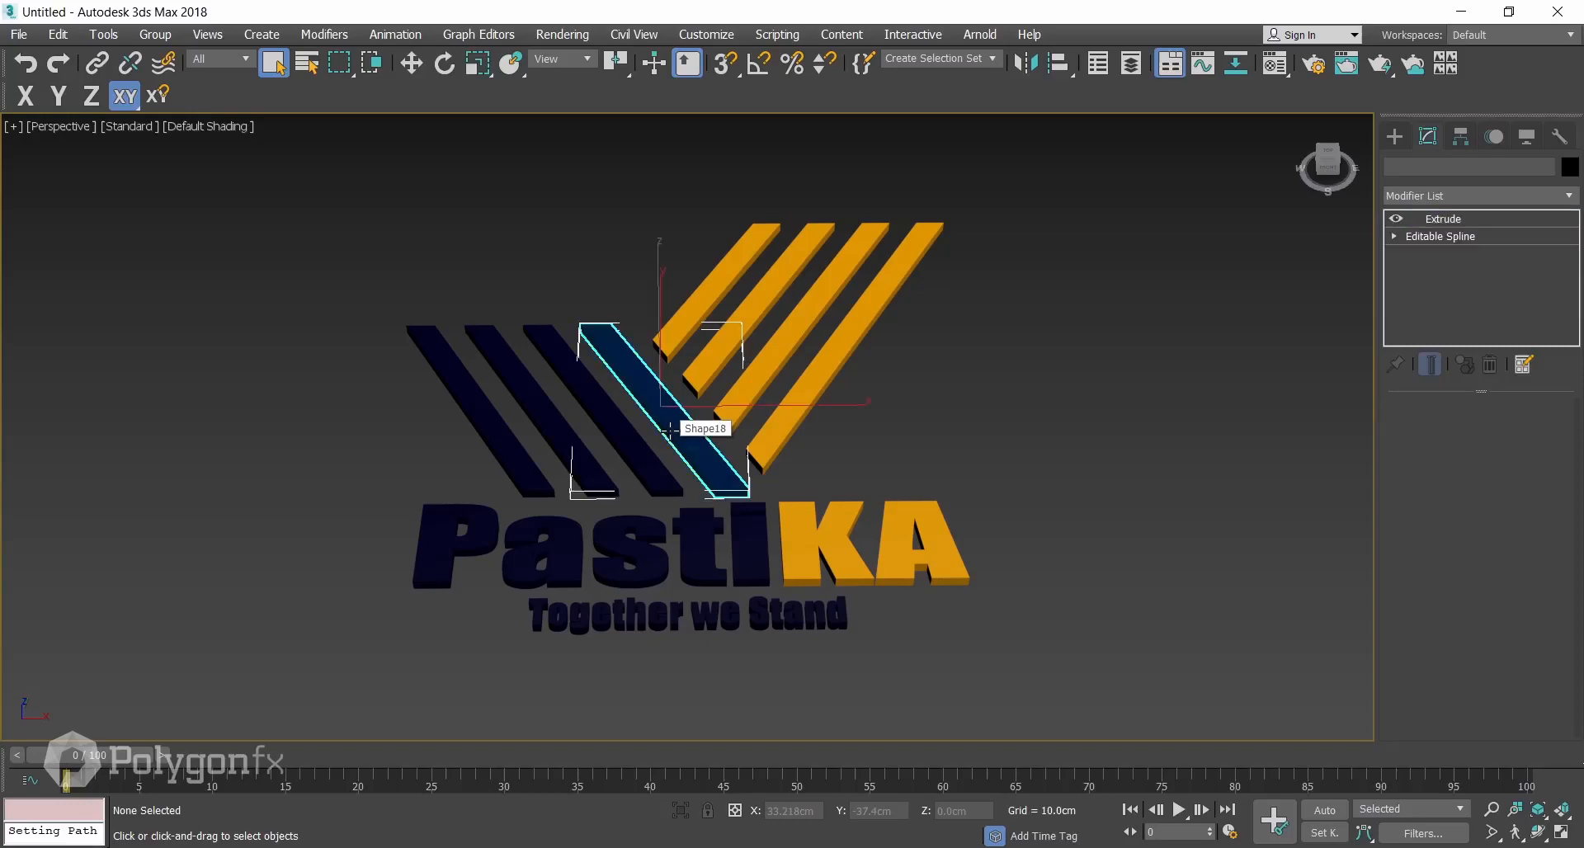
{"action": "key", "text": "r"}
{"action": "mouse_move", "coordinate": [633, 422]}
{"action": "left_mouse_down"}
{"action": "mouse_move", "coordinate": [562, 532]}
{"action": "mouse_move", "coordinate": [453, 647]}
{"action": "mouse_move", "coordinate": [611, 448]}
{"action": "mouse_move", "coordinate": [569, 542]}
{"action": "mouse_move", "coordinate": [643, 388]}
{"action": "mouse_move", "coordinate": [655, 417]}
{"action": "left_mouse_up"}
{"action": "left_click", "coordinate": [940, 382]}
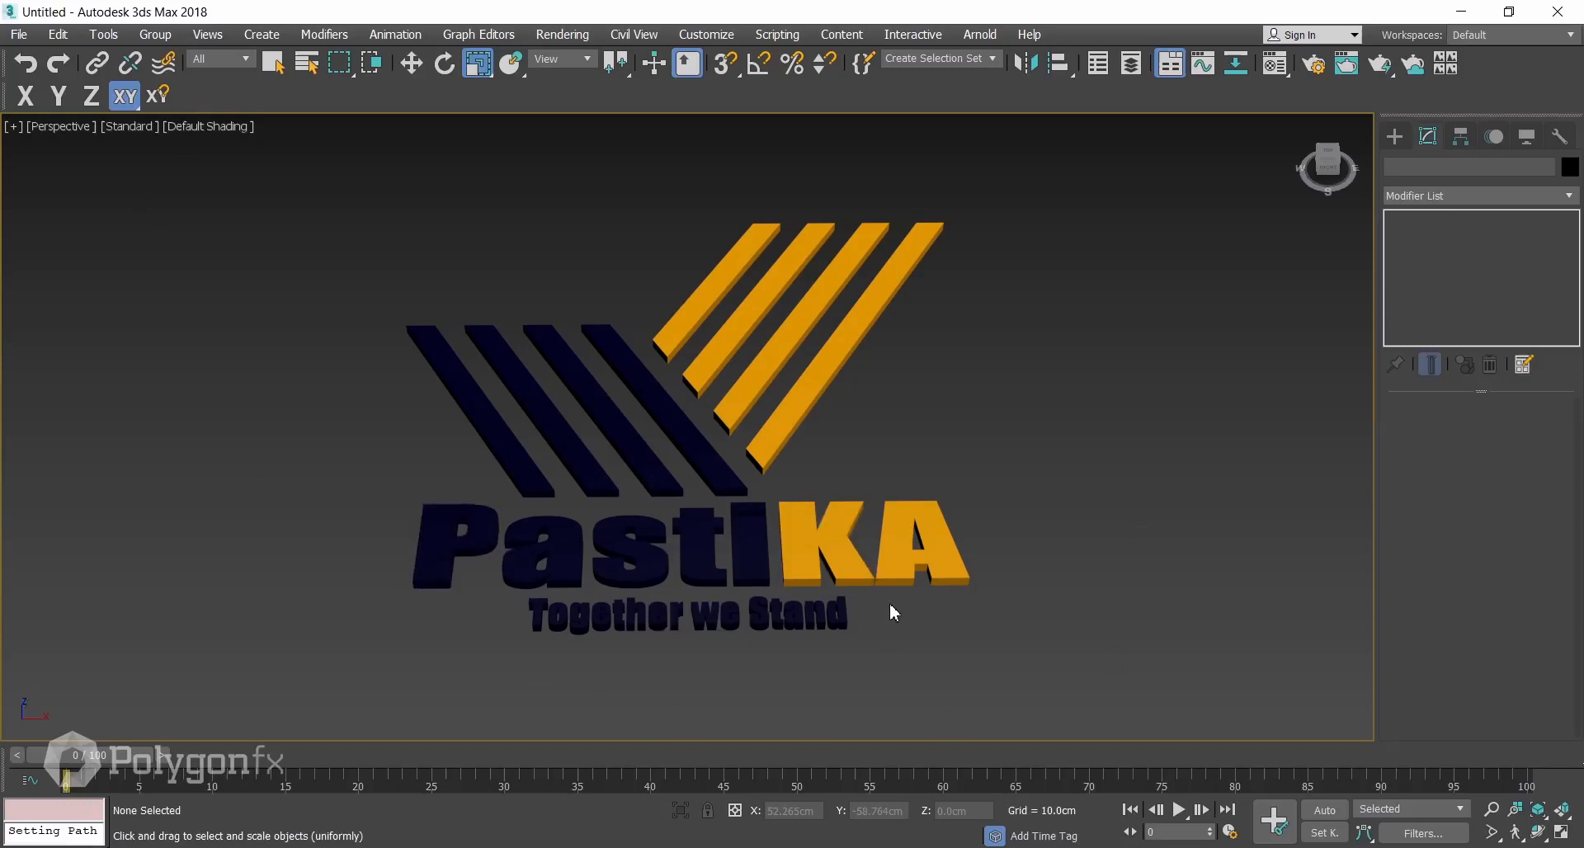
Select all eight stripes of the logo, turn on Auto Key and go to frame 5.
{"action": "left_click", "coordinate": [685, 322]}
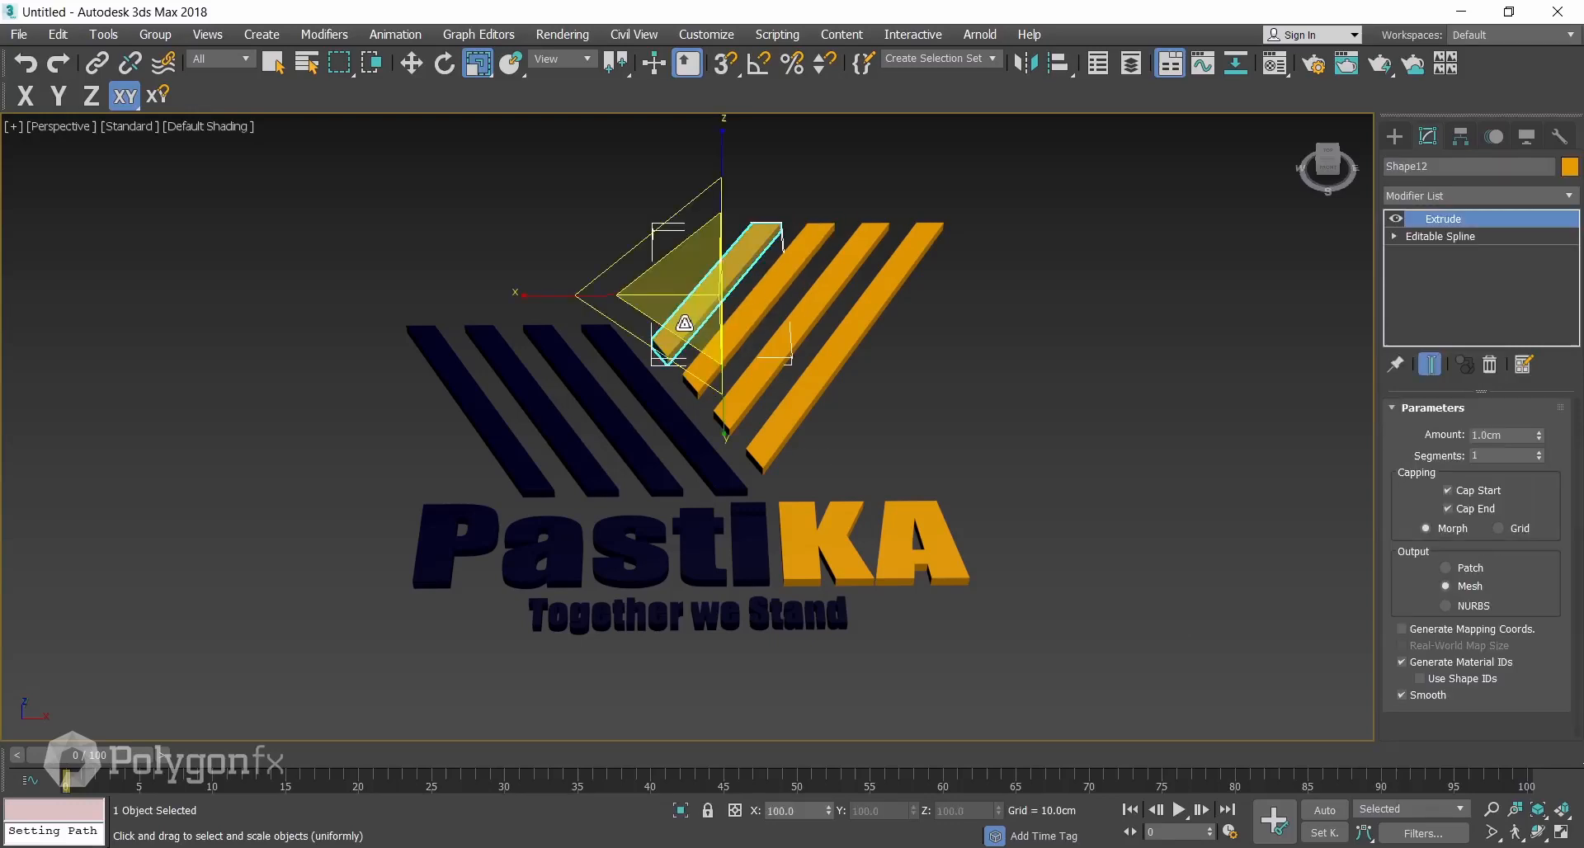
{"action": "left_click_drag", "start_coordinate": [702, 308], "coordinate": [700, 302]}
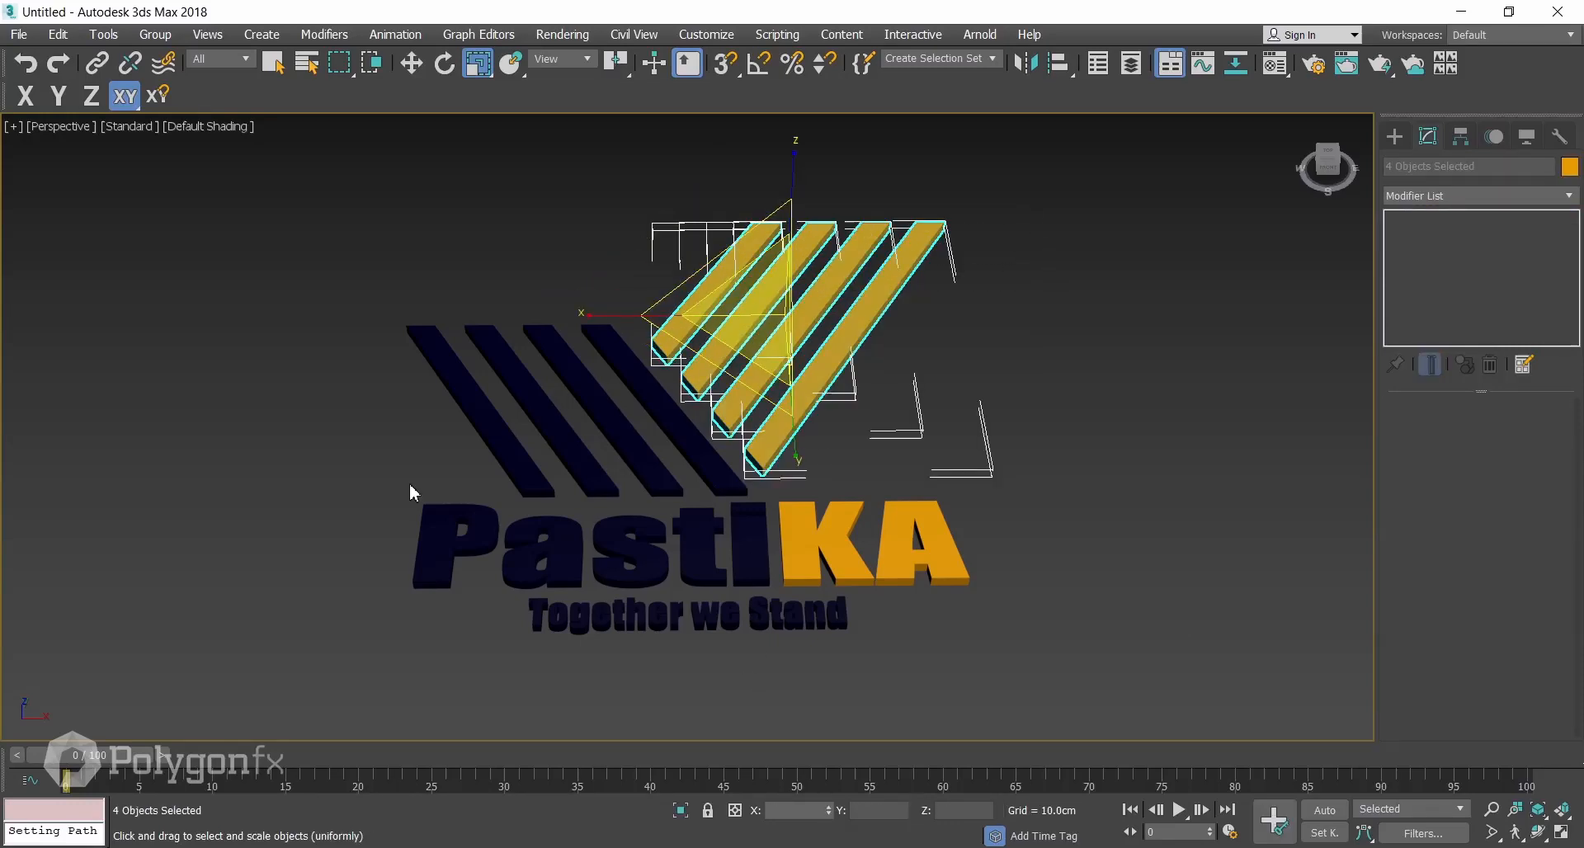
{"action": "left_click_drag", "start_coordinate": [651, 385], "coordinate": [650, 401], "text": "ctrl"}
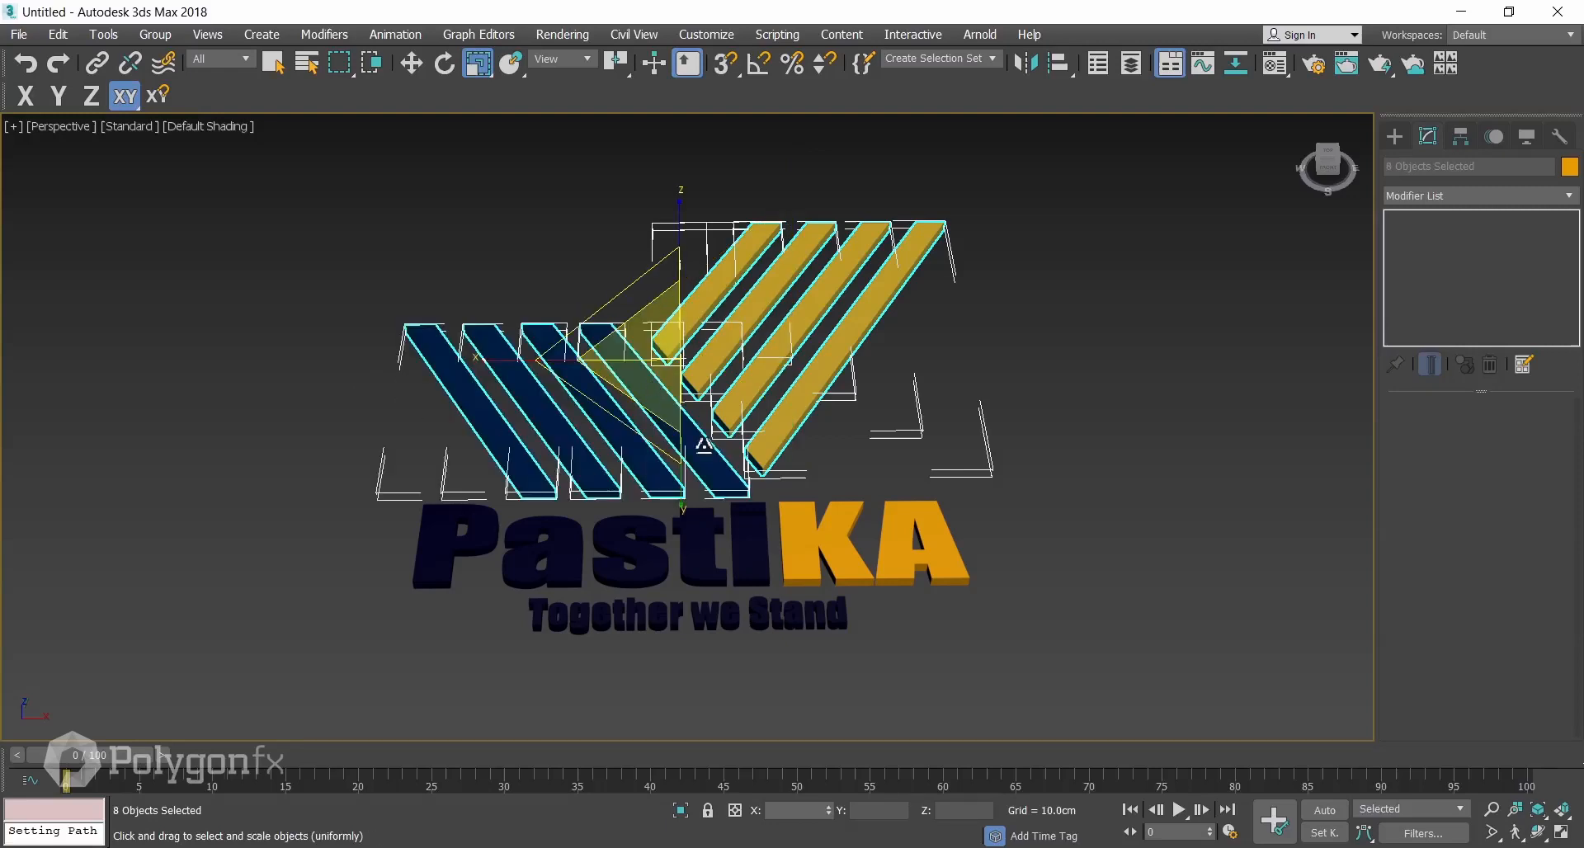
{"action": "left_click", "coordinate": [1322, 811]}
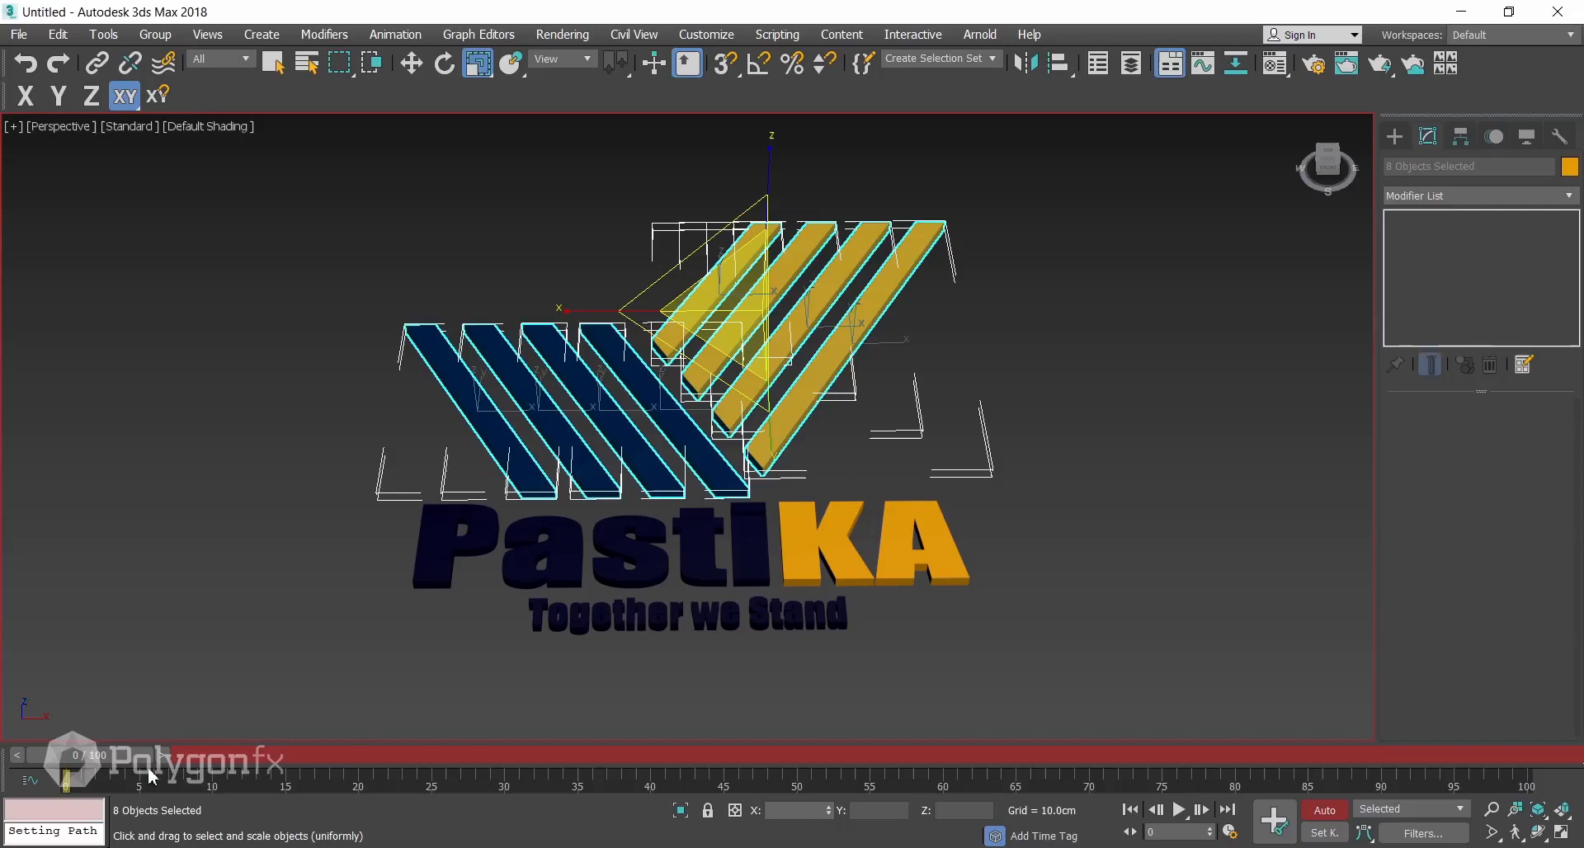
{"action": "left_click_drag", "start_coordinate": [118, 767], "coordinate": [173, 774]}
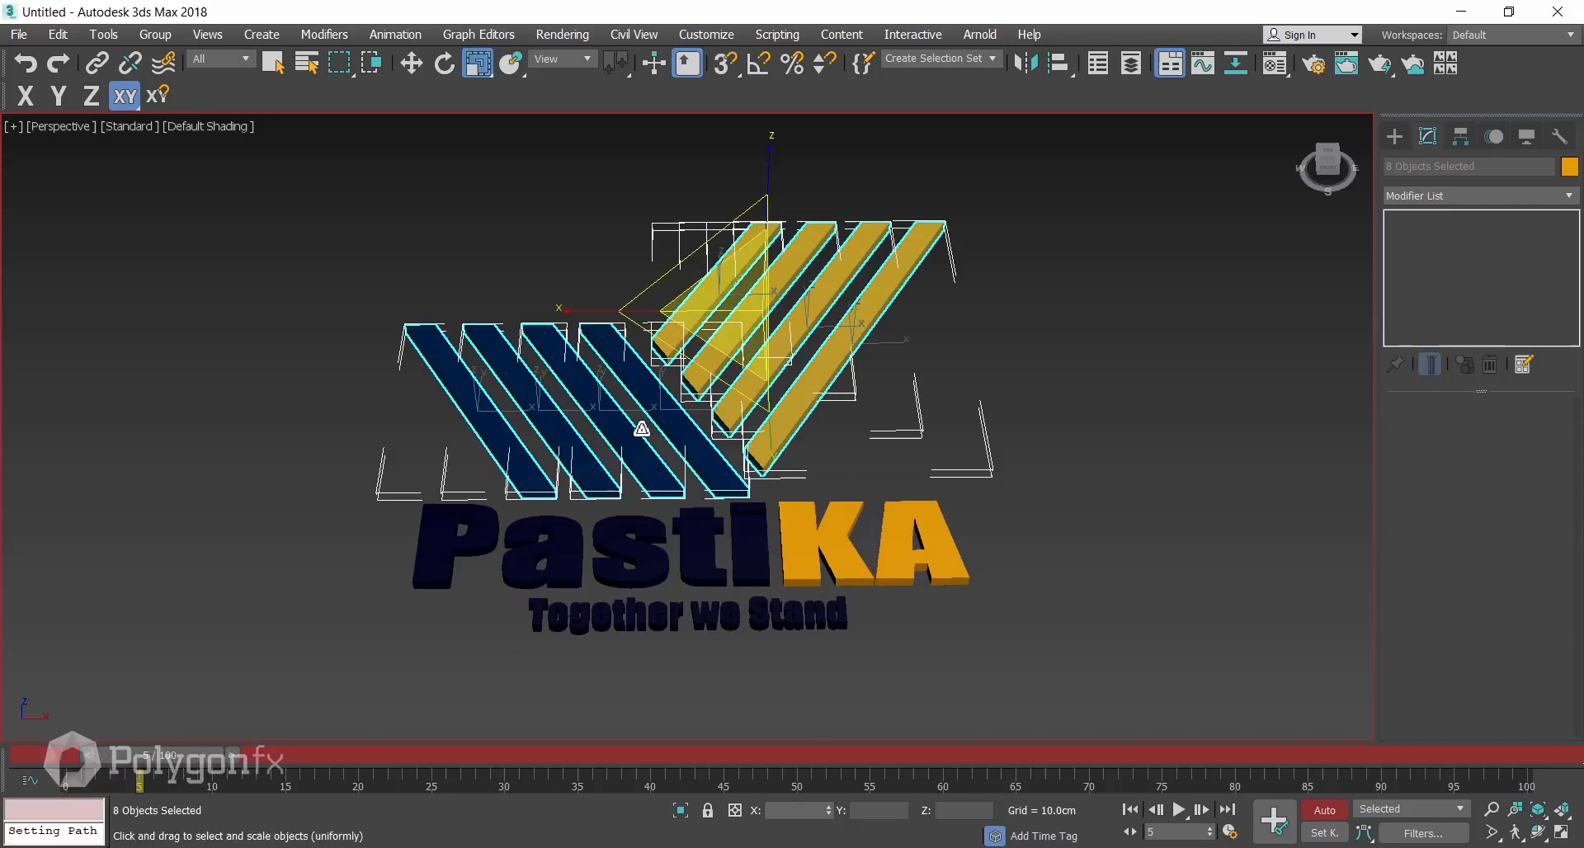
Scale the eight stripes uniformly down to nothing at frame 5 using the Scale Transform Type-In.
{"action": "key", "text": "r"}
{"action": "left_click_drag", "start_coordinate": [641, 394], "coordinate": [826, 350]}
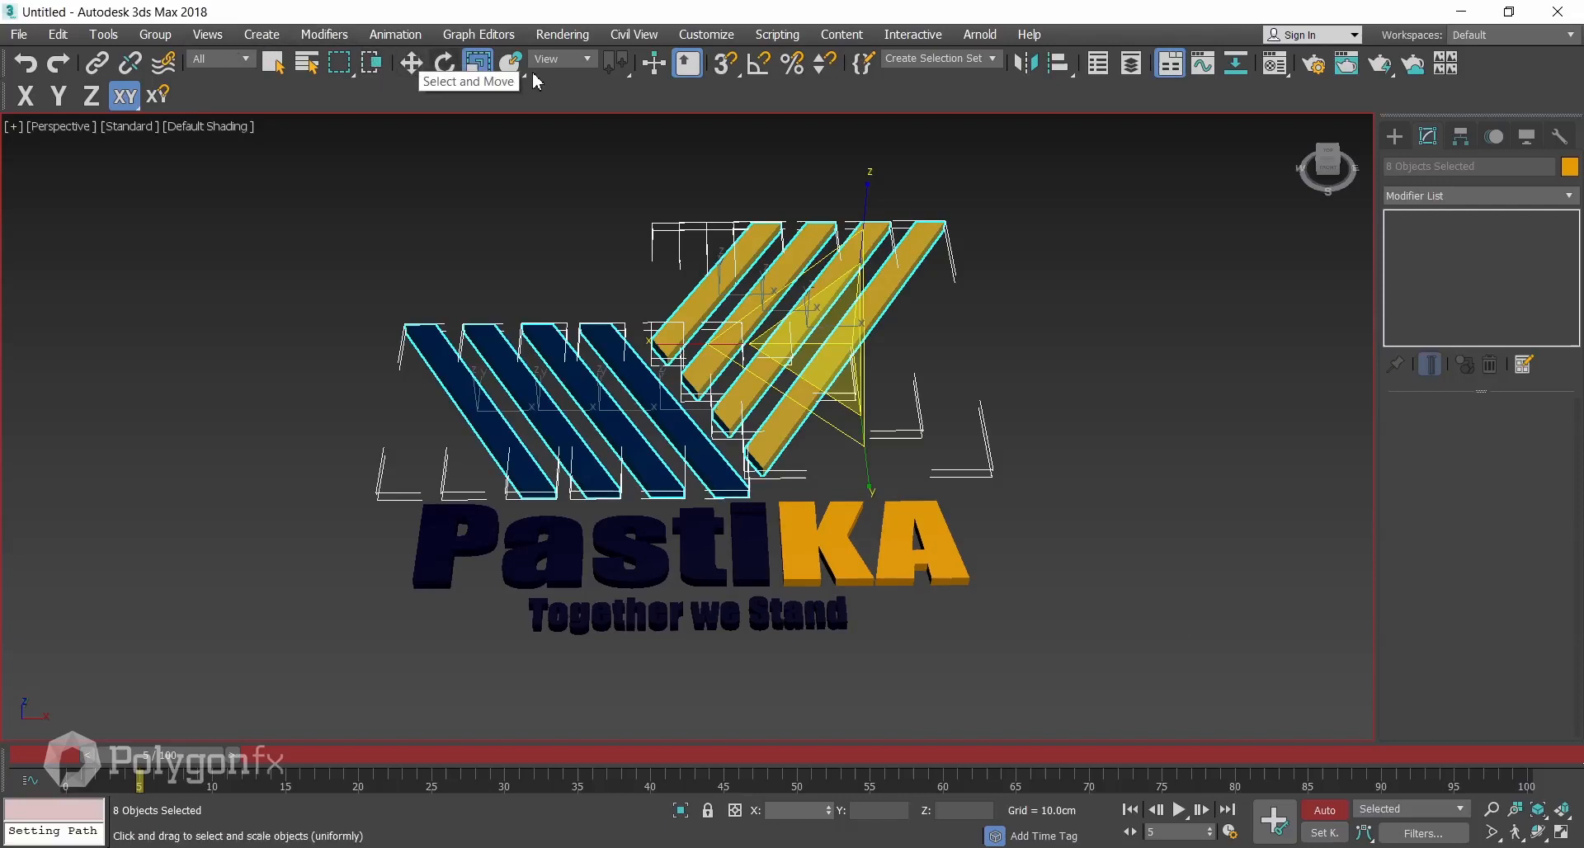
{"action": "right_click", "coordinate": [477, 63]}
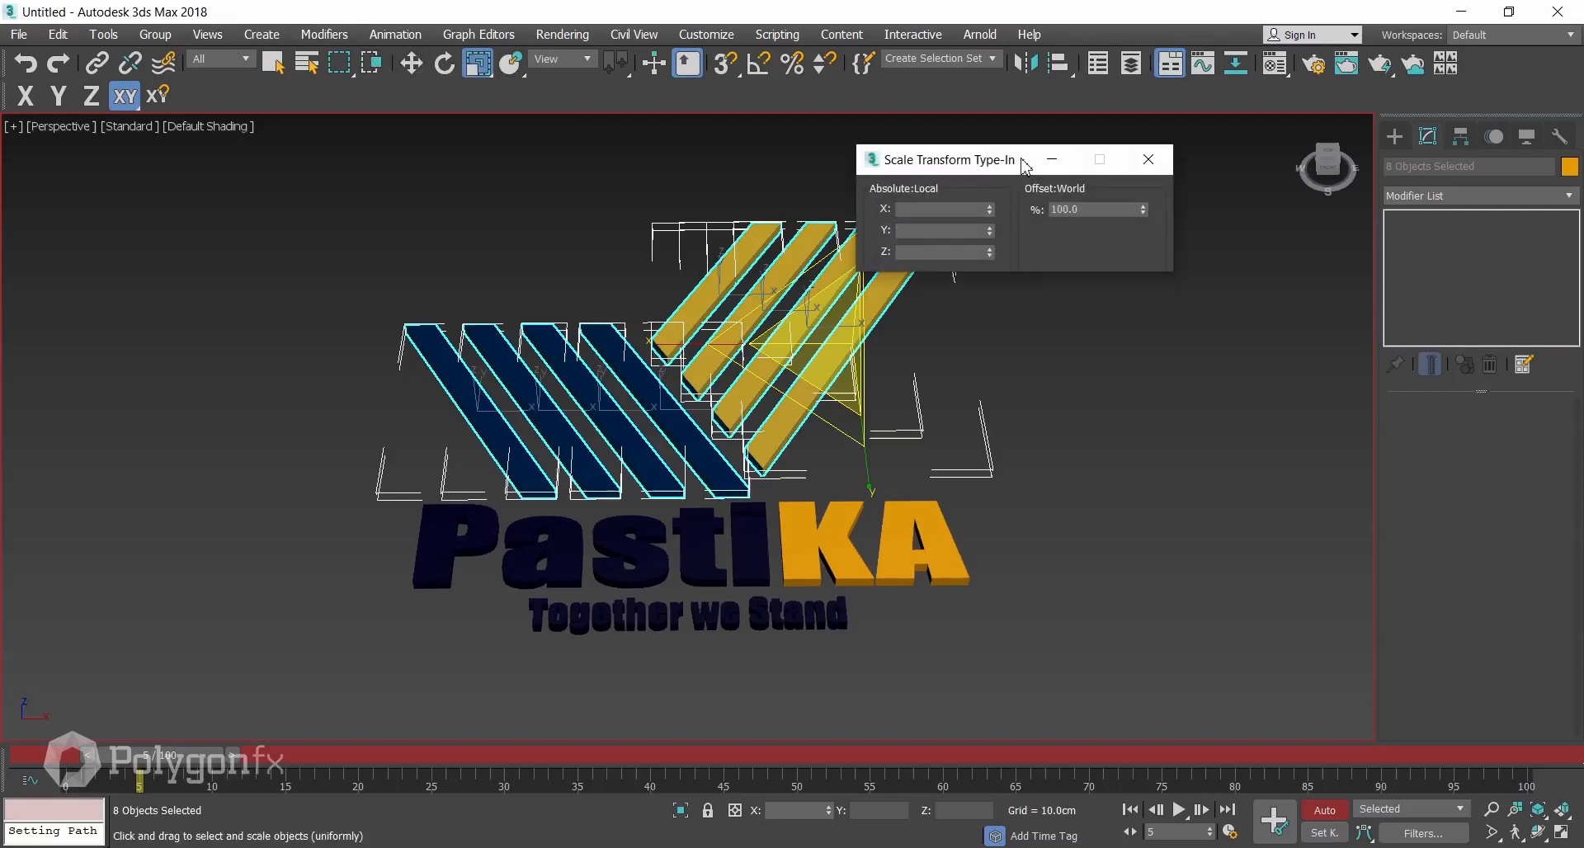
{"action": "left_click_drag", "start_coordinate": [1027, 165], "coordinate": [1176, 153]}
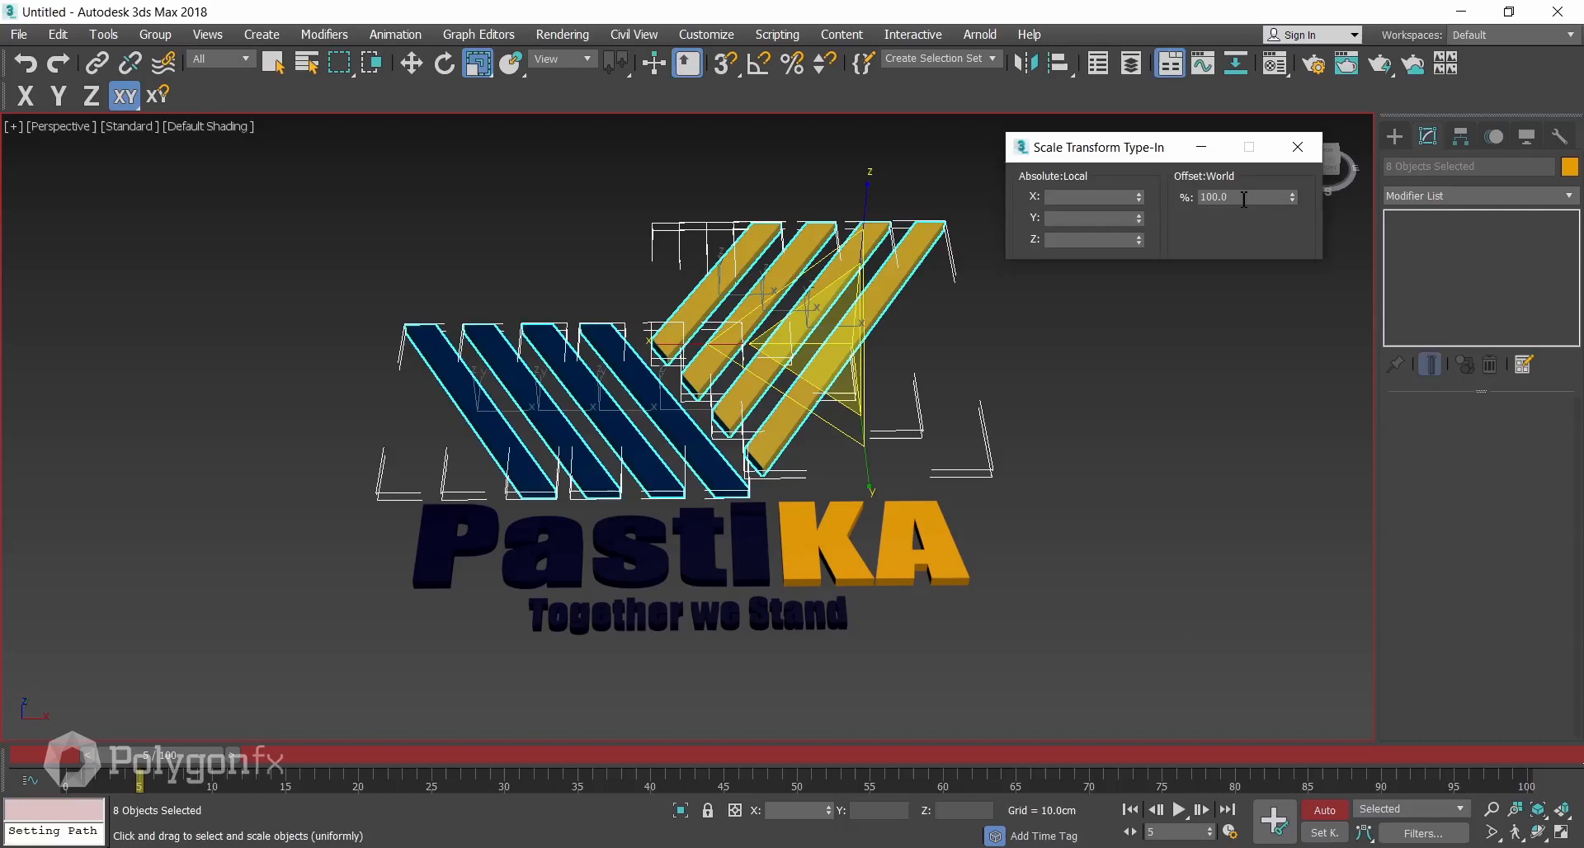
{"action": "right_click", "coordinate": [1293, 201]}
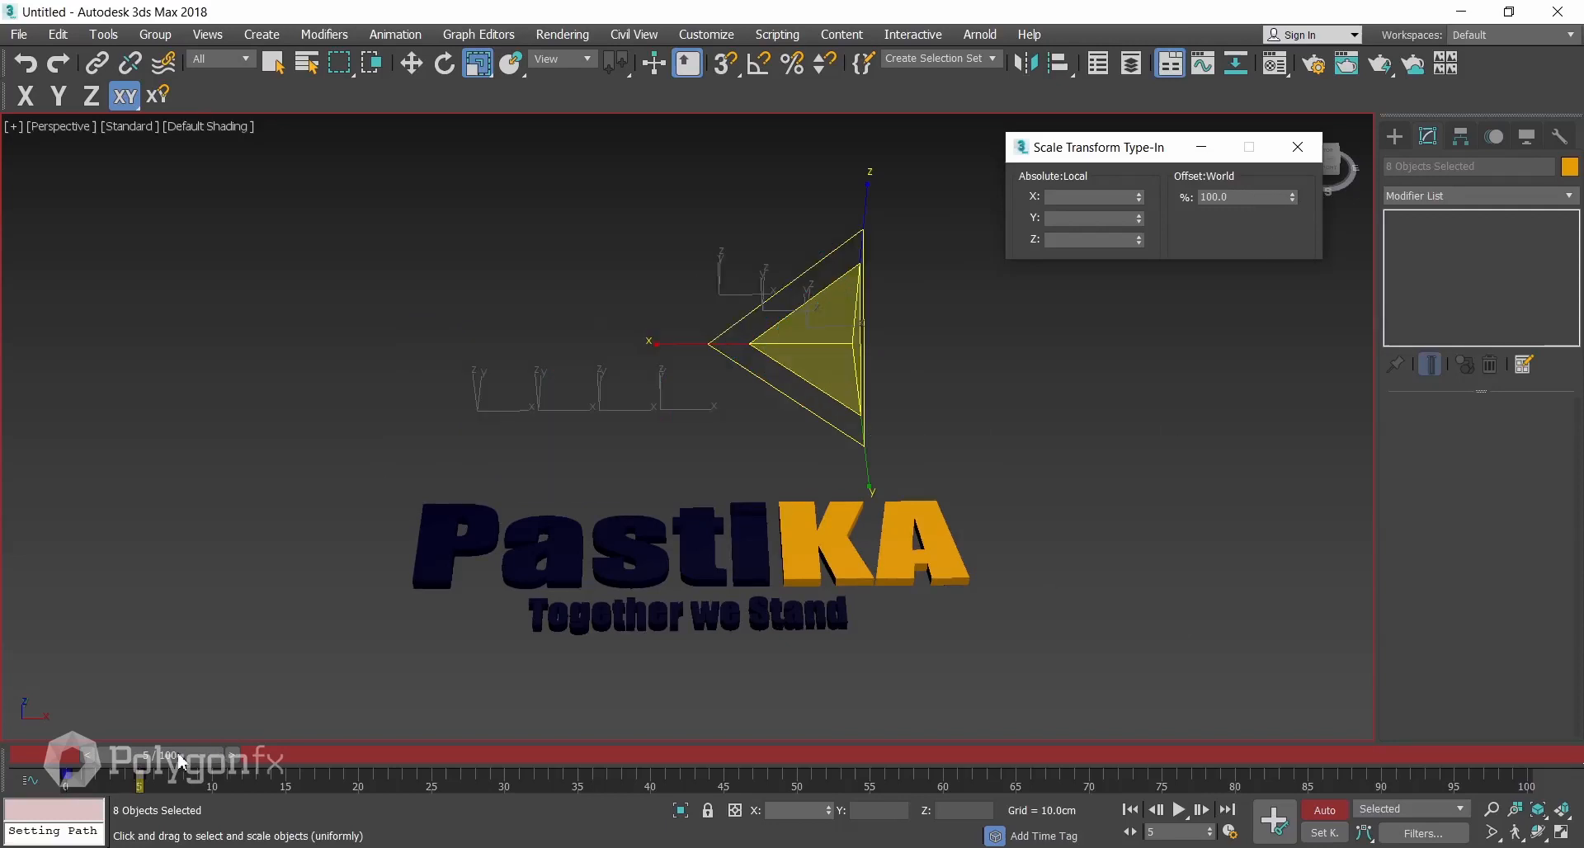
Move the stripes' full-size scale key from frame 0 to frame 10 and go to frame 10.
{"action": "left_click_drag", "start_coordinate": [182, 763], "coordinate": [199, 788]}
{"action": "key", "text": "r"}
{"action": "key", "text": "r"}
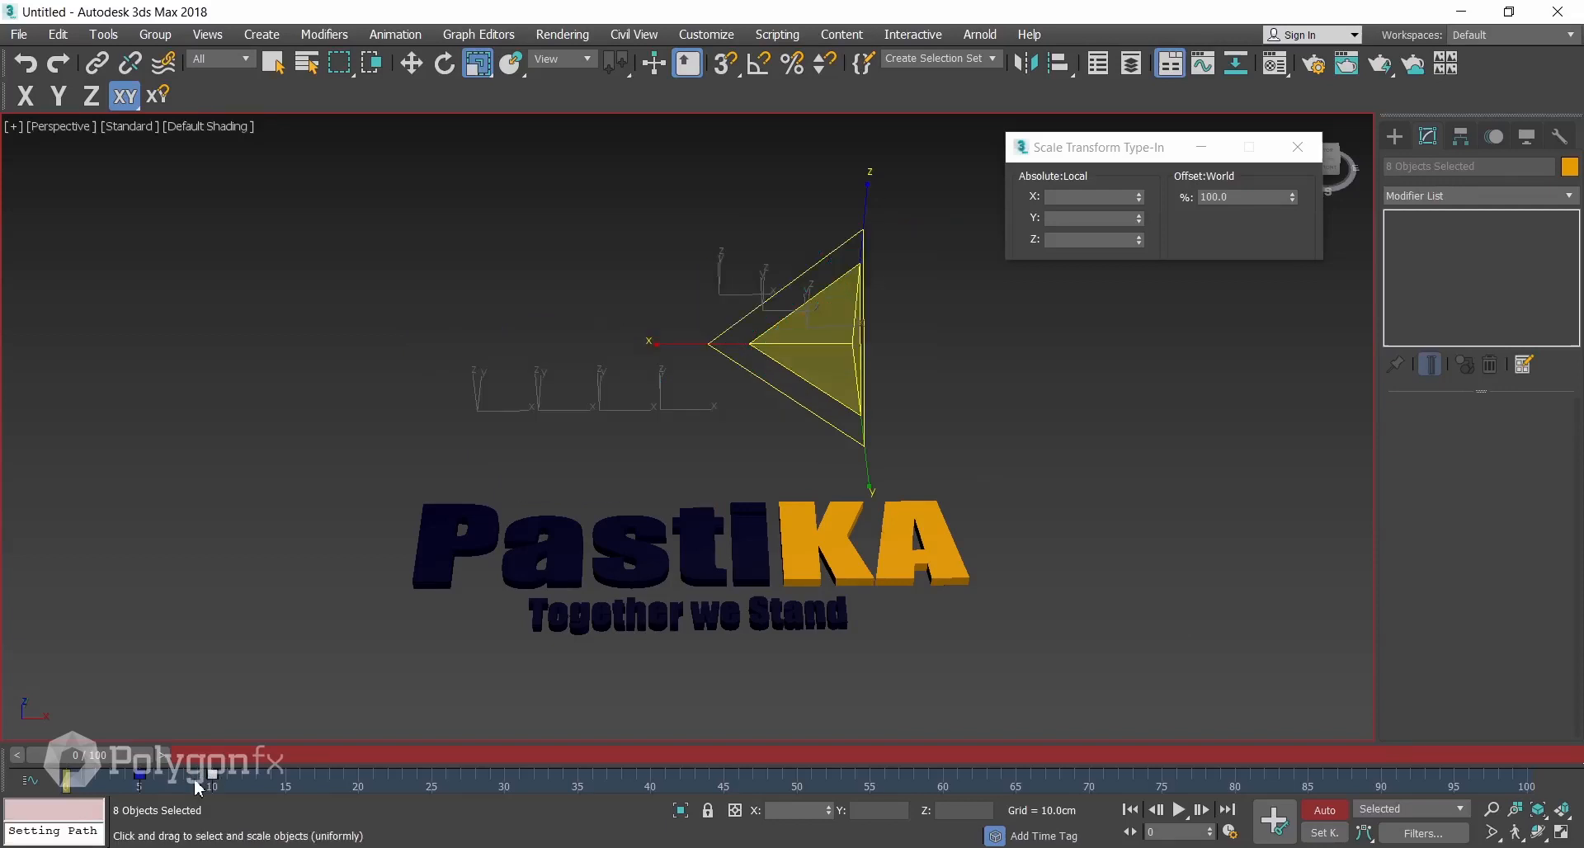
{"action": "left_click_drag", "start_coordinate": [108, 758], "coordinate": [244, 801]}
{"action": "key", "text": "r"}
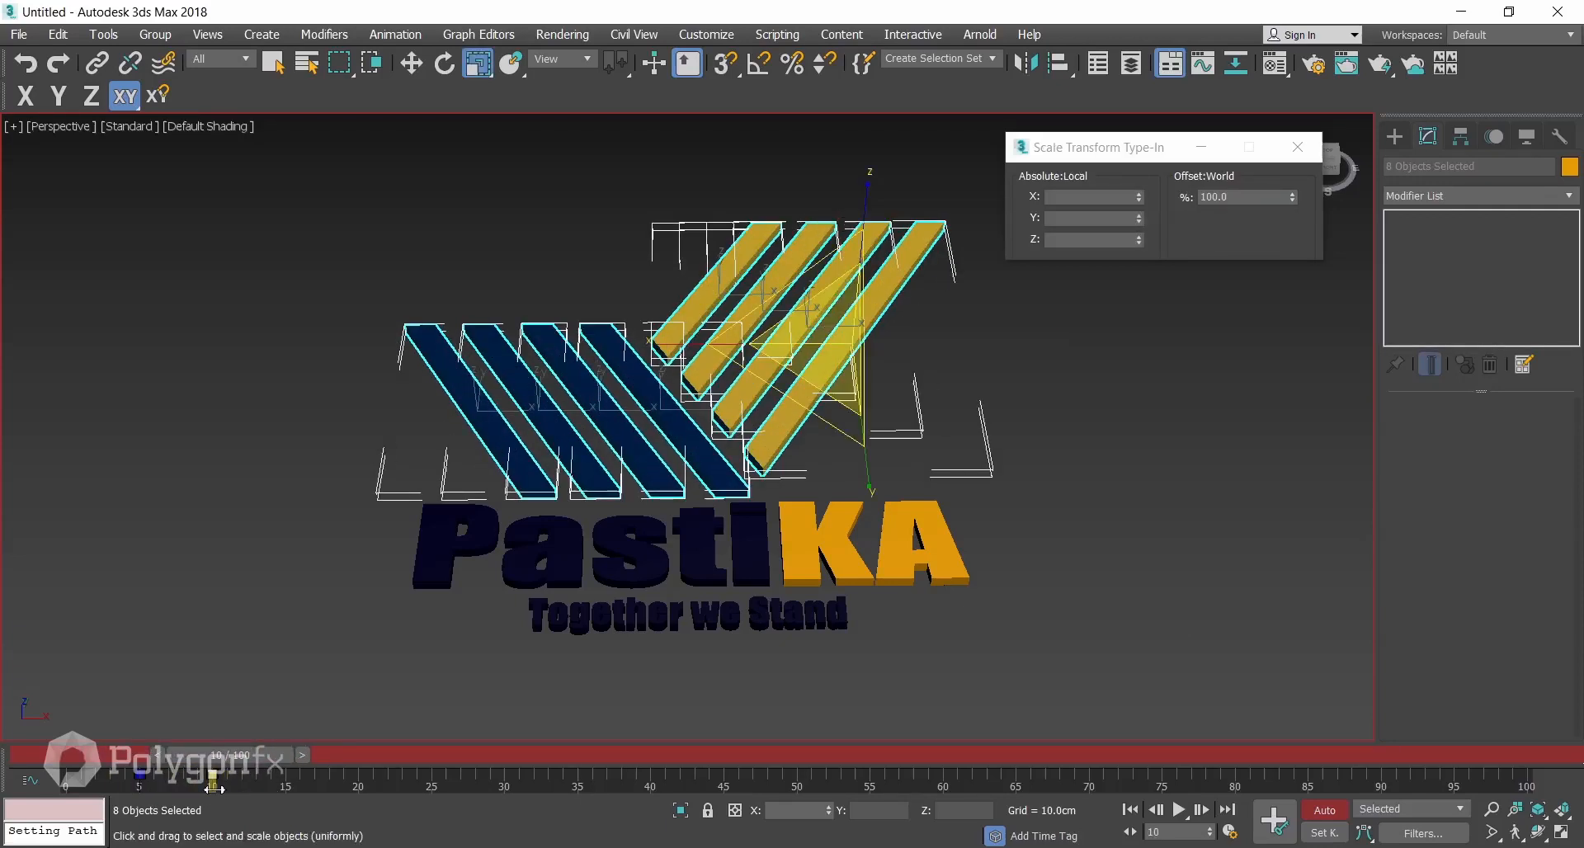
Copy the stripes' frame 10 scale key to frames 12 and 14 and scrub the timeline around them.
{"action": "left_click_drag", "start_coordinate": [217, 778], "coordinate": [241, 775], "text": "shift"}
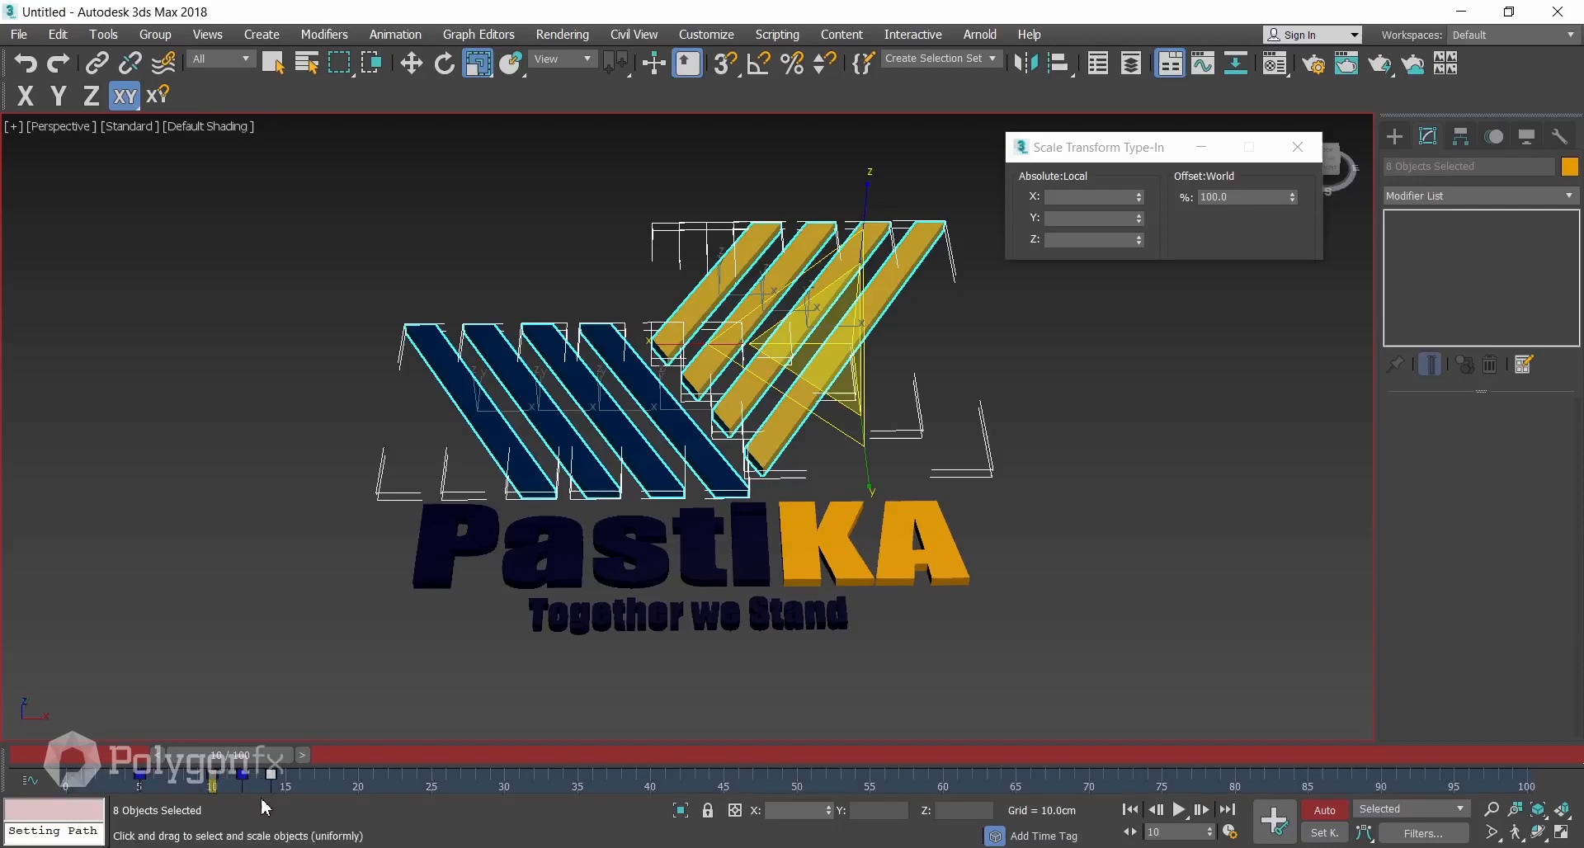
{"action": "key", "text": "w"}
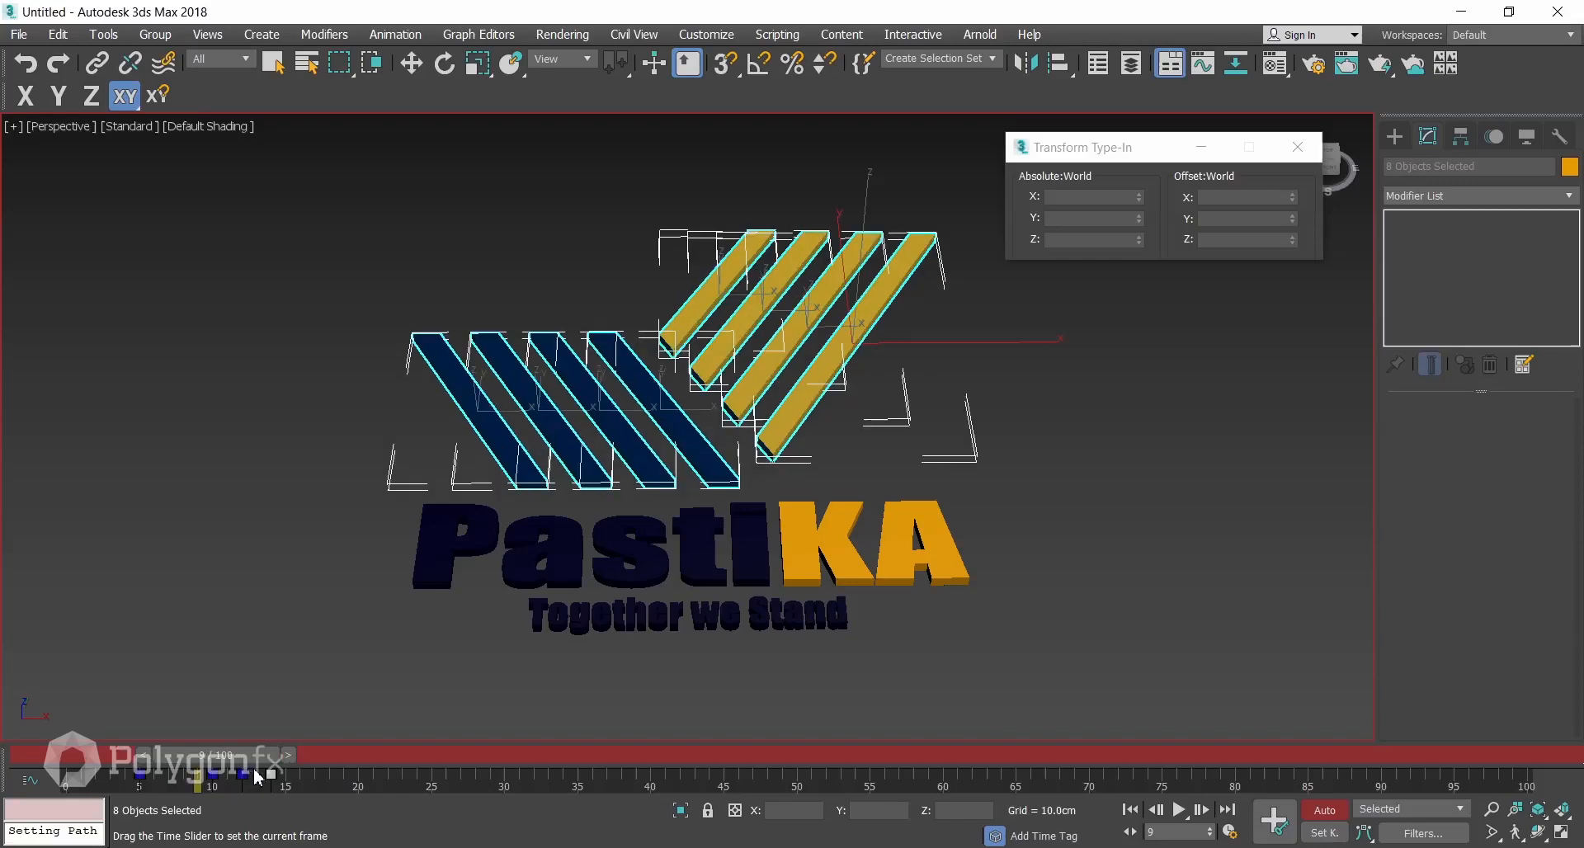
{"action": "mouse_move", "coordinate": [266, 772]}
{"action": "left_mouse_down"}
{"action": "mouse_move", "coordinate": [325, 773]}
{"action": "mouse_move", "coordinate": [267, 773]}
{"action": "left_mouse_up"}
Scale the stripes slightly up at frame 10 and slightly down at frame 12 to create a bounce.
{"action": "key", "text": "r"}
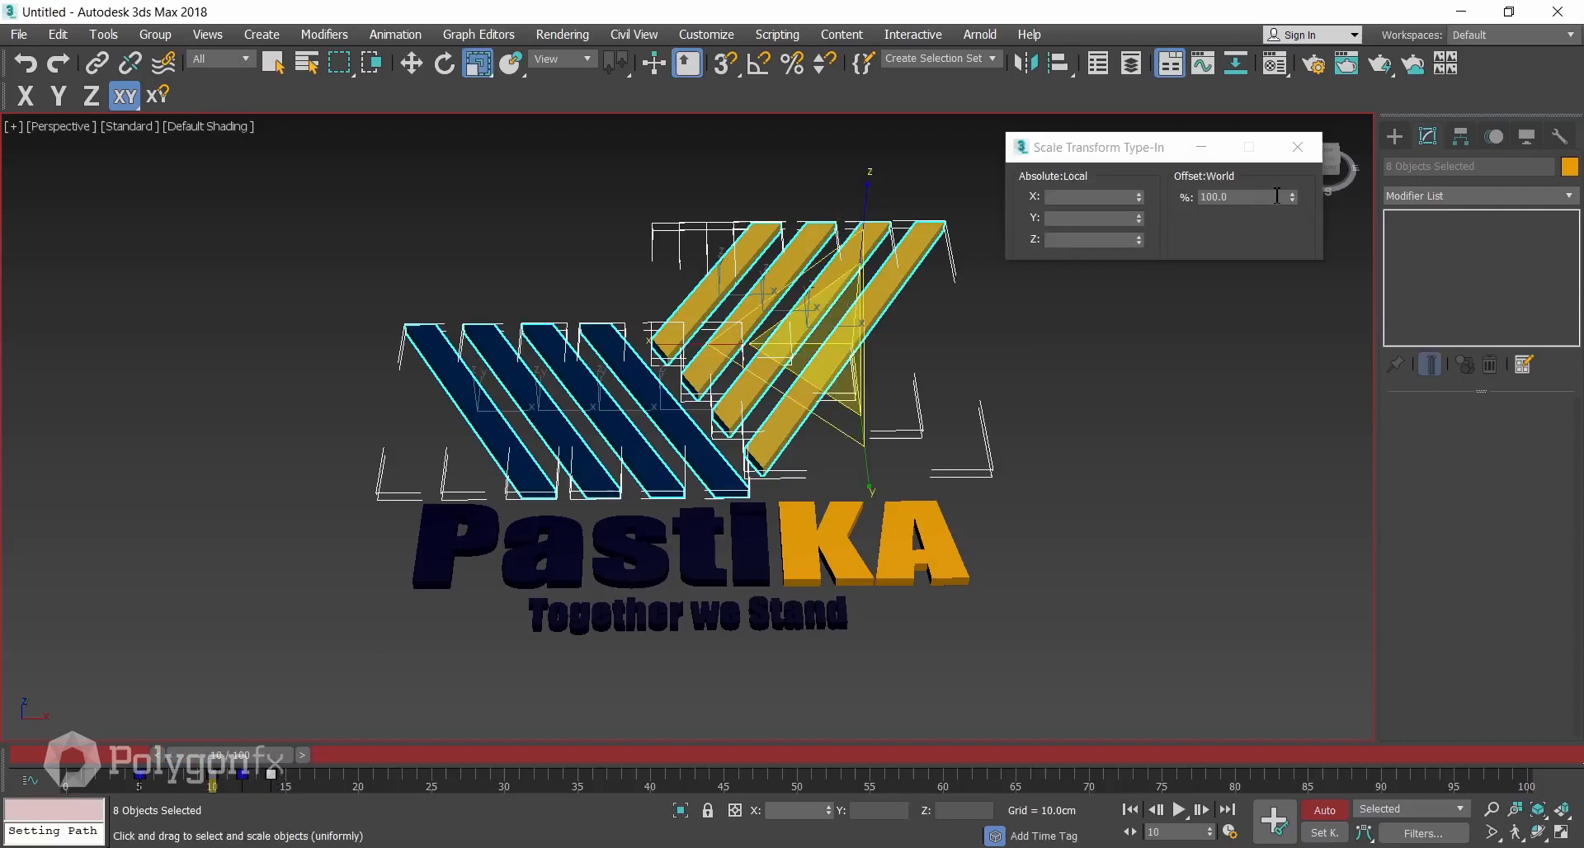
{"action": "left_click_drag", "start_coordinate": [1297, 200], "coordinate": [1302, 150]}
{"action": "left_click_drag", "start_coordinate": [239, 767], "coordinate": [258, 766]}
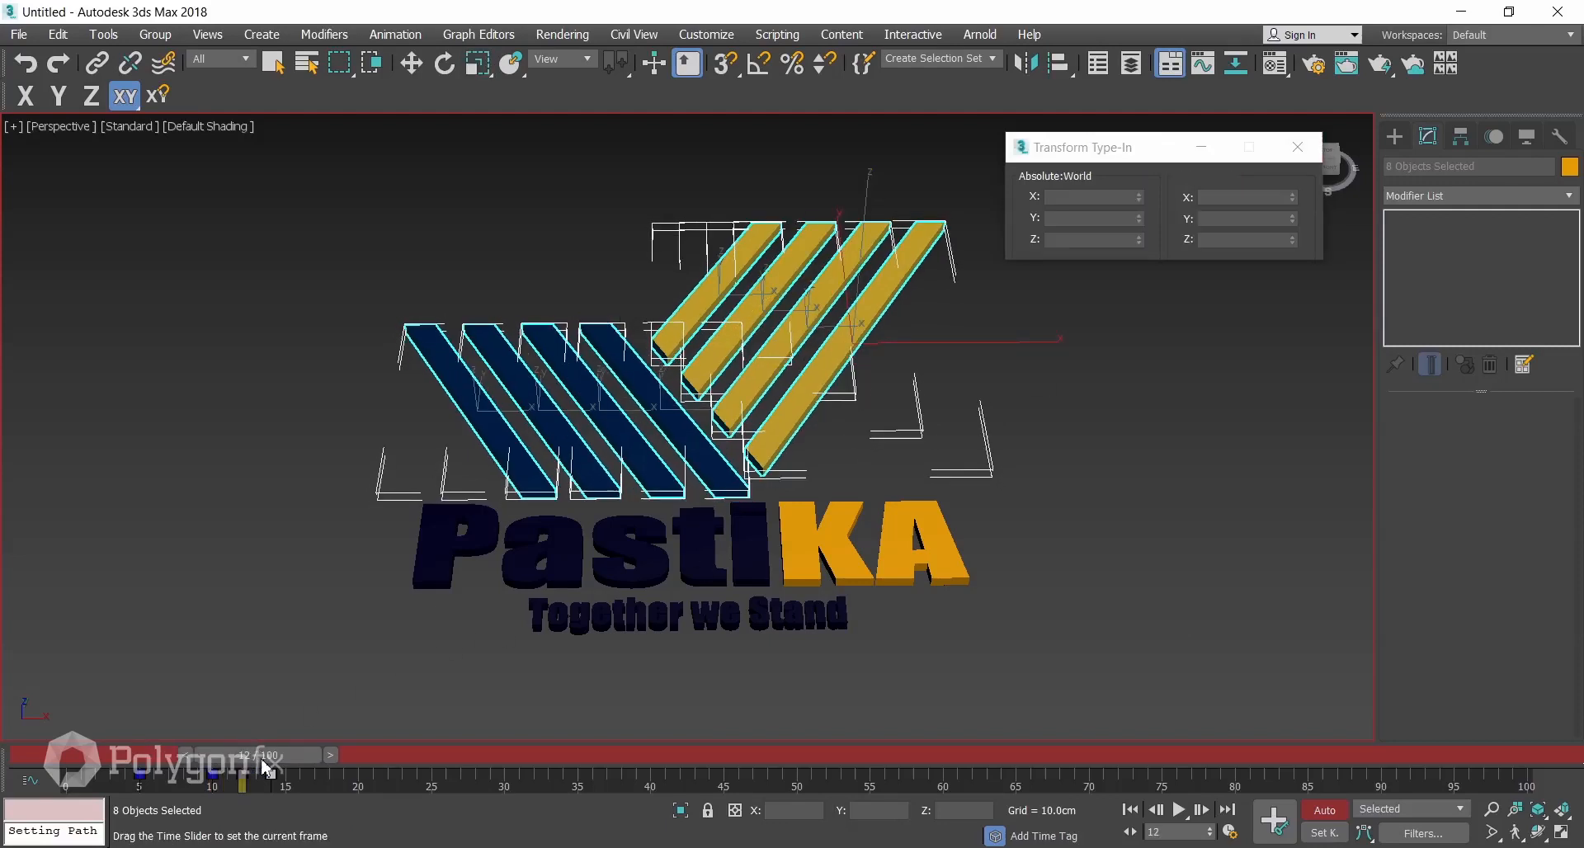
{"action": "left_click_drag", "start_coordinate": [1297, 199], "coordinate": [1289, 240]}
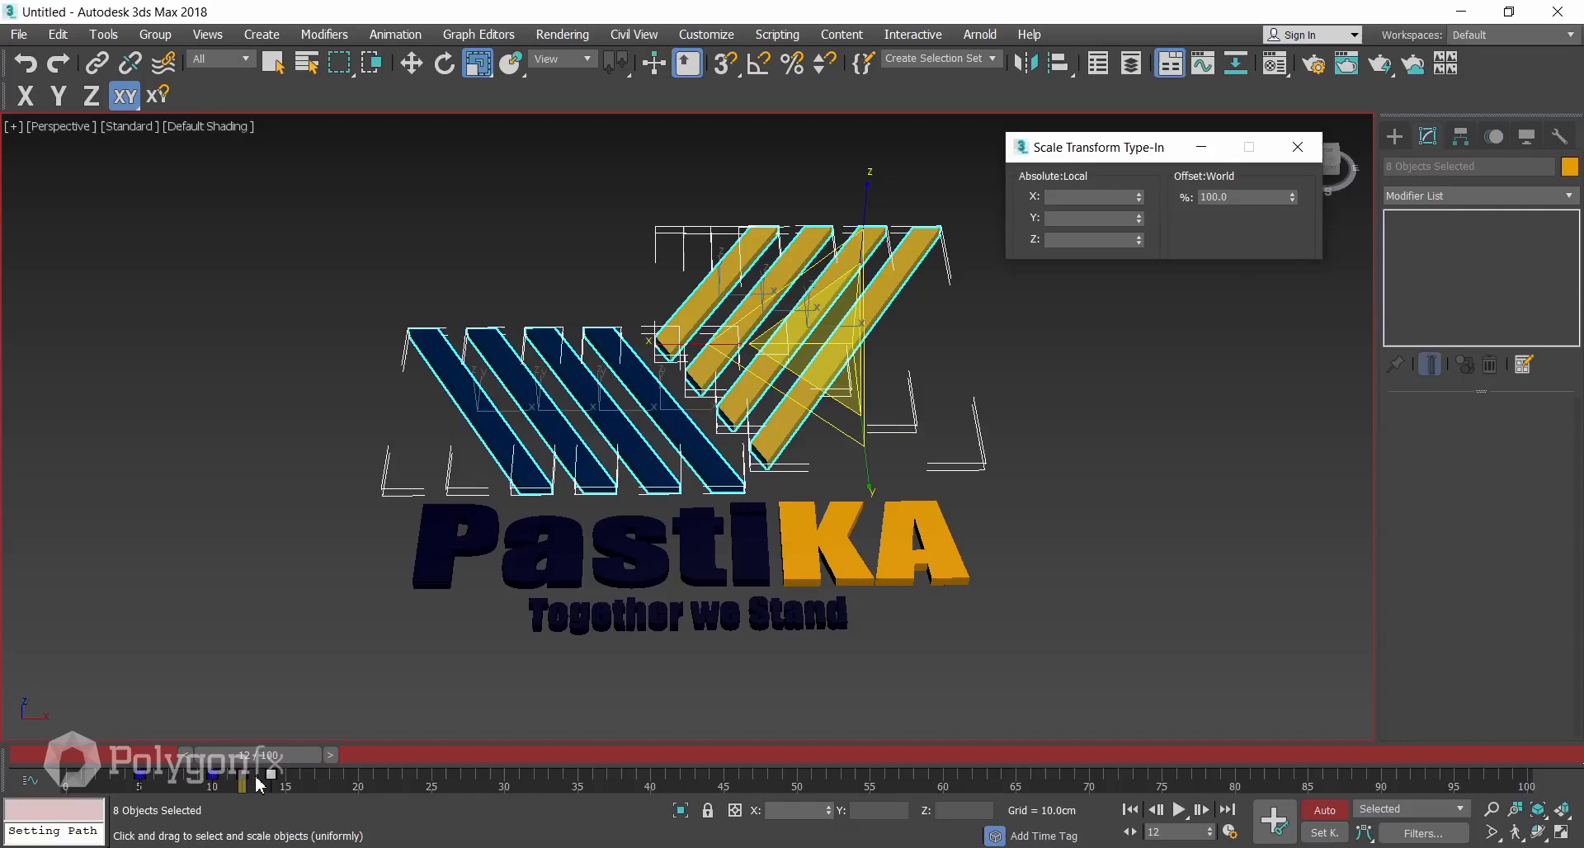
Play the animation from frame 0 and scrub the timeline to check the stripes' bounce.
{"action": "left_click_drag", "start_coordinate": [284, 755], "coordinate": [64, 777]}
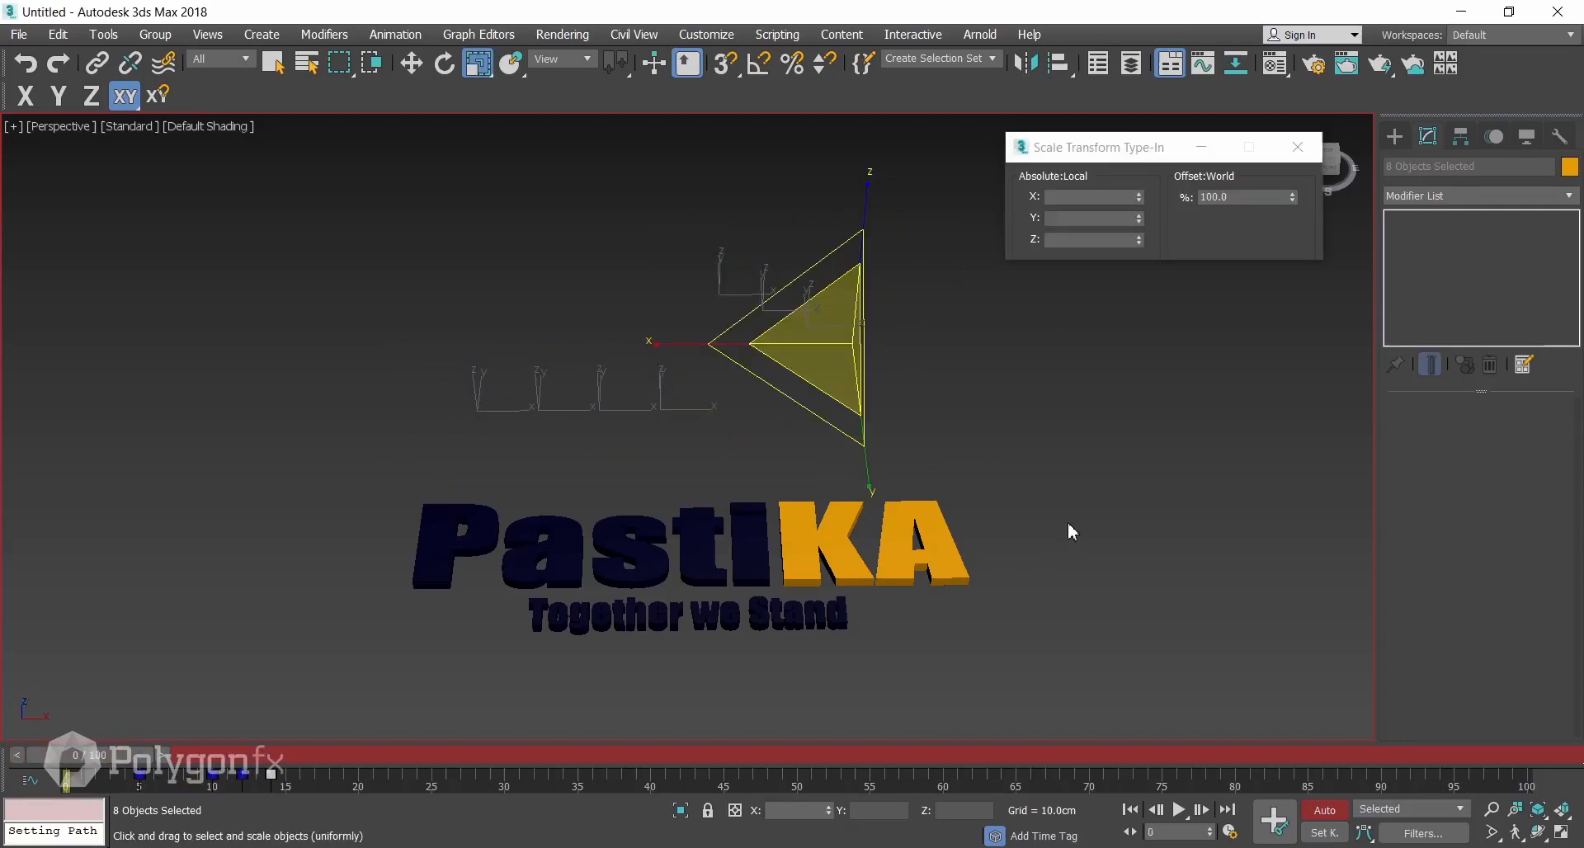
{"action": "left_click", "coordinate": [1068, 522]}
{"action": "key", "text": "/"}
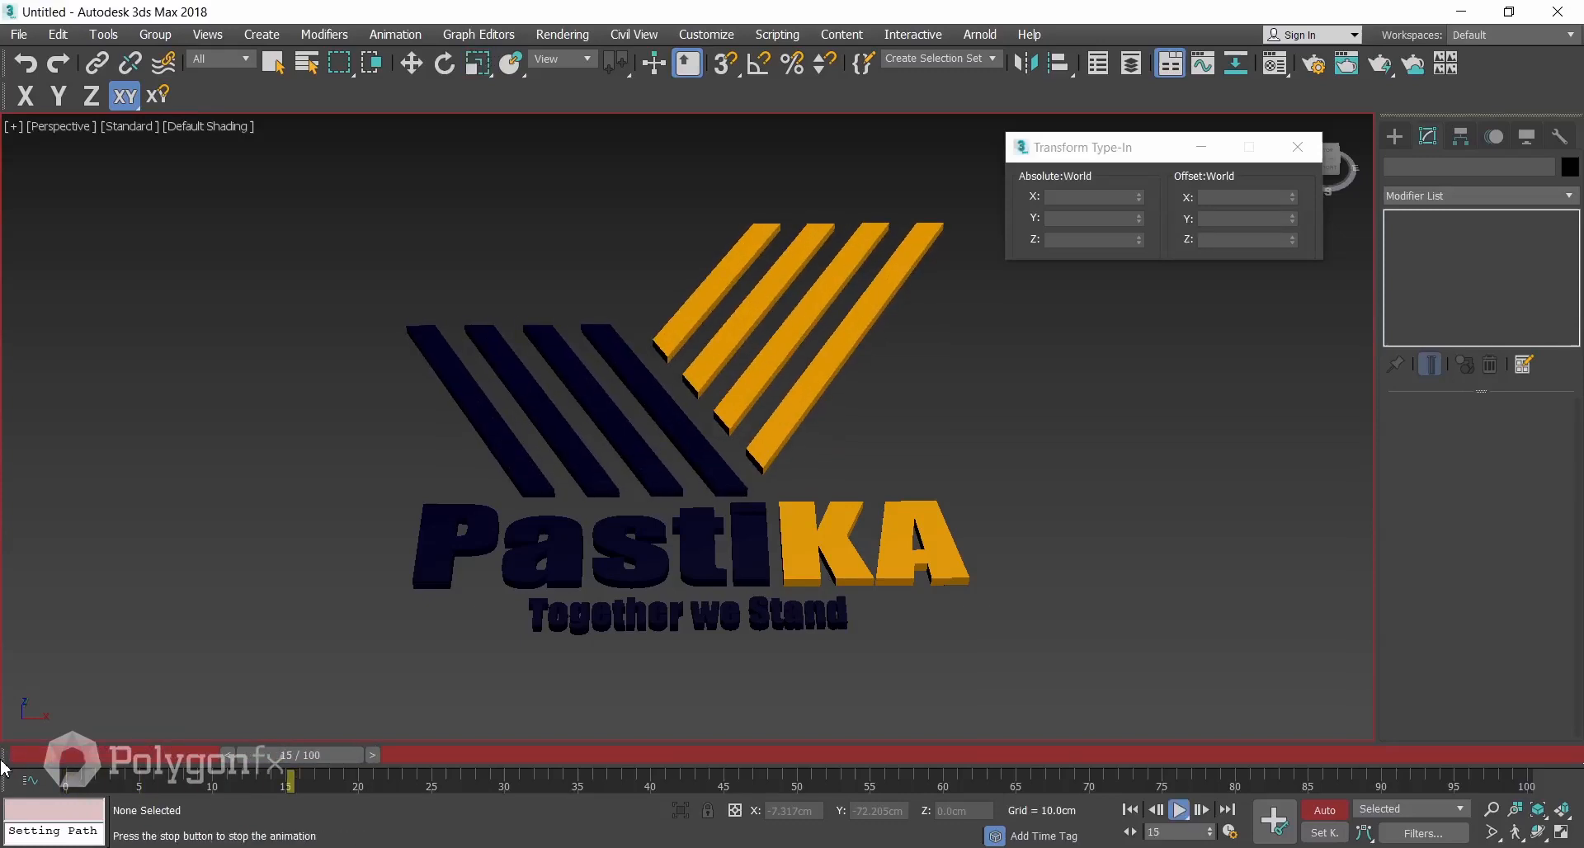
{"action": "key", "text": "/"}
{"action": "left_click_drag", "start_coordinate": [137, 760], "coordinate": [204, 796]}
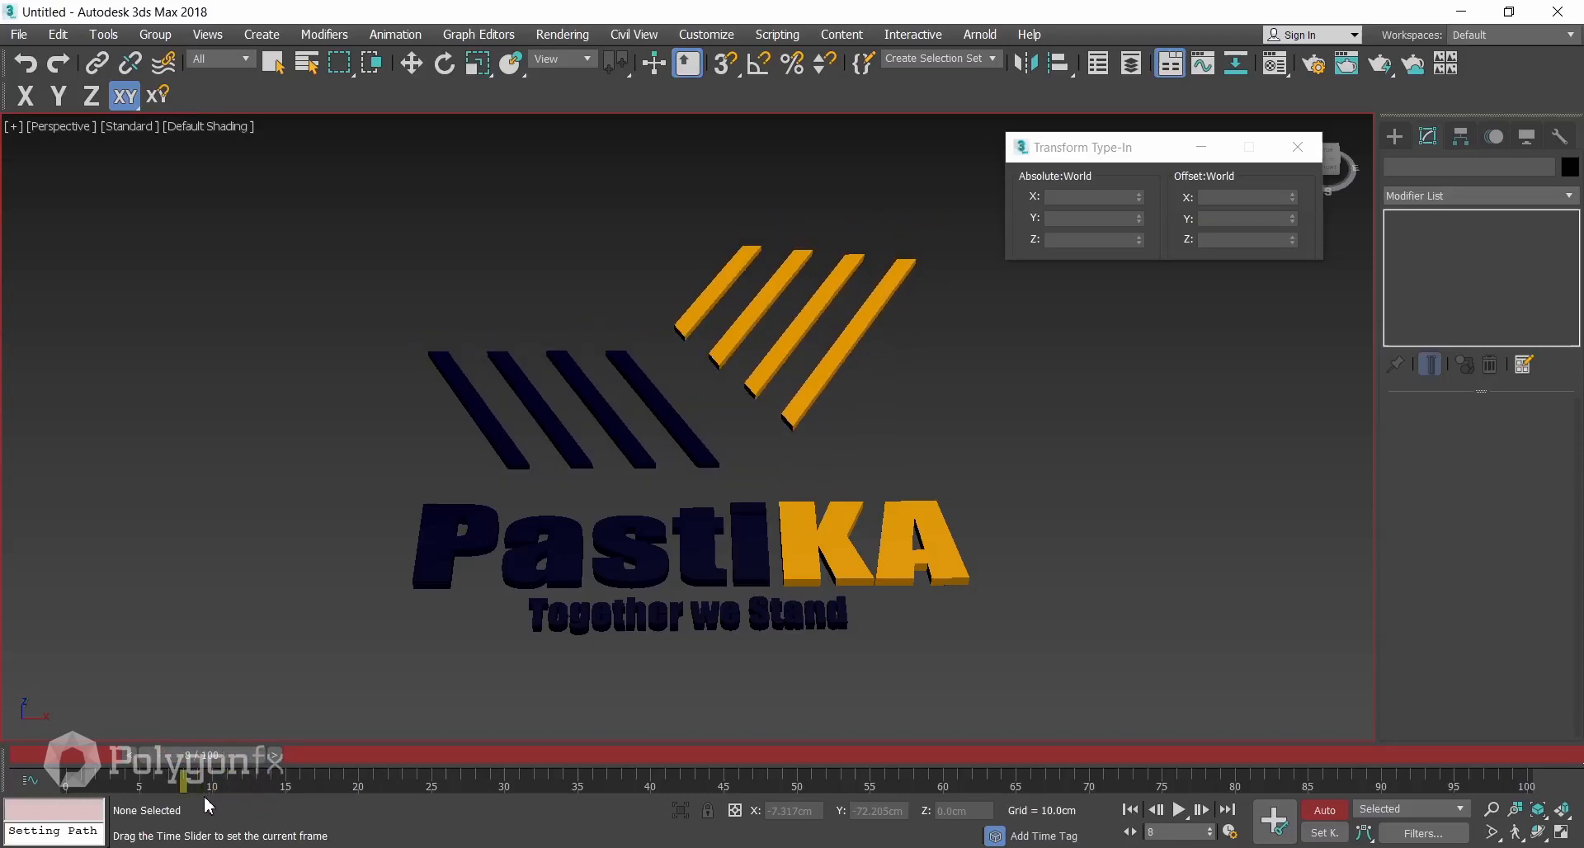
Select the eight stripes with all their scale keys and scrub through the bounce up to frame 10.
{"action": "key", "text": "r"}
{"action": "left_click_drag", "start_coordinate": [916, 430], "coordinate": [917, 429]}
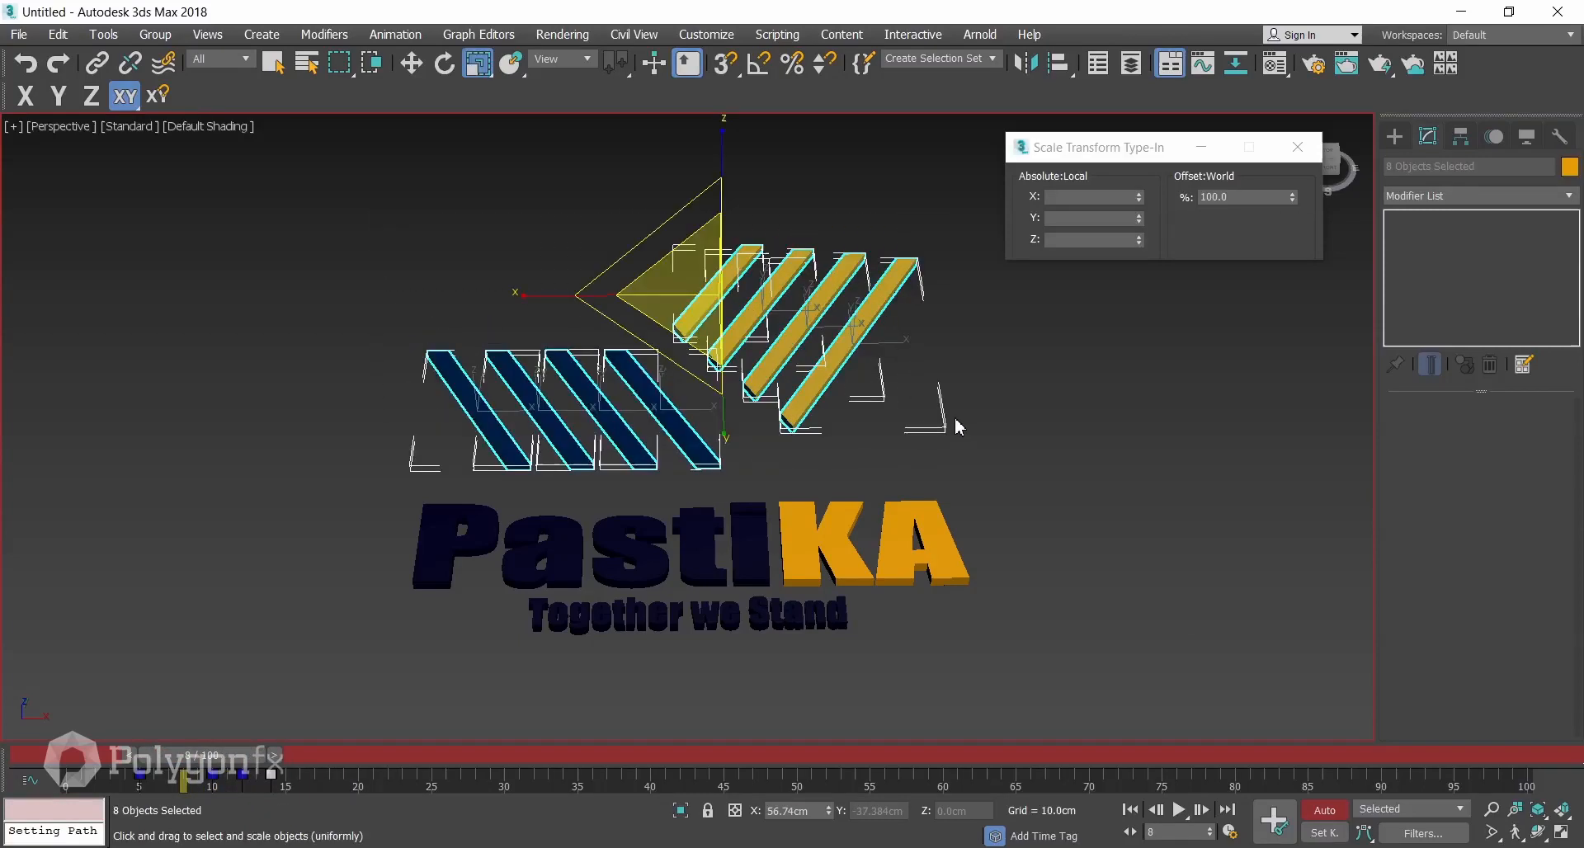
{"action": "mouse_move", "coordinate": [200, 761]}
{"action": "left_mouse_down"}
{"action": "mouse_move", "coordinate": [153, 768]}
{"action": "mouse_move", "coordinate": [216, 770]}
{"action": "mouse_move", "coordinate": [187, 776]}
{"action": "left_mouse_up"}
{"action": "left_click_drag", "start_coordinate": [321, 774], "coordinate": [99, 806]}
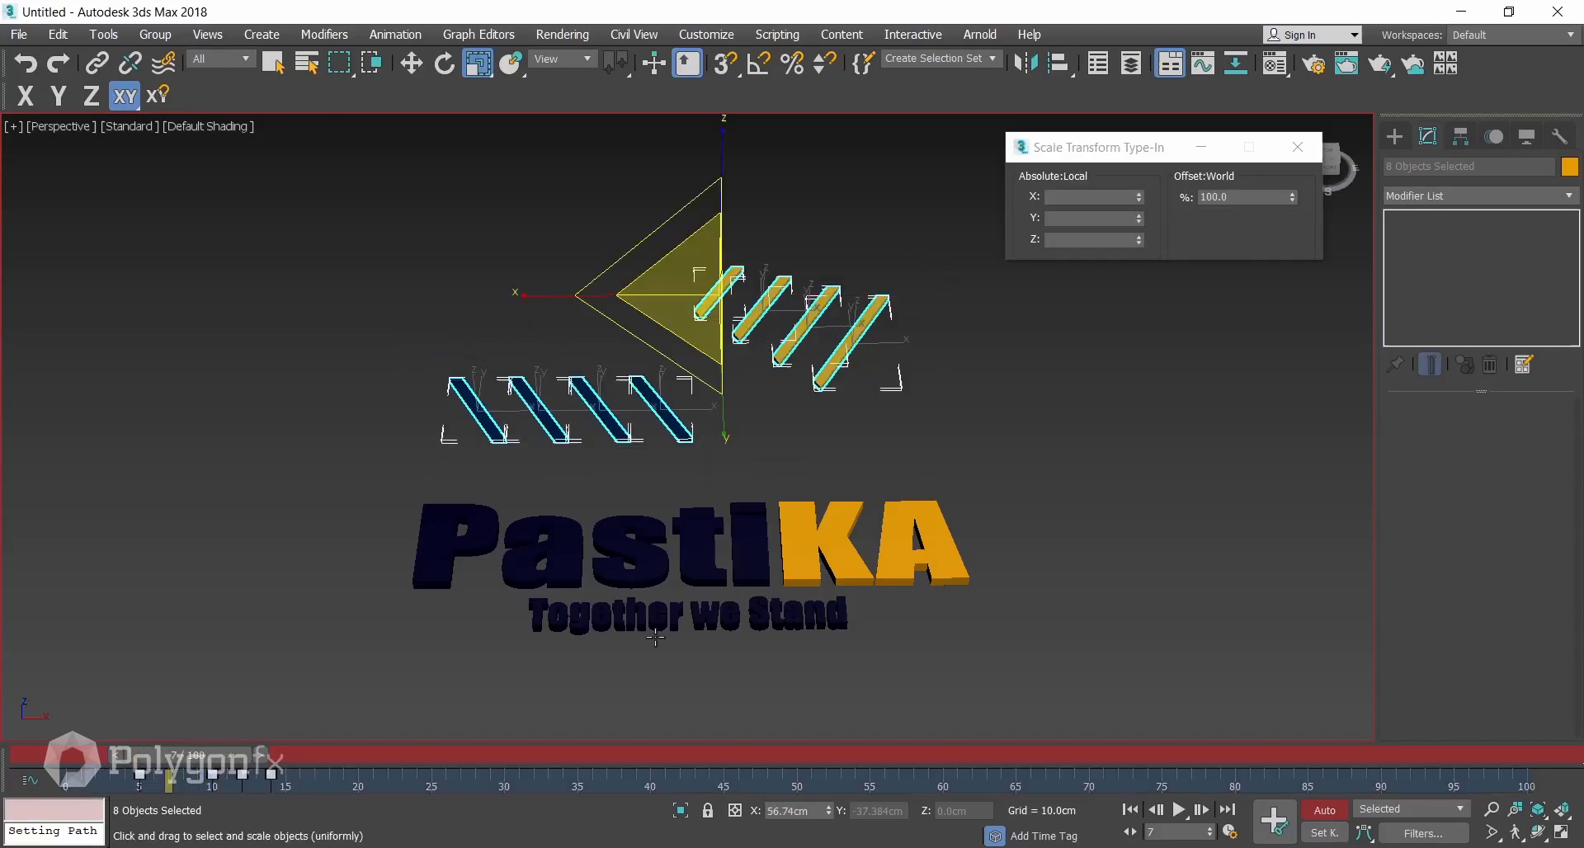
{"action": "left_click_drag", "start_coordinate": [189, 763], "coordinate": [165, 767]}
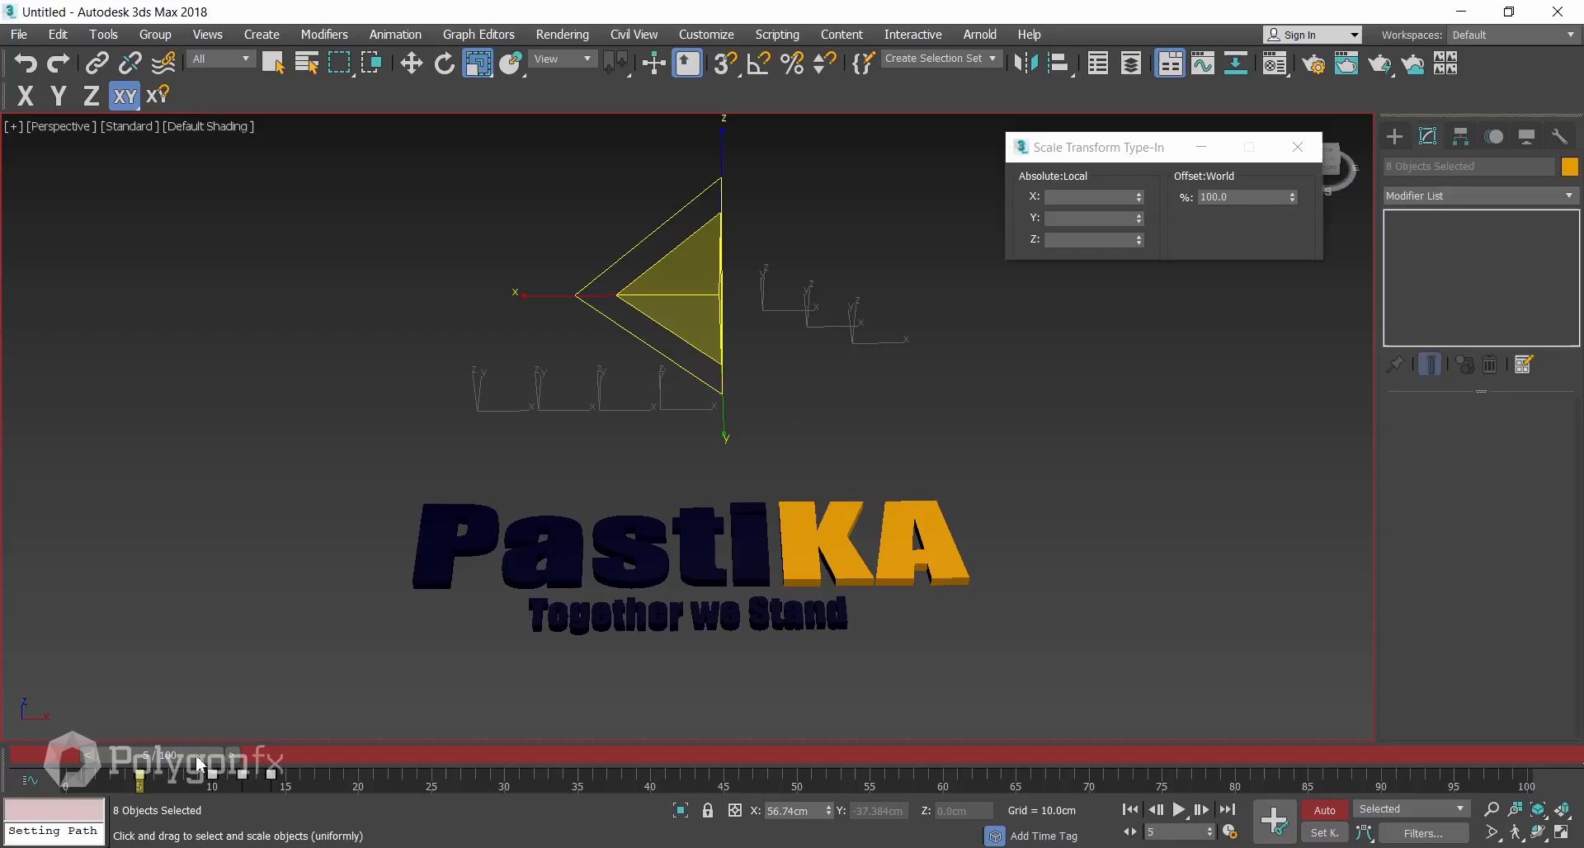
{"action": "left_click_drag", "start_coordinate": [201, 766], "coordinate": [271, 767]}
{"action": "key", "text": "r"}
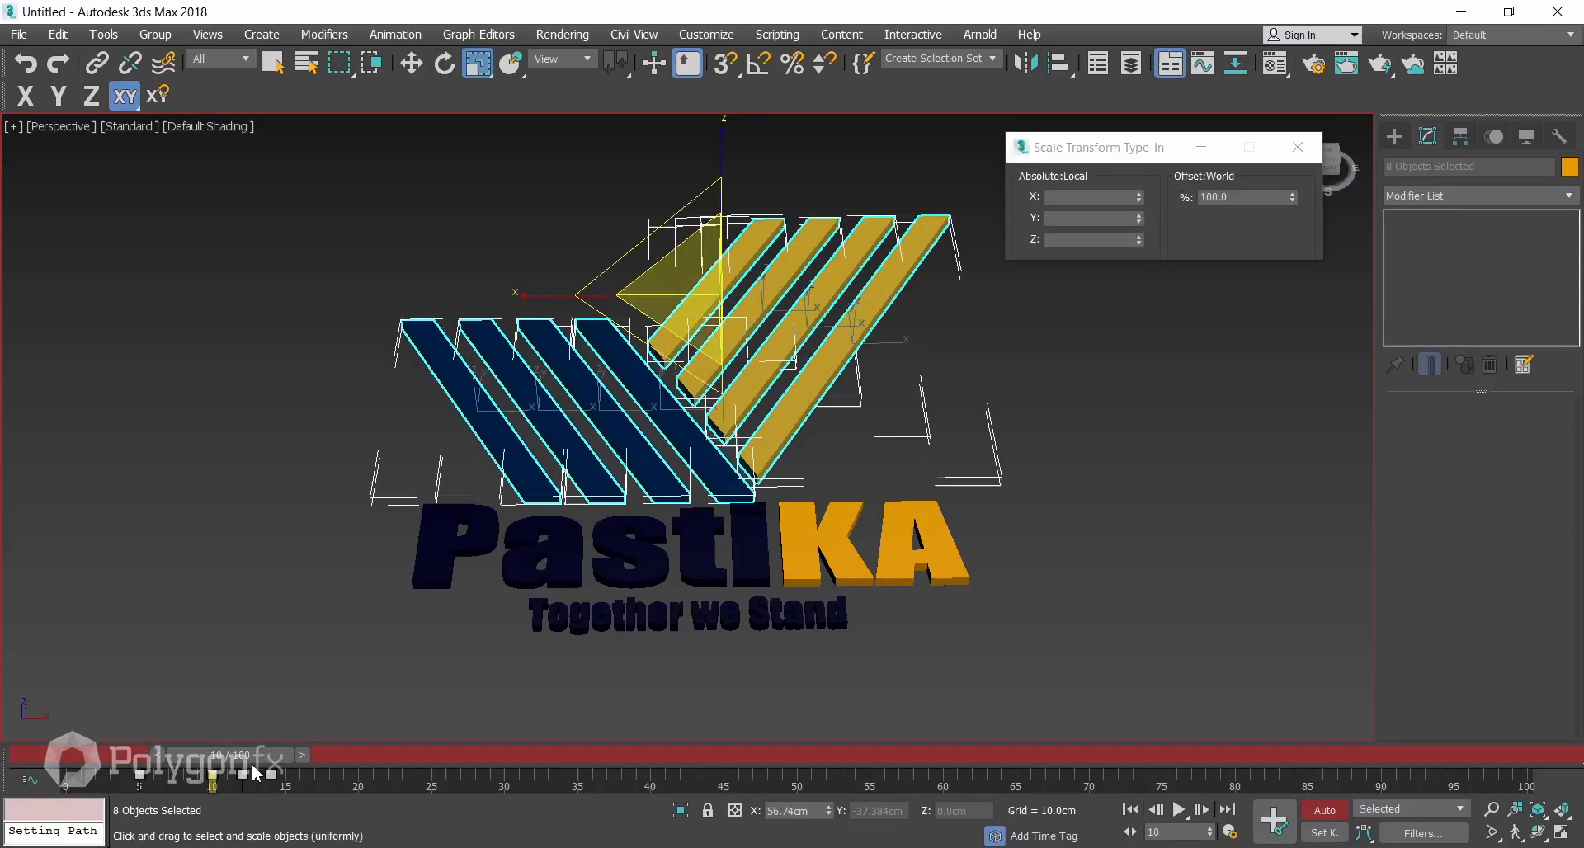
Offset the scale keys of the second and third yellow stripes to start at frames 10 and 15.
{"action": "left_click", "coordinate": [773, 195]}
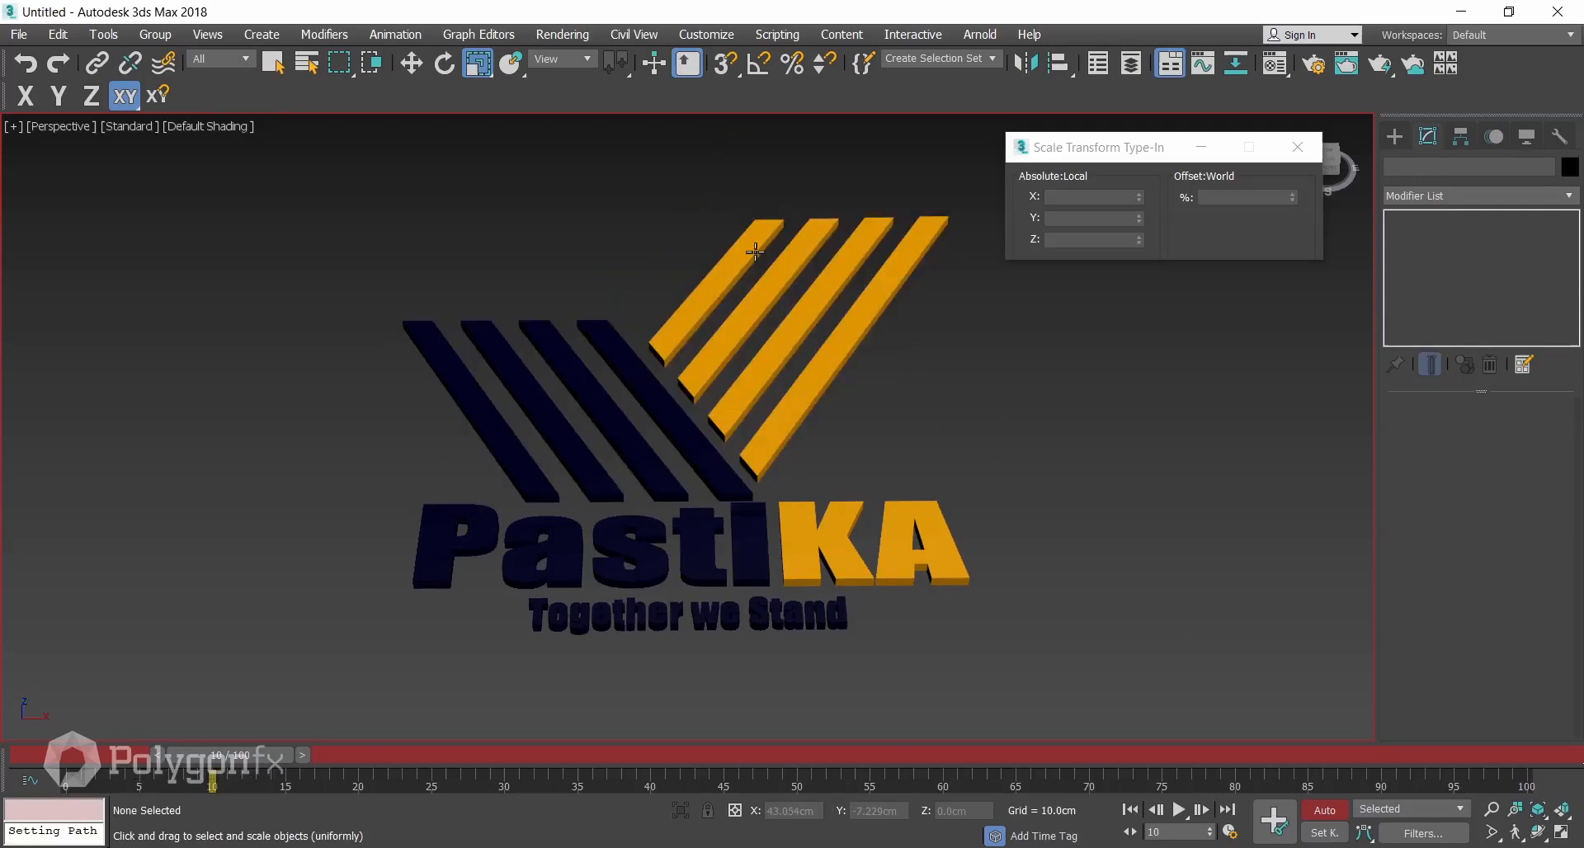
{"action": "left_click", "coordinate": [774, 289]}
{"action": "left_click", "coordinate": [276, 784]}
{"action": "left_click_drag", "start_coordinate": [140, 778], "coordinate": [213, 778]}
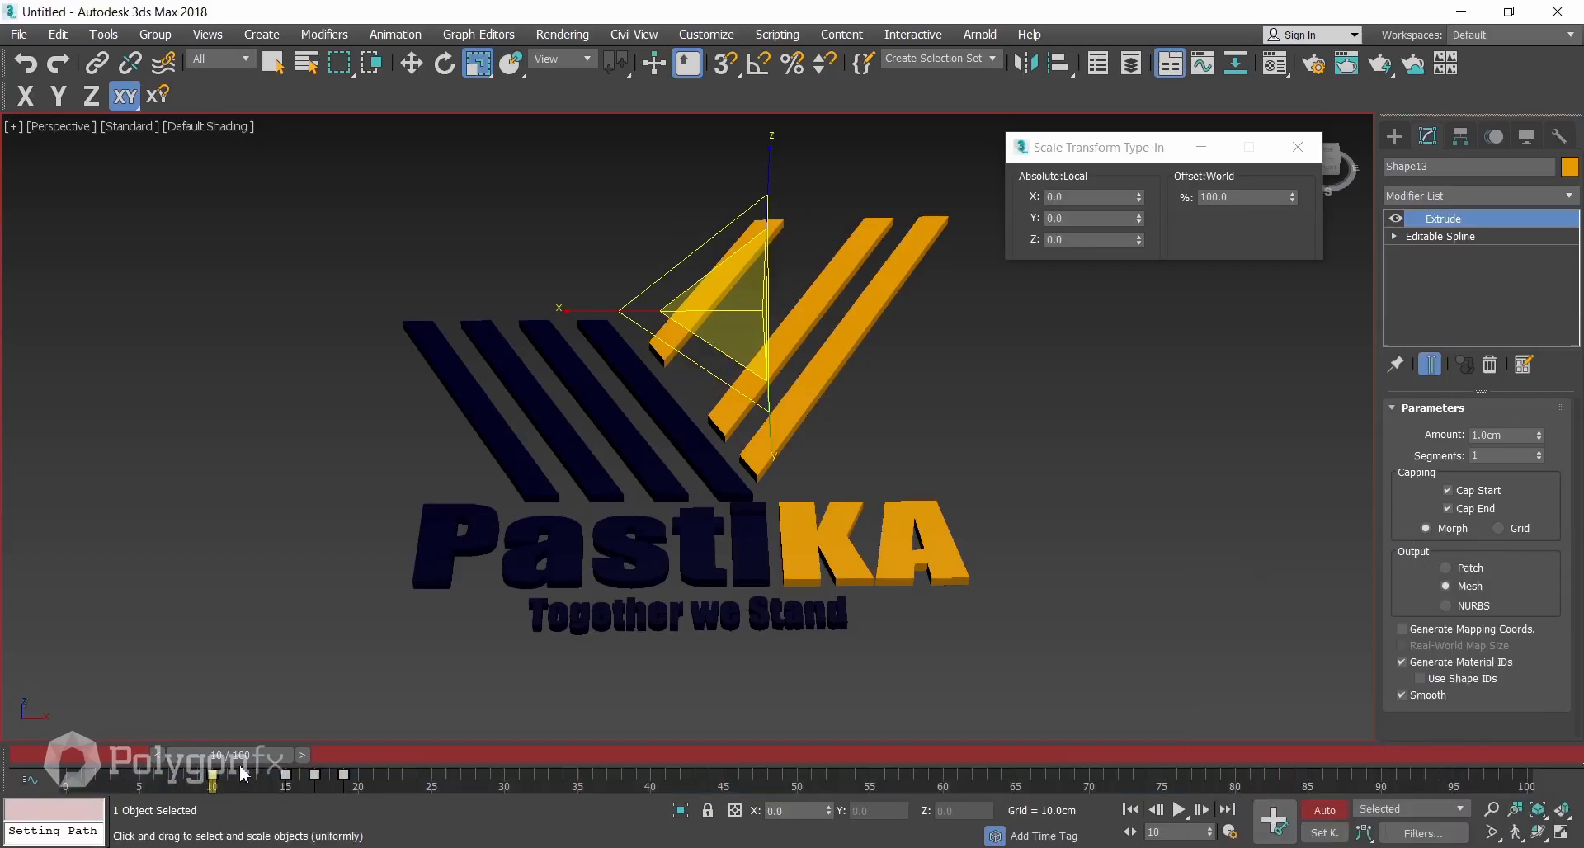
{"action": "left_click_drag", "start_coordinate": [245, 764], "coordinate": [315, 763]}
{"action": "left_click", "coordinate": [785, 353]}
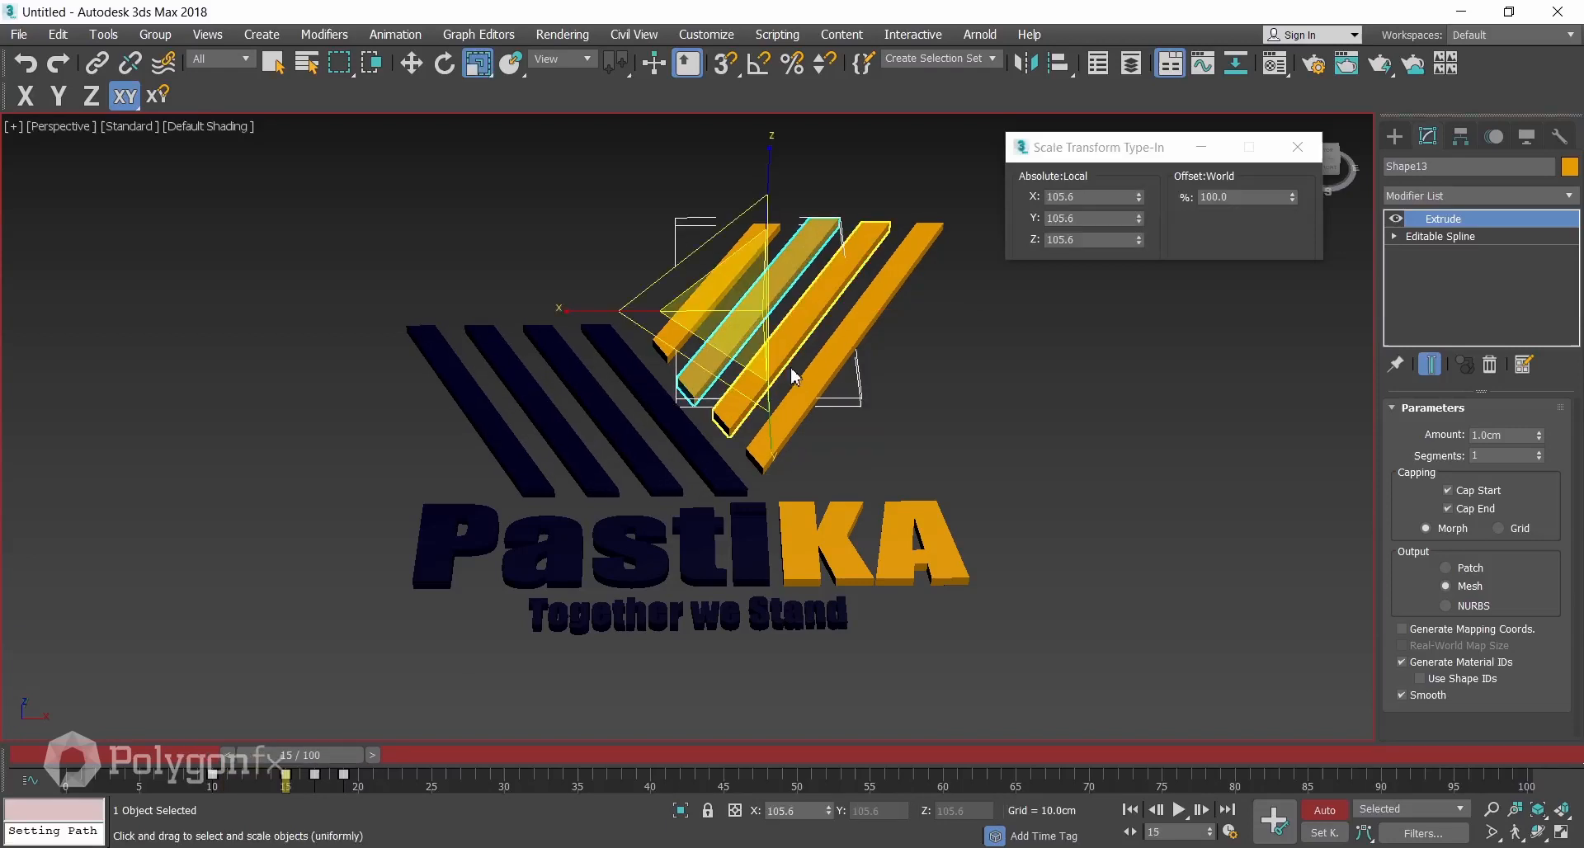
{"action": "left_click_drag", "start_coordinate": [143, 778], "coordinate": [375, 761]}
Shift the scale keys of the fourth yellow stripe to start at frame 20 and those of the innermost blue stripe at frame 25.
{"action": "left_click", "coordinate": [769, 435]}
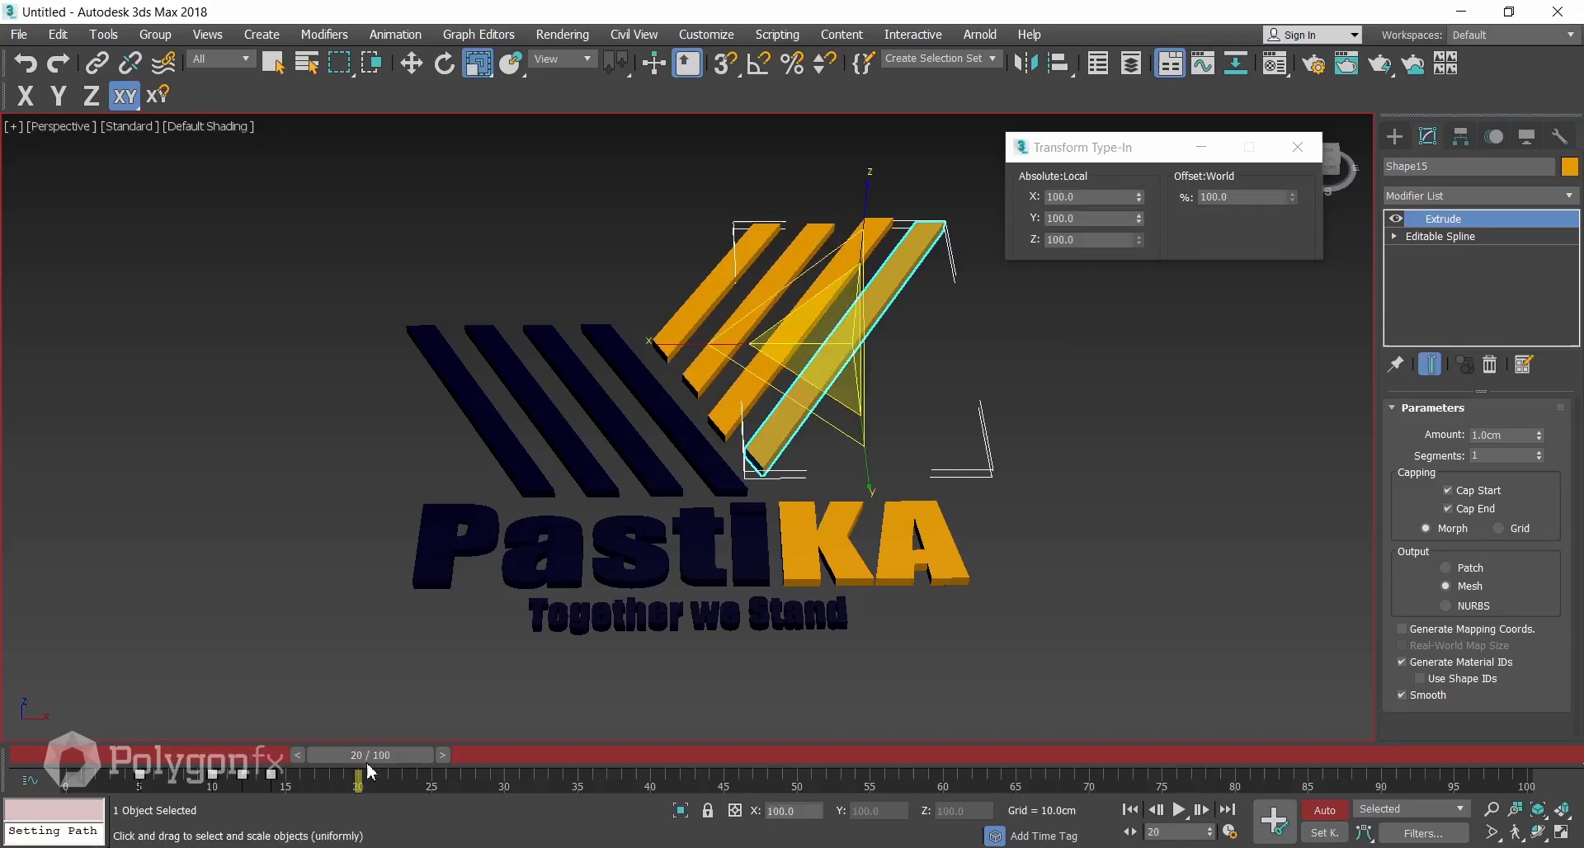
{"action": "left_click_drag", "start_coordinate": [140, 775], "coordinate": [433, 790]}
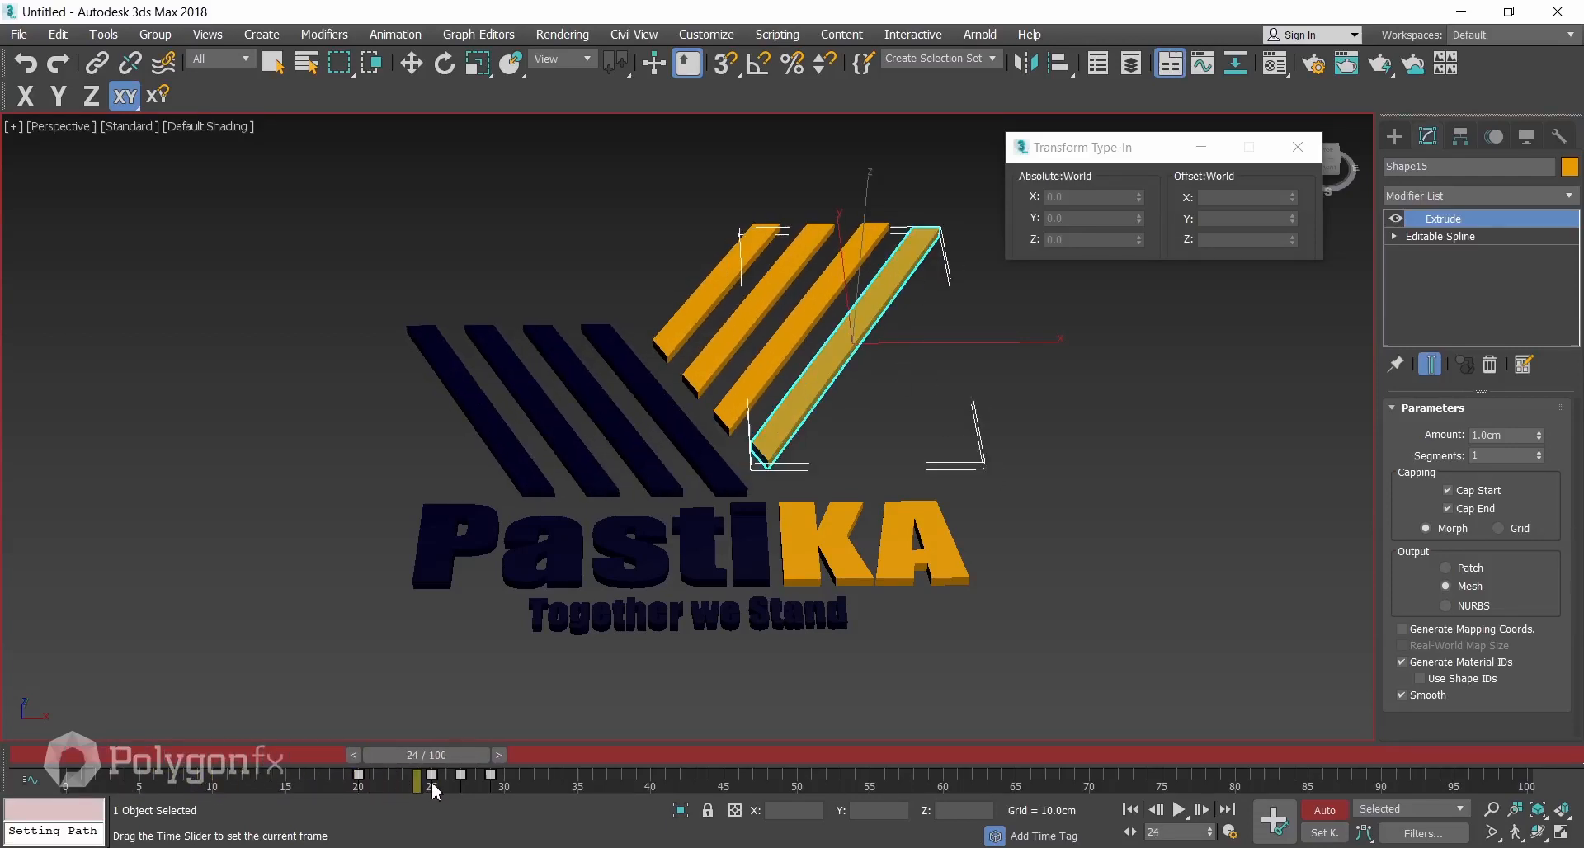
{"action": "key", "text": "r"}
{"action": "left_click", "coordinate": [656, 408]}
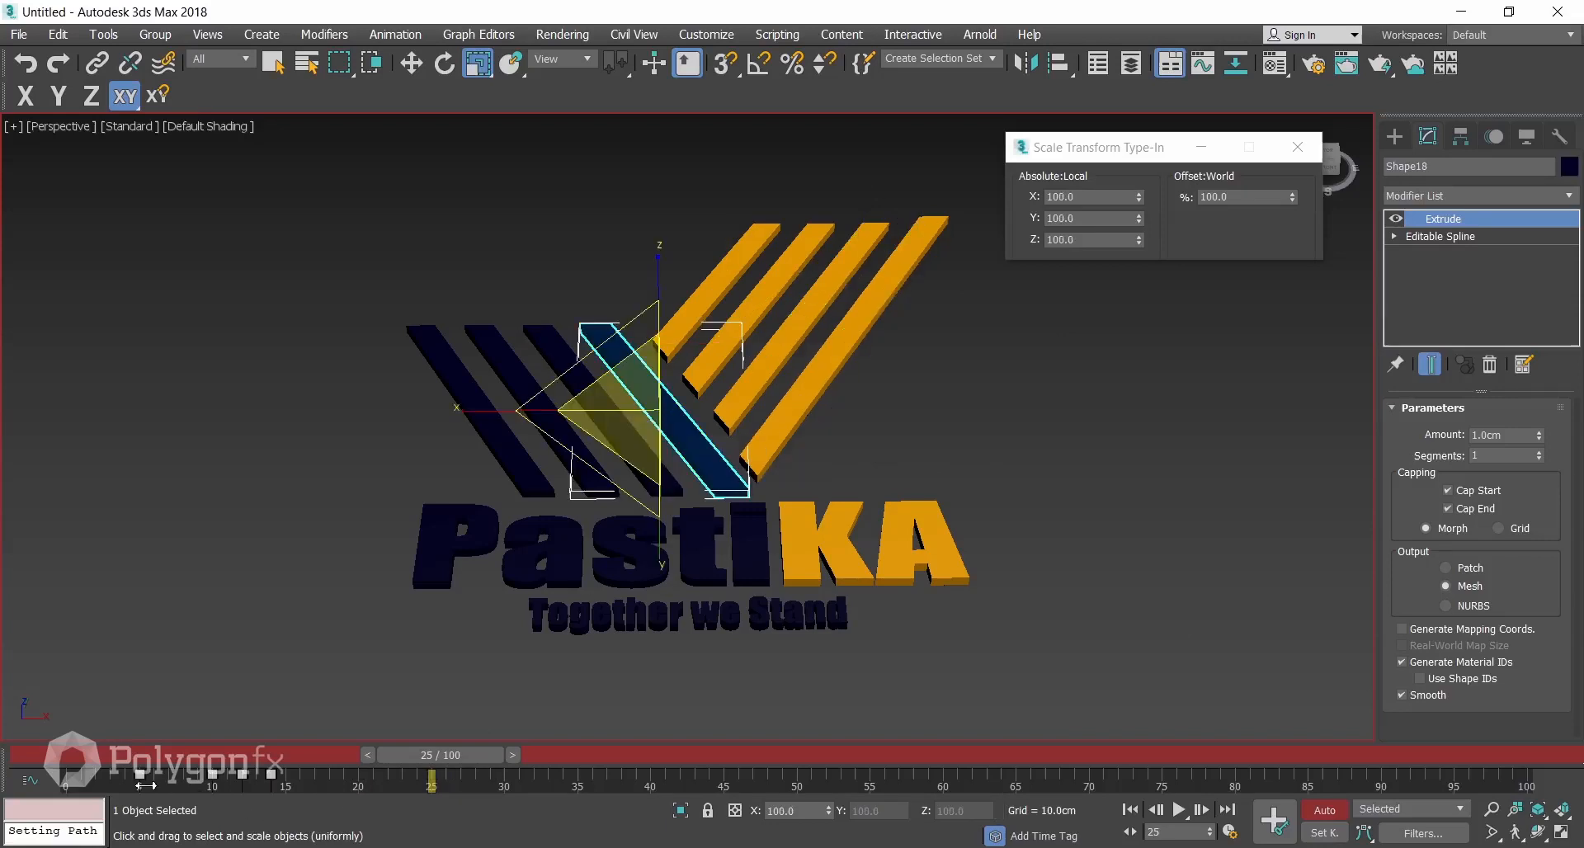
{"action": "left_click_drag", "start_coordinate": [145, 786], "coordinate": [437, 785]}
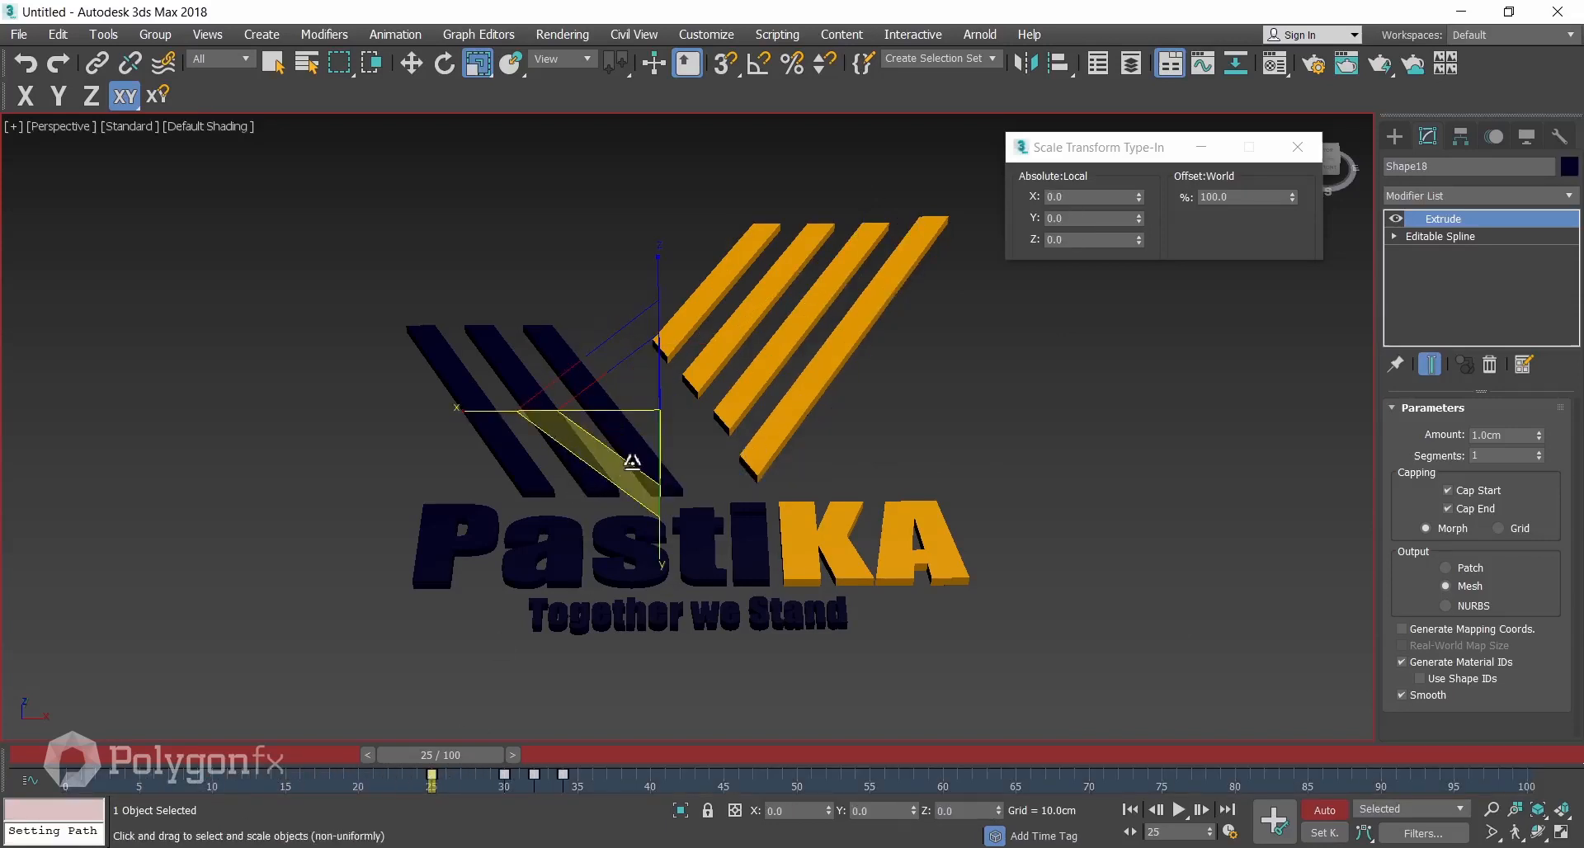
Offset the scale keys of the remaining three blue stripes, from inner to outer, to start at frames 30, 35 and 40.
{"action": "left_click", "coordinate": [550, 334]}
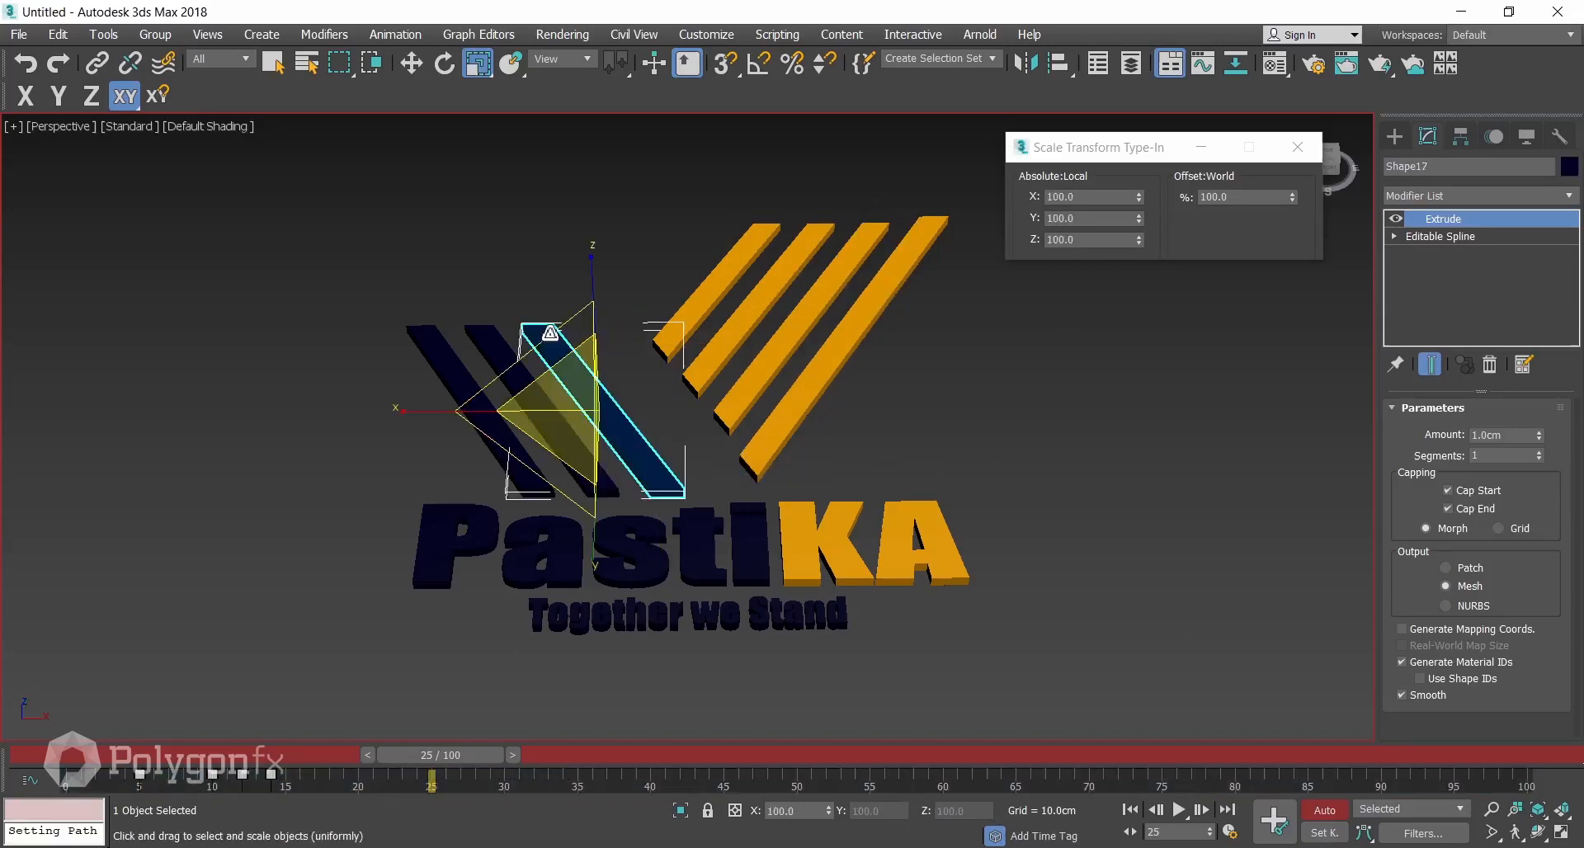
{"action": "left_click_drag", "start_coordinate": [136, 773], "coordinate": [505, 773]}
{"action": "left_click", "coordinate": [509, 362]}
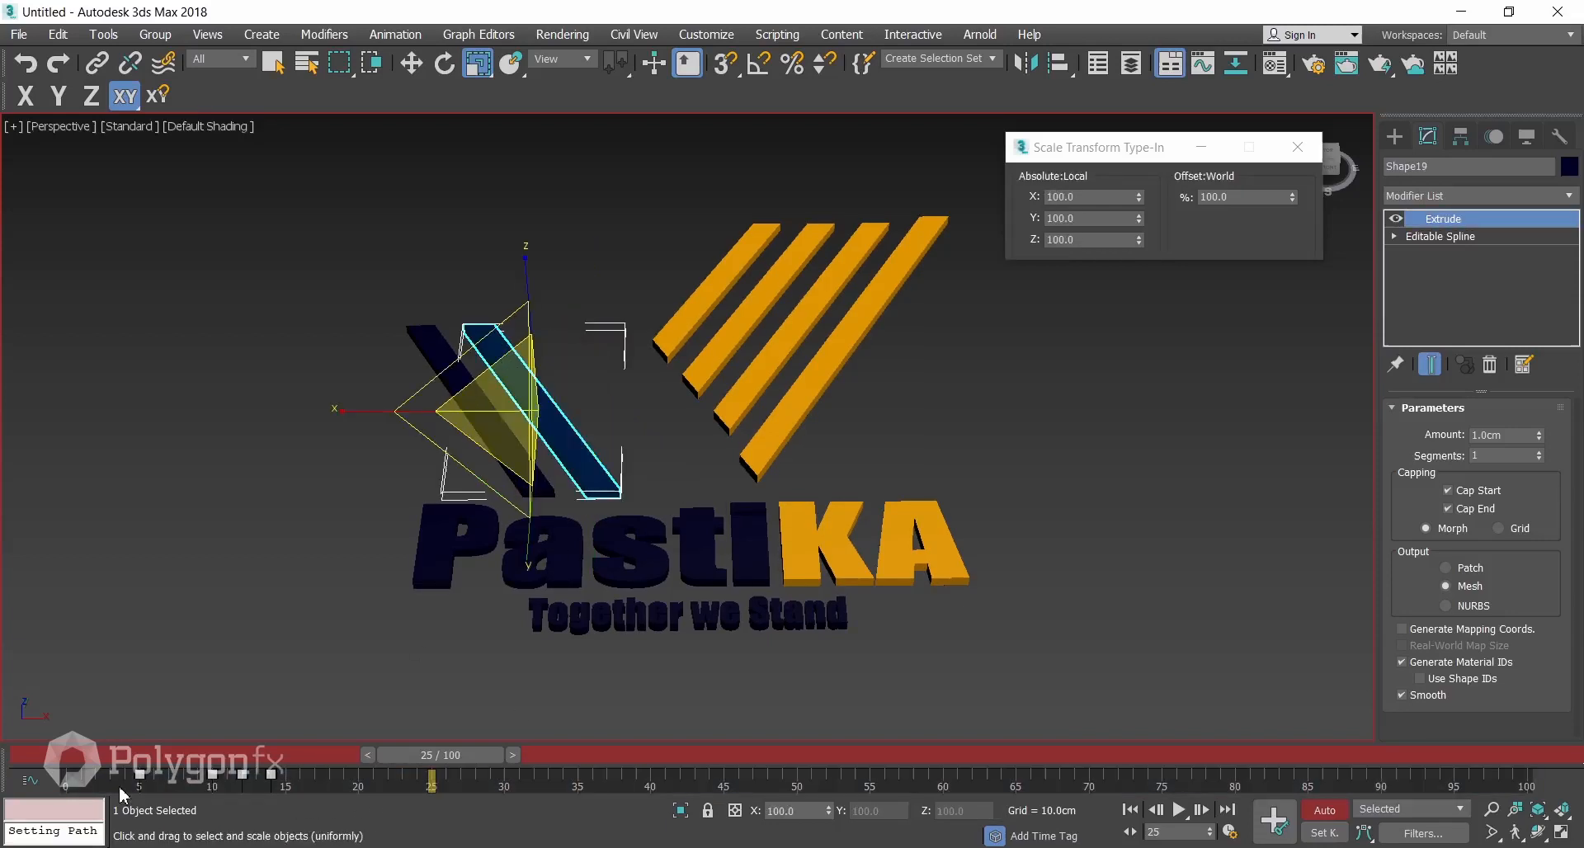
{"action": "left_click_drag", "start_coordinate": [145, 774], "coordinate": [581, 772]}
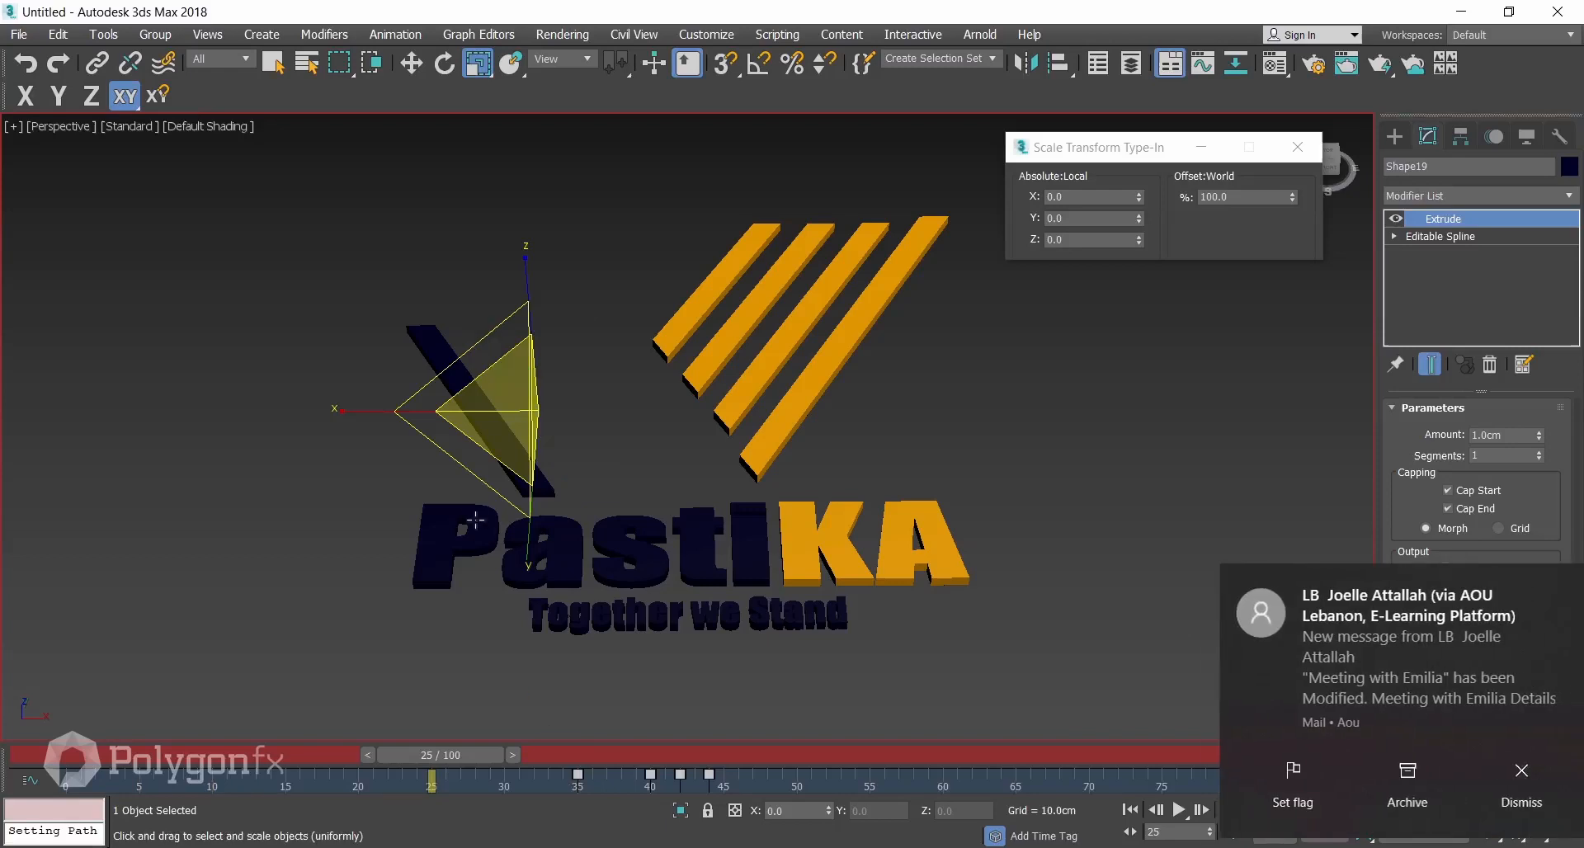
{"action": "left_click", "coordinate": [368, 362]}
{"action": "left_click", "coordinate": [433, 346]}
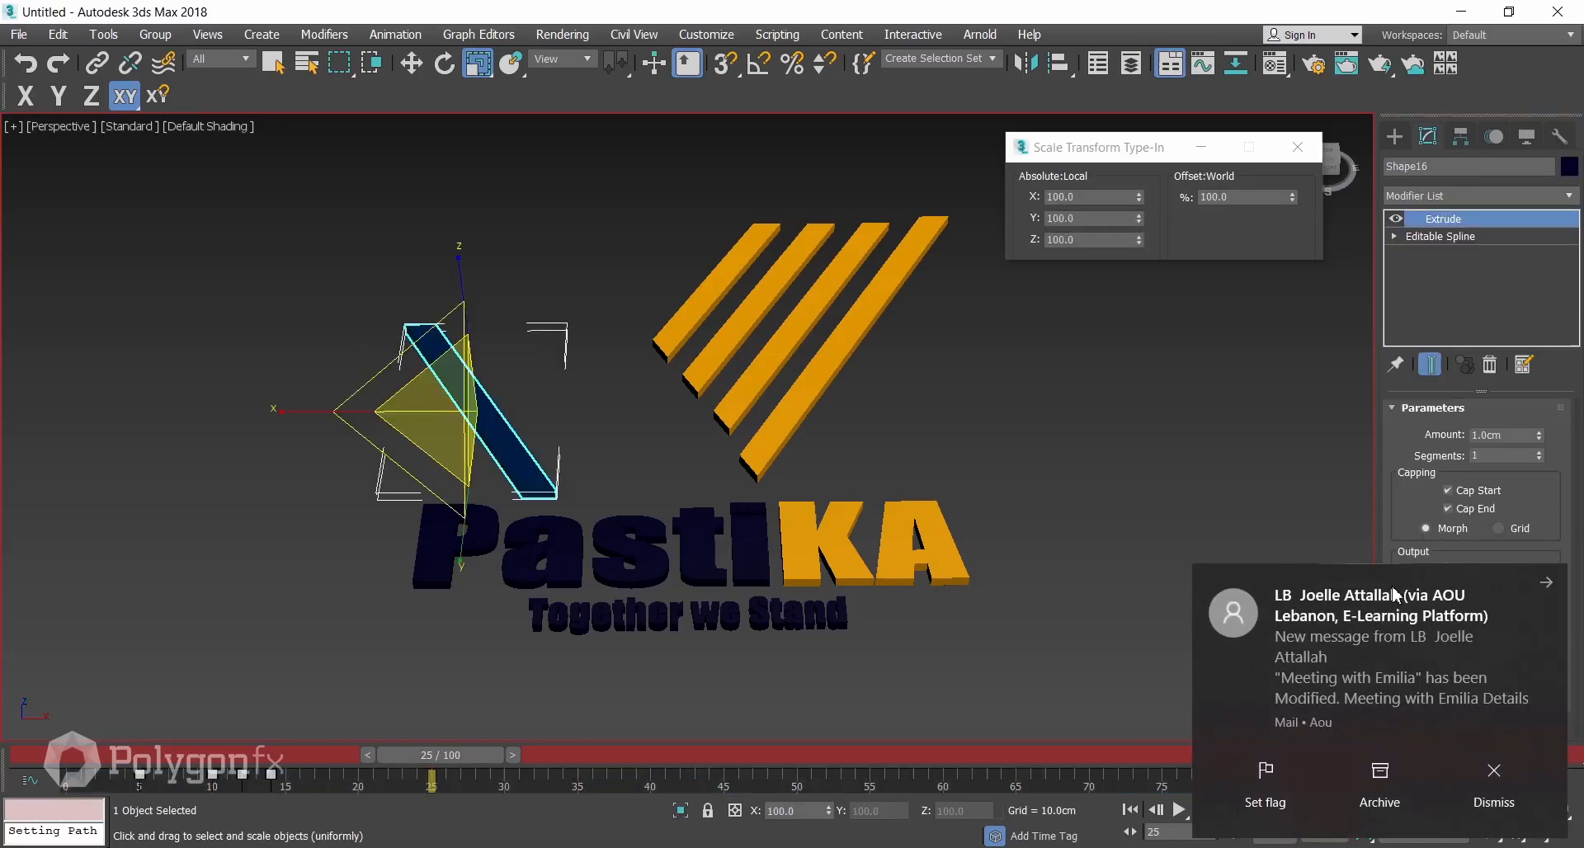
{"action": "left_click", "coordinate": [1546, 583]}
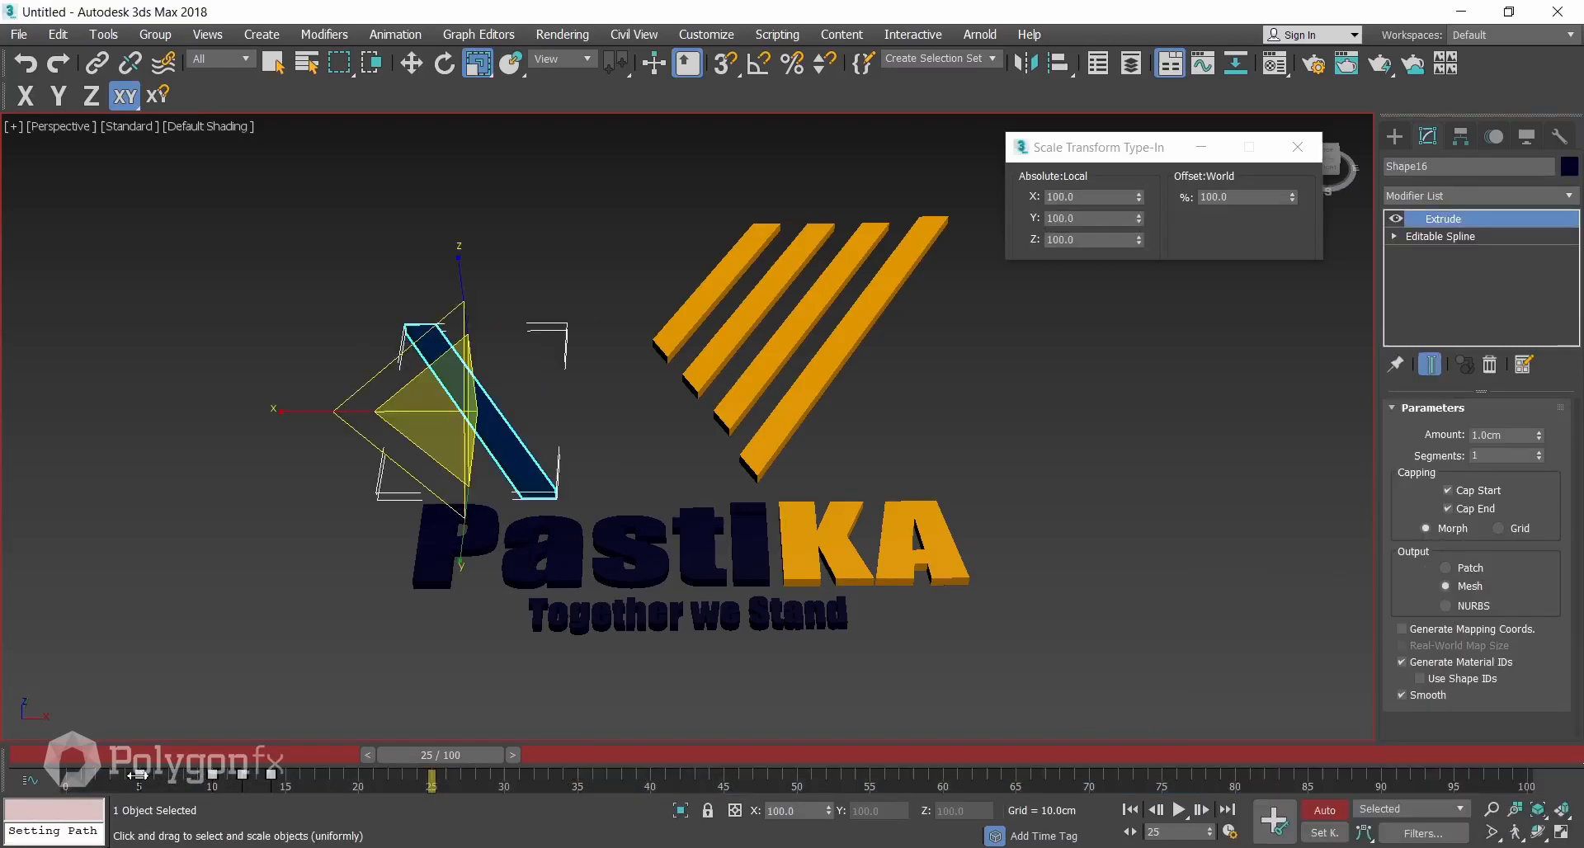
{"action": "left_click_drag", "start_coordinate": [138, 774], "coordinate": [566, 776]}
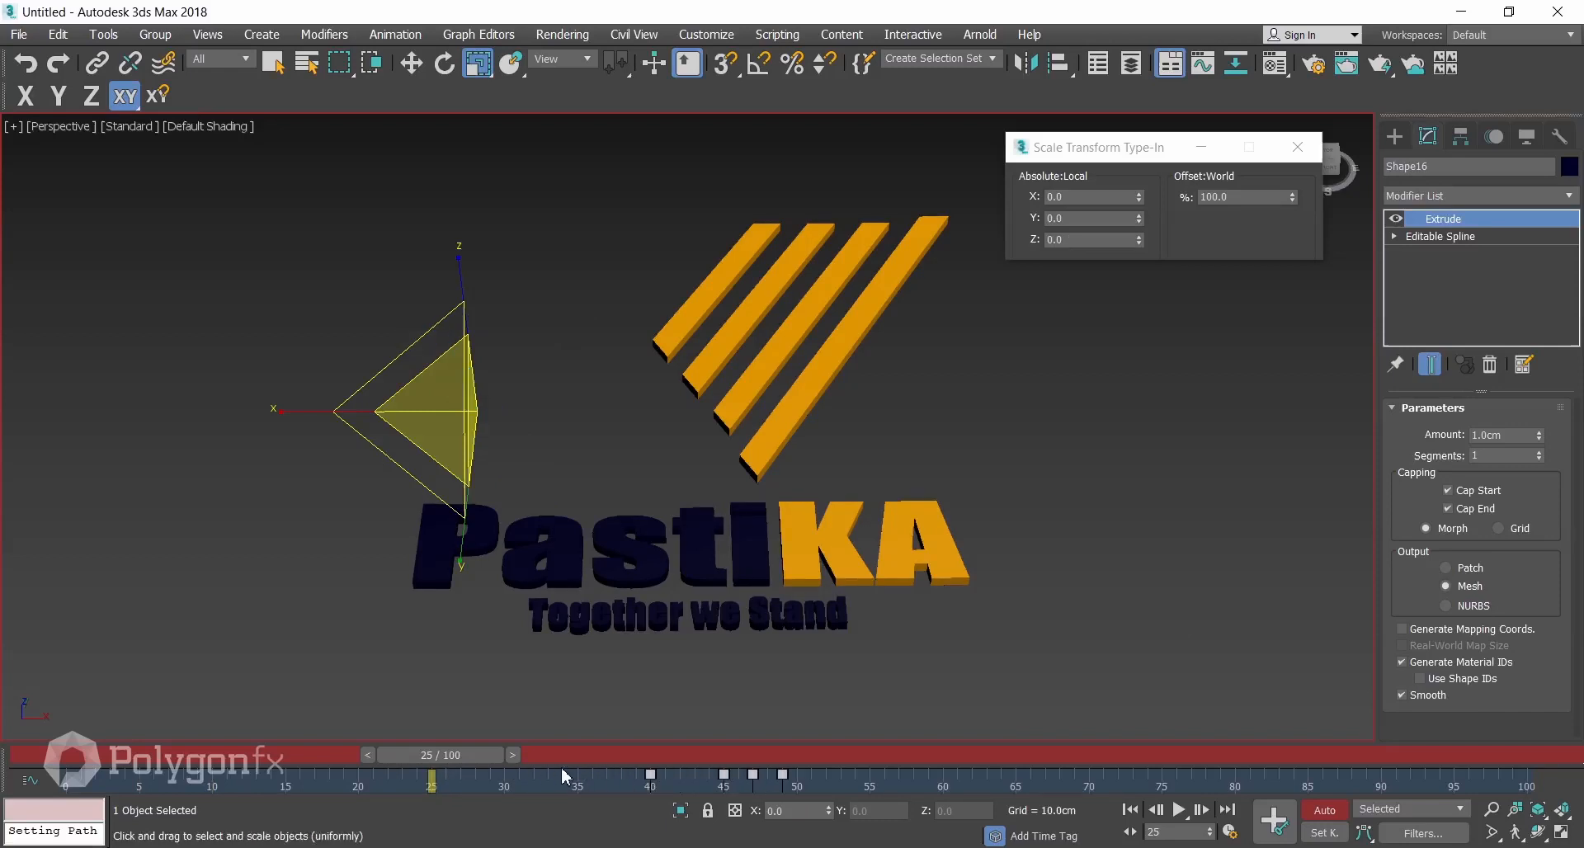
Deselect everything, play the animation from the first frame and scrub onward to review the staggered stripes.
{"action": "key", "text": "Home"}
{"action": "left_click", "coordinate": [1239, 472]}
{"action": "key", "text": "/"}
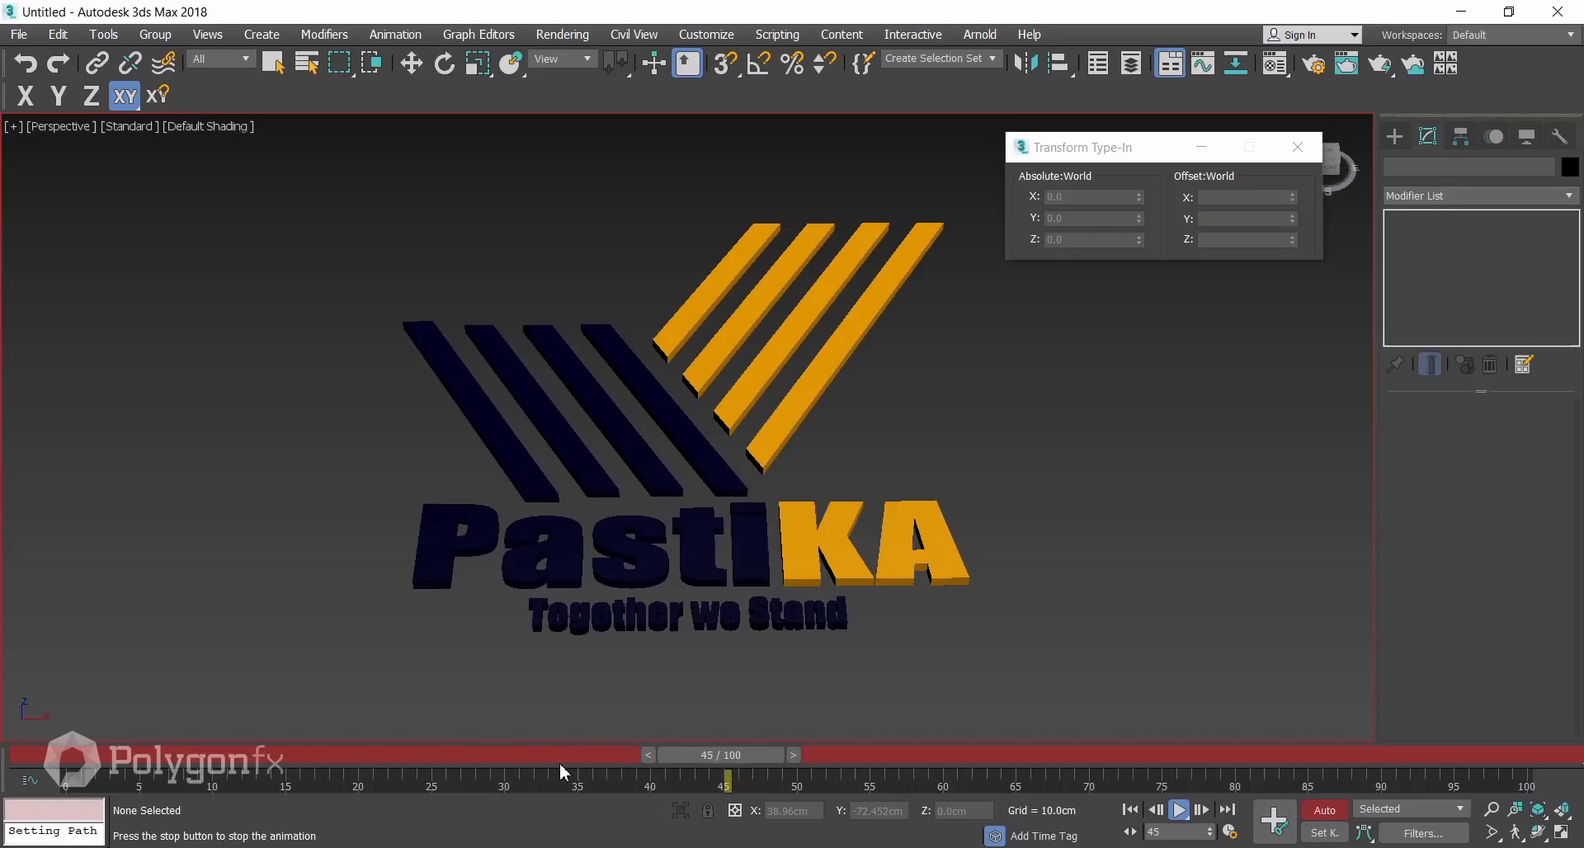
{"action": "left_click_drag", "start_coordinate": [559, 764], "coordinate": [961, 790]}
{"action": "key", "text": "r"}
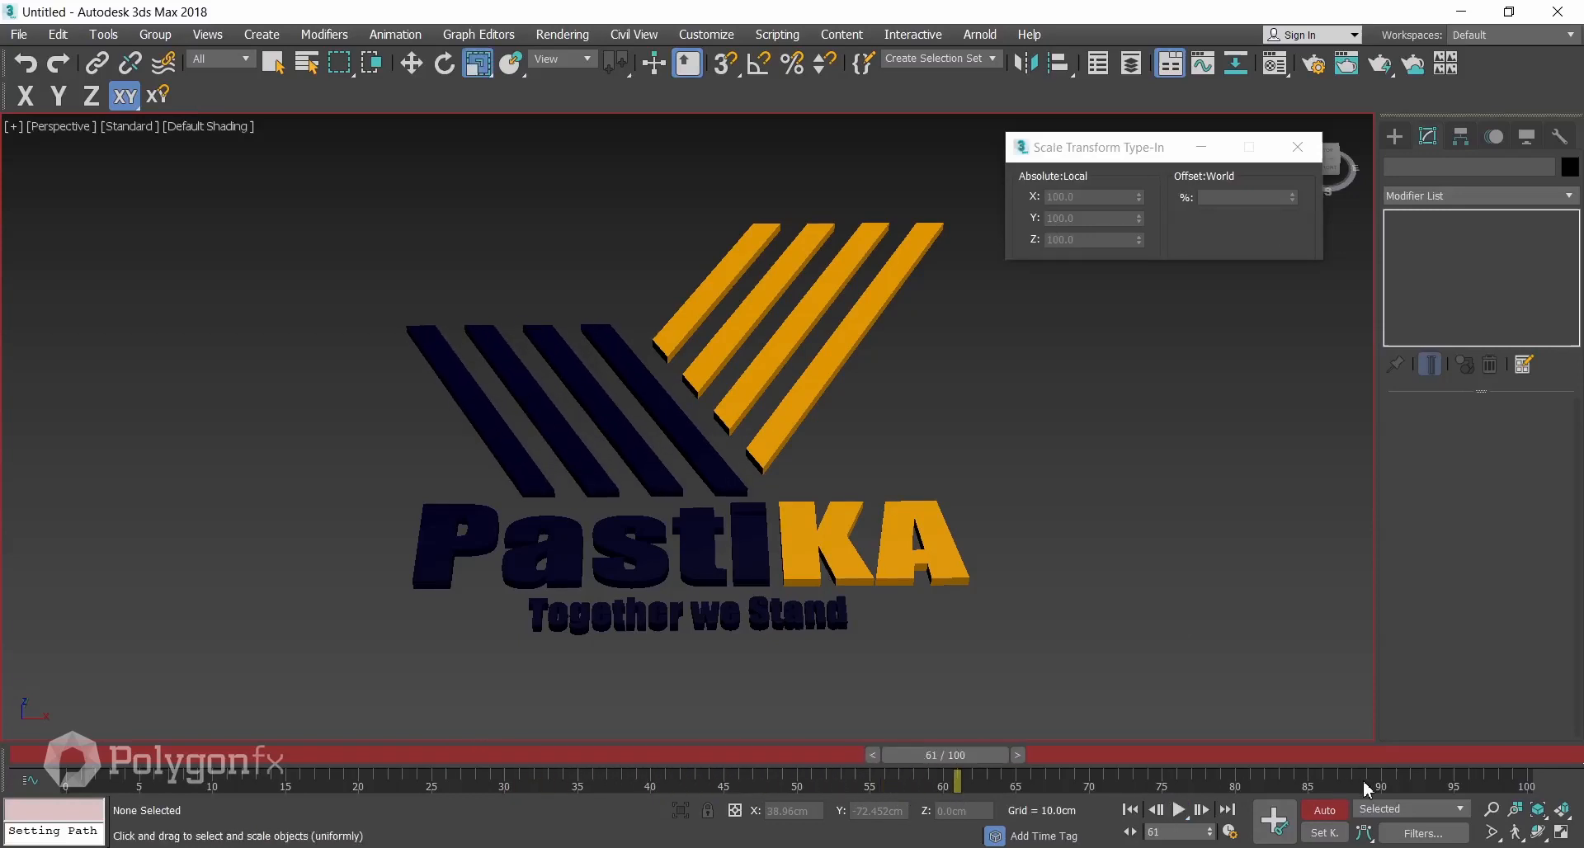
Set the animation's end time to frame 150 in the Time Configuration.
{"action": "left_click", "coordinate": [1230, 833]}
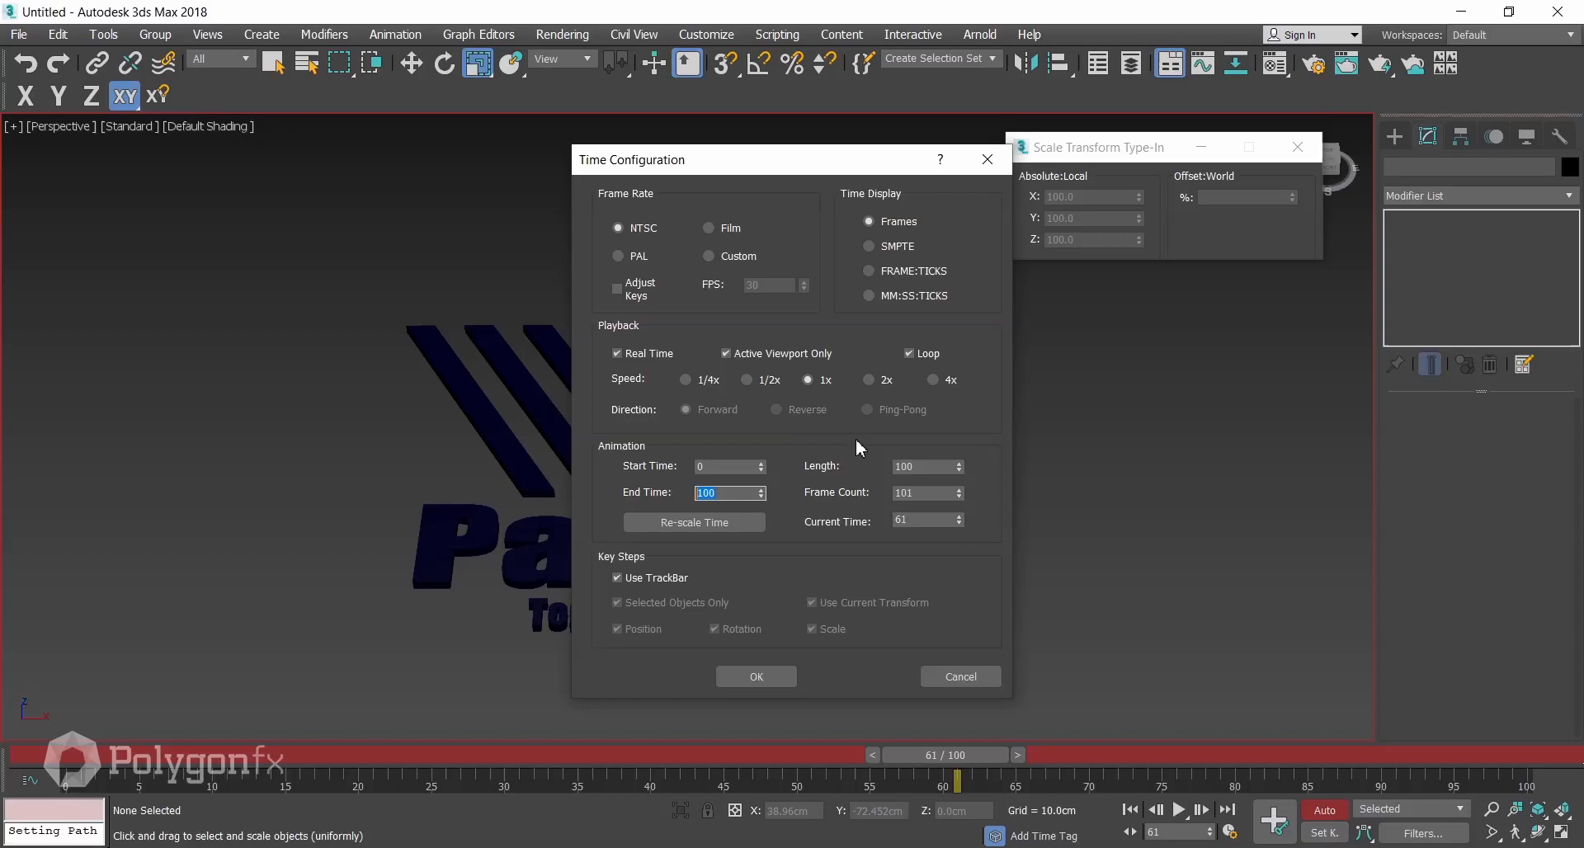
{"action": "type", "text": "150"}
{"action": "left_click", "coordinate": [744, 675]}
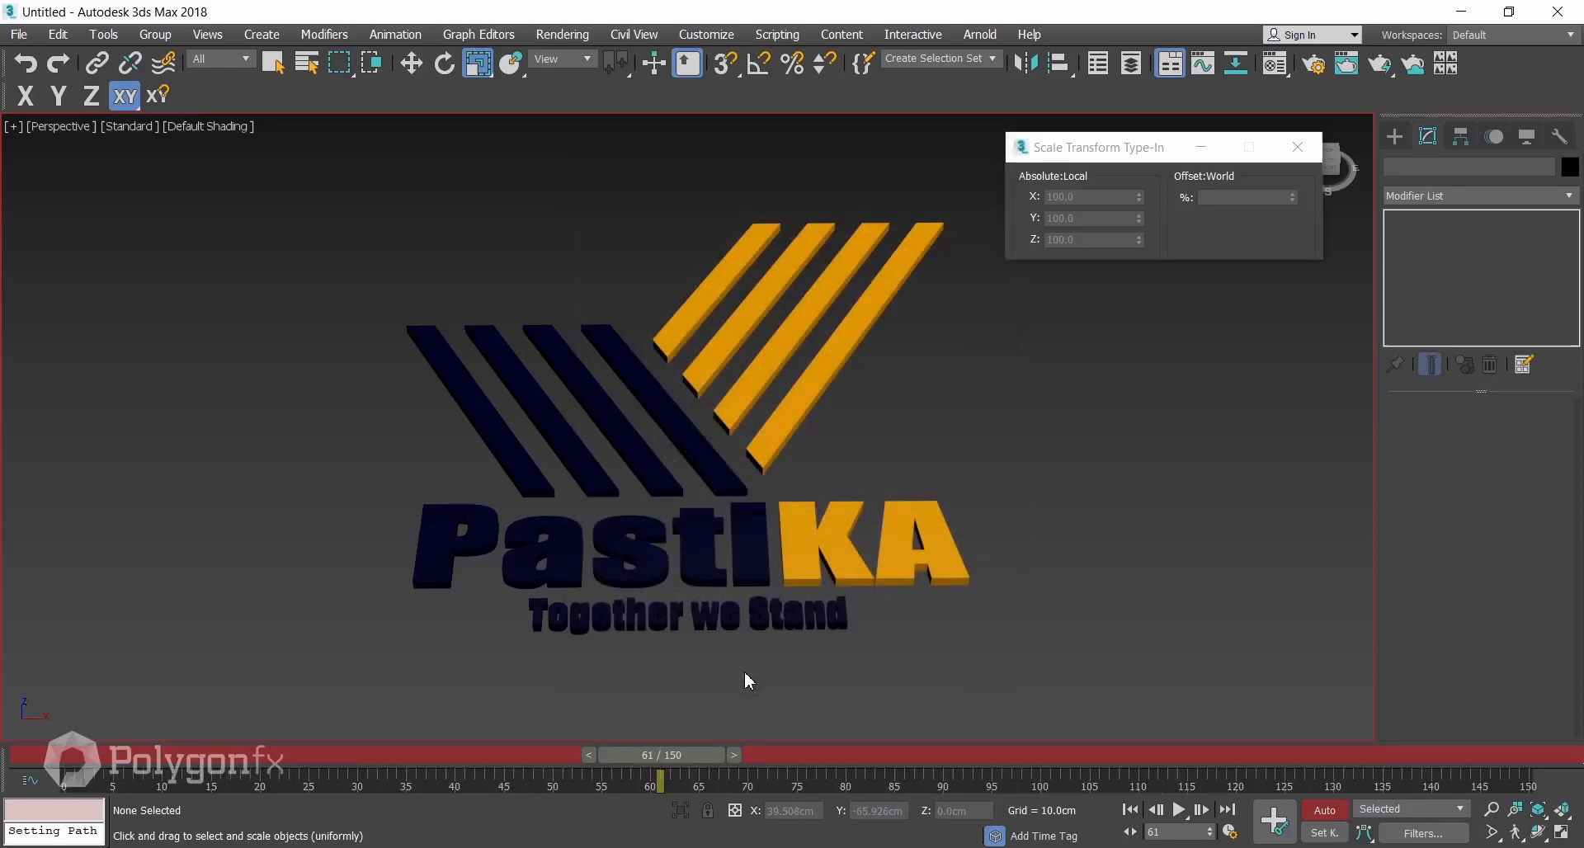
Play the extended animation from frame 0 and scrub back to frame 18.
{"action": "left_click_drag", "start_coordinate": [665, 769], "coordinate": [17, 793]}
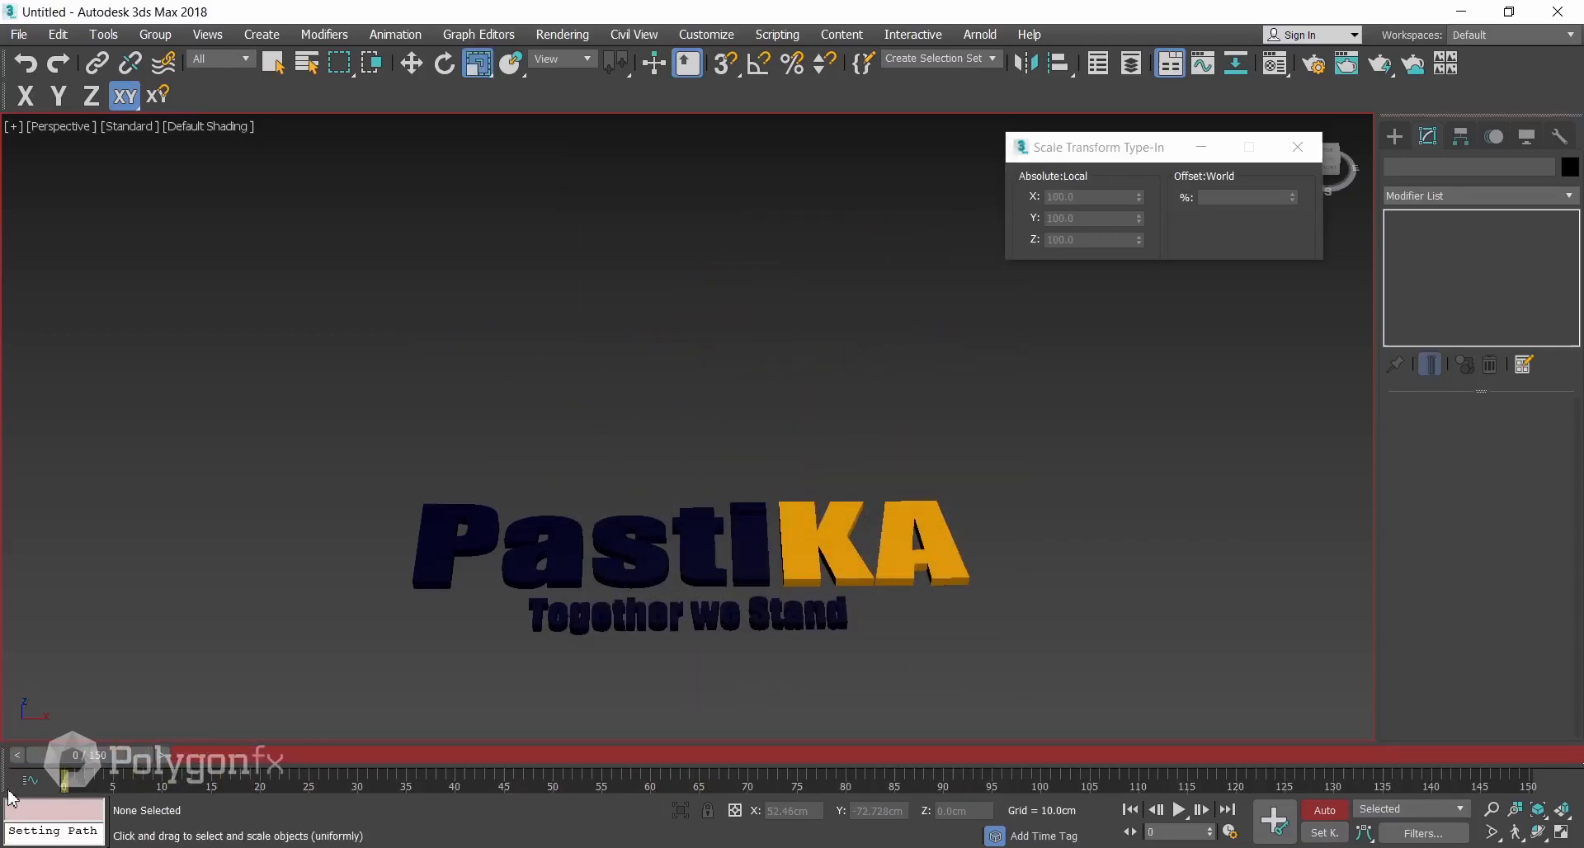
{"action": "key", "text": "/"}
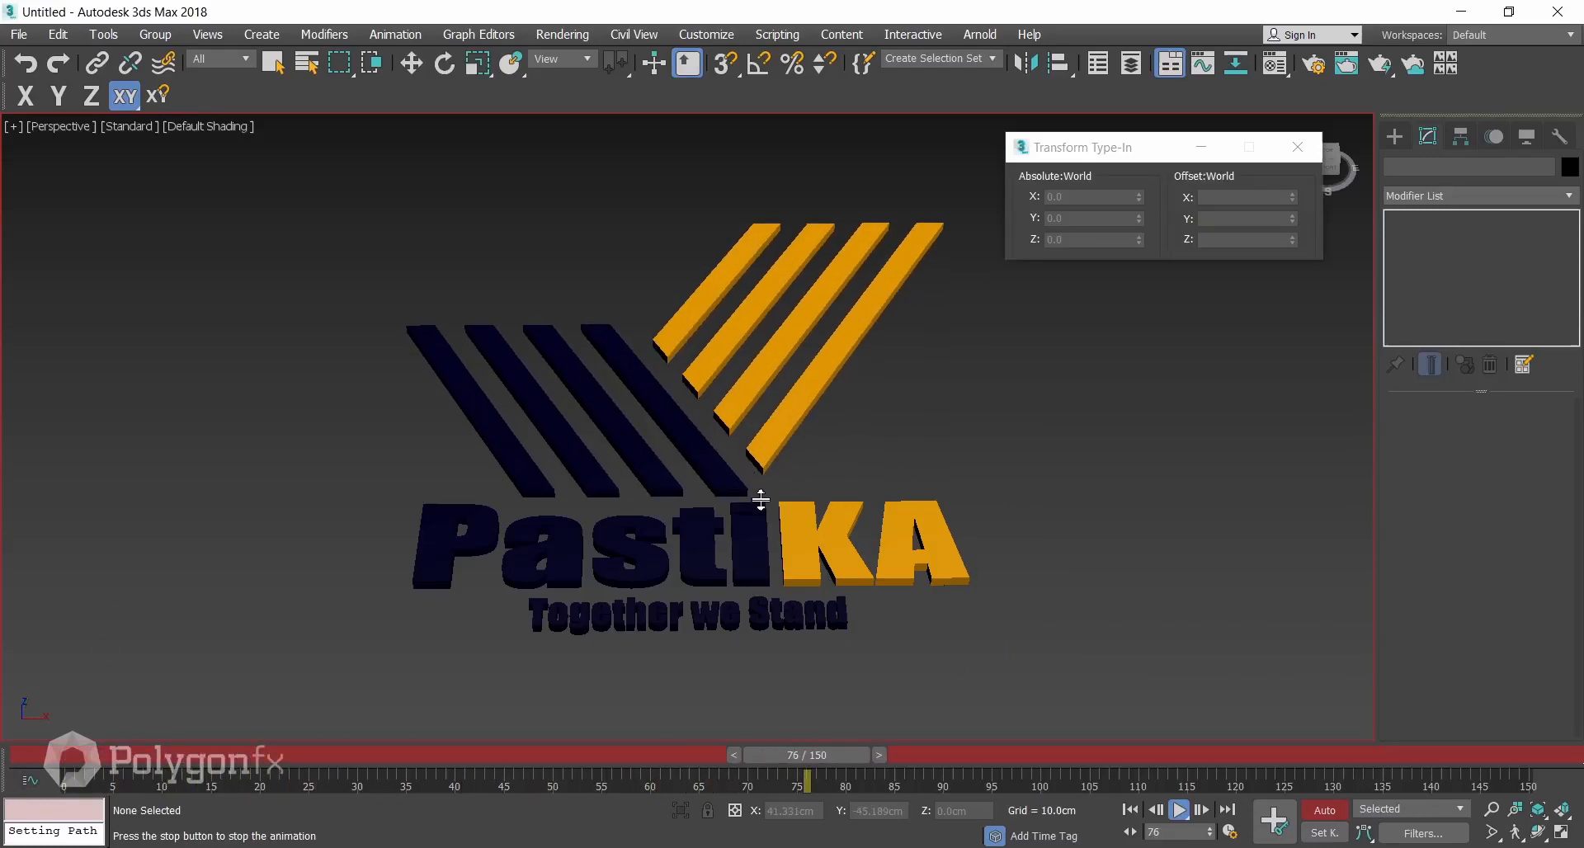
{"action": "left_click_drag", "start_coordinate": [724, 755], "coordinate": [258, 795]}
{"action": "key", "text": "r"}
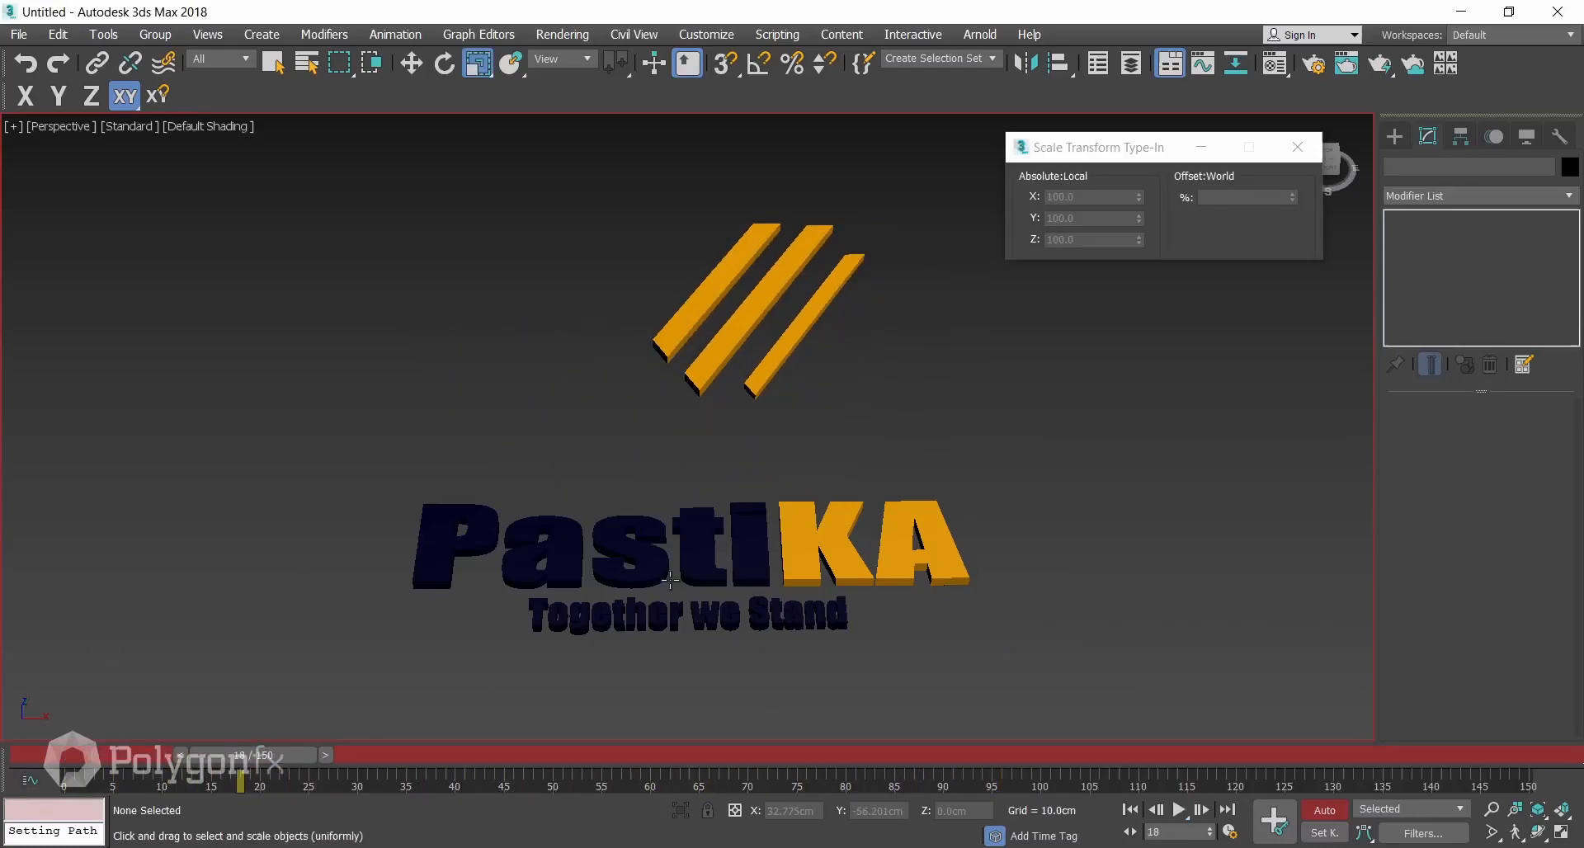
Switch to the PhysCamera001 view and reframe it with Walk Through to see the logo from a more frontal angle.
{"action": "middle_click_drag", "start_coordinate": [745, 523], "coordinate": [749, 585], "text": "alt"}
{"action": "middle_click_drag", "start_coordinate": [749, 586], "coordinate": [751, 507]}
{"action": "scroll", "coordinate": [749, 515], "scroll_direction": "up", "scroll_amount": 6}
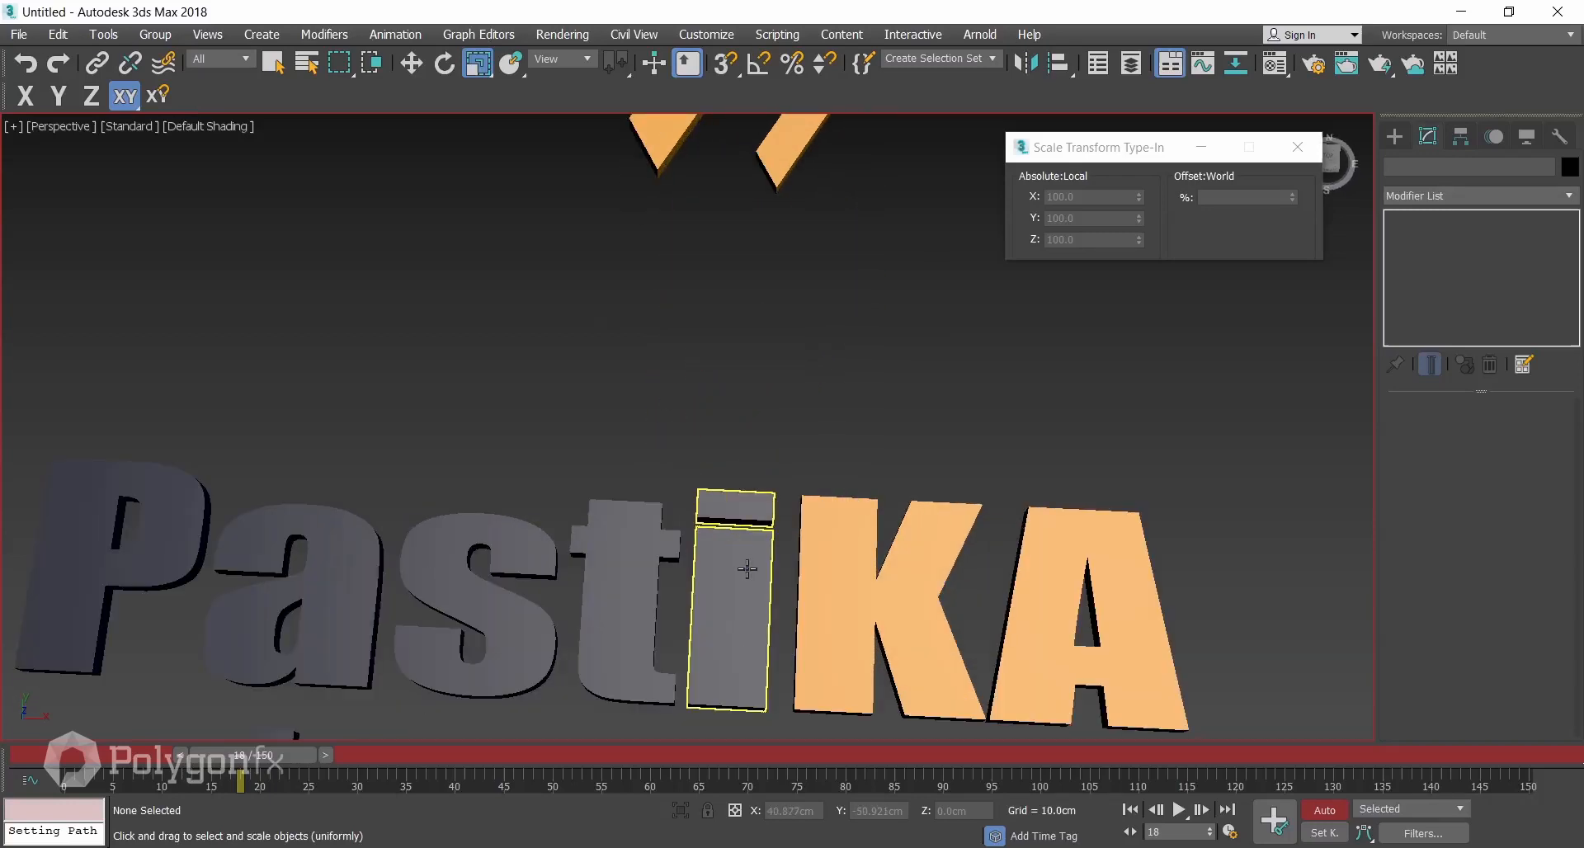
{"action": "key", "text": "c"}
{"action": "left_click", "coordinate": [750, 513]}
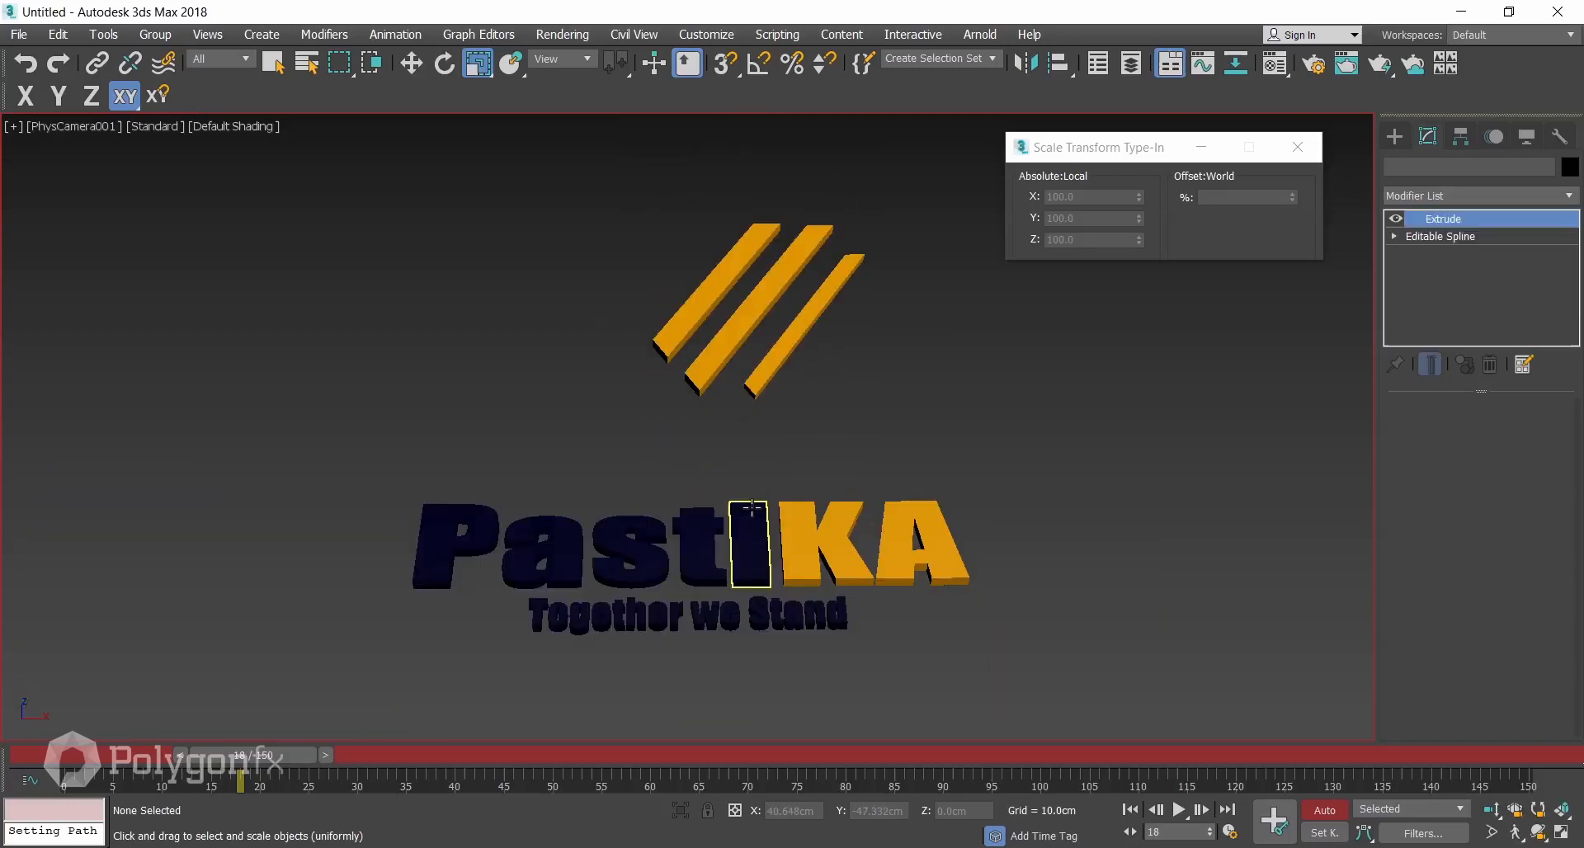
{"action": "left_click", "coordinate": [784, 463]}
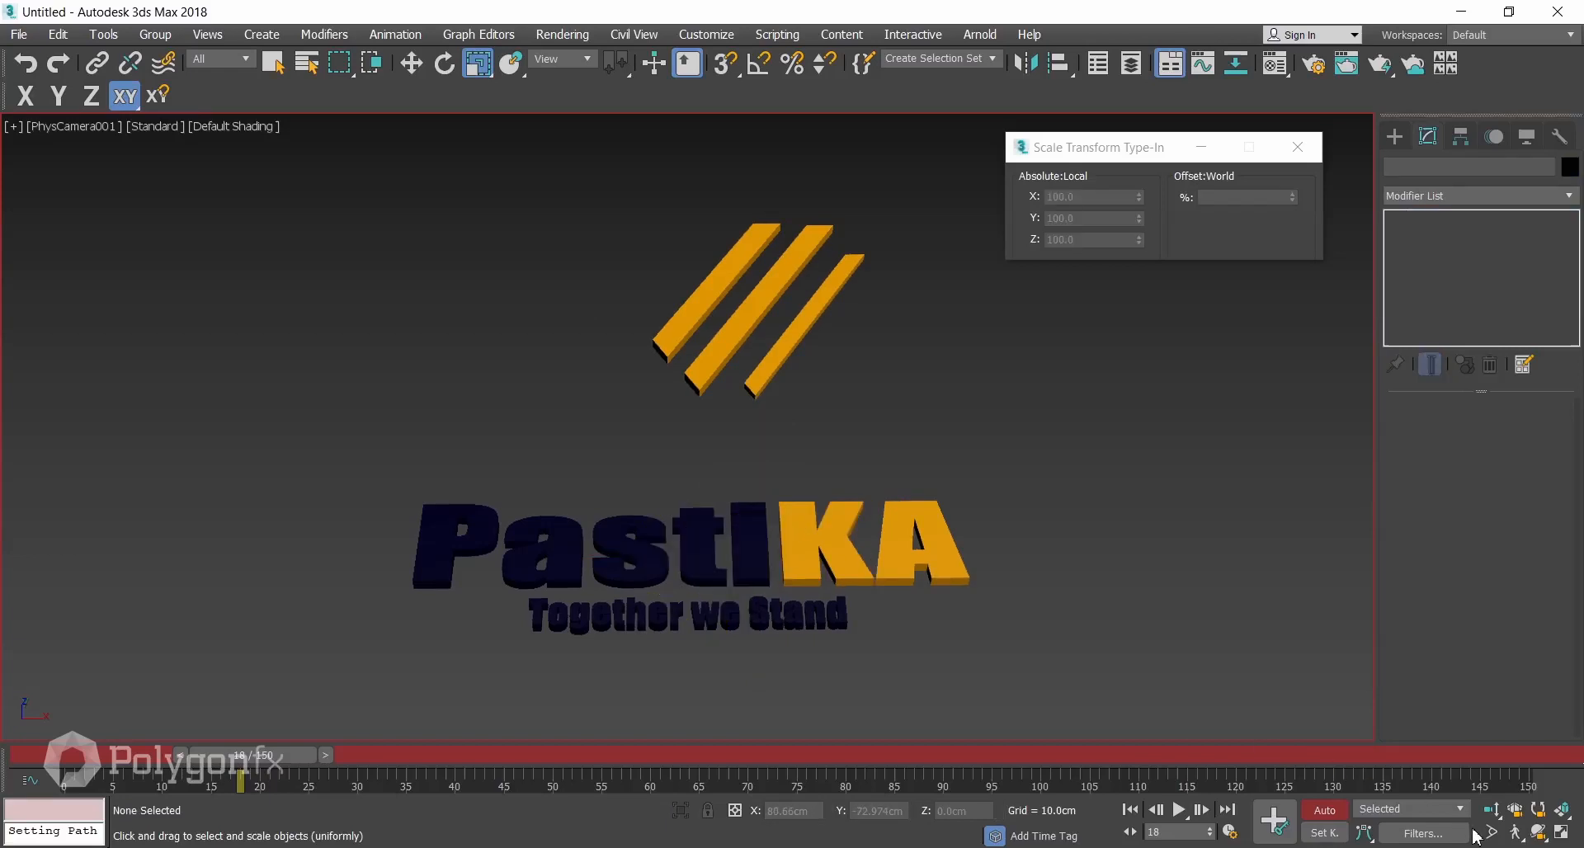
{"action": "left_click", "coordinate": [1517, 833]}
{"action": "left_click_drag", "start_coordinate": [820, 541], "coordinate": [814, 556]}
{"action": "left_click_drag", "start_coordinate": [799, 437], "coordinate": [796, 590]}
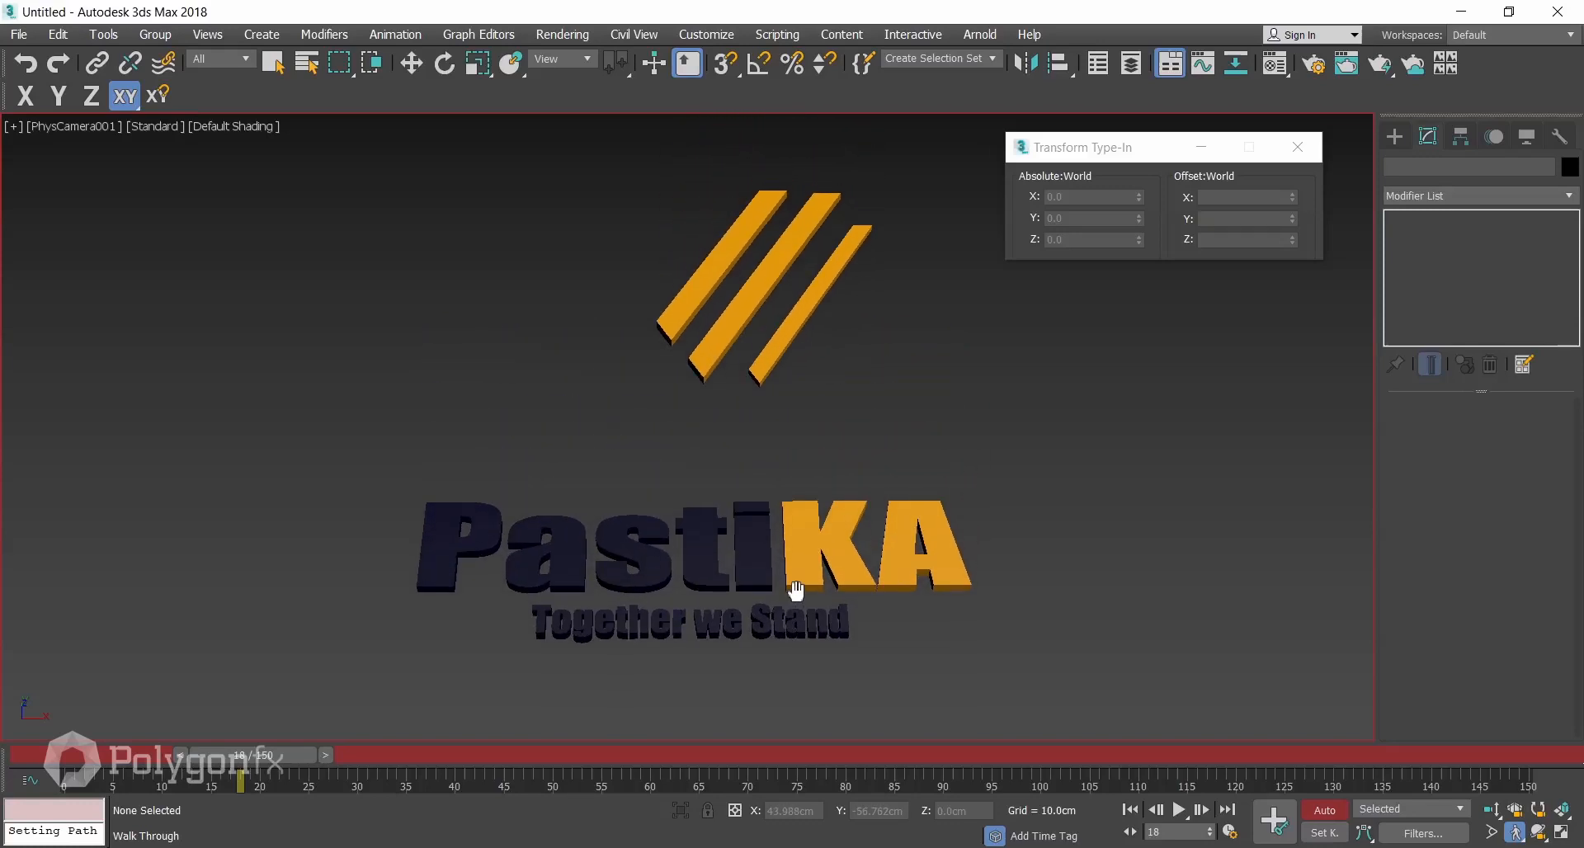
{"action": "key", "text": "r"}
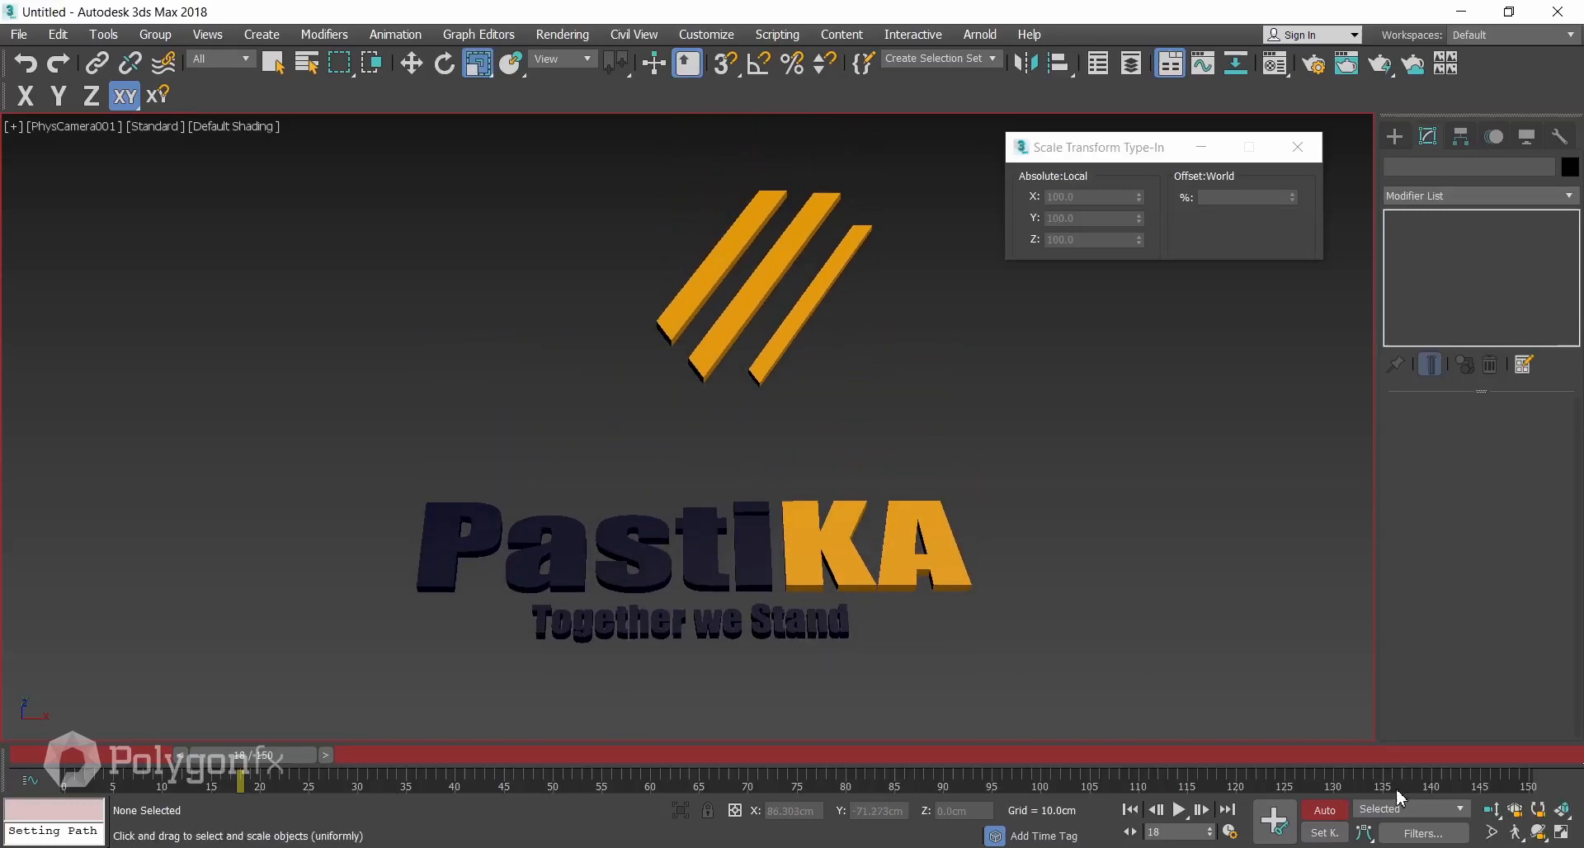
Switch to the Perspective view, scrub to frame 58 and check the letter P, leaving nothing selected.
{"action": "key", "text": "p"}
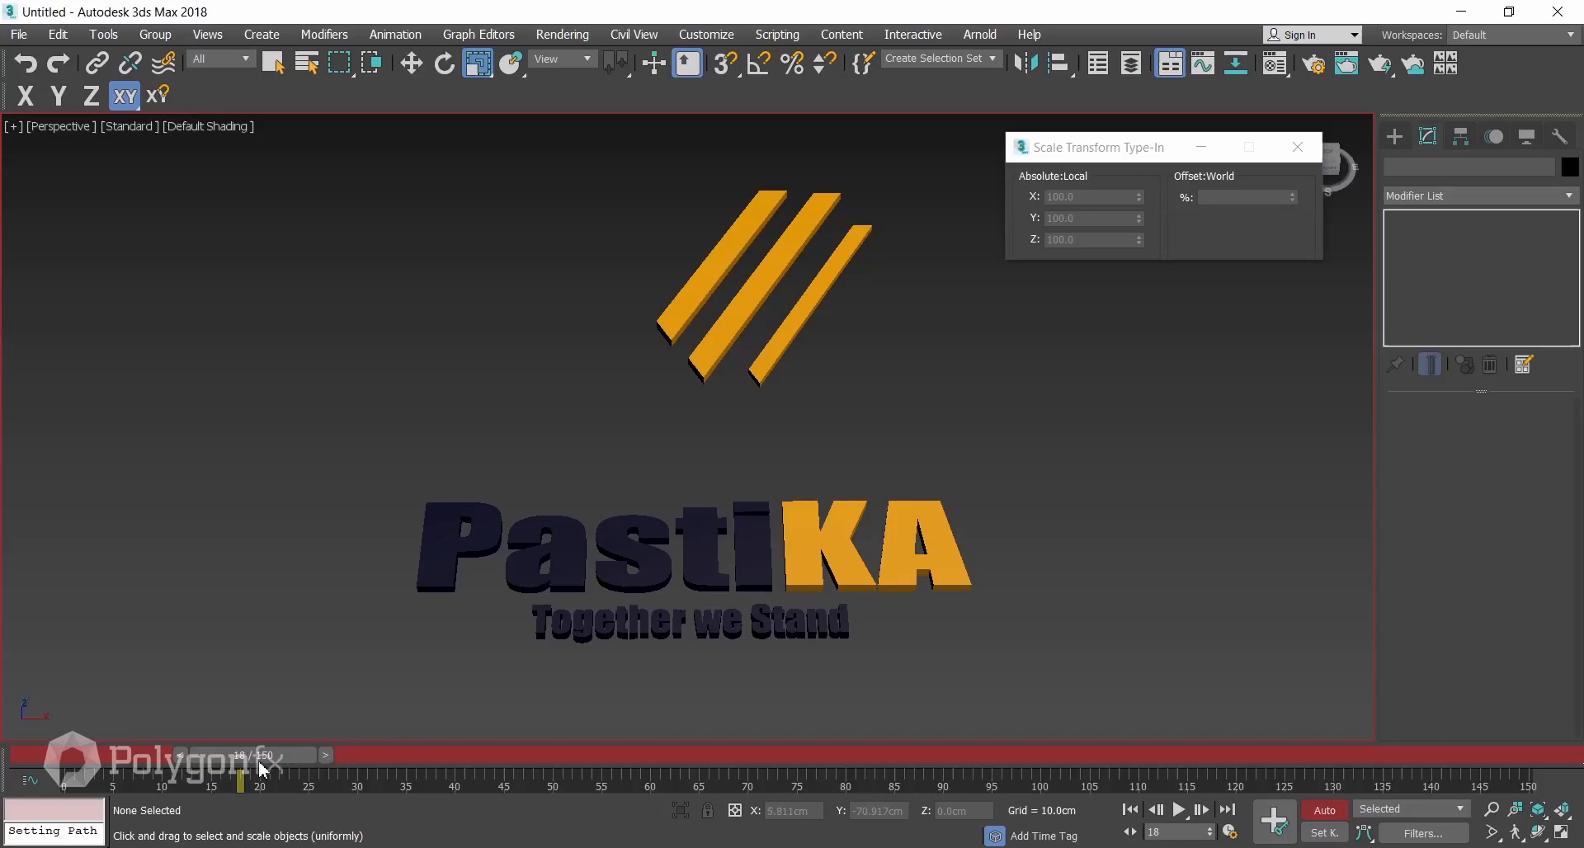
{"action": "key", "text": "q"}
{"action": "left_click_drag", "start_coordinate": [262, 770], "coordinate": [631, 788]}
{"action": "key", "text": "r"}
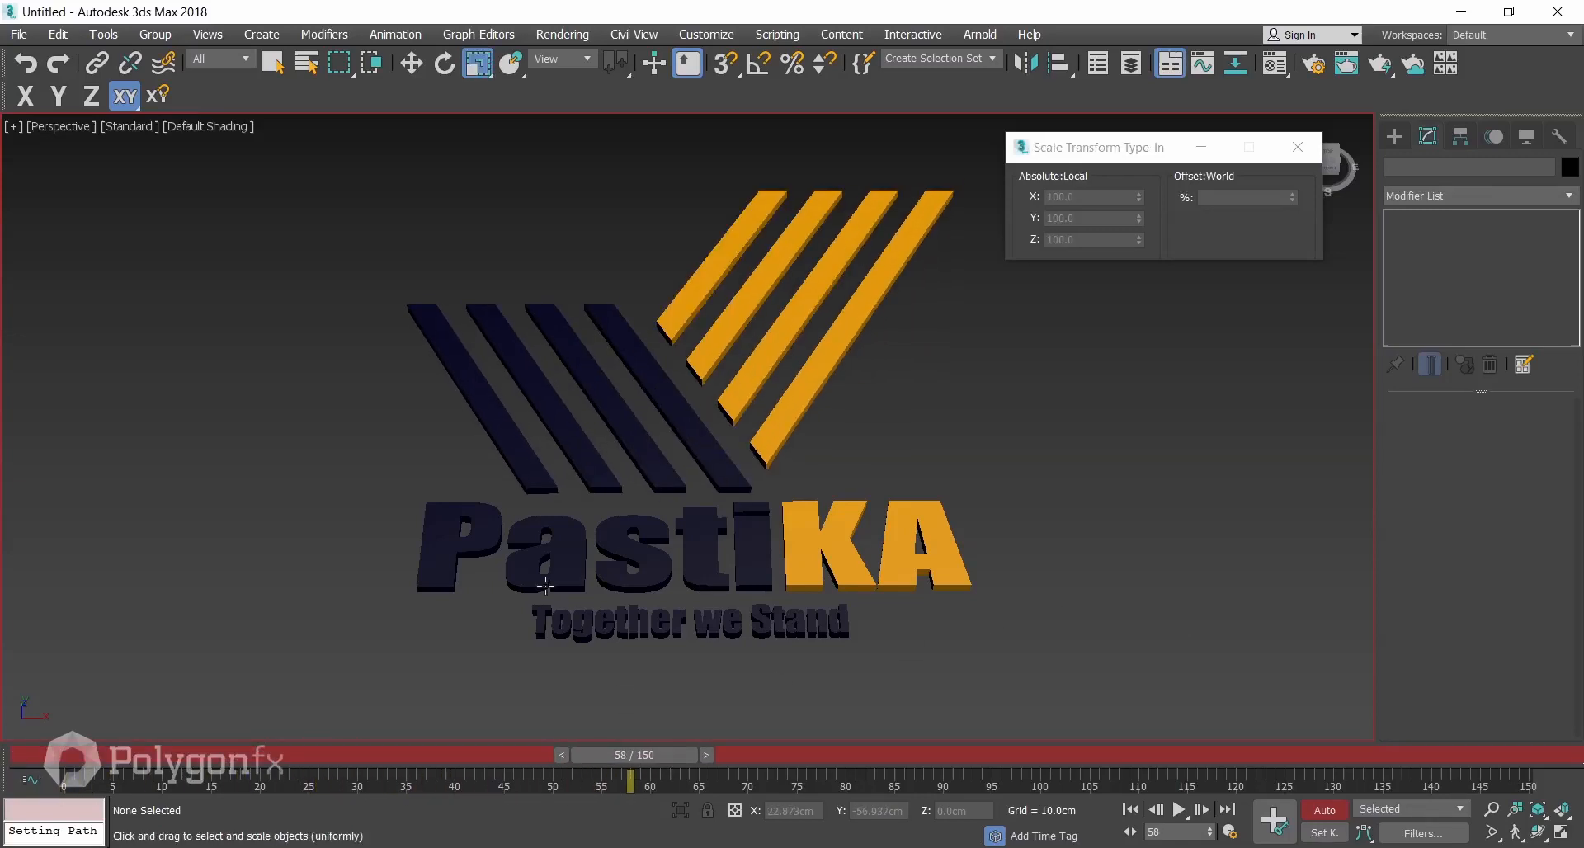
{"action": "left_click", "coordinate": [484, 551]}
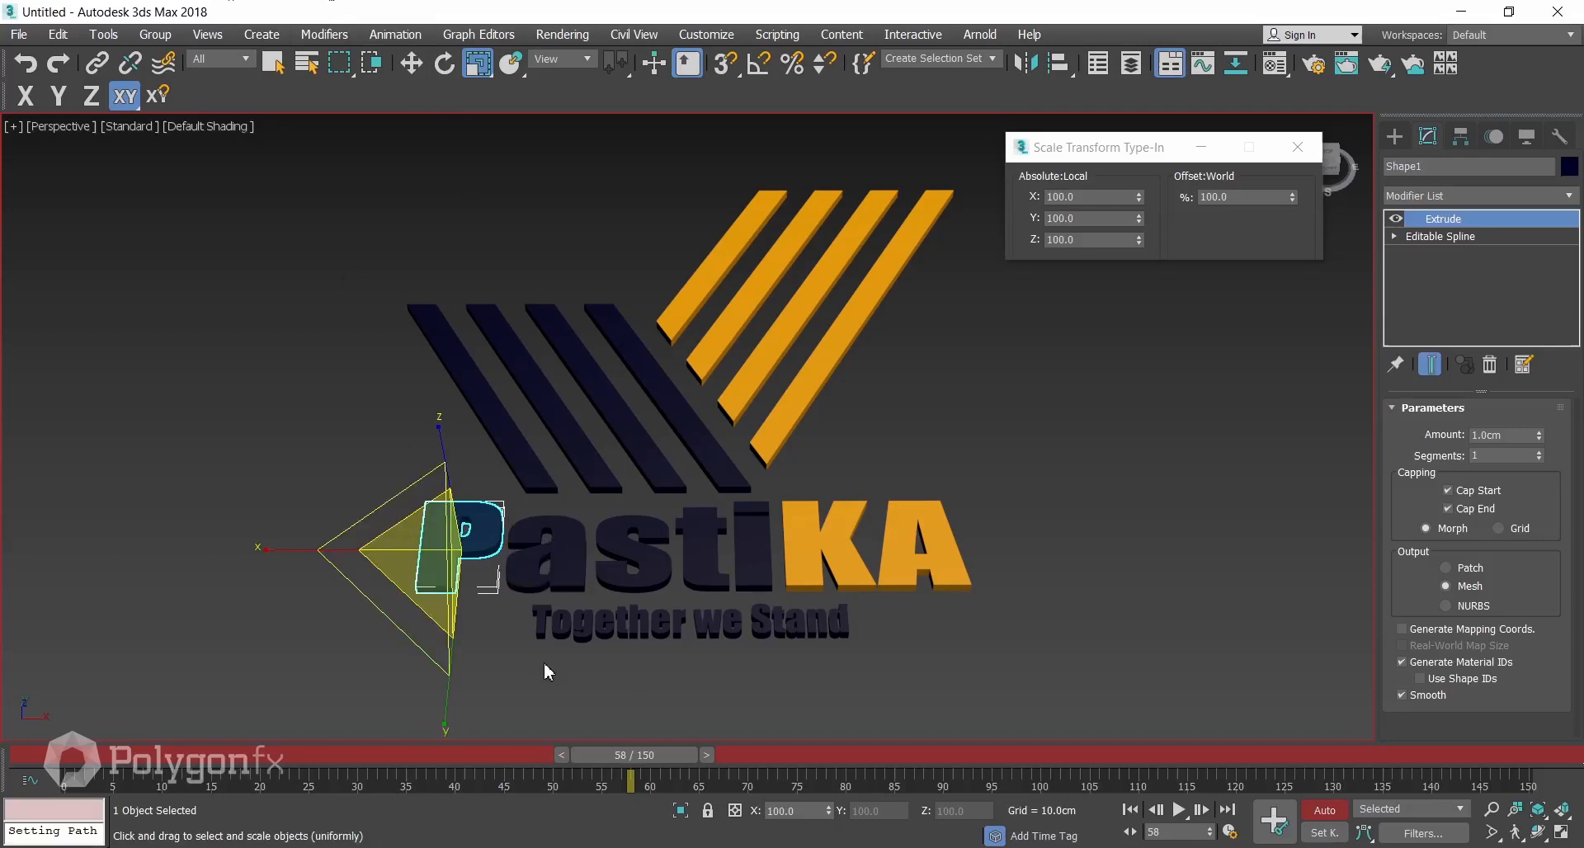
{"action": "key", "text": "r"}
{"action": "left_click", "coordinate": [296, 504]}
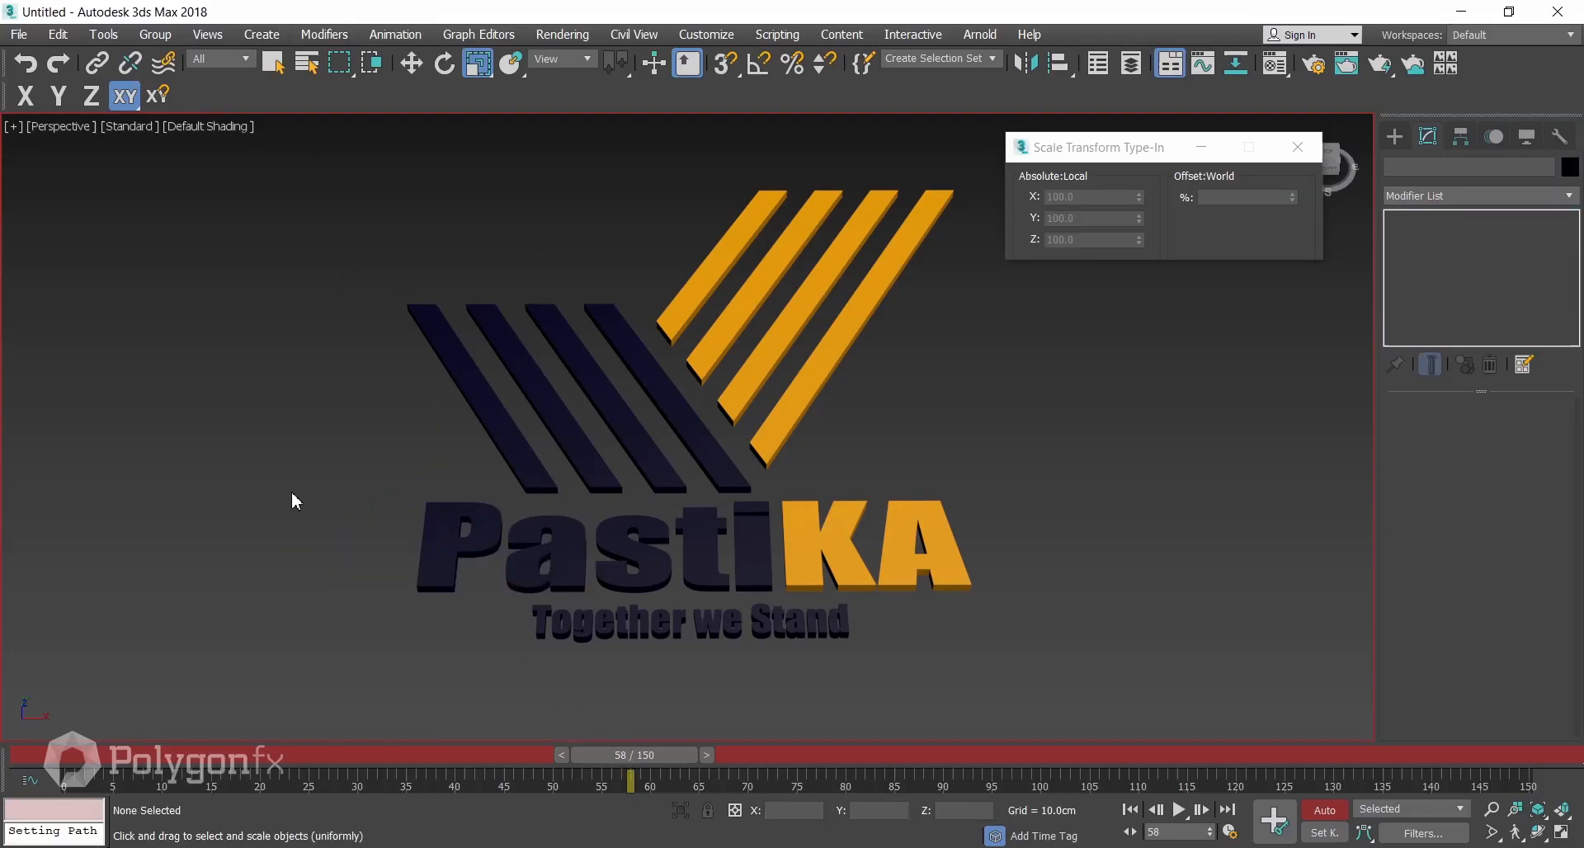
Select all the PastiKA letters and, at frame 5, move them upward along the Z axis.
{"action": "key", "text": "w"}
{"action": "left_click_drag", "start_coordinate": [1066, 552], "coordinate": [1066, 553]}
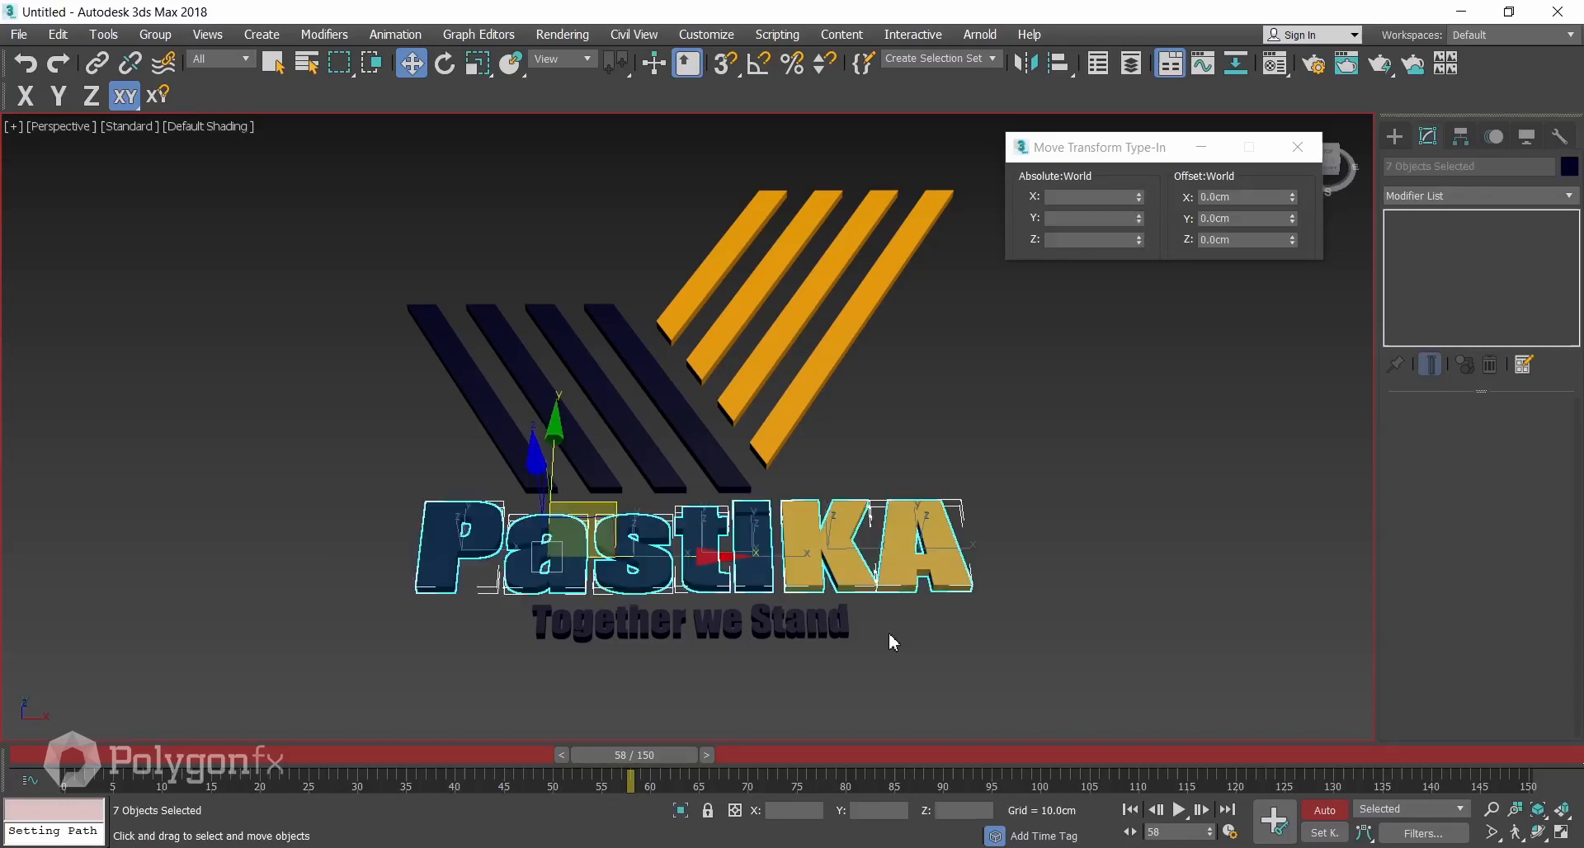
{"action": "left_click_drag", "start_coordinate": [241, 761], "coordinate": [151, 769]}
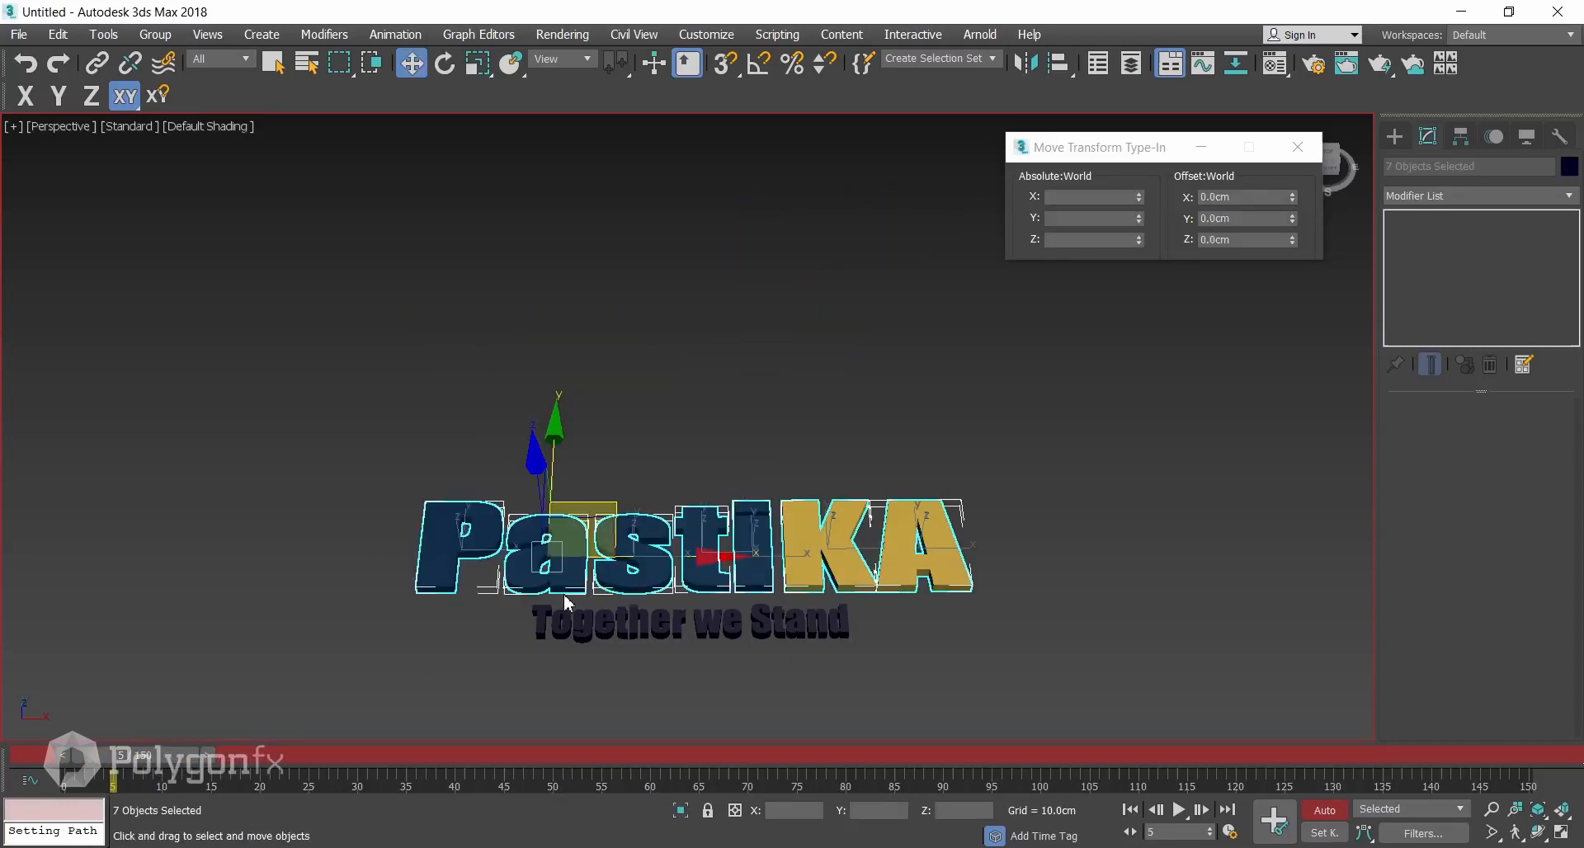
{"action": "left_click_drag", "start_coordinate": [538, 478], "coordinate": [227, 24]}
Close the Move Transform Type-In and raise the PastiKA letters in the Front view until they leave the Perspective view.
{"action": "key", "text": "alt+w"}
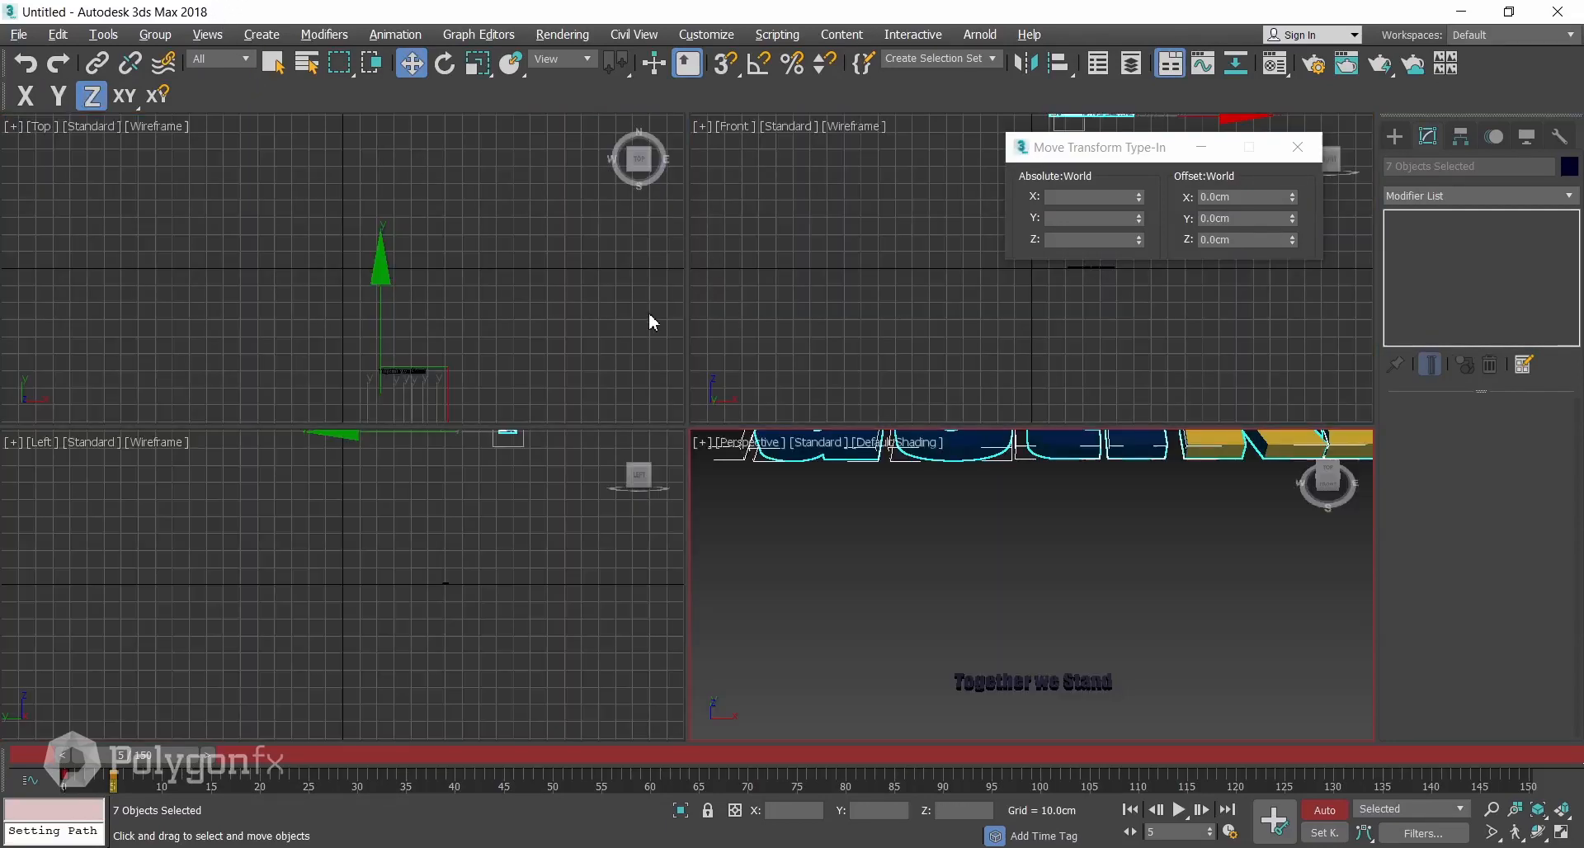
{"action": "middle_click_drag", "start_coordinate": [554, 357], "coordinate": [538, 337]}
{"action": "left_click", "coordinate": [1298, 146]}
{"action": "middle_click_drag", "start_coordinate": [1122, 218], "coordinate": [1009, 311]}
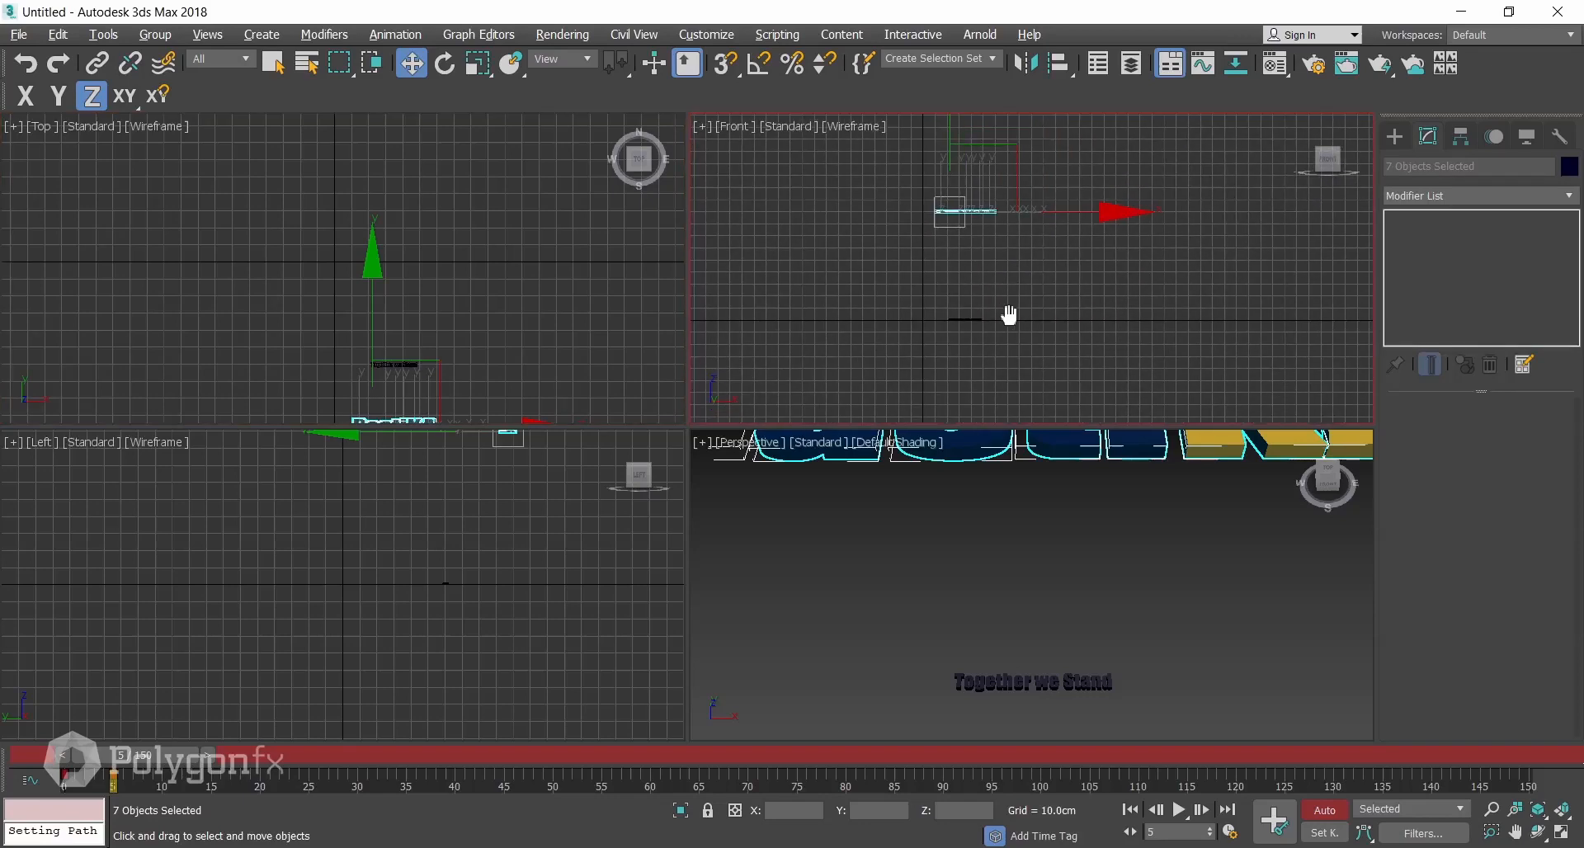
{"action": "mouse_move", "coordinate": [973, 156]}
{"action": "left_mouse_down"}
{"action": "mouse_move", "coordinate": [978, 169]}
{"action": "mouse_move", "coordinate": [977, 148]}
{"action": "left_mouse_up"}
{"action": "right_click", "coordinate": [1020, 559]}
{"action": "key", "text": "alt+w"}
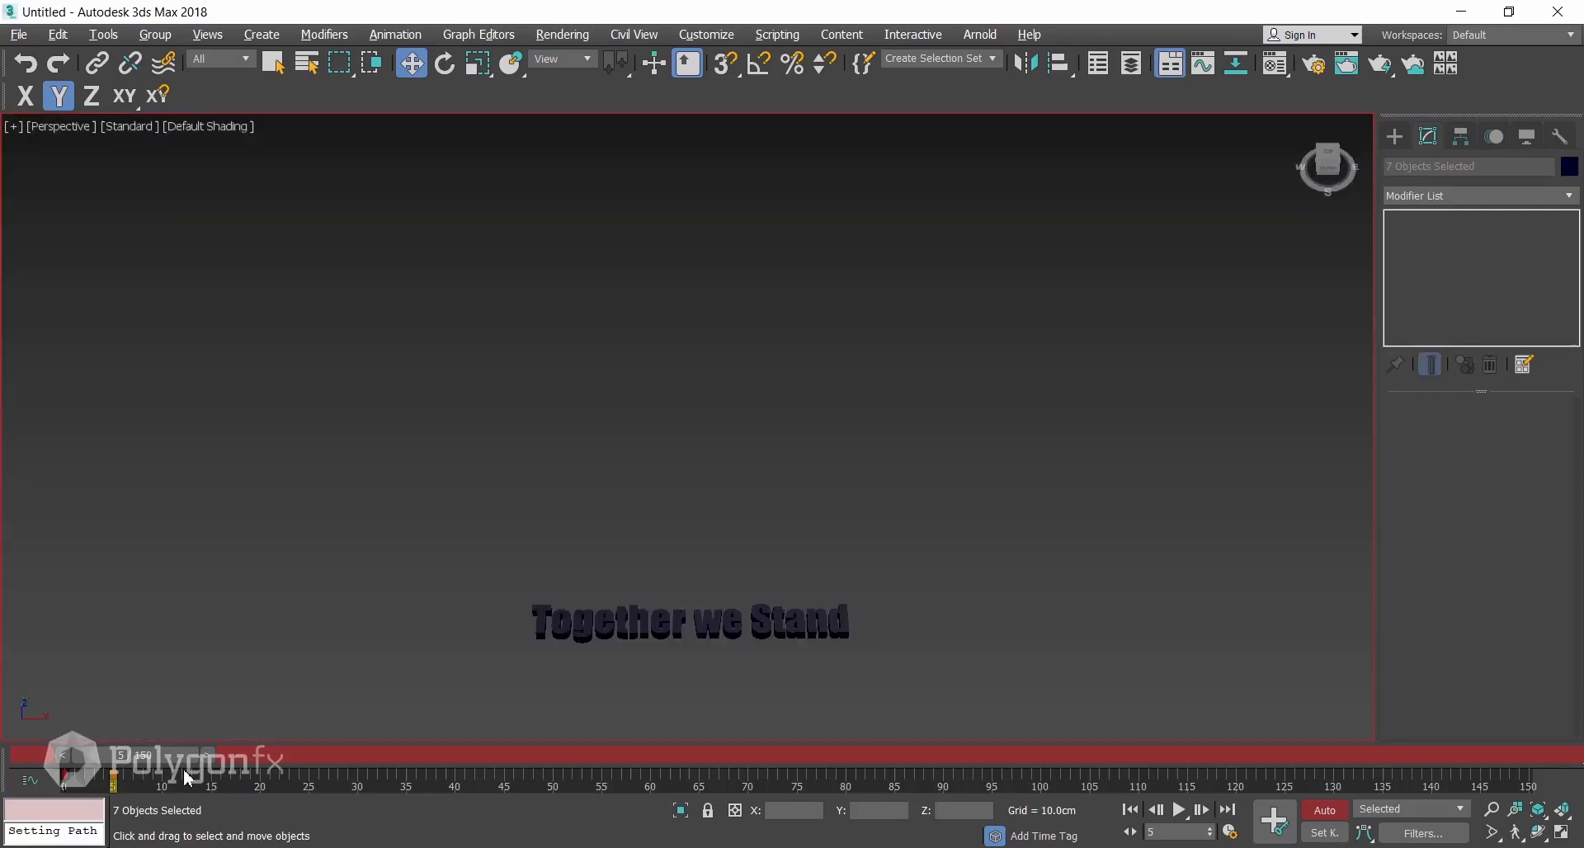
Rearrange the letters' position keys so they start out of view at frame 40 and land in place at frame 45.
{"action": "left_click_drag", "start_coordinate": [188, 775], "coordinate": [296, 776]}
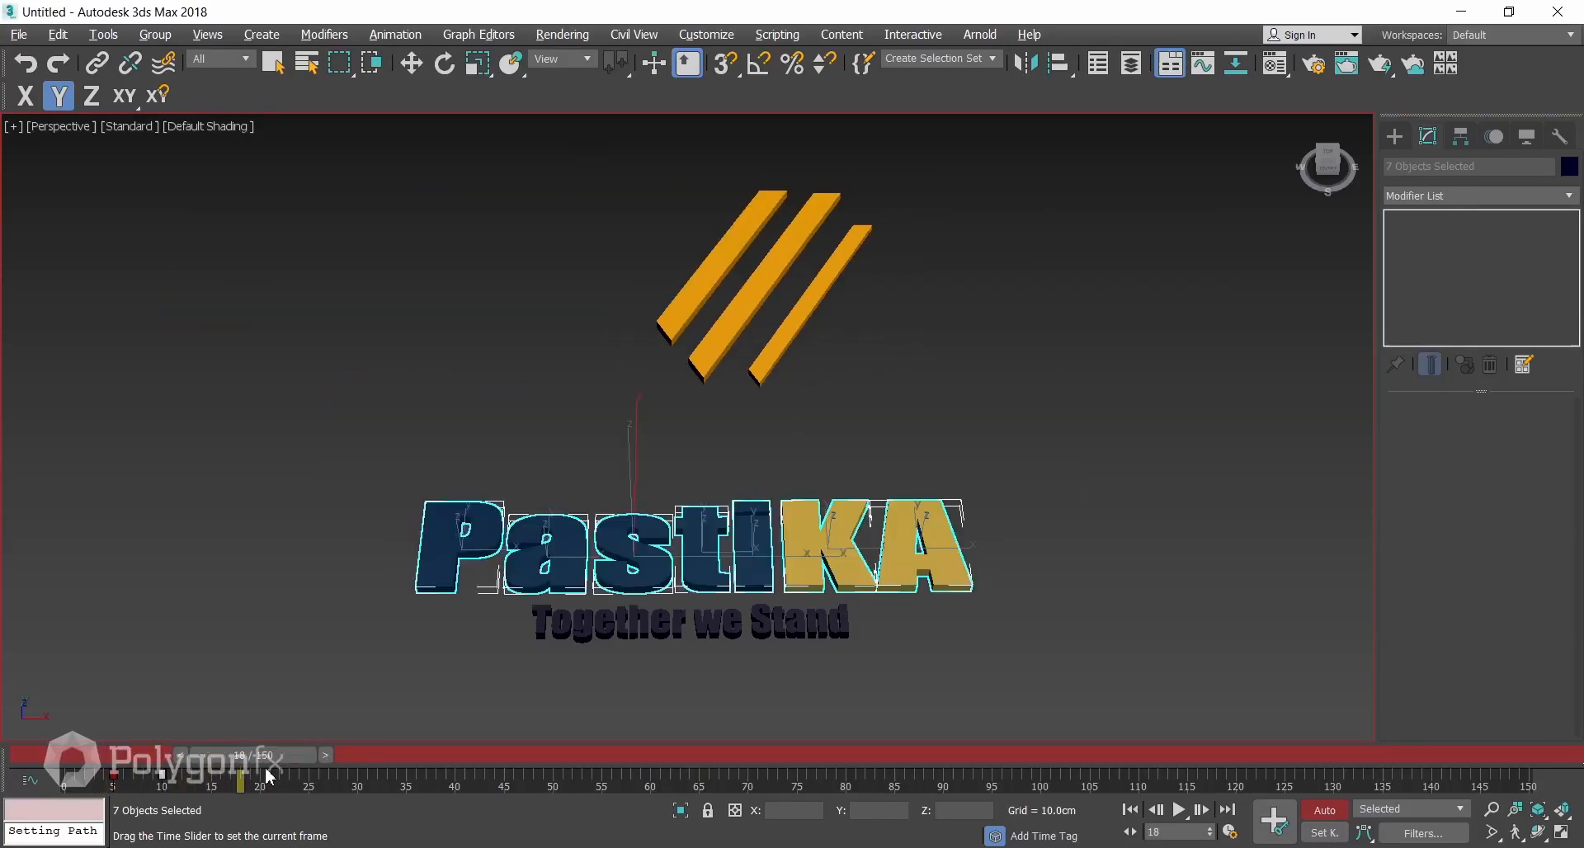
{"action": "key", "text": "w"}
{"action": "left_click_drag", "start_coordinate": [116, 784], "coordinate": [876, 780]}
{"action": "left_click_drag", "start_coordinate": [306, 756], "coordinate": [521, 768]}
{"action": "key", "text": "w"}
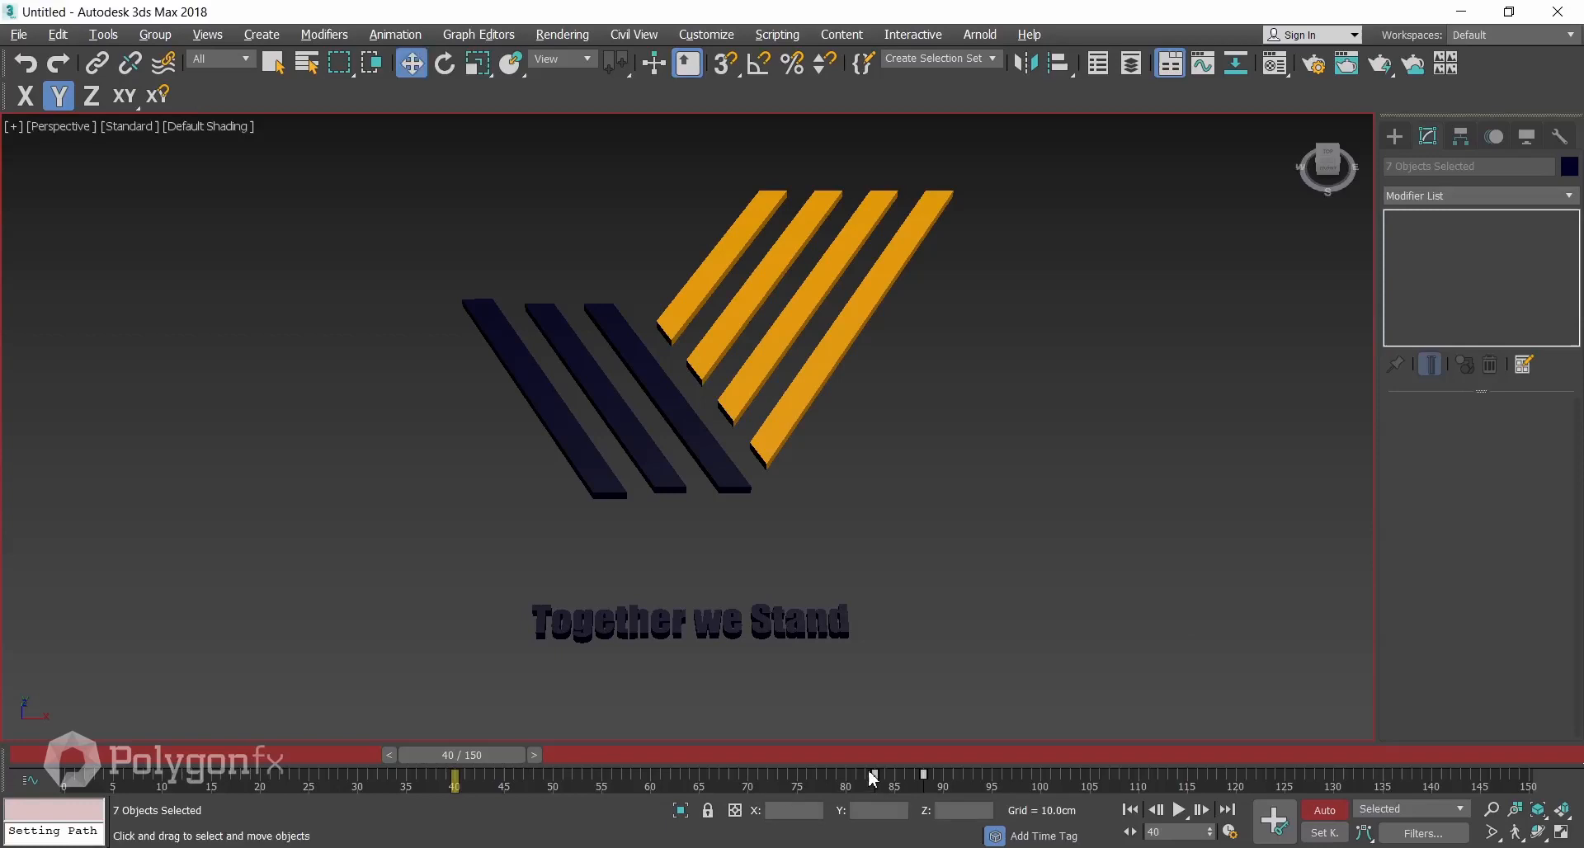
{"action": "left_click_drag", "start_coordinate": [873, 779], "coordinate": [541, 772]}
{"action": "key", "text": "w"}
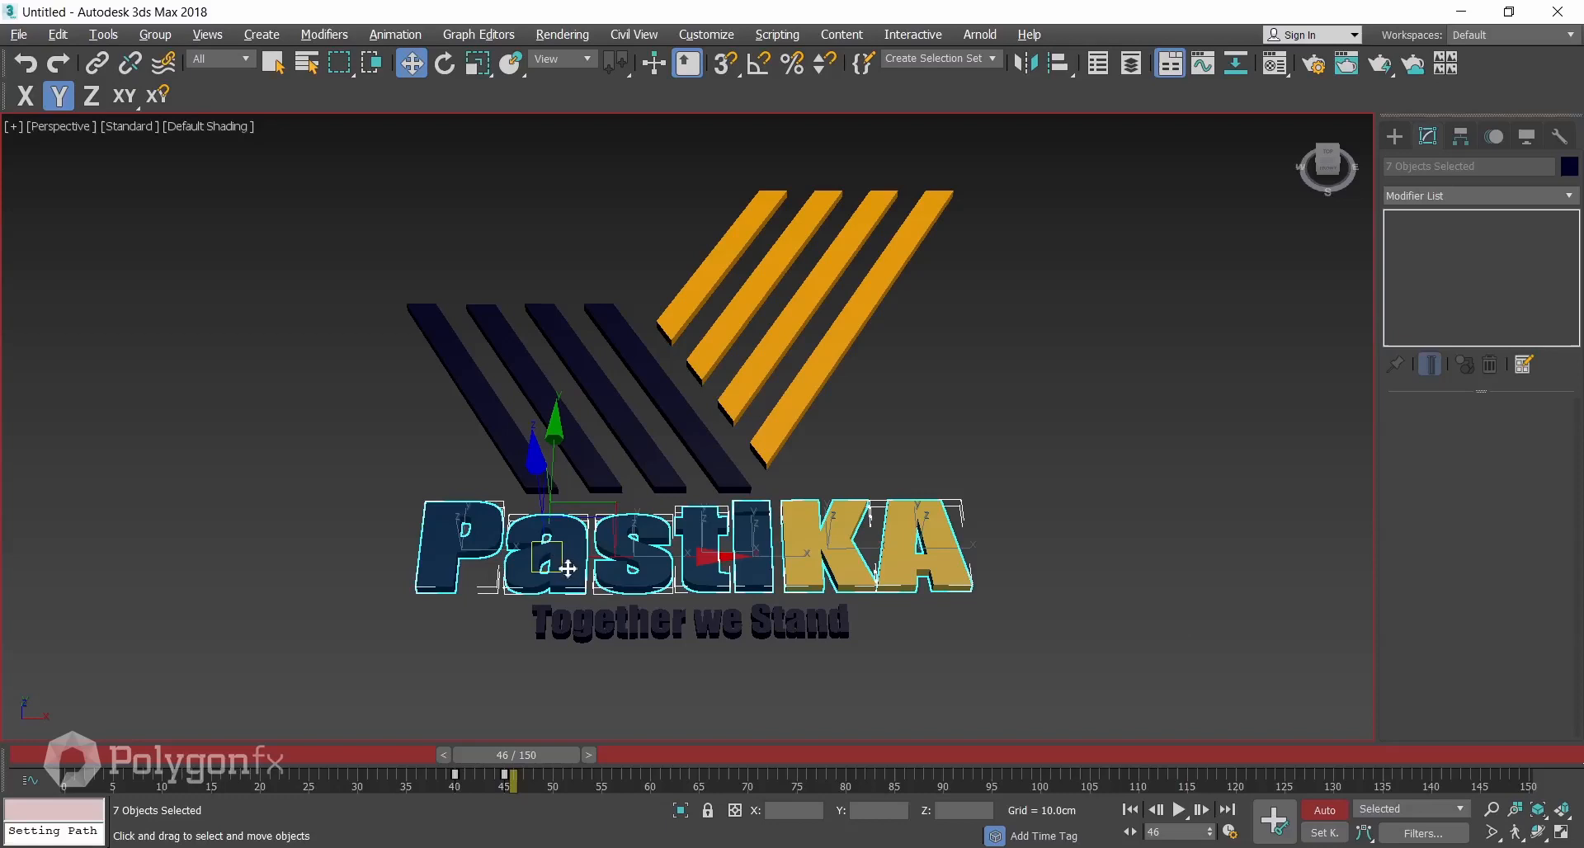
Copy the letters' resting position key to frames 47 and 49, and return to frame 45.
{"action": "mouse_move", "coordinate": [512, 758]}
{"action": "left_mouse_down"}
{"action": "mouse_move", "coordinate": [549, 781]}
{"action": "mouse_move", "coordinate": [483, 755]}
{"action": "mouse_move", "coordinate": [537, 755]}
{"action": "left_mouse_up"}
{"action": "left_click", "coordinate": [506, 781]}
{"action": "key", "text": "w"}
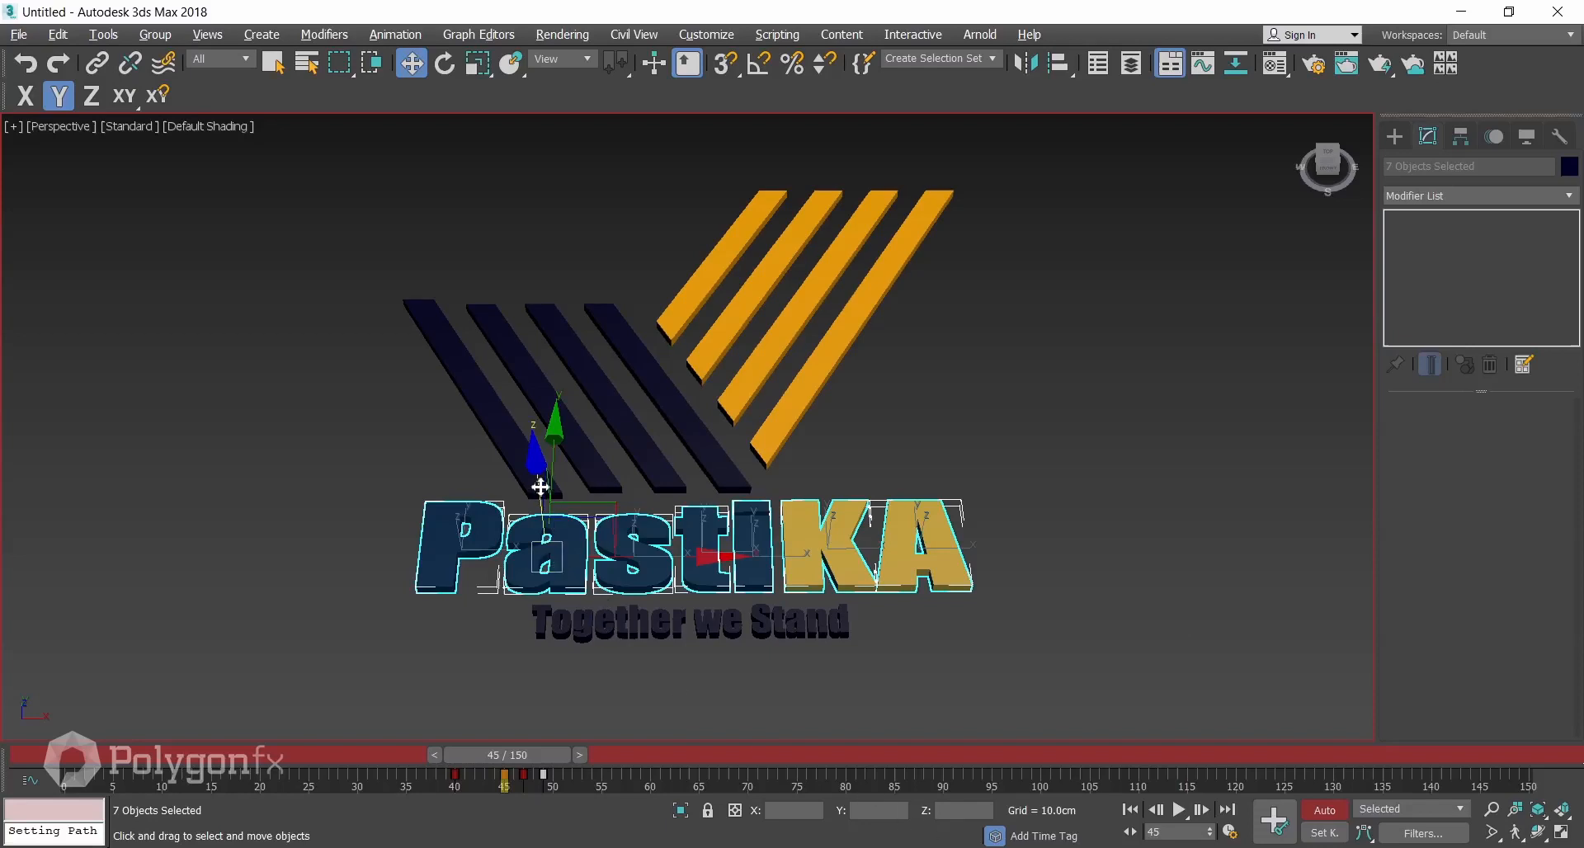
Add a bounce to the letters by moving them slightly down in Z at frame 45 and slightly up at frame 47.
{"action": "key", "text": "F7"}
{"action": "left_click_drag", "start_coordinate": [539, 487], "coordinate": [539, 490]}
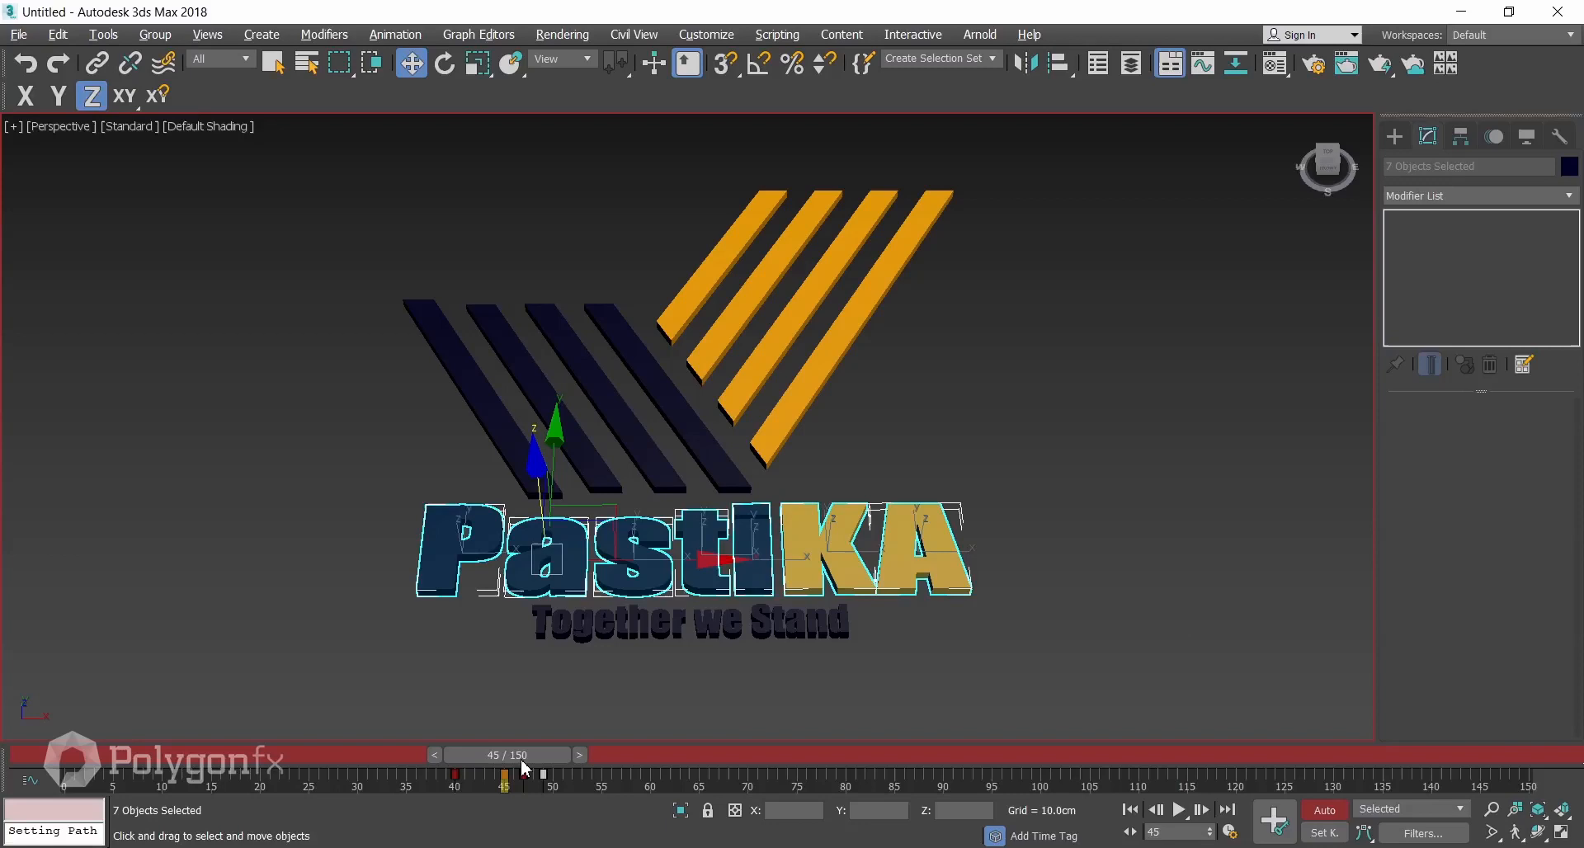
{"action": "left_click_drag", "start_coordinate": [528, 755], "coordinate": [545, 756]}
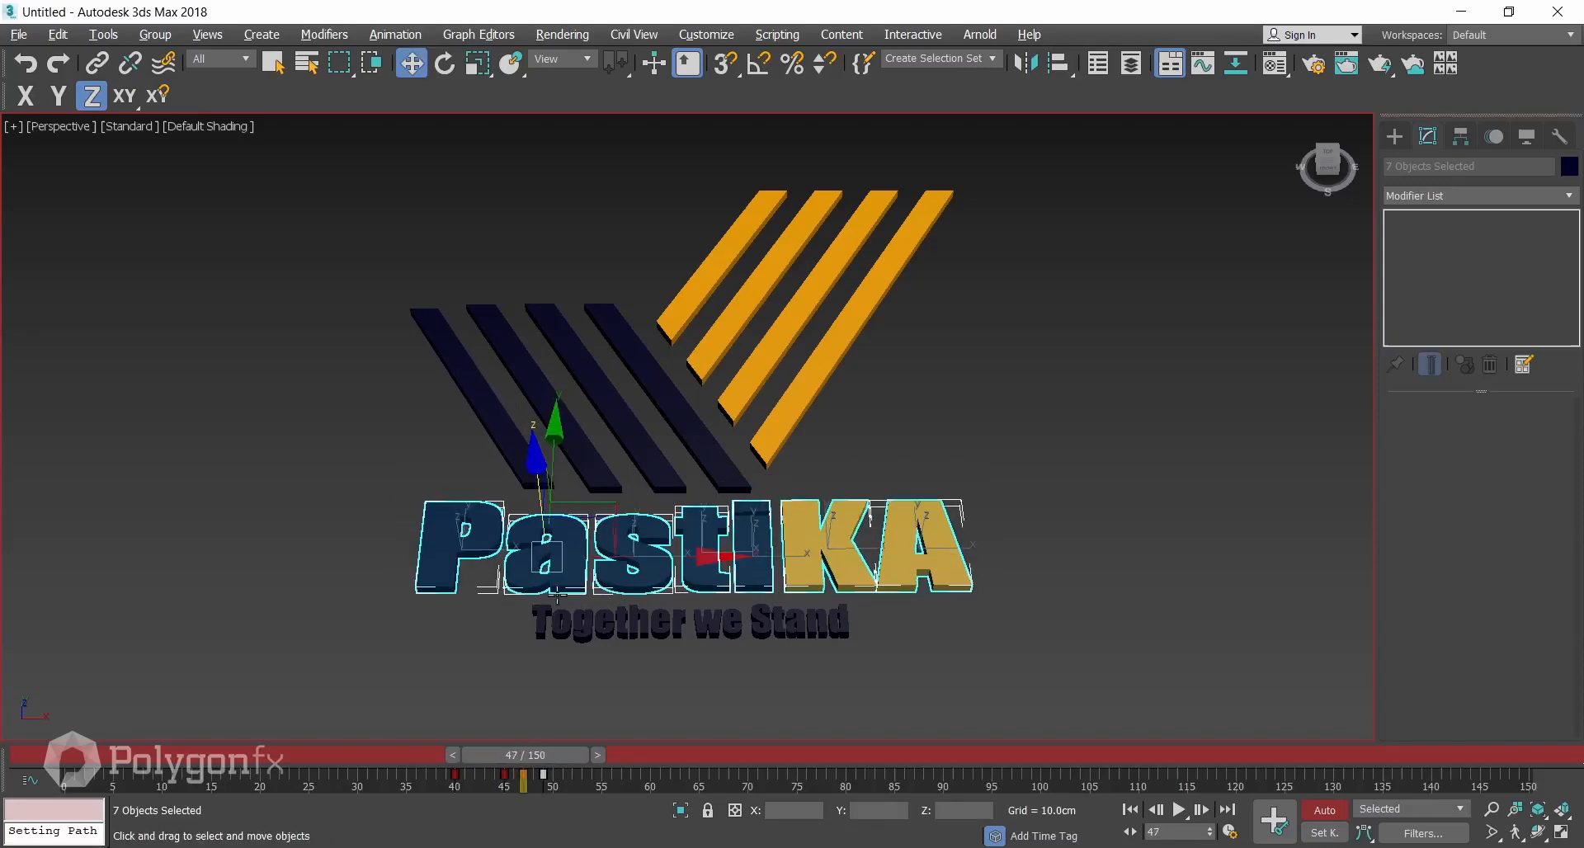
{"action": "left_click_drag", "start_coordinate": [537, 490], "coordinate": [537, 445]}
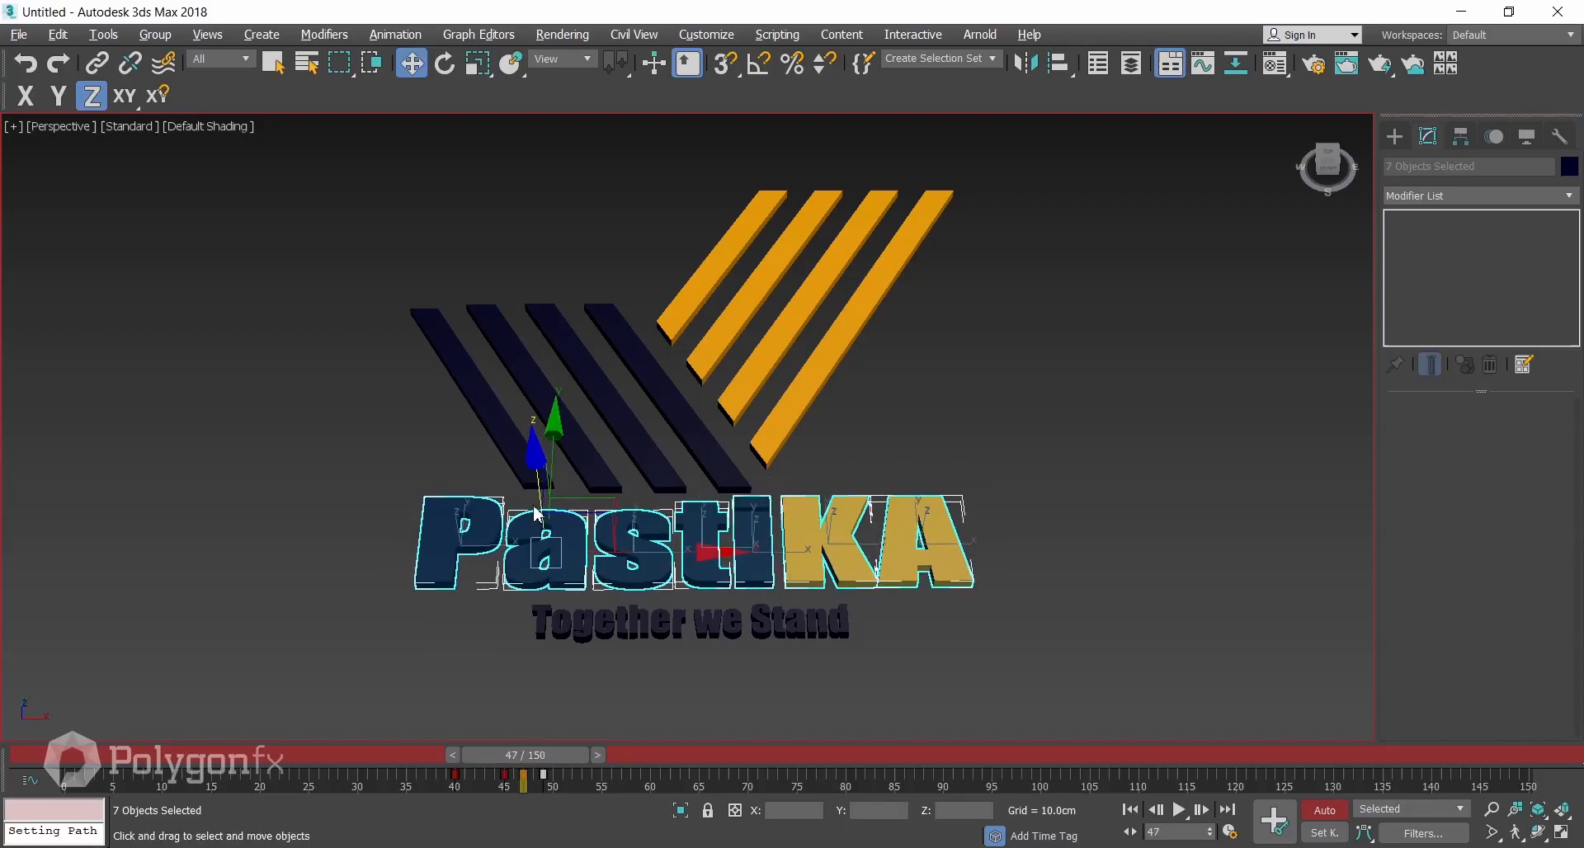
Play the animation and scrub back to frame 49 to review the letters' drop and bounce.
{"action": "left_click_drag", "start_coordinate": [532, 763], "coordinate": [421, 773]}
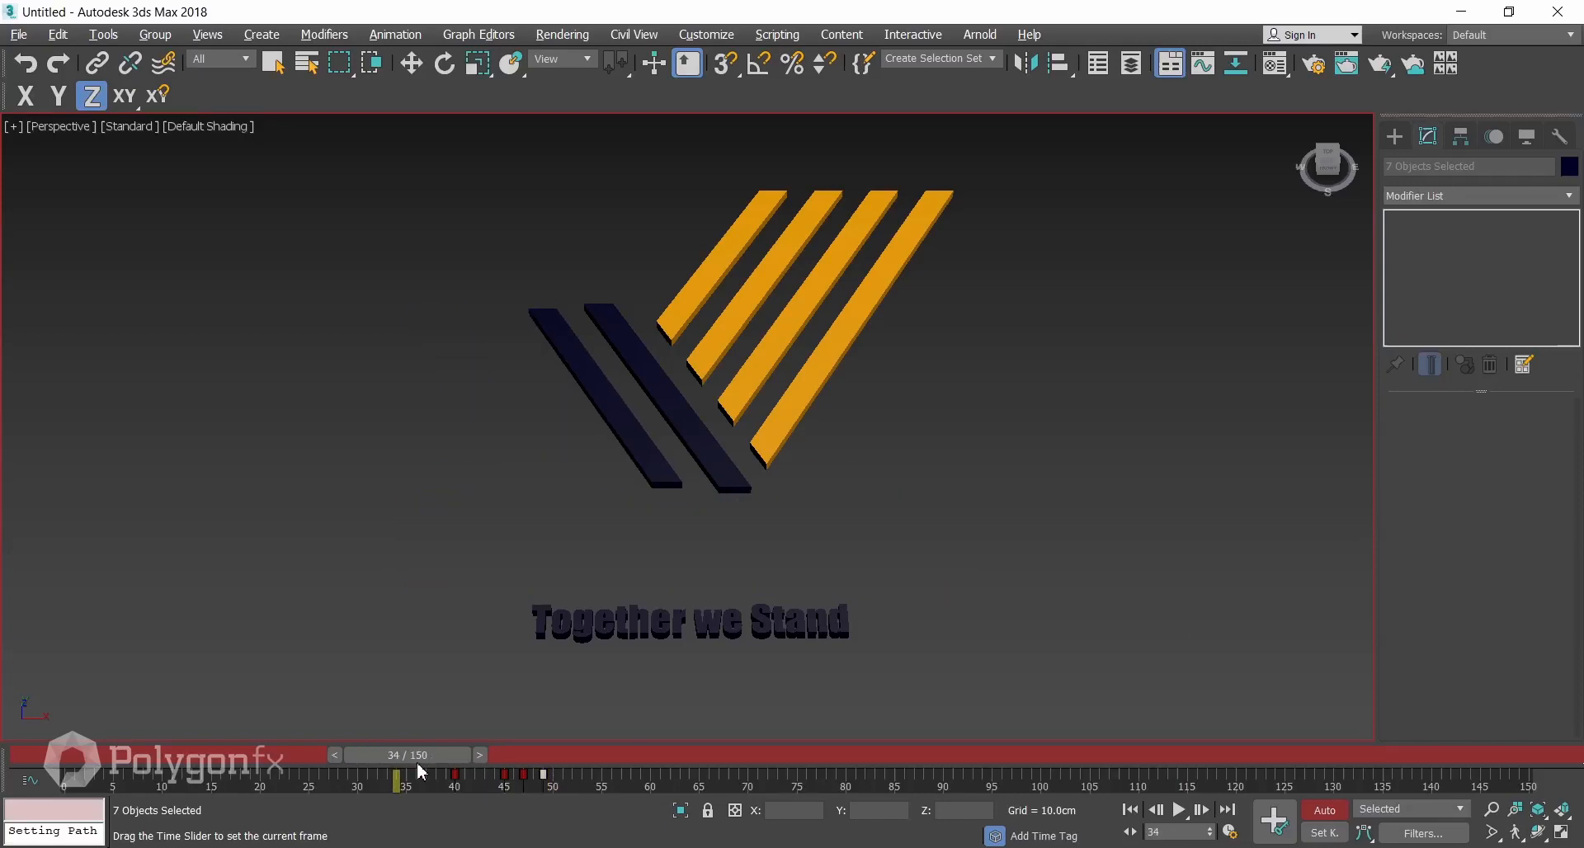
{"action": "key", "text": "/"}
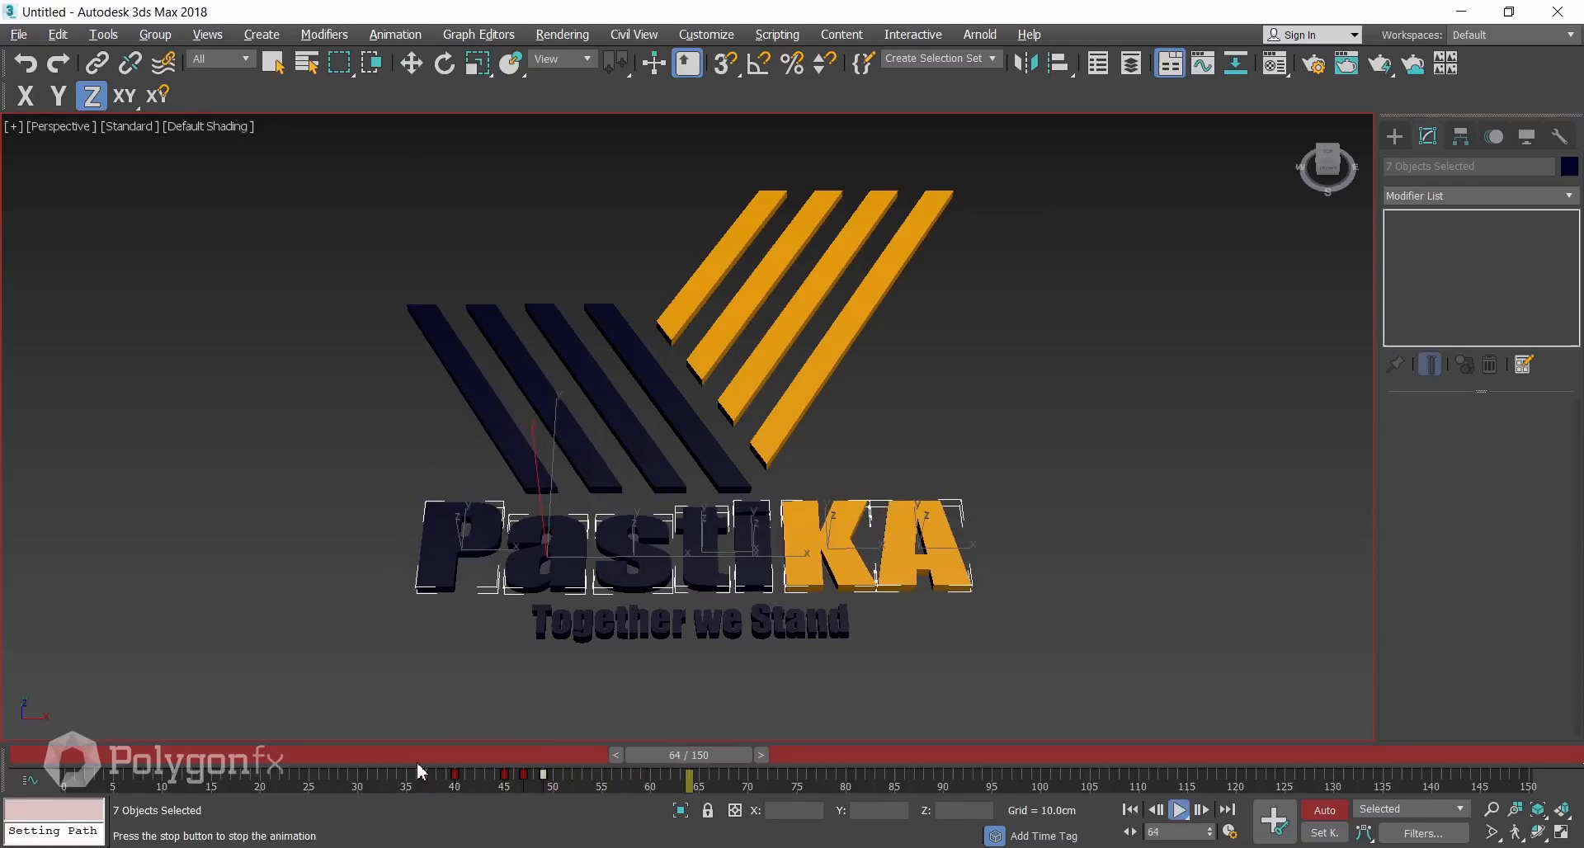
{"action": "mouse_move", "coordinate": [422, 769]}
{"action": "left_mouse_down"}
{"action": "mouse_move", "coordinate": [557, 779]}
{"action": "mouse_move", "coordinate": [417, 785]}
{"action": "left_mouse_up"}
{"action": "key", "text": "w"}
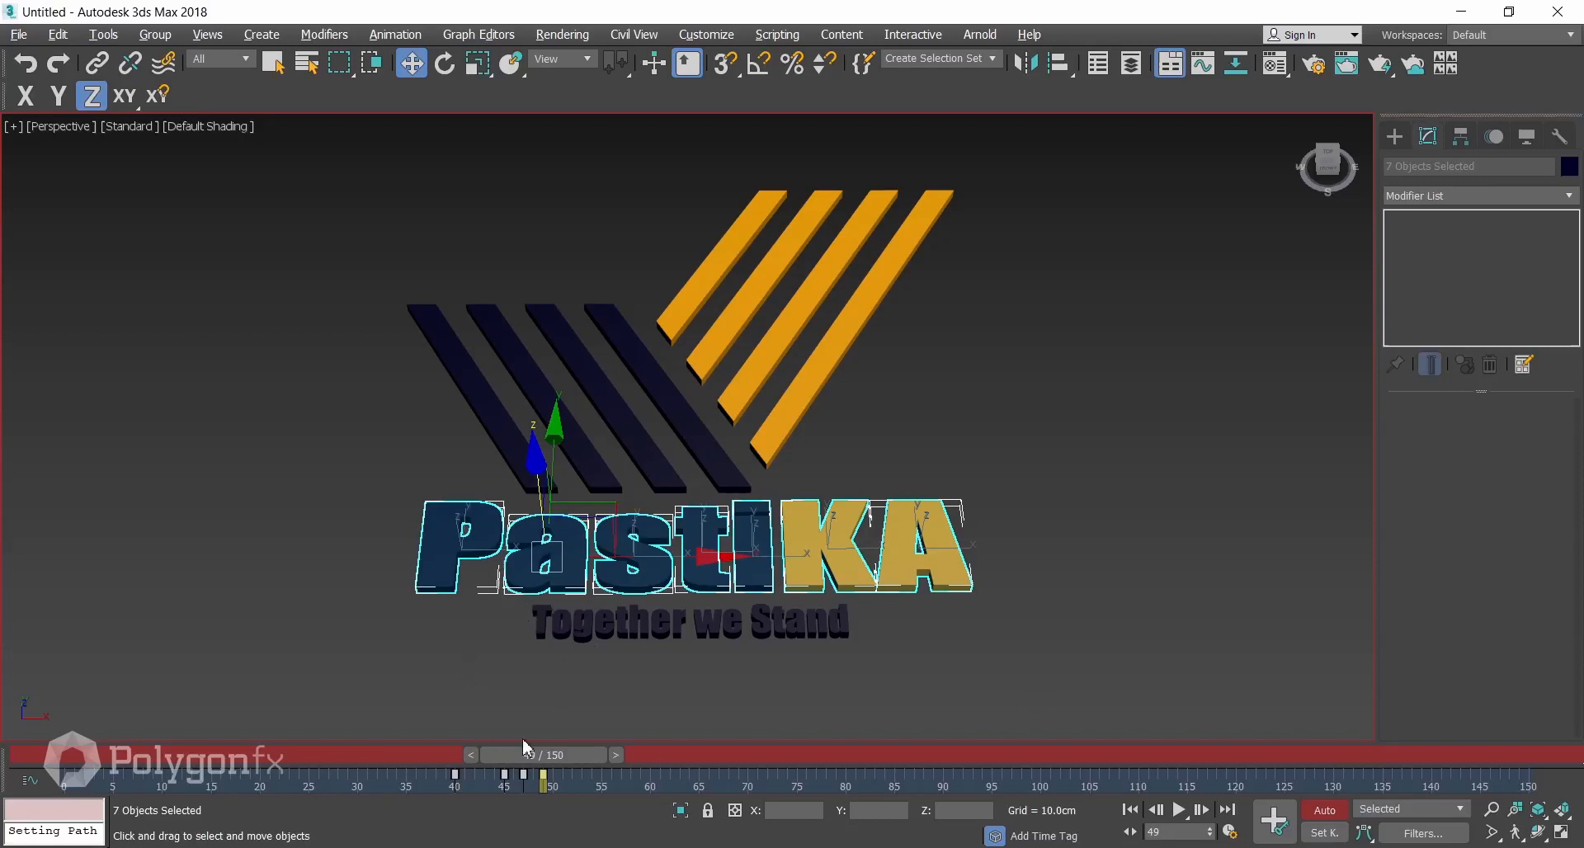
Keep the P's keys starting at frame 40 and shift the keys of a, s and t progressively later, one letter after another.
{"action": "left_click", "coordinate": [478, 699]}
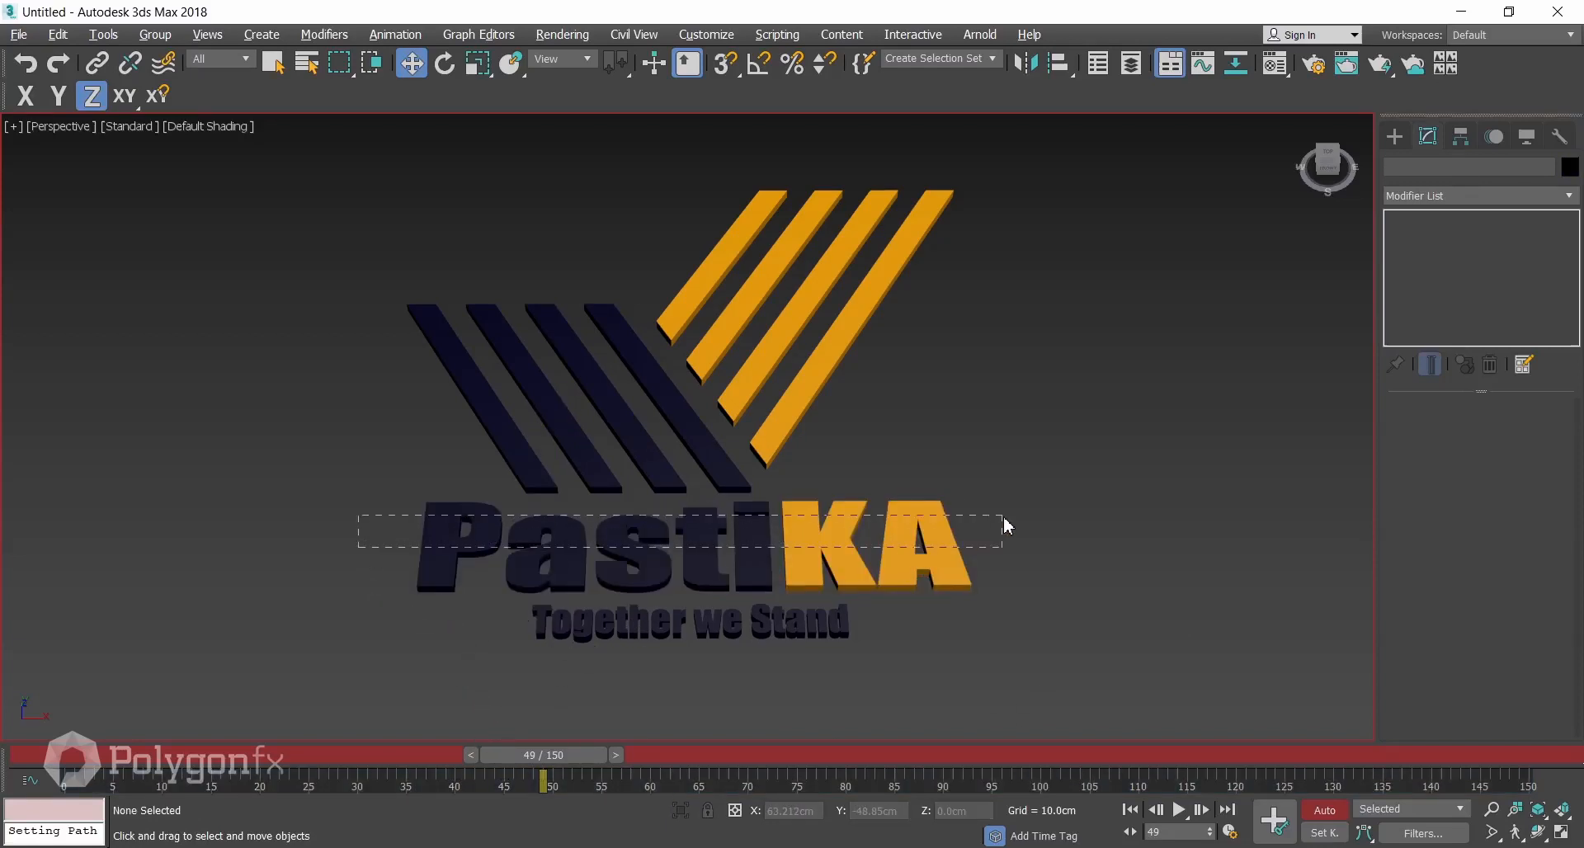
{"action": "left_click_drag", "start_coordinate": [1004, 520], "coordinate": [1003, 522]}
{"action": "left_click", "coordinate": [473, 552]}
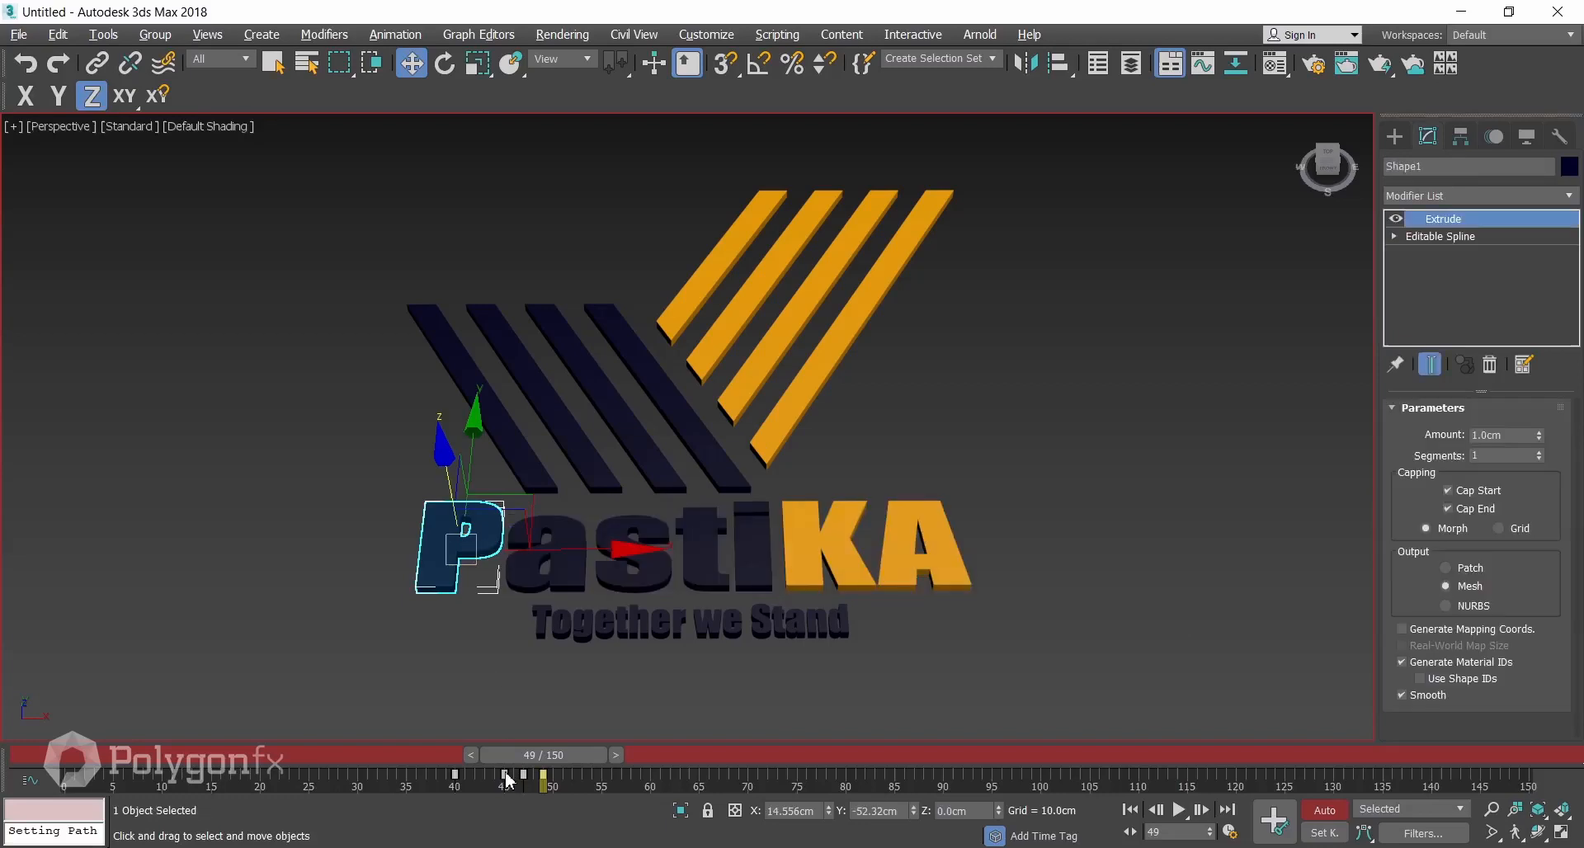
{"action": "left_click_drag", "start_coordinate": [533, 763], "coordinate": [495, 763]}
{"action": "left_click", "coordinate": [564, 580]}
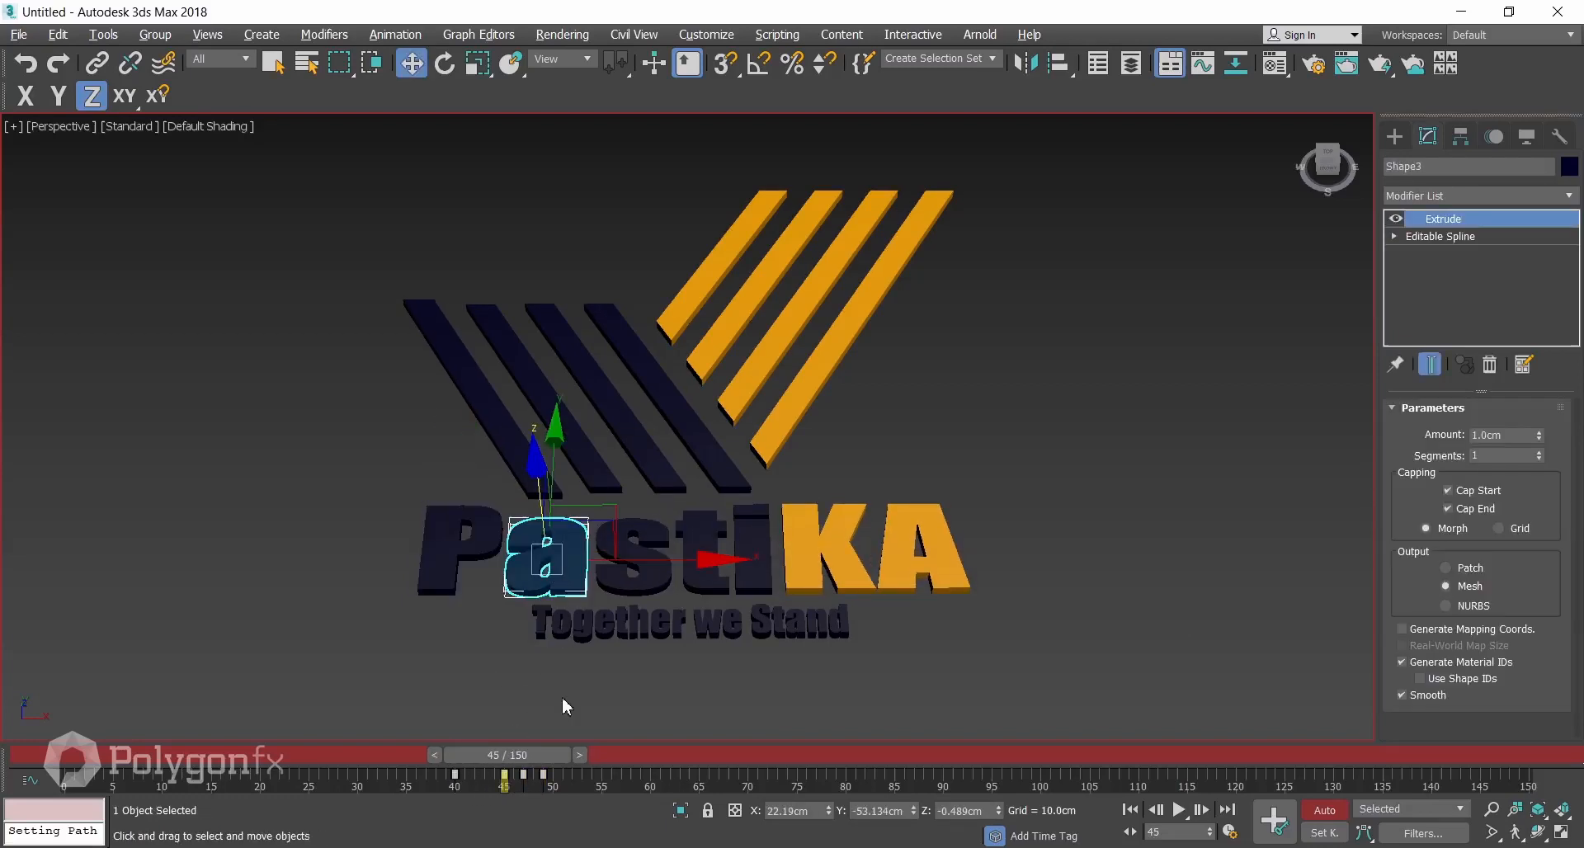
{"action": "left_click_drag", "start_coordinate": [457, 775], "coordinate": [601, 778]}
{"action": "left_click", "coordinate": [626, 556]}
{"action": "left_click", "coordinate": [703, 551]}
Continue the stagger by shifting the keys of i to start at frame 60, followed by K, and A at frame 70.
{"action": "left_click", "coordinate": [755, 561]}
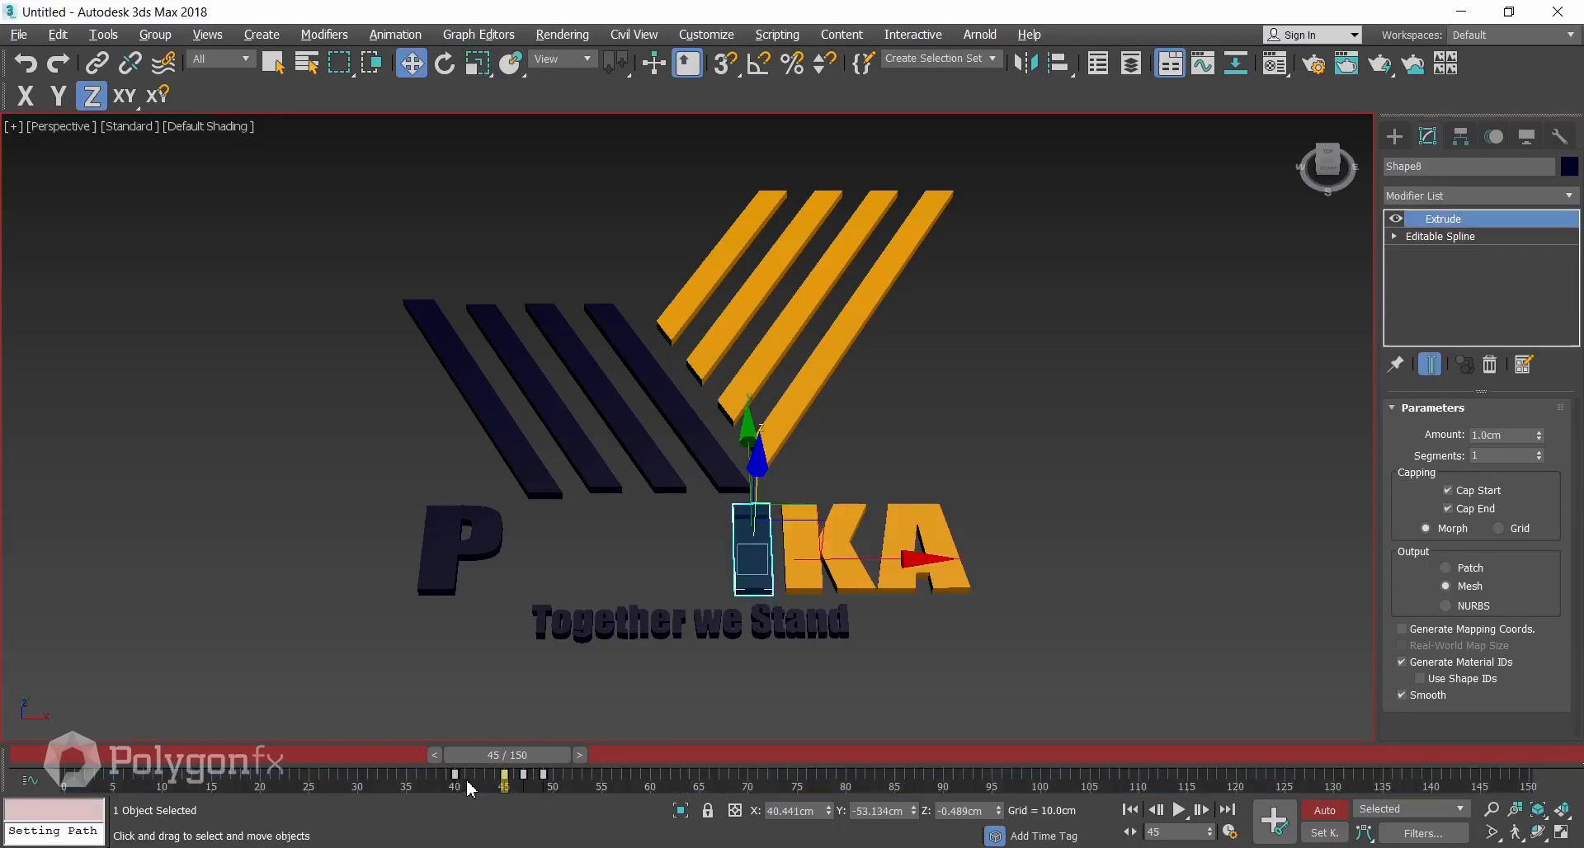
{"action": "left_click_drag", "start_coordinate": [458, 774], "coordinate": [654, 776]}
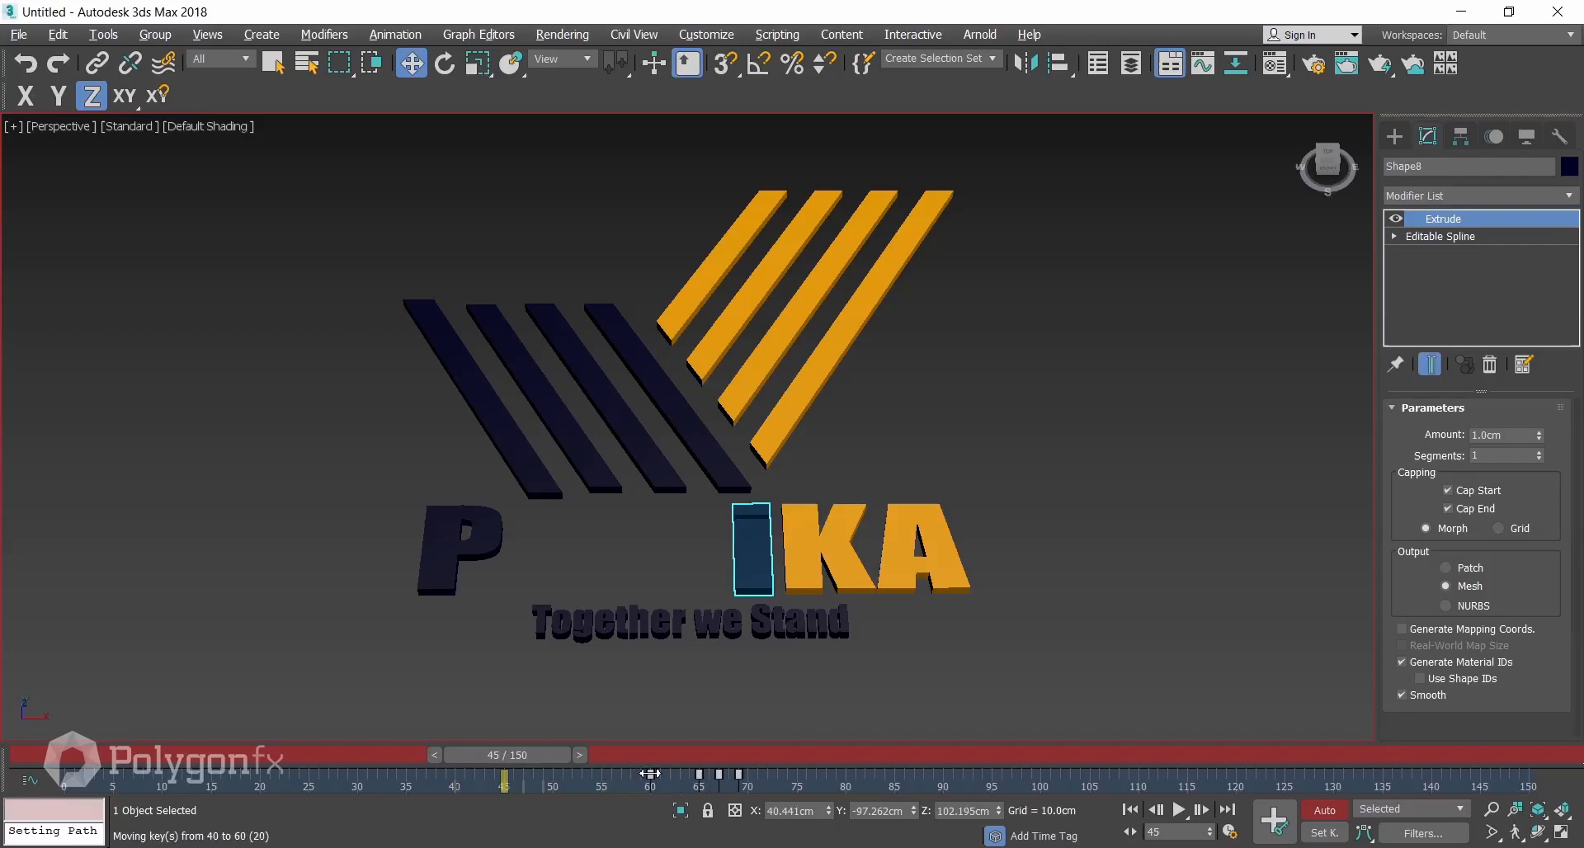
{"action": "left_click", "coordinate": [813, 571]}
{"action": "left_click_drag", "start_coordinate": [555, 789], "coordinate": [757, 773]}
{"action": "left_click", "coordinate": [917, 561]}
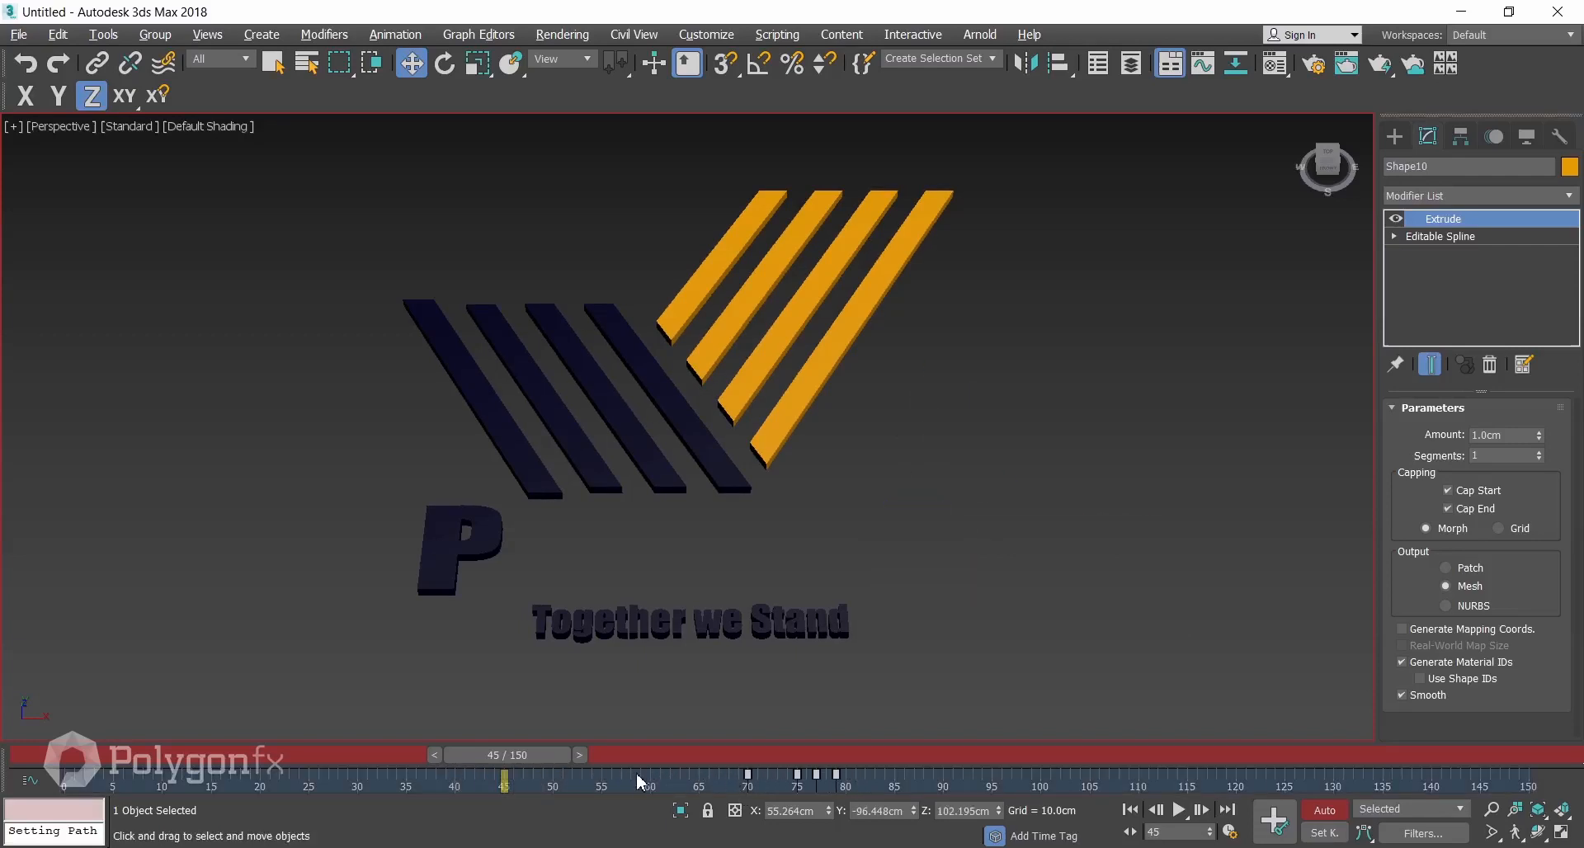
Play the animation from frame 0 and scrub to frame 80 to review the staggered letter drops.
{"action": "left_click_drag", "start_coordinate": [512, 754], "coordinate": [74, 747]}
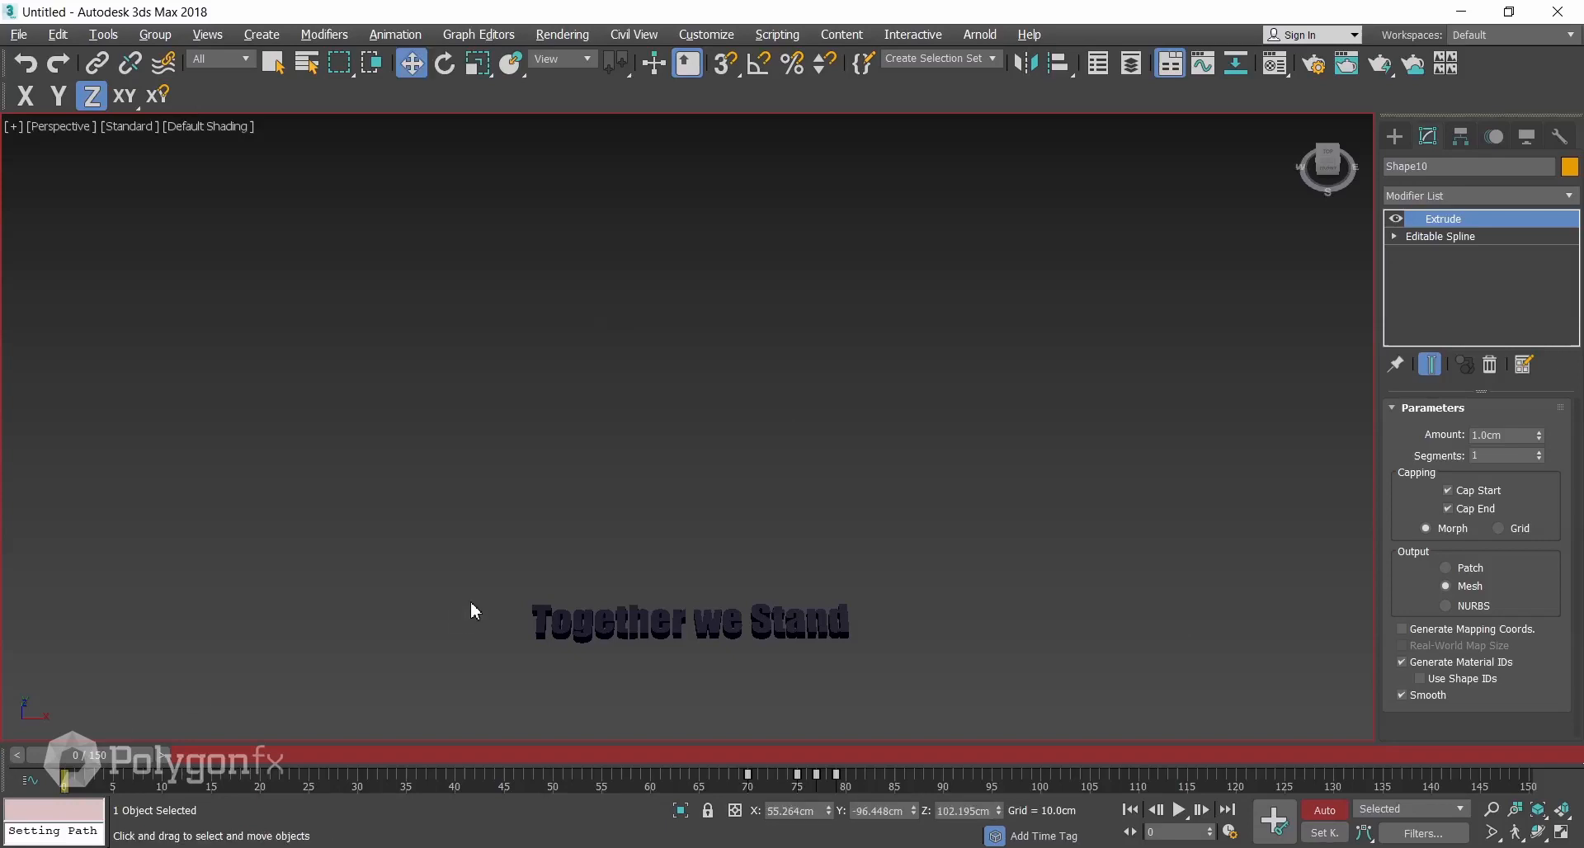
{"action": "key", "text": "slash"}
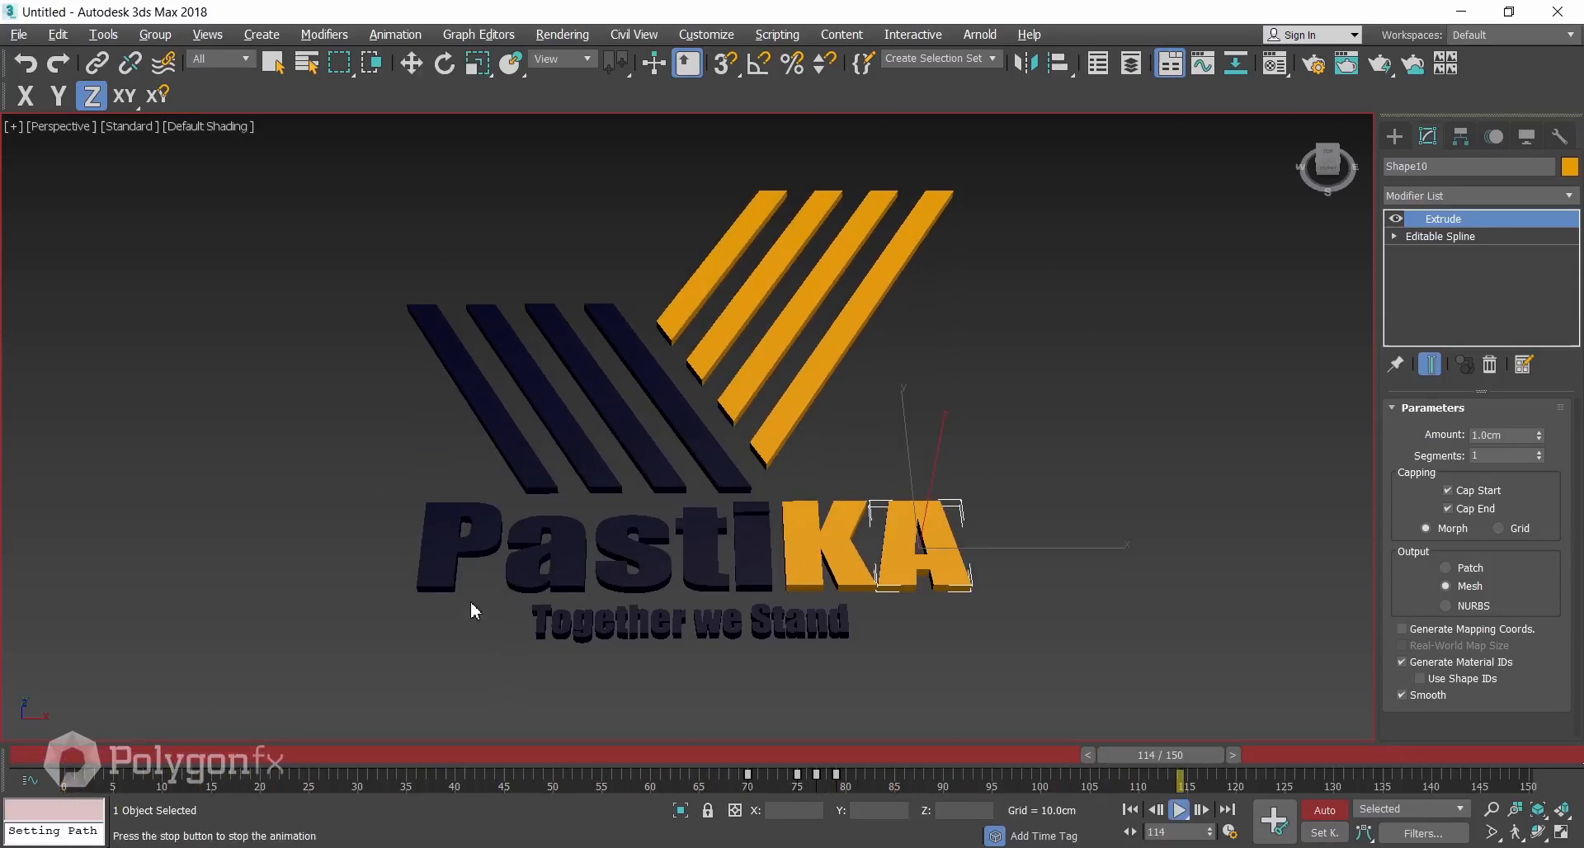
{"action": "left_click_drag", "start_coordinate": [597, 760], "coordinate": [686, 803]}
{"action": "mouse_move", "coordinate": [824, 812]}
{"action": "left_mouse_down"}
{"action": "mouse_move", "coordinate": [938, 813]}
{"action": "mouse_move", "coordinate": [701, 787]}
{"action": "mouse_move", "coordinate": [887, 790]}
{"action": "mouse_move", "coordinate": [829, 796]}
{"action": "mouse_move", "coordinate": [849, 797]}
{"action": "left_mouse_up"}
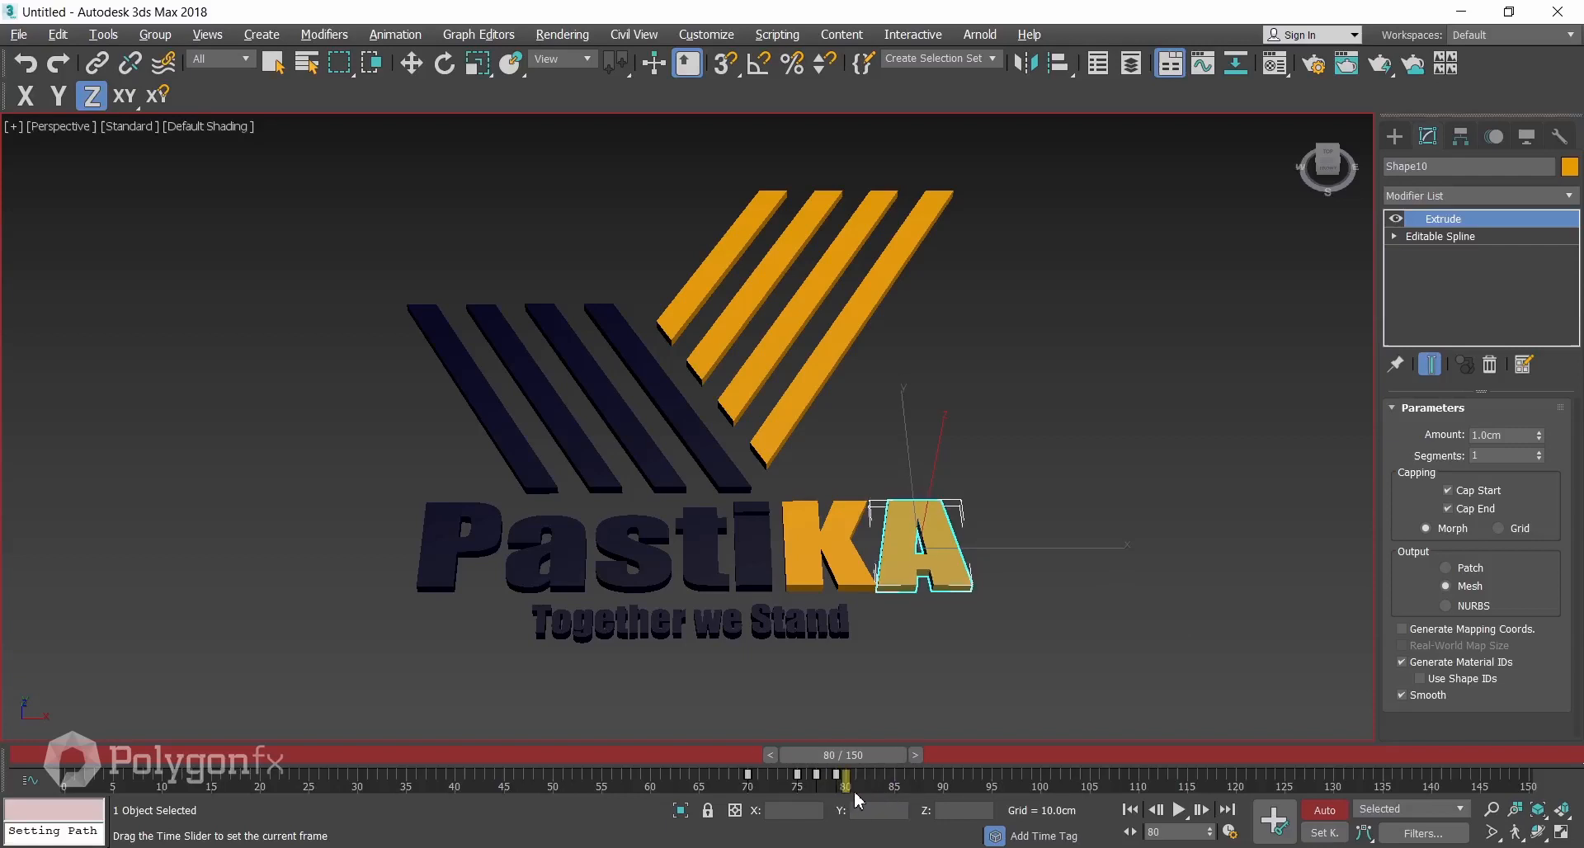
Select all the "Together we Stand" tagline letters and, at frame 5, move them sideways along the positive X axis.
{"action": "key", "text": "w"}
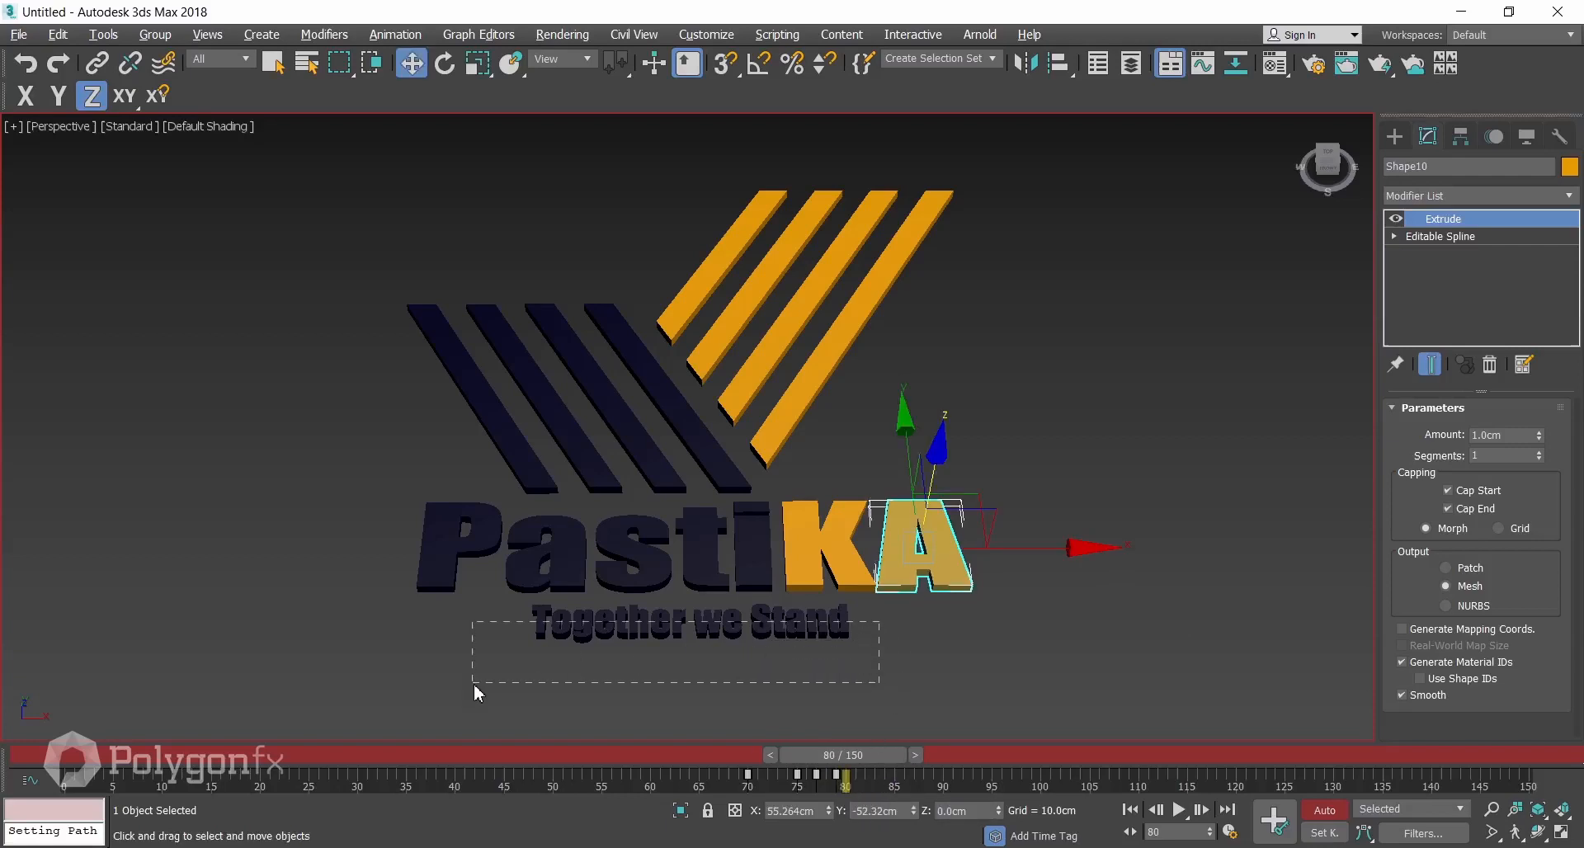
{"action": "left_click_drag", "start_coordinate": [474, 684], "coordinate": [518, 670]}
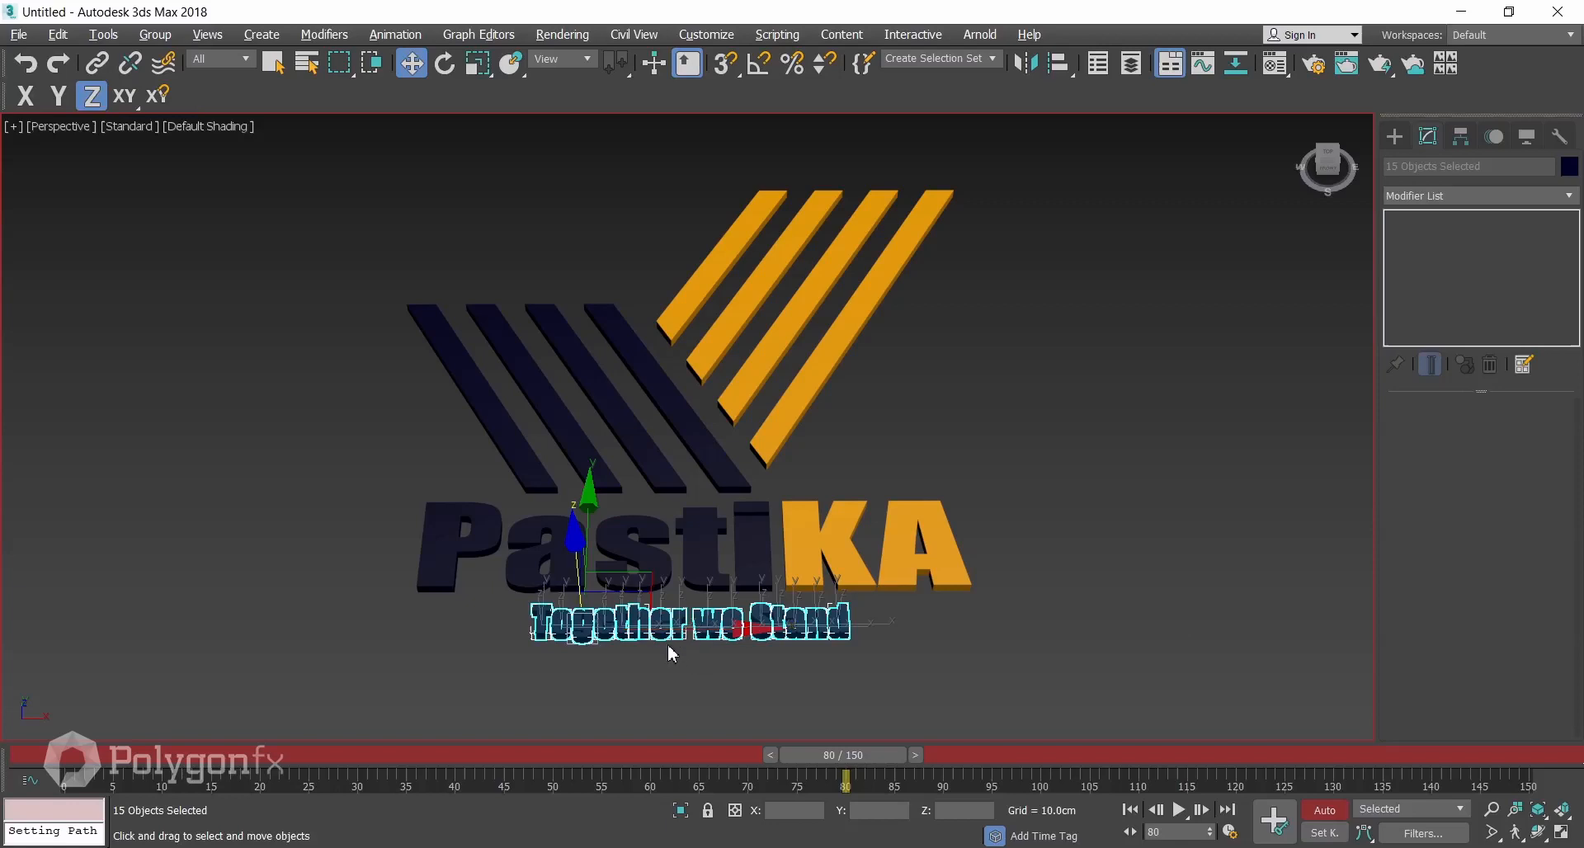
{"action": "left_click_drag", "start_coordinate": [256, 771], "coordinate": [157, 771]}
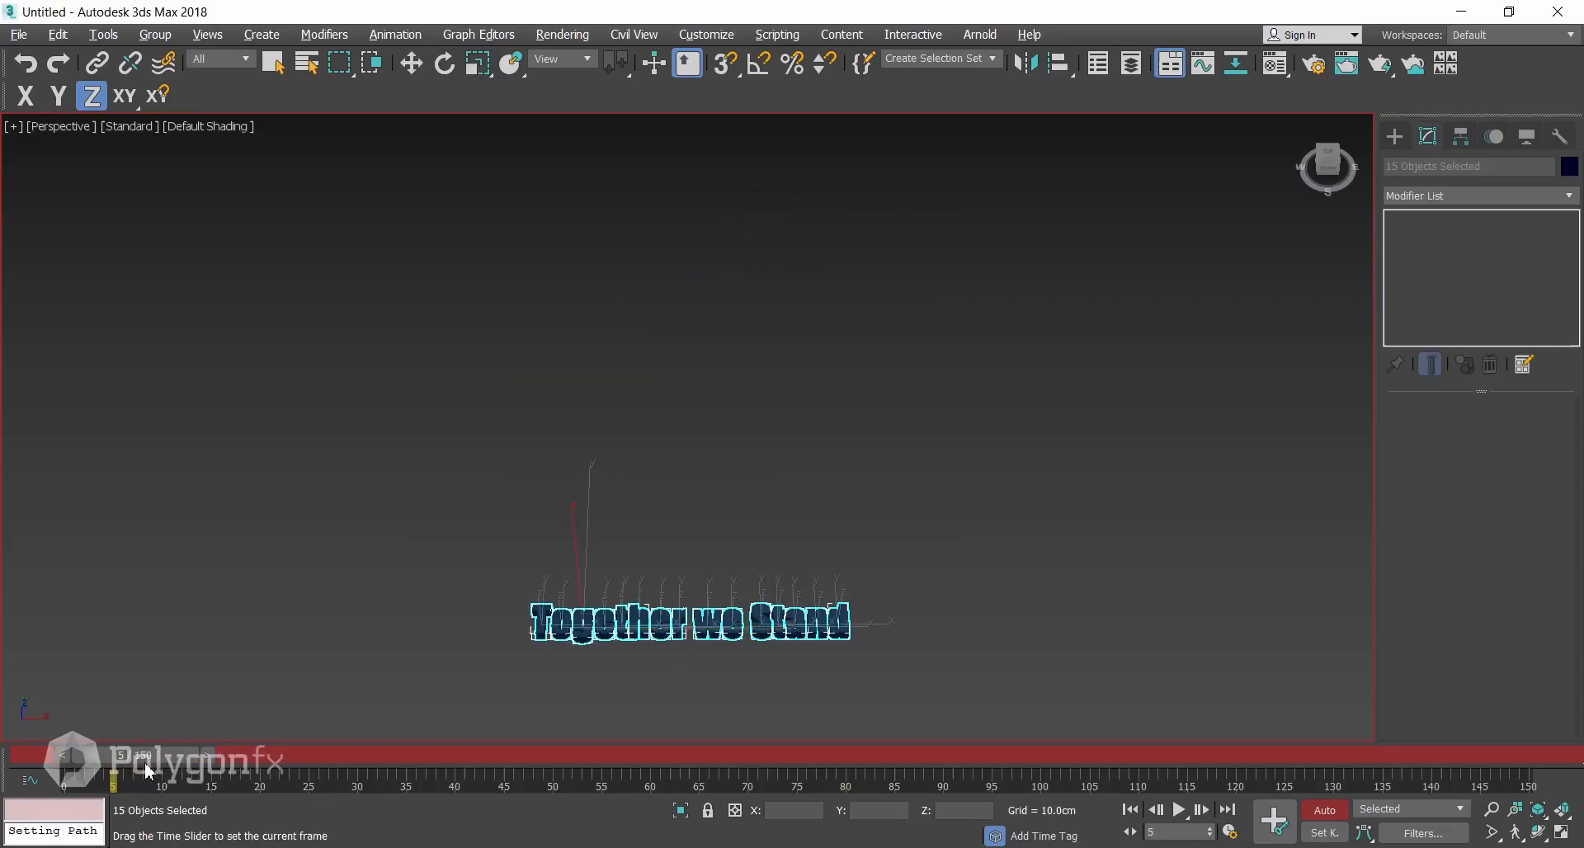
{"action": "key", "text": "w"}
{"action": "left_click_drag", "start_coordinate": [693, 631], "coordinate": [1567, 627]}
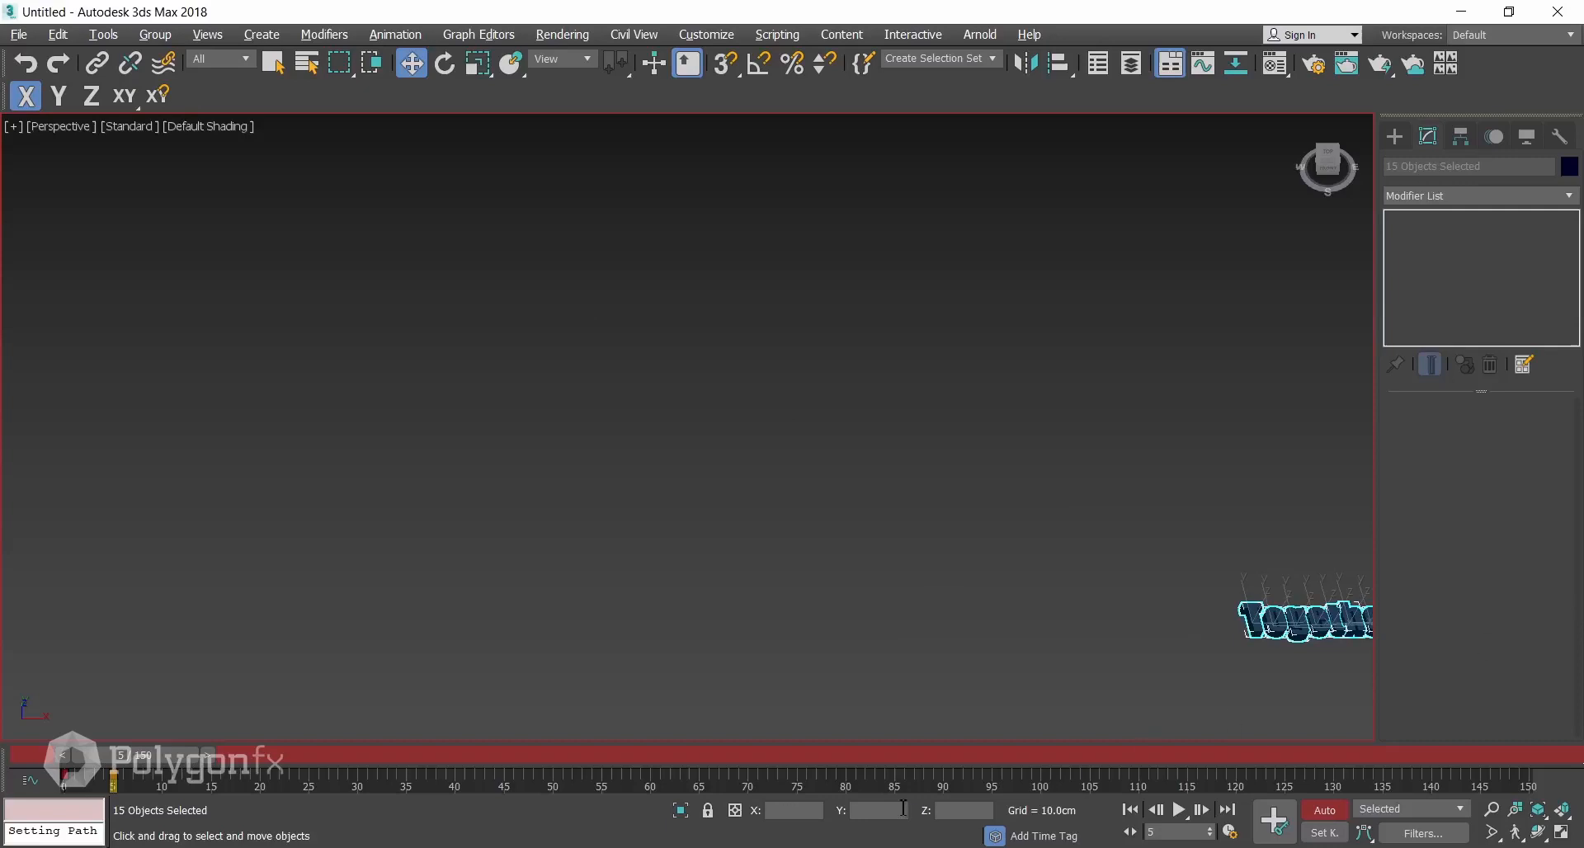
Move the tagline letters farther along X in the Top view until they leave the Perspective view.
{"action": "key", "text": "alt+w"}
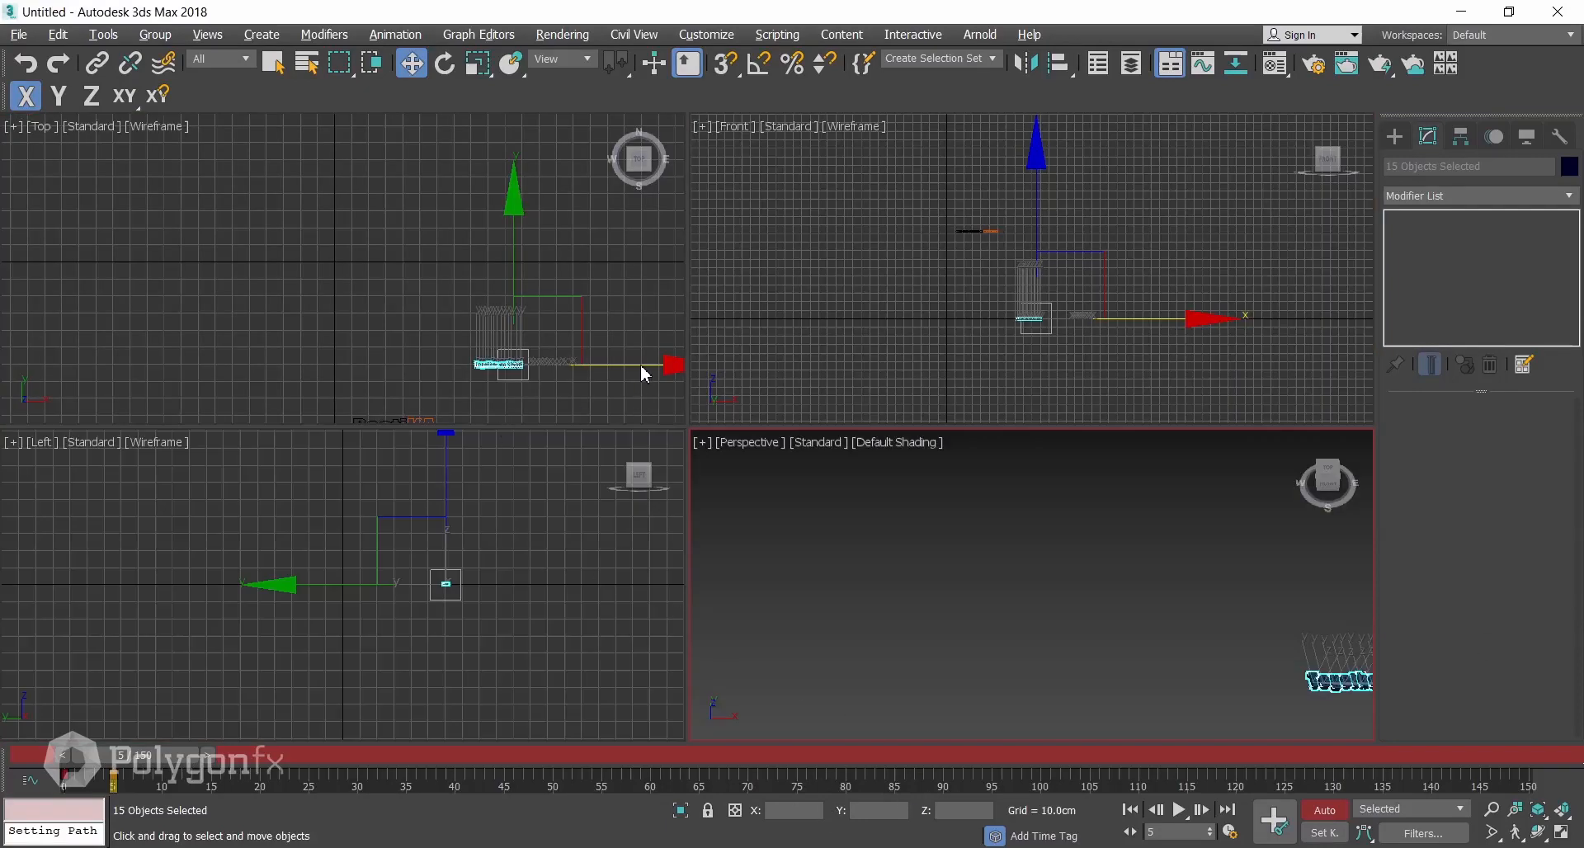
{"action": "left_click_drag", "start_coordinate": [646, 375], "coordinate": [702, 376]}
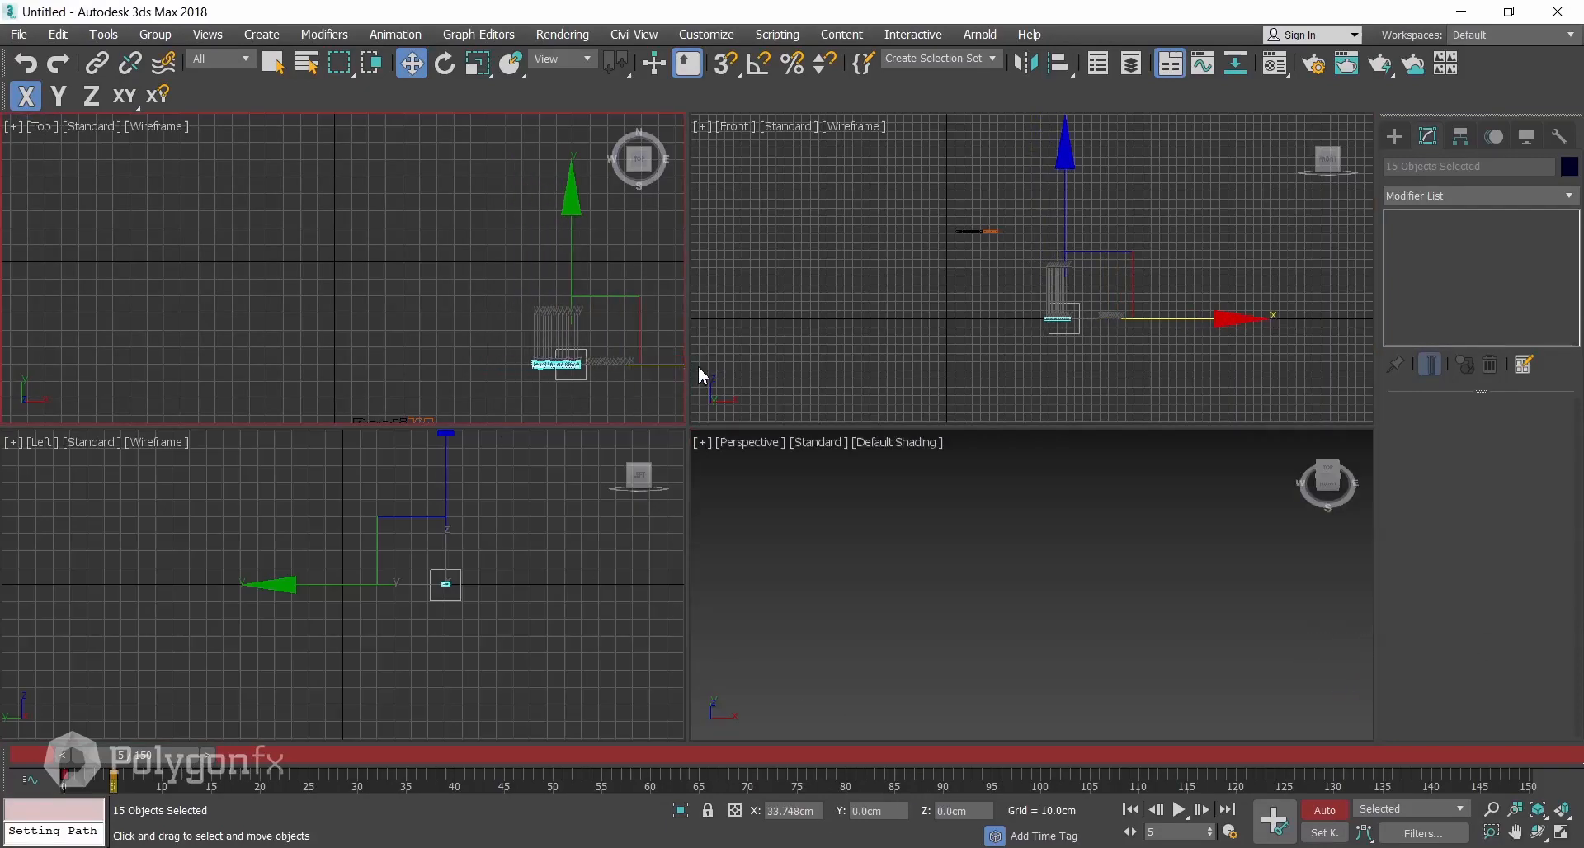
{"action": "right_click", "coordinate": [914, 582]}
{"action": "key", "text": "alt+w"}
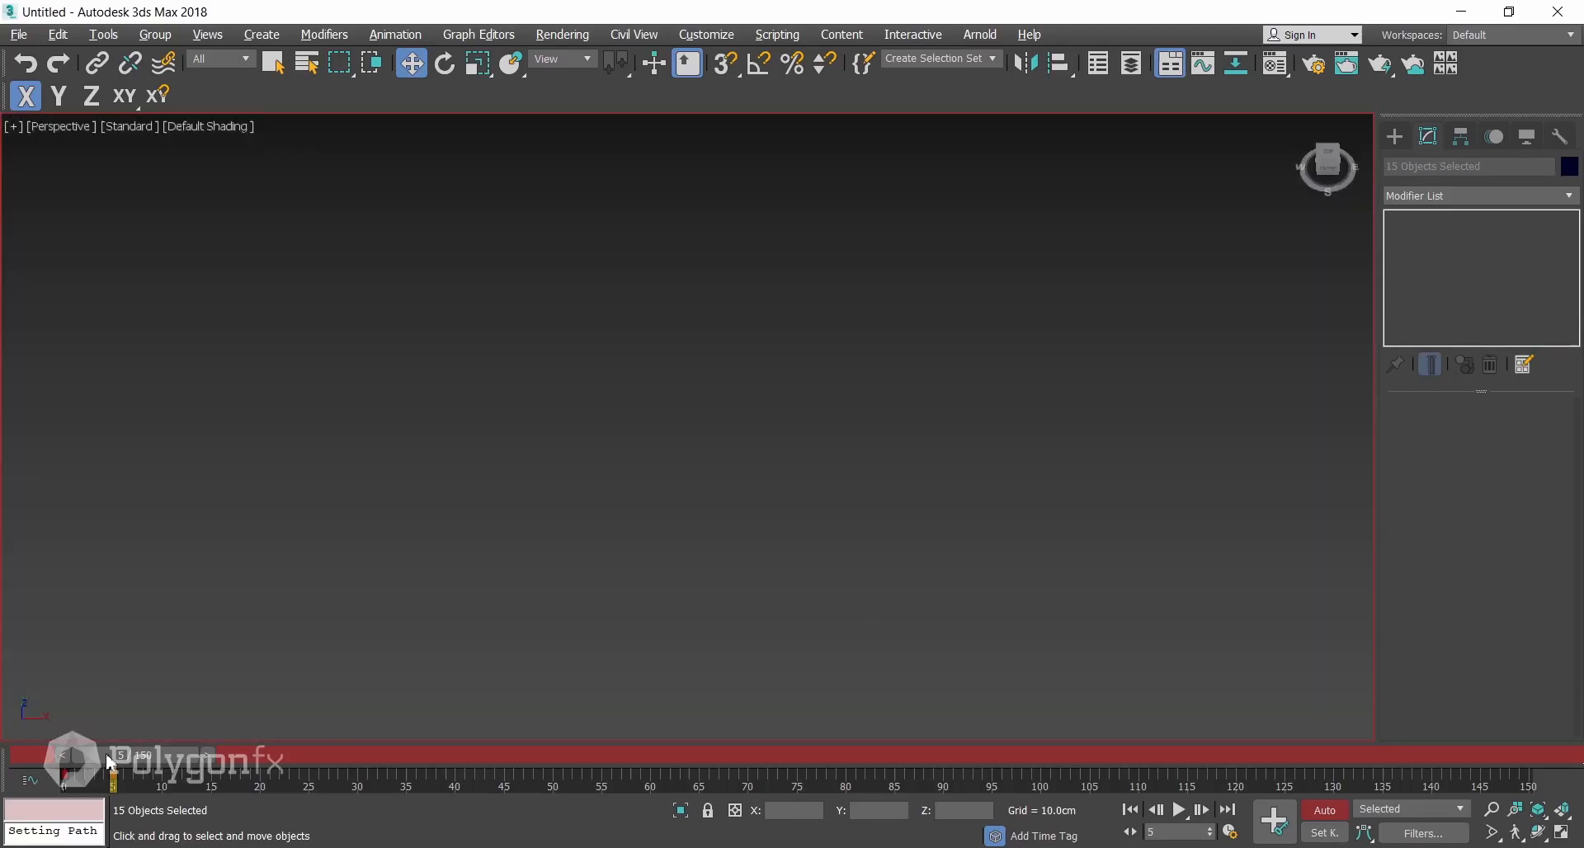
Shift the selected tagline letters' keys so that their slide-in starts at frame 80 and ends at frame 85.
{"action": "left_click_drag", "start_coordinate": [112, 764], "coordinate": [60, 764]}
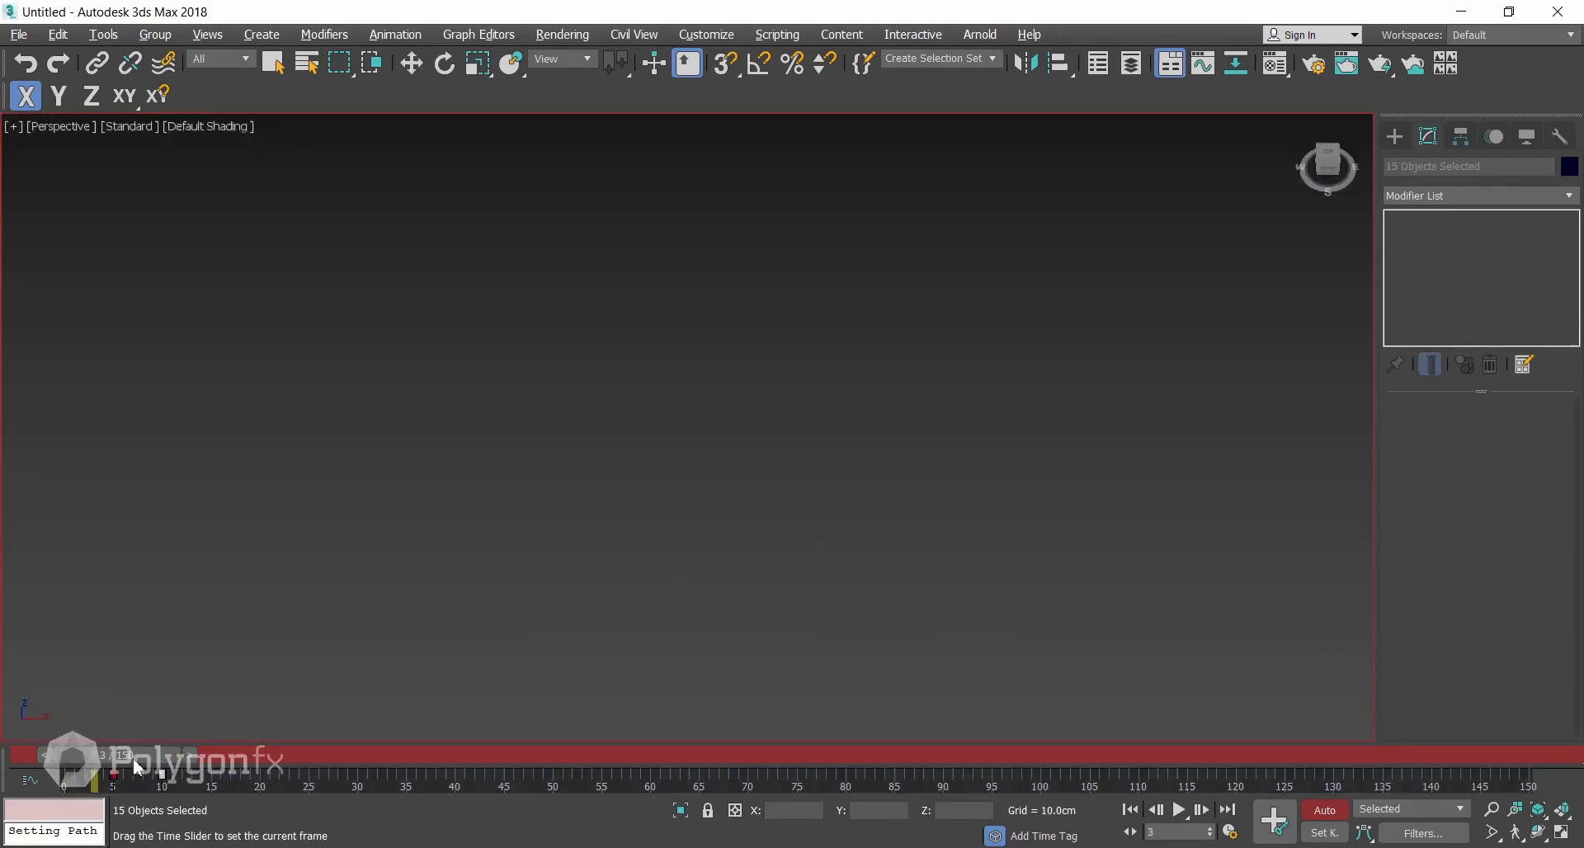
{"action": "left_click_drag", "start_coordinate": [165, 772], "coordinate": [724, 777]}
{"action": "key", "text": "w"}
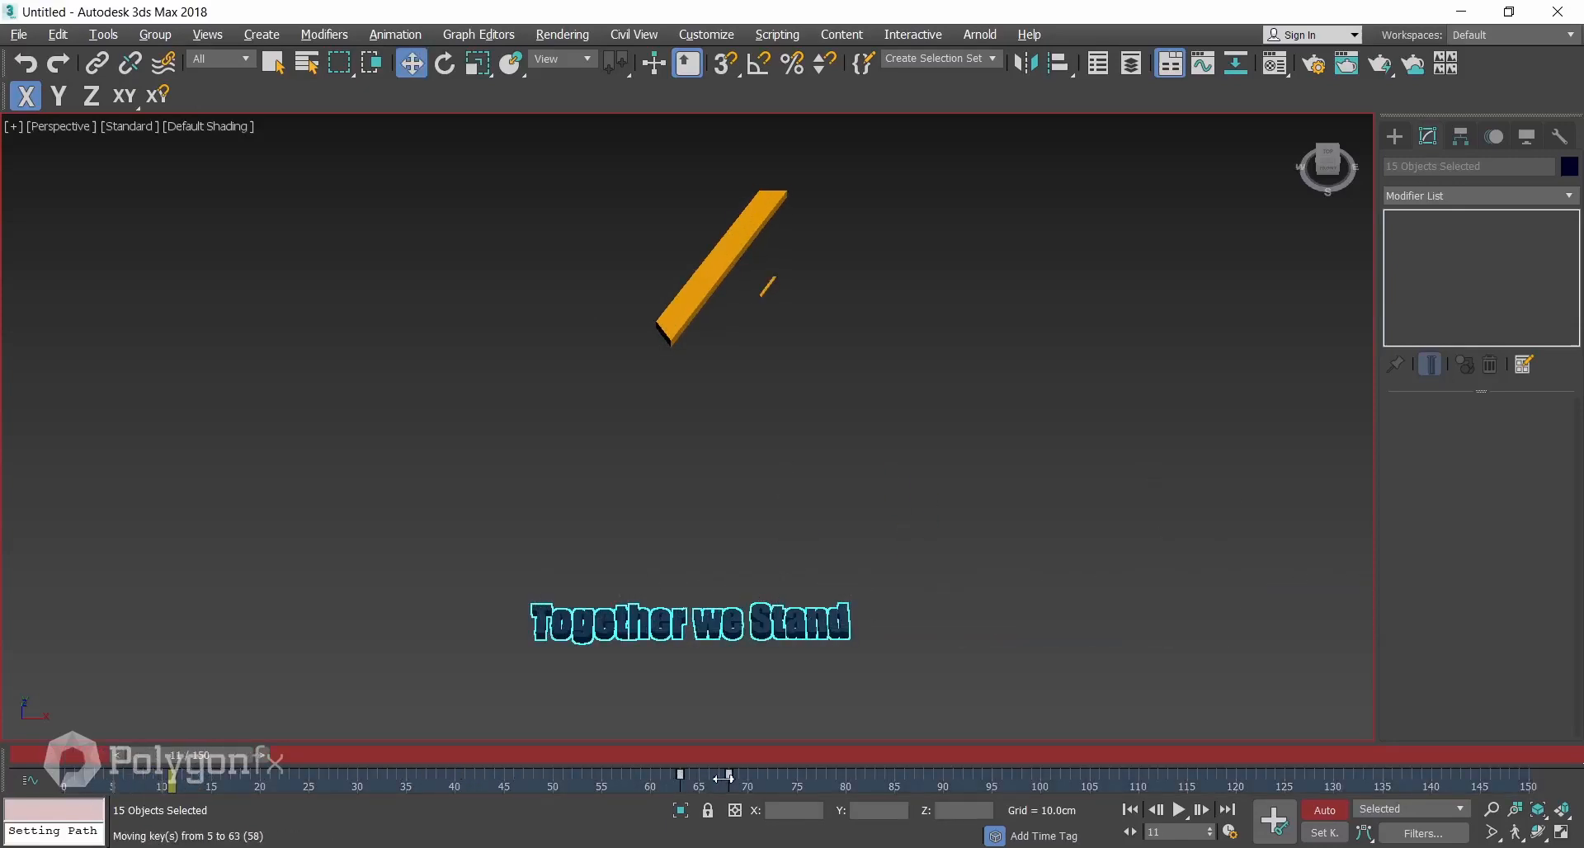
{"action": "left_click_drag", "start_coordinate": [897, 776], "coordinate": [898, 776]}
{"action": "left_click_drag", "start_coordinate": [817, 755], "coordinate": [895, 788]}
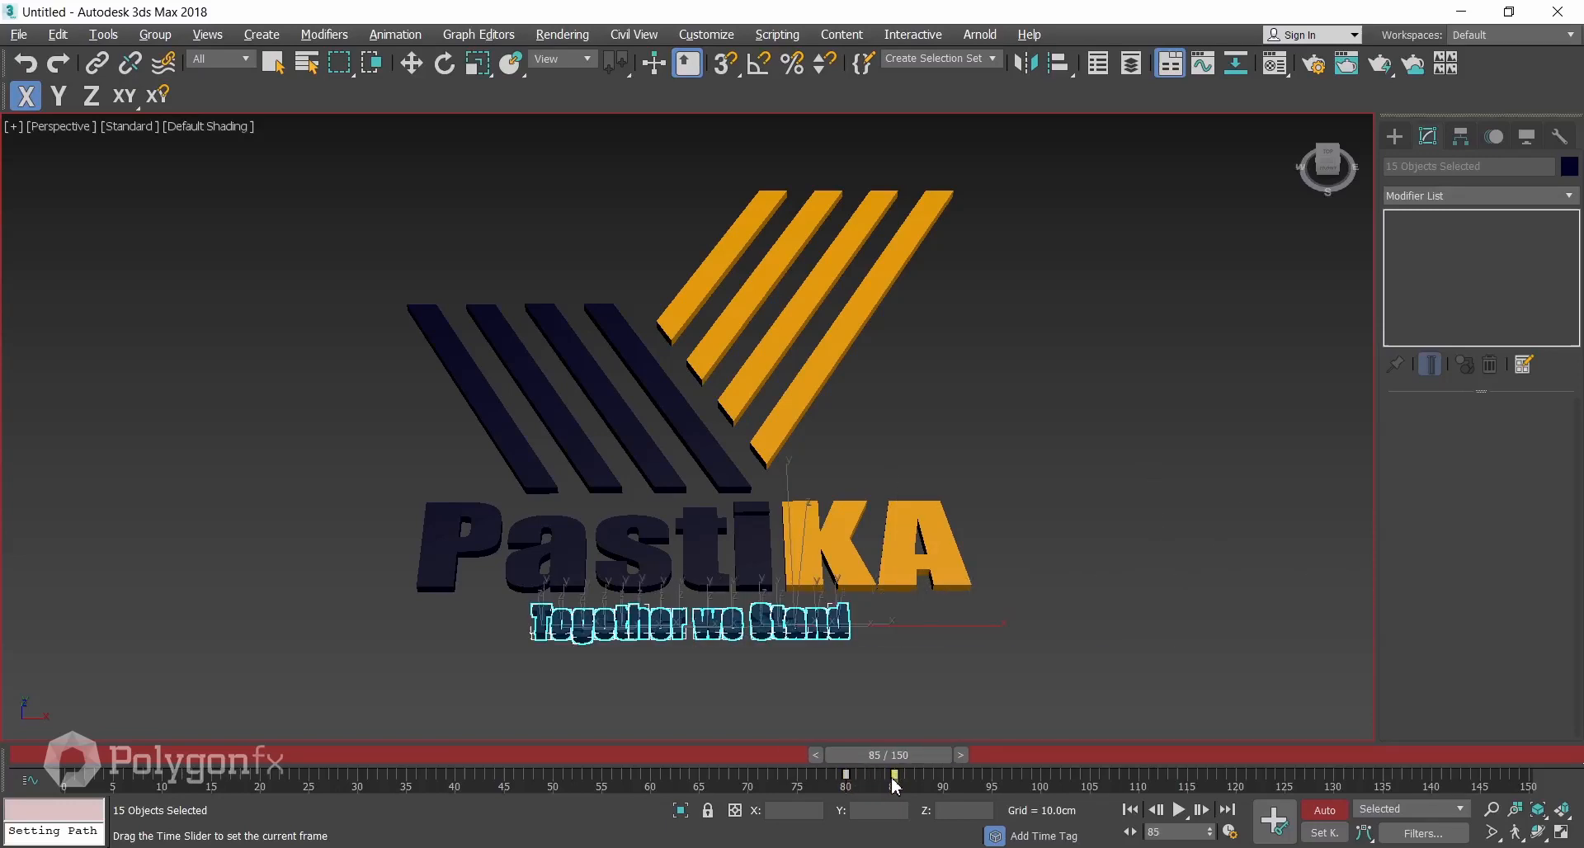
{"action": "key", "text": "w"}
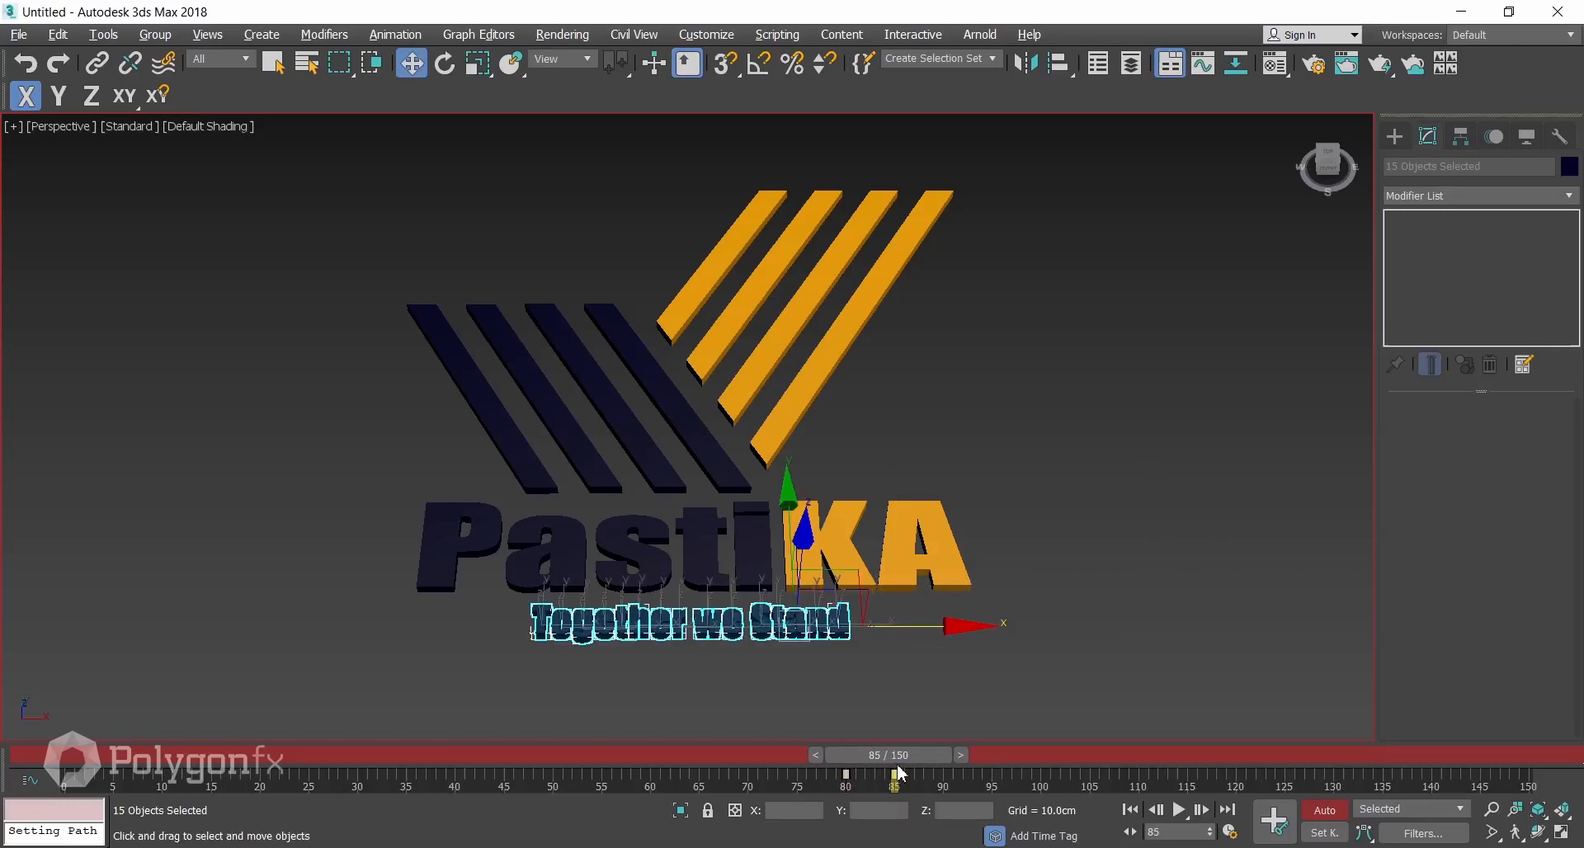
Copy the tagline's end key to frames 87 and 89, and offset the letters slightly along X at frames 85 and 87 for a bounce.
{"action": "left_click", "coordinate": [892, 782]}
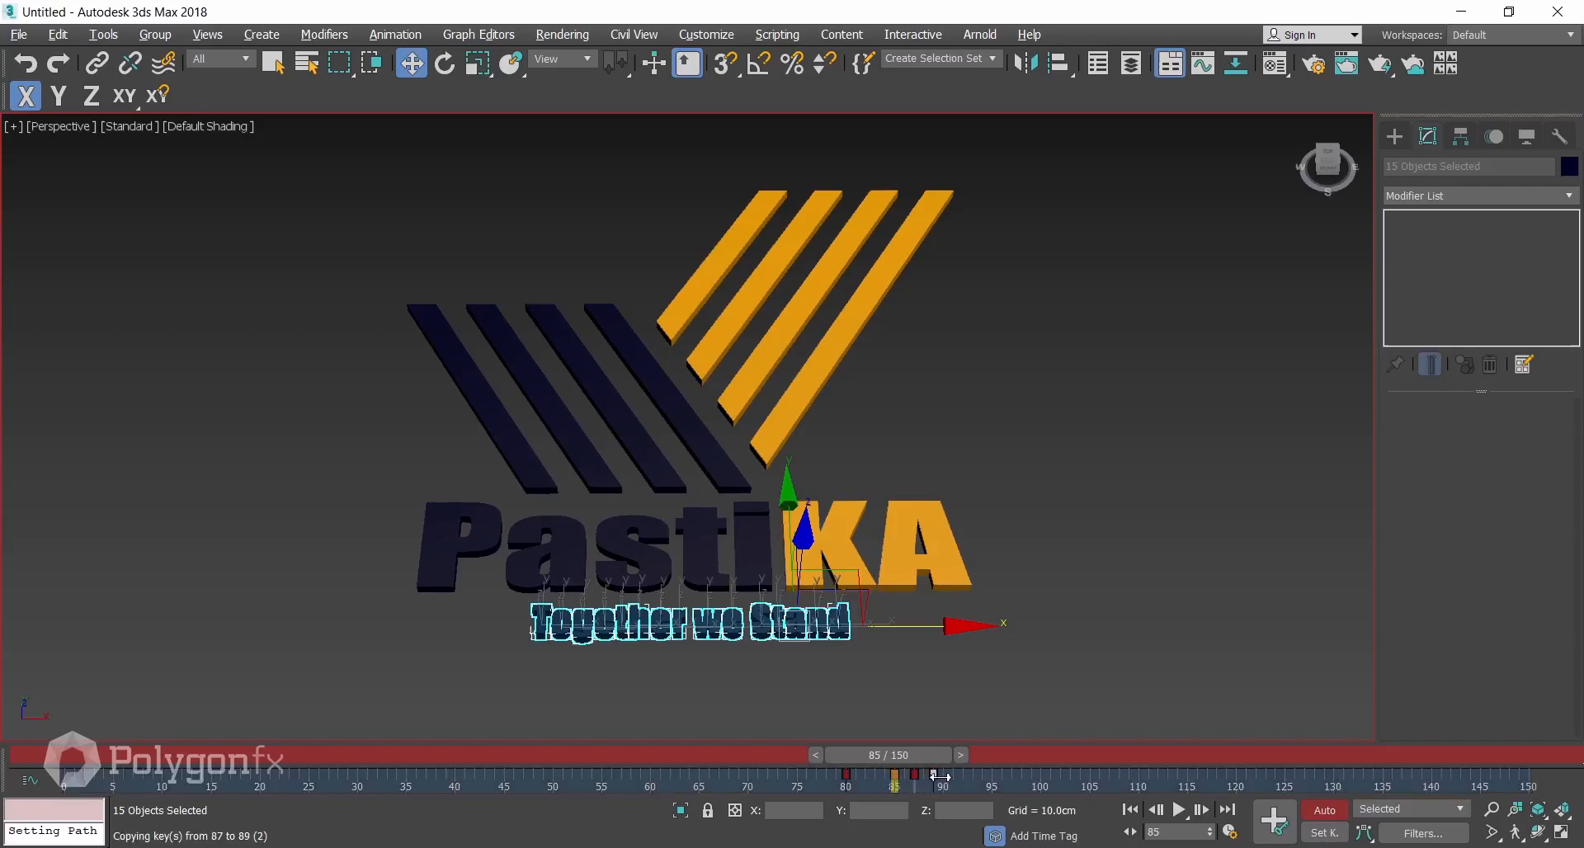
{"action": "mouse_move", "coordinate": [908, 761]}
{"action": "left_mouse_down"}
{"action": "mouse_move", "coordinate": [875, 760]}
{"action": "mouse_move", "coordinate": [908, 758]}
{"action": "left_mouse_up"}
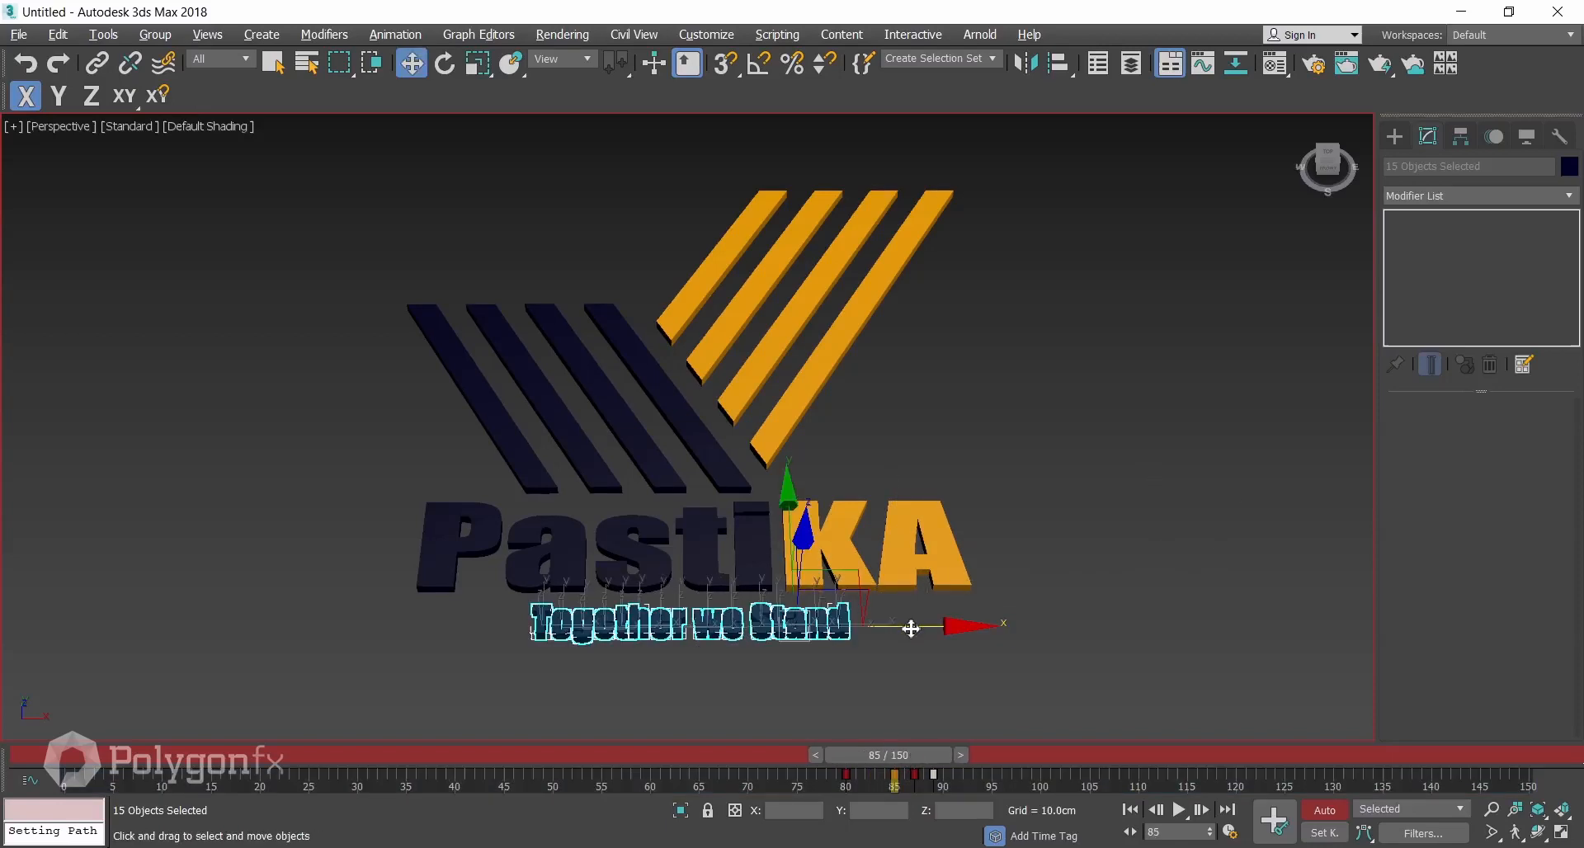
{"action": "left_click_drag", "start_coordinate": [910, 628], "coordinate": [898, 629]}
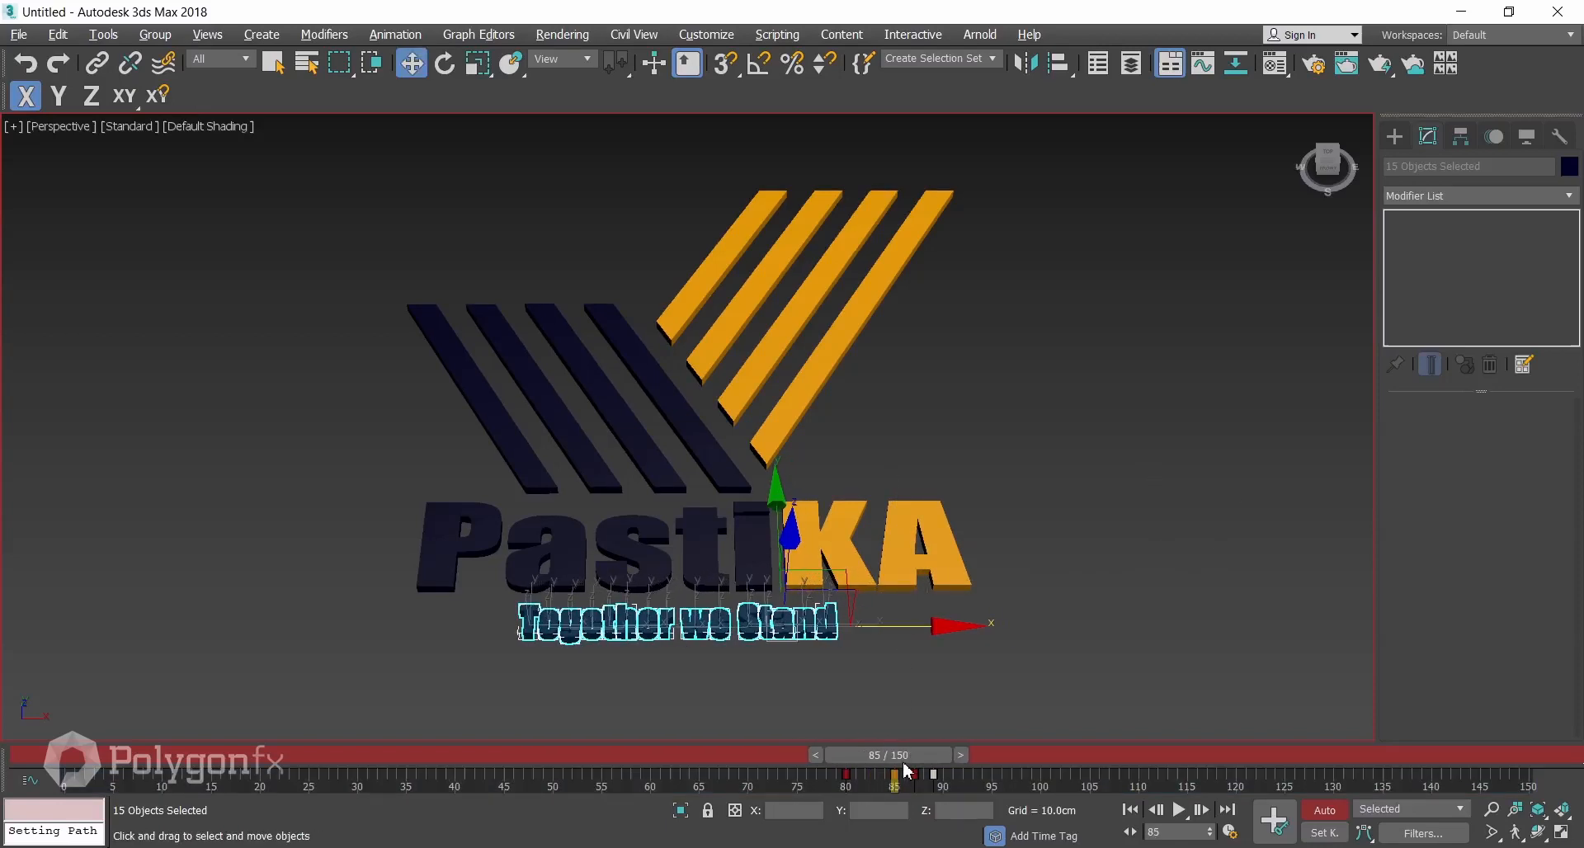
{"action": "left_click_drag", "start_coordinate": [904, 761], "coordinate": [923, 755]}
{"action": "left_click_drag", "start_coordinate": [922, 628], "coordinate": [938, 658]}
Deselect the tagline at frame 0, switch to the PhysCamera001 view and play the animation.
{"action": "left_click_drag", "start_coordinate": [913, 762], "coordinate": [82, 759]}
{"action": "left_click", "coordinate": [301, 658]}
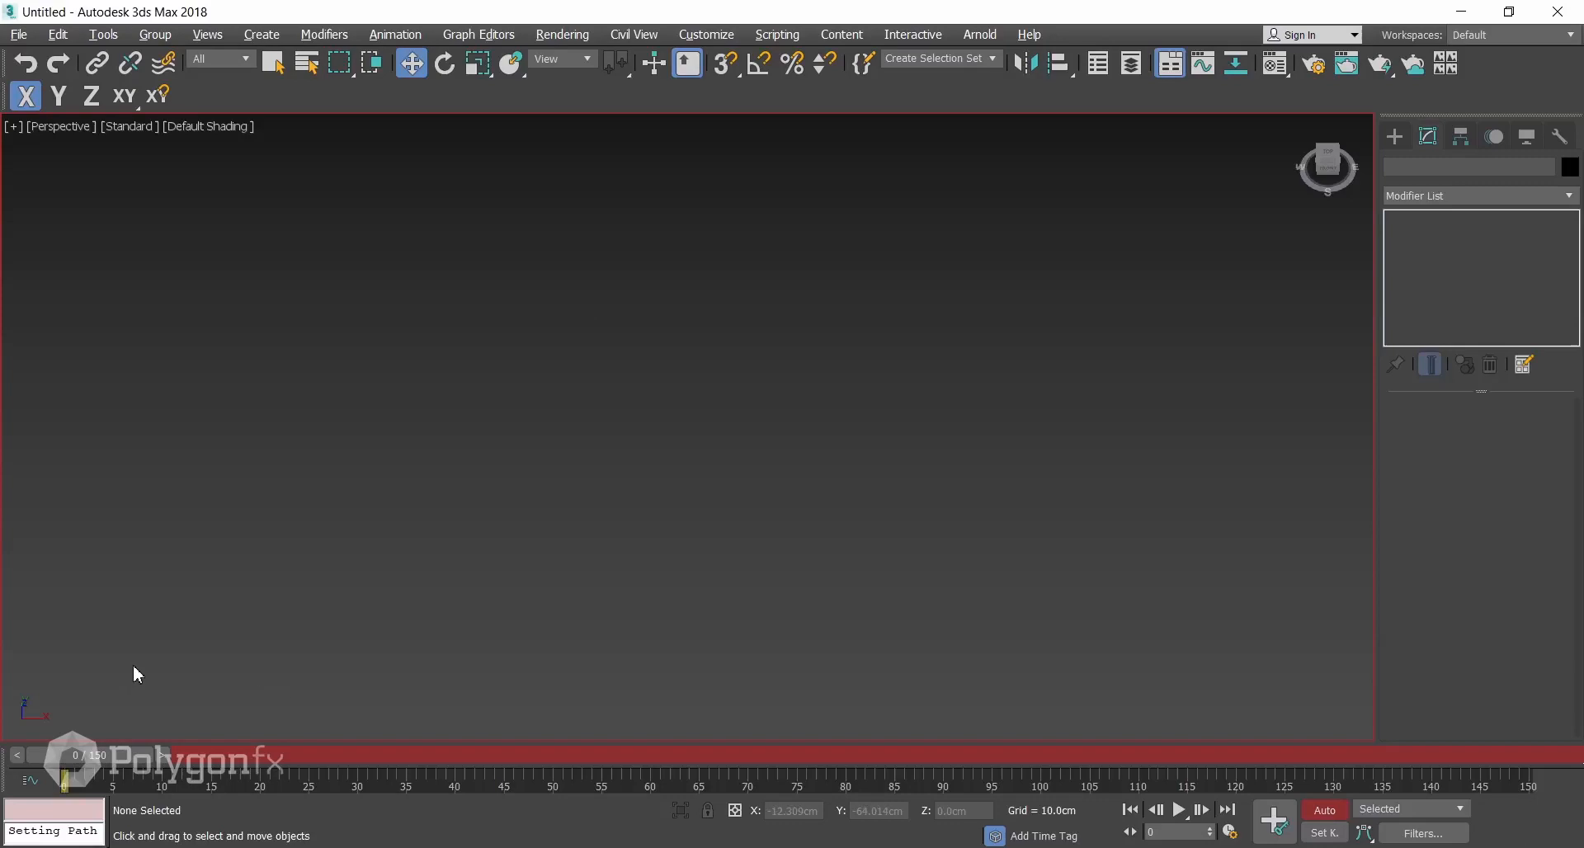
{"action": "key", "text": "c"}
{"action": "key", "text": "slash"}
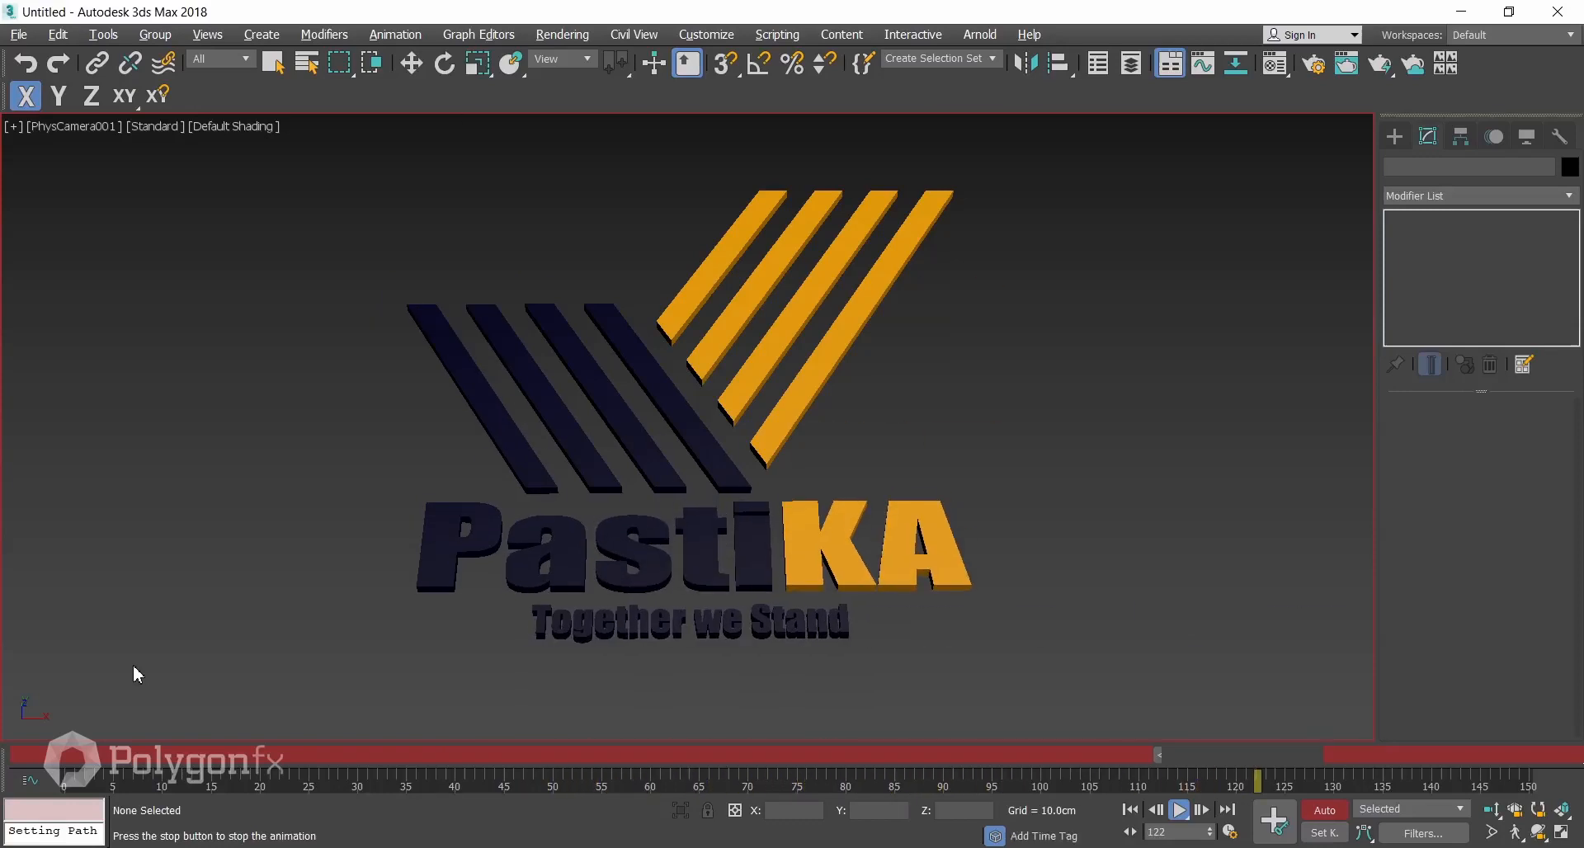
Slow the tagline's slide-in by shifting its arrival and bounce keys to frames 90, 92 and 94.
{"action": "left_click_drag", "start_coordinate": [828, 755], "coordinate": [941, 777]}
{"action": "key", "text": "w"}
{"action": "left_click", "coordinate": [1252, 635]}
{"action": "key", "text": "w"}
Play the full animation from frame 0 with nothing selected, and scrub to frame 80 to review the tagline timing.
{"action": "left_click_drag", "start_coordinate": [825, 755], "coordinate": [37, 755]}
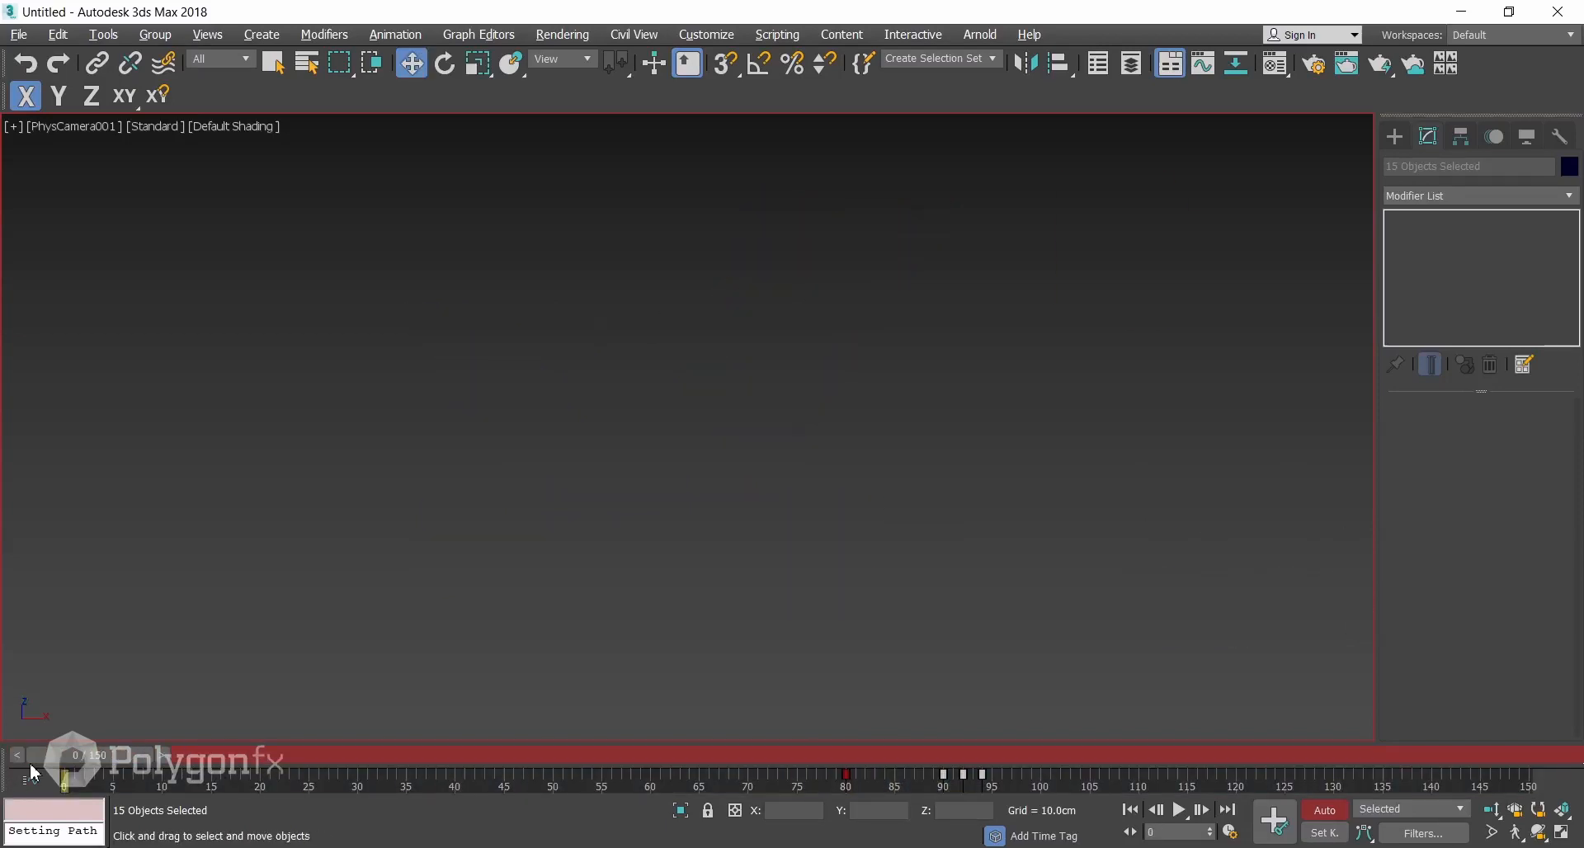
{"action": "left_click", "coordinate": [119, 689]}
{"action": "key", "text": "/"}
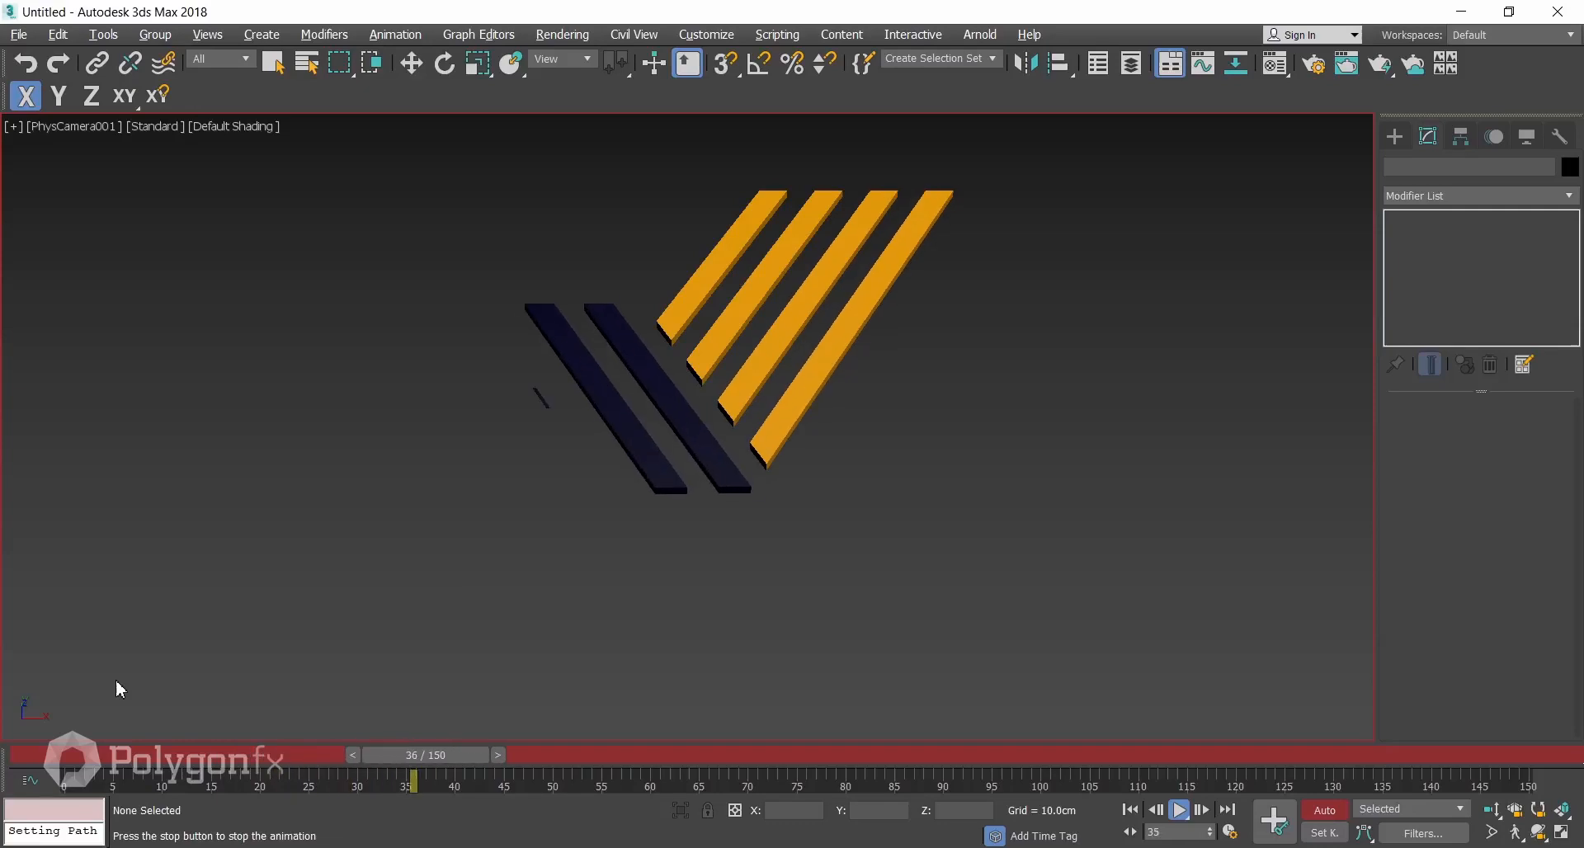
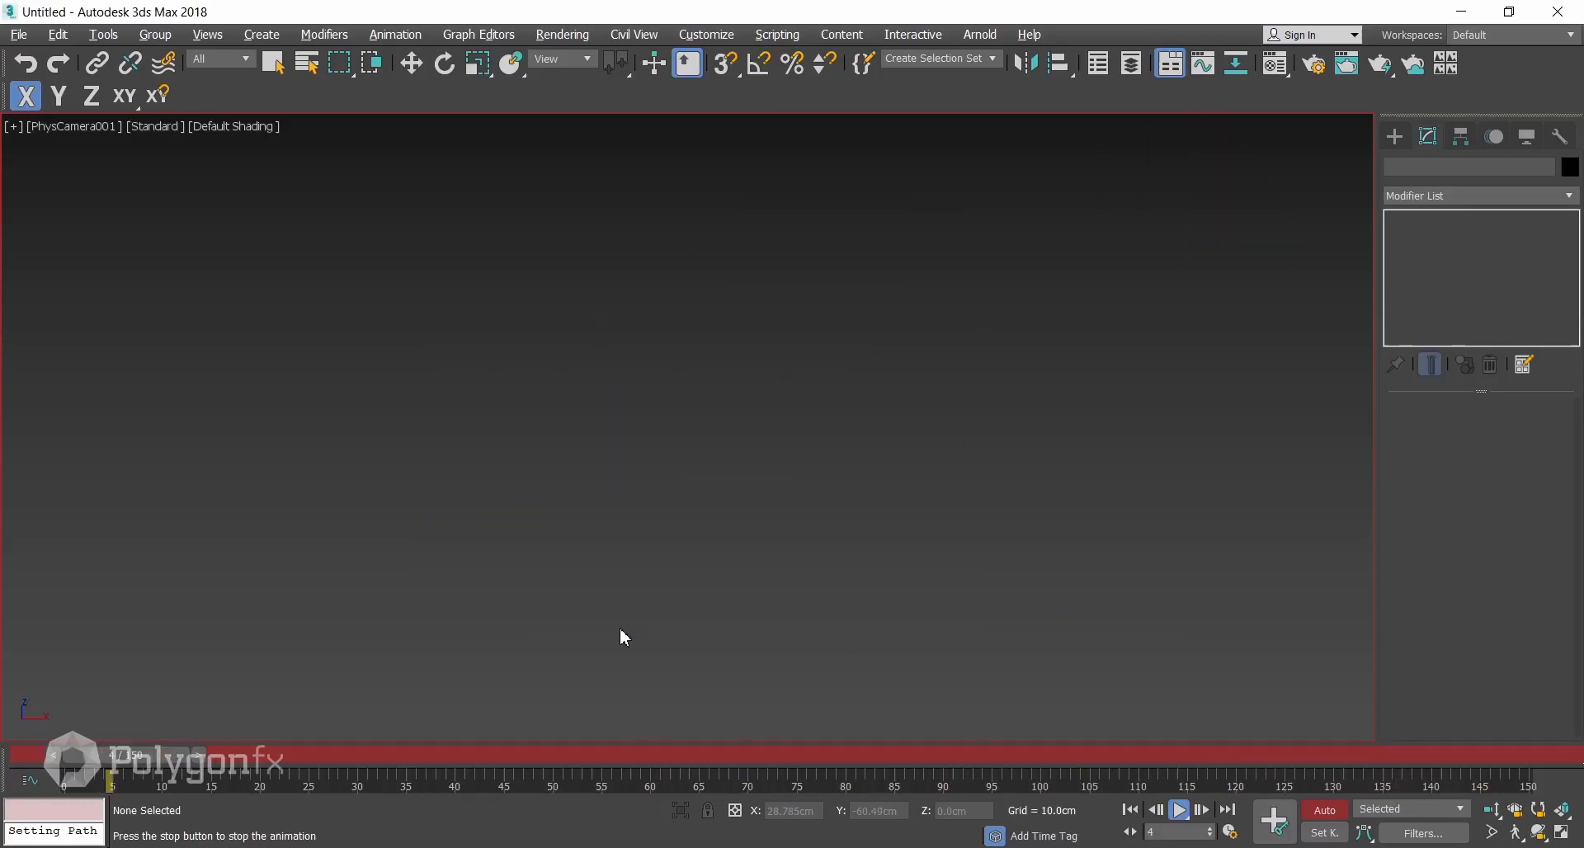
{"action": "left_click_drag", "start_coordinate": [540, 755], "coordinate": [1008, 763]}
{"action": "left_click_drag", "start_coordinate": [830, 788], "coordinate": [73, 792]}
{"action": "key", "text": "w"}
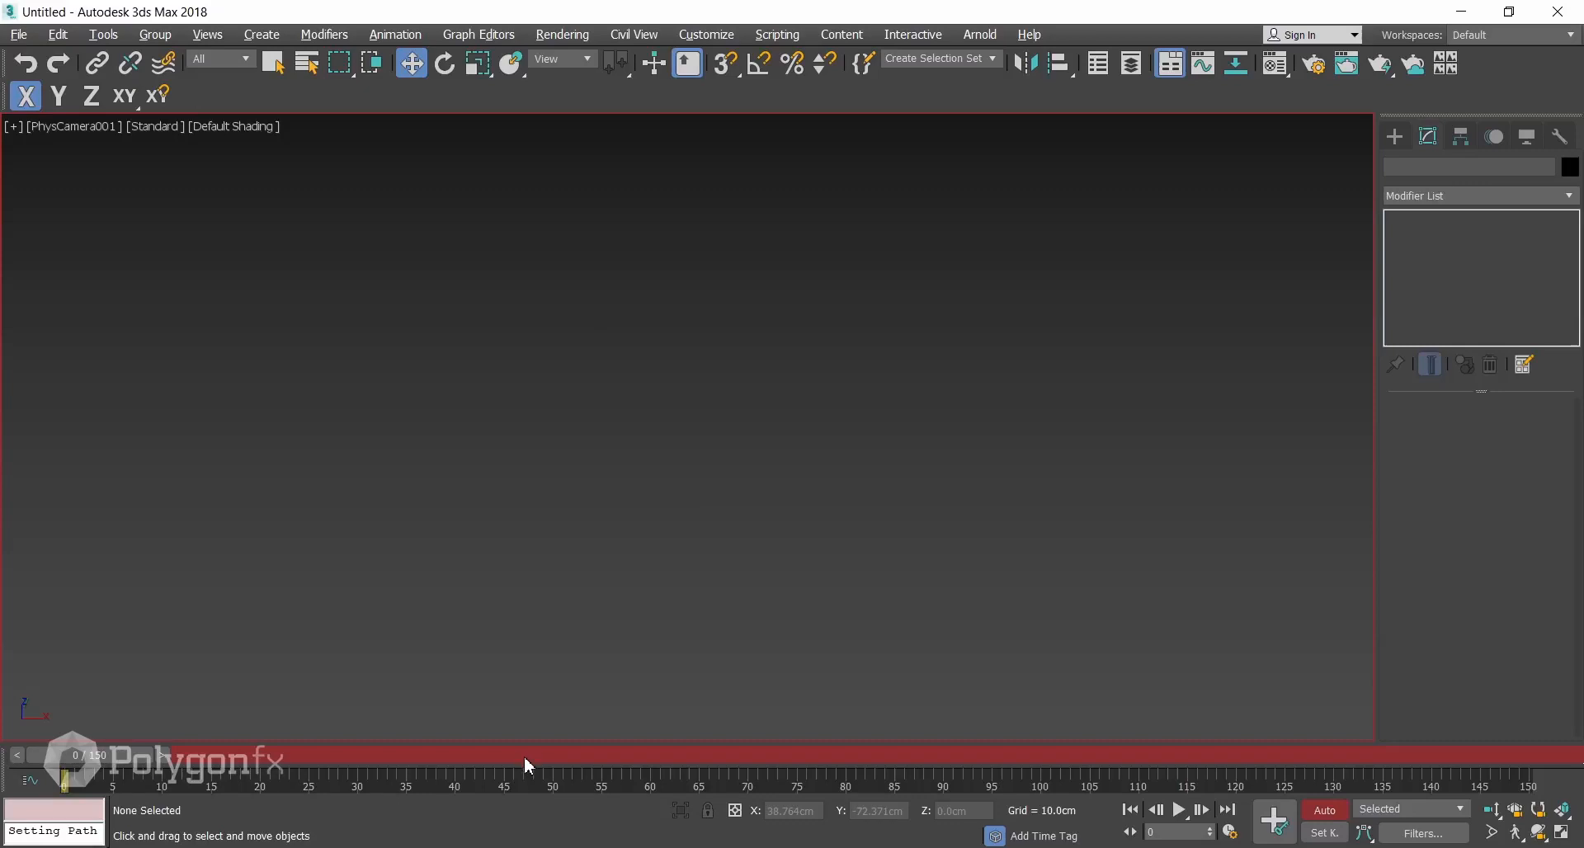
{"action": "left_click_drag", "start_coordinate": [523, 756], "coordinate": [846, 756]}
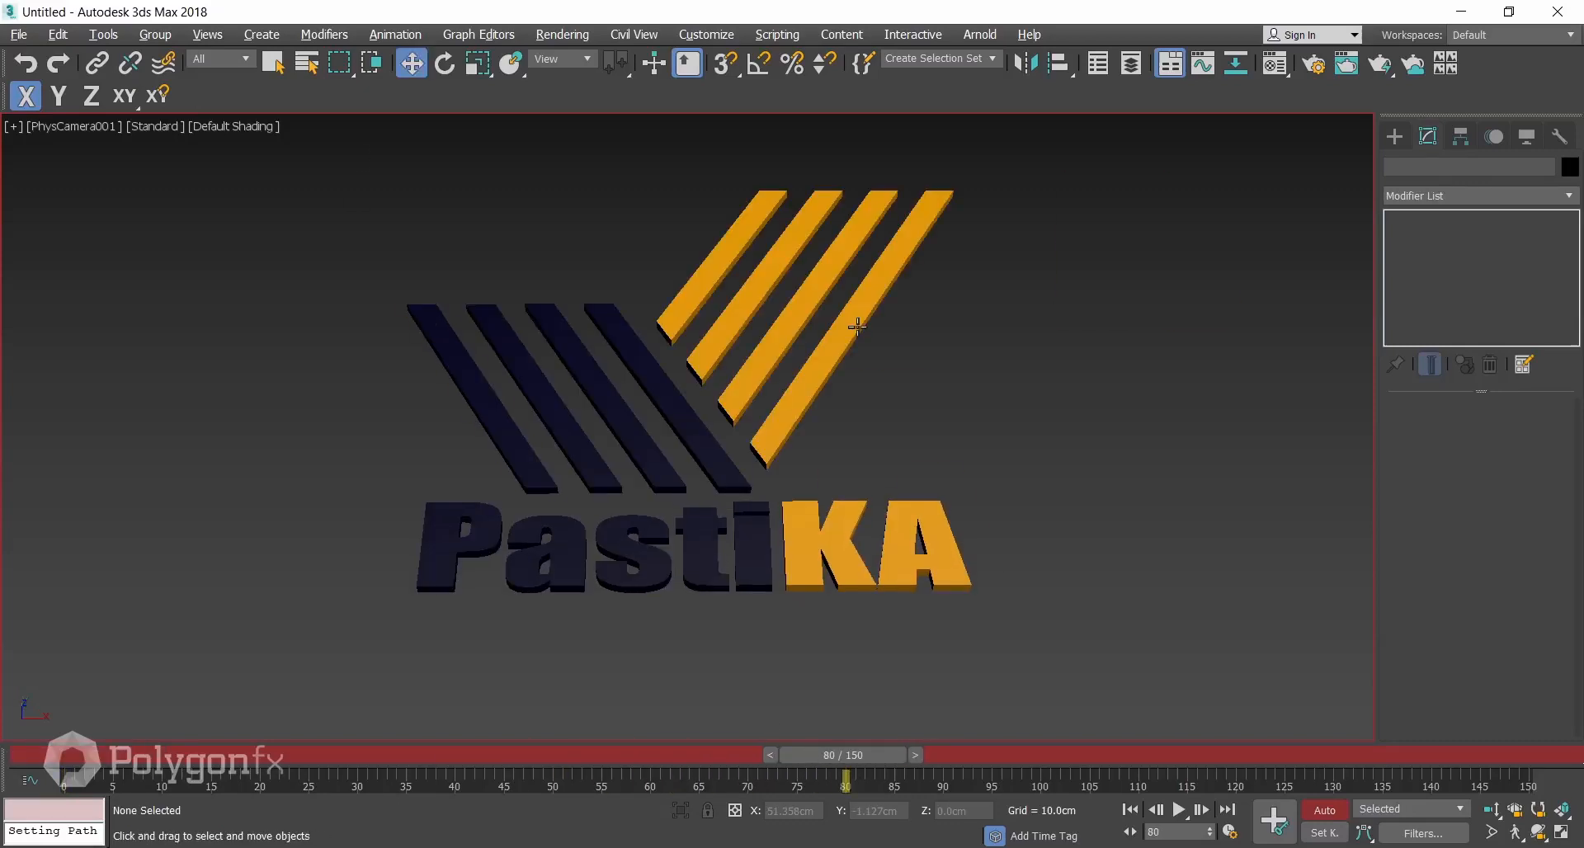
Save the scene to the Desktop as a new file named 3d_Logo_PlasiKA-Animated1.
{"action": "left_click", "coordinate": [17, 36]}
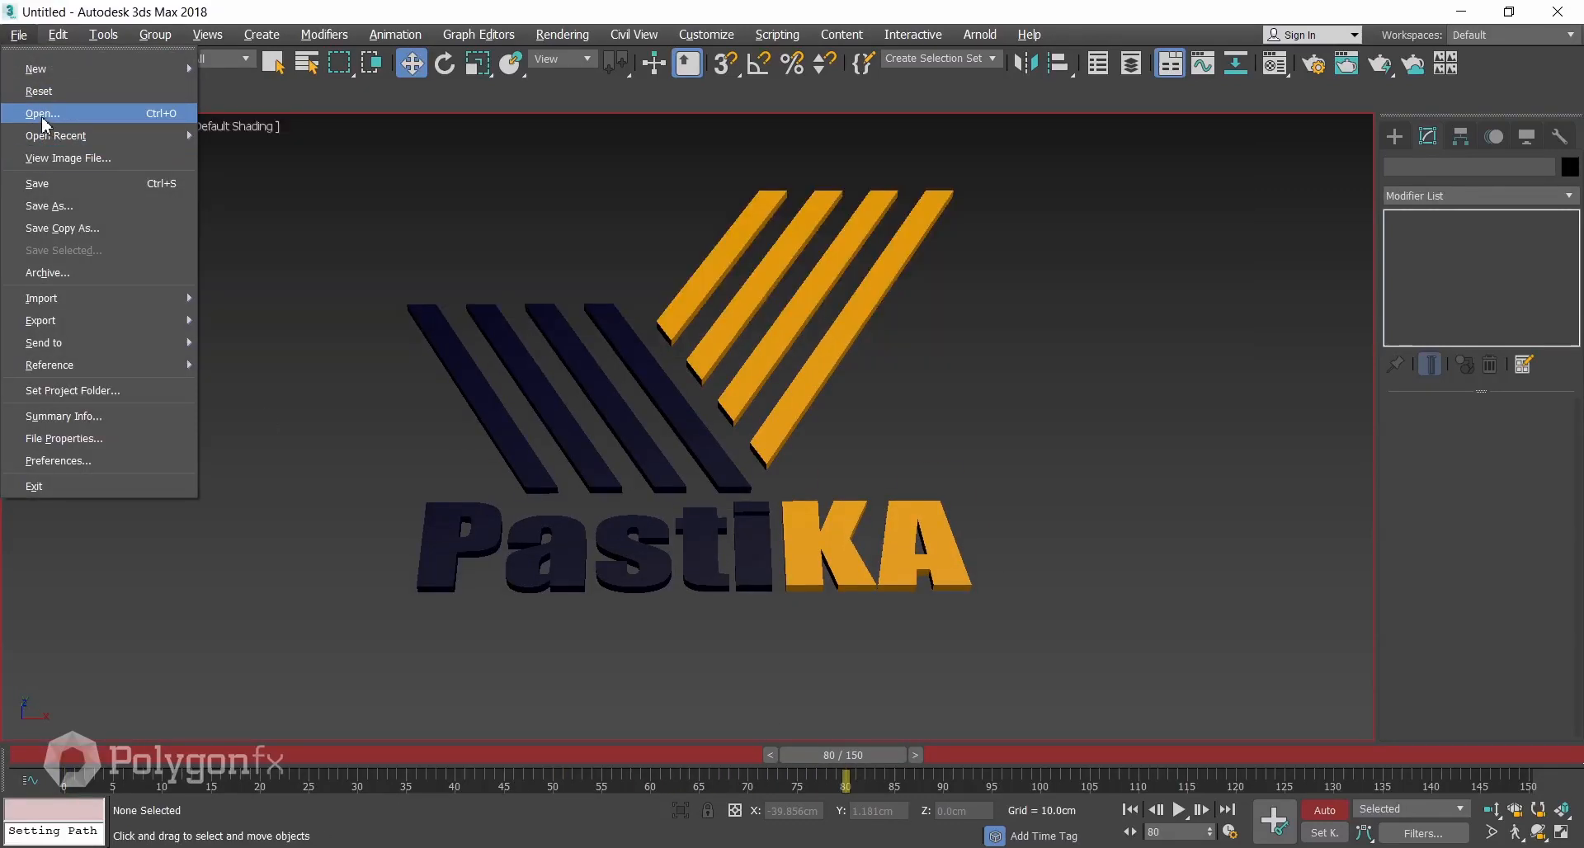
{"action": "left_click", "coordinate": [47, 203]}
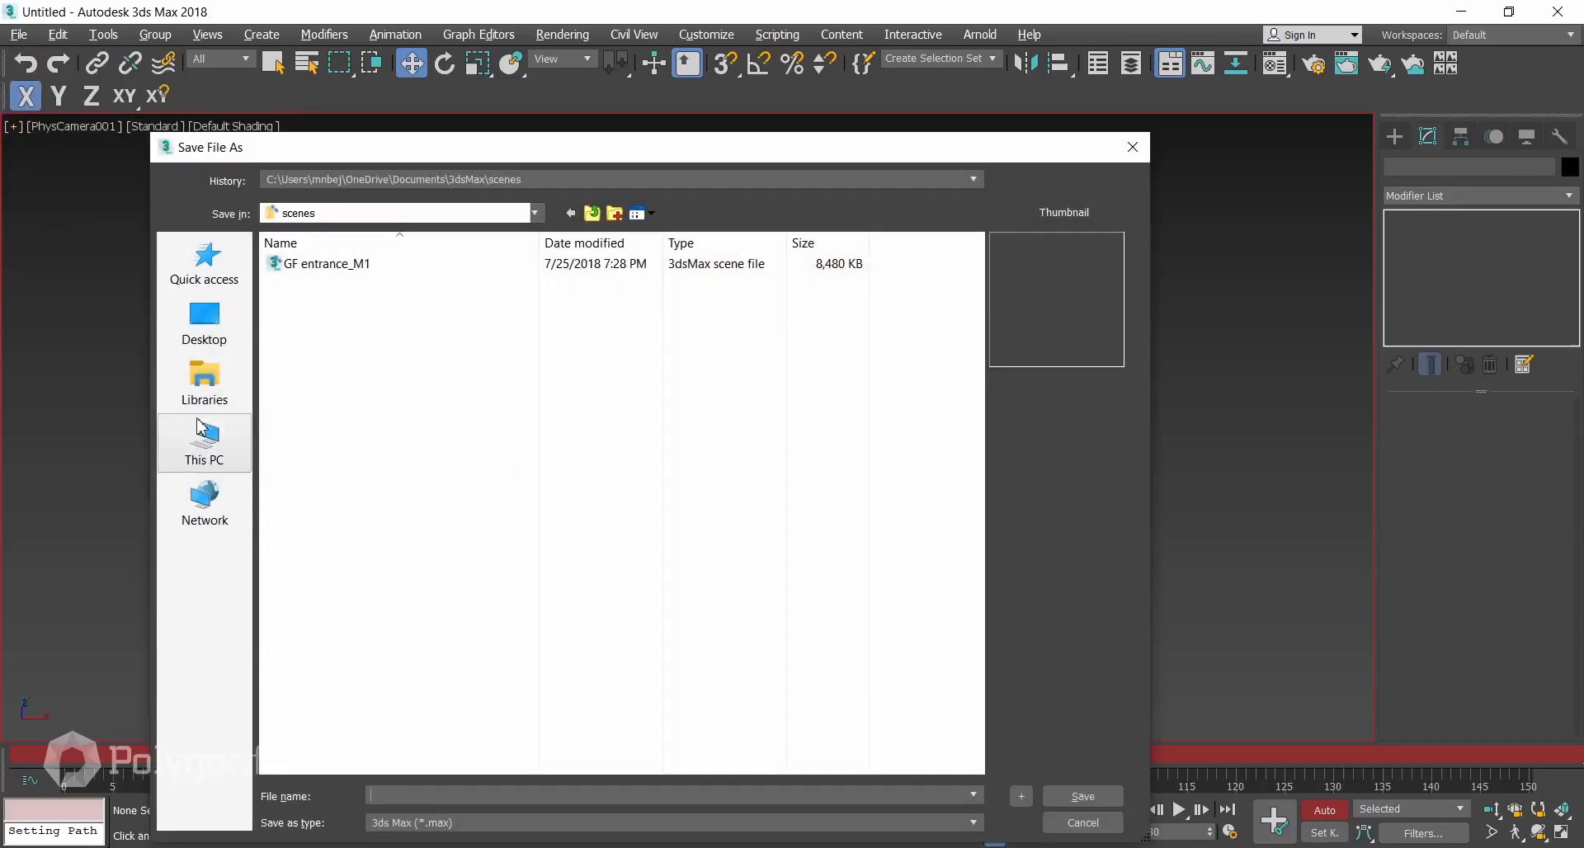
{"action": "left_click", "coordinate": [204, 324]}
{"action": "left_click", "coordinate": [536, 506]}
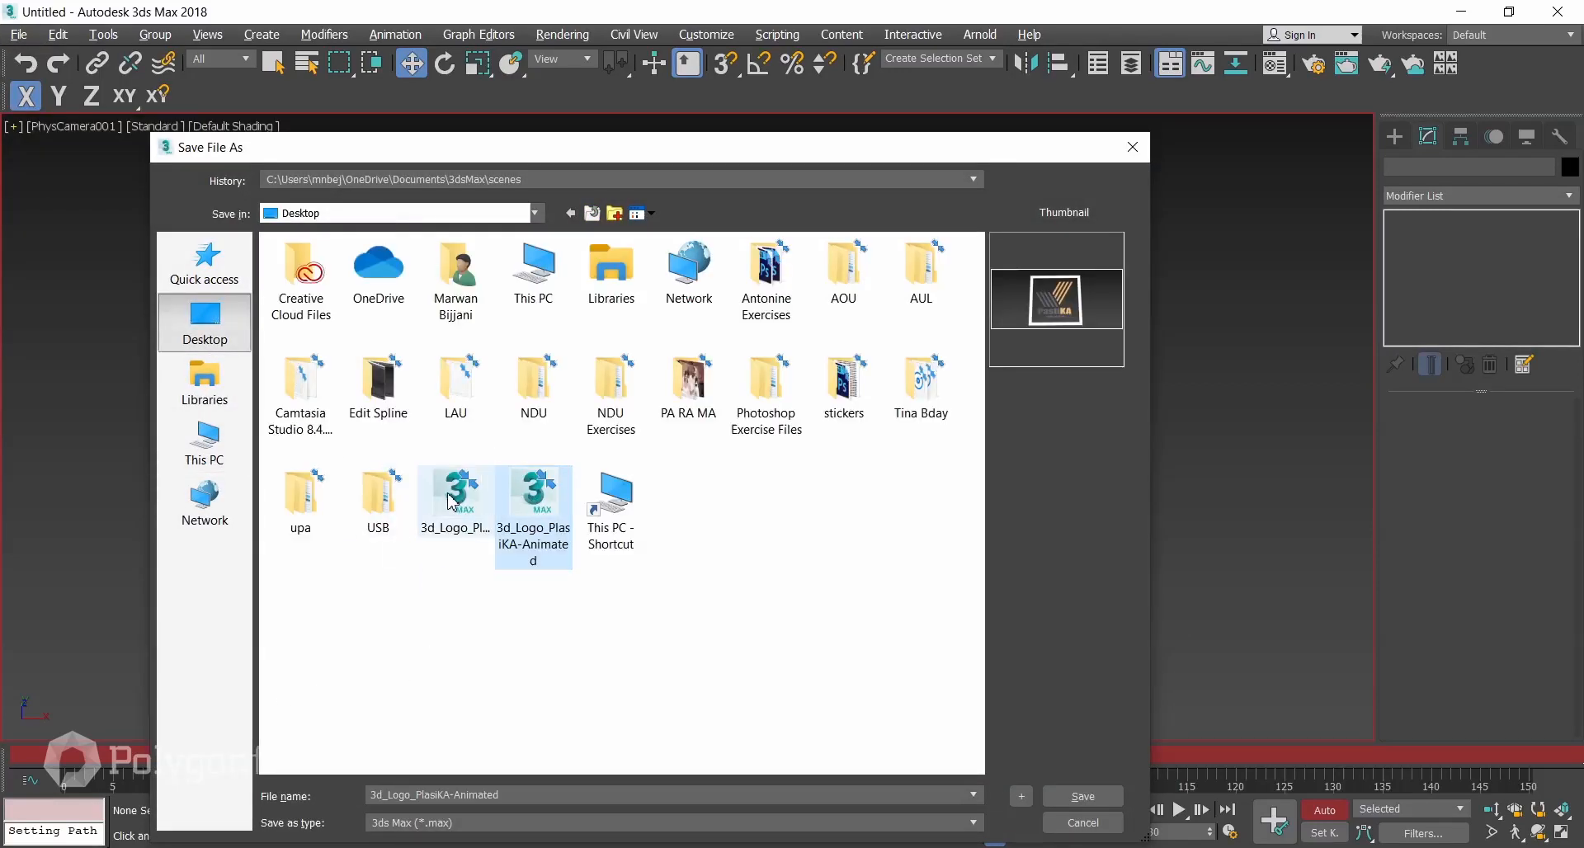
{"action": "left_click", "coordinate": [517, 795]}
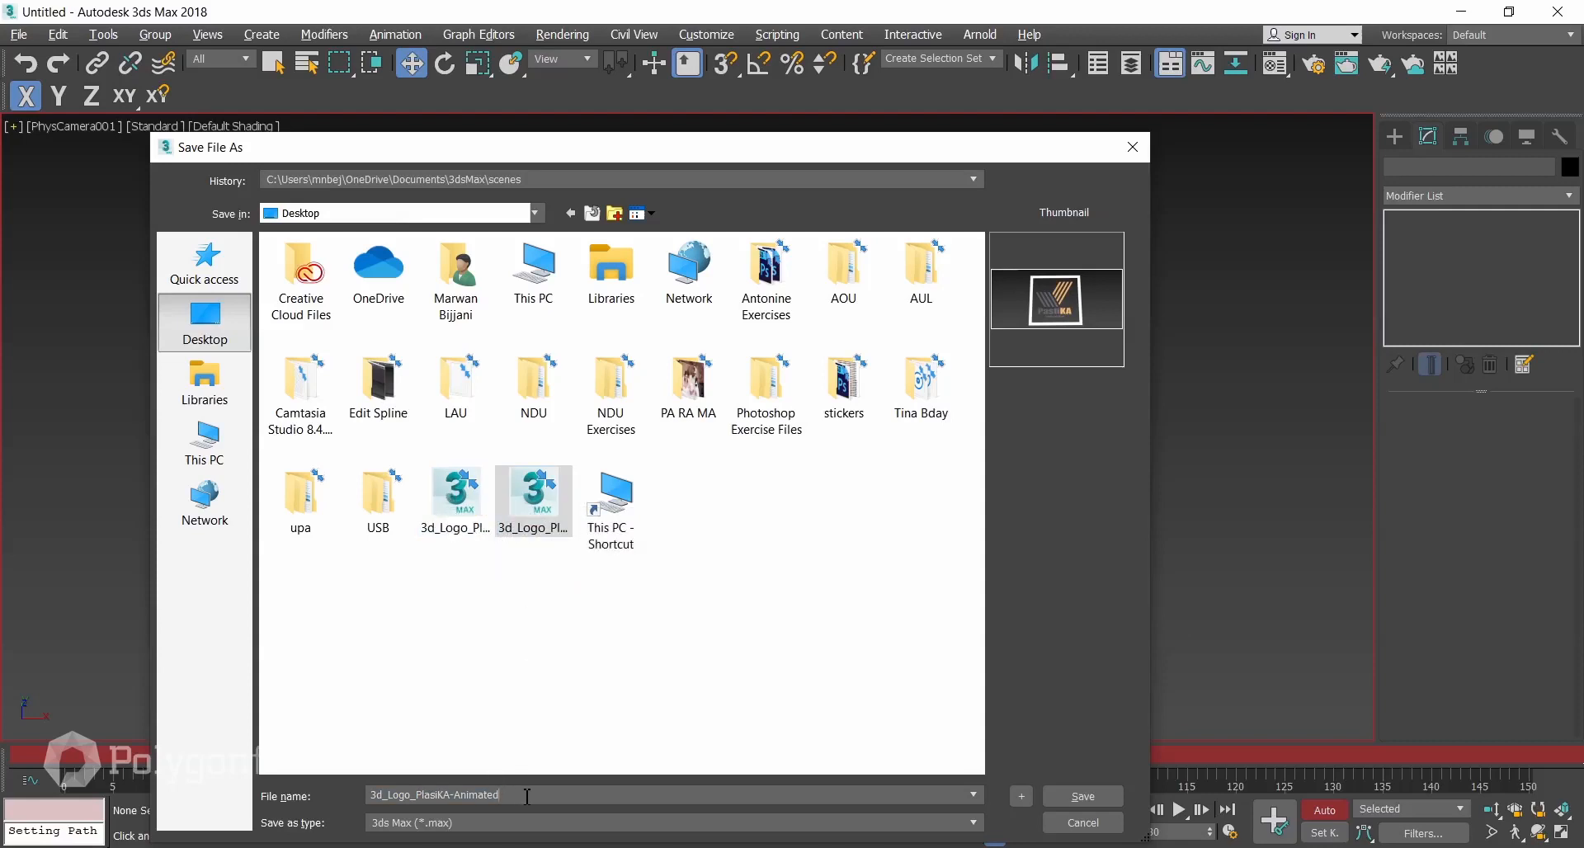
{"action": "left_click", "coordinate": [1080, 797]}
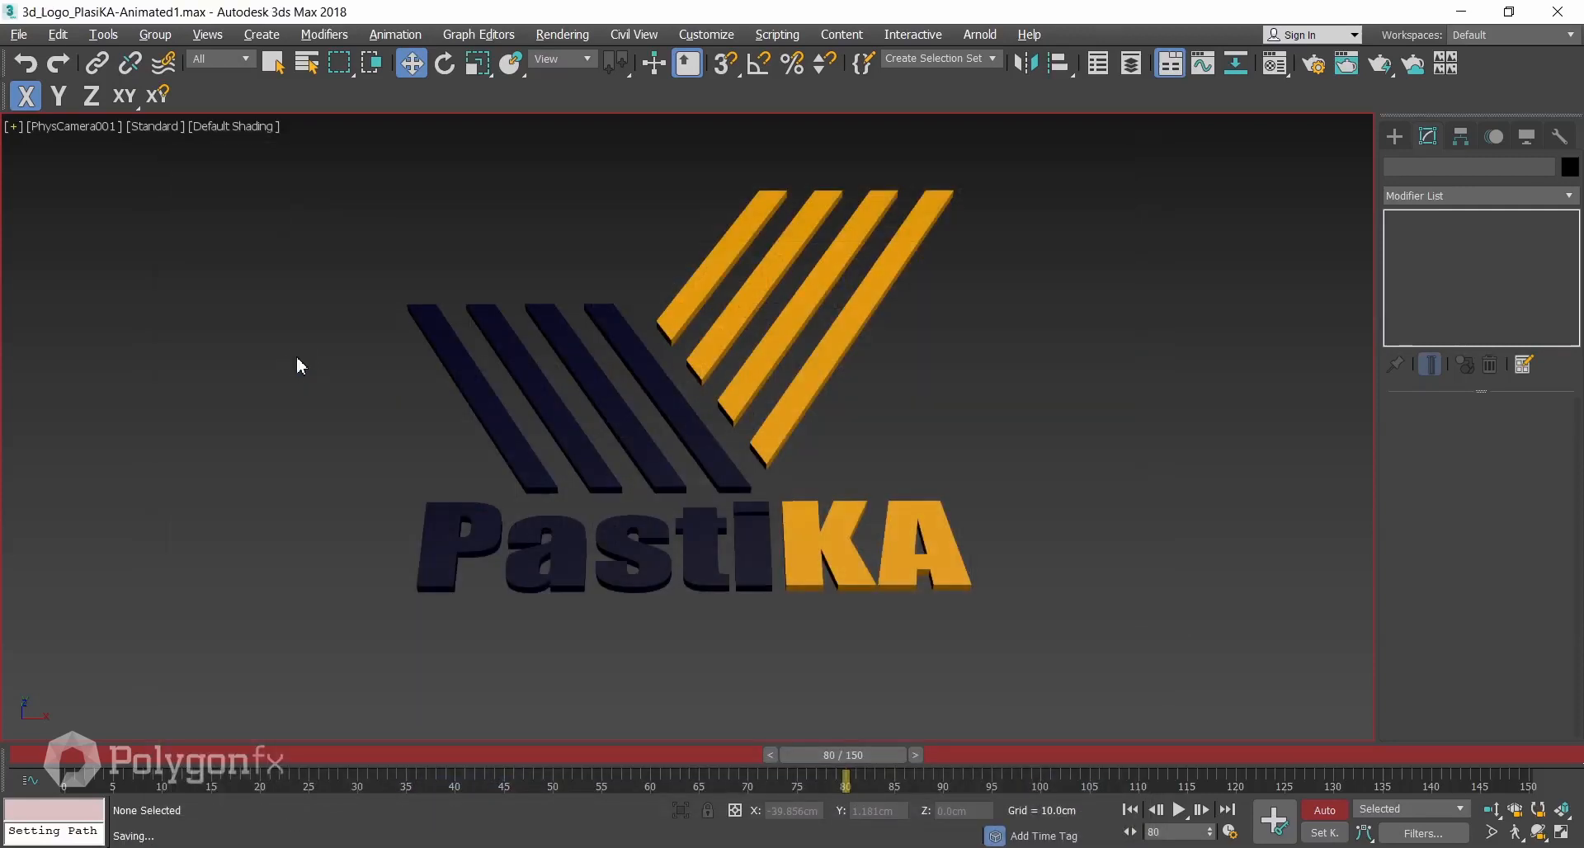
Open the 3d_Logo_PlasiKA-Animated scene from the Desktop and play its animation.
{"action": "left_click", "coordinate": [20, 34]}
{"action": "left_click", "coordinate": [35, 111]}
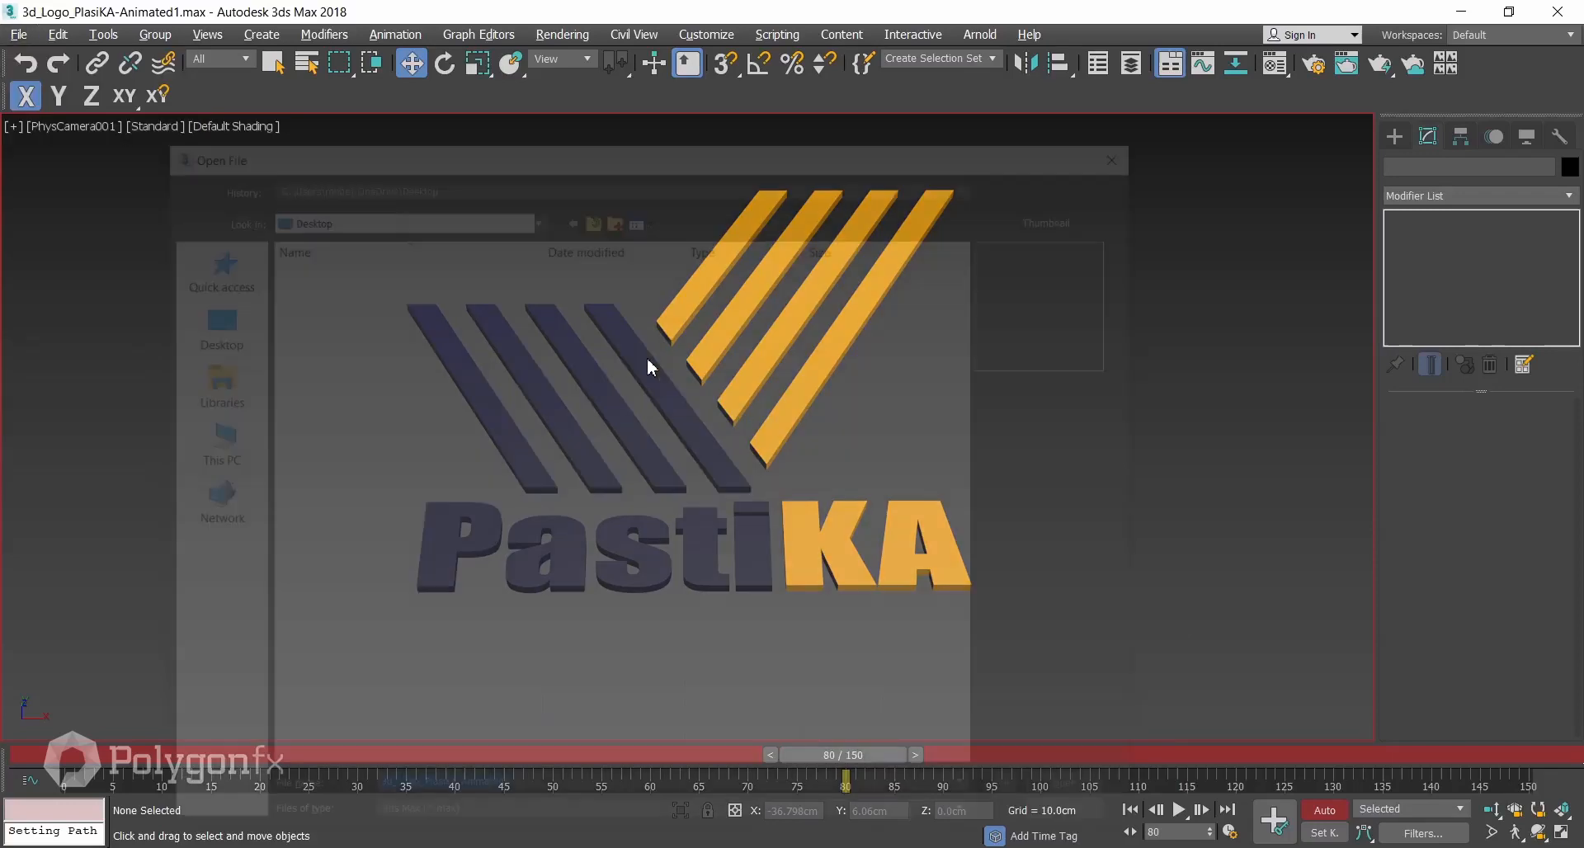
{"action": "left_click", "coordinate": [380, 567]}
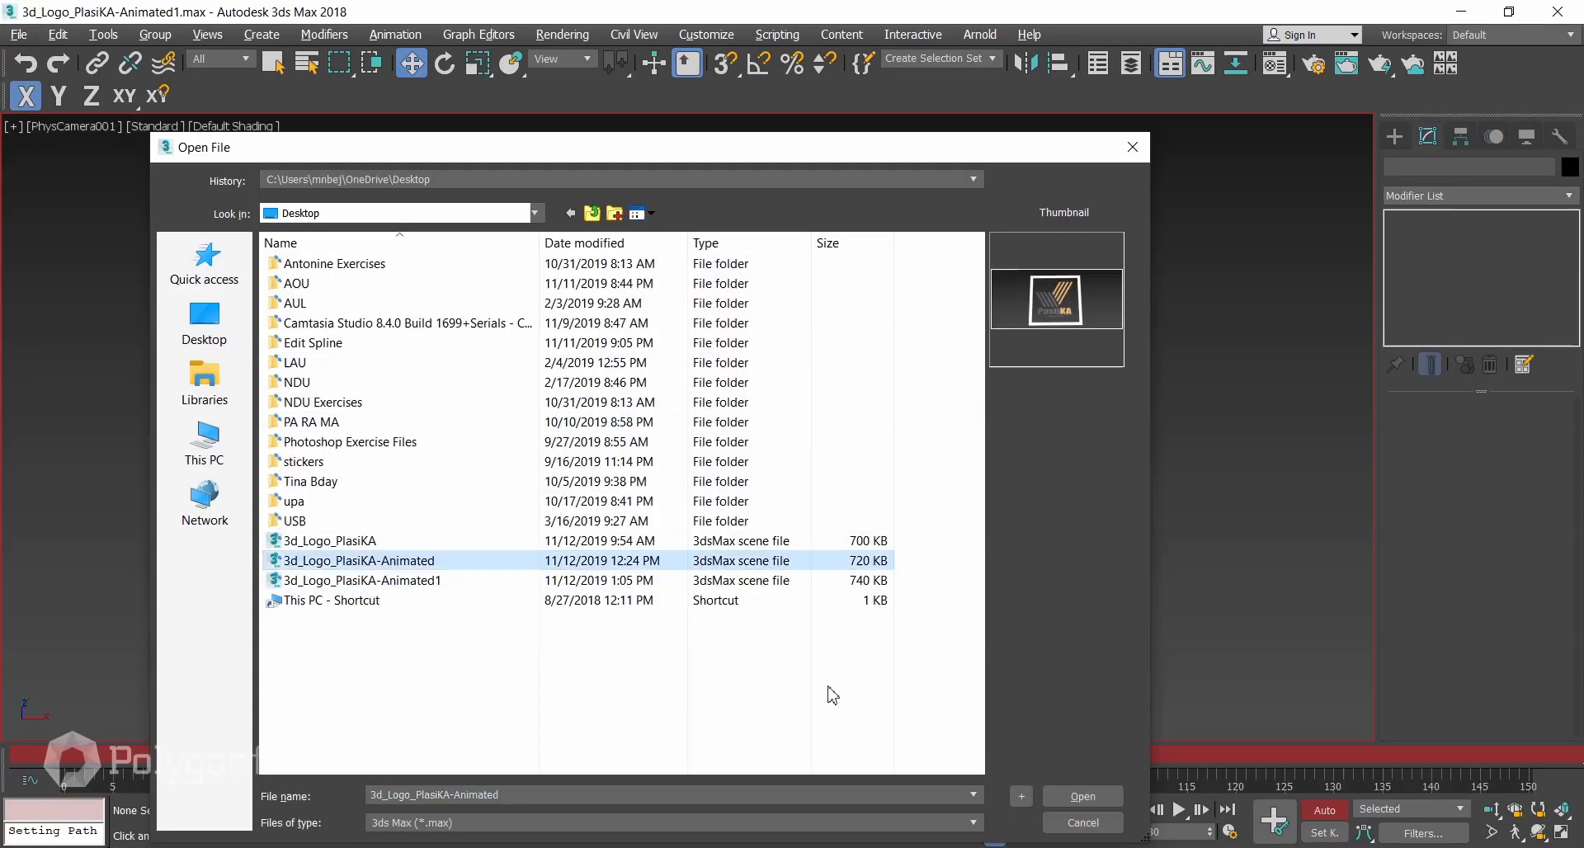
{"action": "left_click", "coordinate": [1102, 801]}
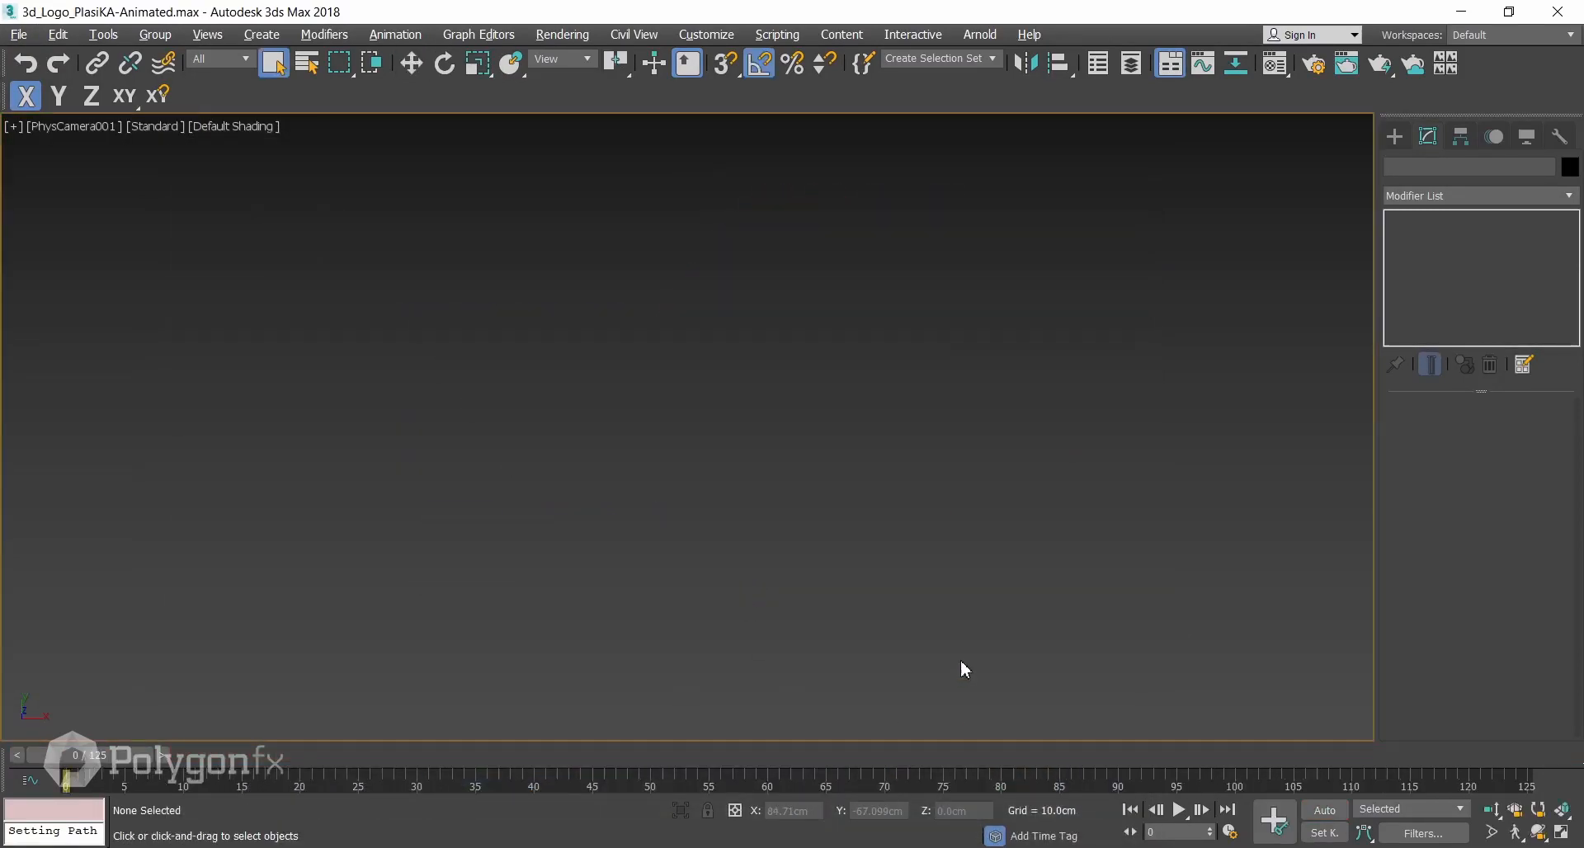
{"action": "key", "text": "/"}
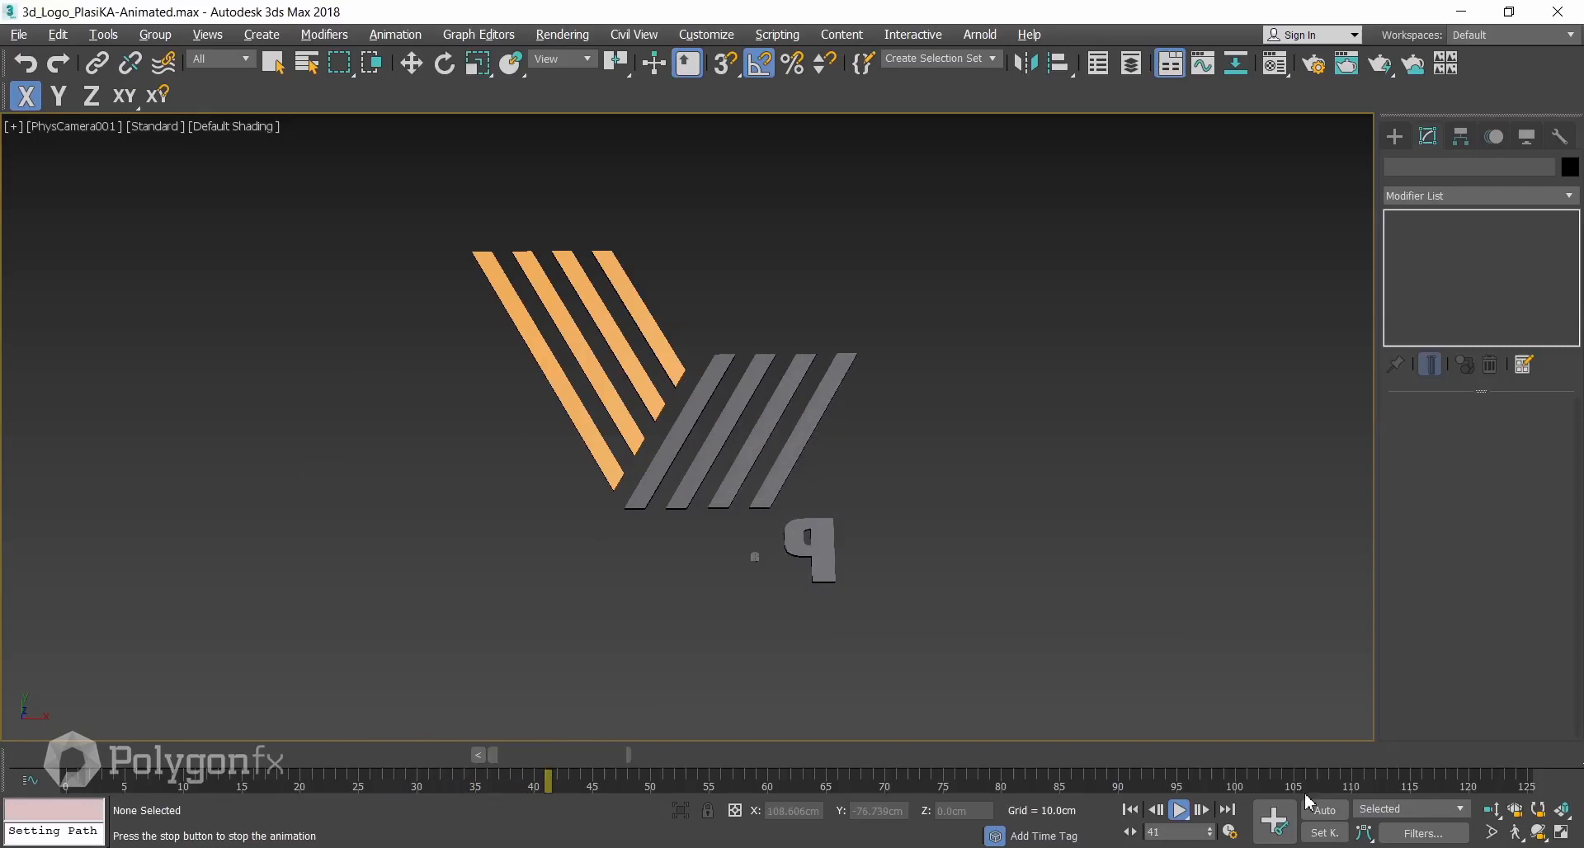
Set the animation's end time to frame 175, replay it from frame 0 and scrub to frame 69.
{"action": "left_click", "coordinate": [1230, 832]}
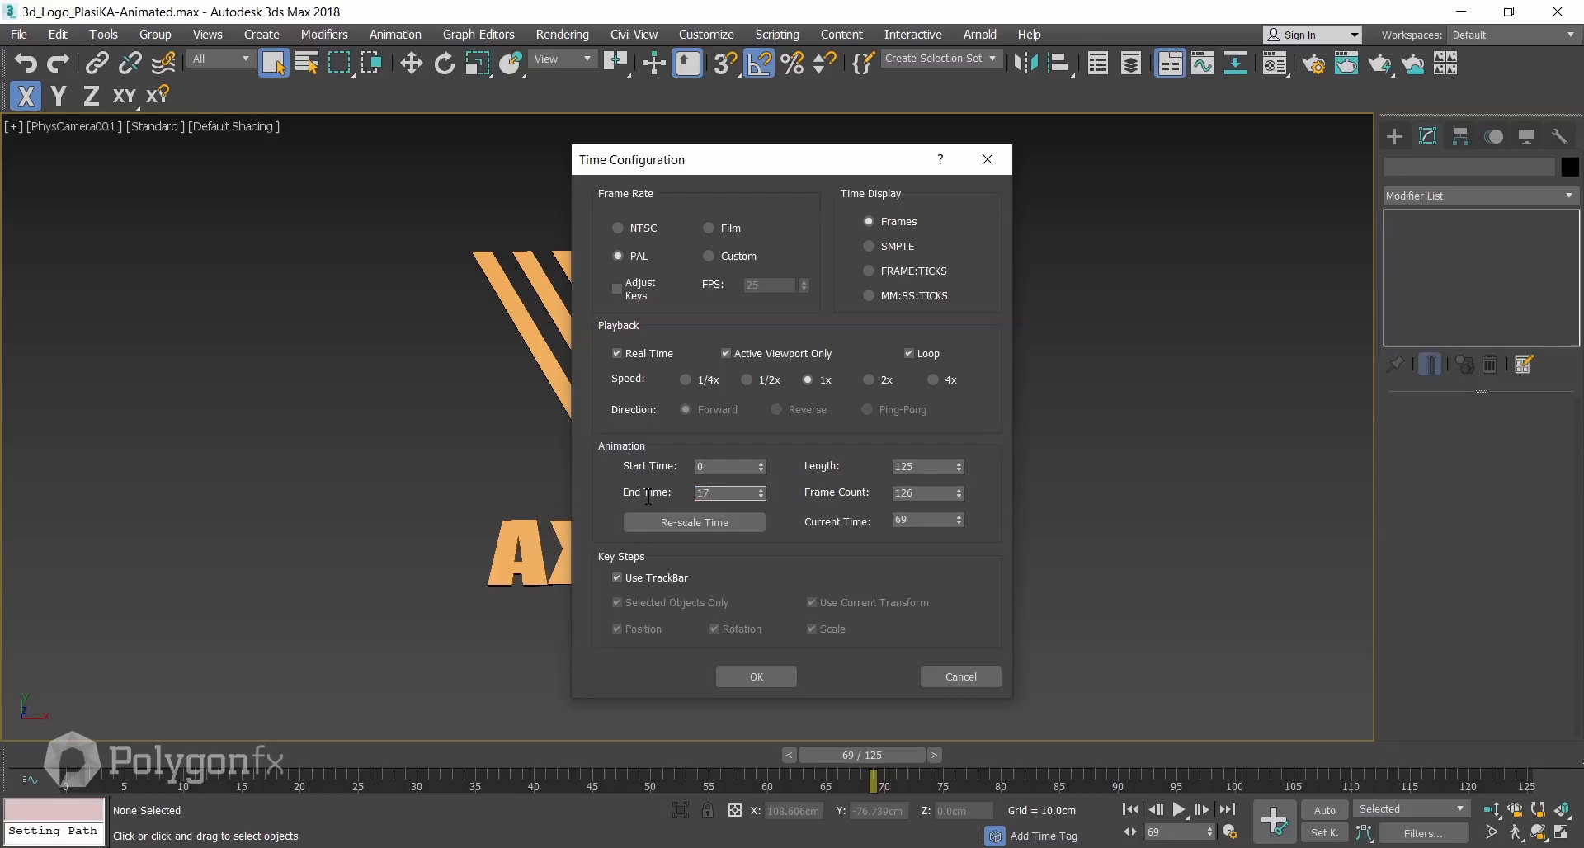
{"action": "left_click", "coordinate": [795, 683]}
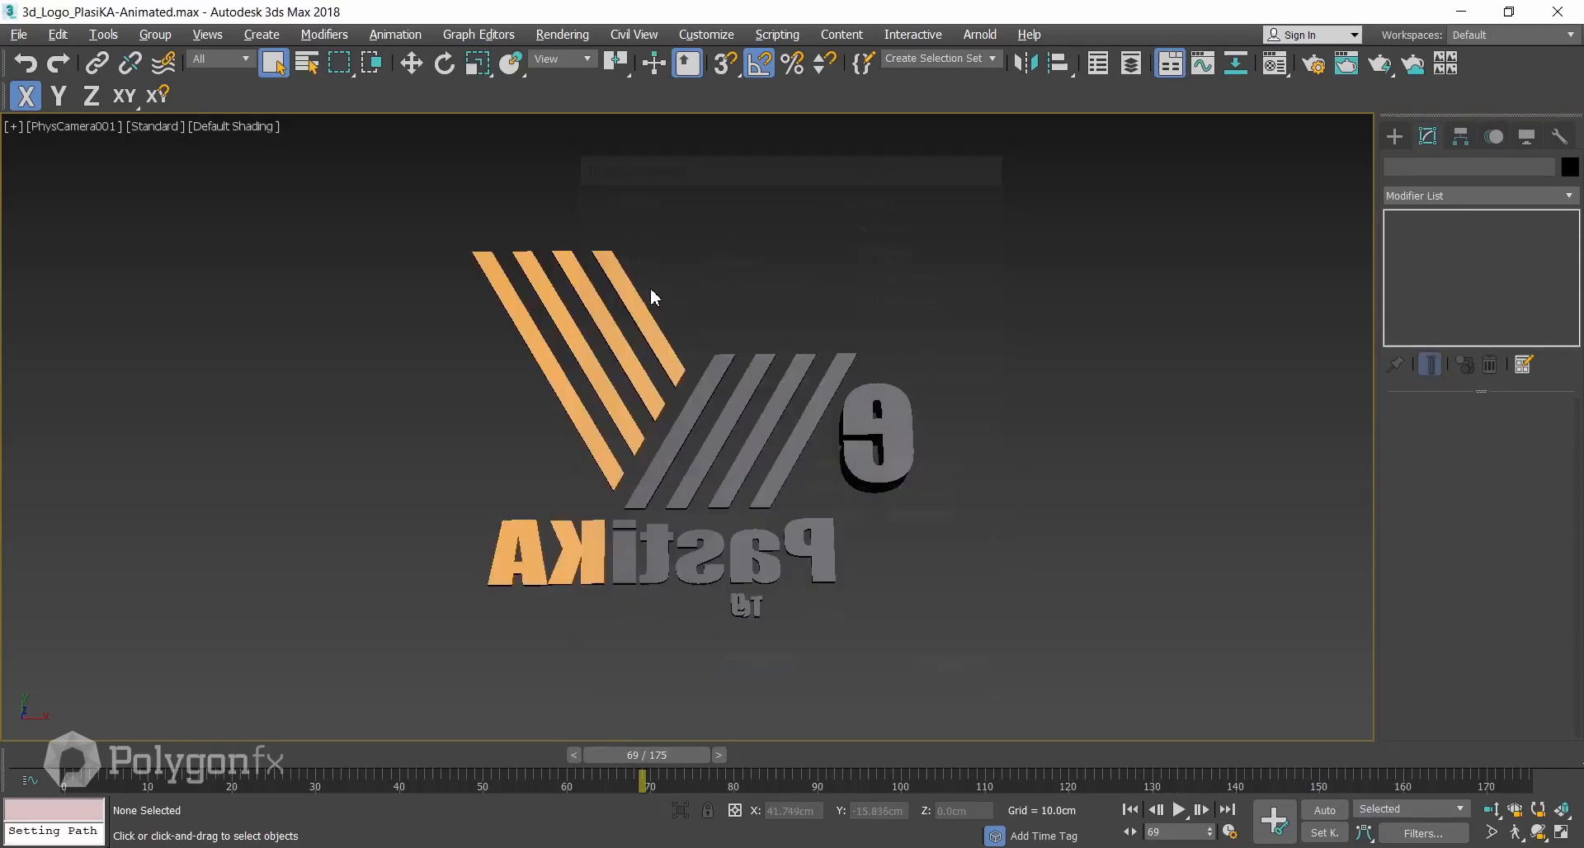
{"action": "left_click_drag", "start_coordinate": [693, 759], "coordinate": [30, 767]}
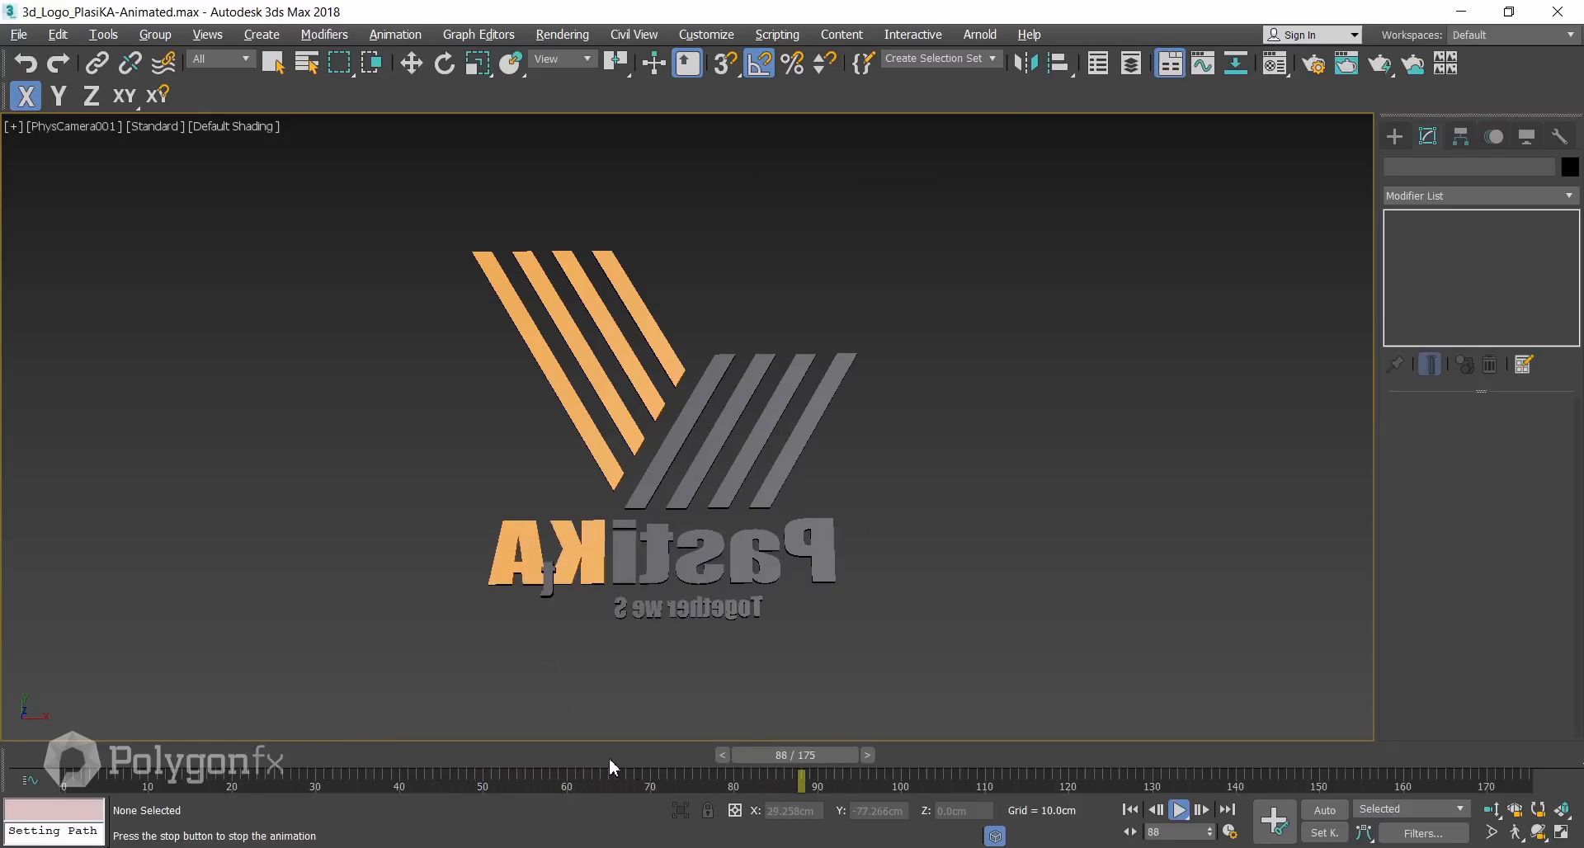
{"action": "left_click_drag", "start_coordinate": [609, 757], "coordinate": [662, 760]}
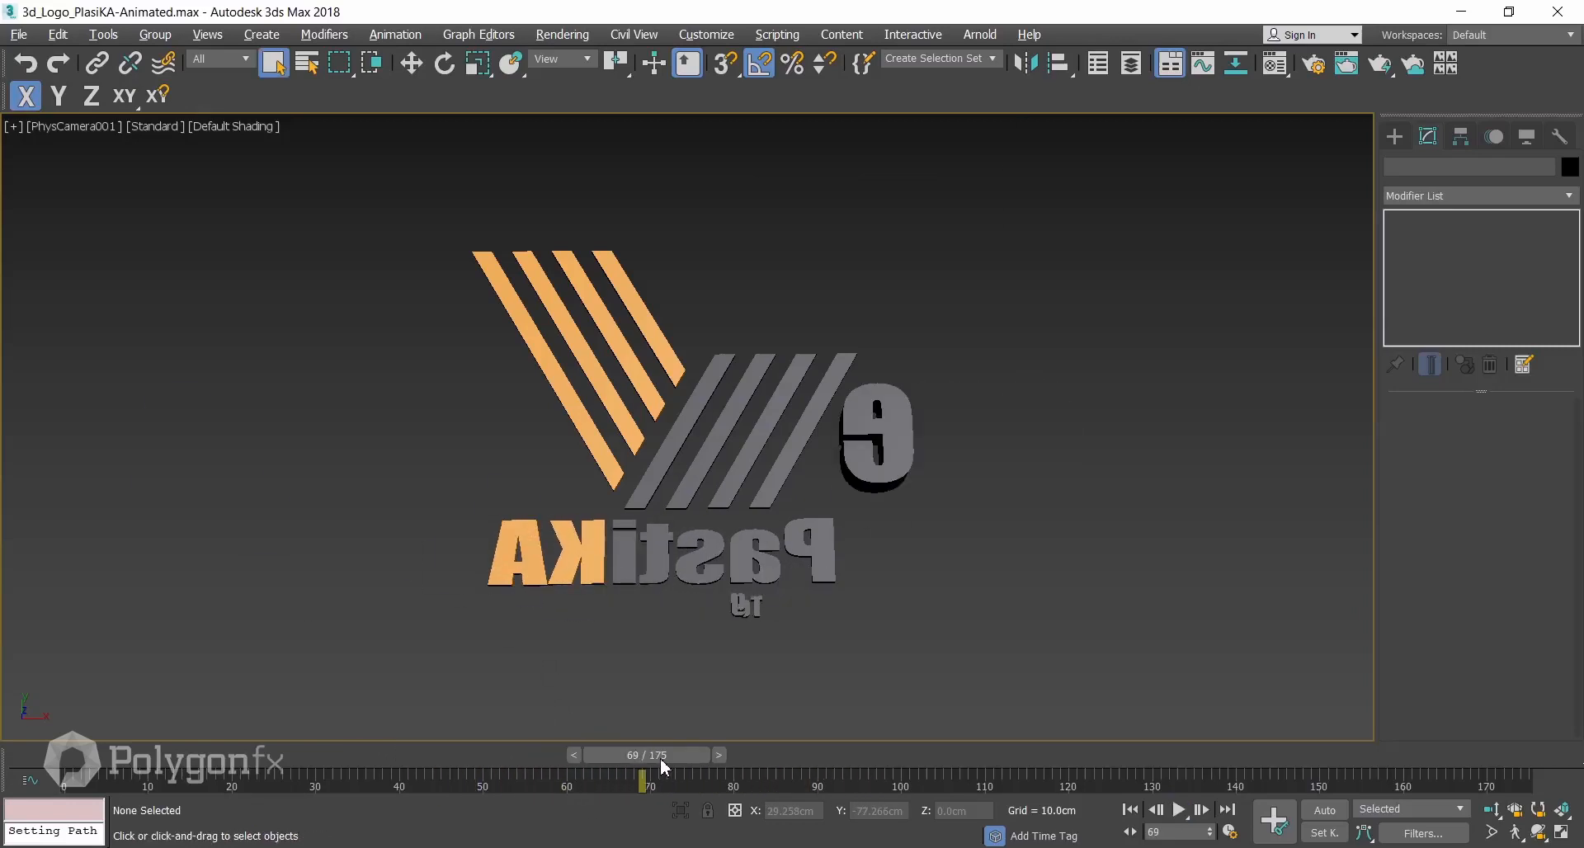